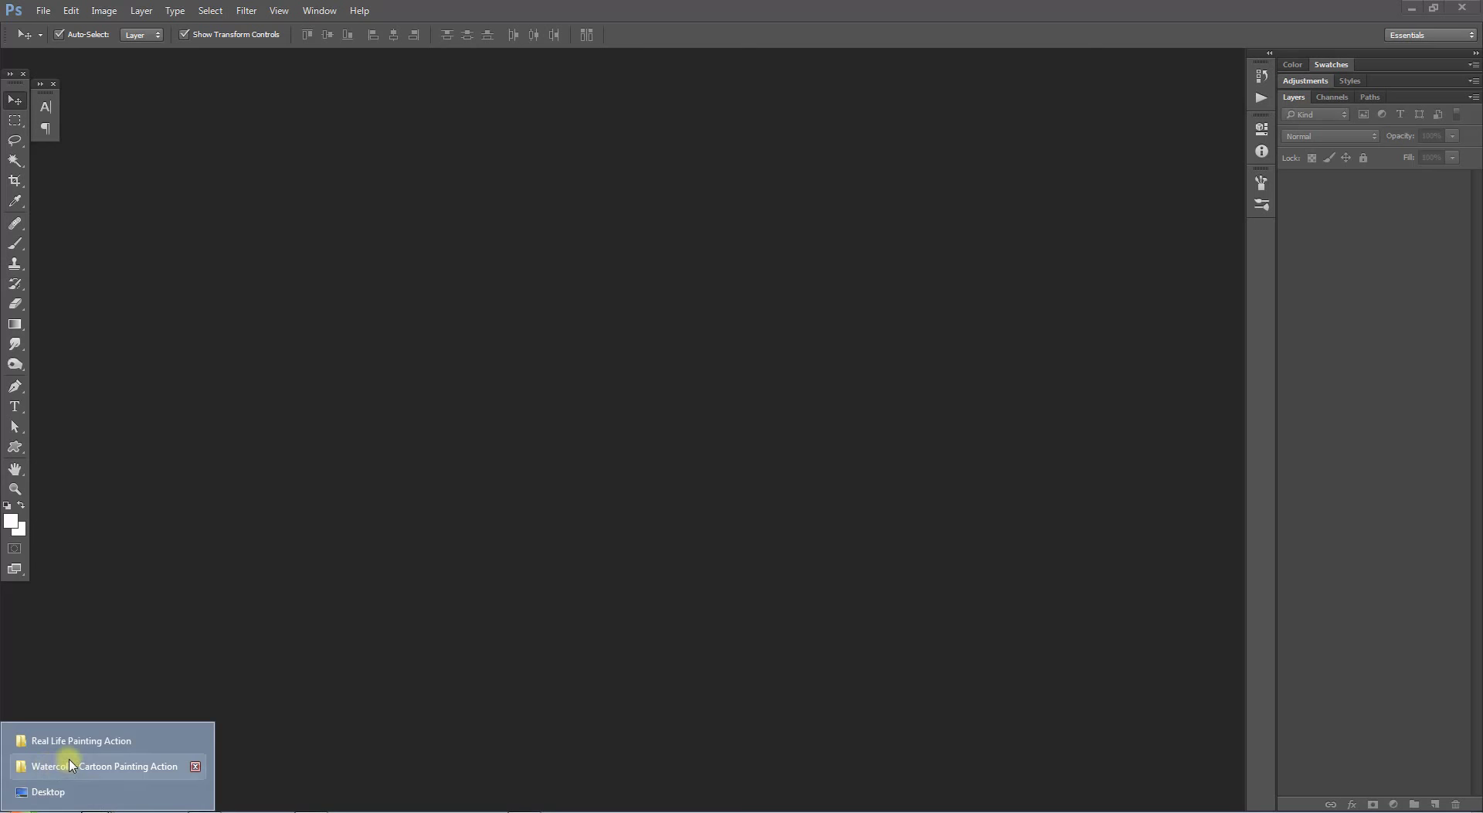
# Drag fox photo 10.jpg from the Image 2 folder into Photoshop to open it.
pyautogui.click(70, 767)
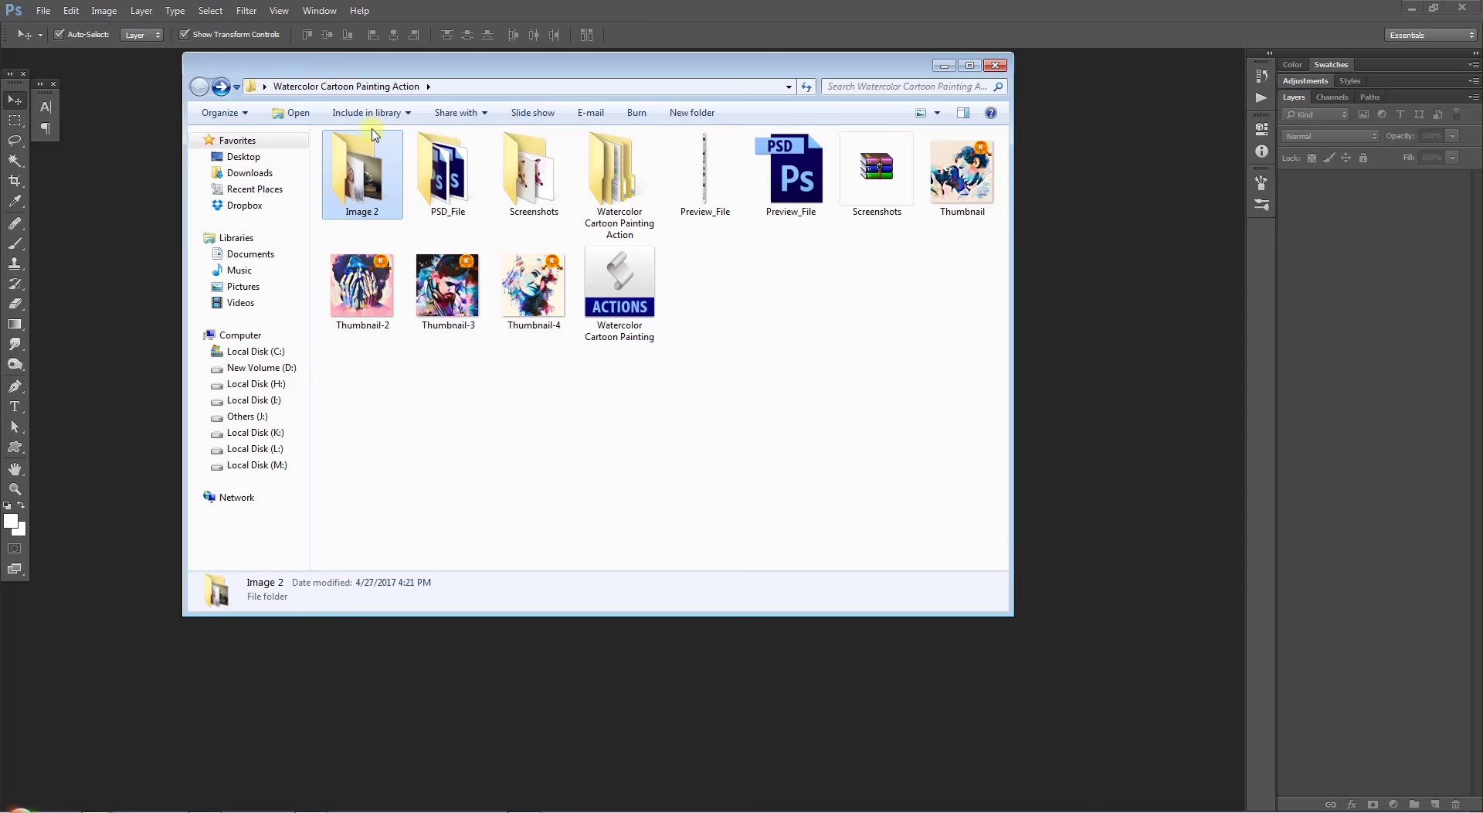
pyautogui.doubleClick(369, 190)
pyautogui.click(869, 193)
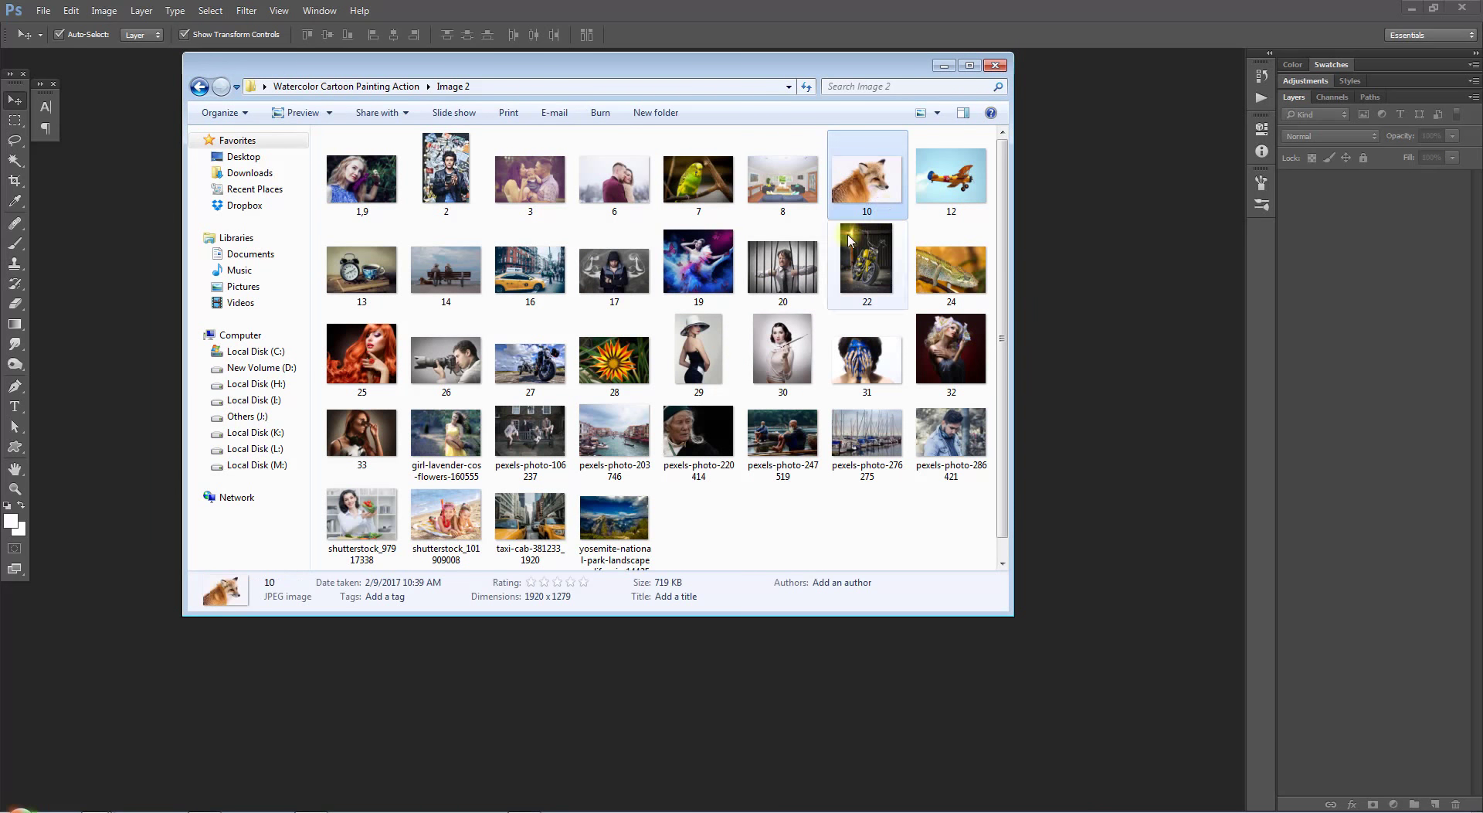
pyautogui.moveTo(869, 193); pyautogui.dragTo(1107, 191)
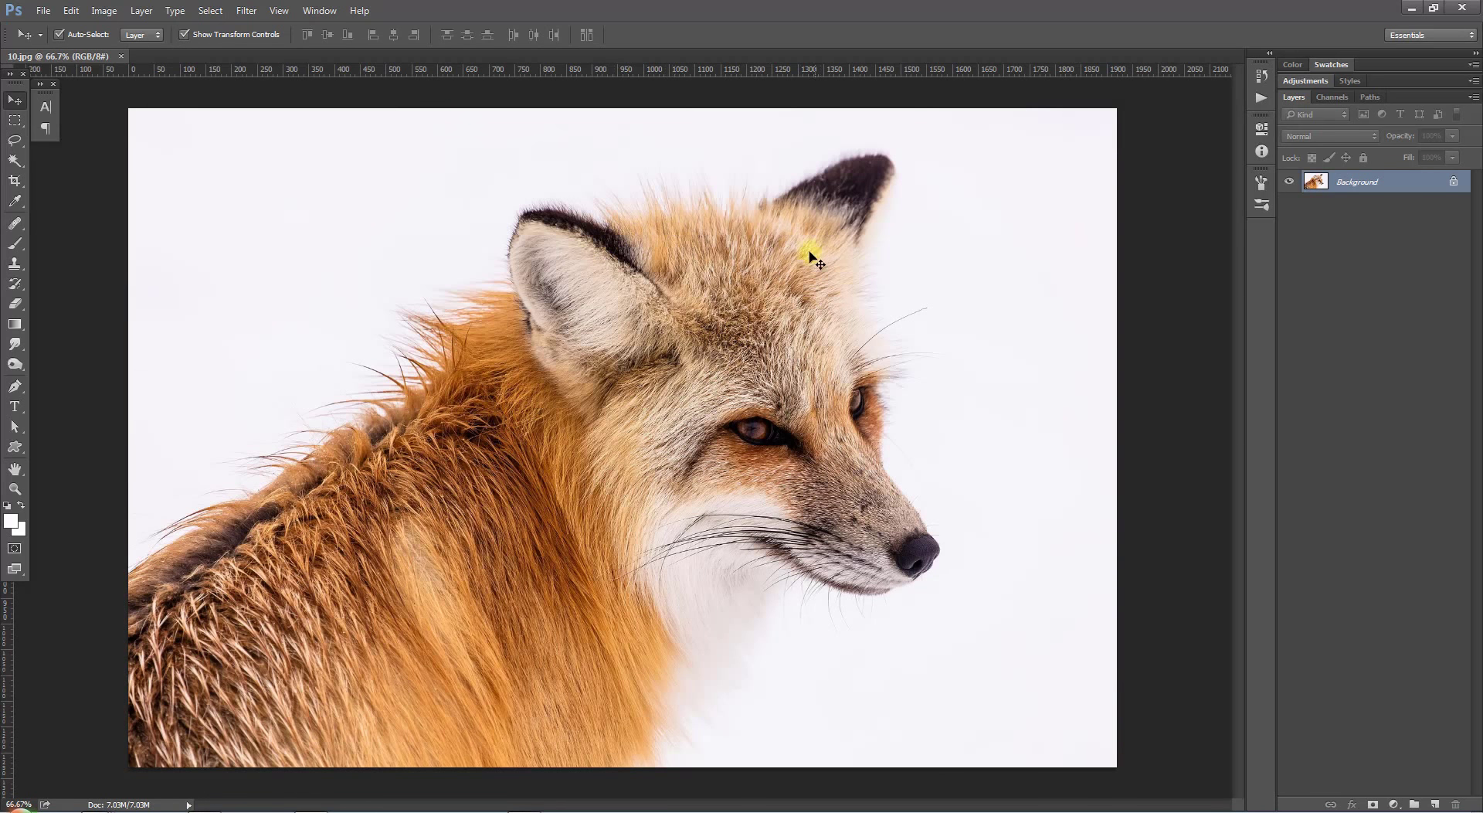
# Resize the fox photo to 3500 px wide (3500 × 2332) at 300 pixels/inch.
pyautogui.click(104, 11)
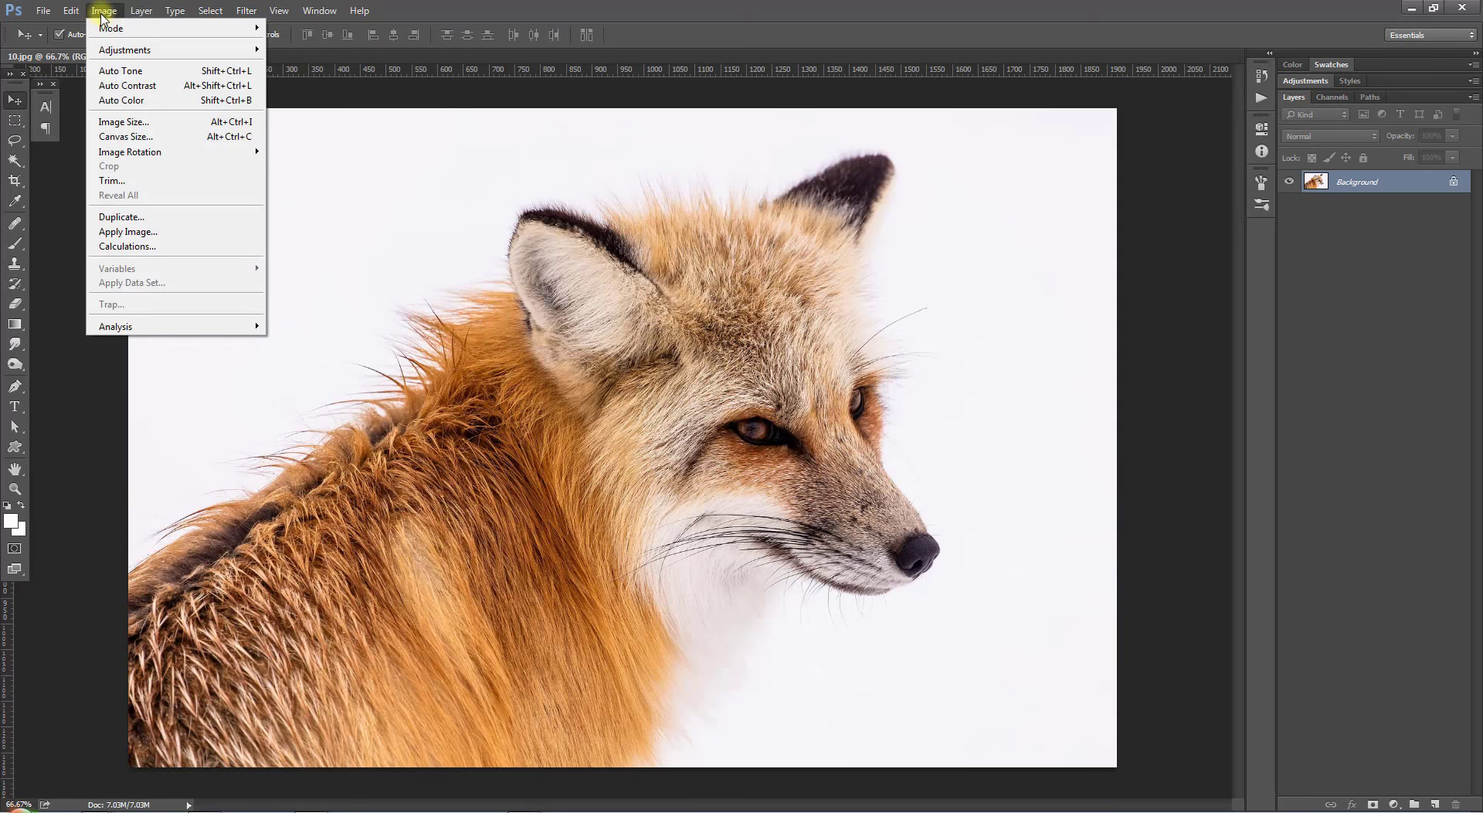
pyautogui.click(121, 124)
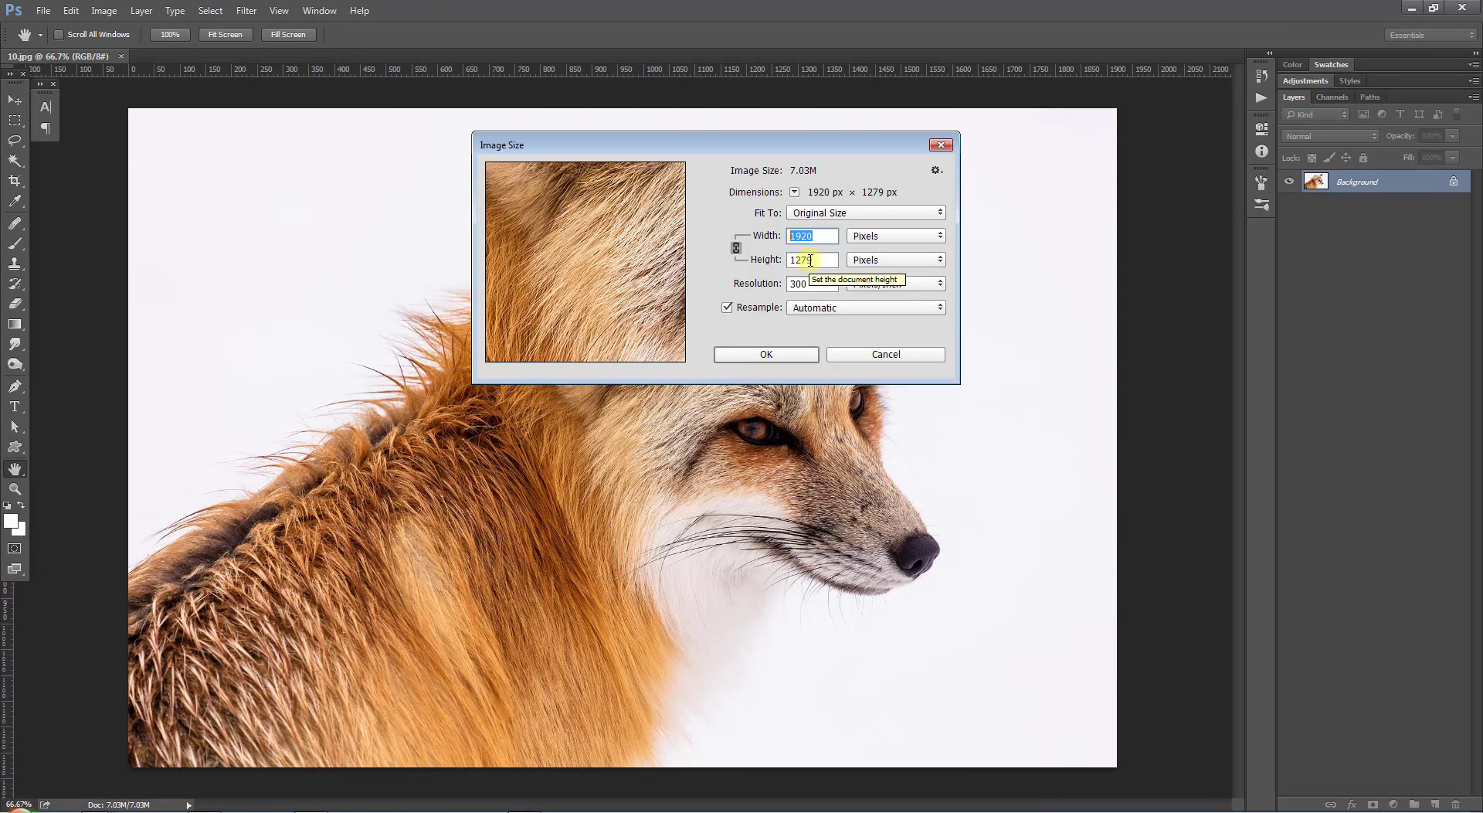
pyautogui.write('2500')
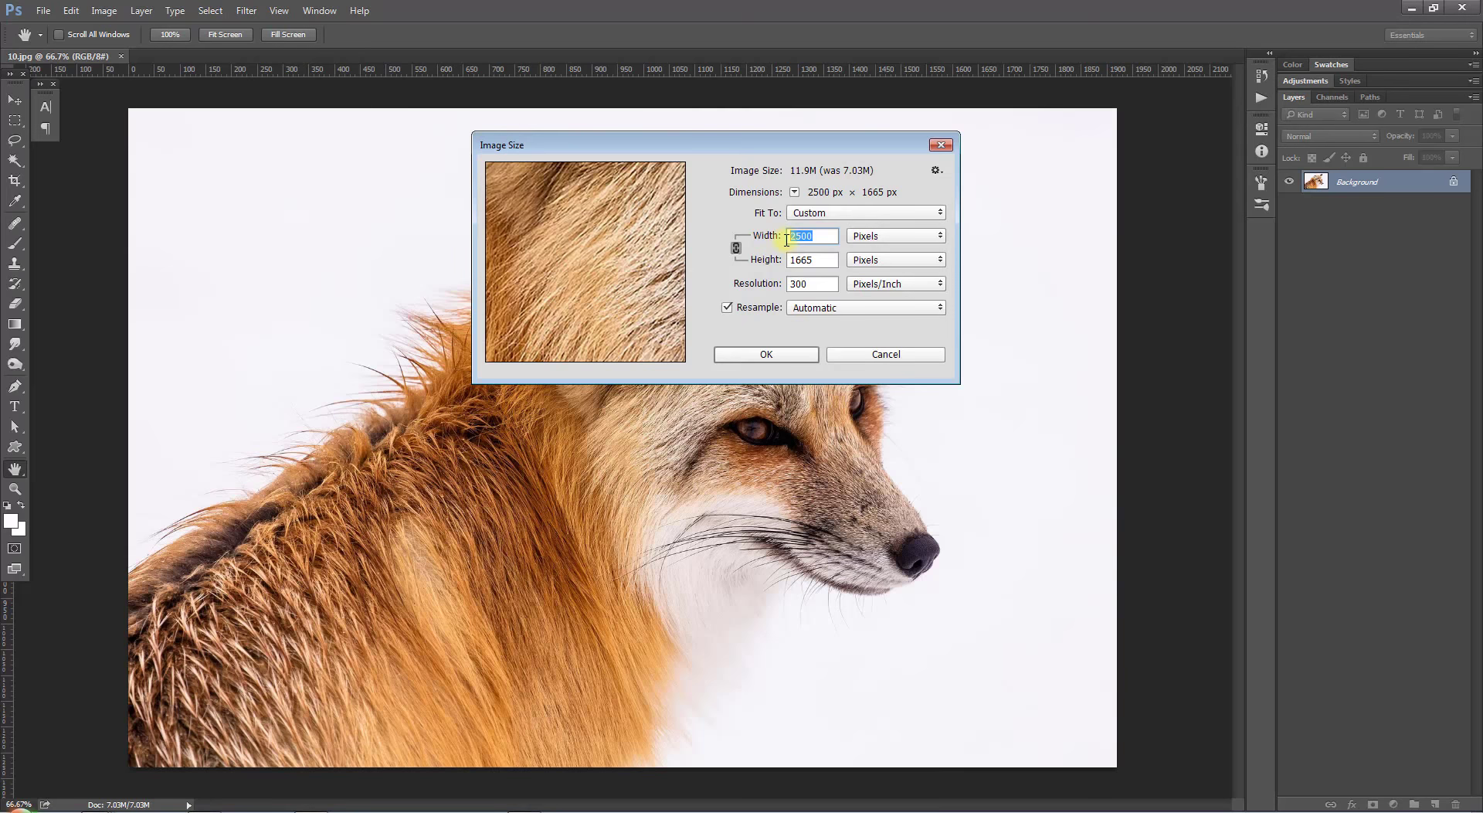
pyautogui.write('3000')
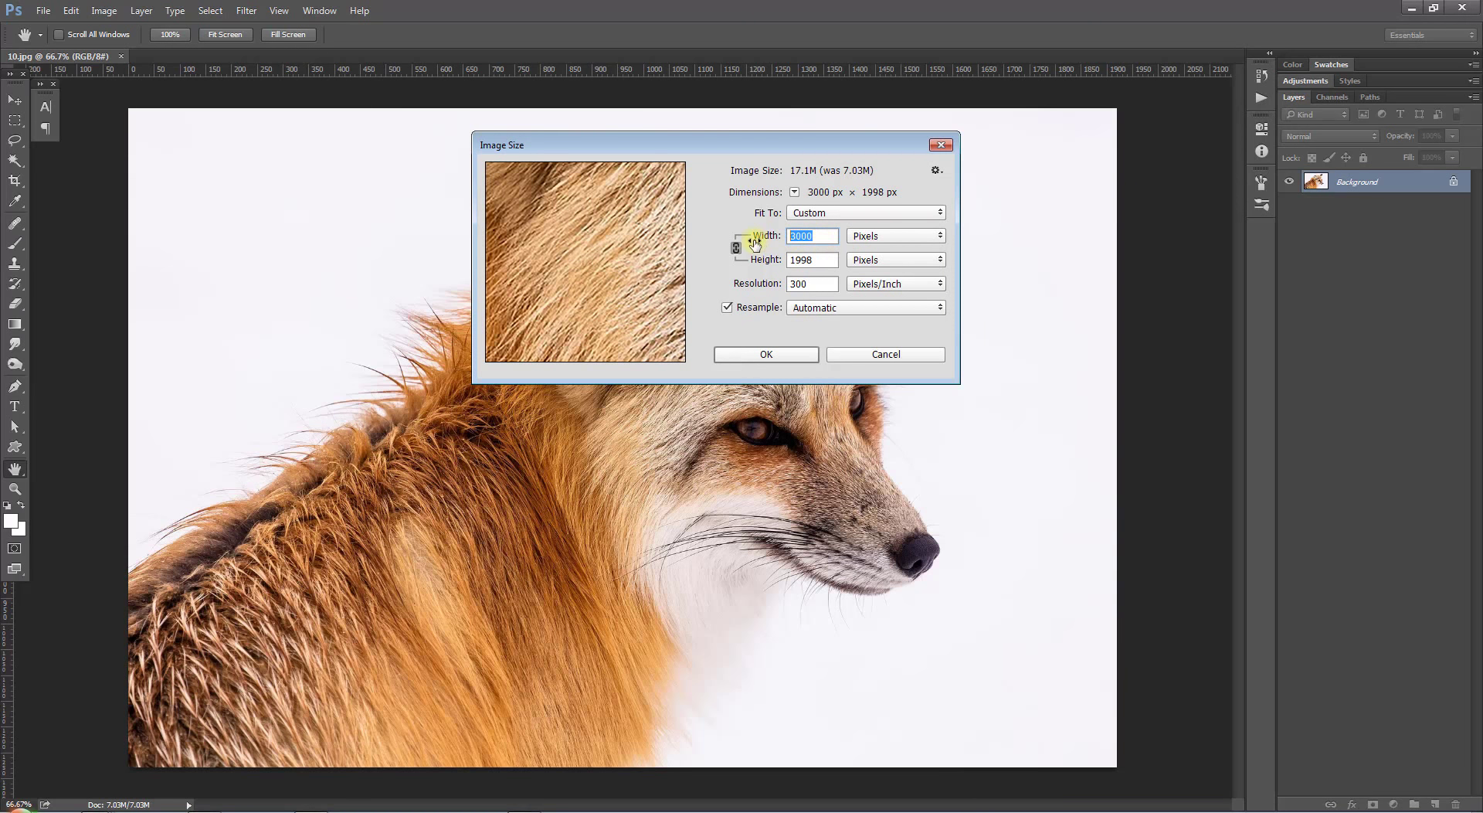
pyautogui.write('3500')
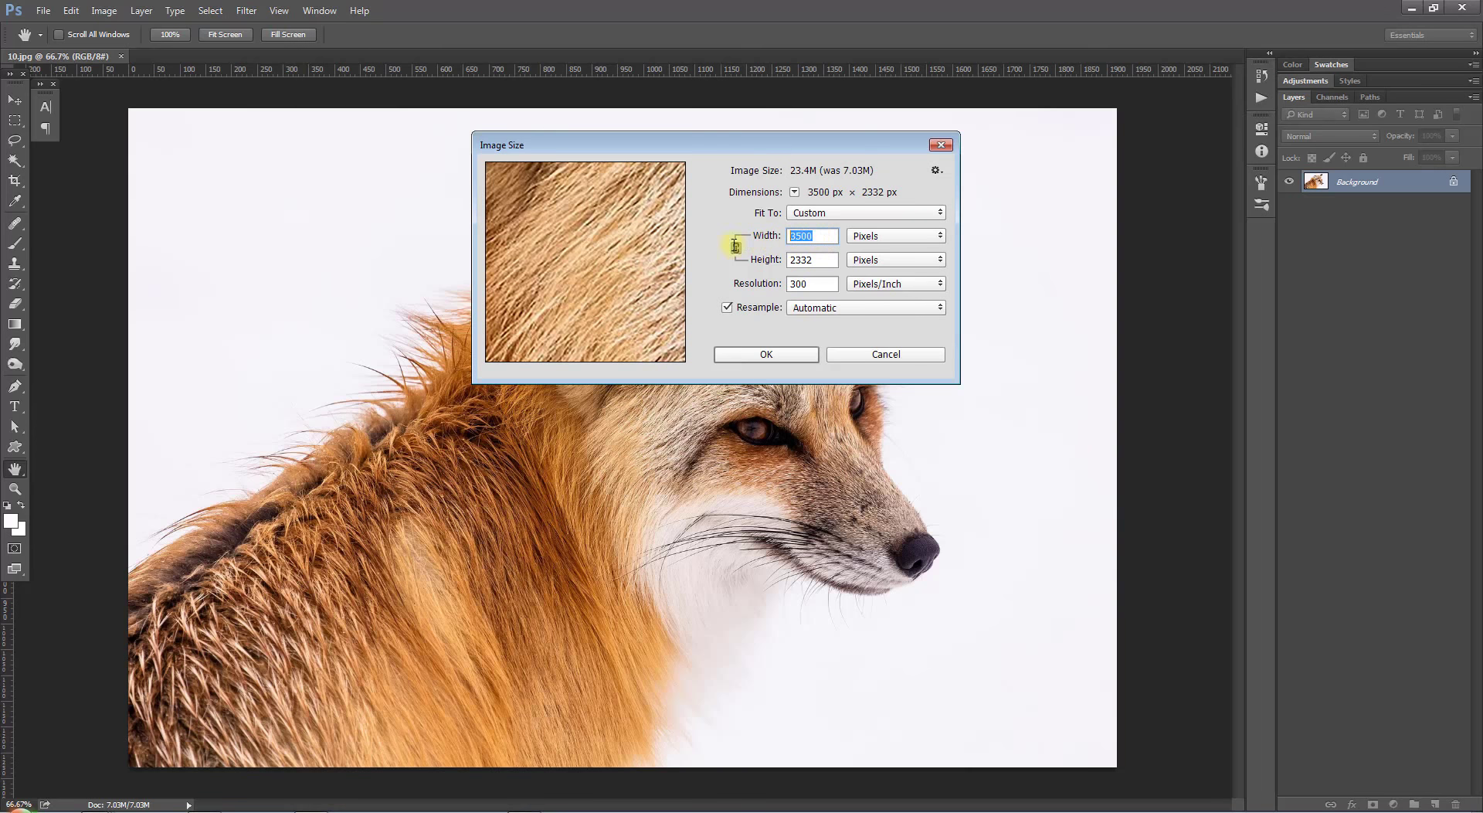
pyautogui.write('4')
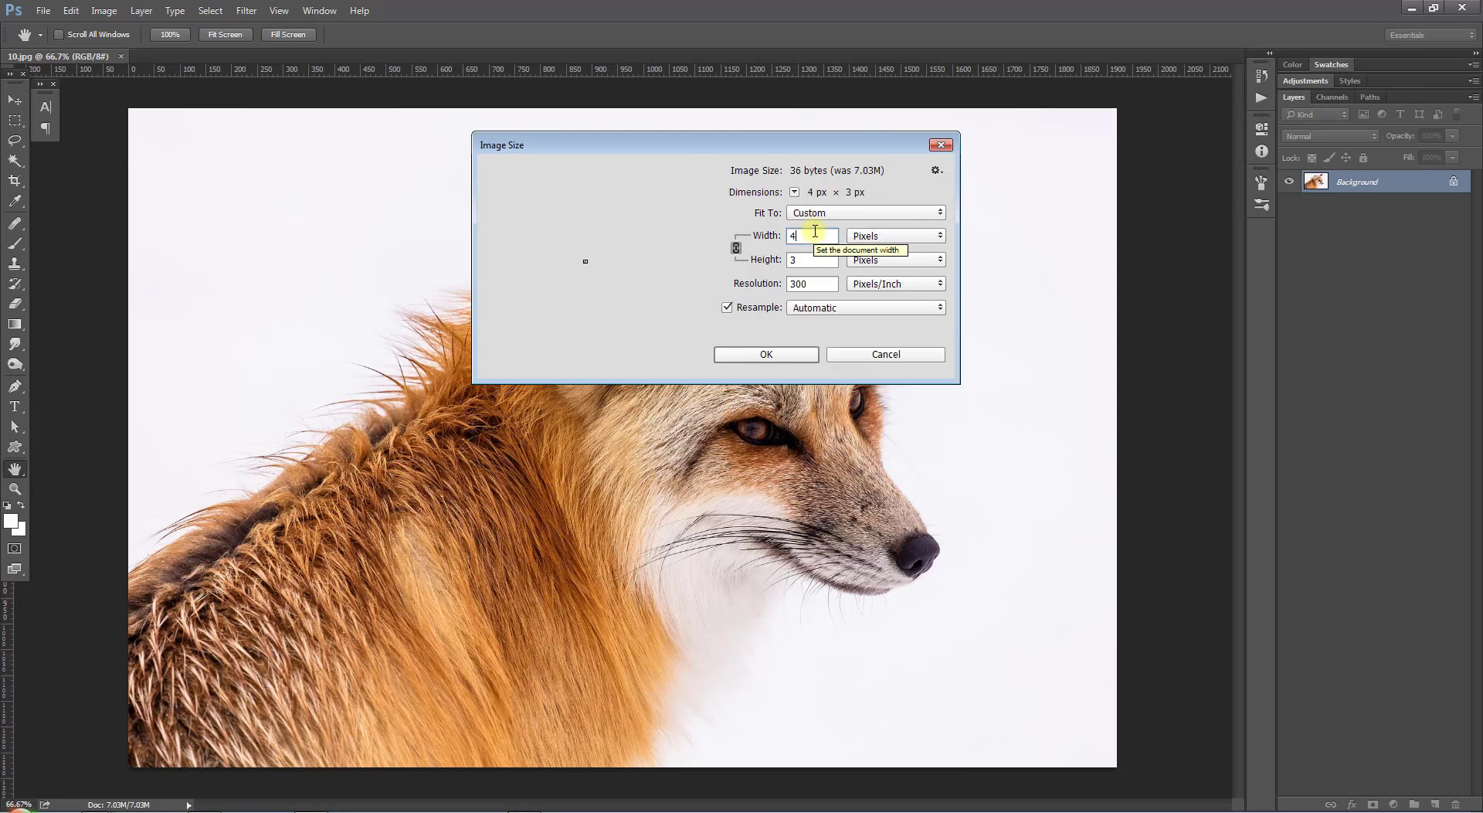
pyautogui.write('000')
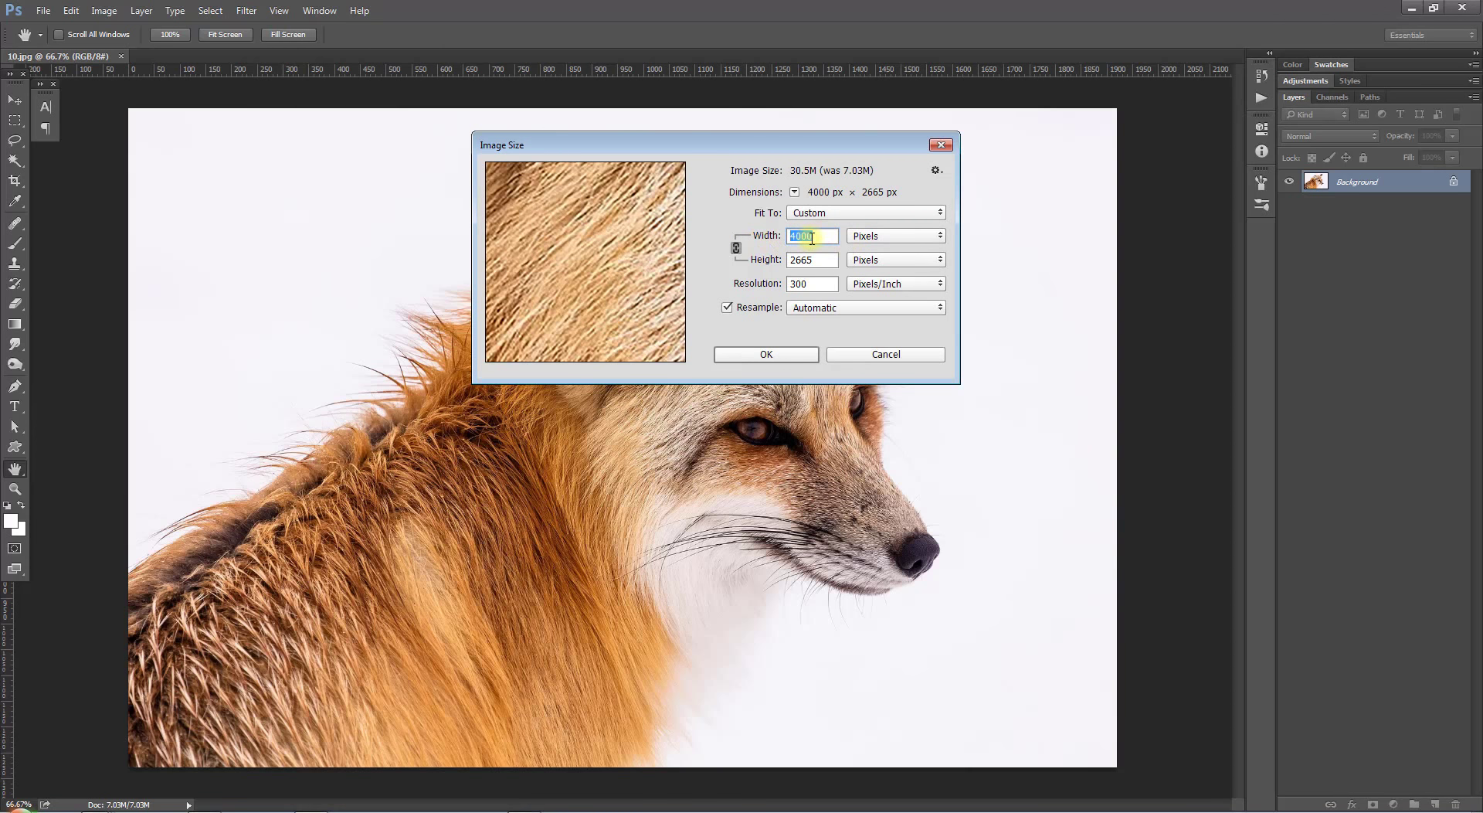
pyautogui.write('45')
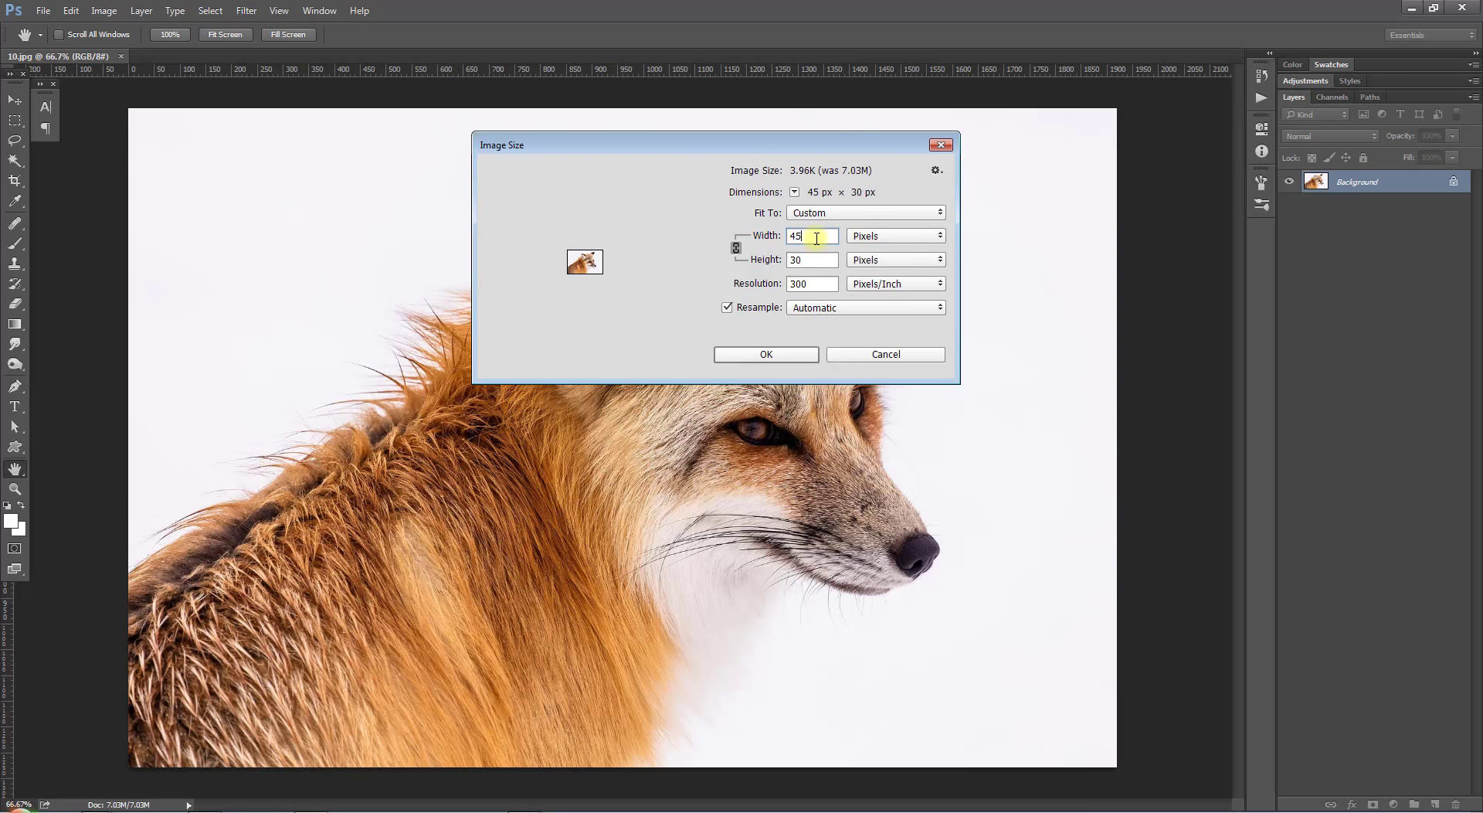
pyautogui.write('00')
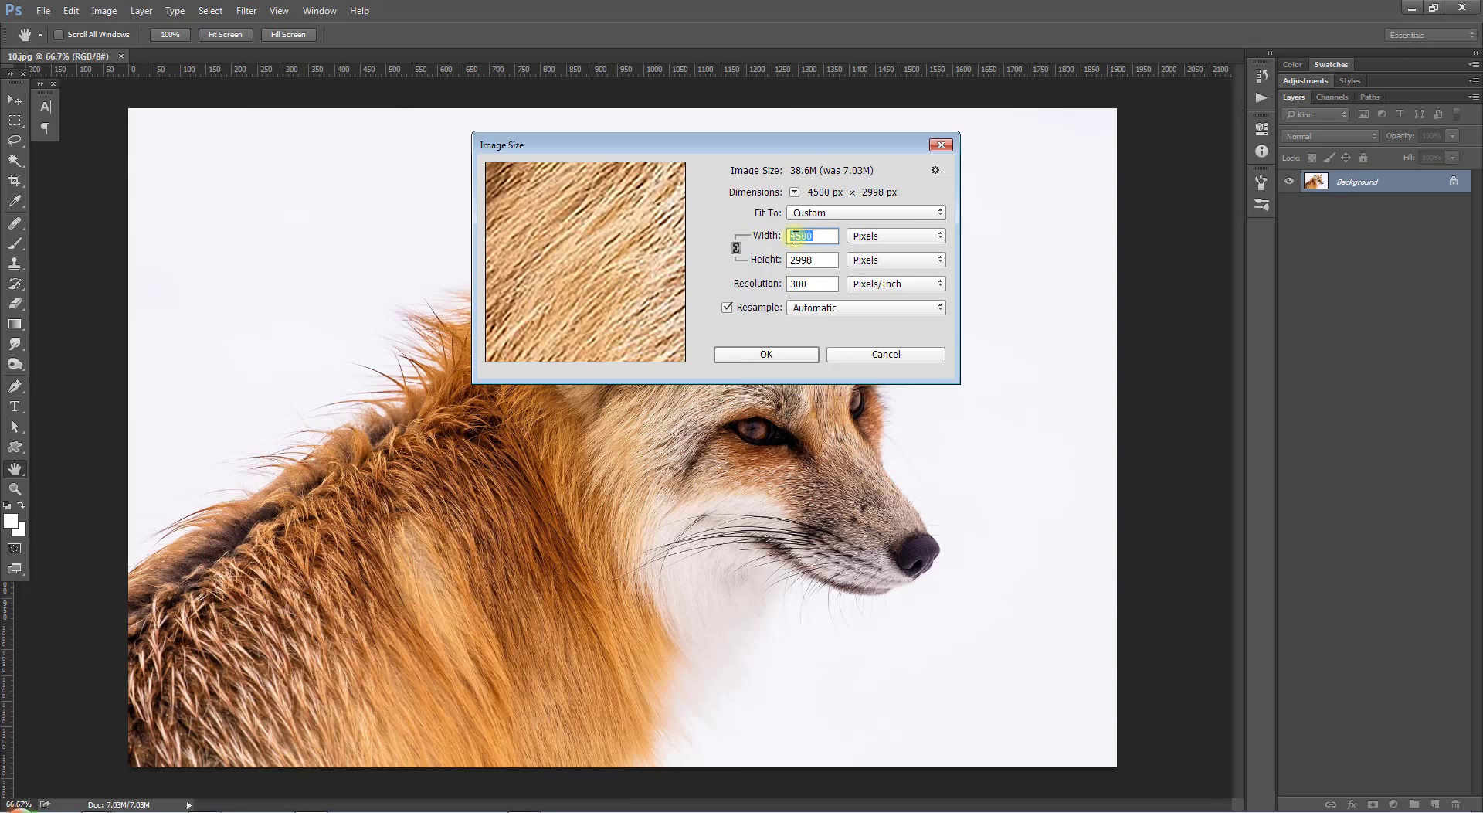
pyautogui.write('5000')
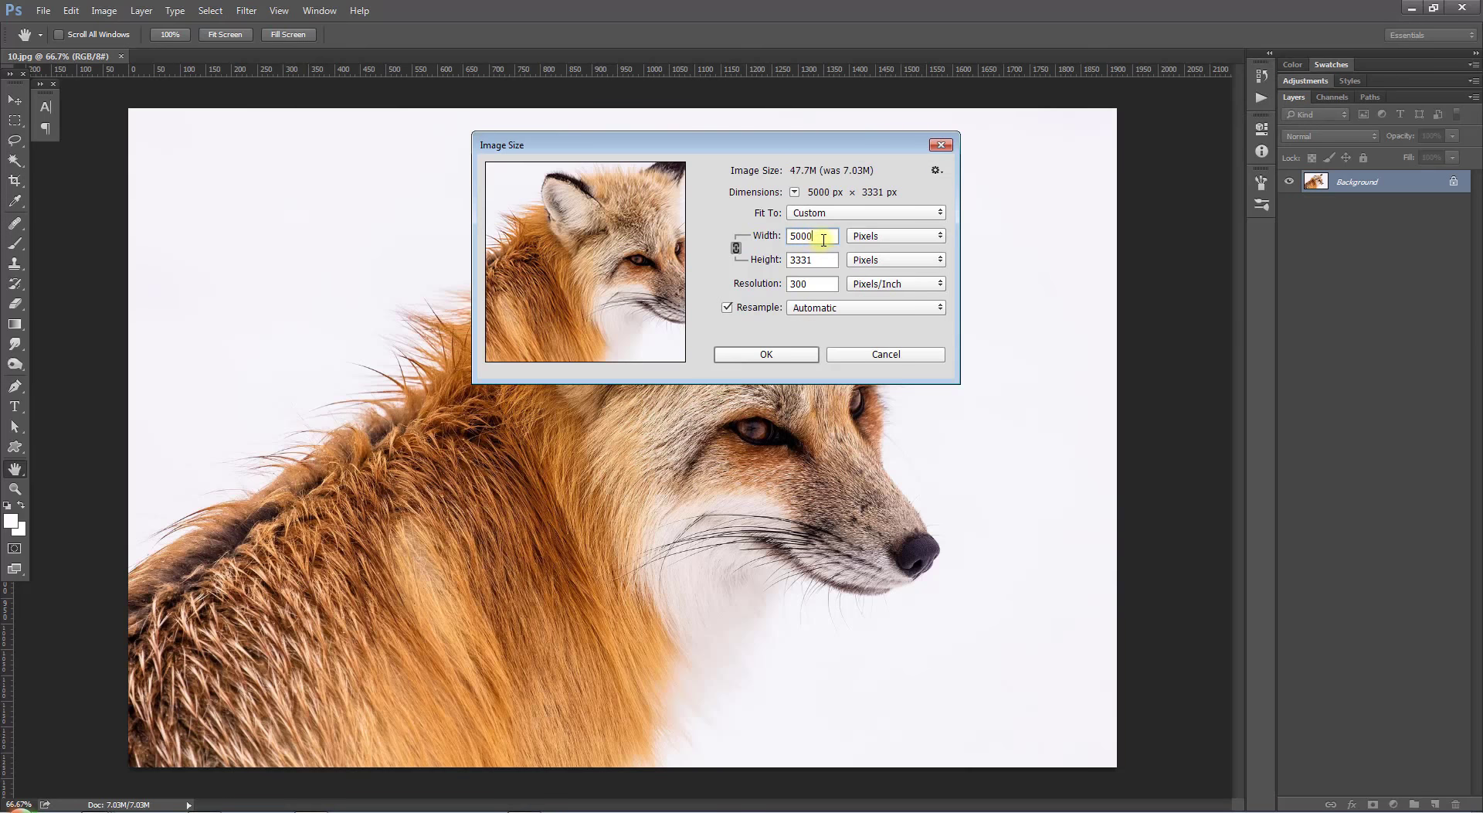
pyautogui.doubleClick(809, 239)
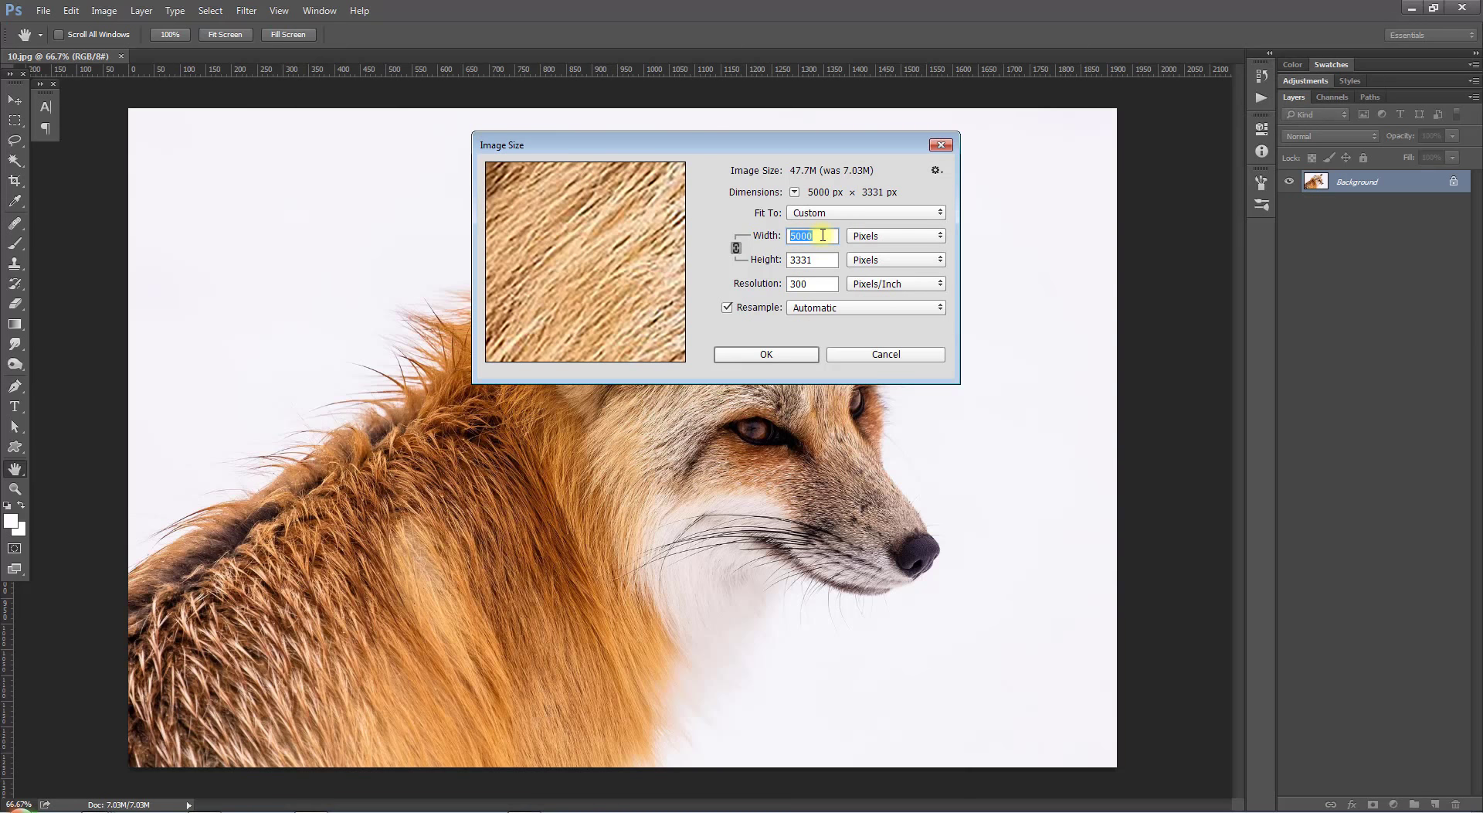
pyautogui.write('3')
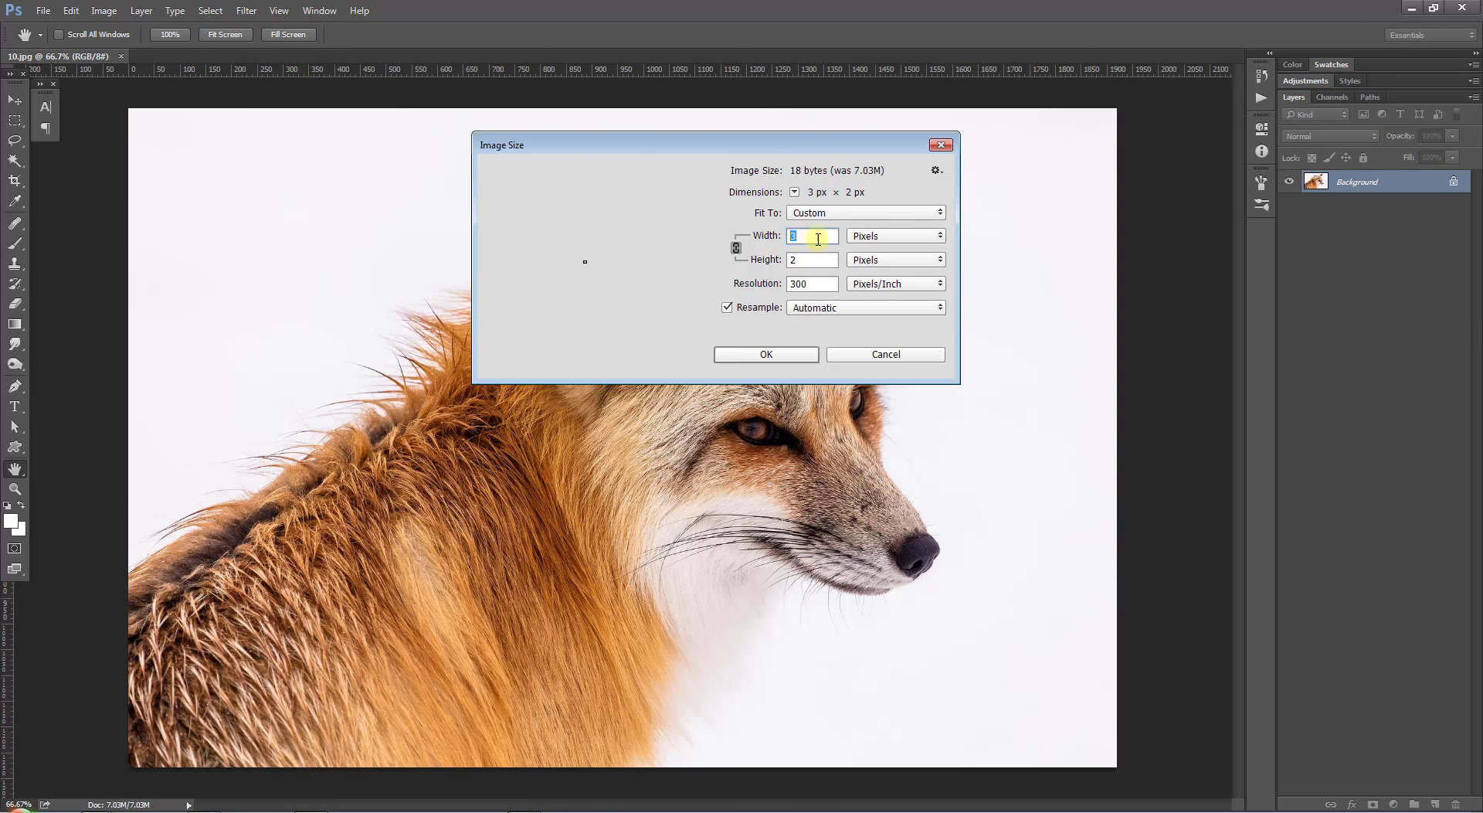
pyautogui.write('5')
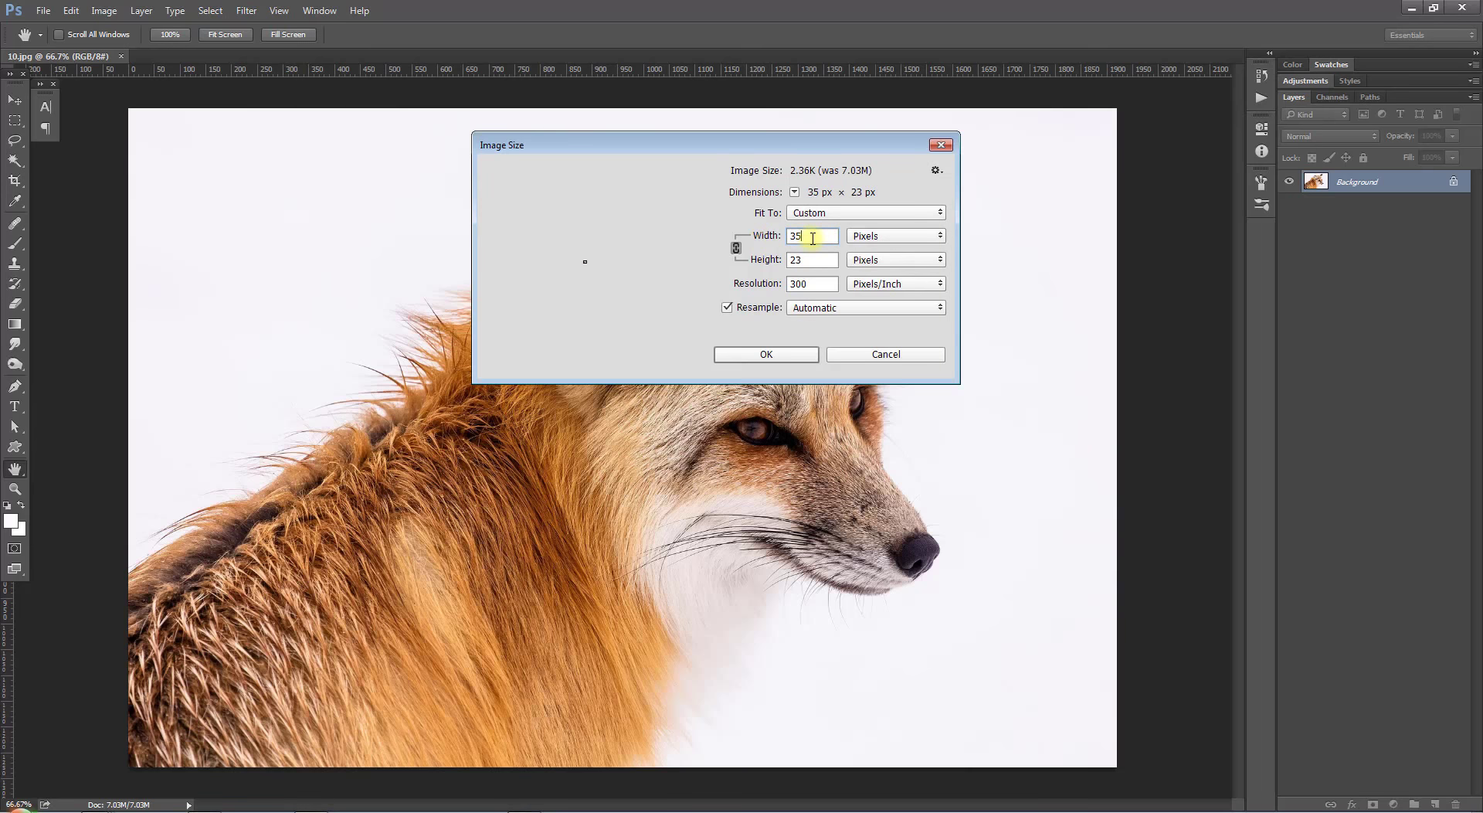
pyautogui.write('00')
pyautogui.moveTo(813, 279)
pyautogui.mouseDown()
pyautogui.moveTo(775, 296)
pyautogui.moveTo(769, 284)
pyautogui.mouseUp()
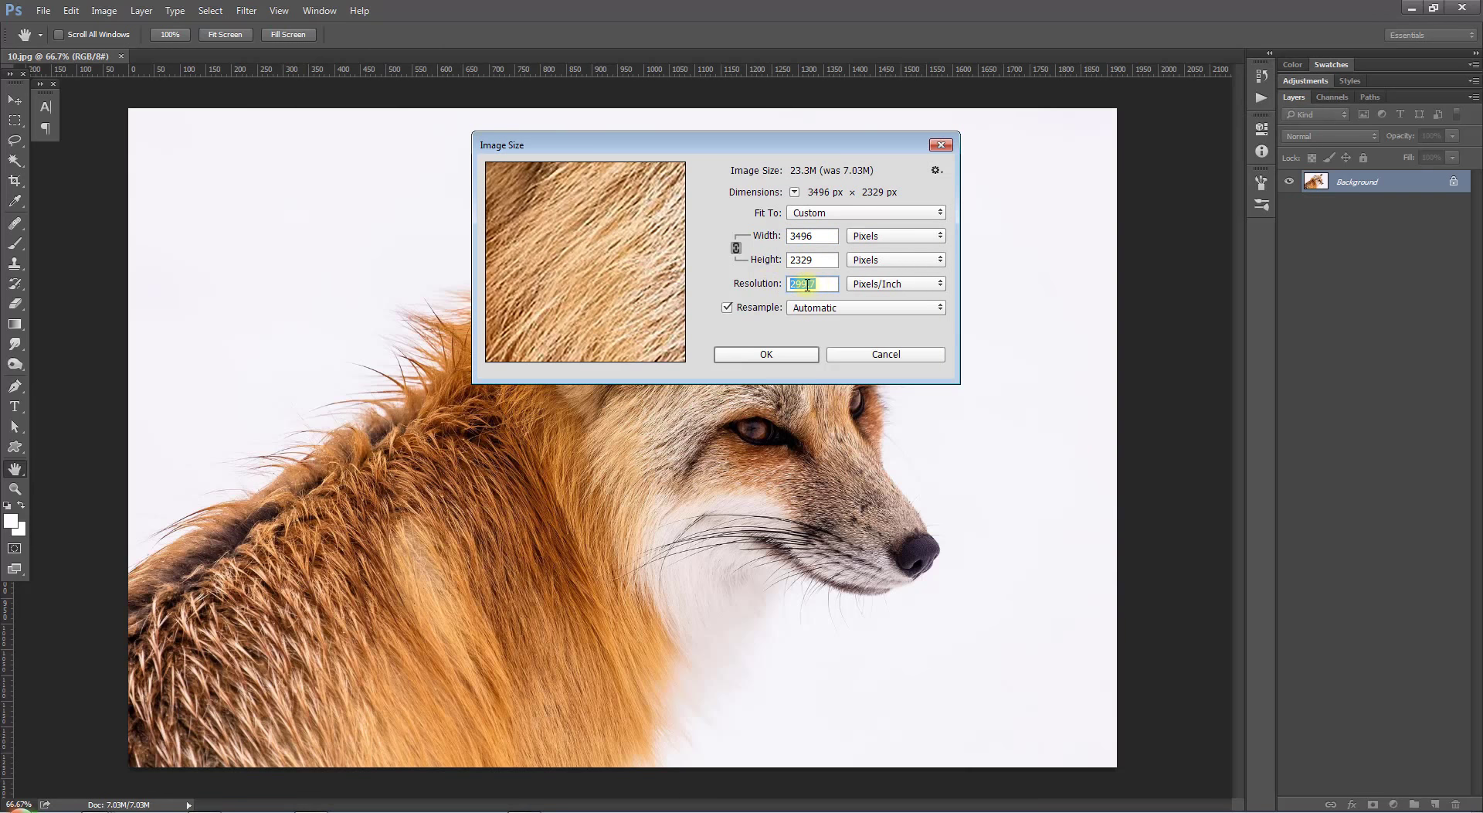
pyautogui.write('72')
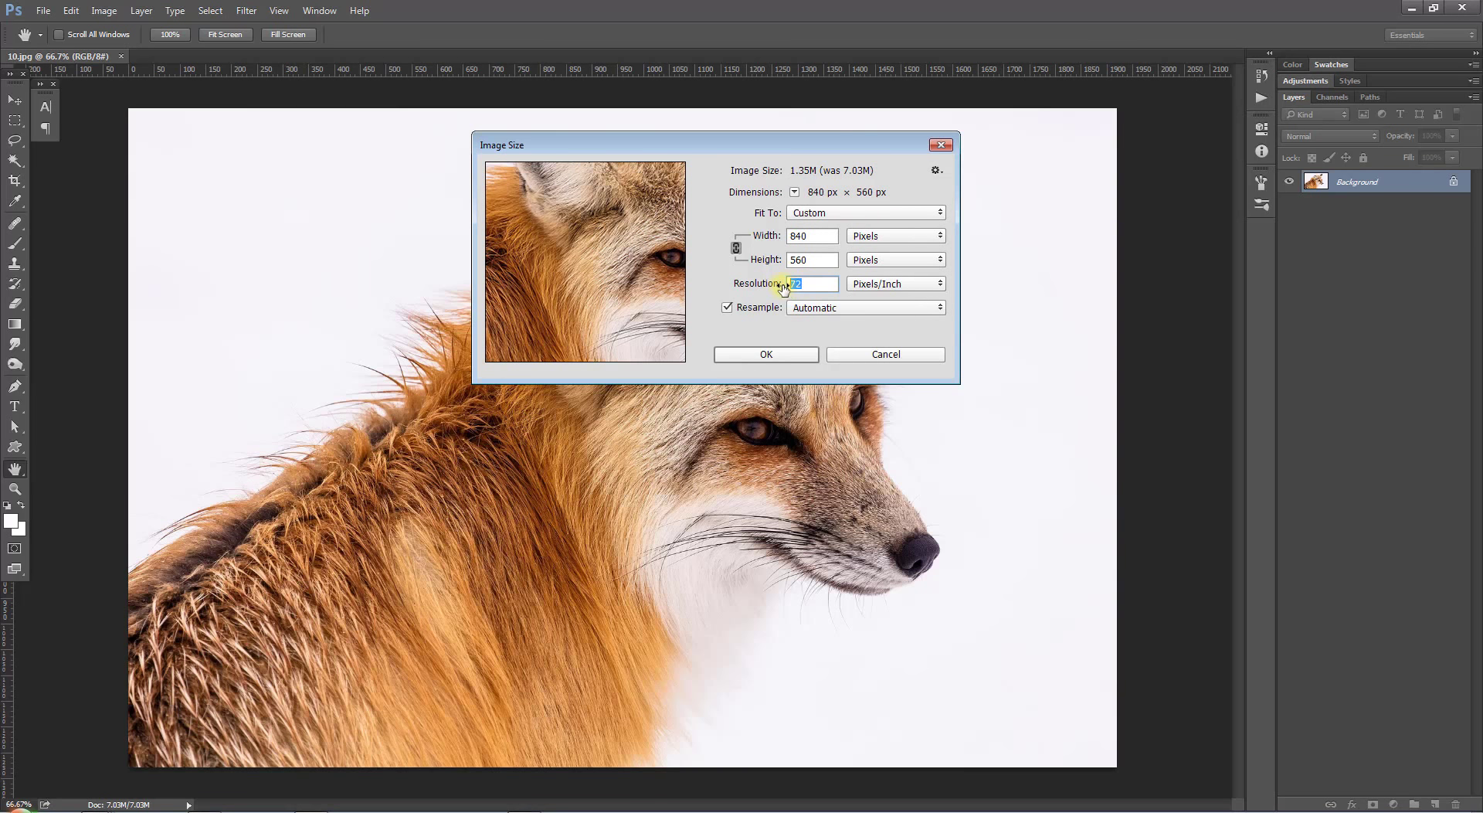
pyautogui.write('300')
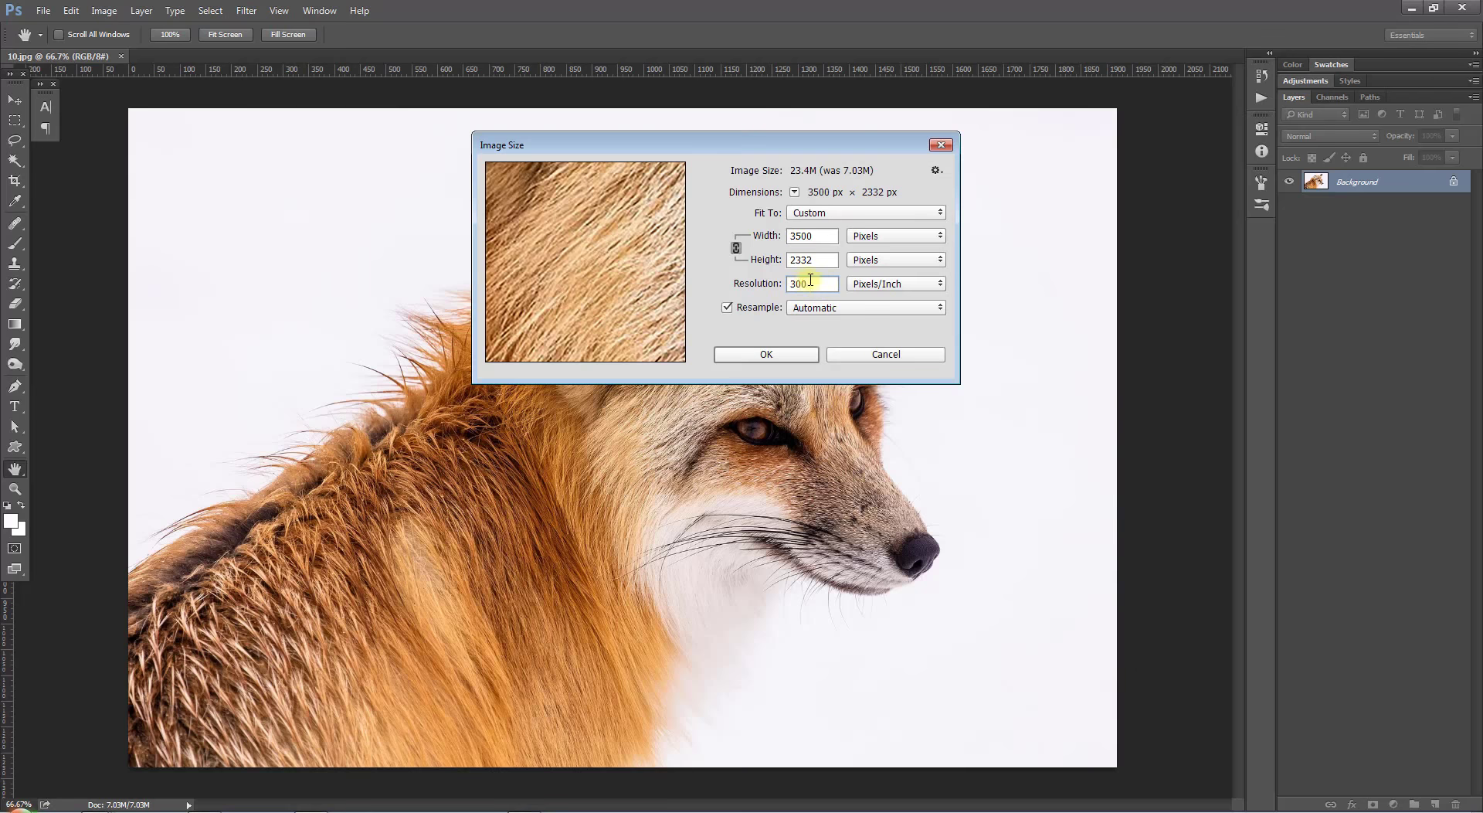
pyautogui.moveTo(808, 239); pyautogui.dragTo(758, 238)
pyautogui.click(779, 356)
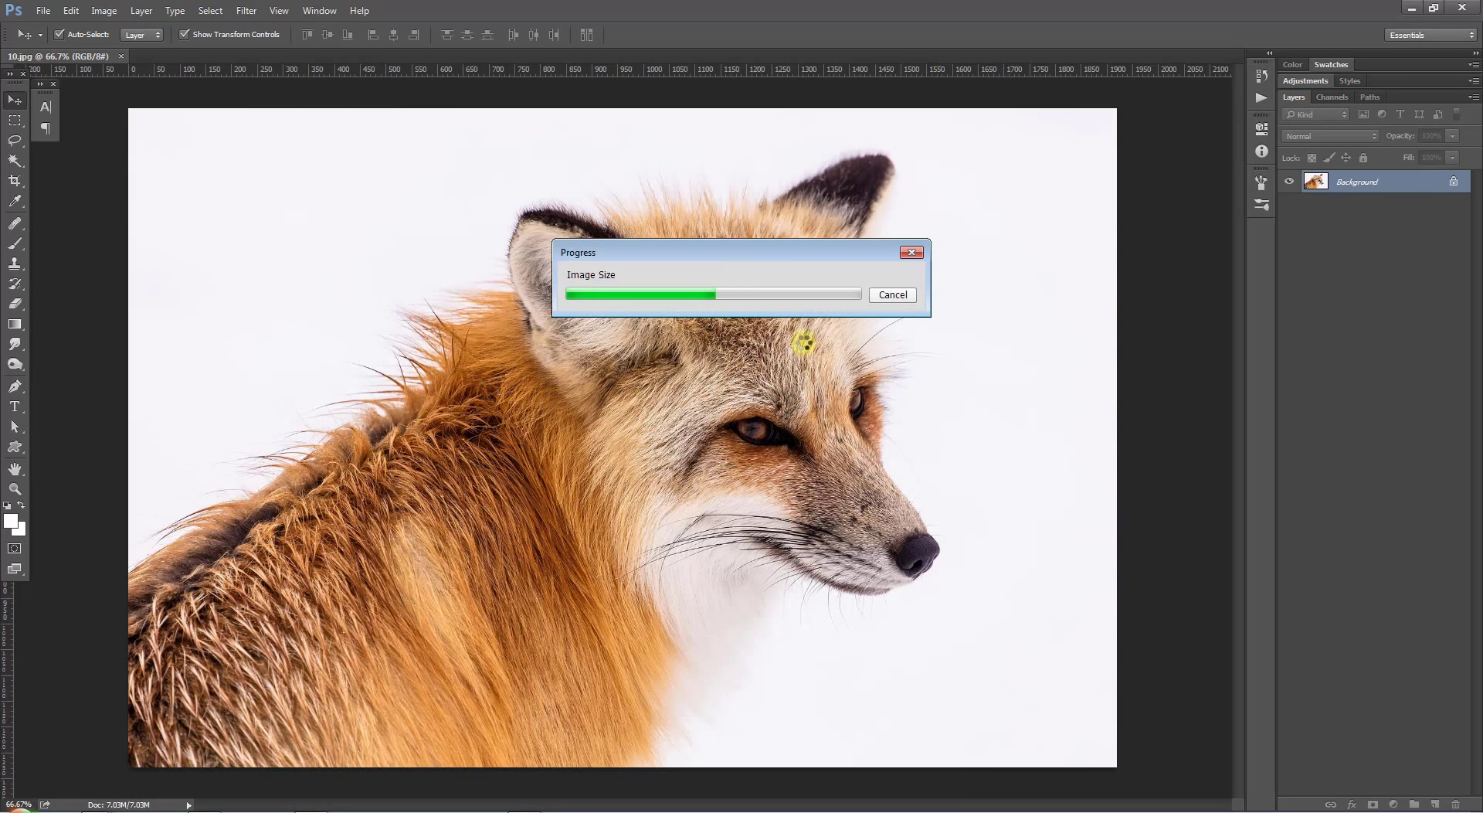
pyautogui.hotkey('ctrl', '0')
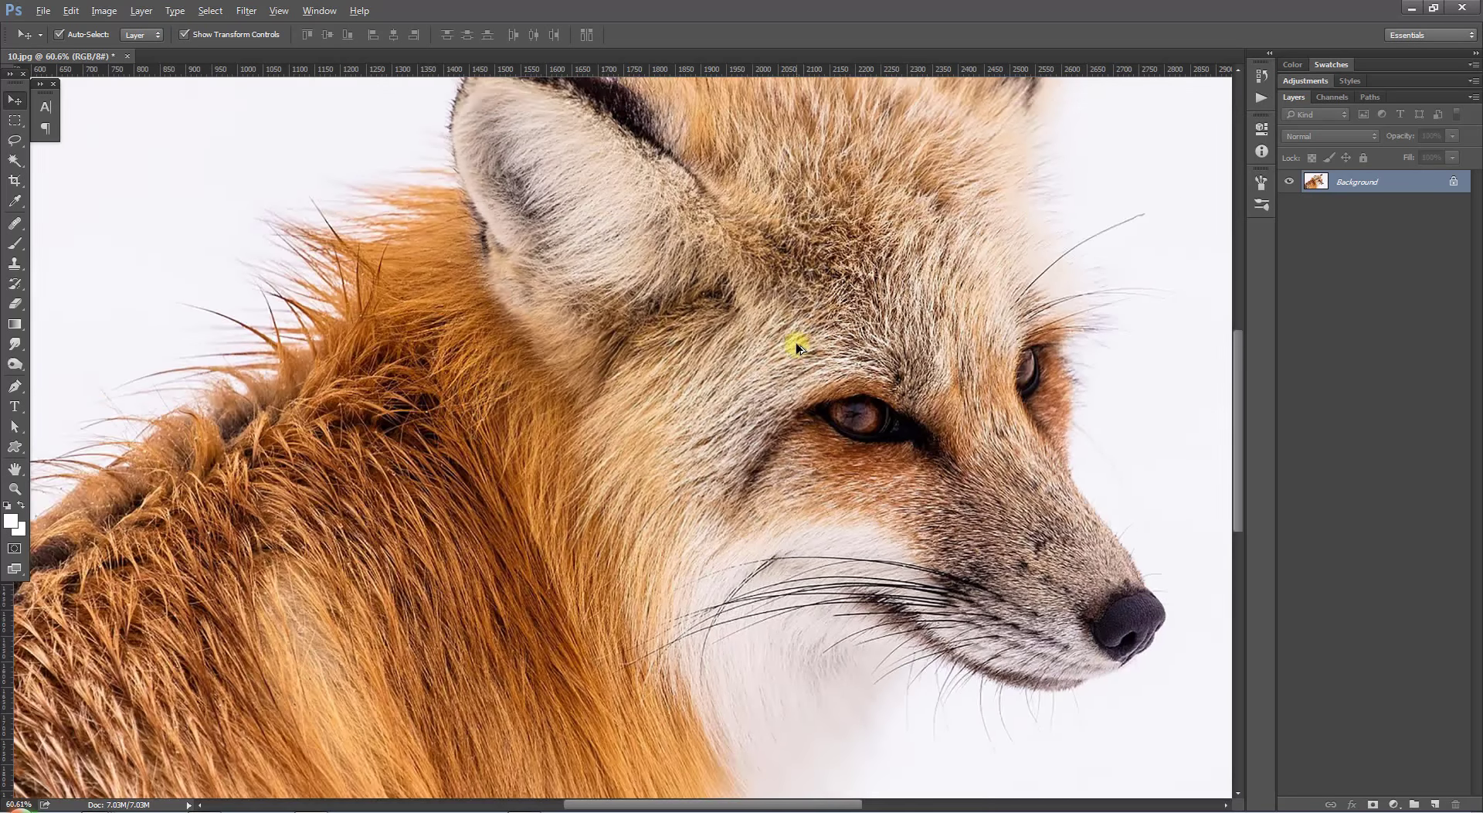
pyautogui.scroll(1, 739, 341)
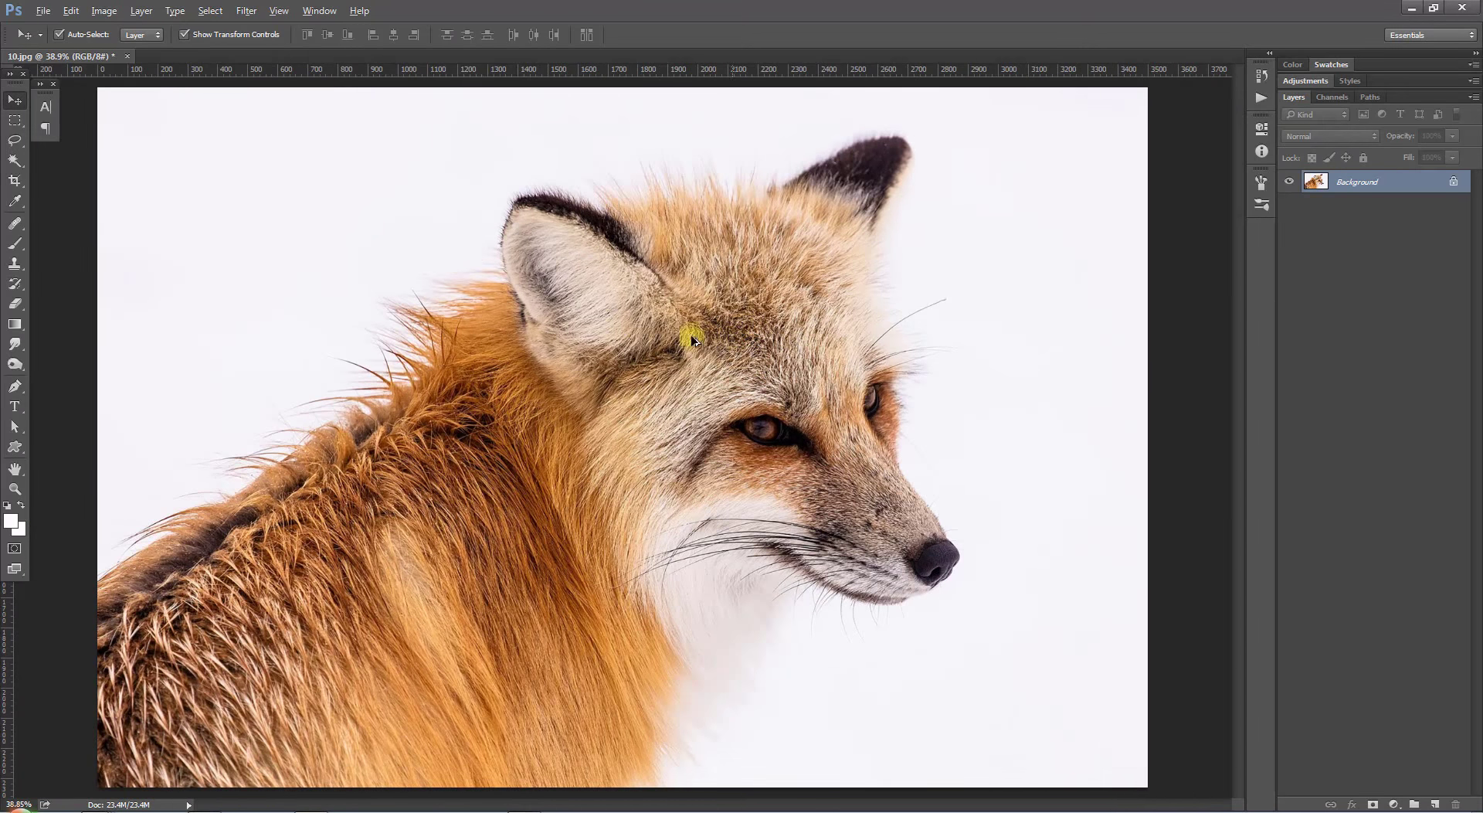
pyautogui.click(71, 11)
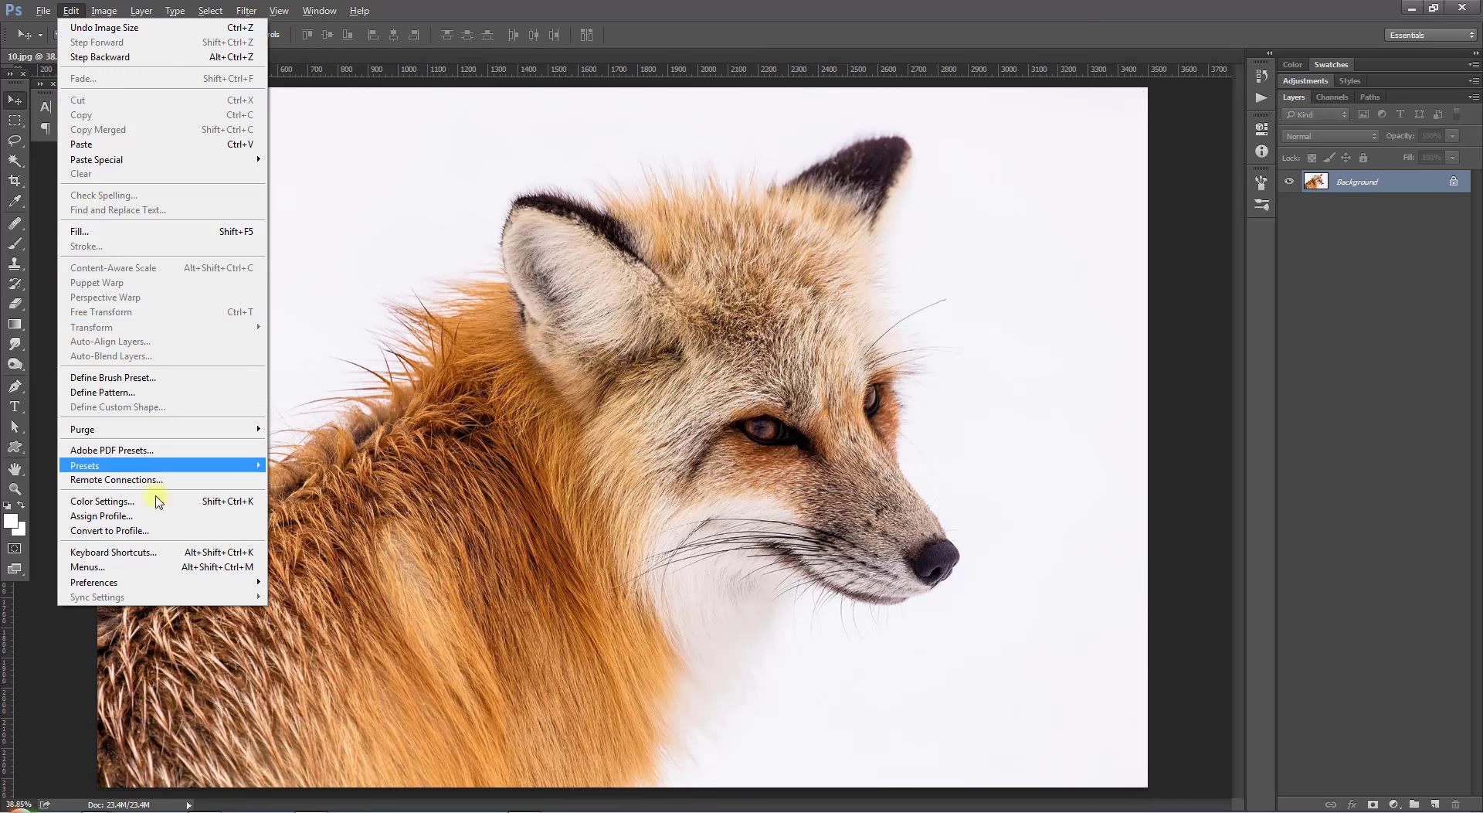
pyautogui.moveTo(95, 581)
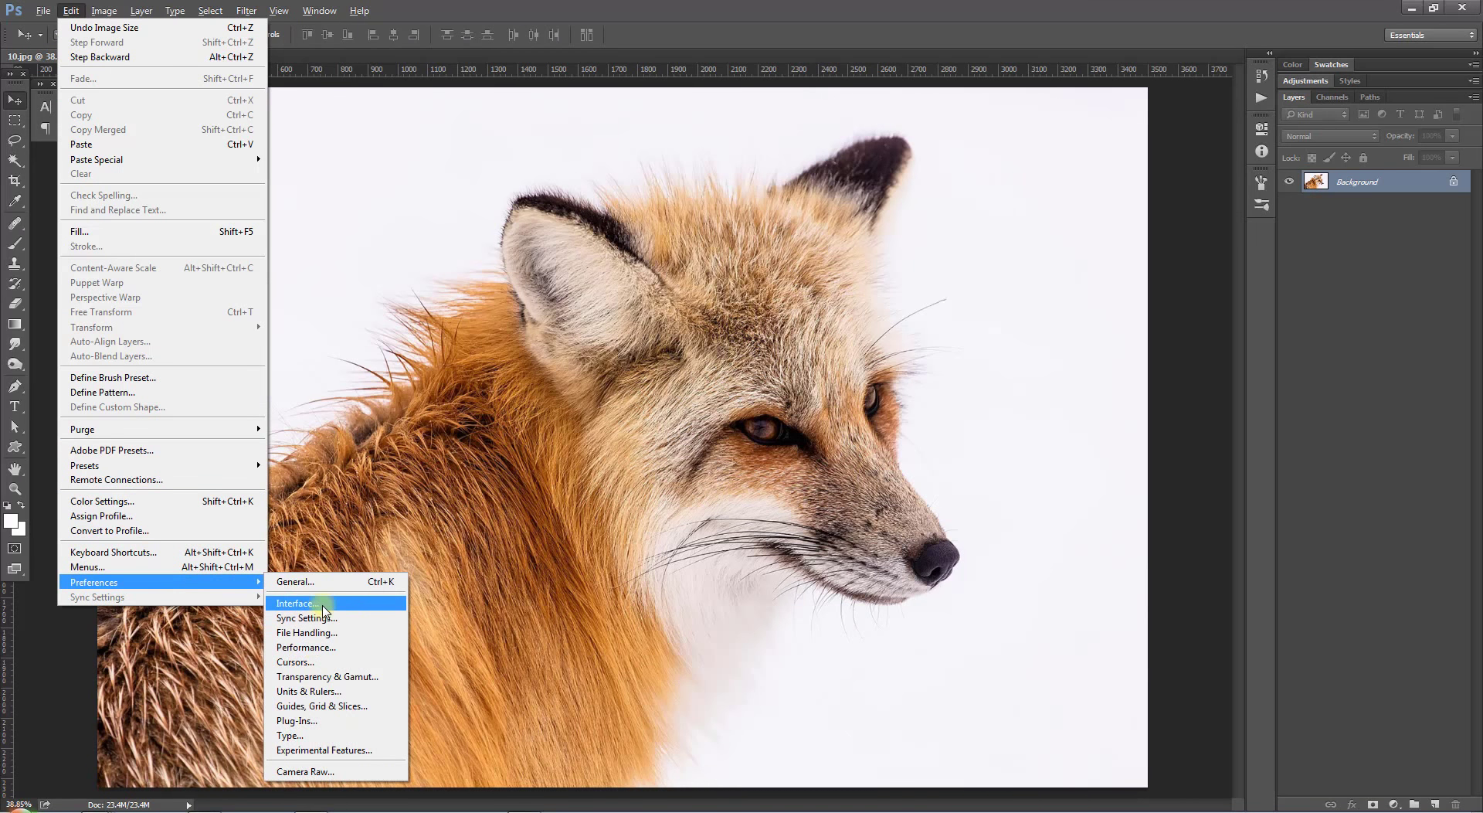
pyautogui.click(323, 606)
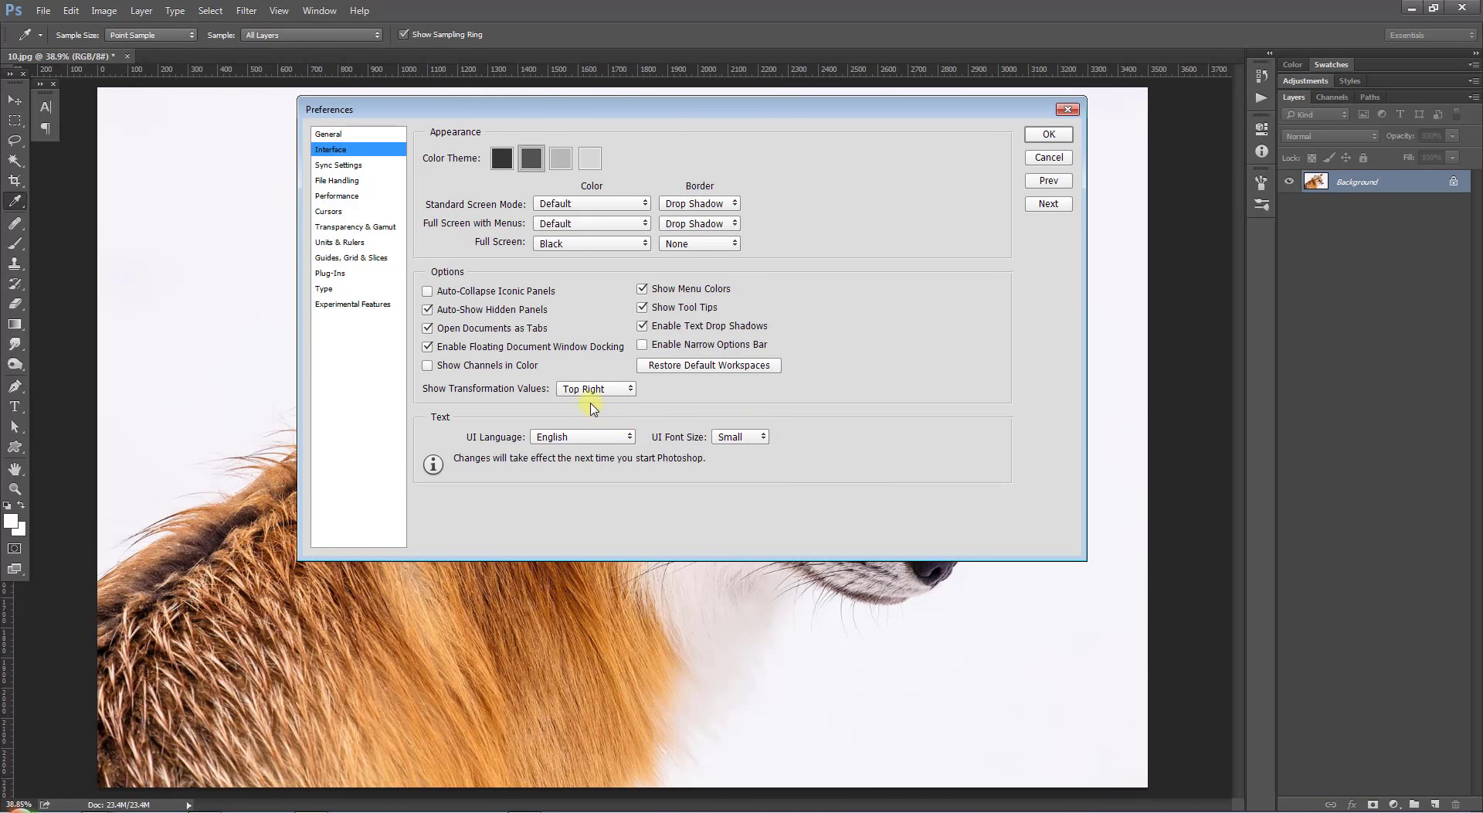
pyautogui.click(576, 441)
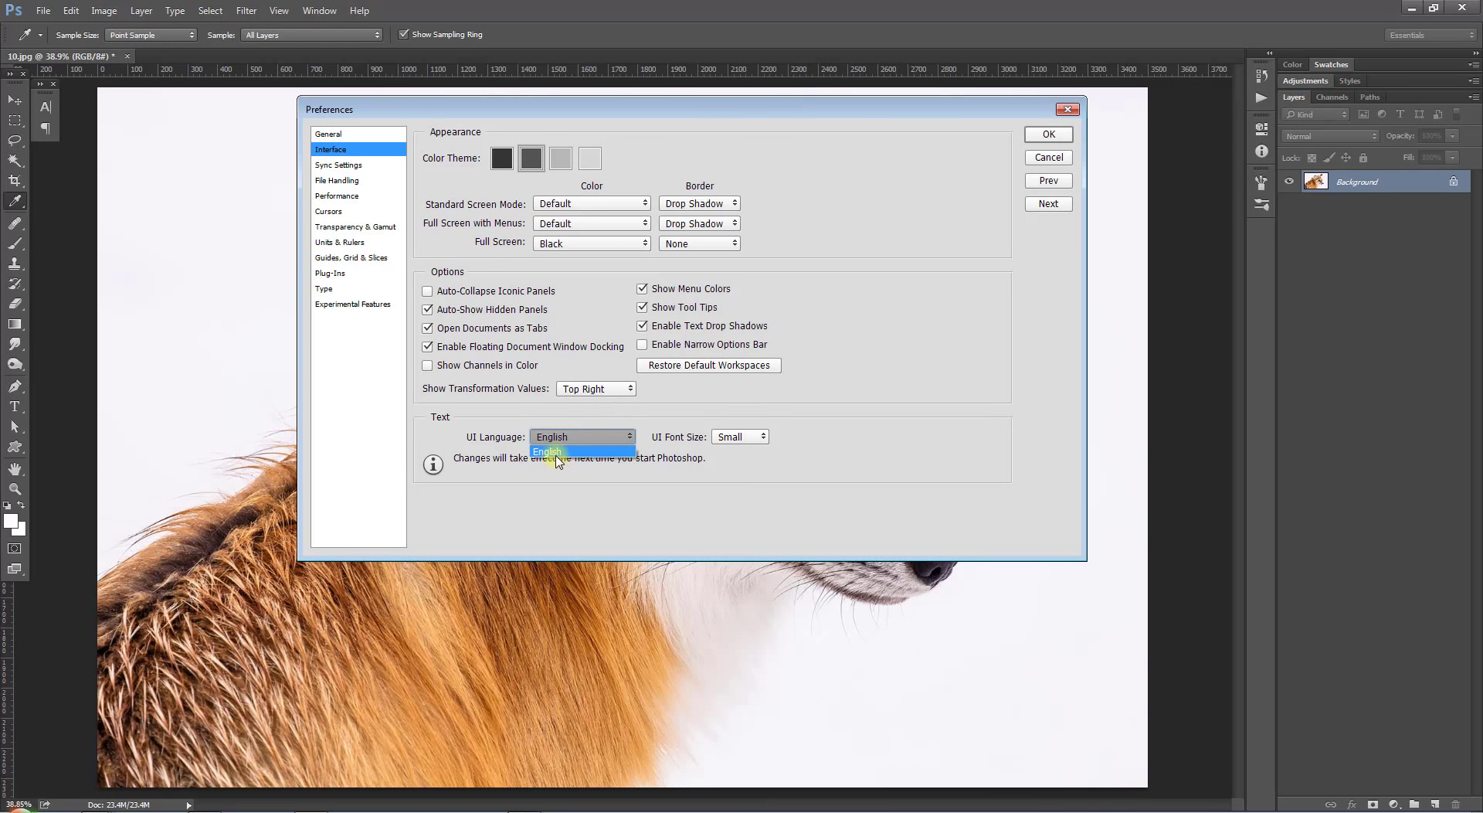
pyautogui.click(1049, 136)
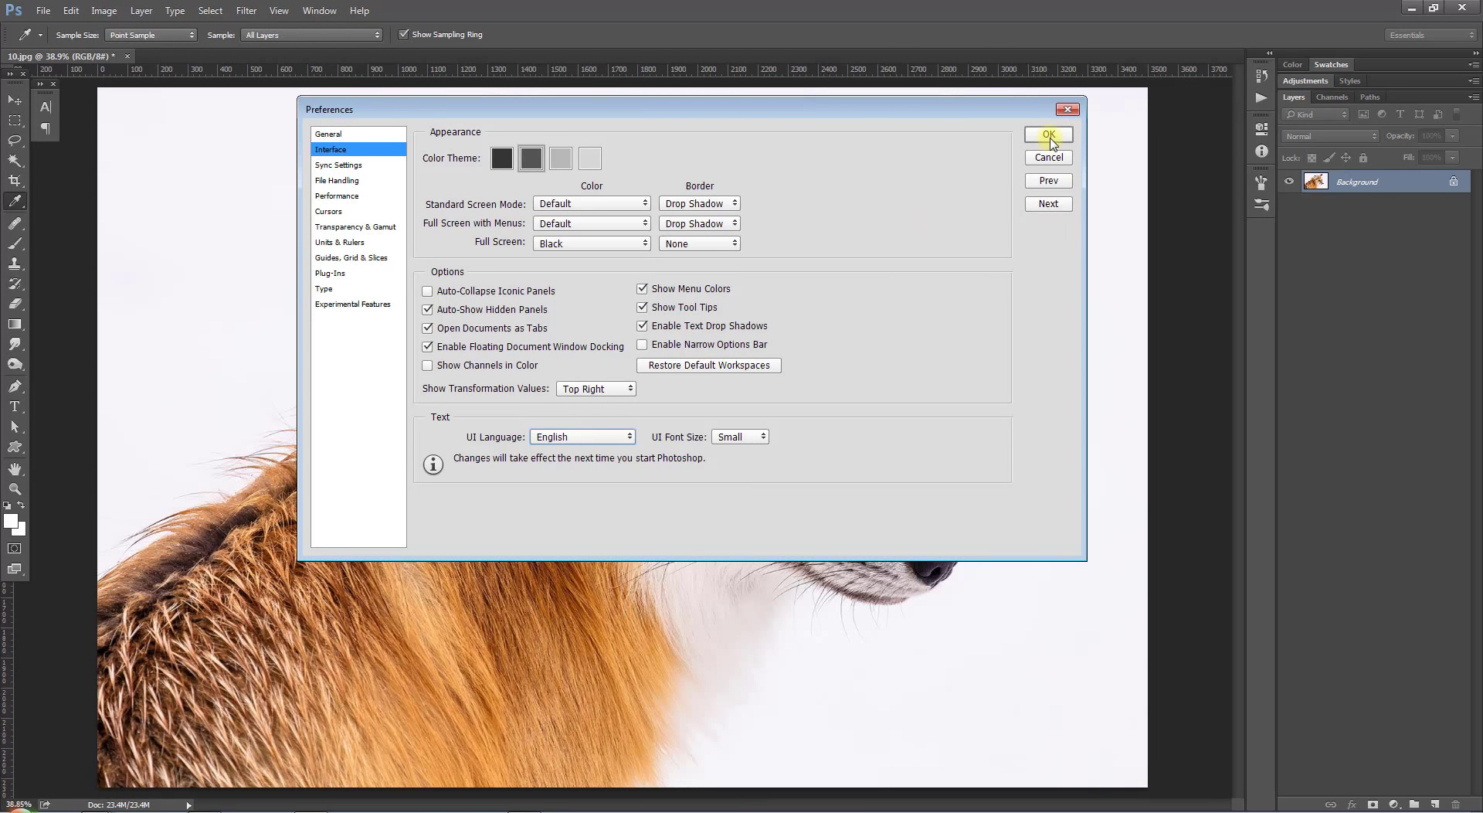
# Keep the photo in RGB mode and confirm the Layers Panel Options with Add "copy" on.
pyautogui.click(104, 11)
pyautogui.moveTo(173, 28)
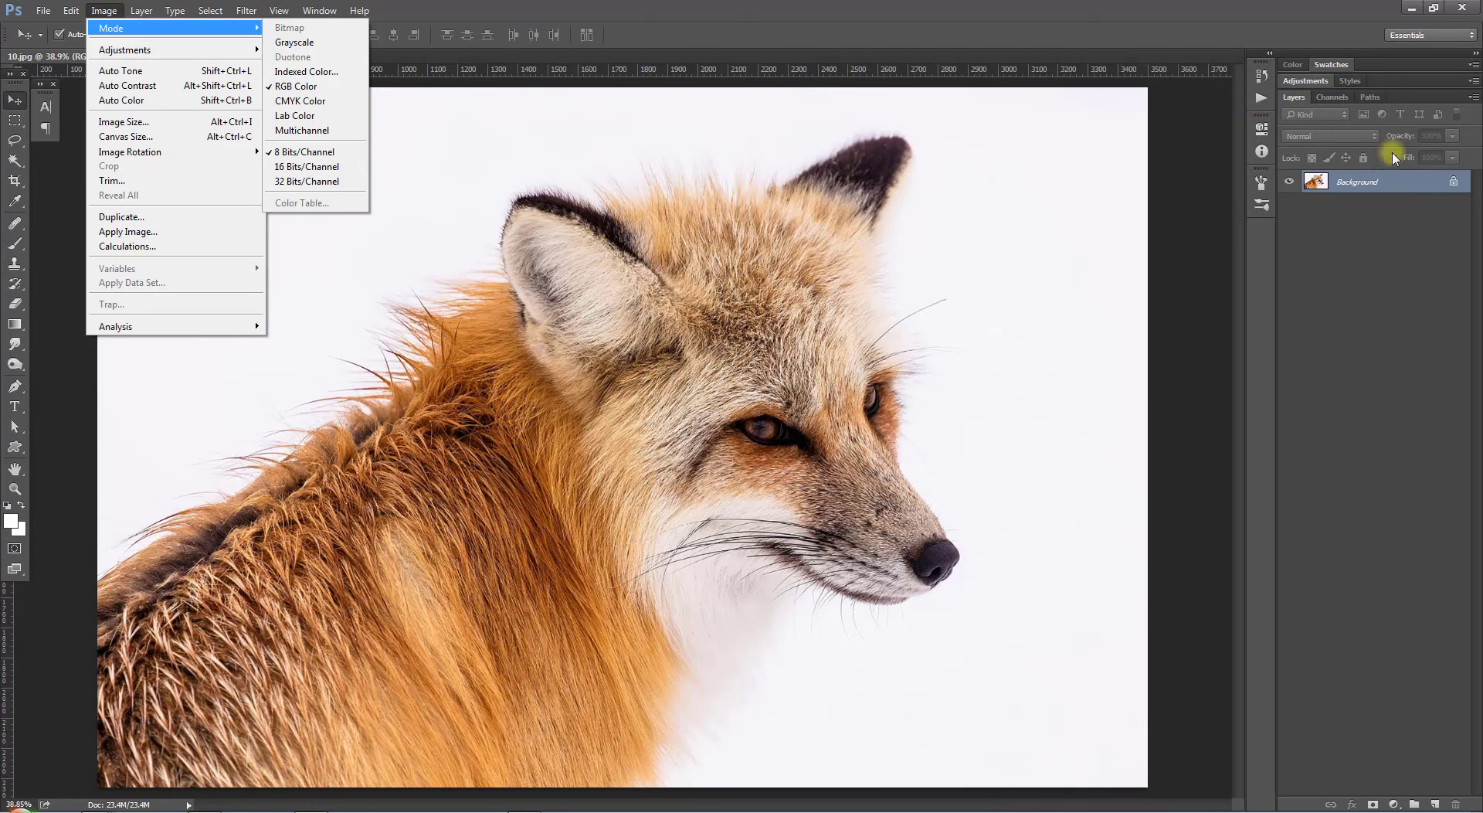
pyautogui.click(1440, 192)
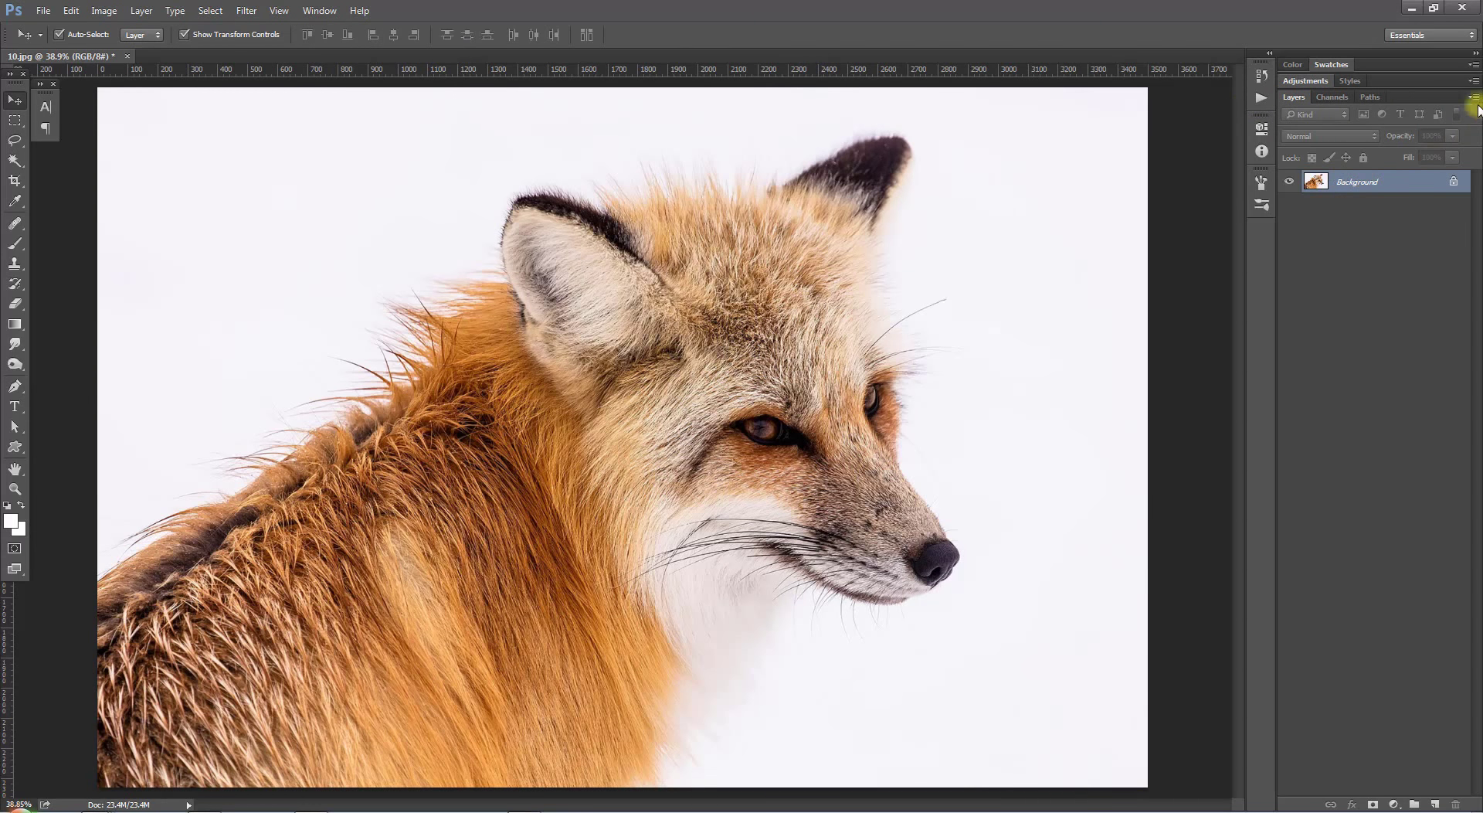
pyautogui.click(1474, 98)
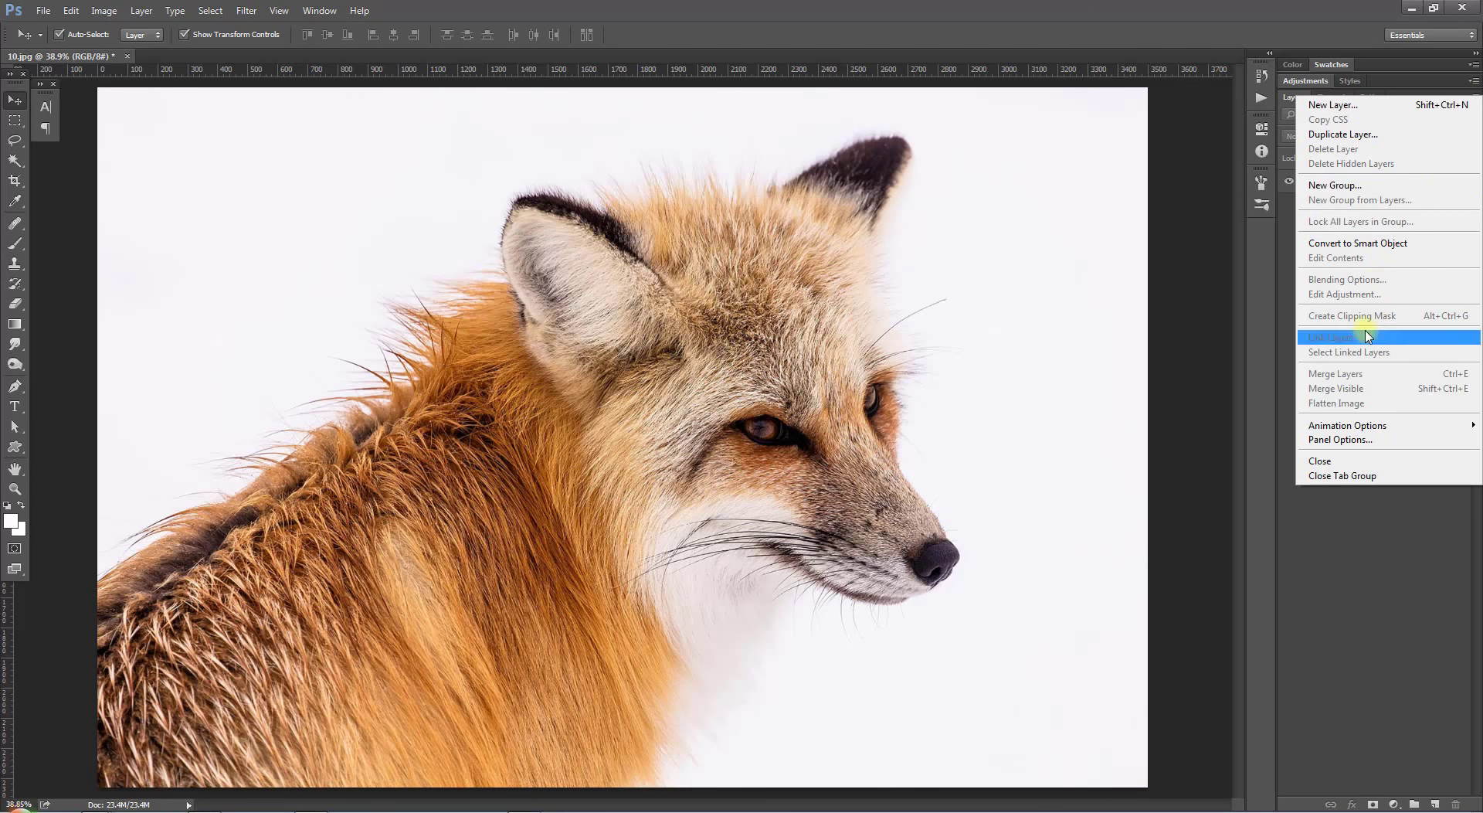
pyautogui.click(1369, 440)
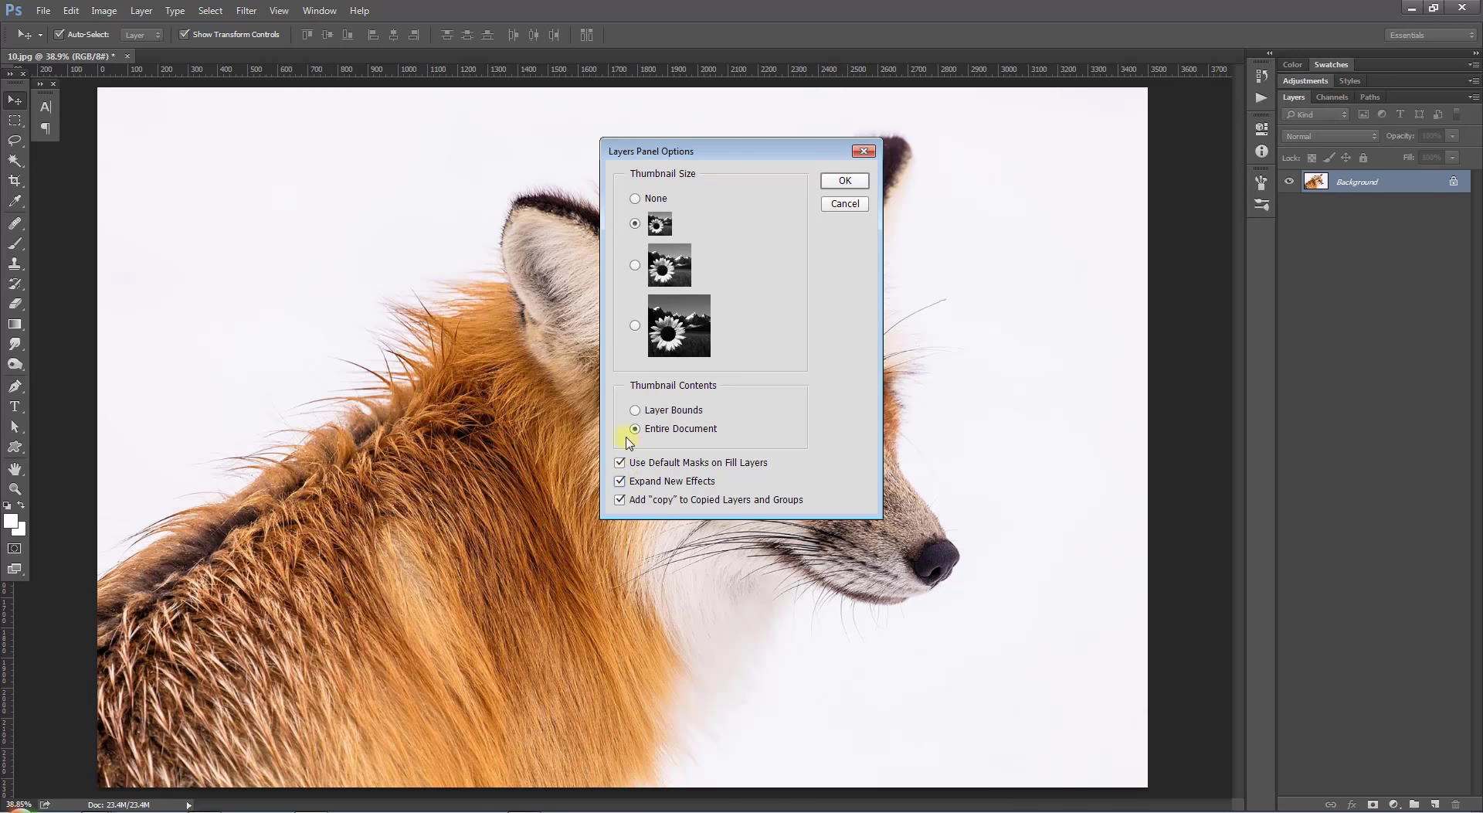
pyautogui.click(847, 180)
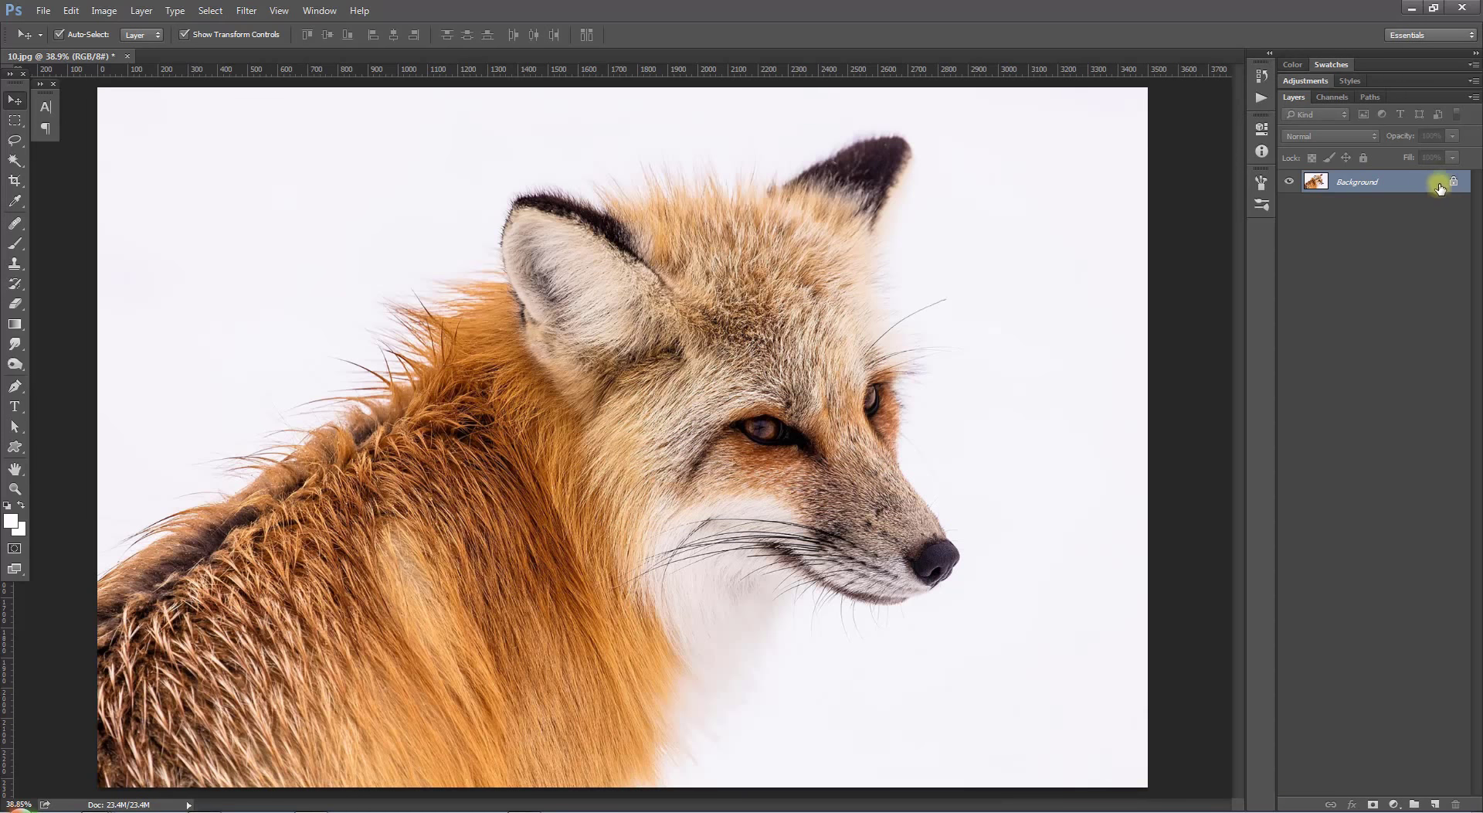
# Unlock the Background into Layer 0, then convert it back via Background from Layer.
pyautogui.click(1454, 183)
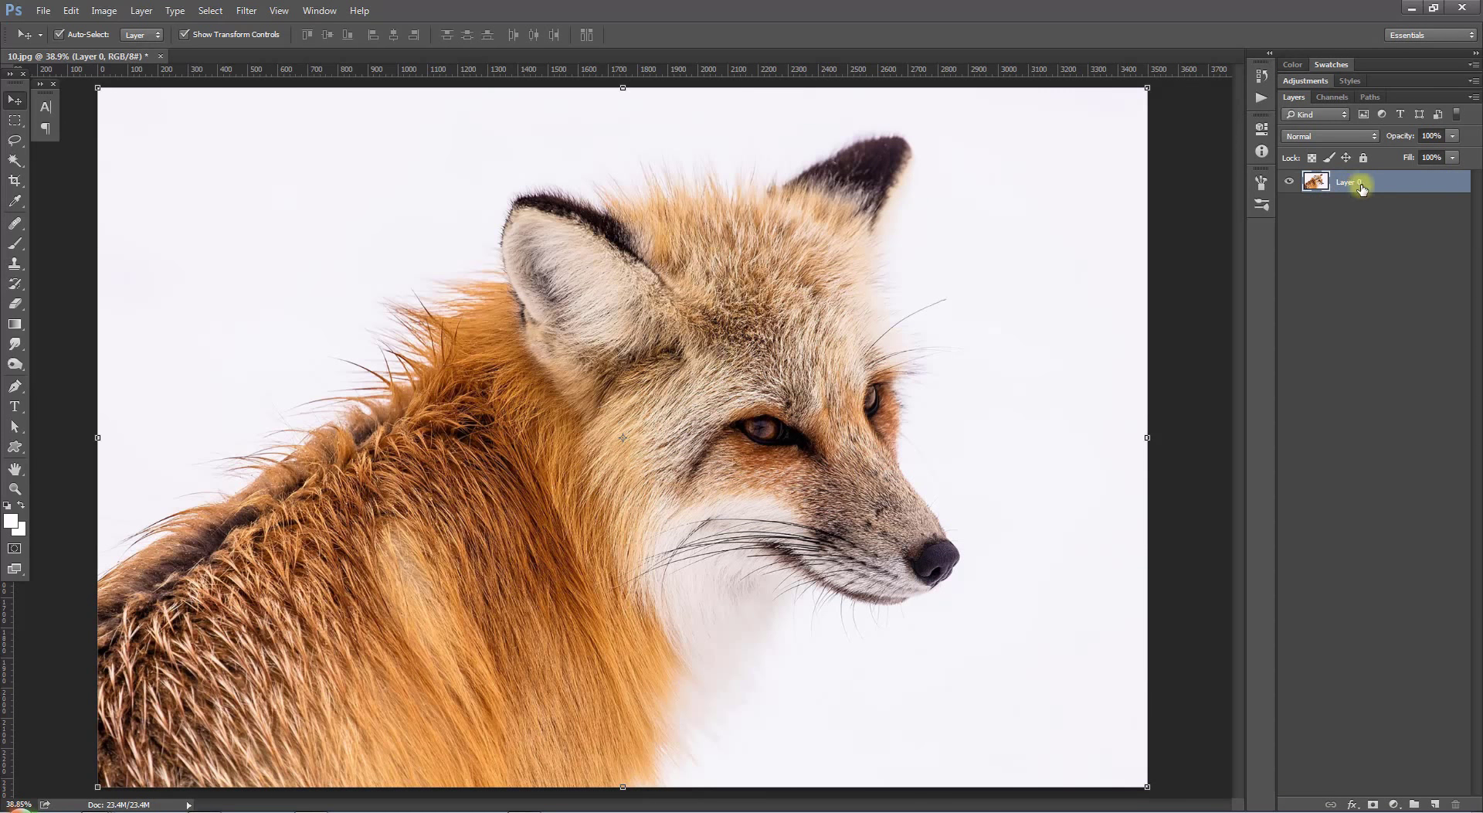
pyautogui.click(104, 10)
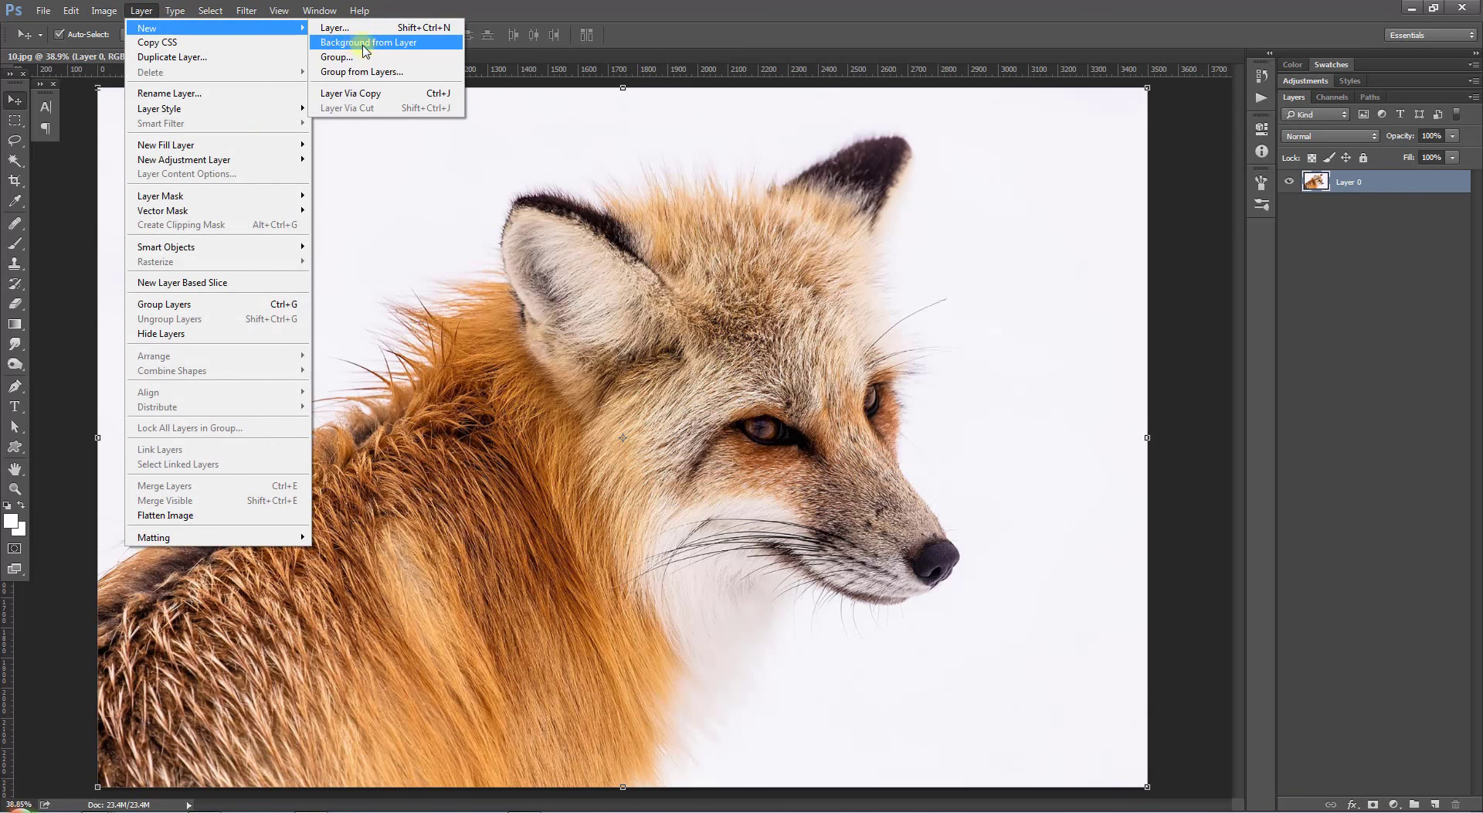
pyautogui.click(364, 43)
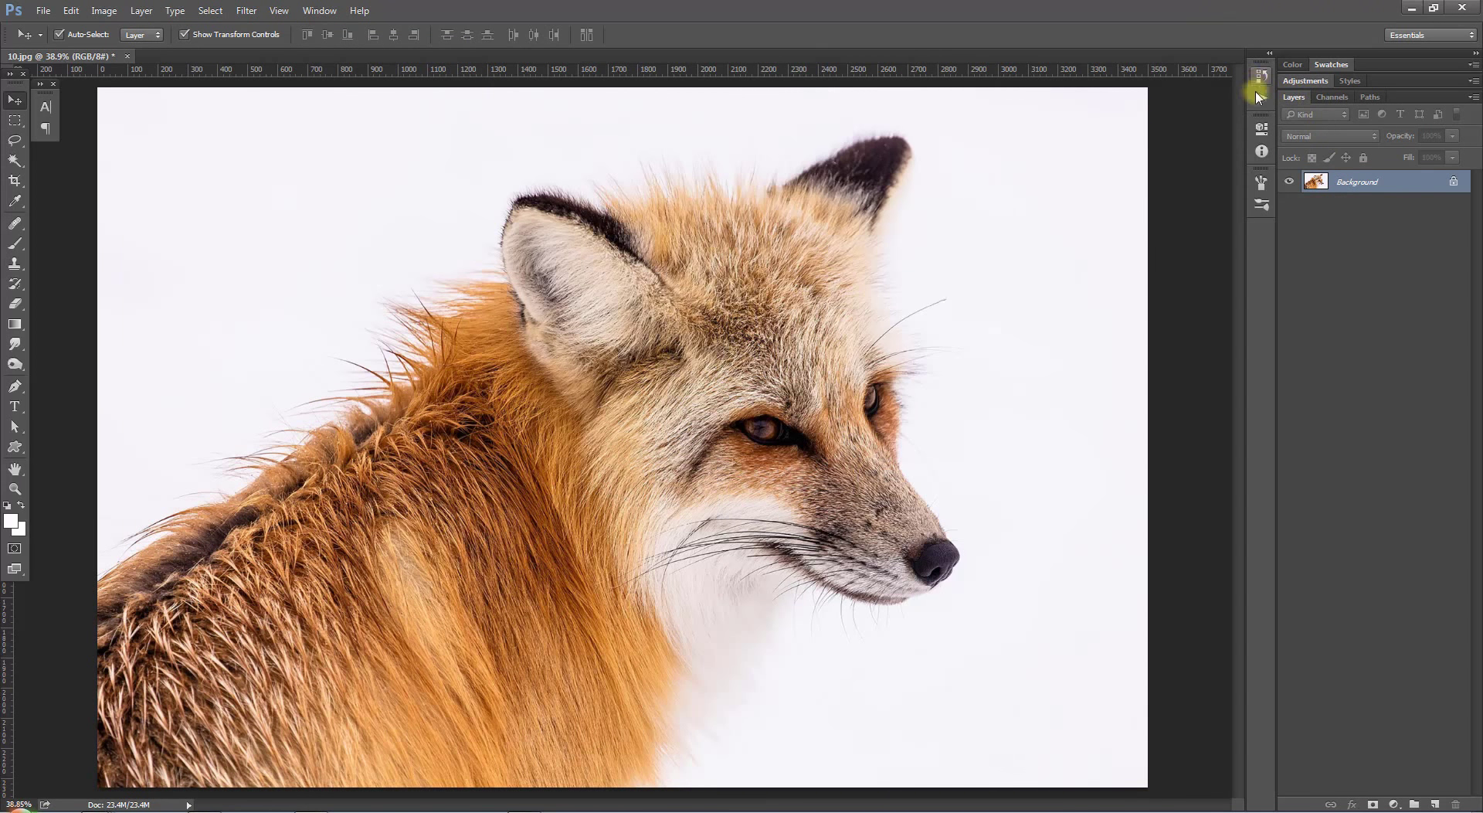
pyautogui.click(317, 11)
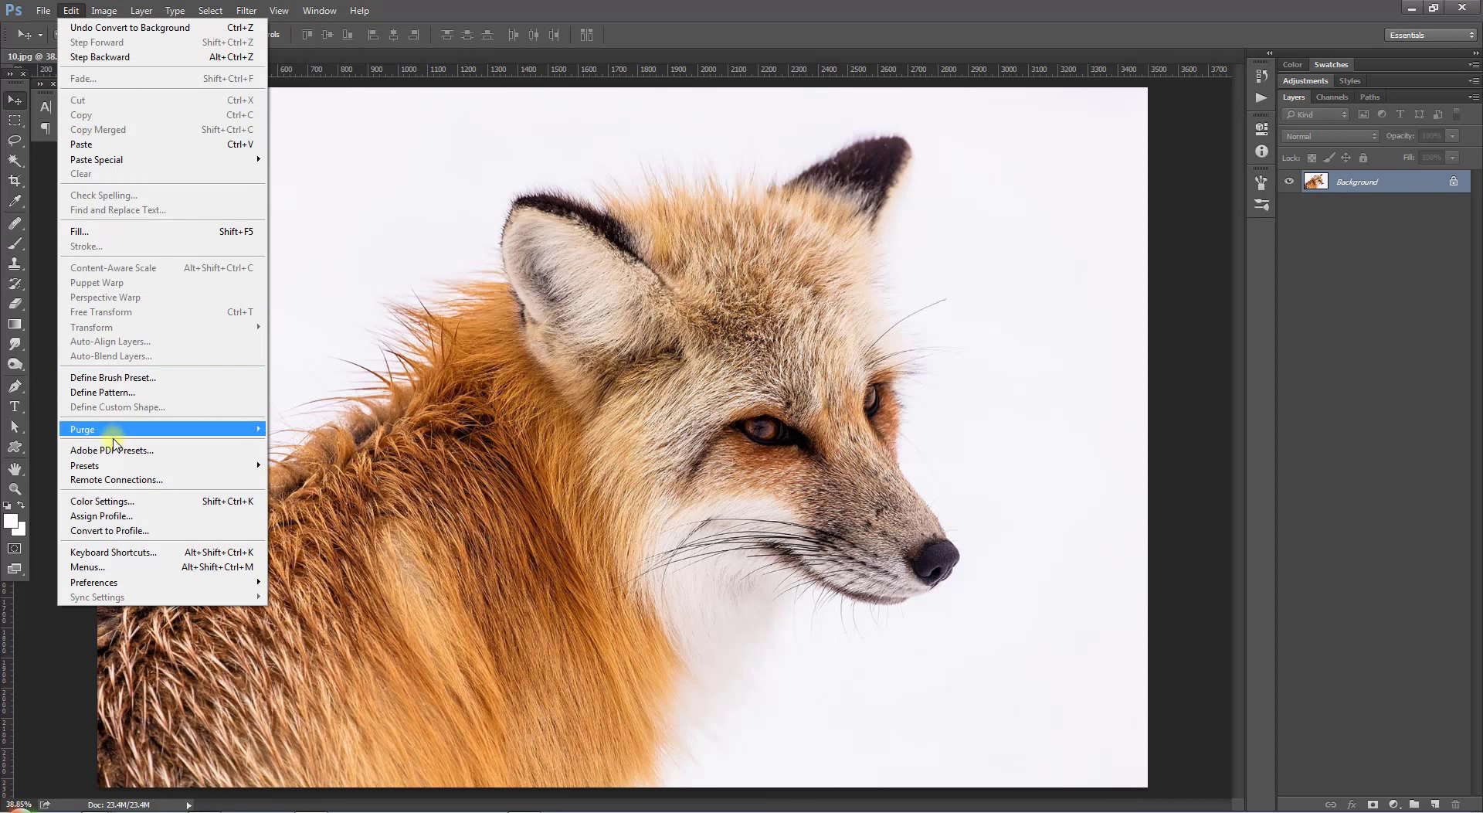
pyautogui.moveTo(85, 465)
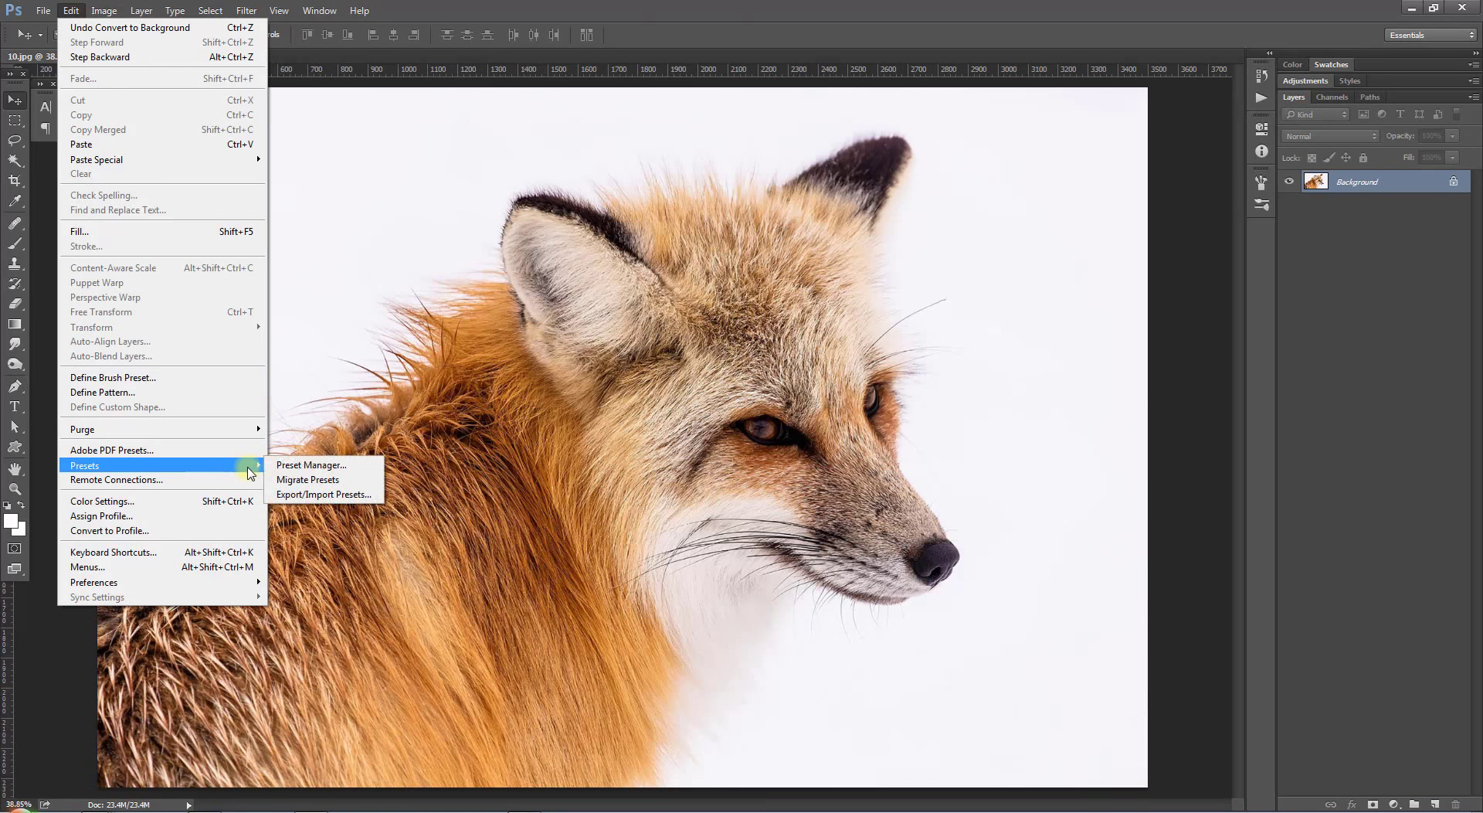
# Load Watercolor Brushes.abr from the ATN, PAT & Brush_Files folder into the Preset Manager.
pyautogui.click(308, 466)
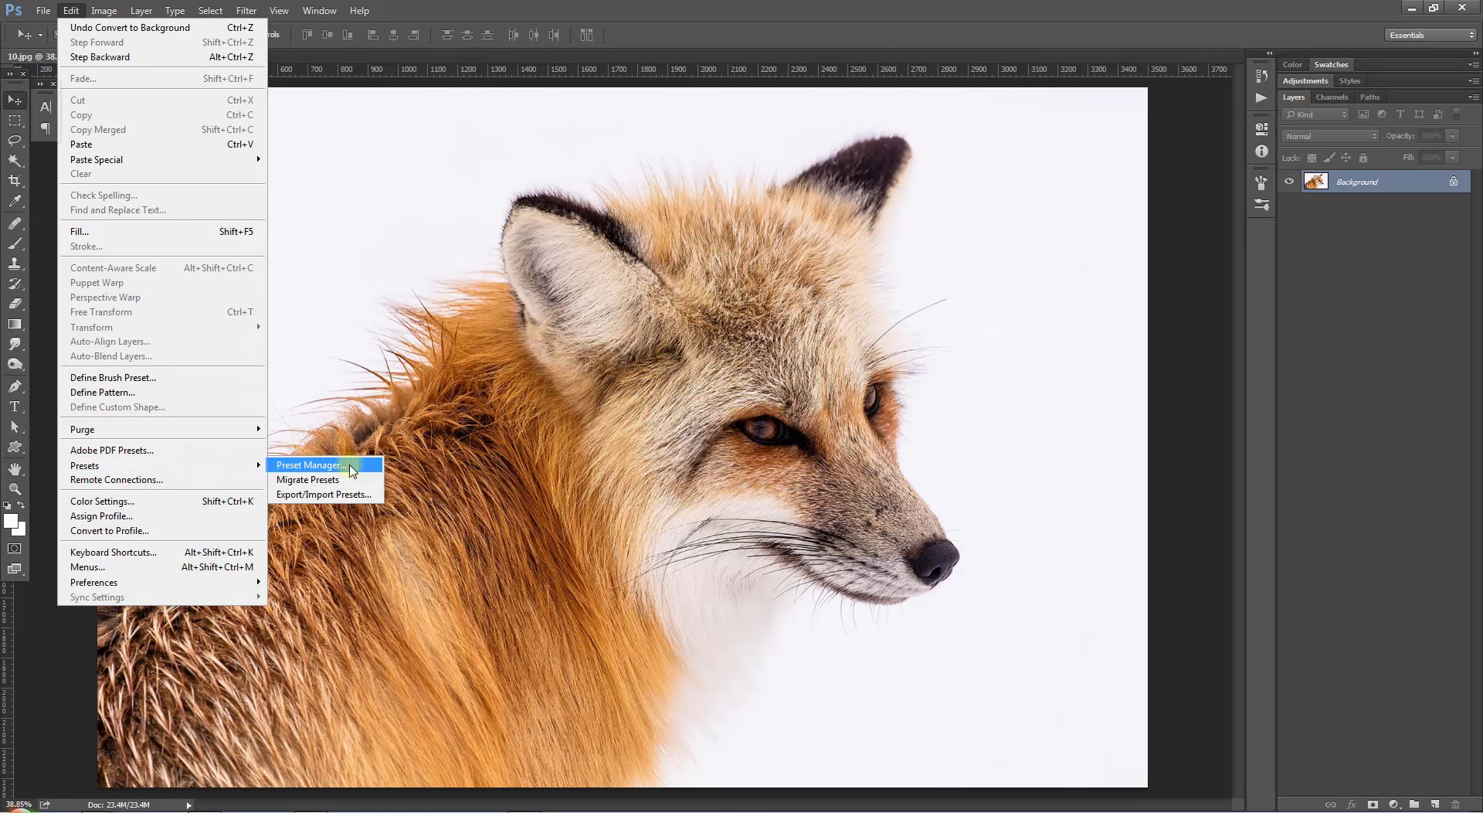
pyautogui.moveTo(689, 249)
pyautogui.mouseDown()
pyautogui.moveTo(940, 149)
pyautogui.moveTo(962, 163)
pyautogui.mouseUp()
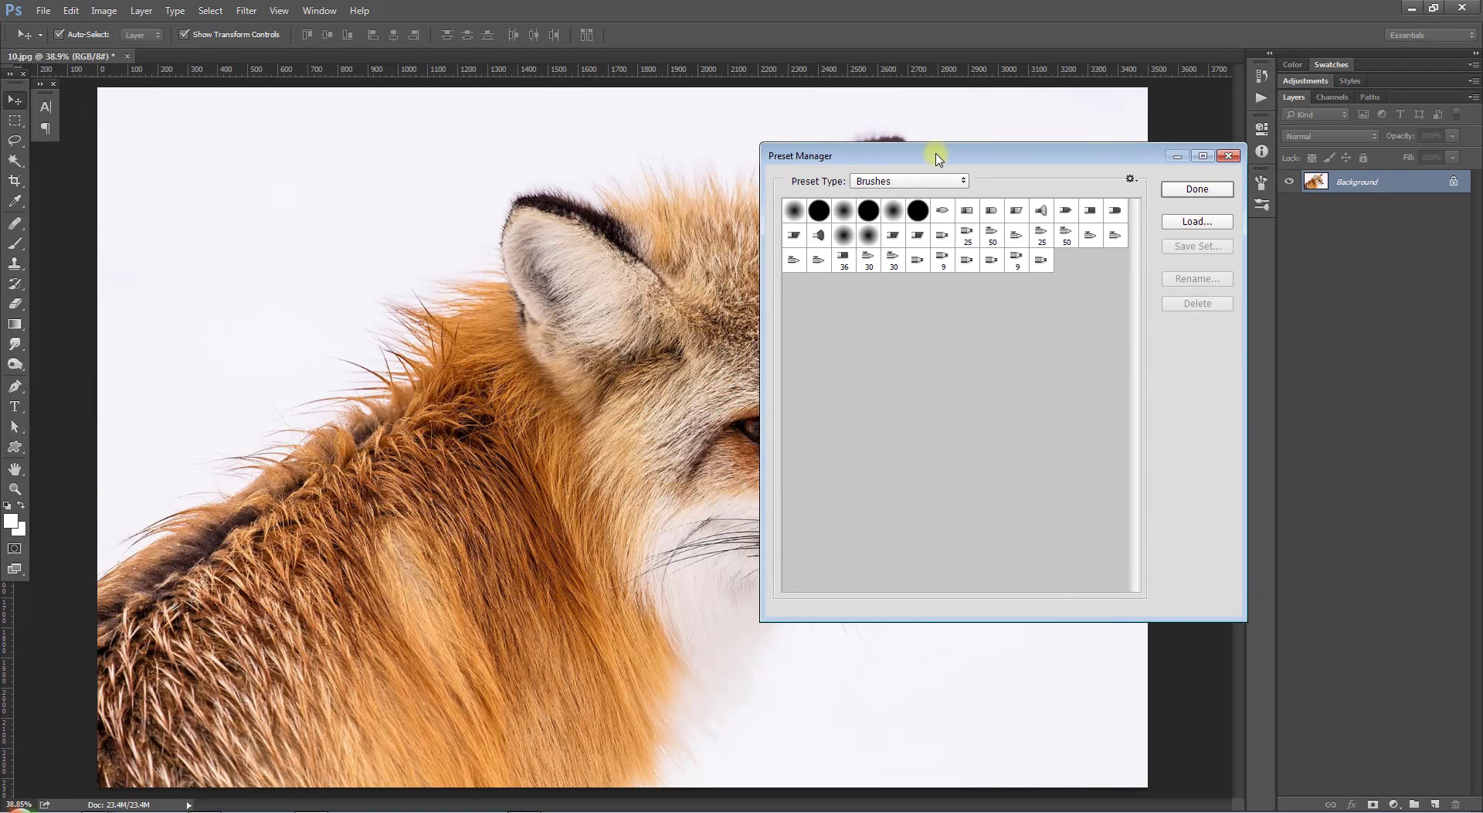
pyautogui.click(1205, 225)
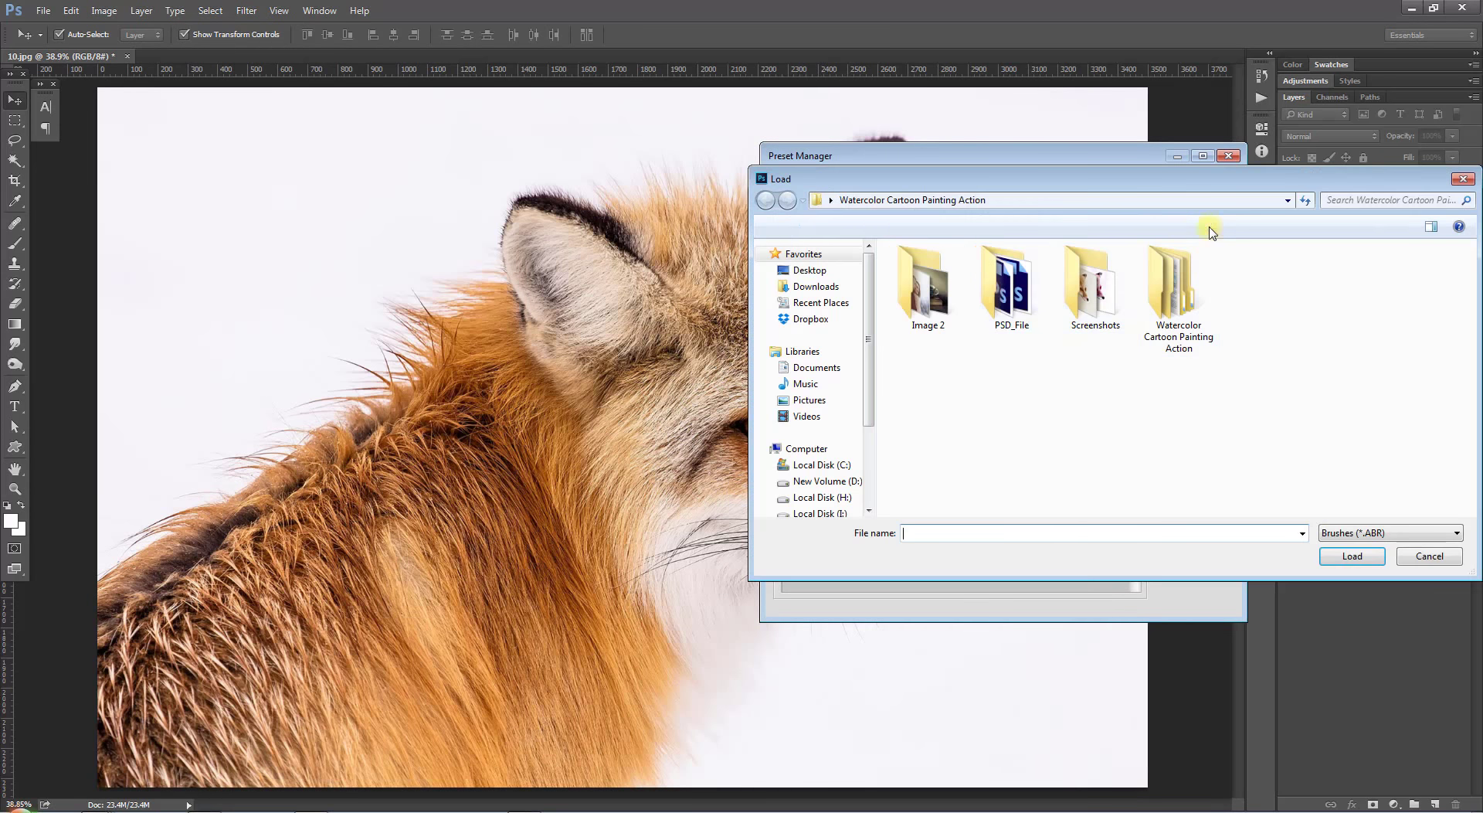
pyautogui.moveTo(1036, 169); pyautogui.dragTo(853, 163)
pyautogui.click(653, 259)
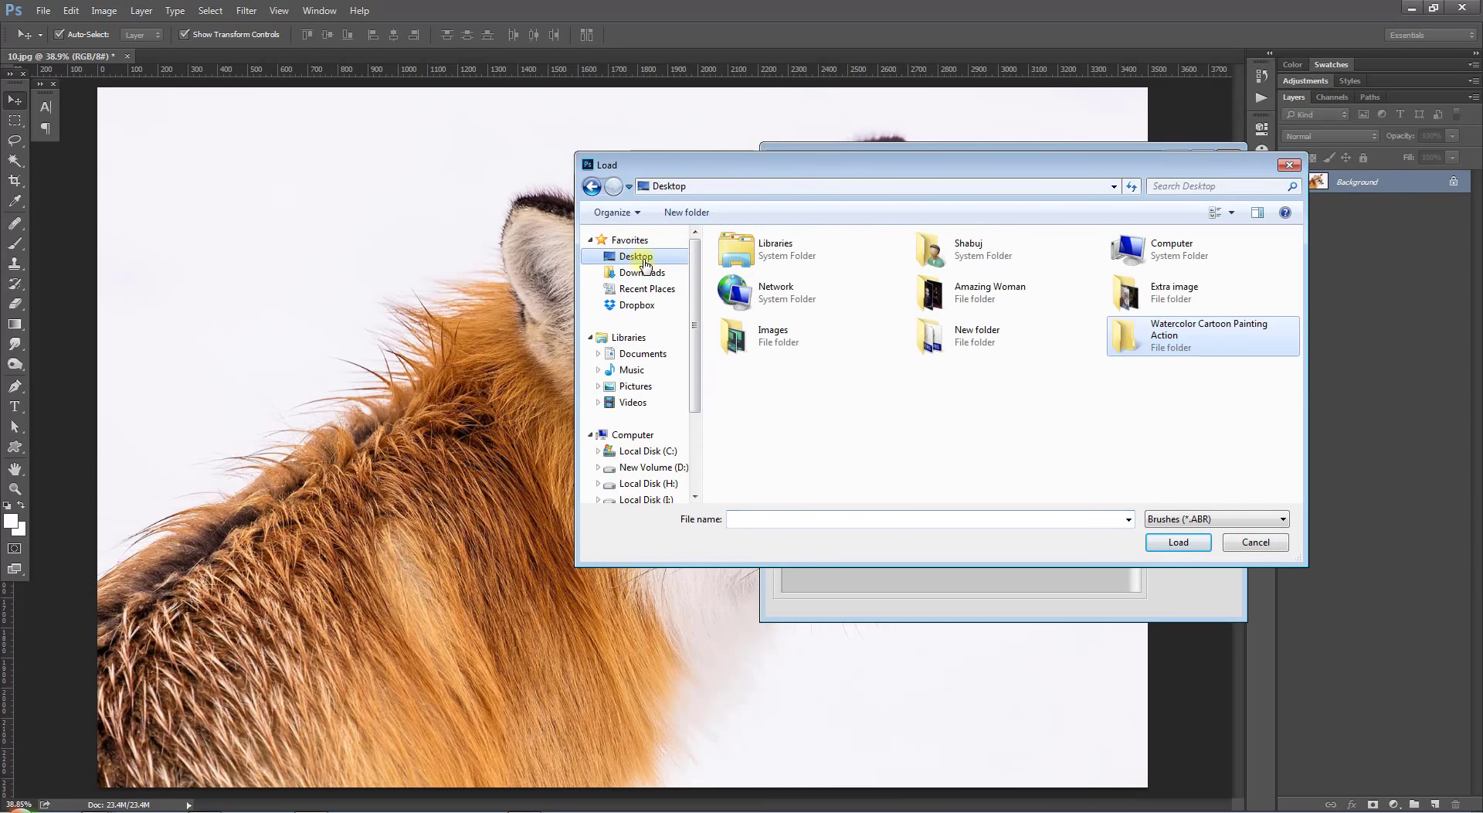
pyautogui.doubleClick(1203, 343)
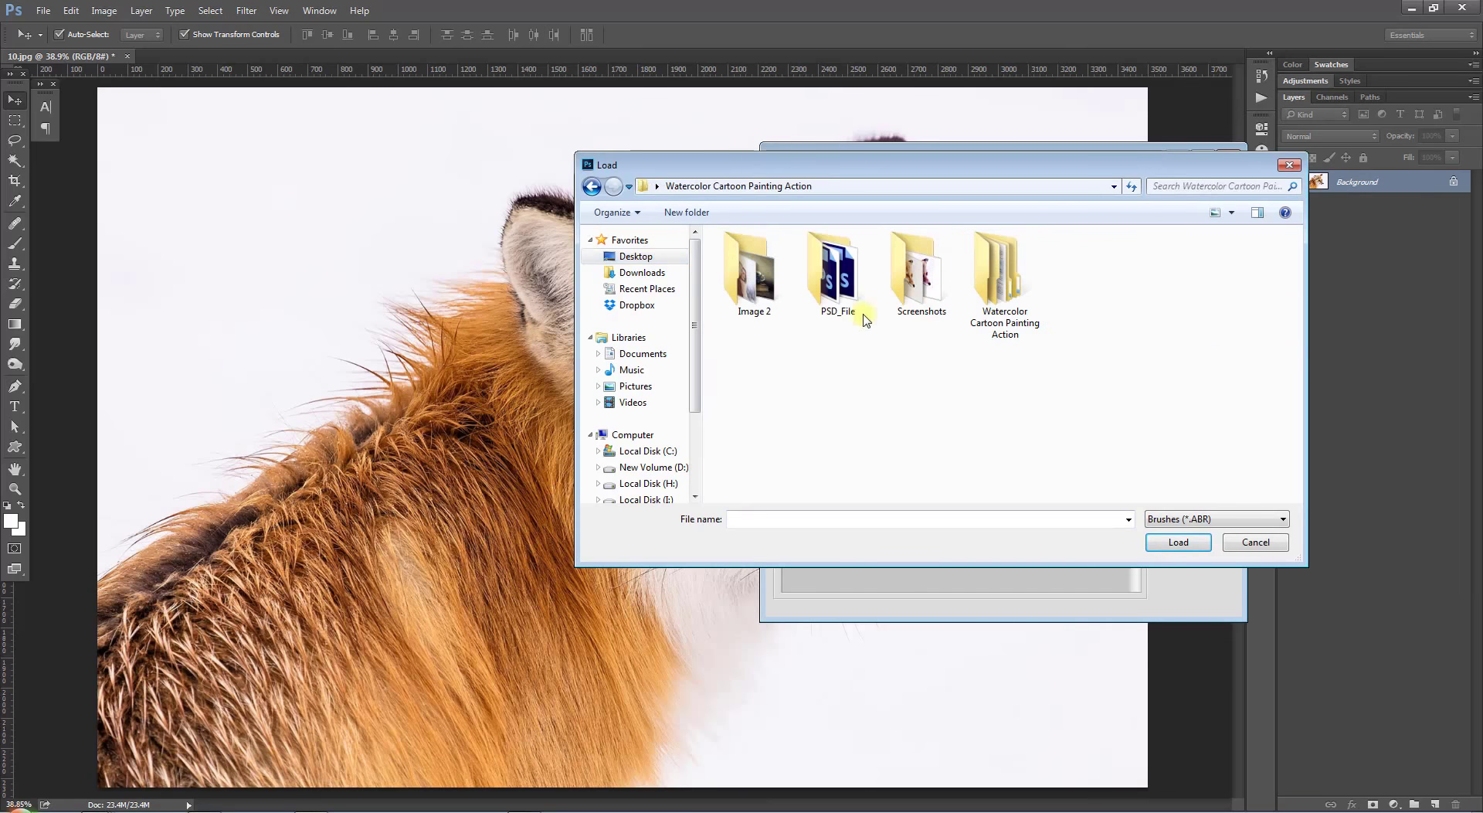
pyautogui.doubleClick(1000, 293)
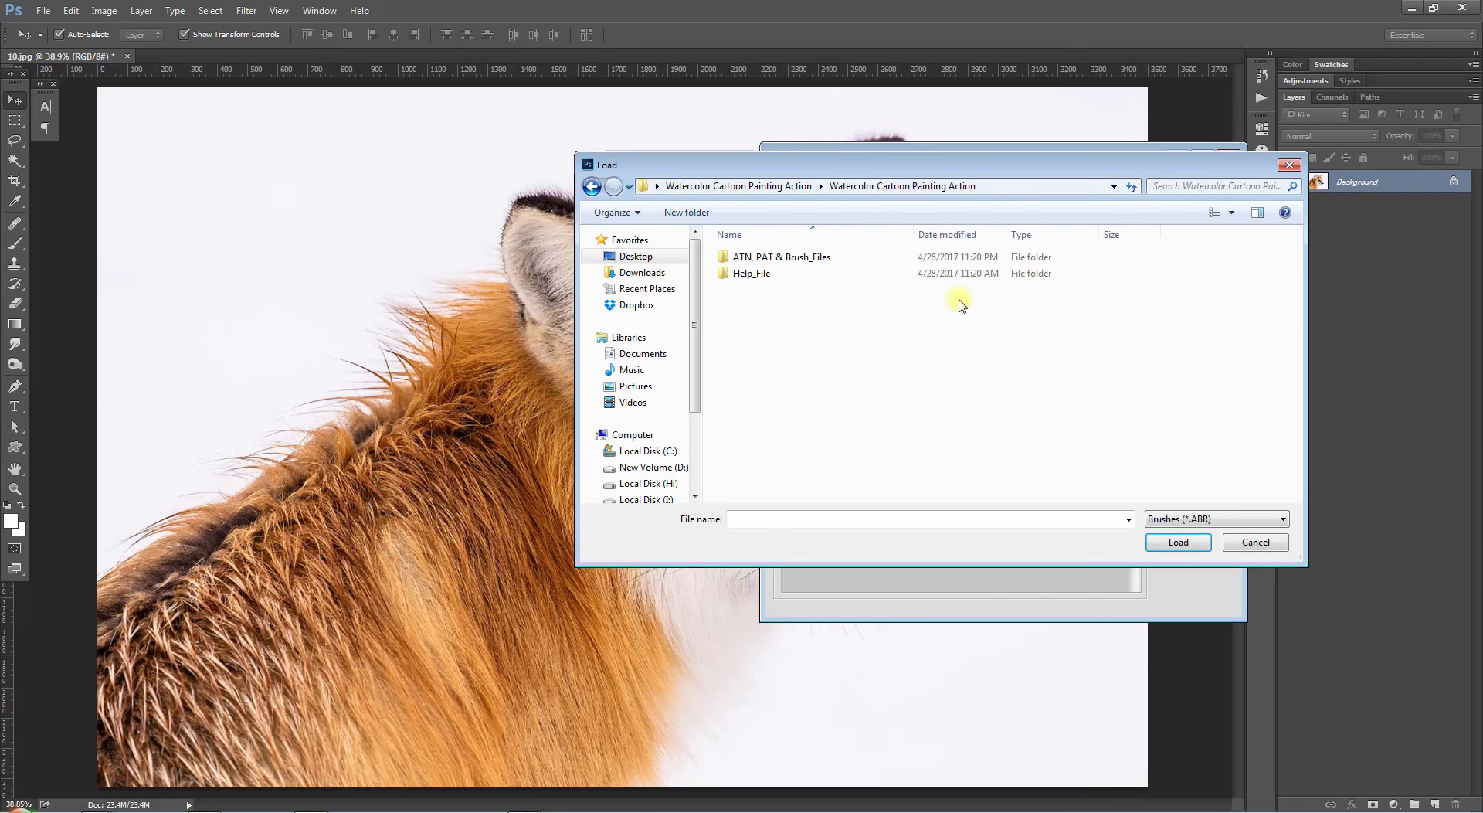
pyautogui.doubleClick(751, 258)
pyautogui.click(764, 258)
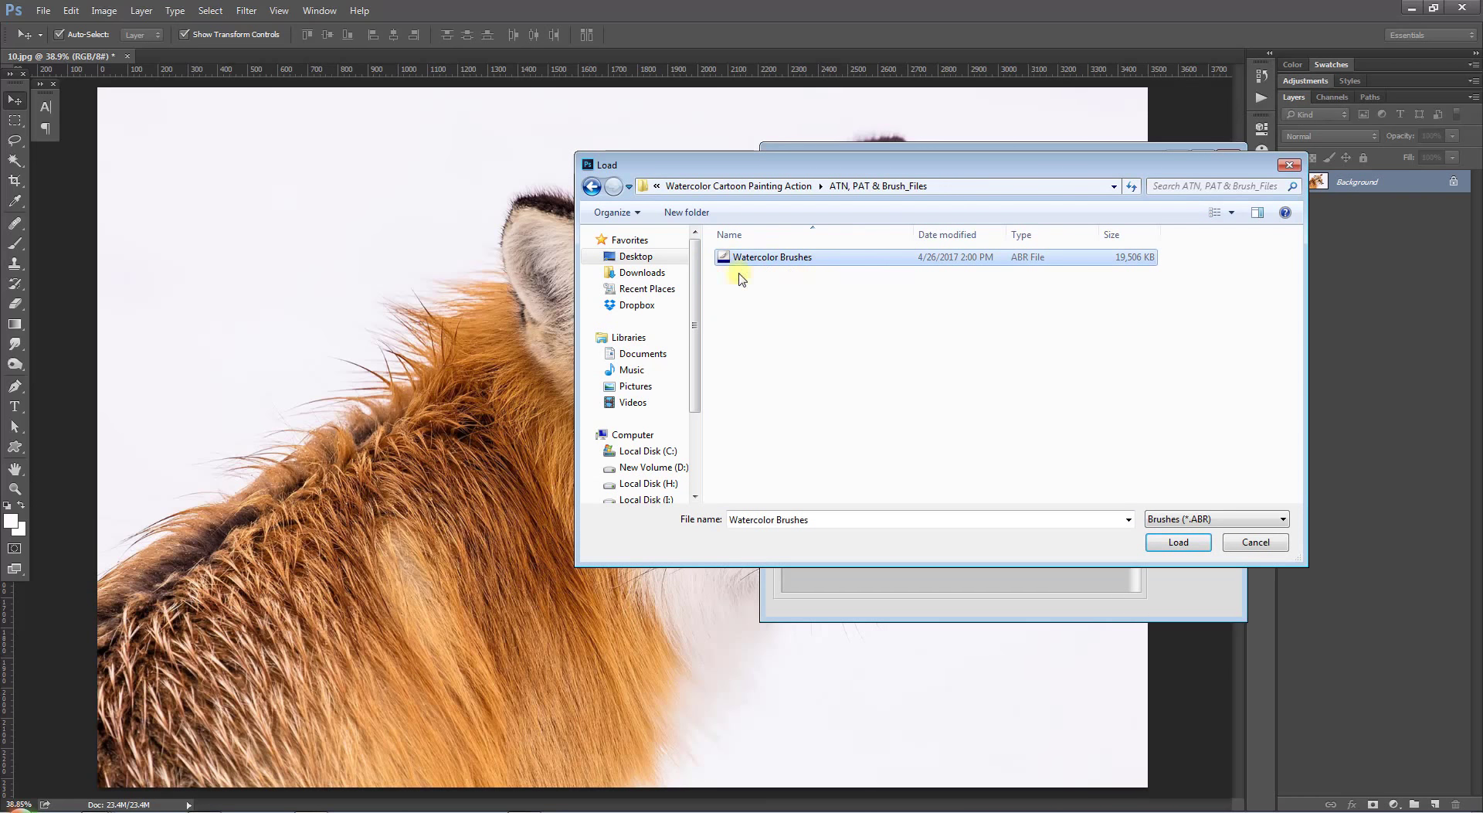
pyautogui.click(1175, 541)
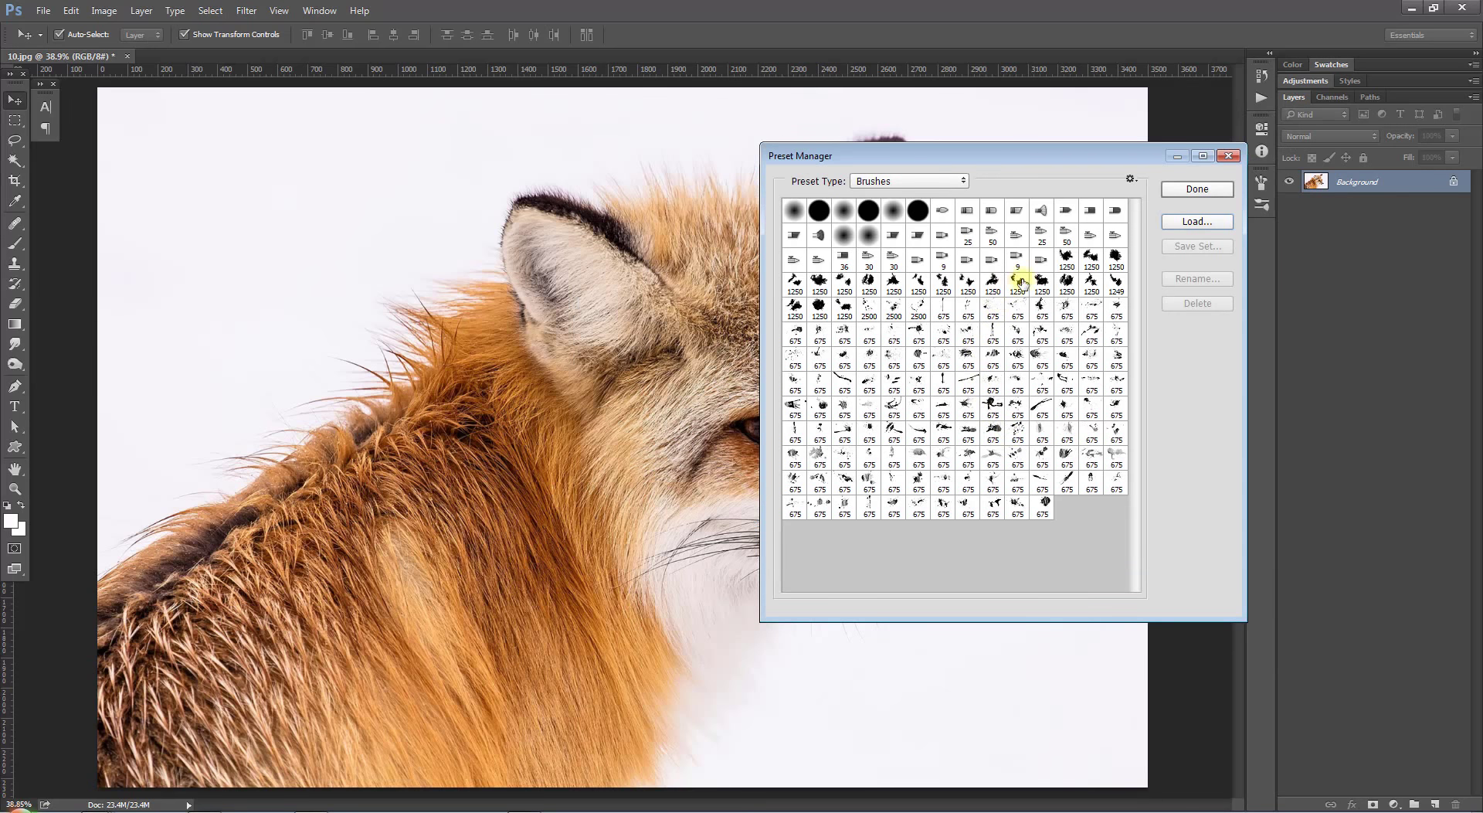
pyautogui.click(1060, 258)
pyautogui.keyDown('shift'); pyautogui.click(1045, 506); pyautogui.keyUp('shift')
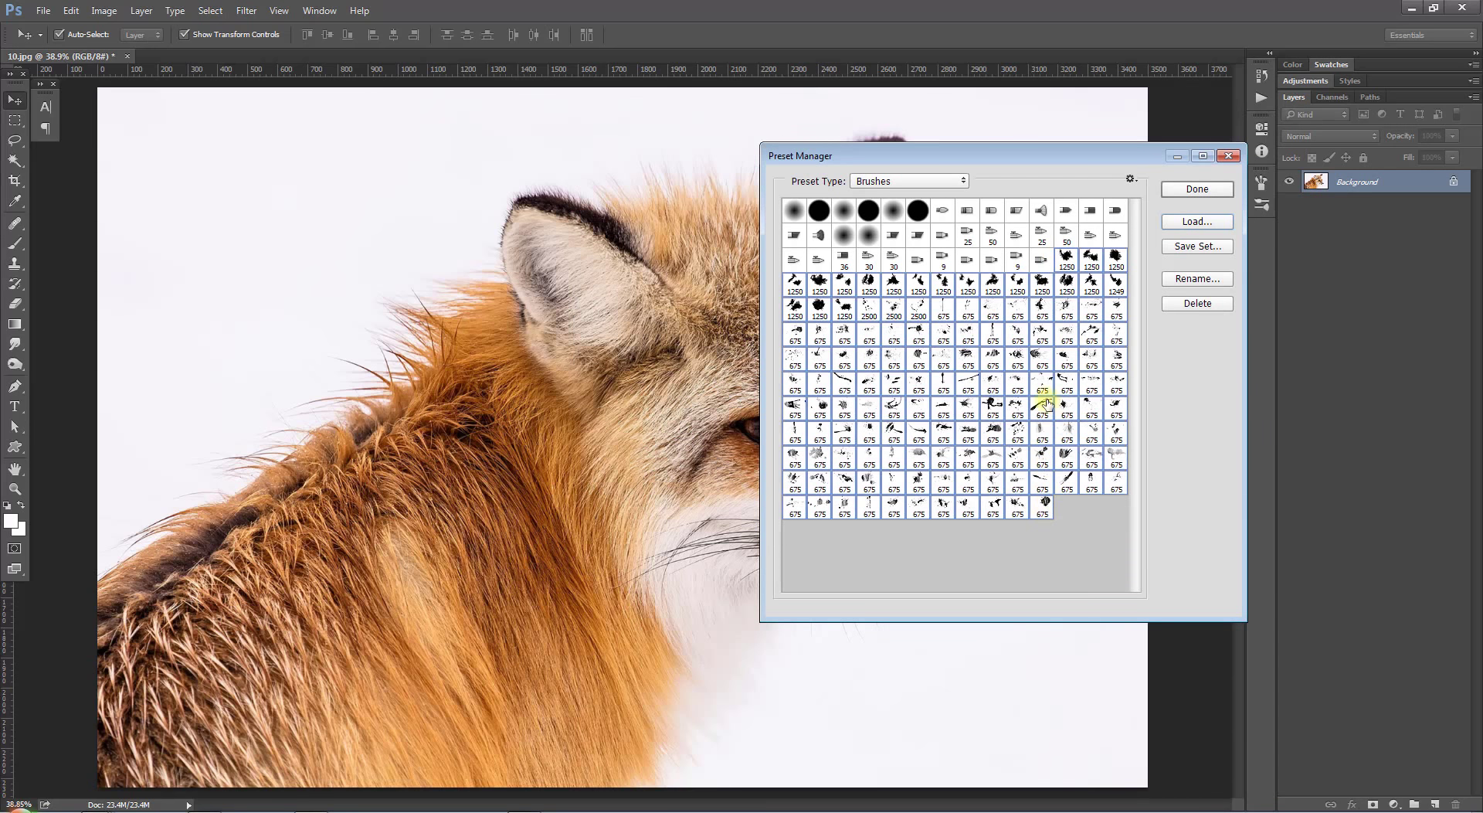
# Load Paint Pattern.pat as a pattern preset and close the Preset Manager with Done.
pyautogui.click(919, 184)
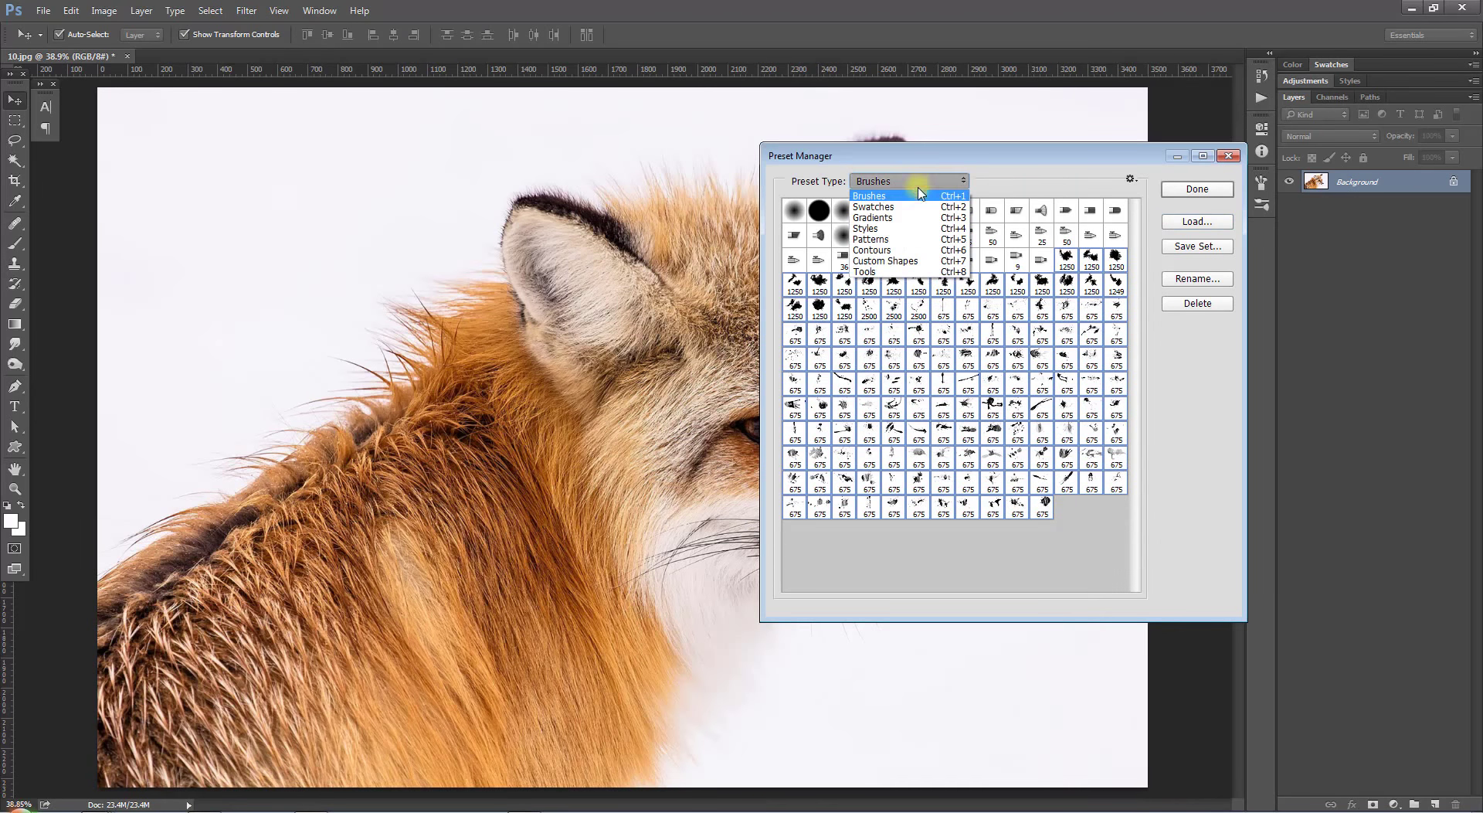
pyautogui.click(894, 246)
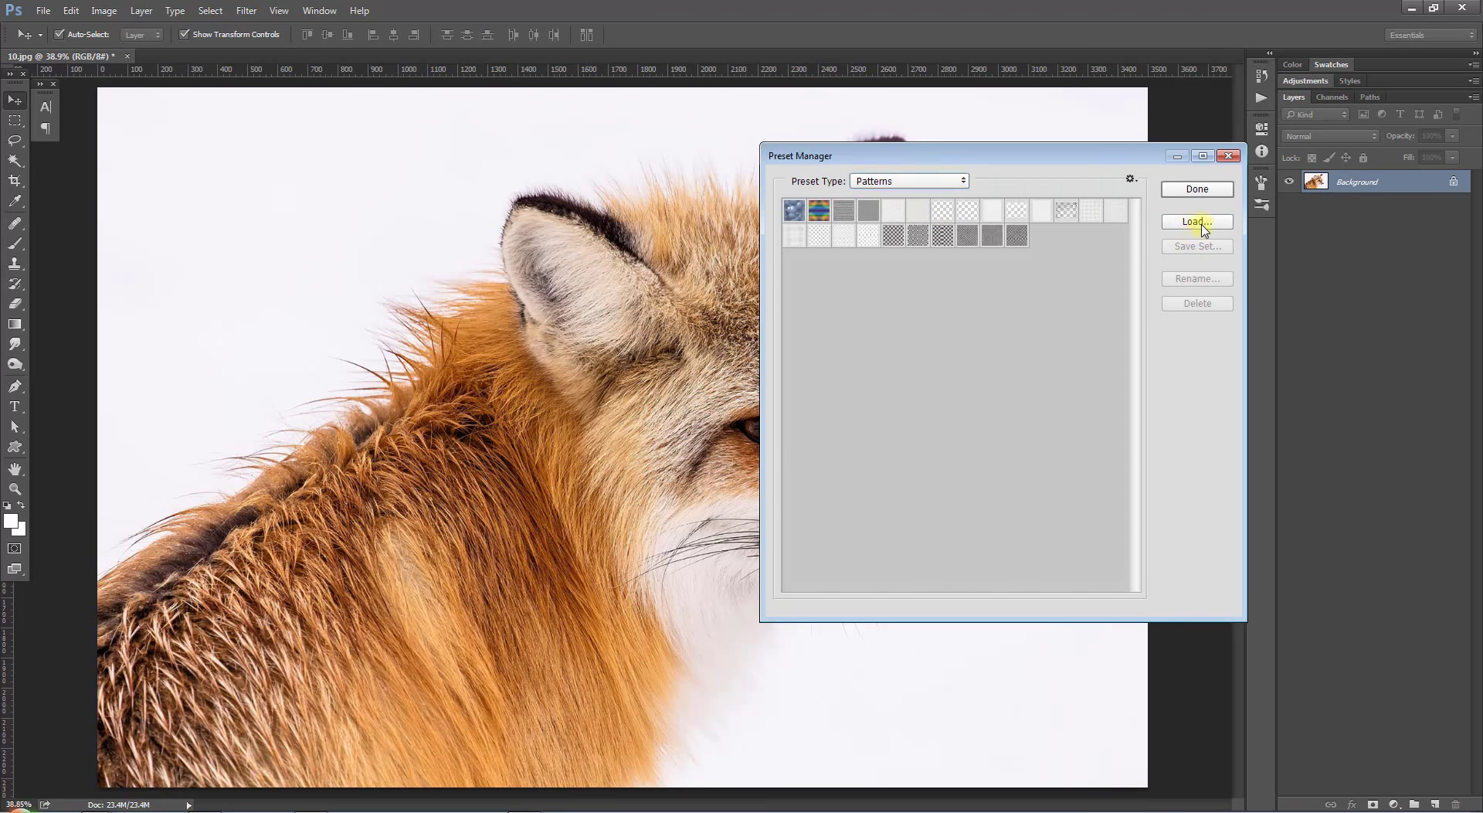
pyautogui.click(1197, 222)
pyautogui.click(772, 261)
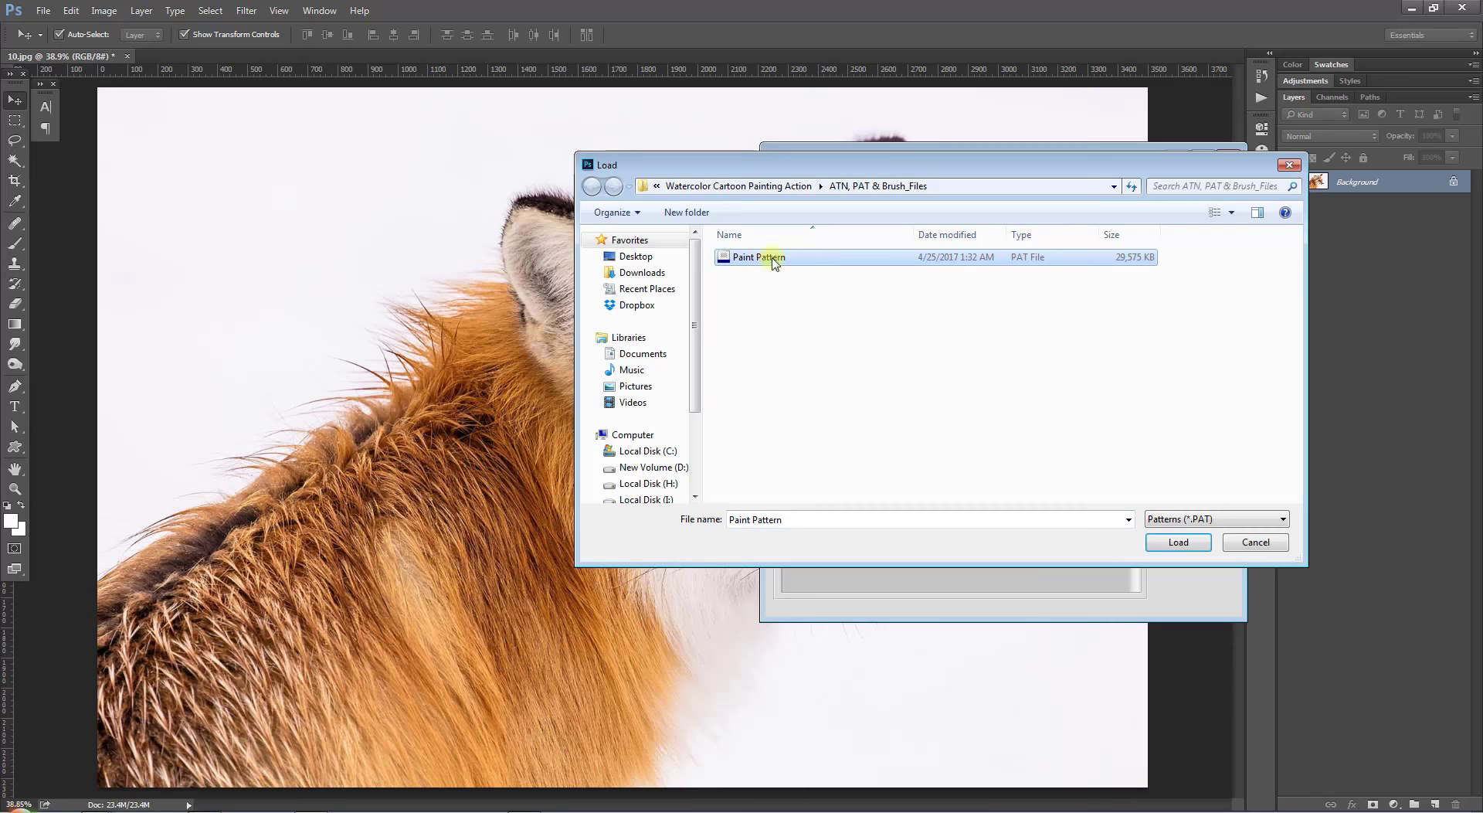
pyautogui.click(774, 186)
pyautogui.doubleClick(776, 258)
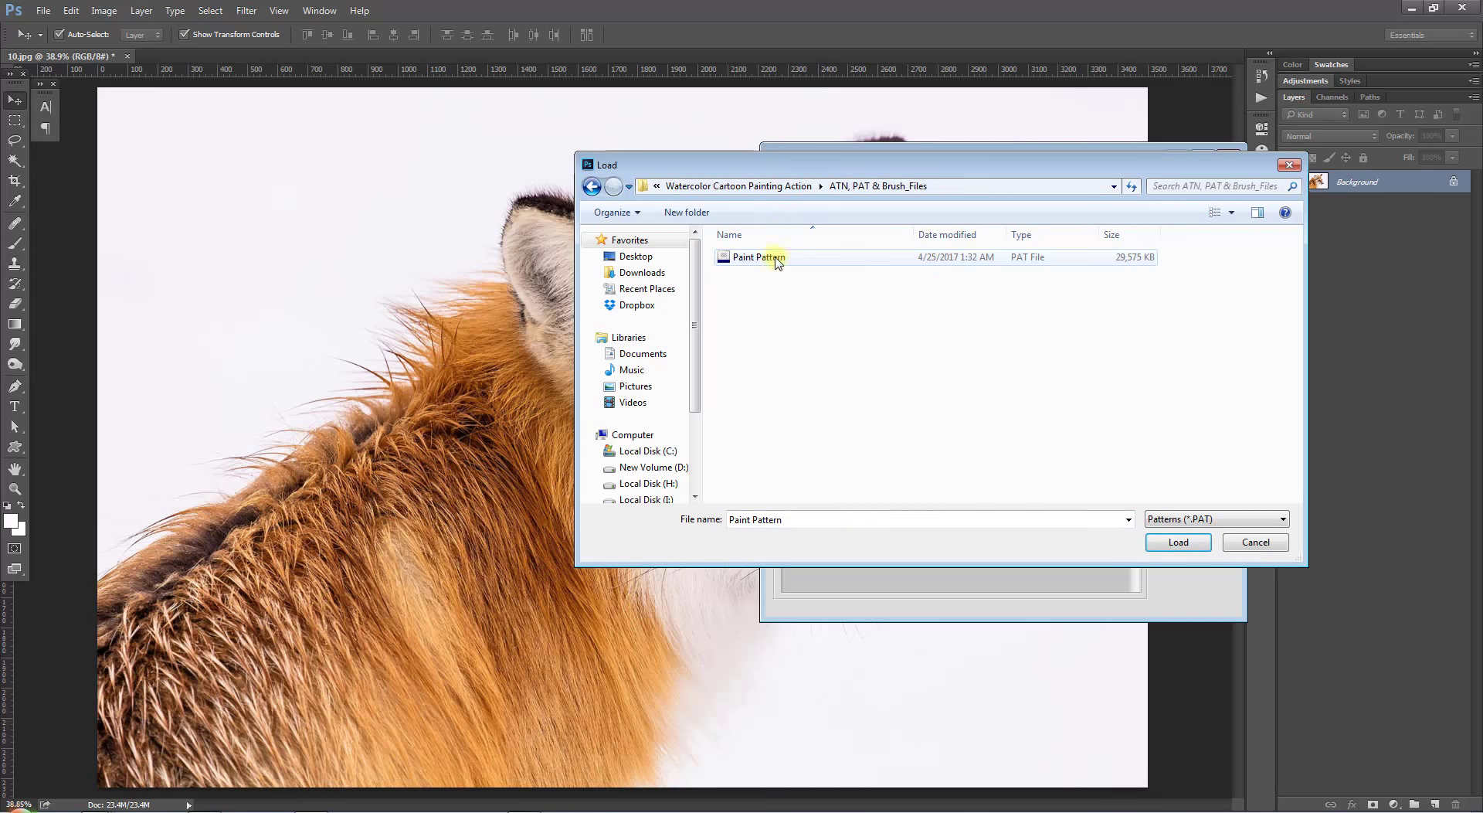
pyautogui.click(776, 261)
pyautogui.click(1175, 541)
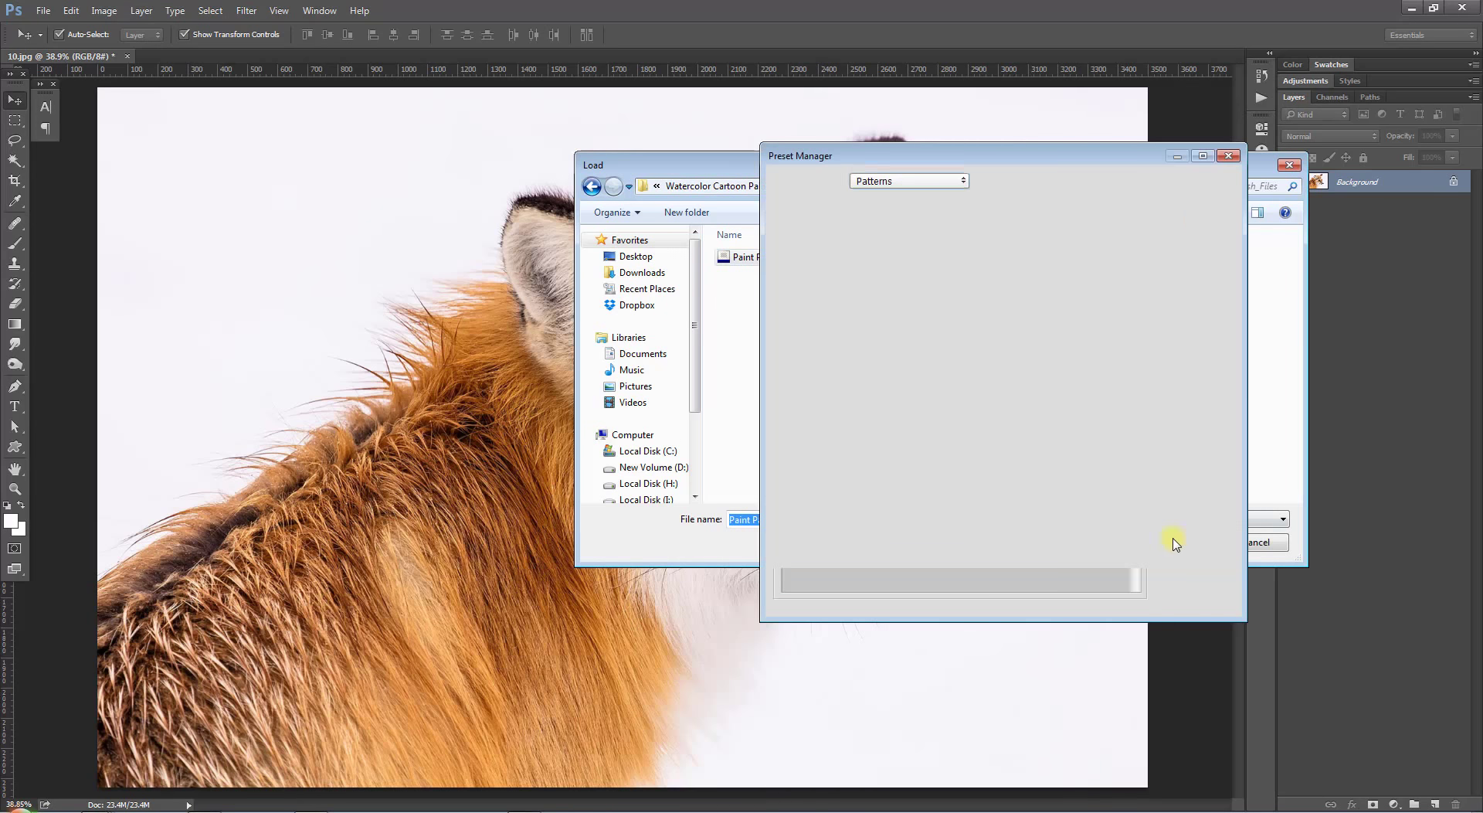
pyautogui.click(1039, 239)
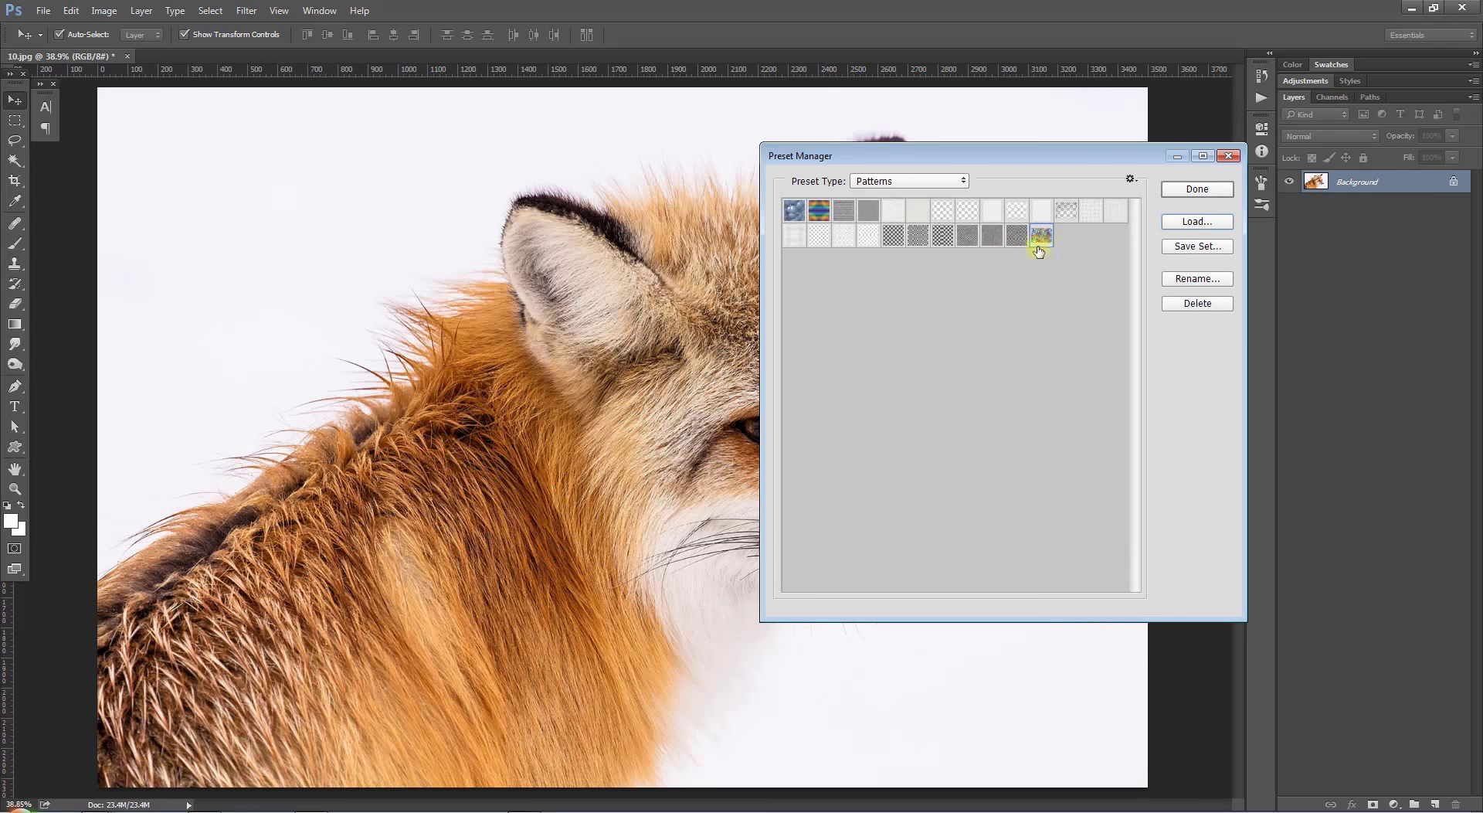
pyautogui.click(1209, 191)
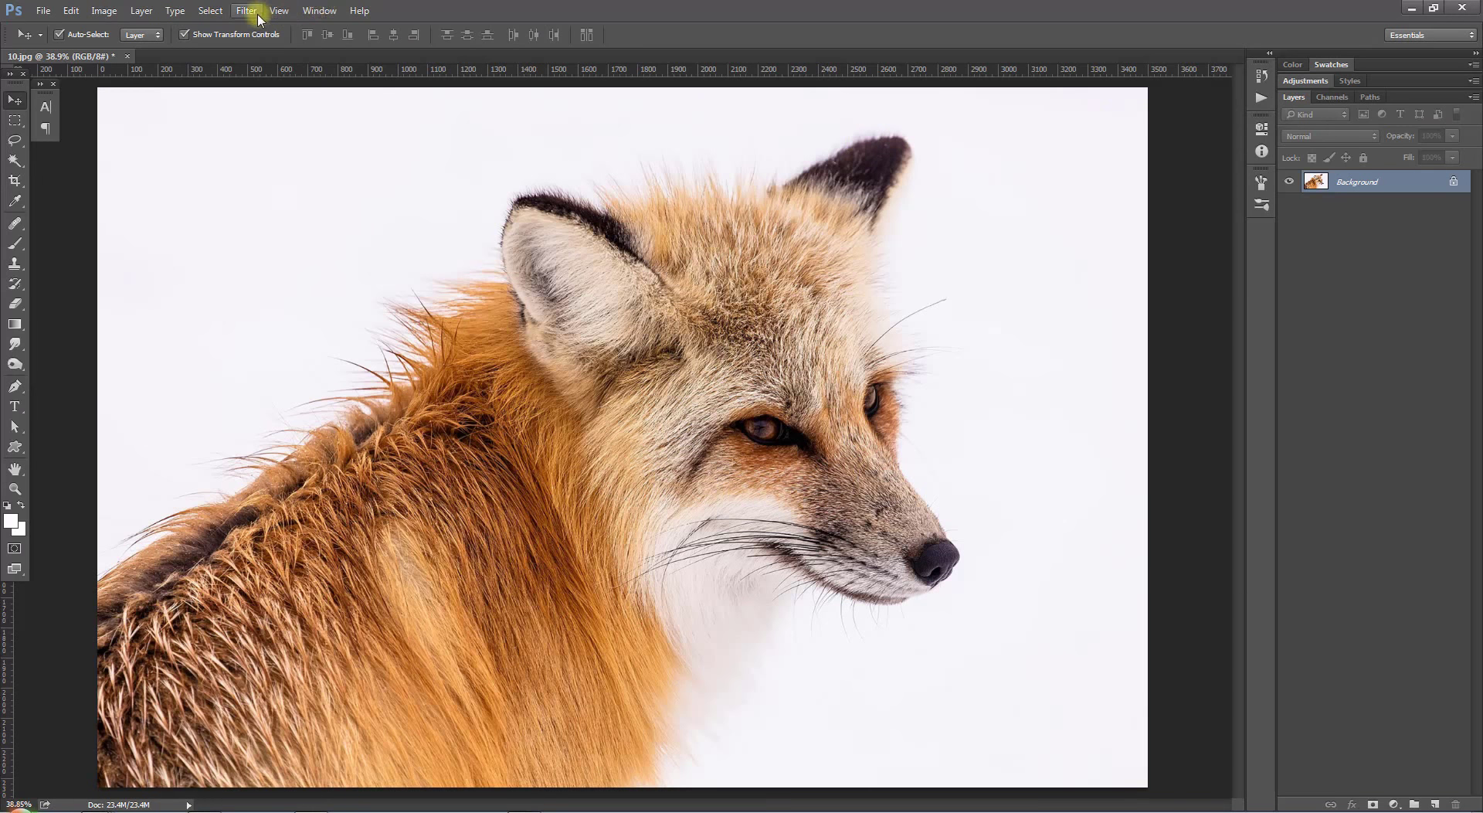
# Show the Actions panel and load the Watercolor Cartoon Painting CC & CC+ versions action file.
pyautogui.click(320, 10)
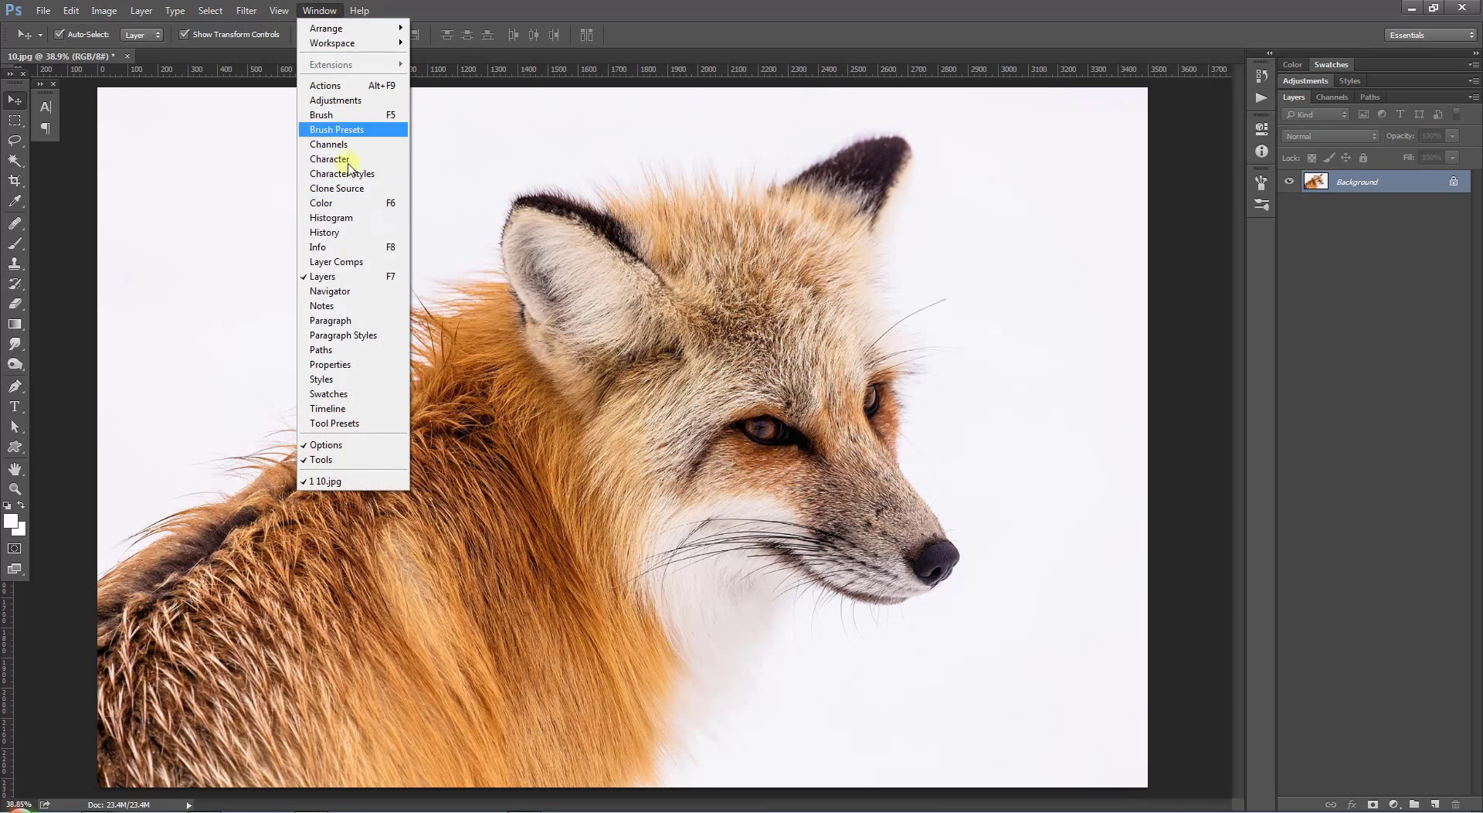
pyautogui.click(337, 89)
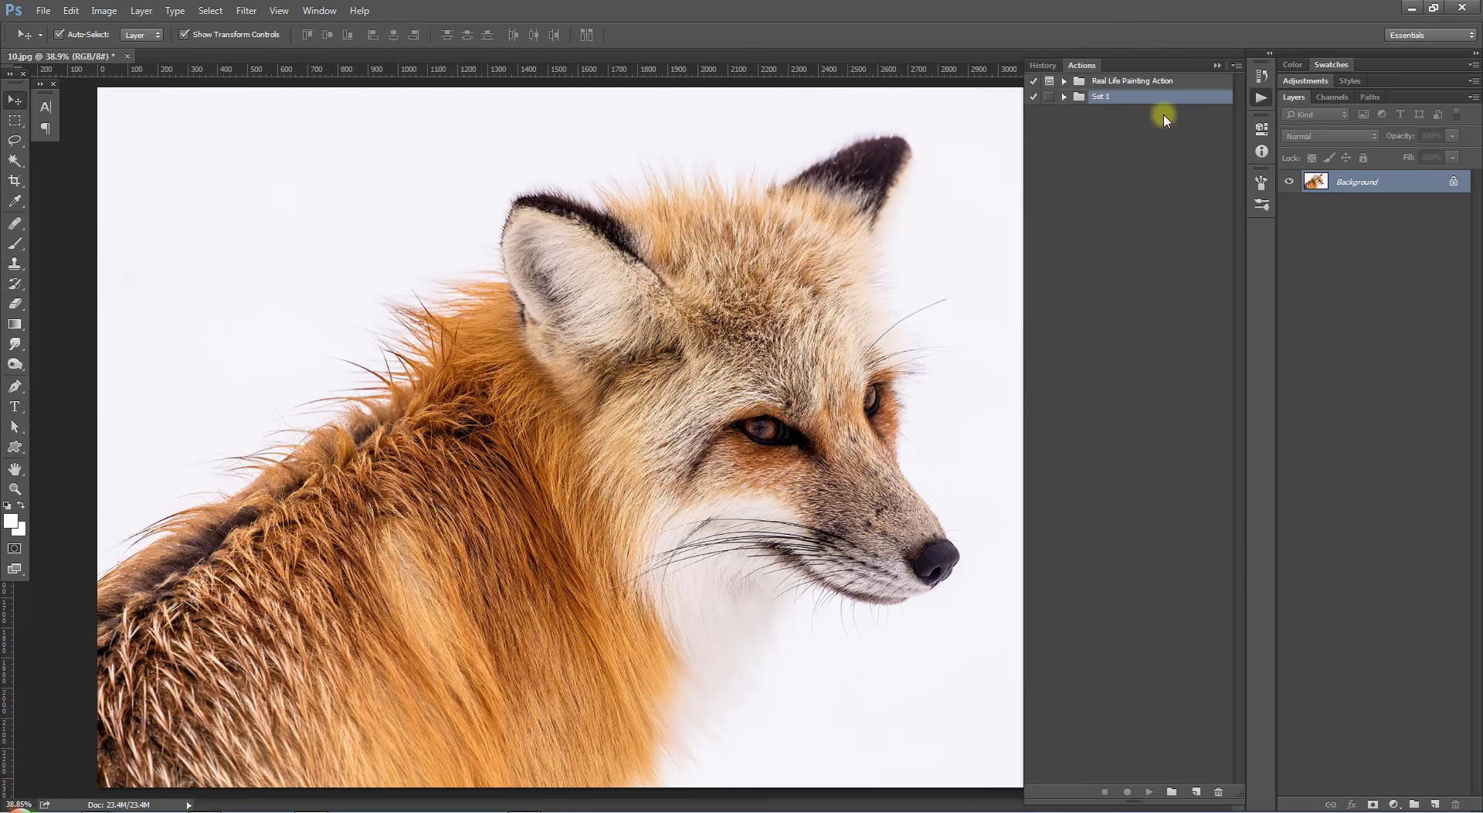
pyautogui.click(1236, 66)
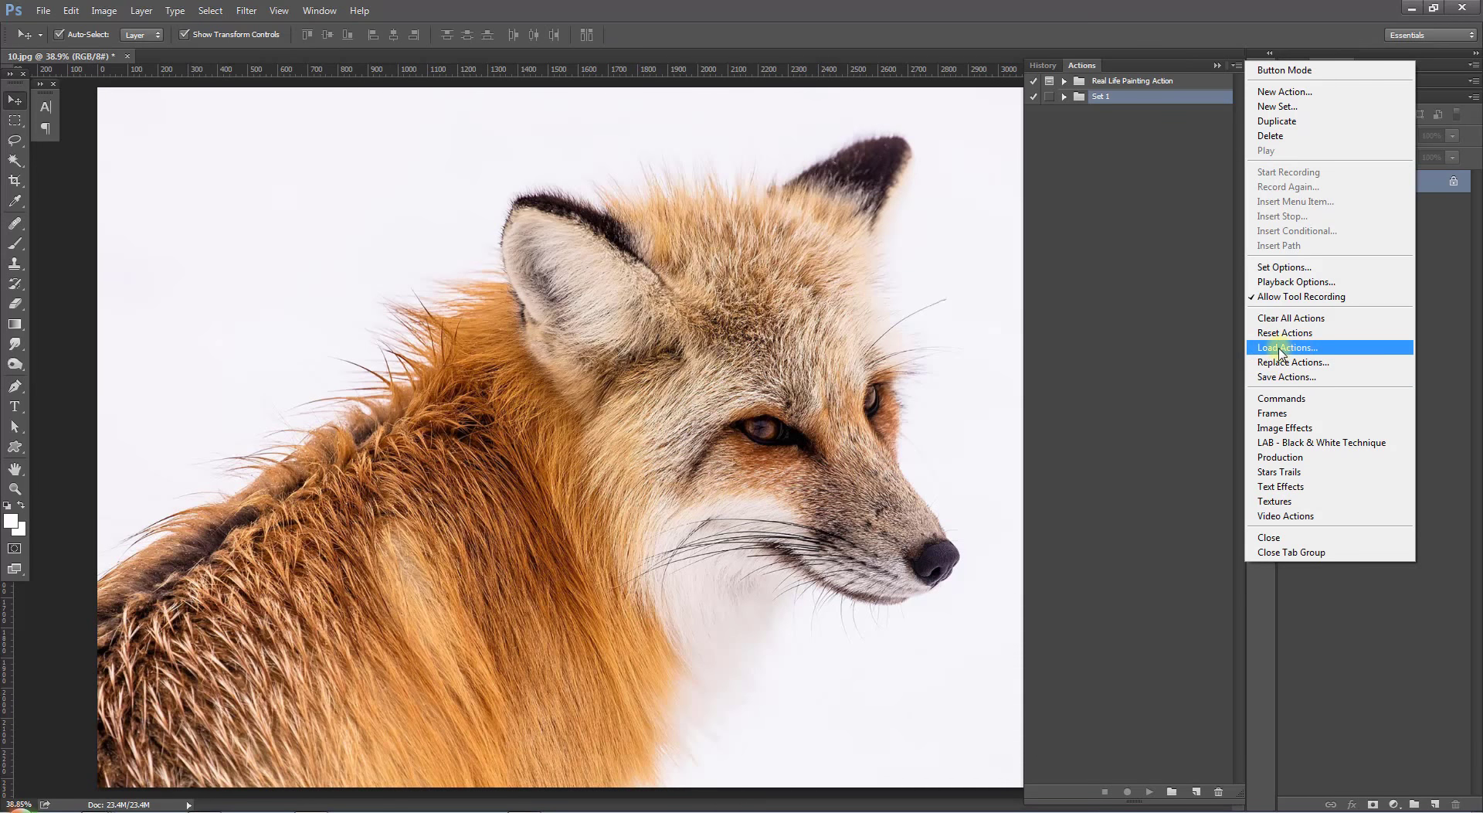
pyautogui.click(1253, 347)
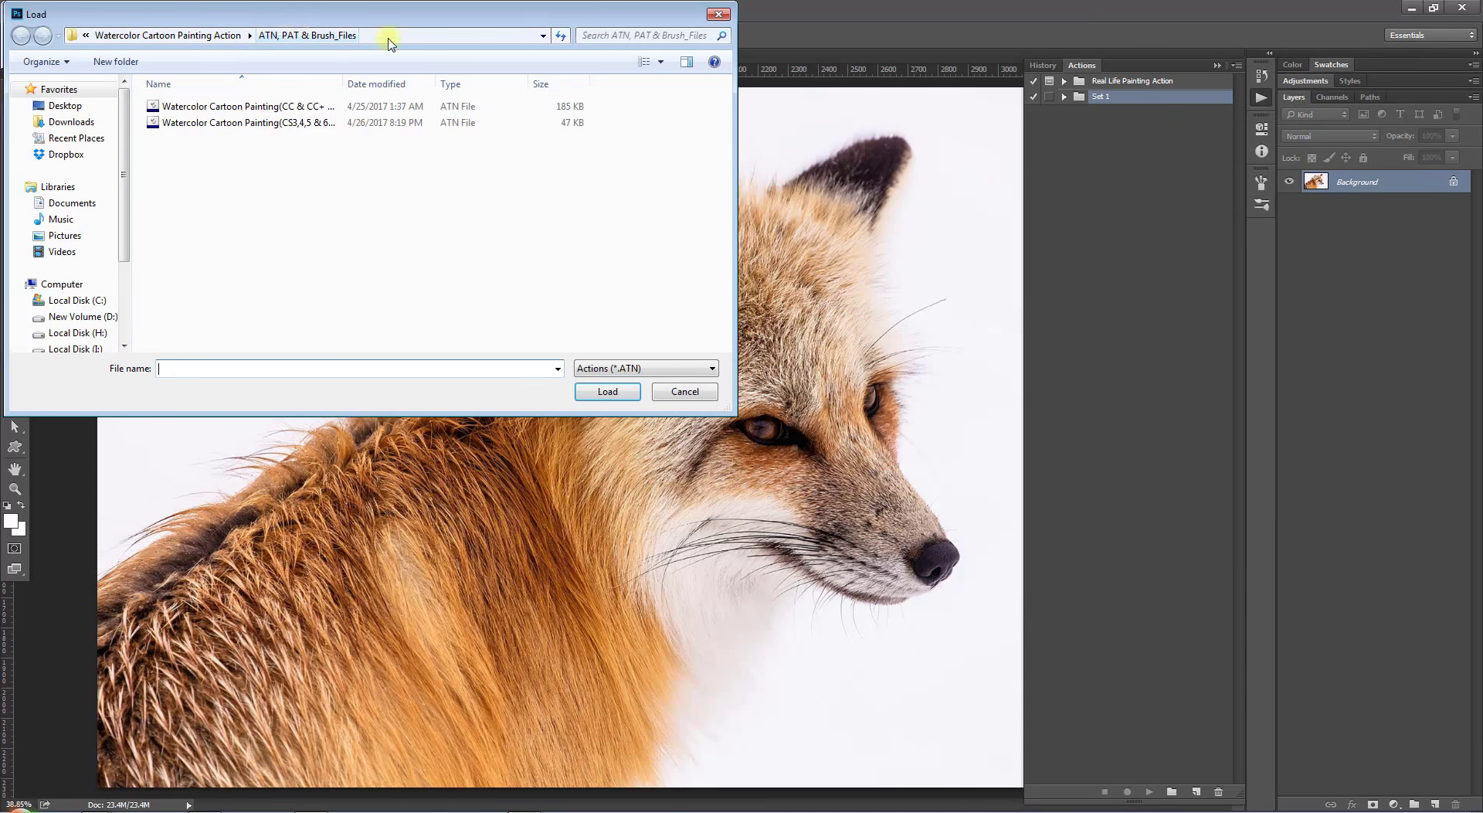
pyautogui.moveTo(698, 168); pyautogui.dragTo(793, 169)
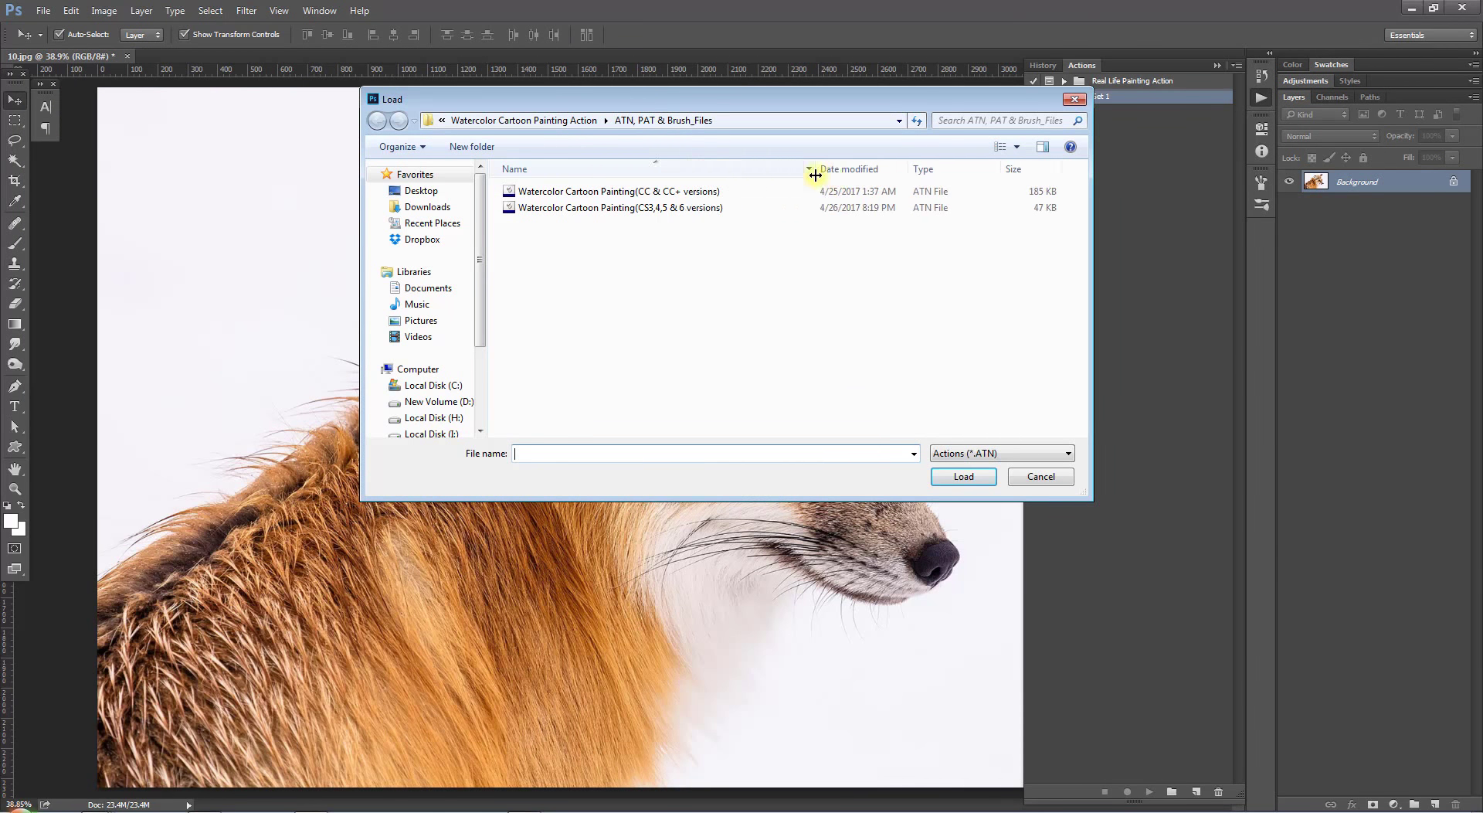
pyautogui.click(647, 198)
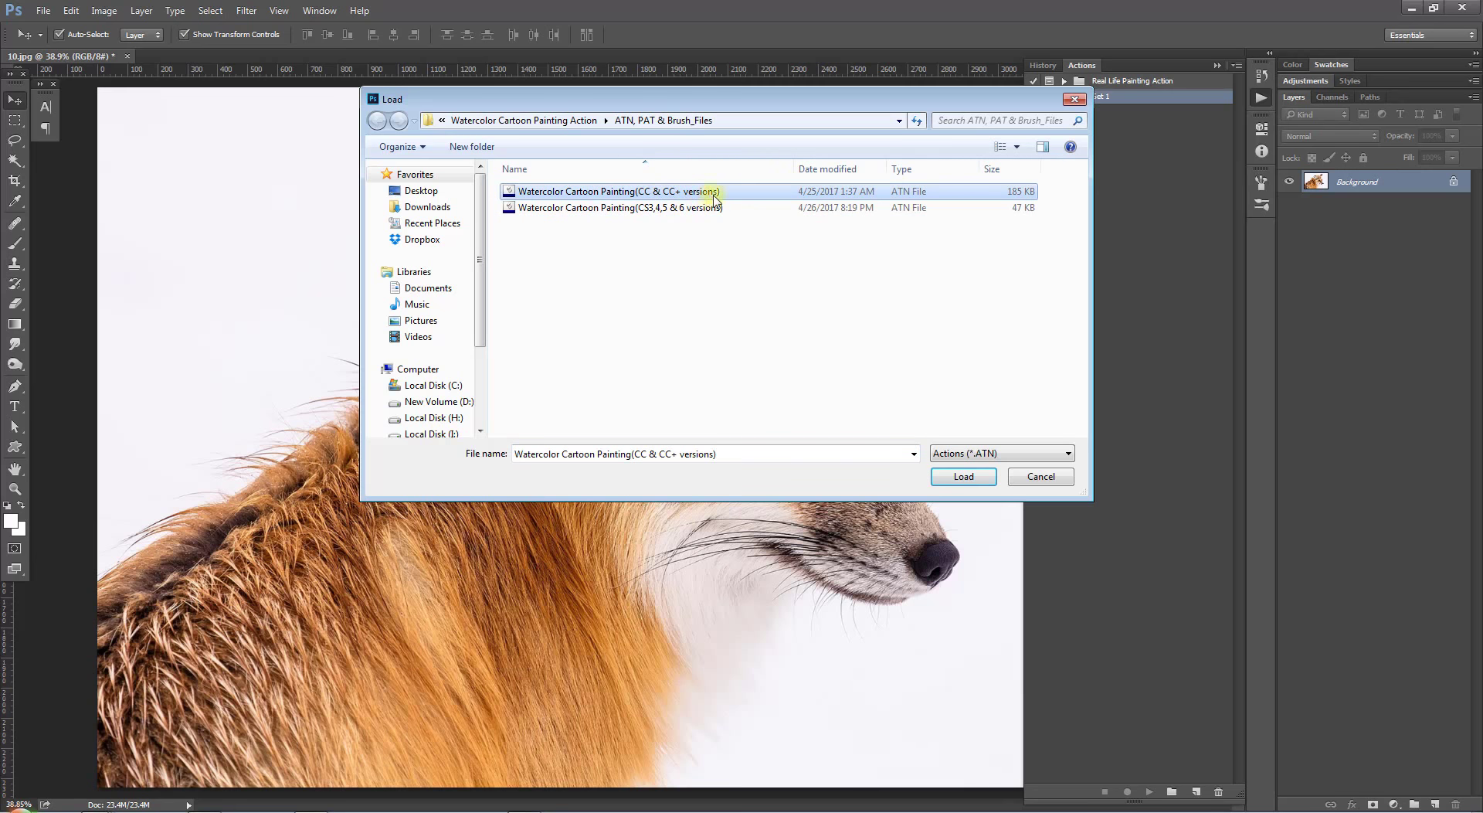
pyautogui.click(624, 209)
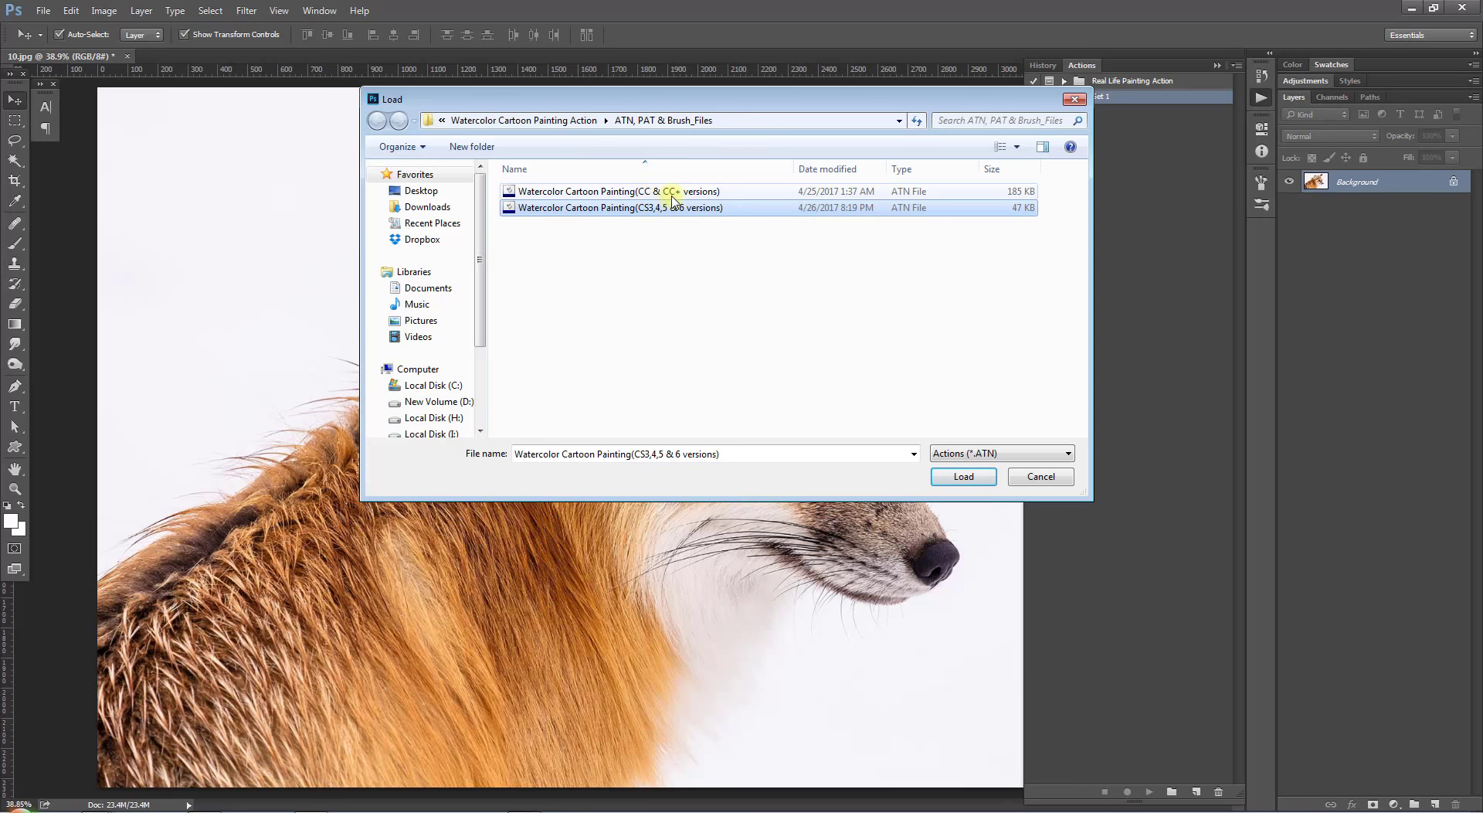
pyautogui.click(673, 193)
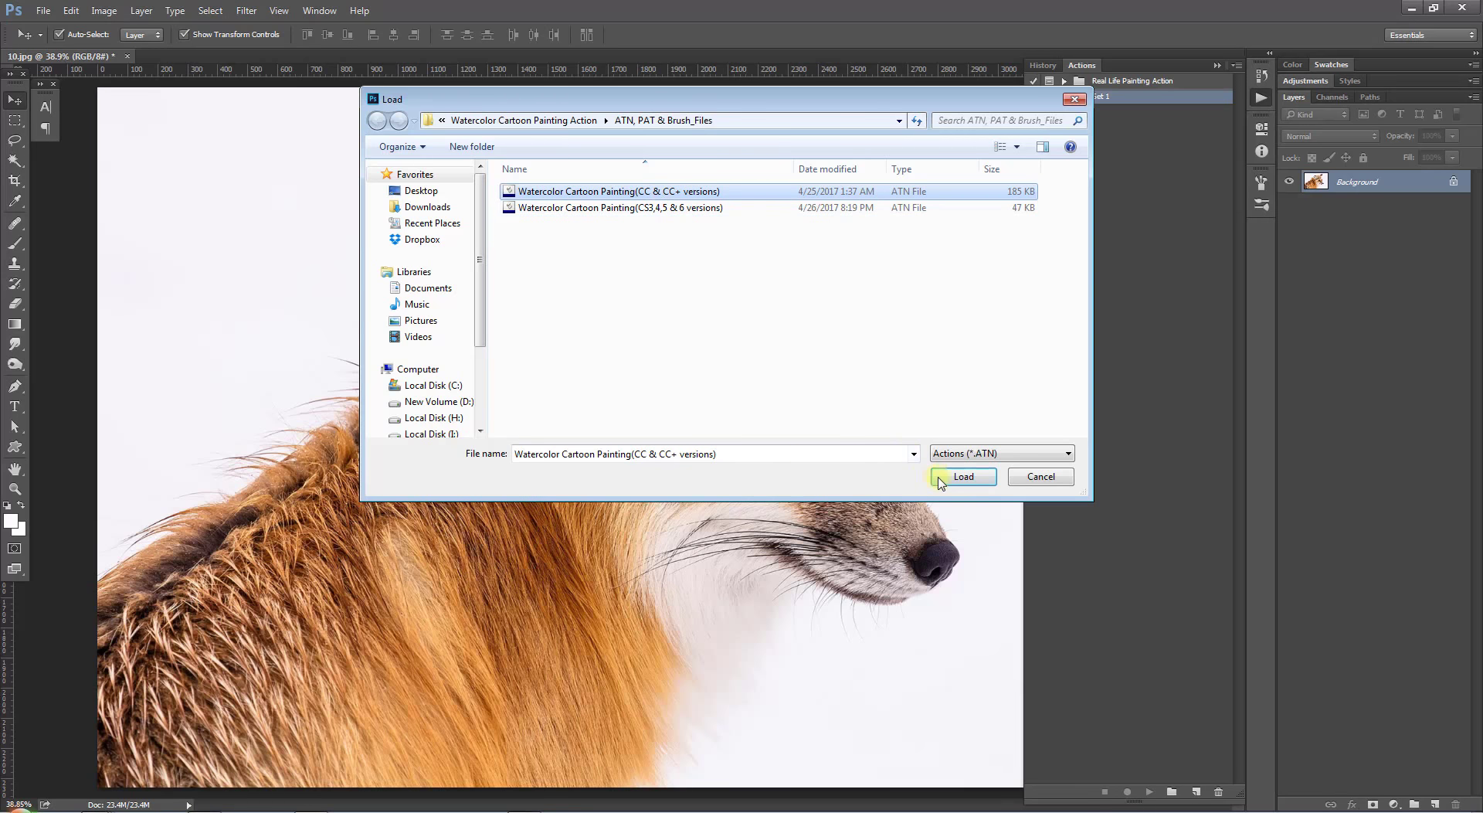
pyautogui.click(944, 477)
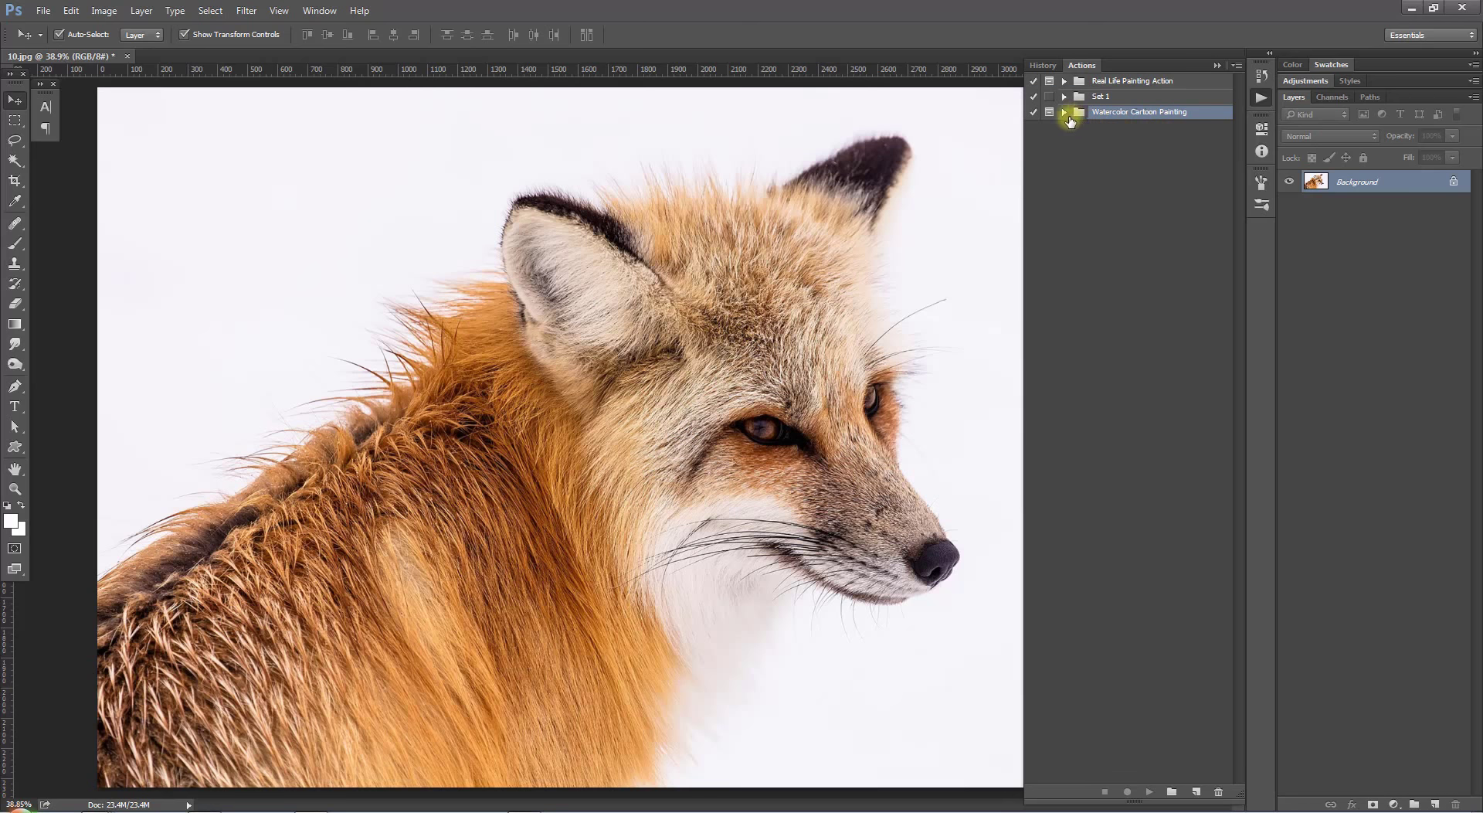
pyautogui.click(1066, 113)
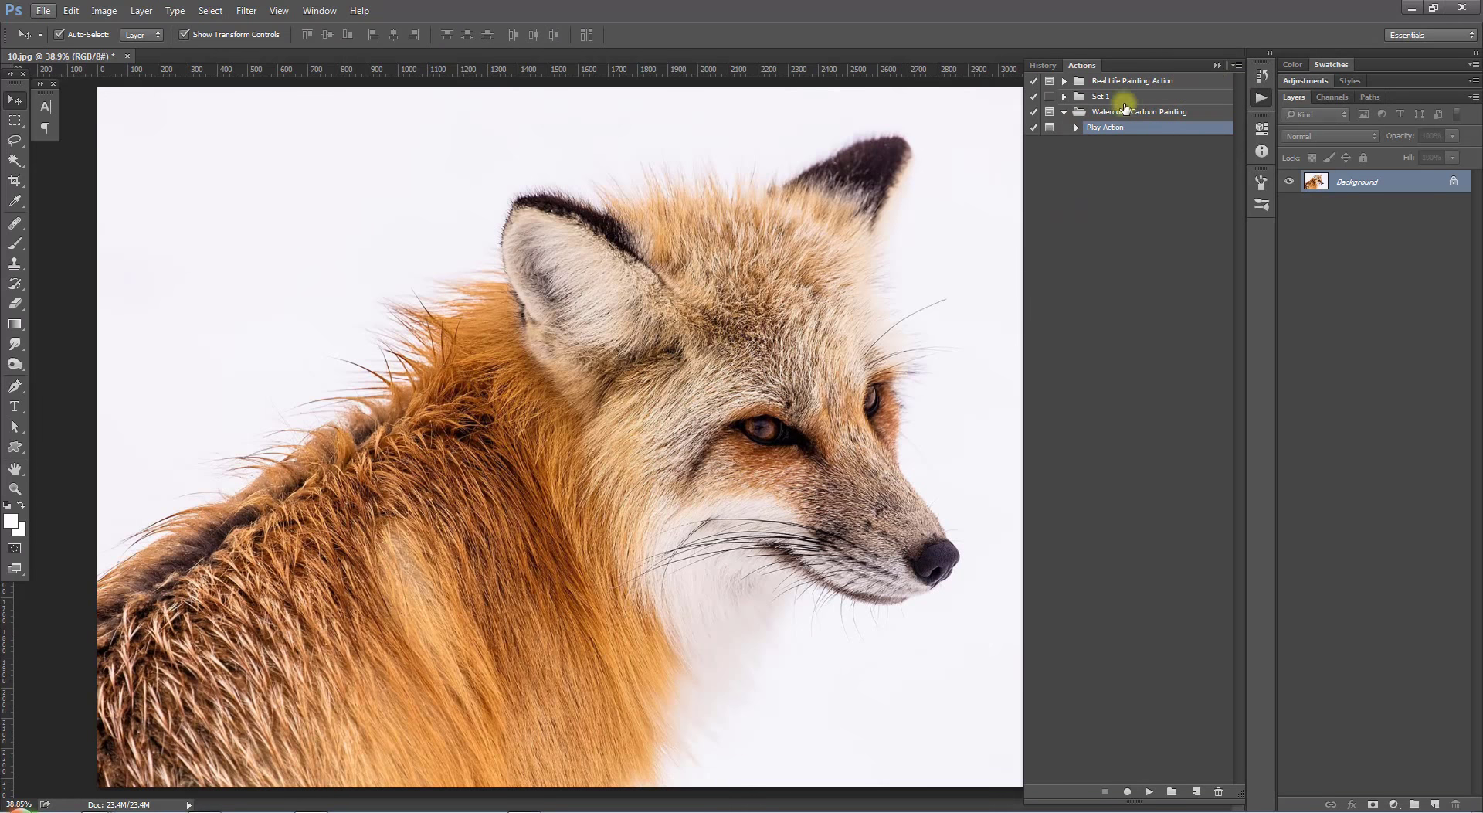
# Play the Watercolor Cartoon Painting set's Play Action on the fox photo.
pyautogui.click(1218, 65)
pyautogui.scroll(2, 809, 261)
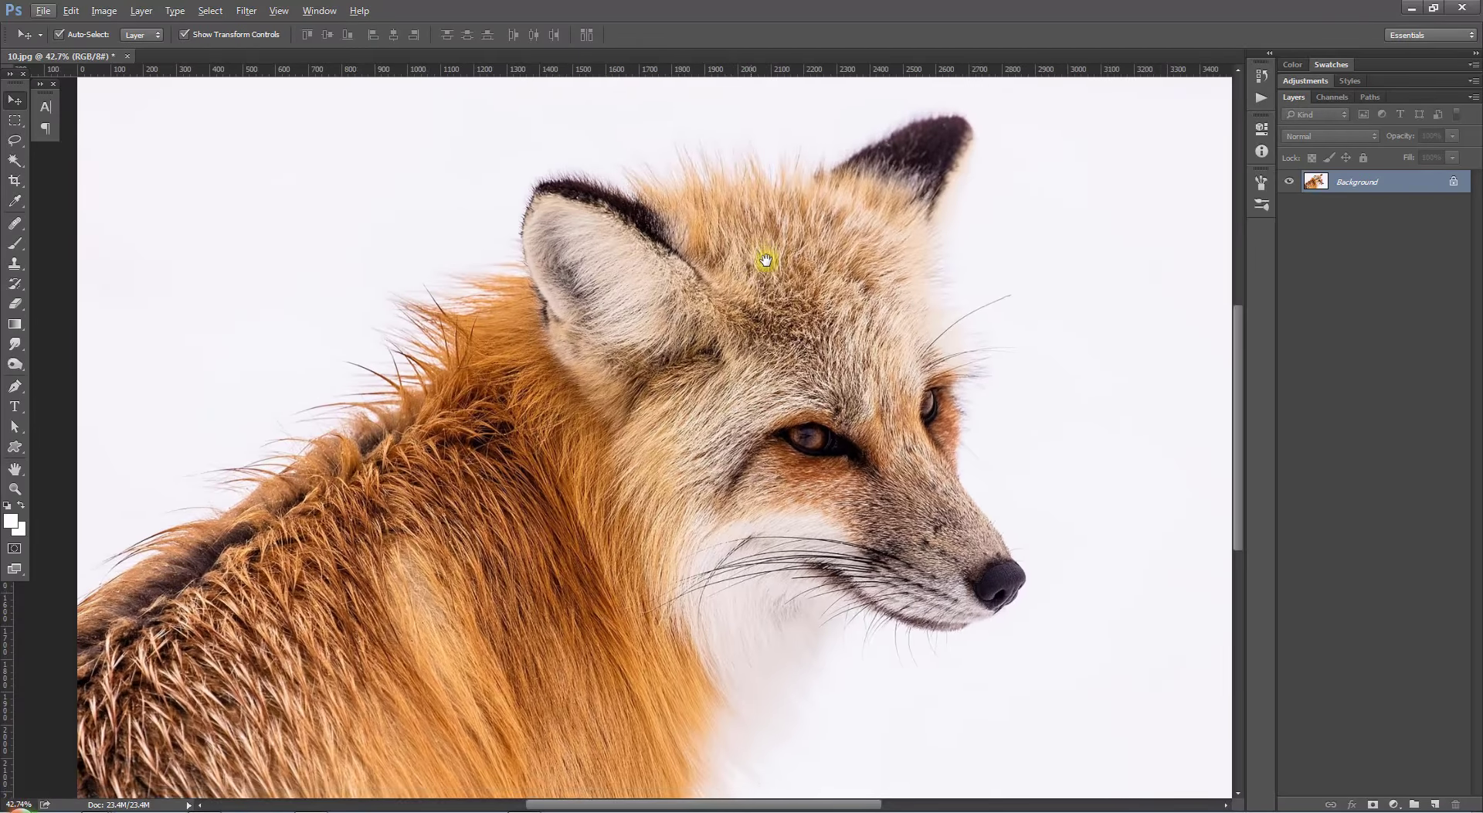
pyautogui.scroll(-3, 768, 255)
pyautogui.click(1259, 100)
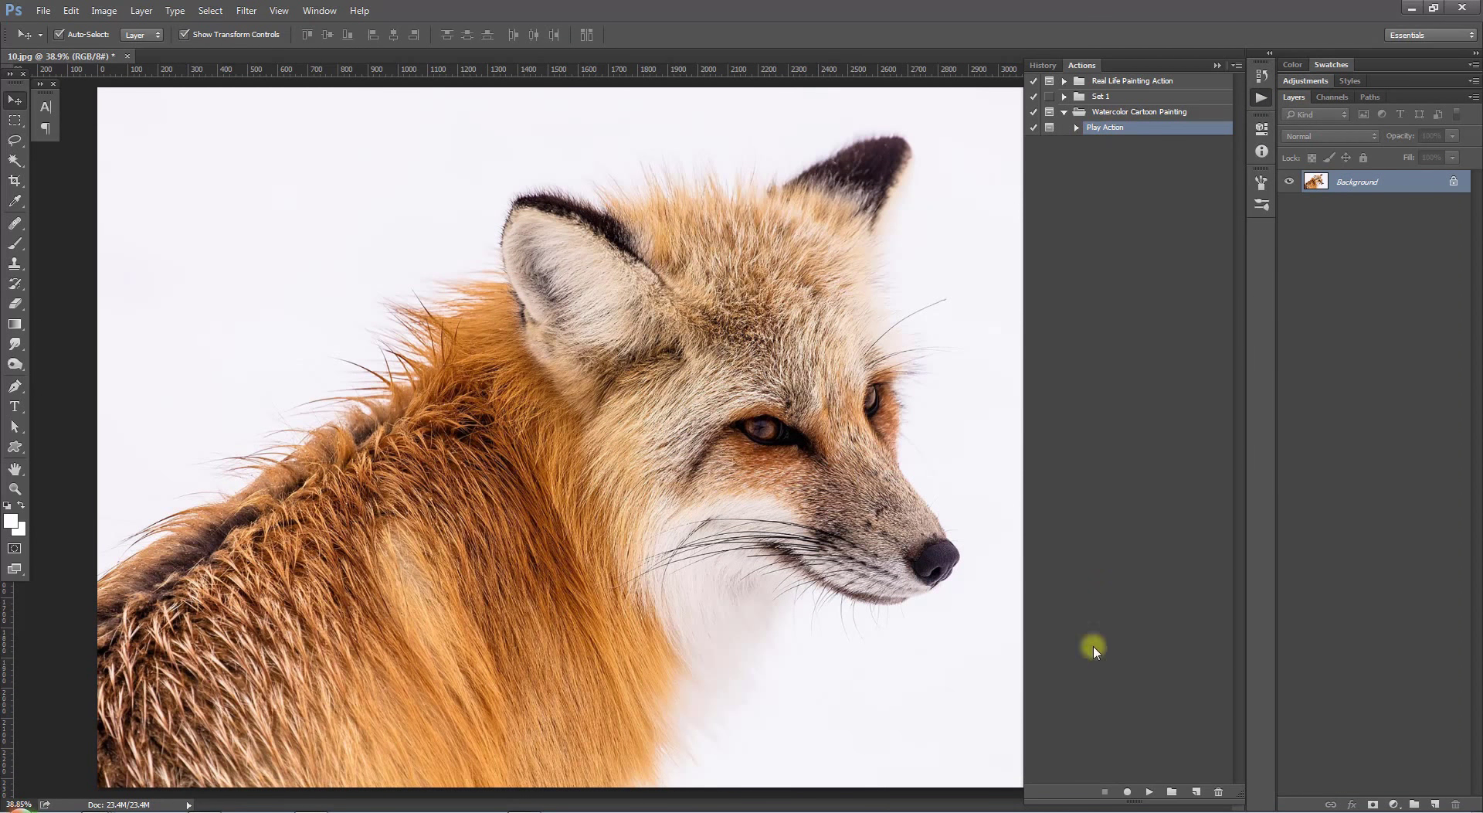
pyautogui.click(1076, 126)
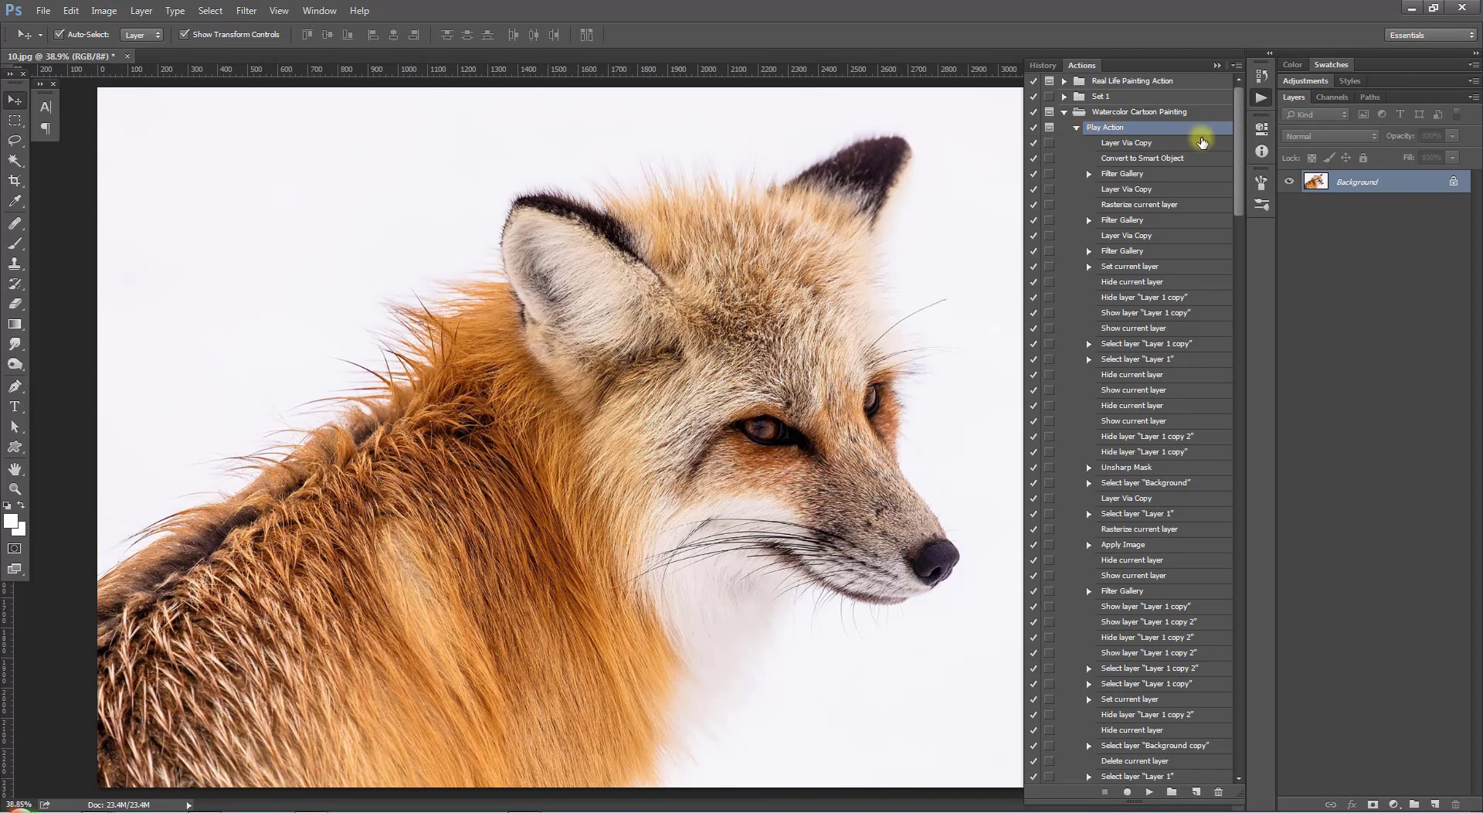
pyautogui.moveTo(1238, 100)
pyautogui.mouseDown()
pyautogui.moveTo(1244, 680)
pyautogui.moveTo(1244, 97)
pyautogui.mouseUp()
pyautogui.click(1076, 127)
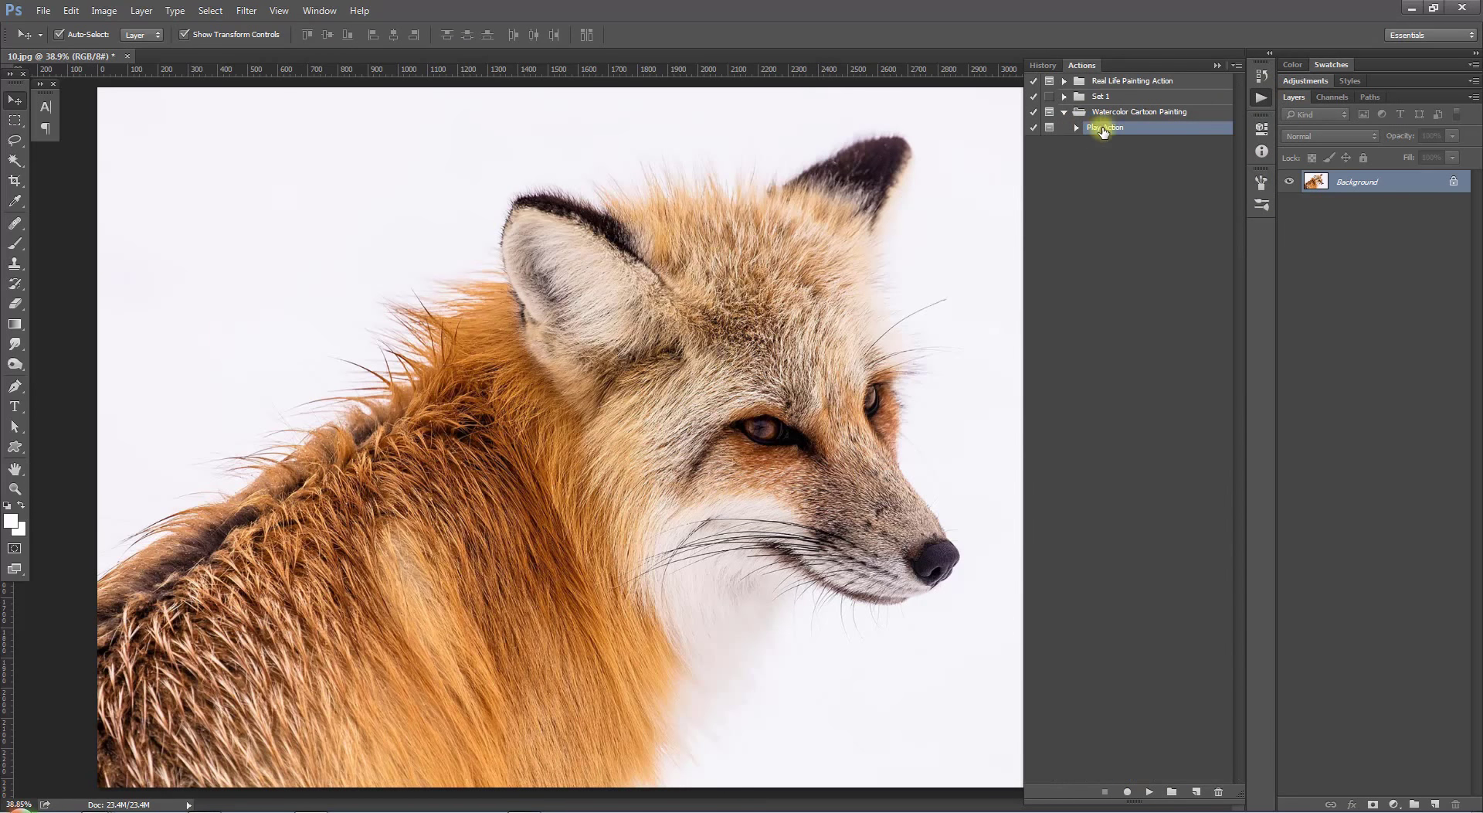
pyautogui.click(1148, 792)
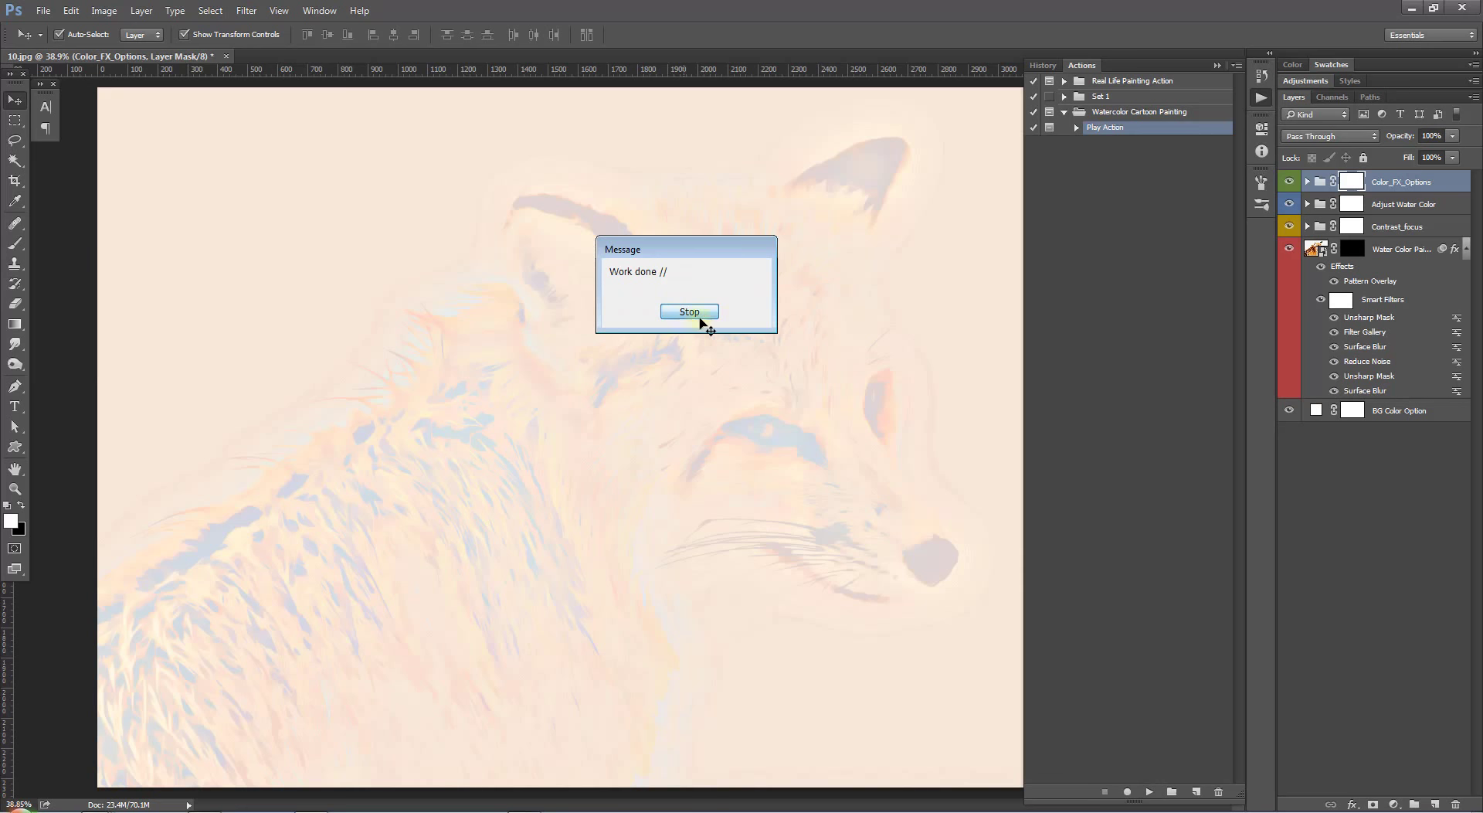
# Dismiss the Work done message, collapse the Actions panel, and widen the Layers panel.
pyautogui.click(683, 311)
pyautogui.click(1076, 128)
pyautogui.click(1077, 128)
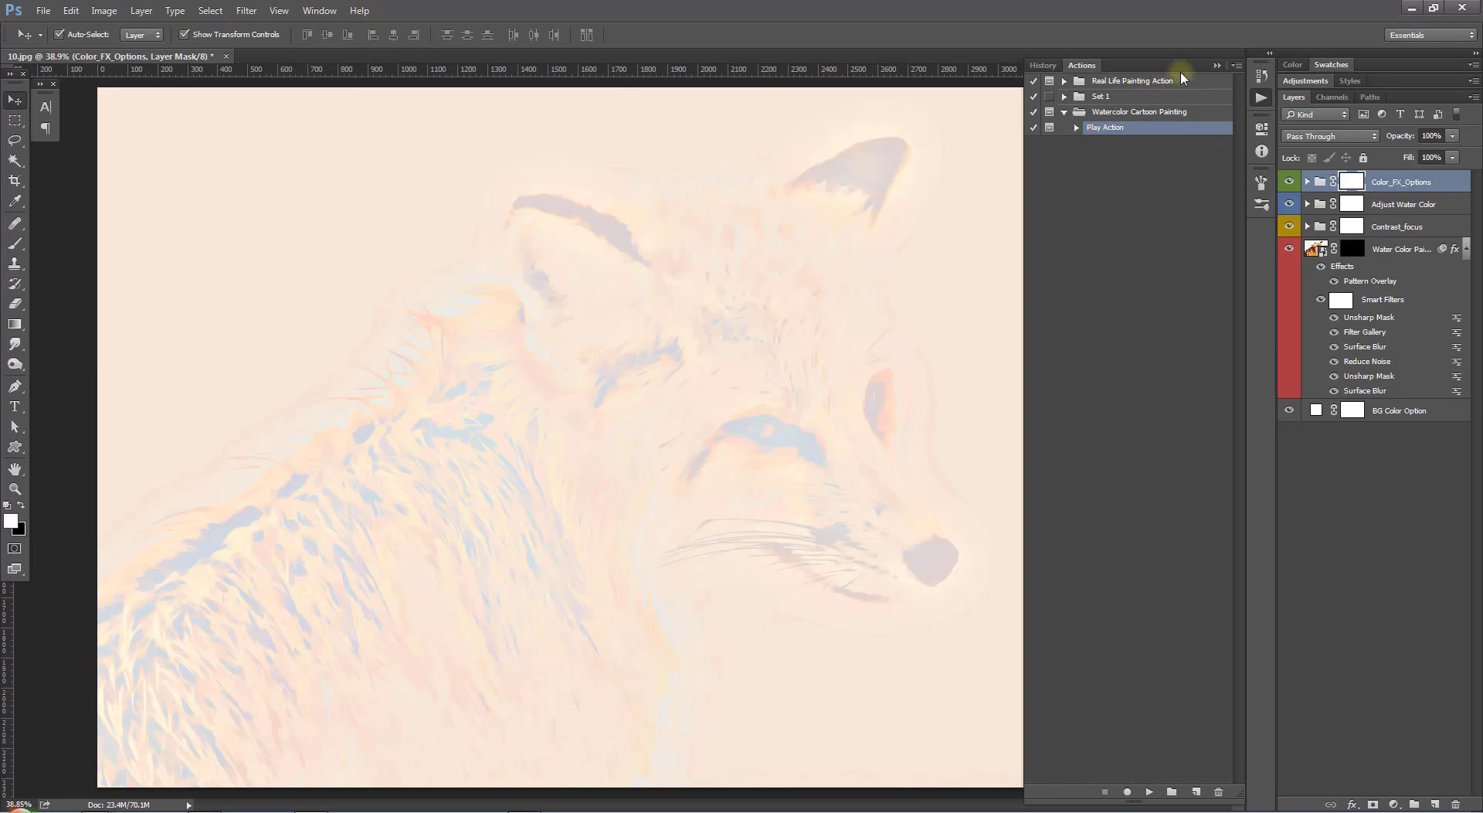
pyautogui.click(1216, 67)
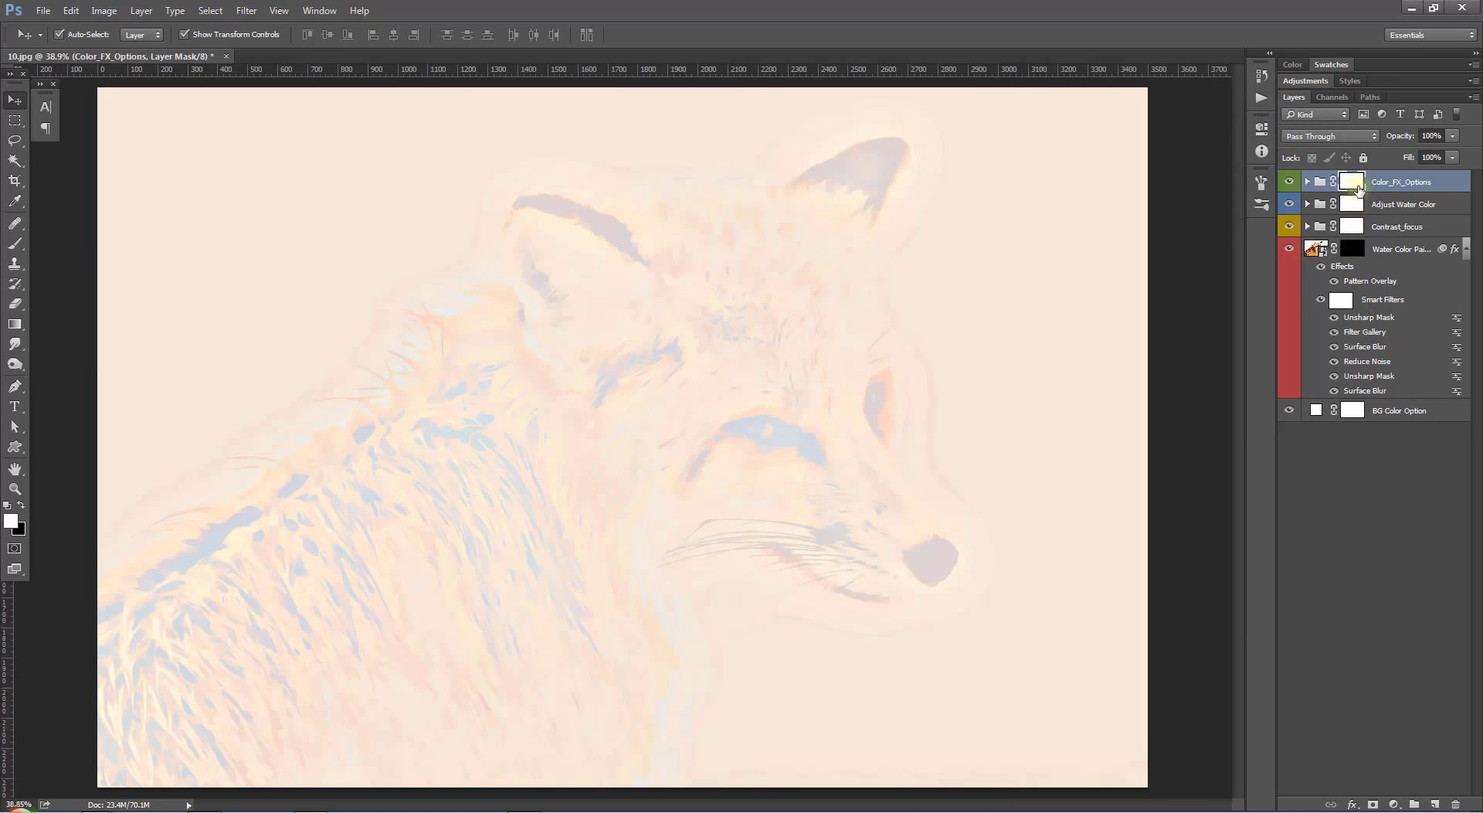
pyautogui.click(1467, 250)
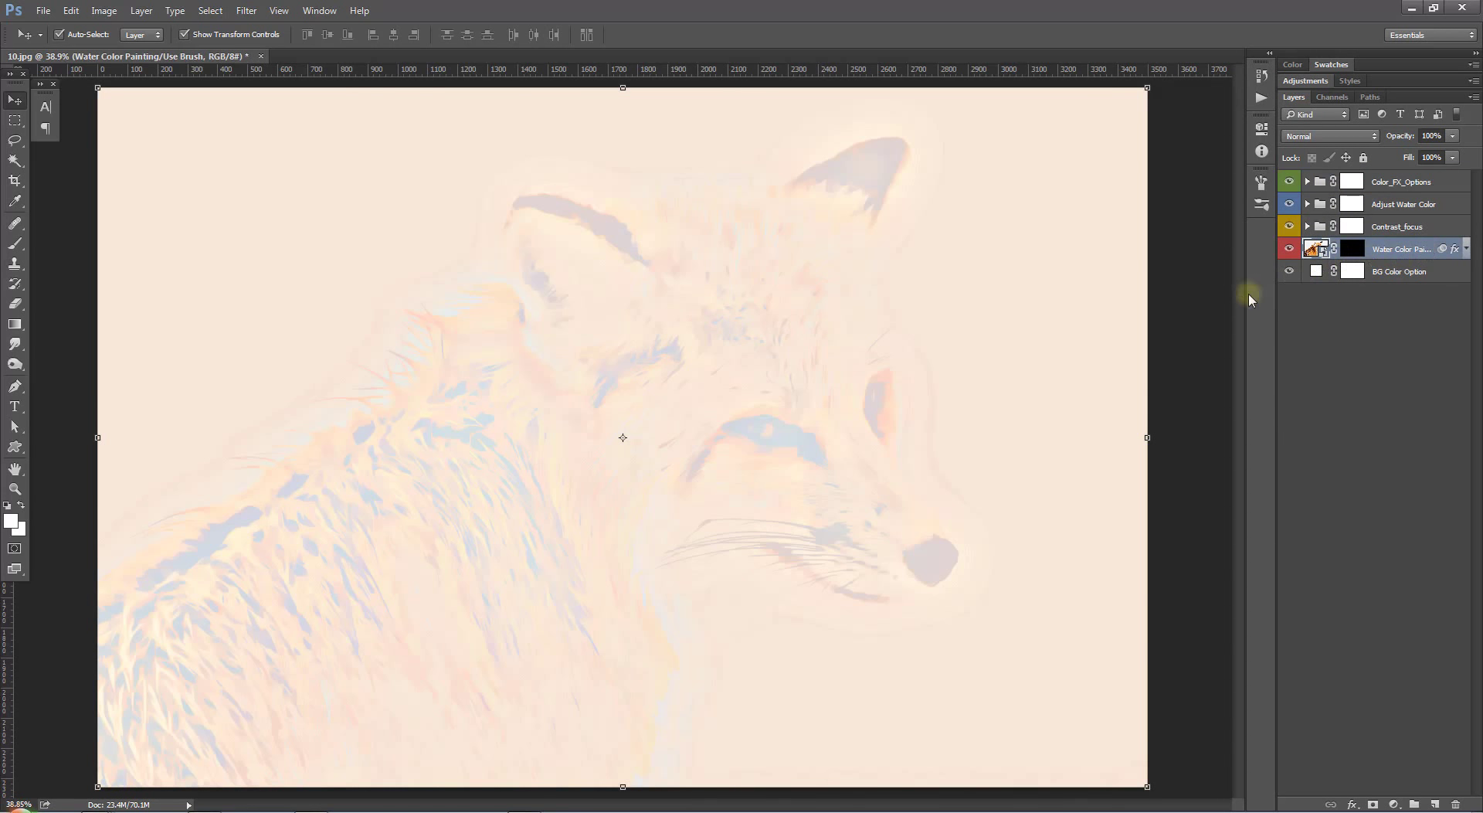
pyautogui.moveTo(1228, 296); pyautogui.dragTo(1205, 298)
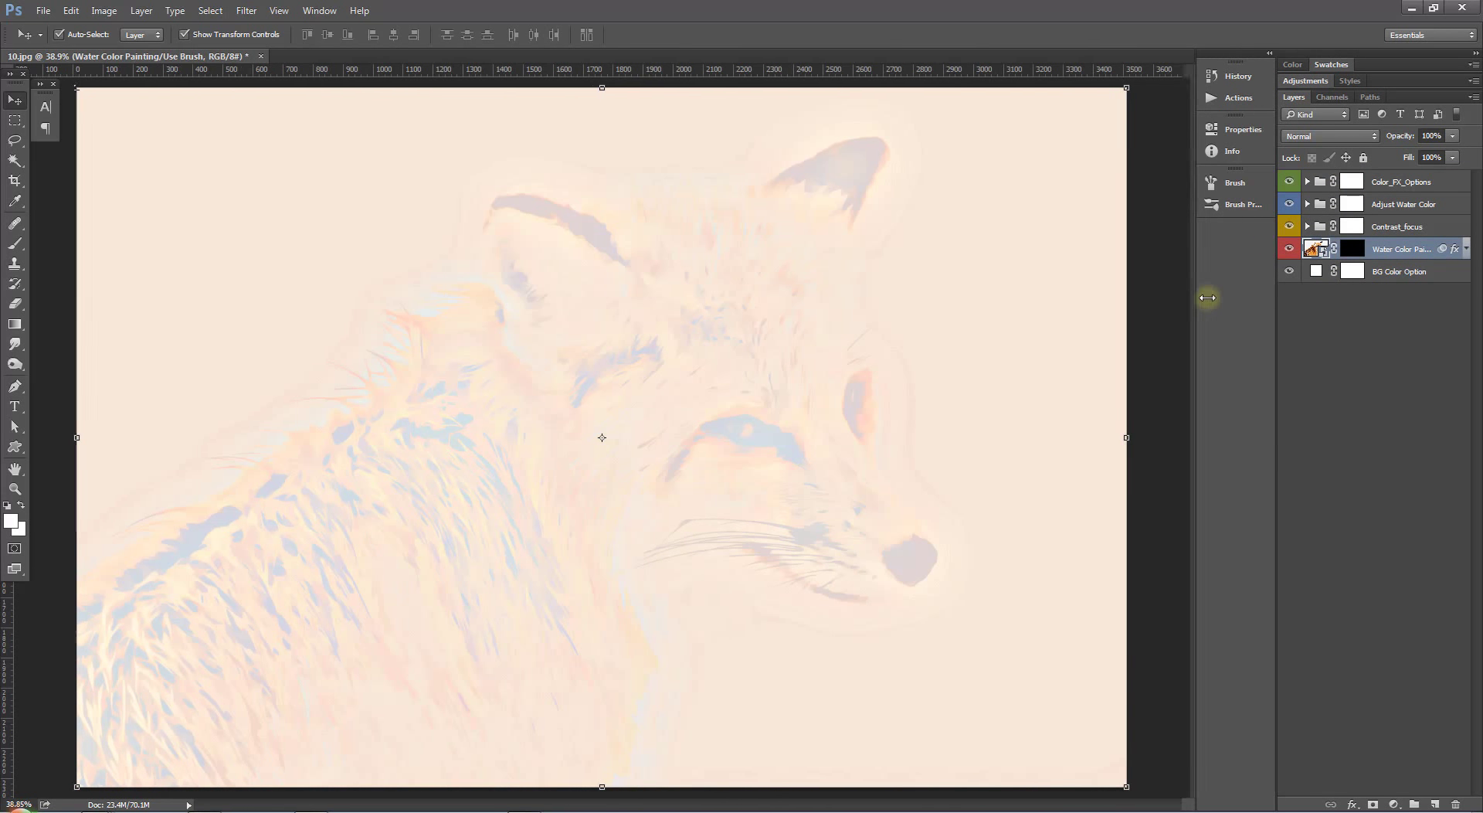
pyautogui.moveTo(1271, 299); pyautogui.dragTo(1227, 296)
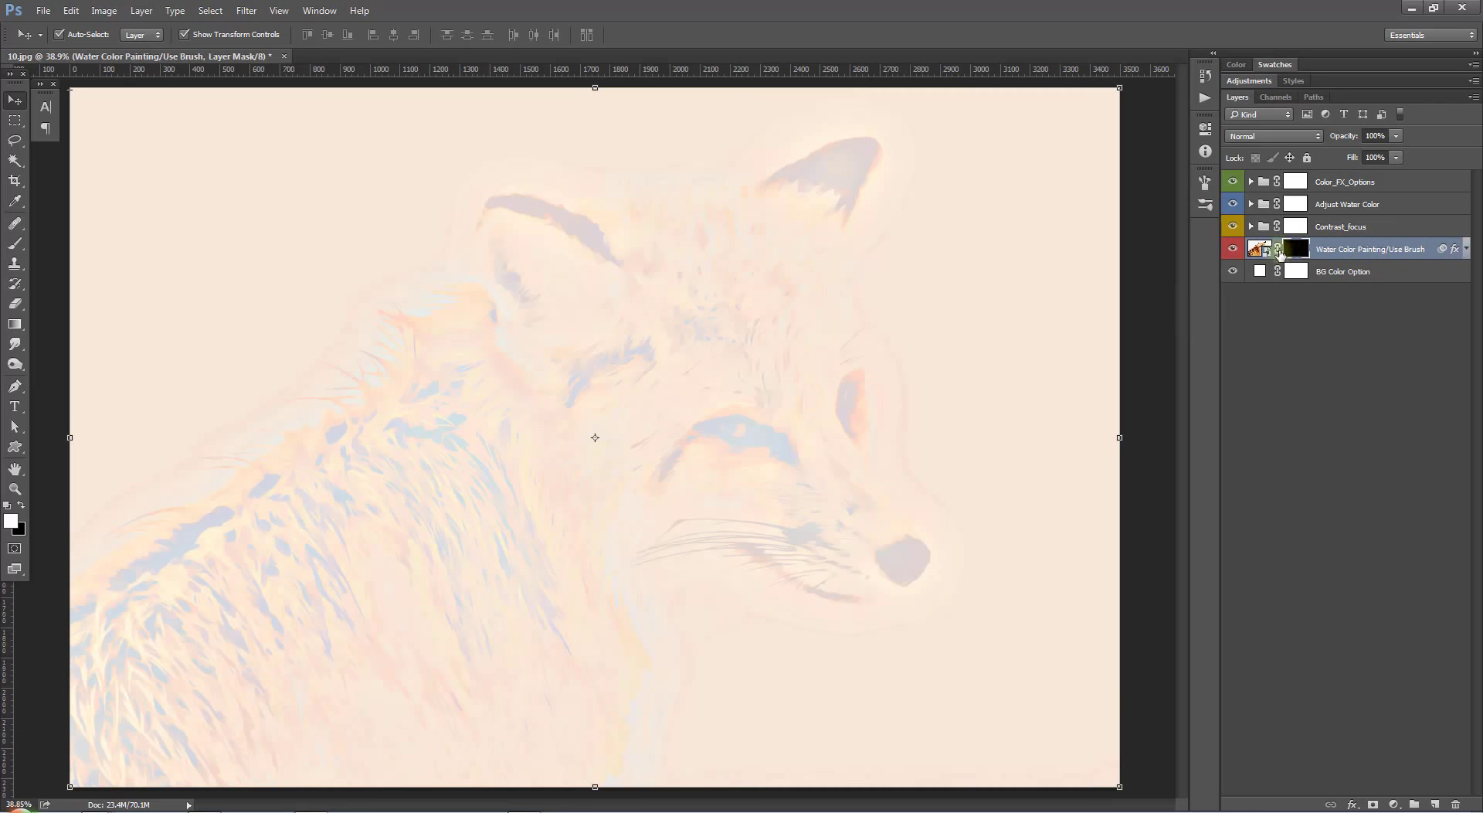
# Inspect the Color_FX_Options, Adjust Water Color and Contrast_focus groups, then target the watercolor mask.
pyautogui.click(1348, 184)
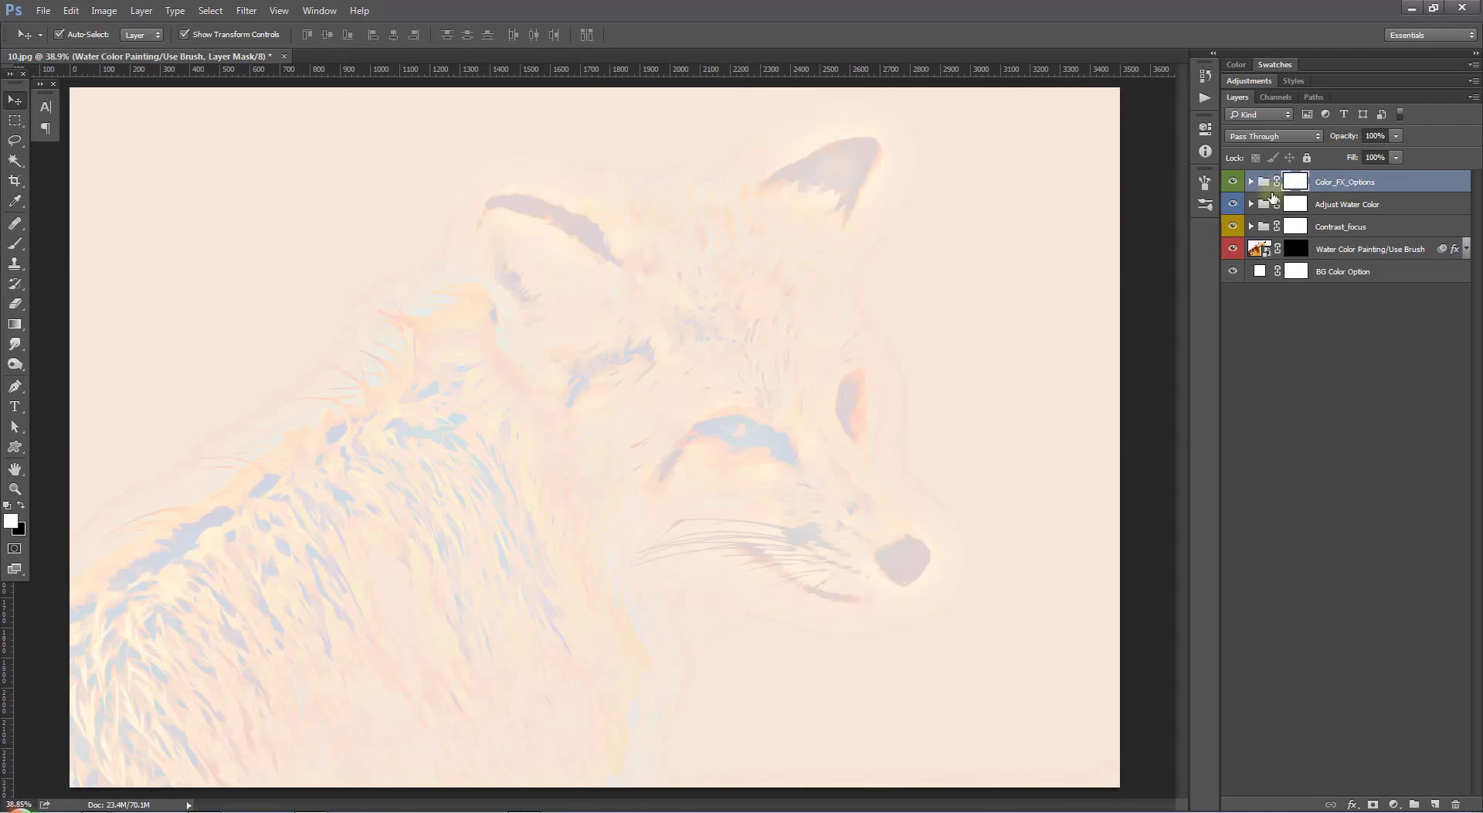
pyautogui.click(1250, 183)
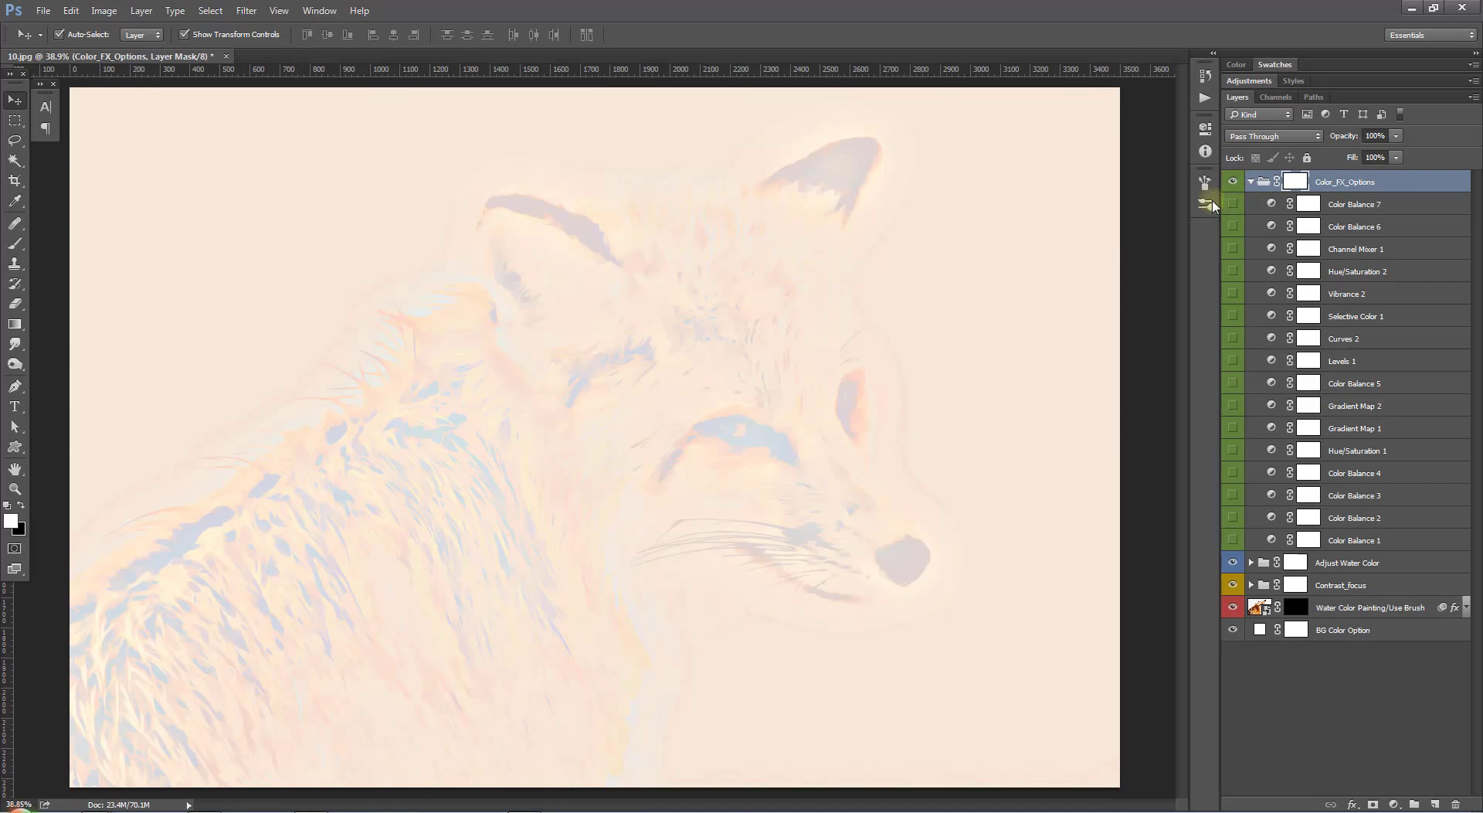
pyautogui.click(1251, 182)
pyautogui.click(1348, 204)
pyautogui.click(1250, 204)
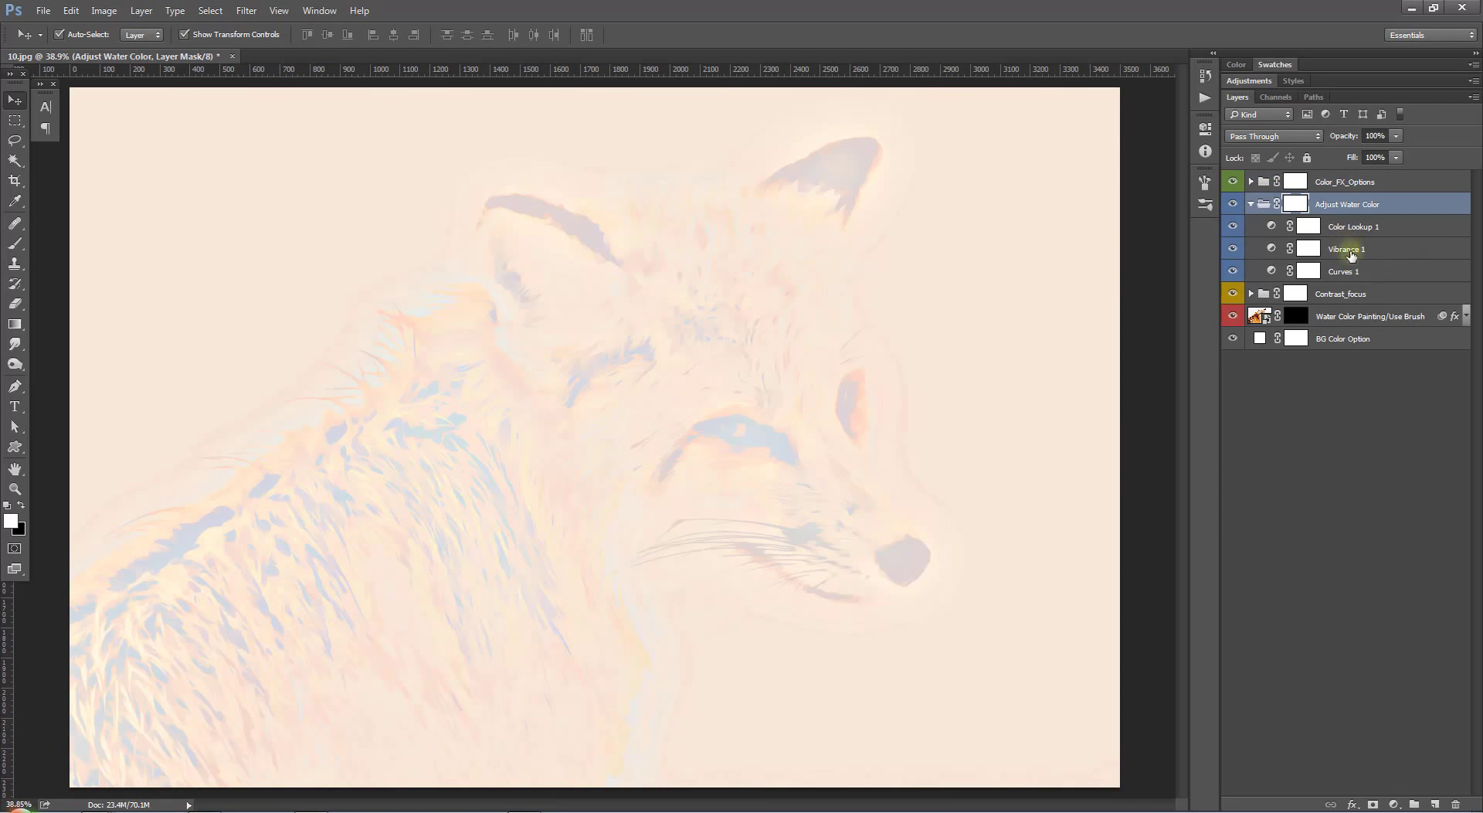
pyautogui.click(1251, 204)
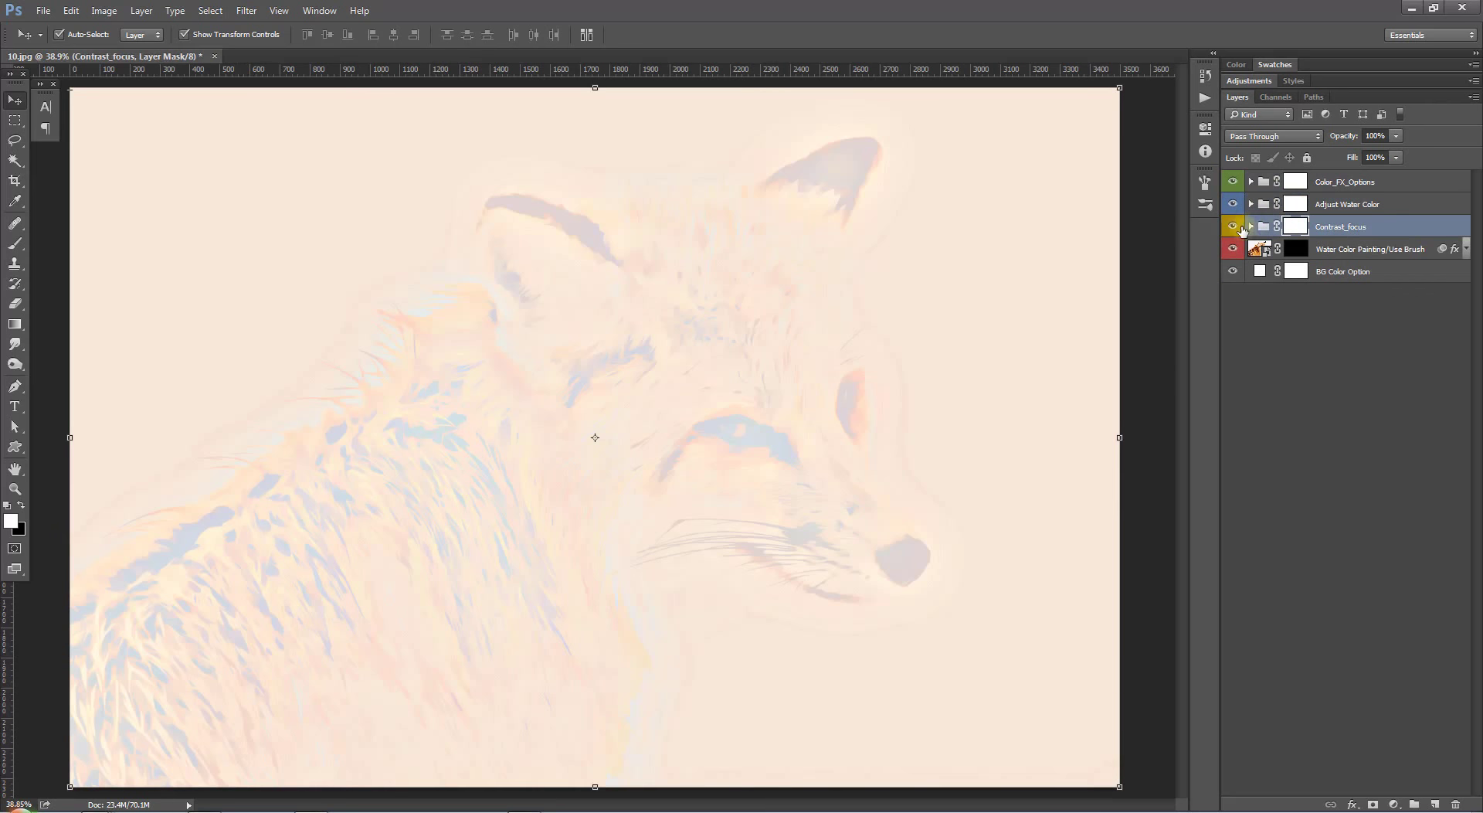
pyautogui.click(1251, 226)
pyautogui.click(1313, 249)
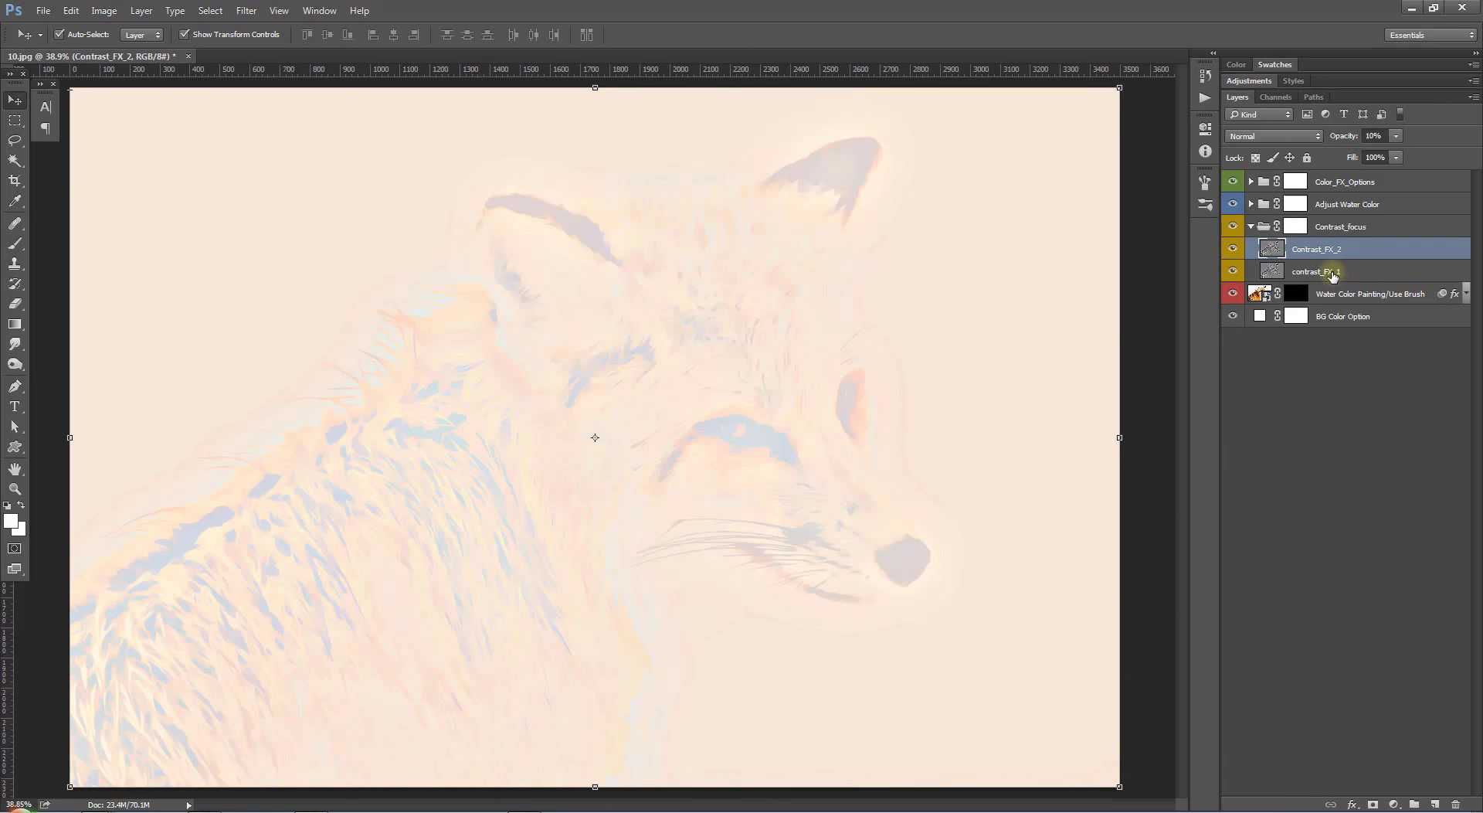
pyautogui.click(1251, 227)
pyautogui.click(1342, 232)
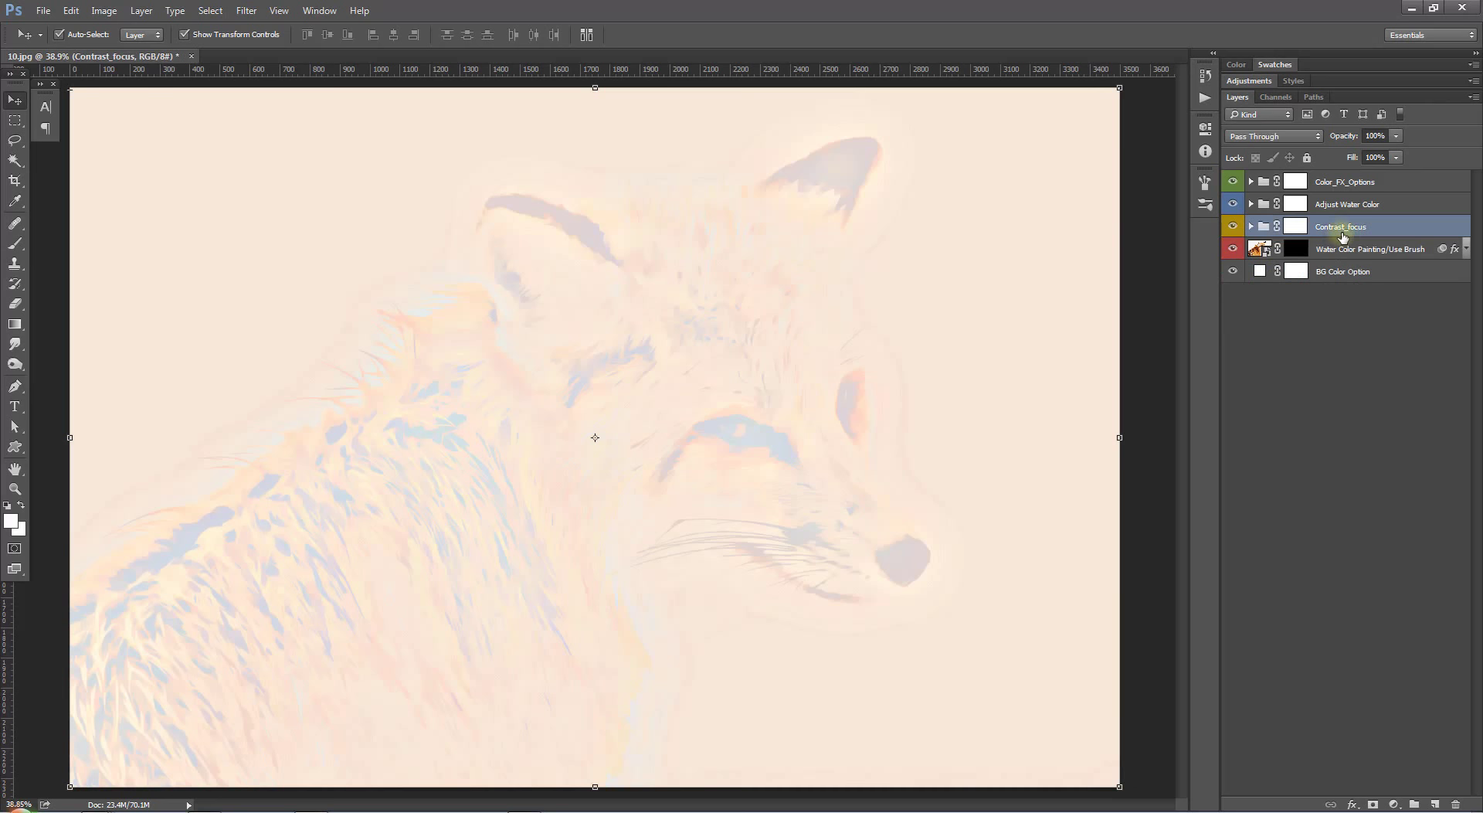
pyautogui.click(1335, 271)
pyautogui.click(1336, 255)
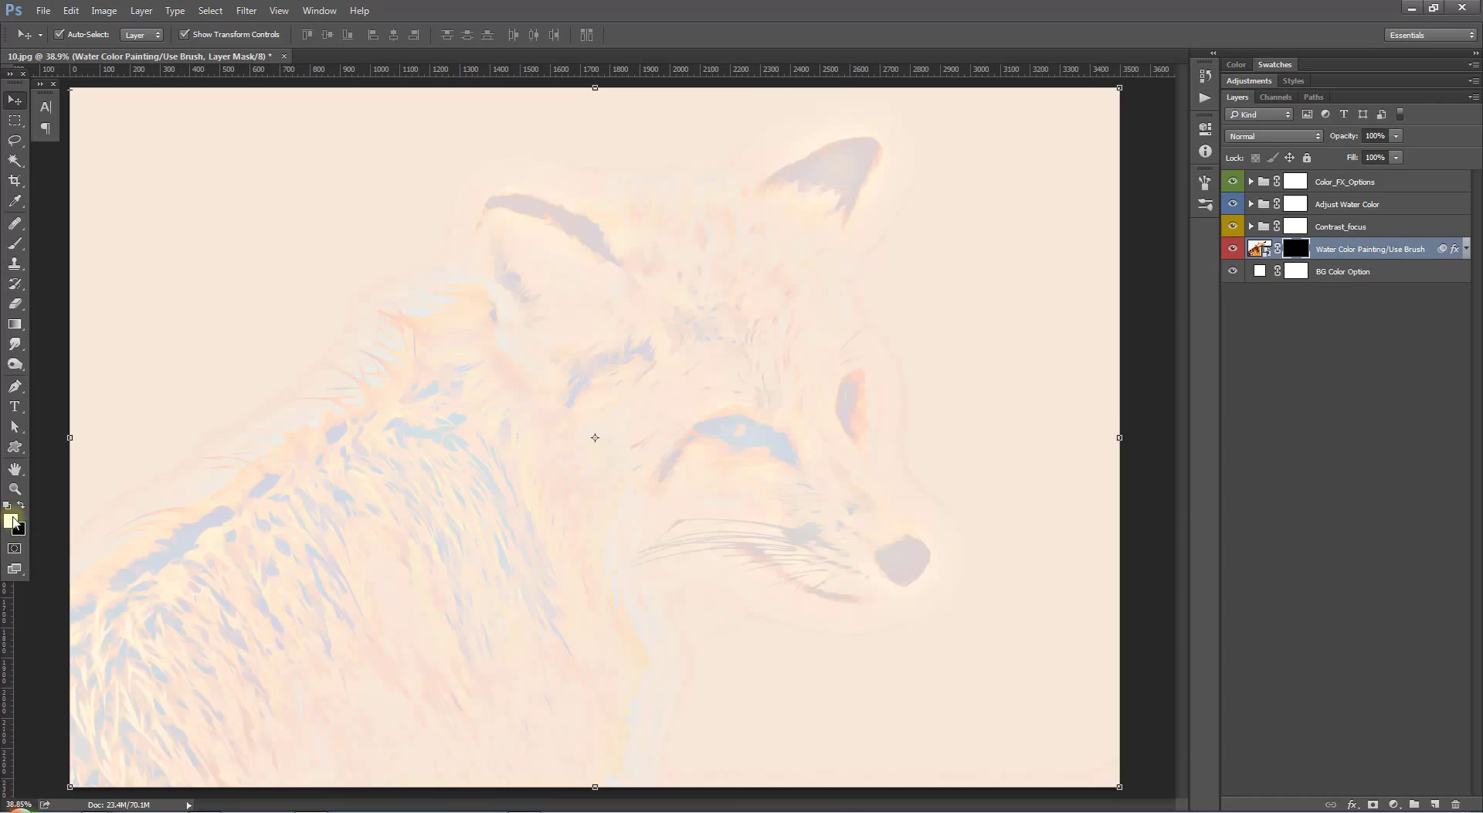
pyautogui.click(11, 520)
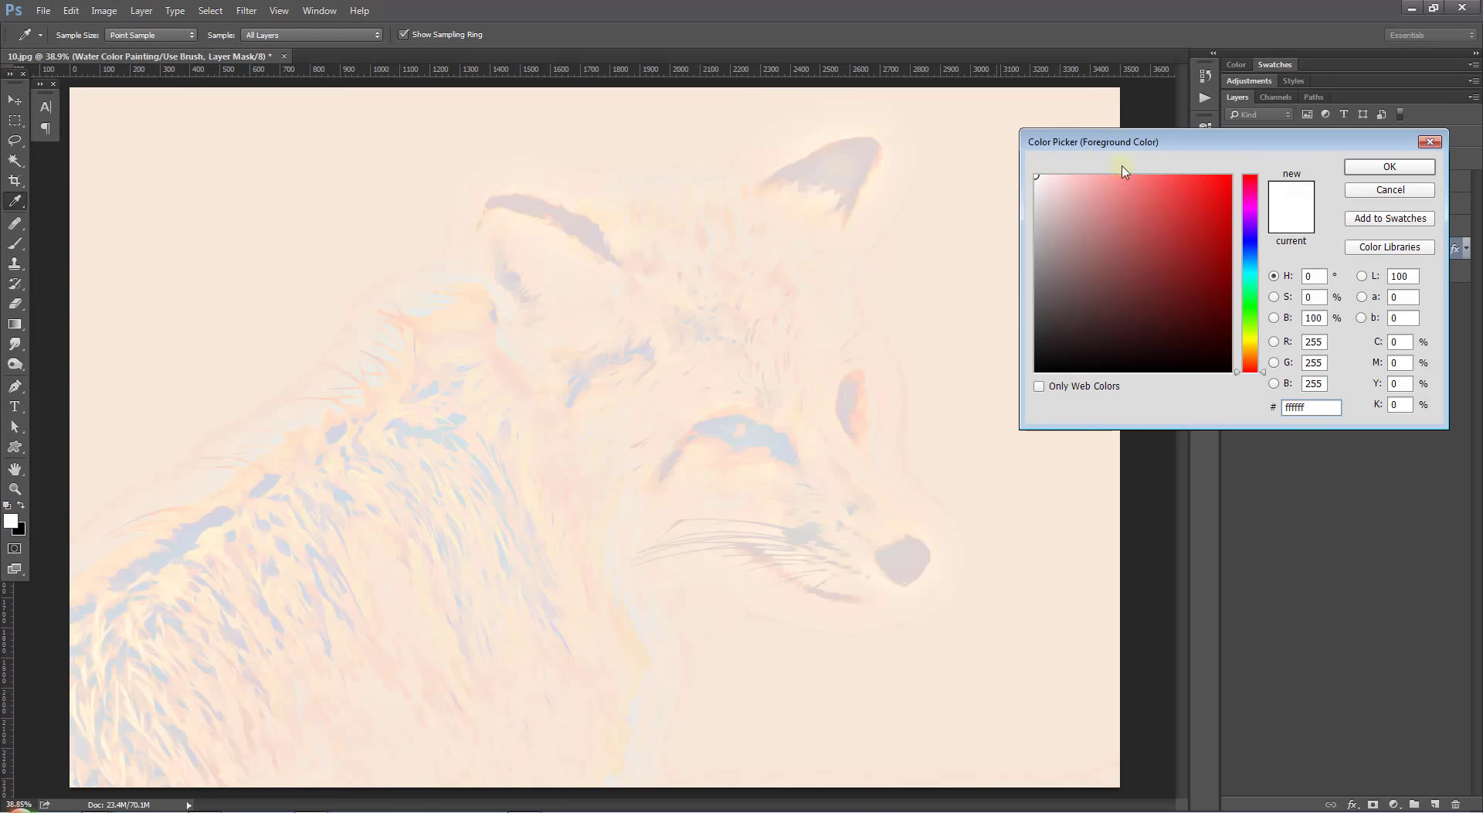
pyautogui.click(1361, 168)
pyautogui.press('v')
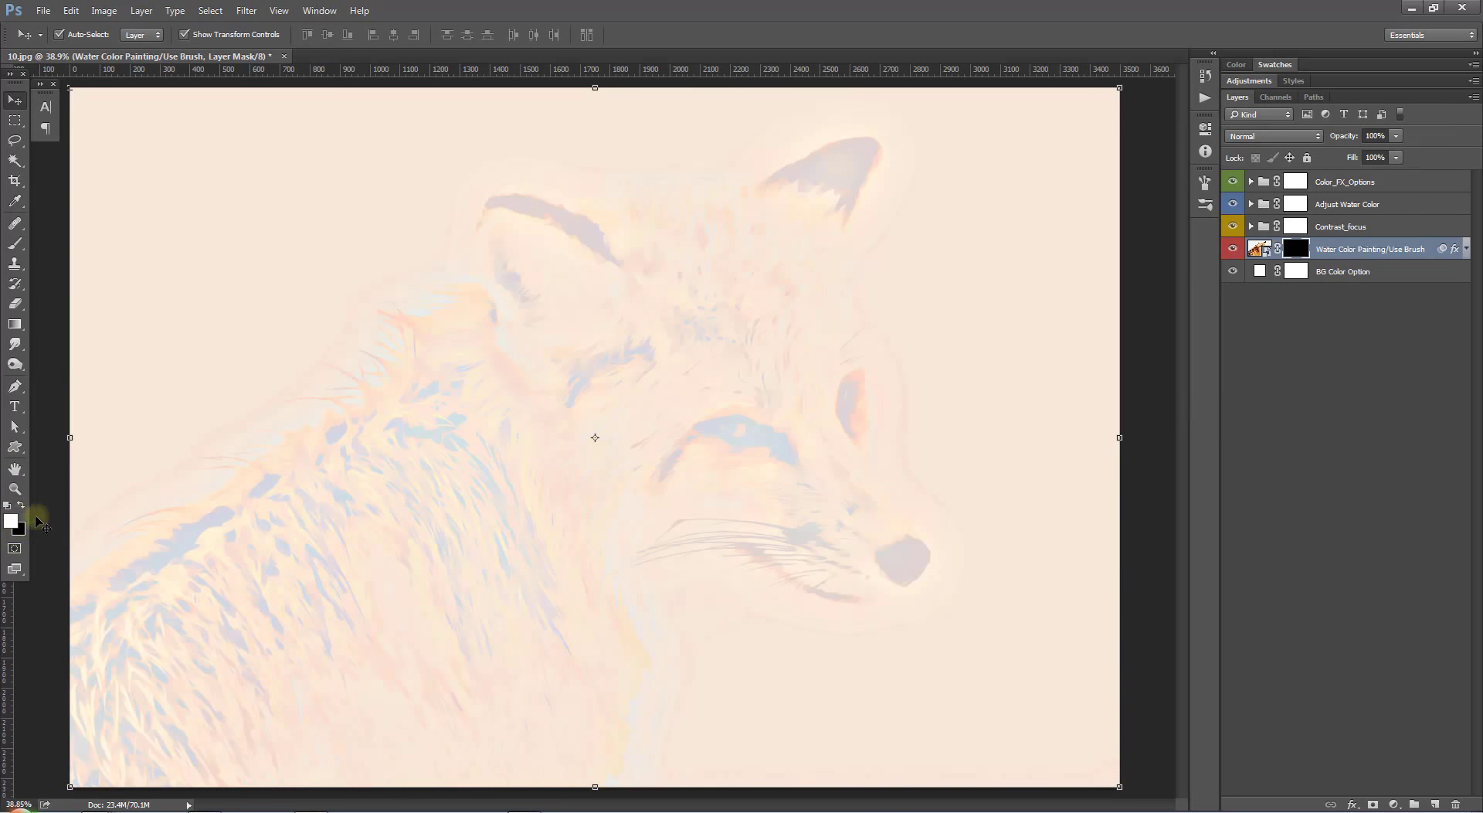
pyautogui.click(12, 521)
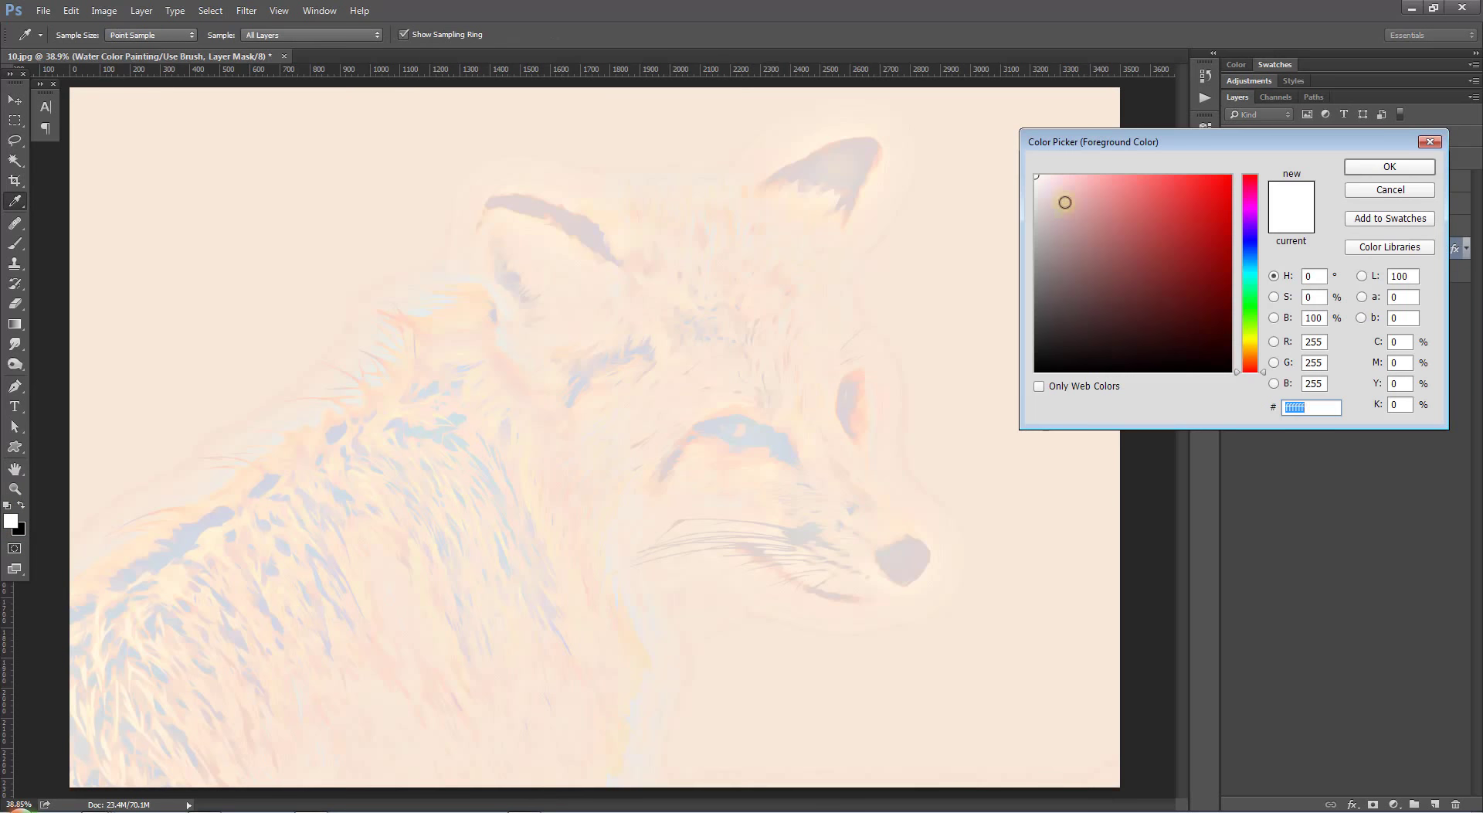
pyautogui.click(1395, 168)
pyautogui.press('v')
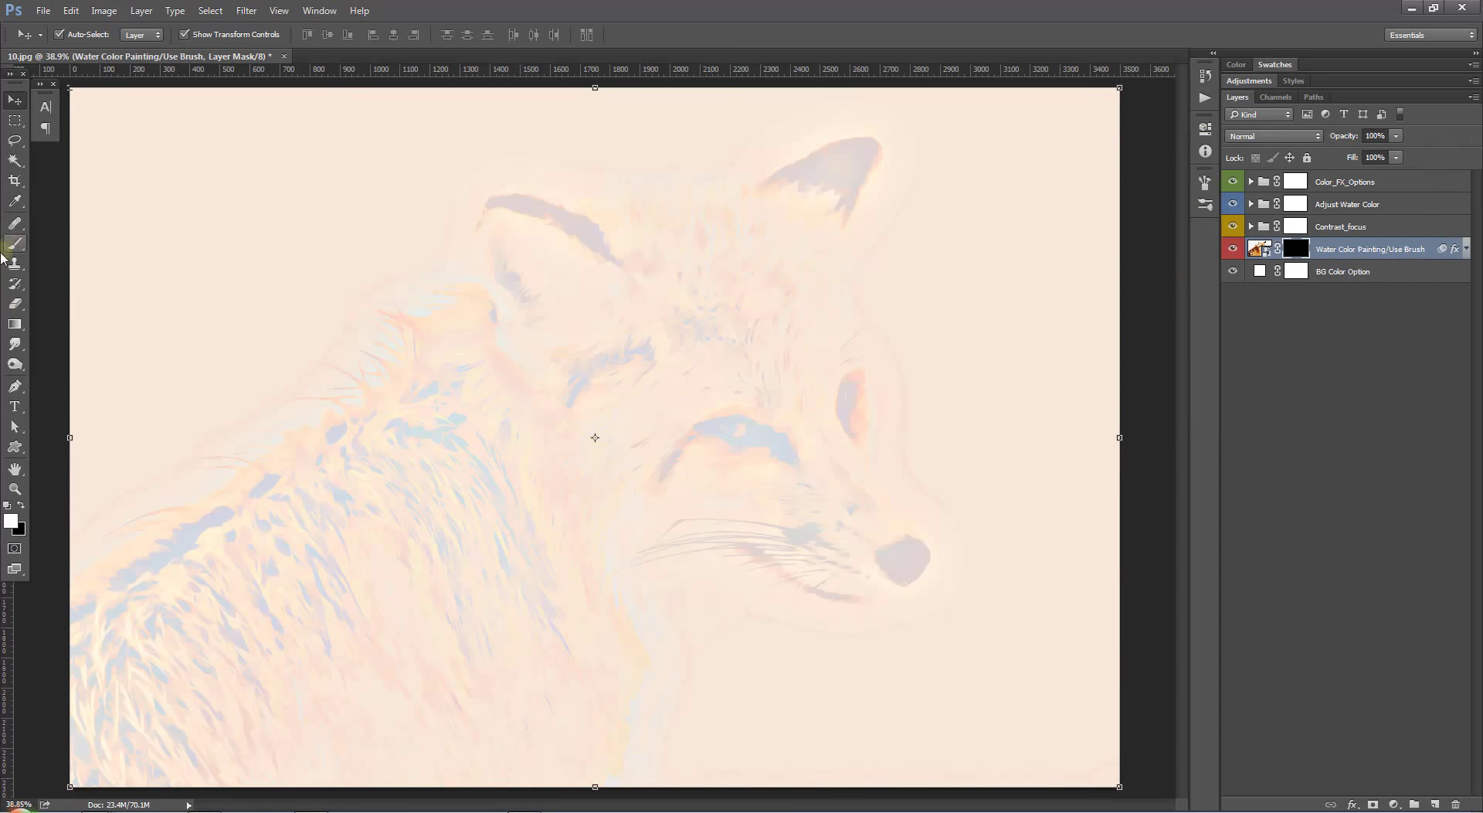
# Select the Brush tool at 100% opacity with a 1250 px splatter brush preset.
pyautogui.click(15, 243)
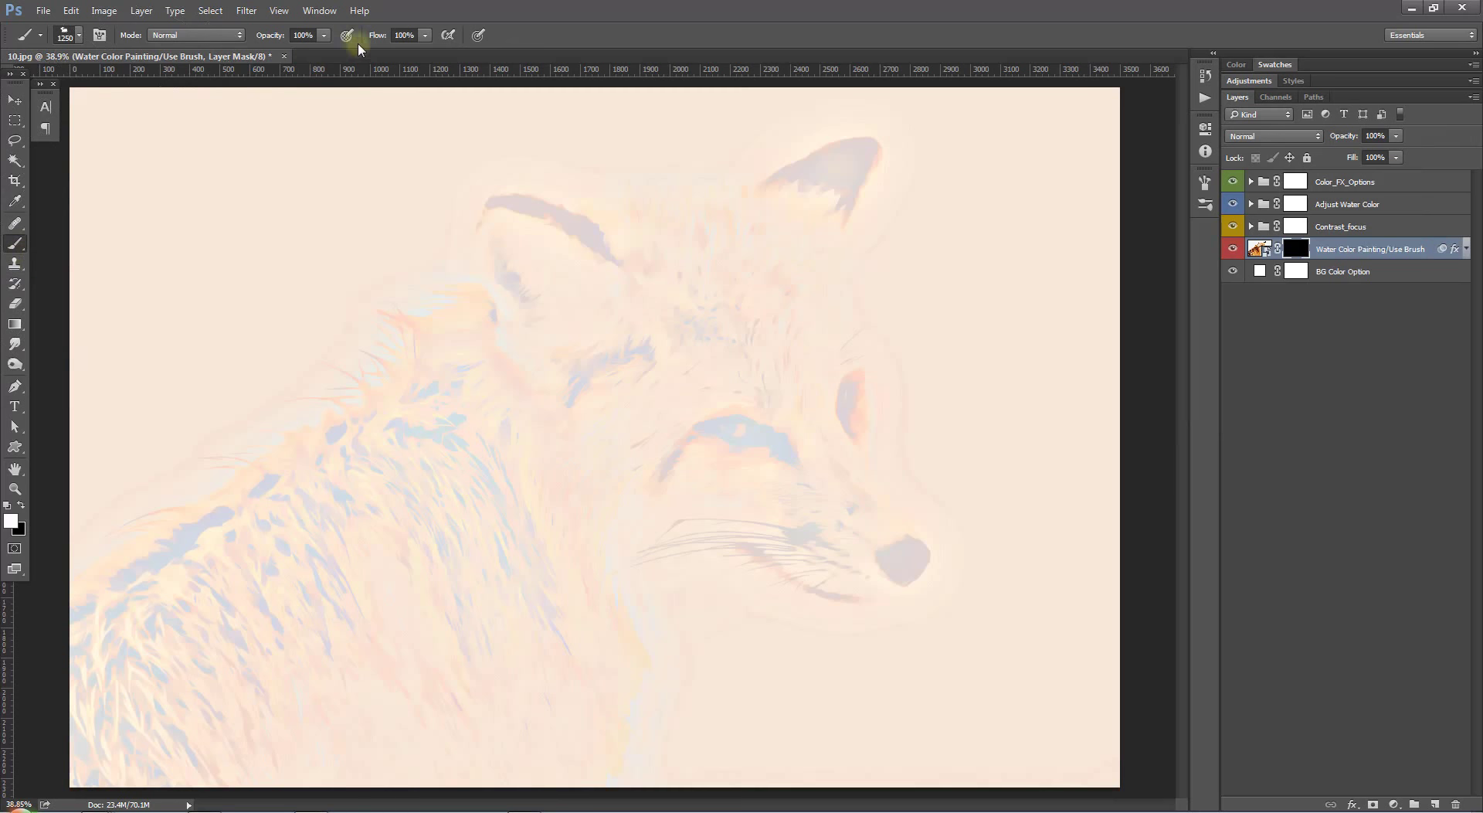
pyautogui.click(320, 36)
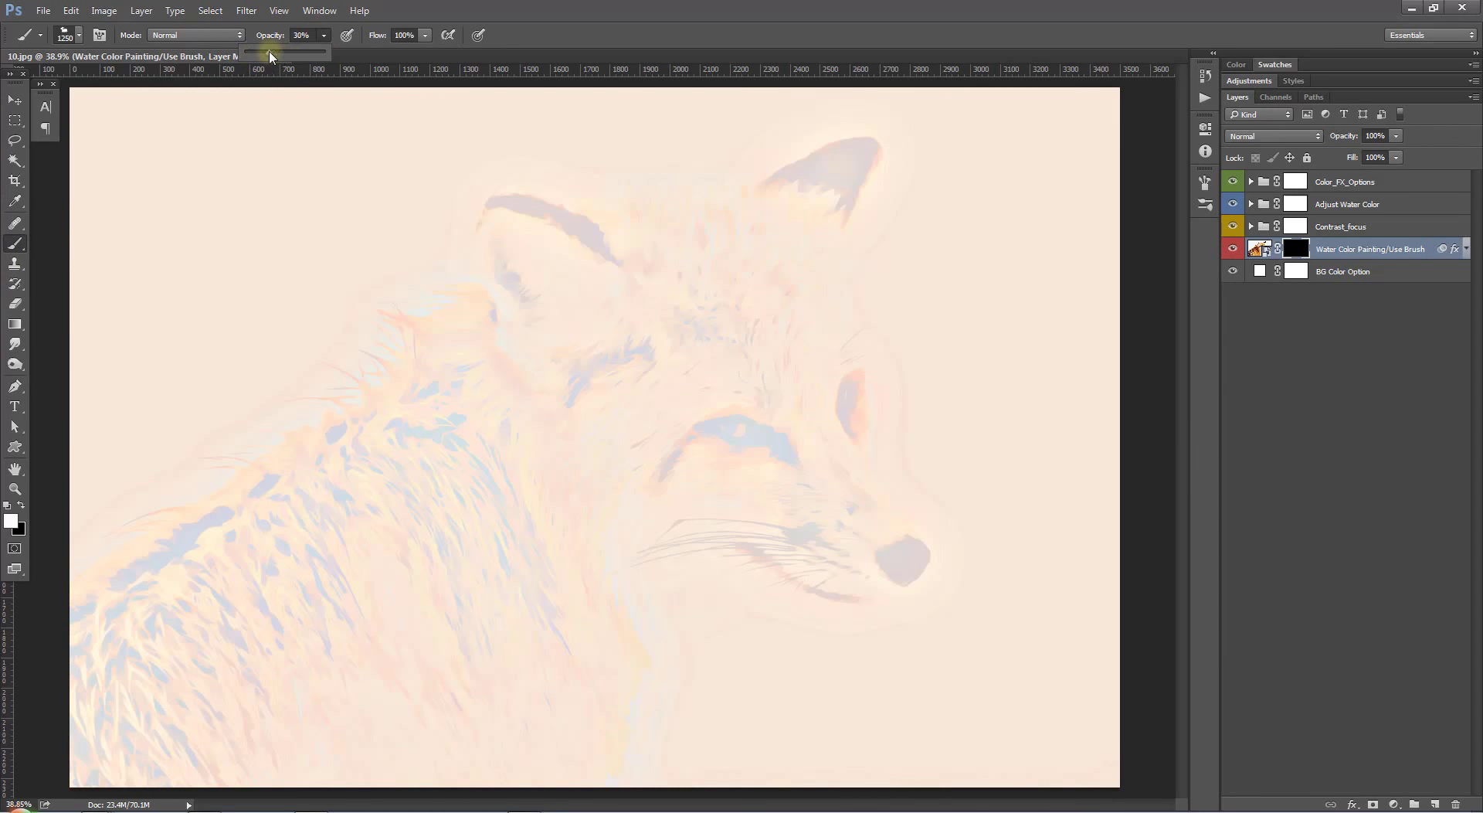
pyautogui.rightClick(465, 139)
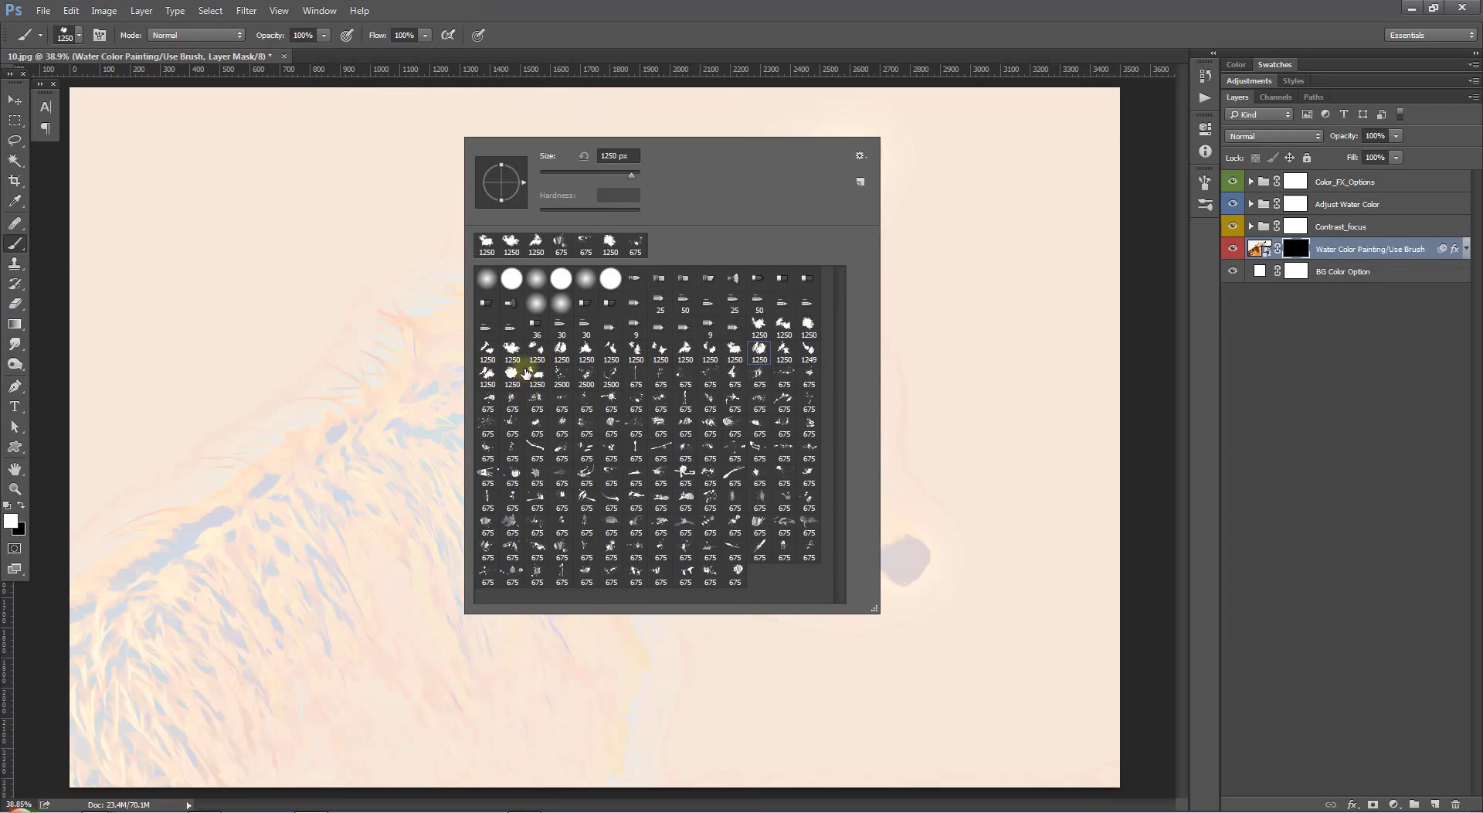
pyautogui.click(513, 373)
# Disable the watercolor layer mask to preview the full-colour painting, then re-enable it.
pyautogui.click(1381, 253)
pyautogui.rightClick(1299, 250)
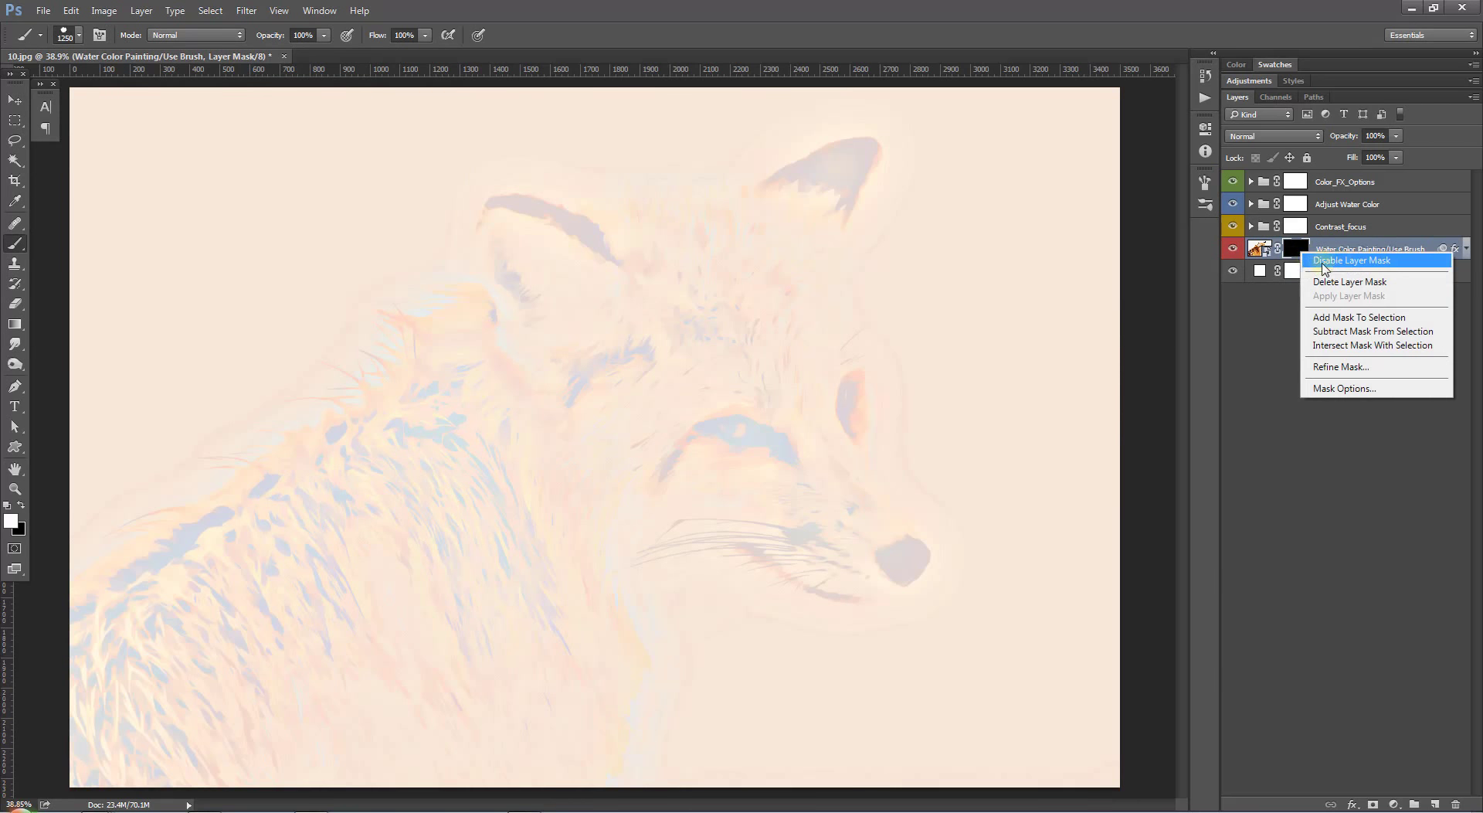
pyautogui.click(1327, 260)
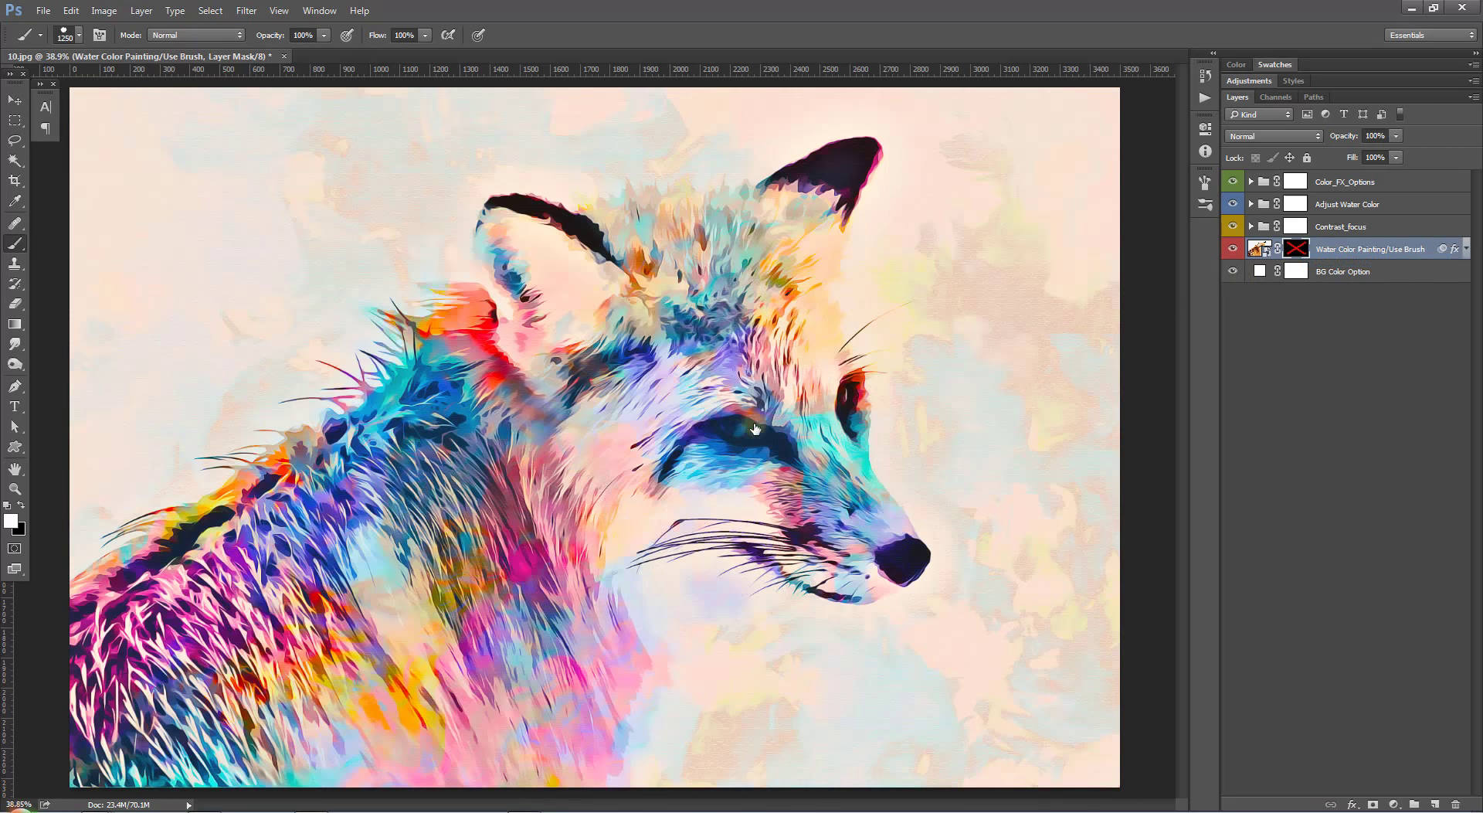
pyautogui.click(15, 99)
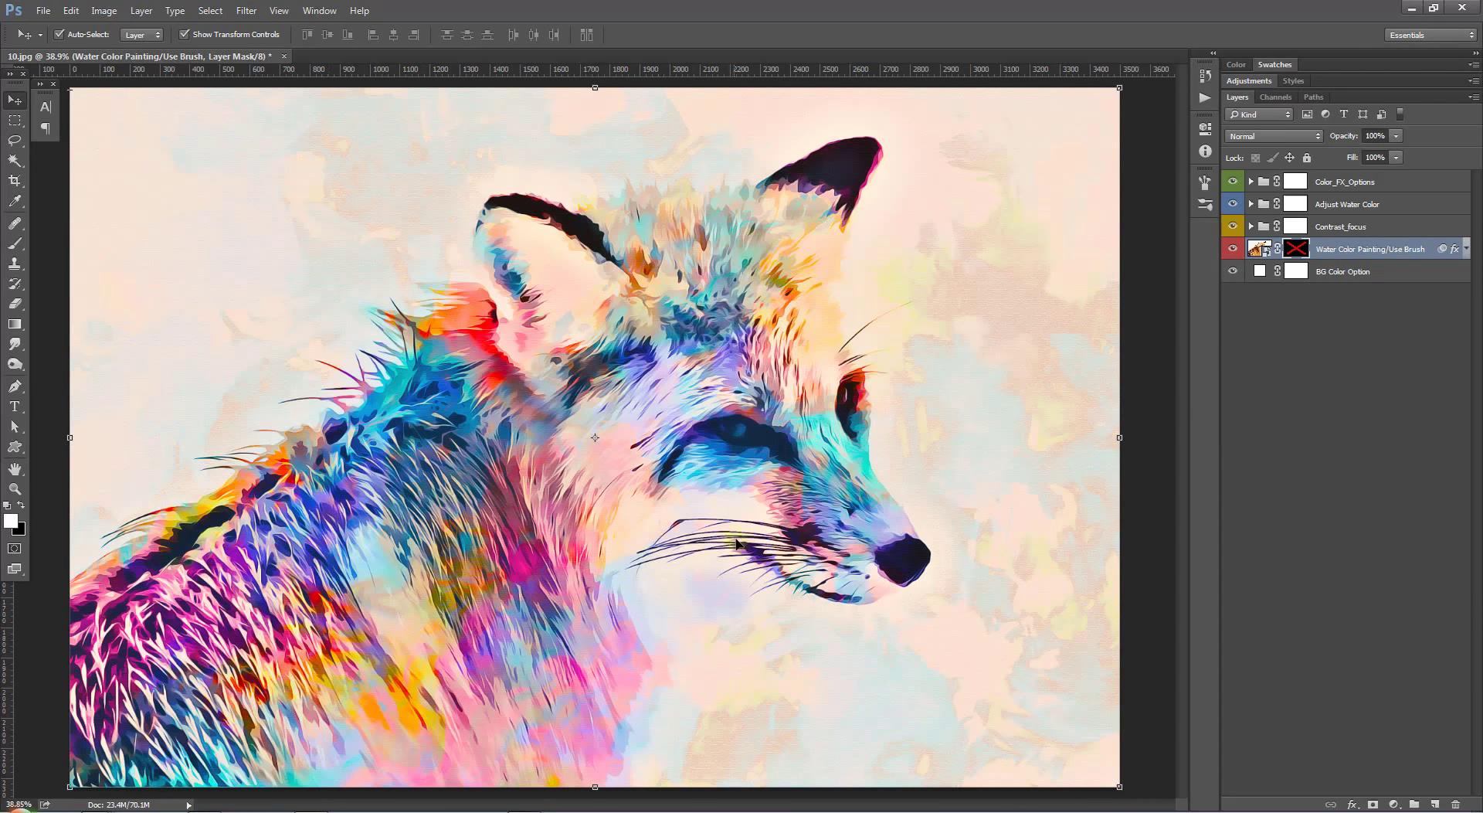
pyautogui.rightClick(1303, 253)
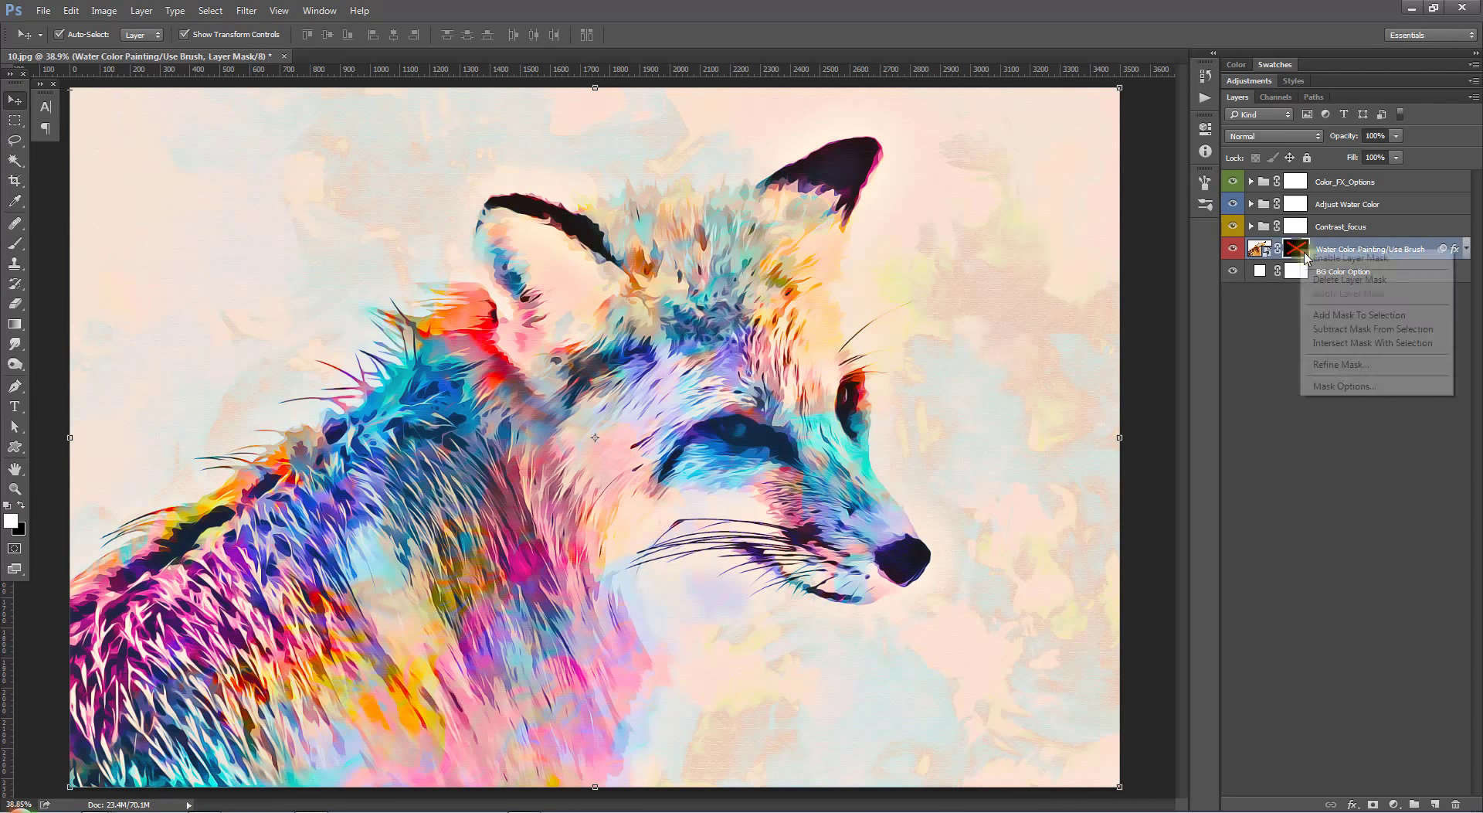
pyautogui.click(1329, 258)
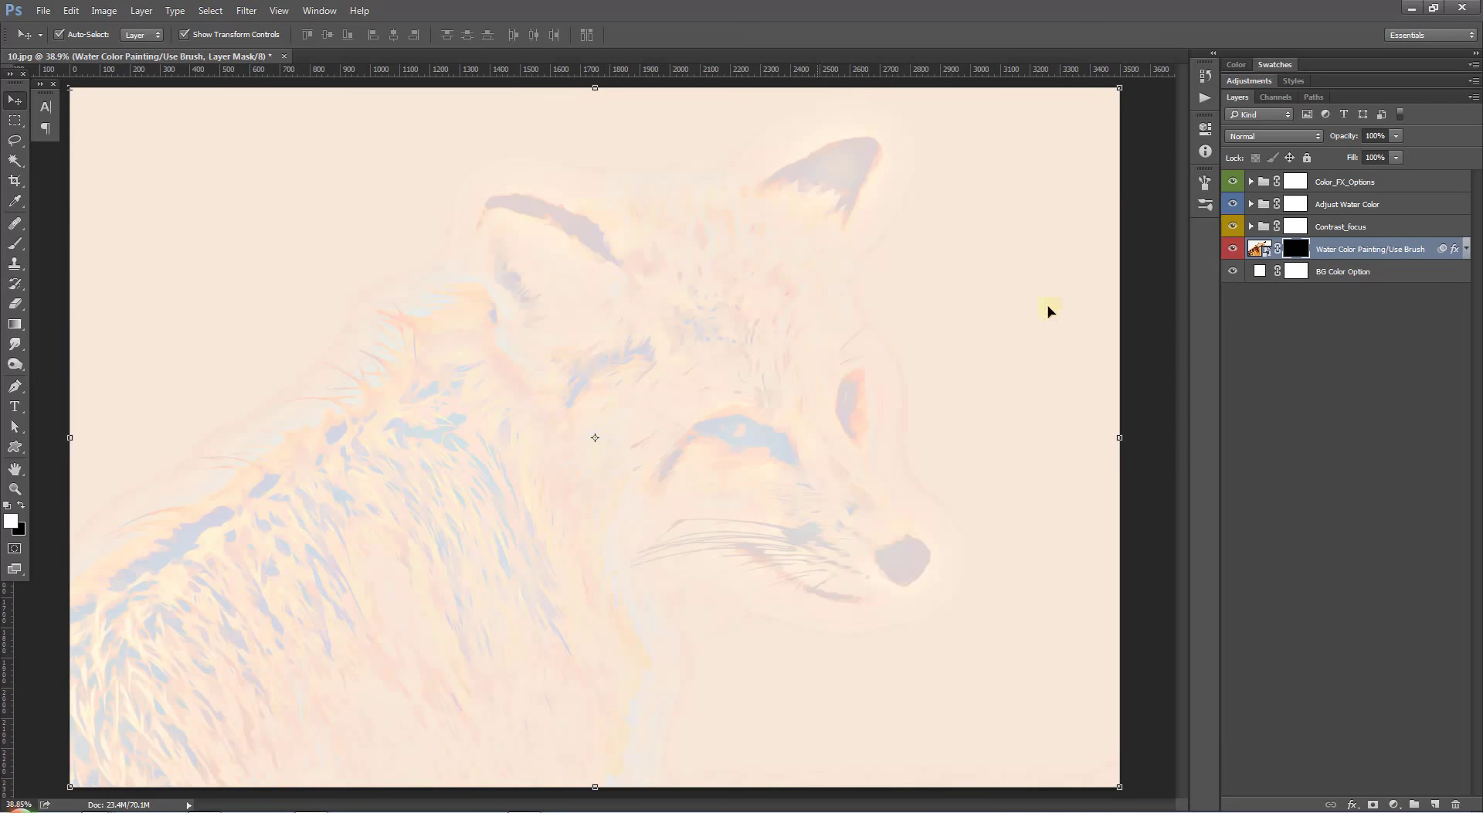
# Toggle the Contrast_focus group's visibility off and on, then target the watercolor mask.
pyautogui.click(1270, 228)
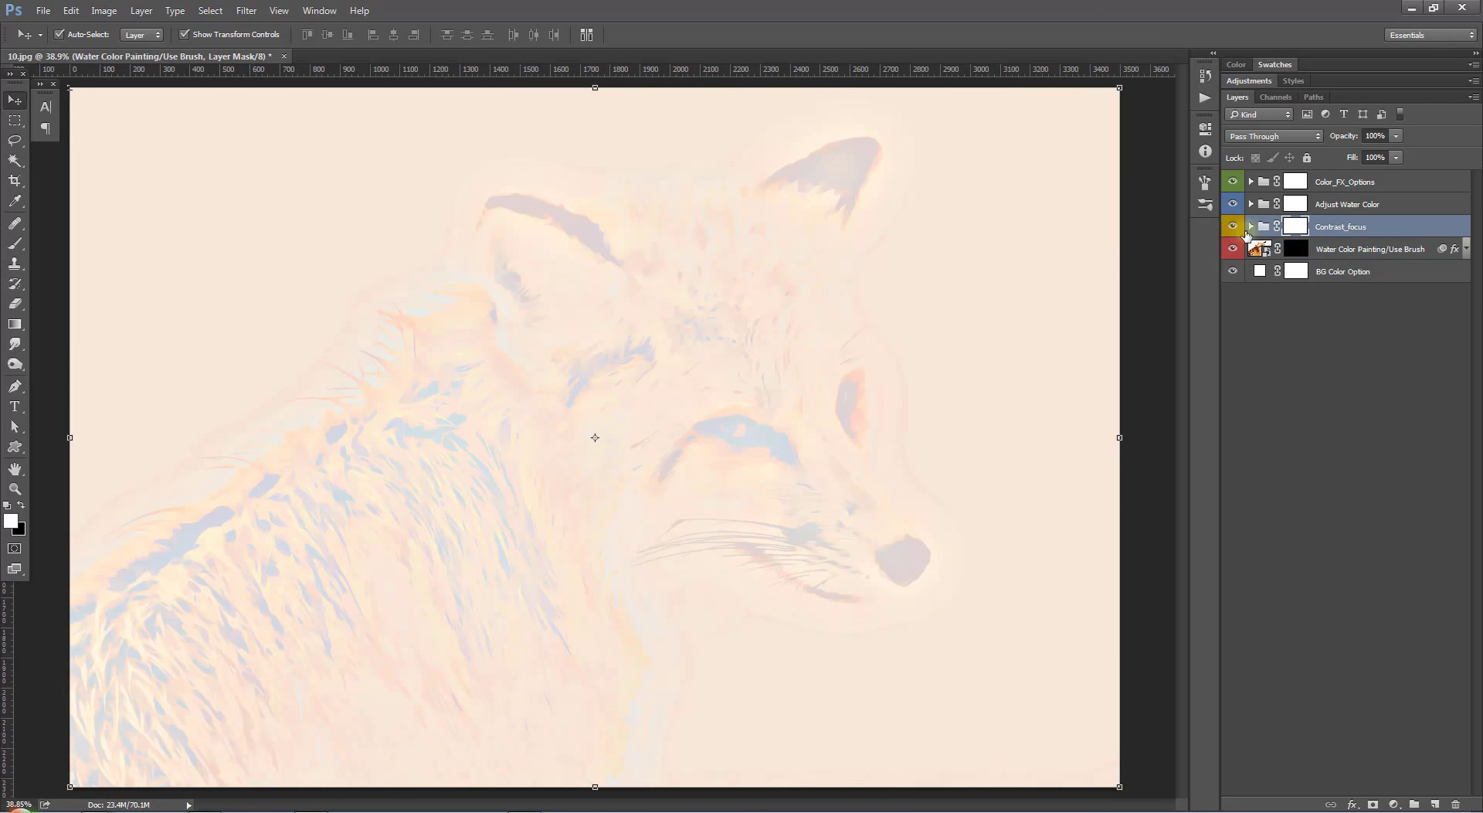
pyautogui.click(1233, 226)
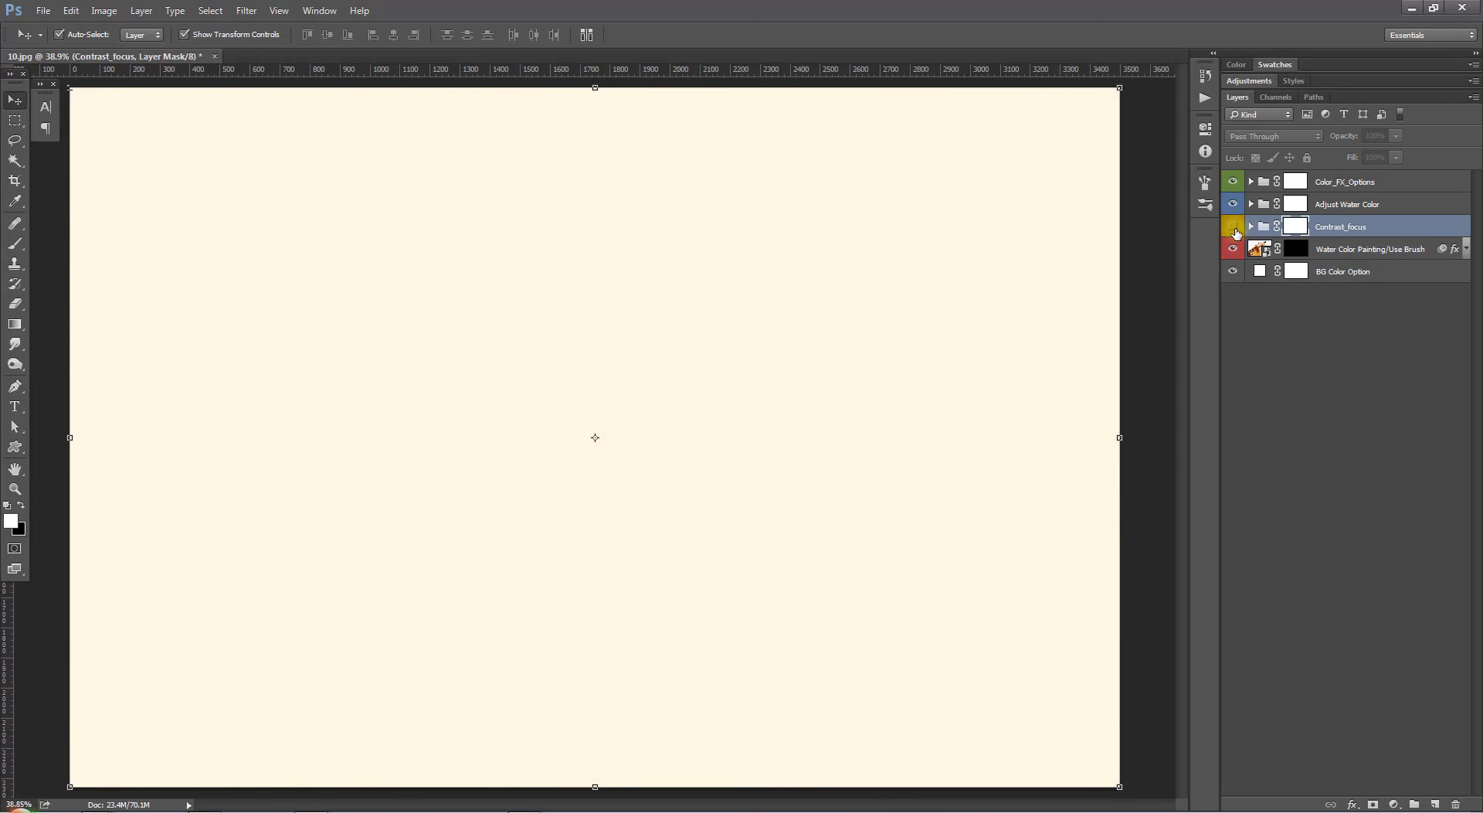
pyautogui.click(1233, 227)
pyautogui.click(1233, 226)
pyautogui.click(1294, 250)
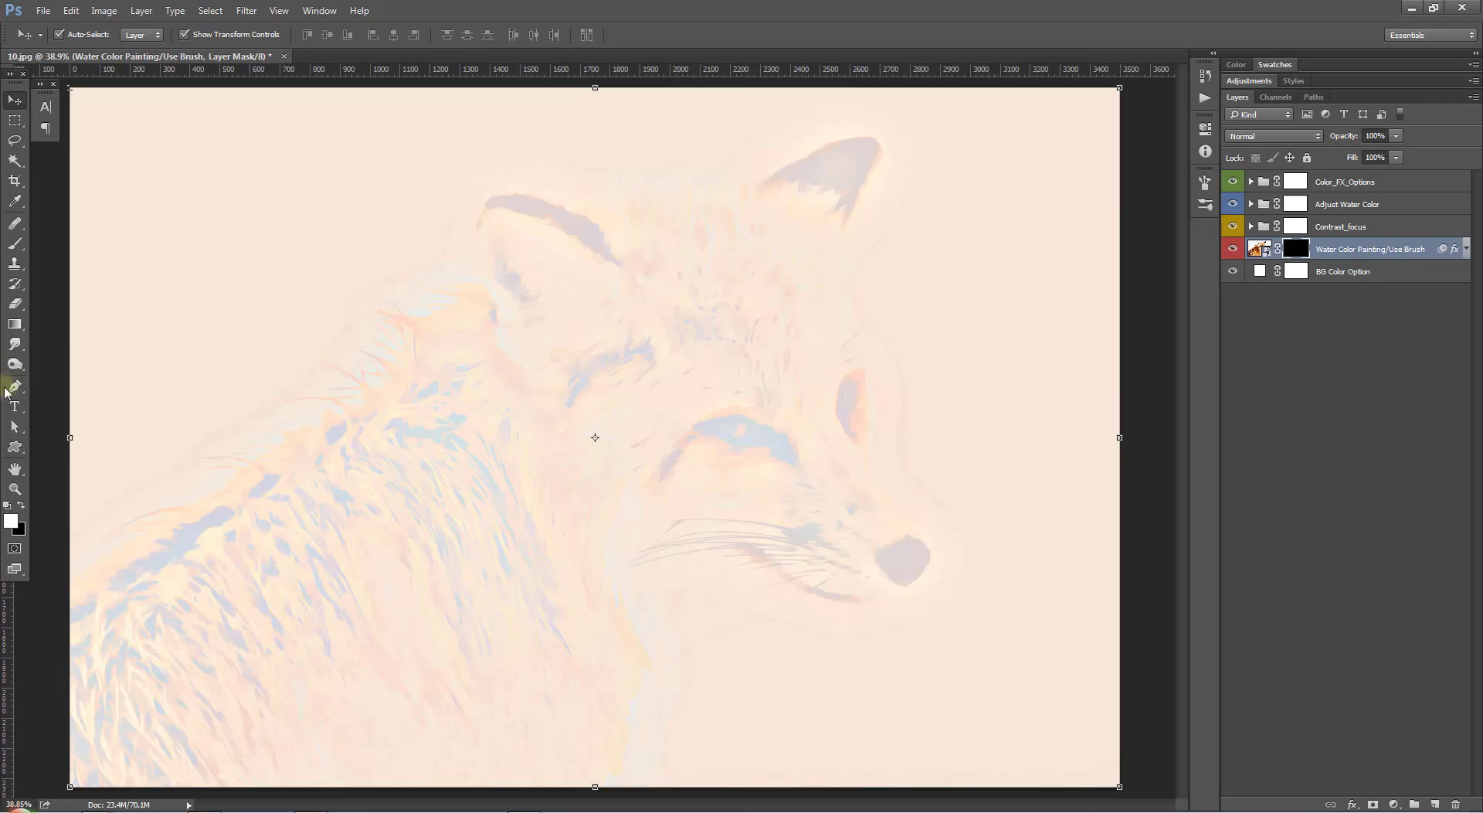
# Paint white on the mask with the Brush tool to reveal colour over the fox's face.
pyautogui.click(15, 243)
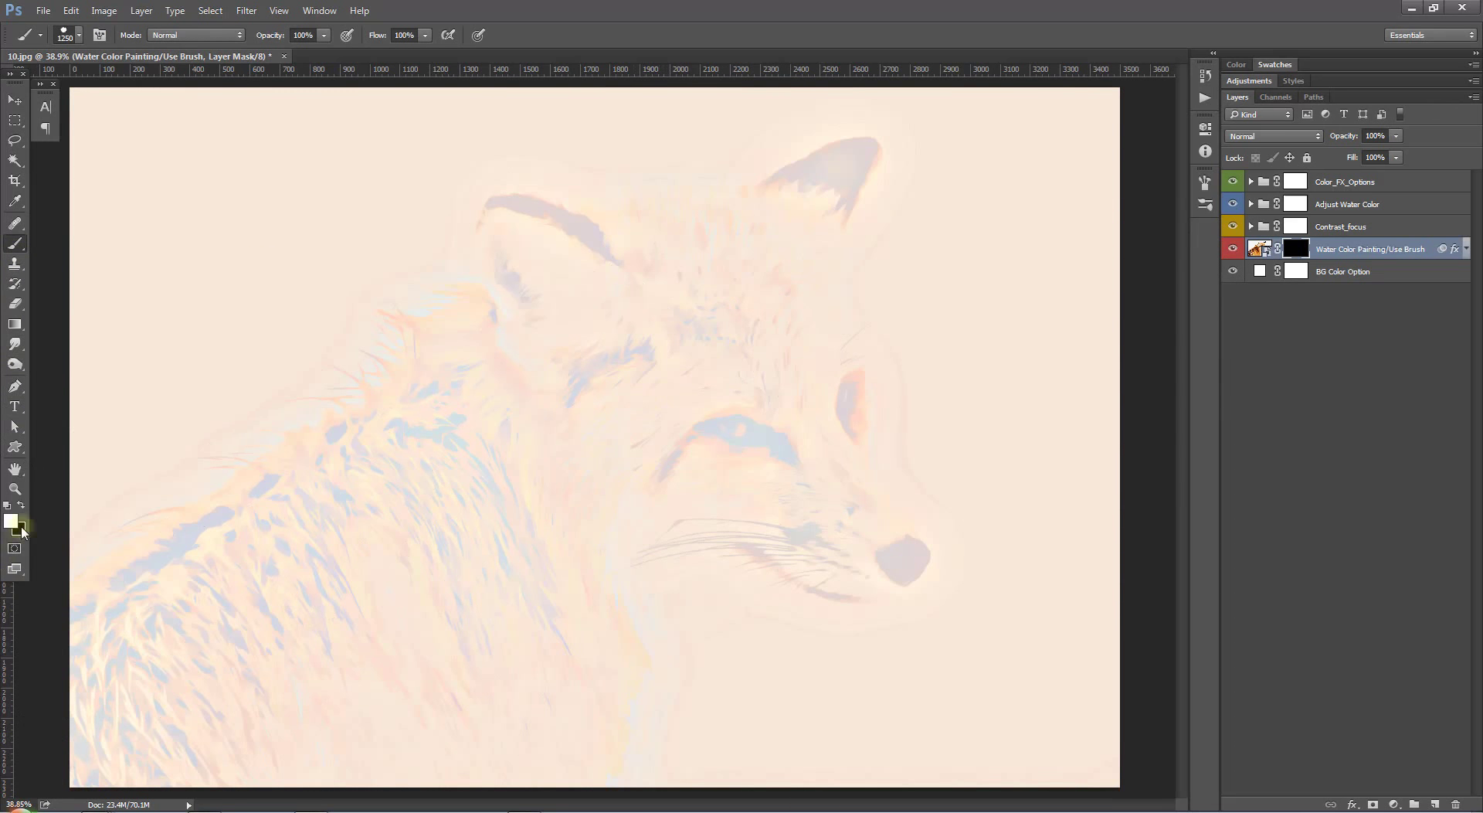
pyautogui.press('d')
pyautogui.click(637, 340)
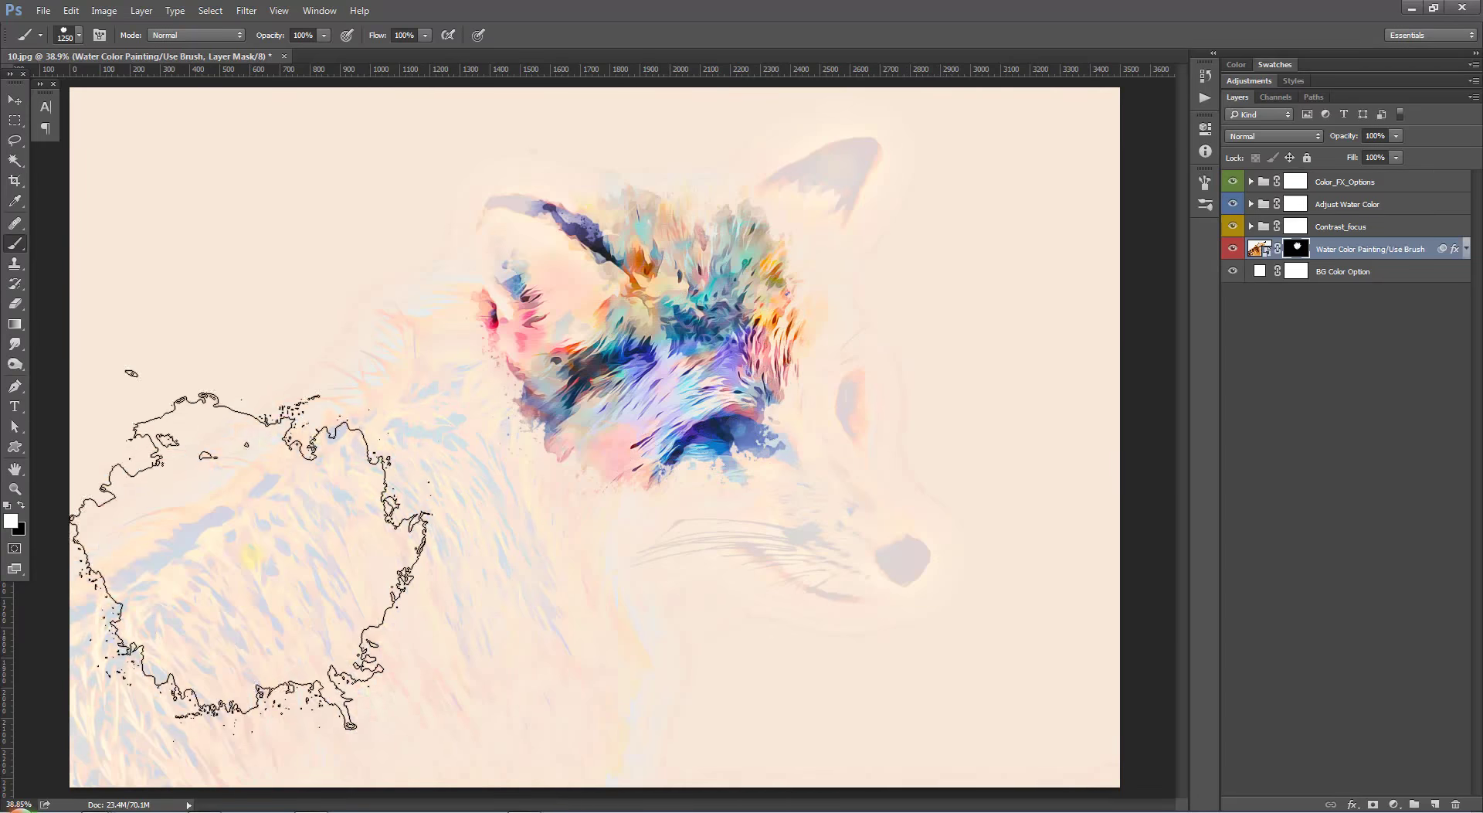
pyautogui.moveTo(171, 518)
pyautogui.mouseDown()
pyautogui.moveTo(827, 533)
pyautogui.moveTo(977, 554)
pyautogui.moveTo(686, 267)
pyautogui.moveTo(776, 209)
pyautogui.moveTo(494, 379)
pyautogui.moveTo(444, 637)
pyautogui.moveTo(422, 542)
pyautogui.moveTo(678, 664)
pyautogui.moveTo(556, 630)
pyautogui.moveTo(595, 560)
pyautogui.moveTo(408, 453)
pyautogui.moveTo(645, 630)
pyautogui.moveTo(680, 579)
pyautogui.moveTo(711, 432)
pyautogui.moveTo(907, 448)
pyautogui.mouseUp()
# Try splatter brush presets, from 2558 px, settling on a 675 px splatter brush.
pyautogui.click(734, 698)
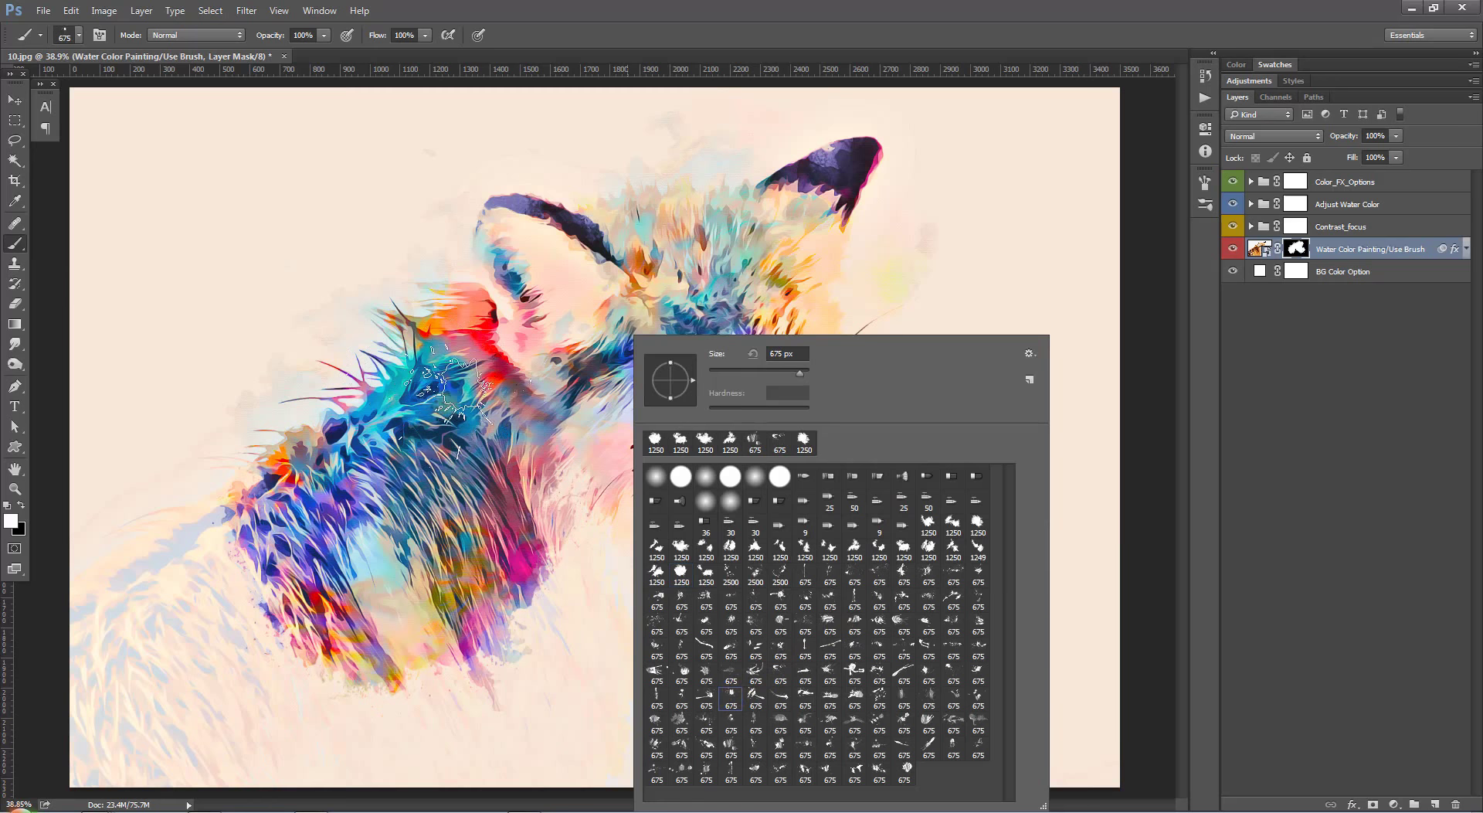
pyautogui.click(574, 563)
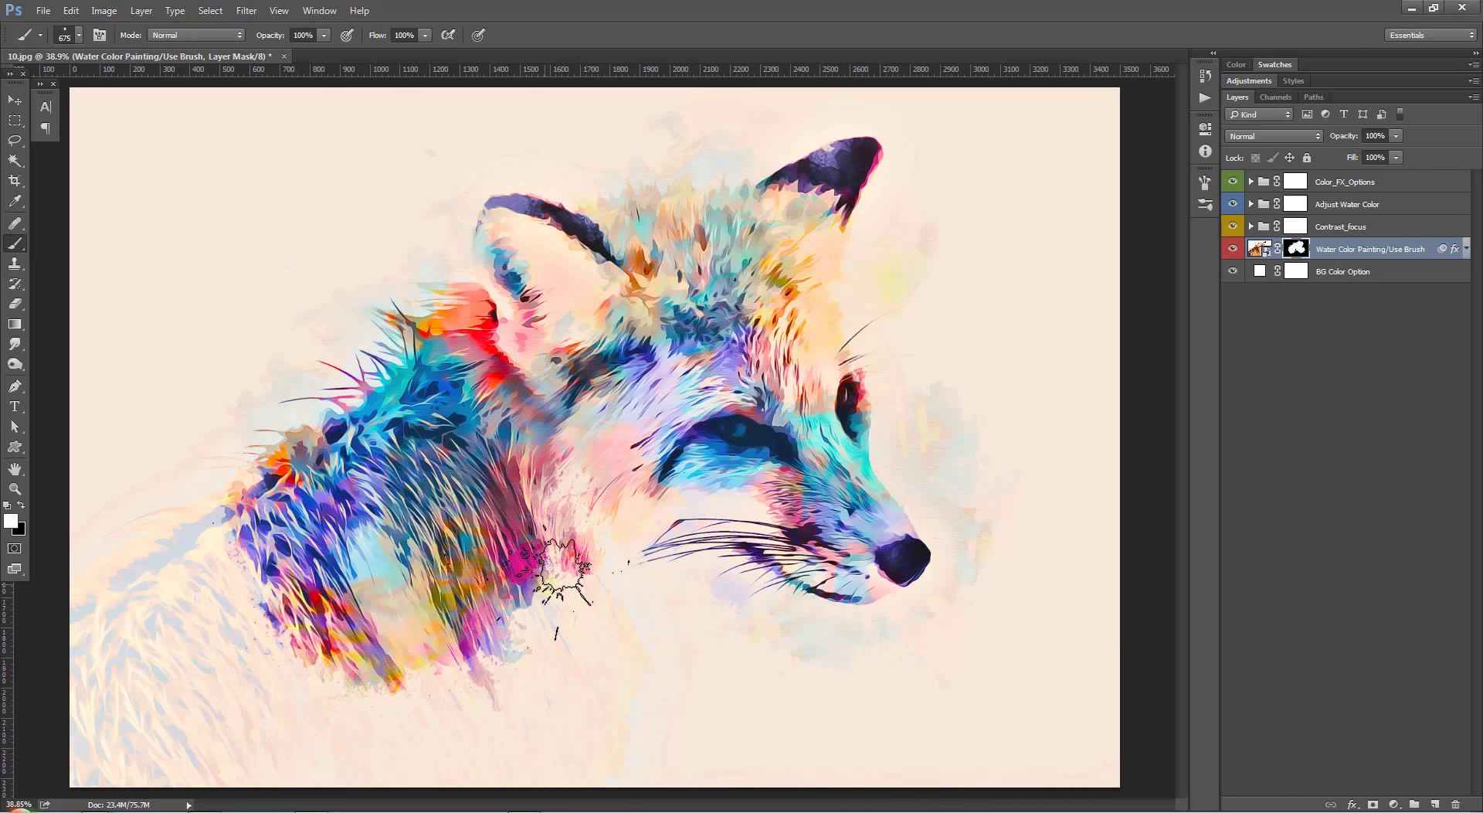
pyautogui.rightClick(669, 441)
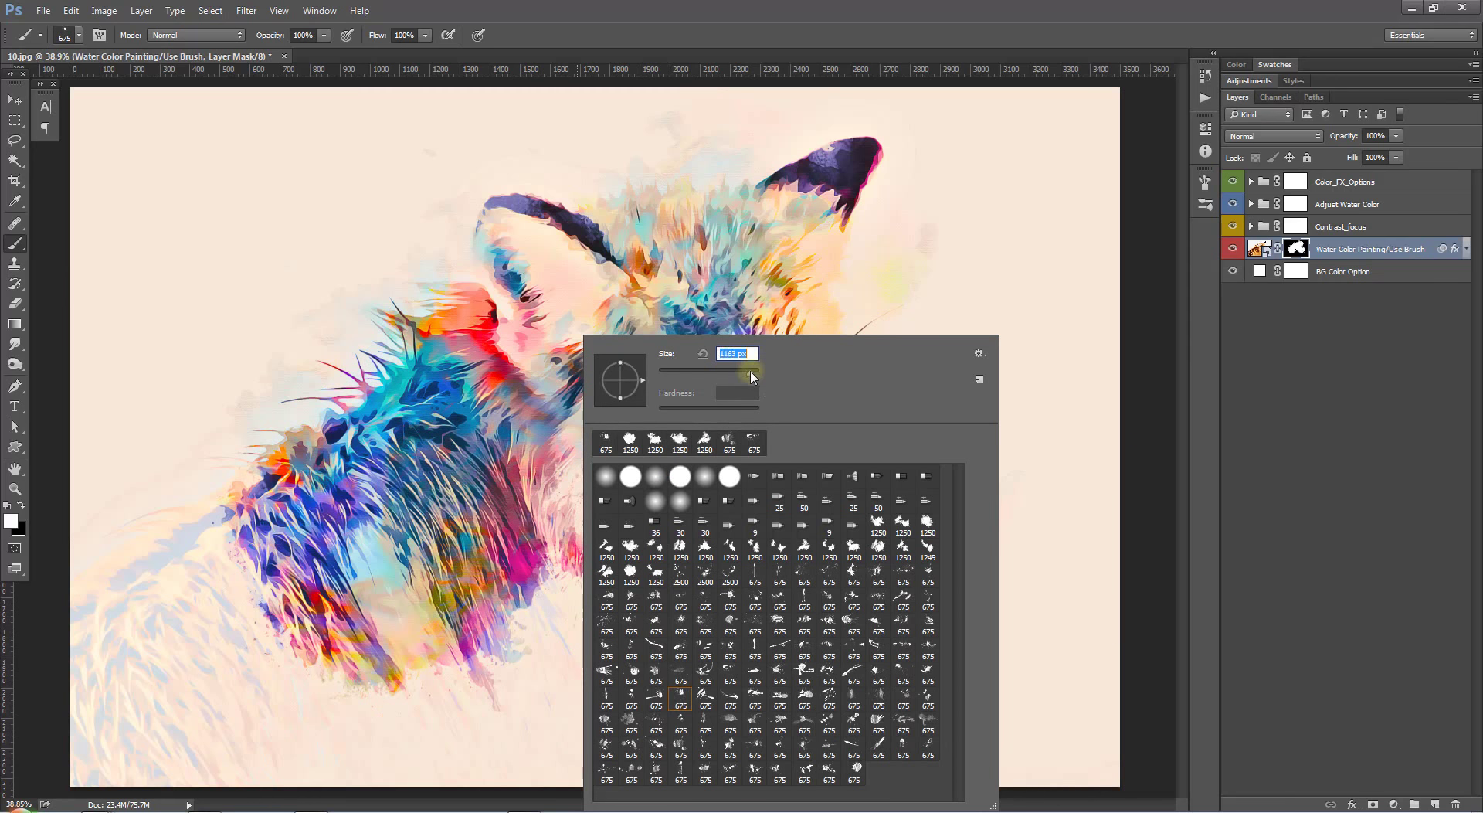
pyautogui.click(479, 556)
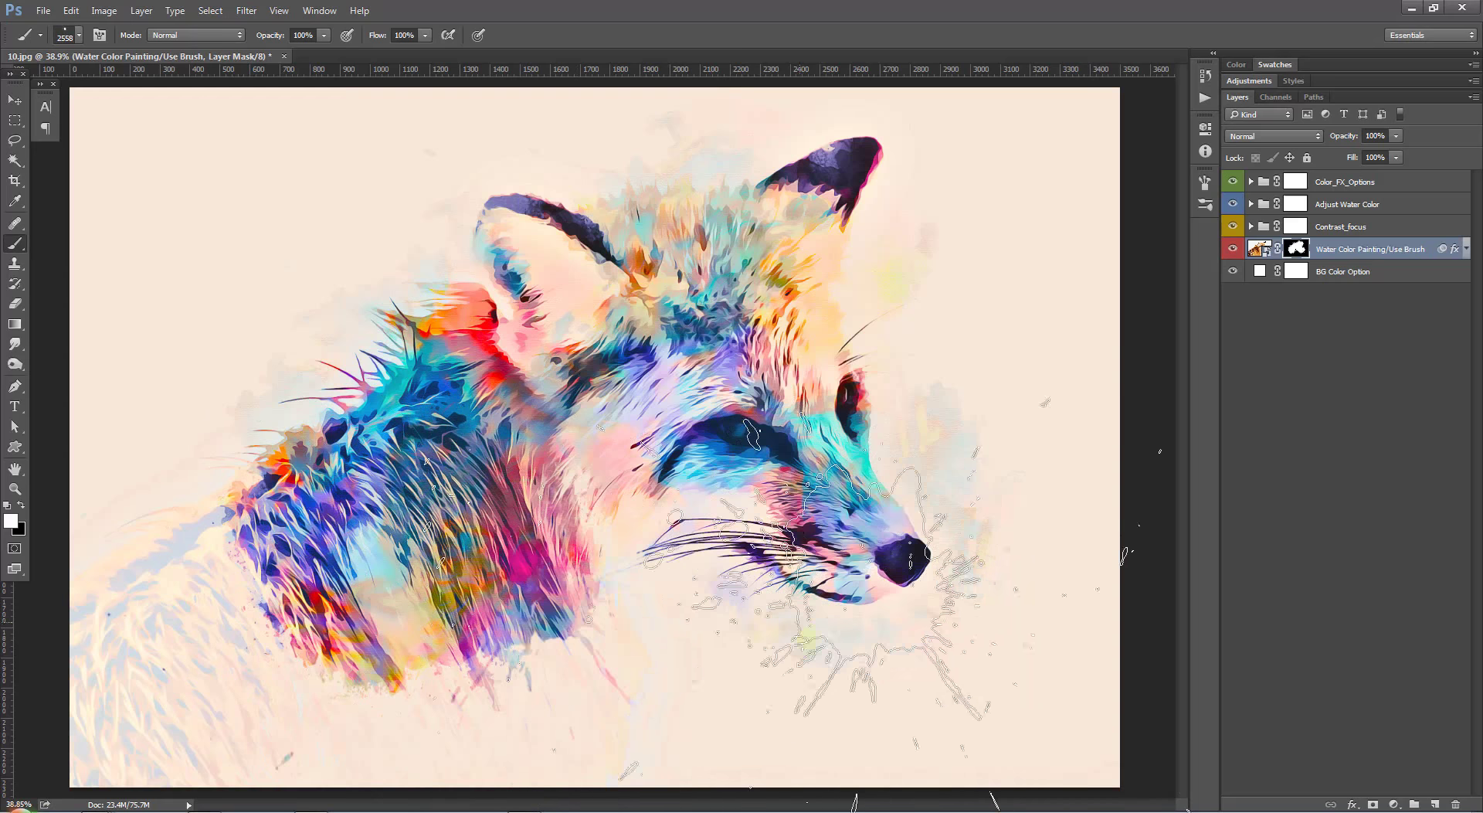
pyautogui.rightClick(540, 433)
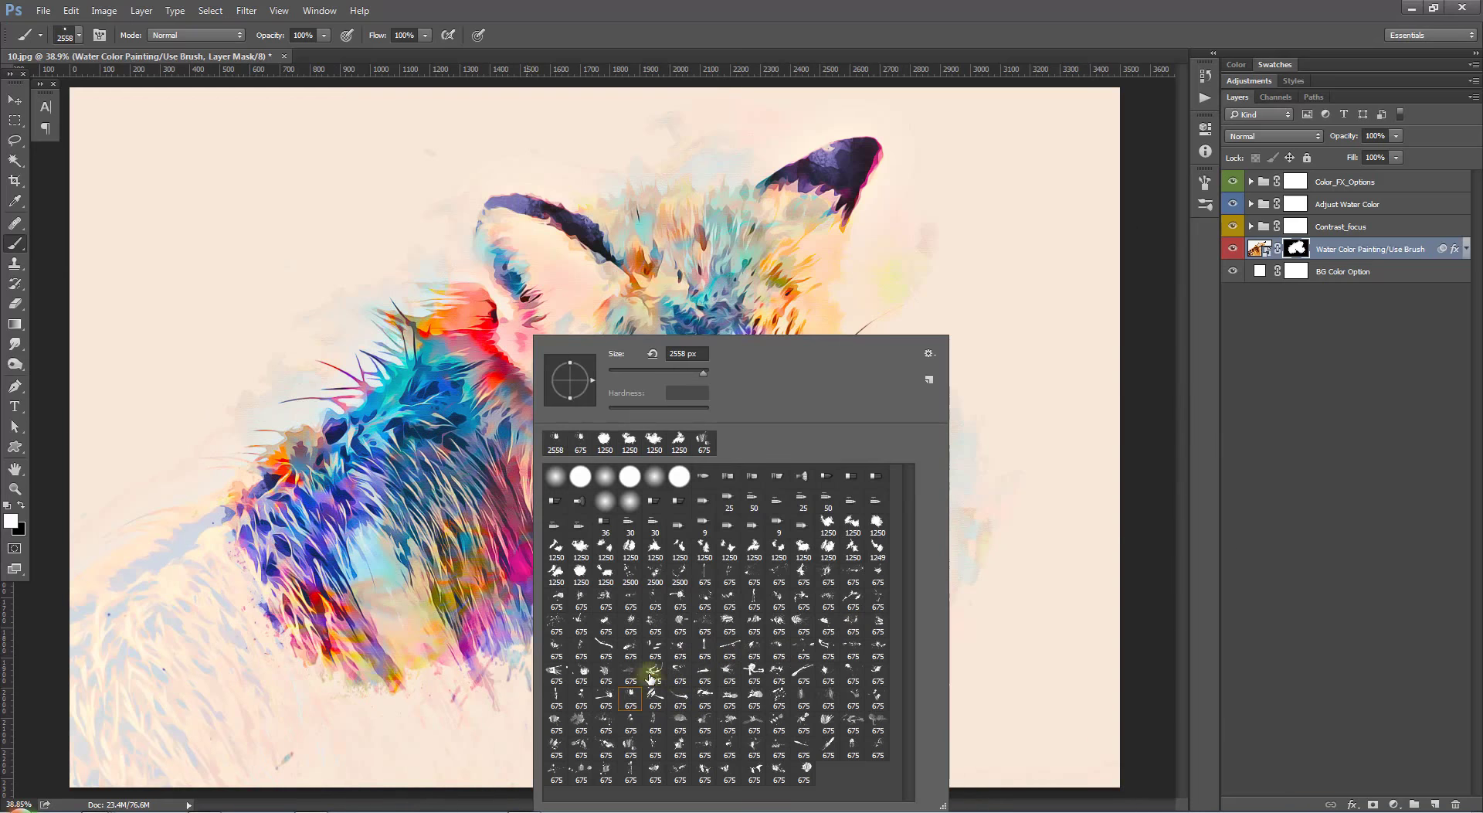
pyautogui.click(581, 624)
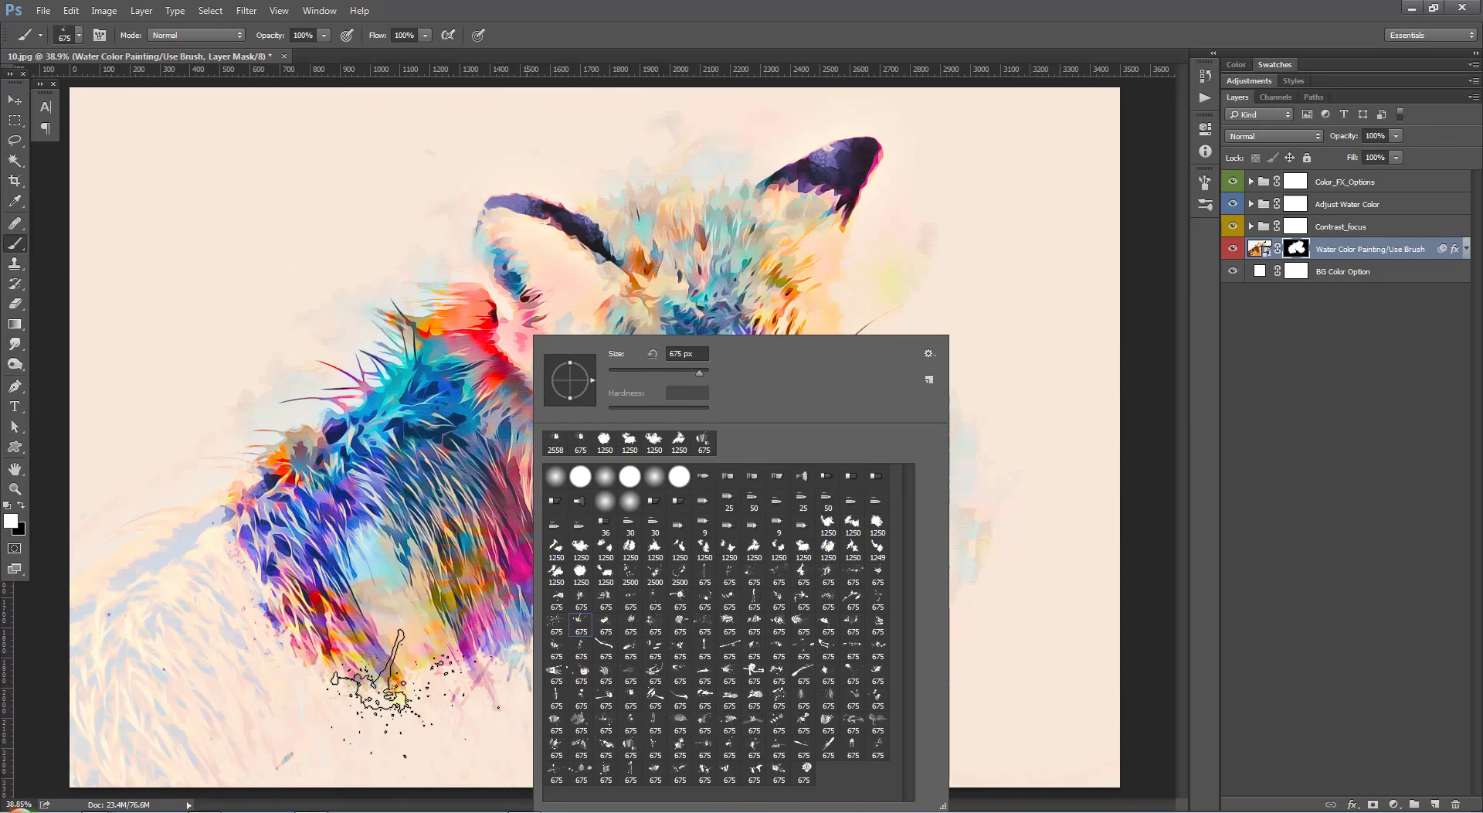
pyautogui.click(378, 676)
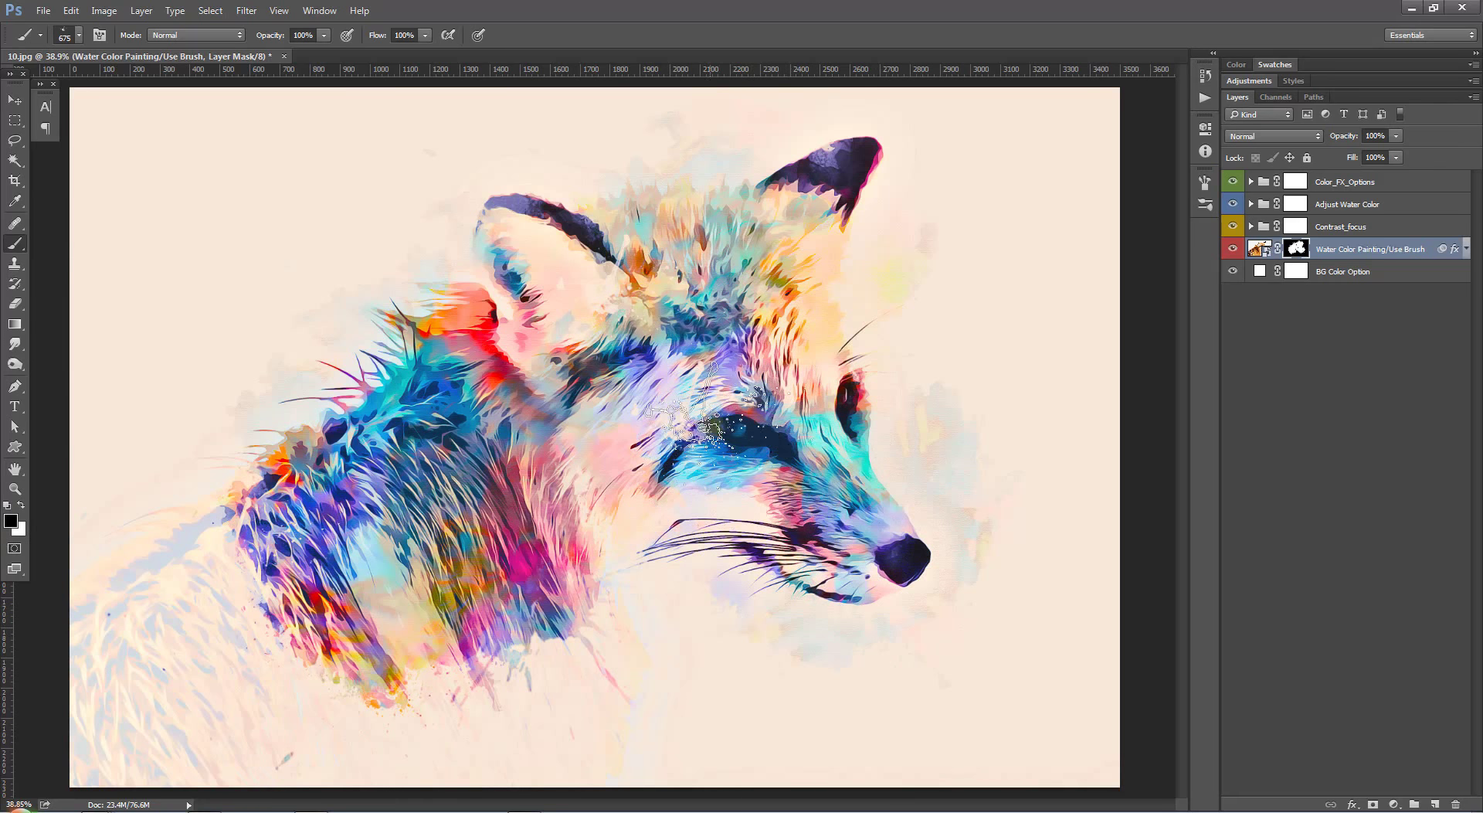
# Choose a different splatter brush and reveal splatter-edged colour on the fox's neck.
pyautogui.rightClick(720, 336)
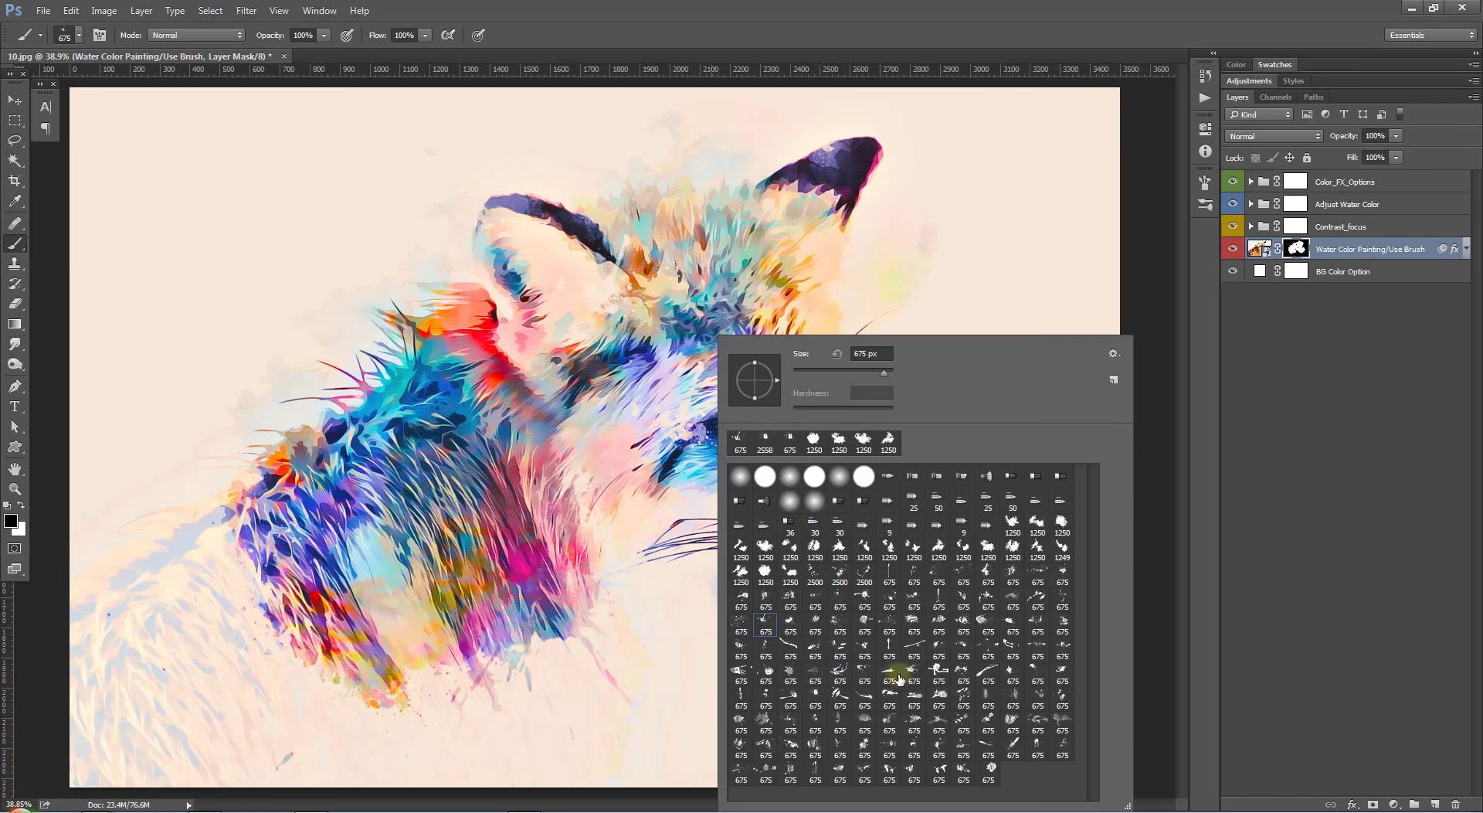
pyautogui.click(962, 578)
pyautogui.click(545, 467)
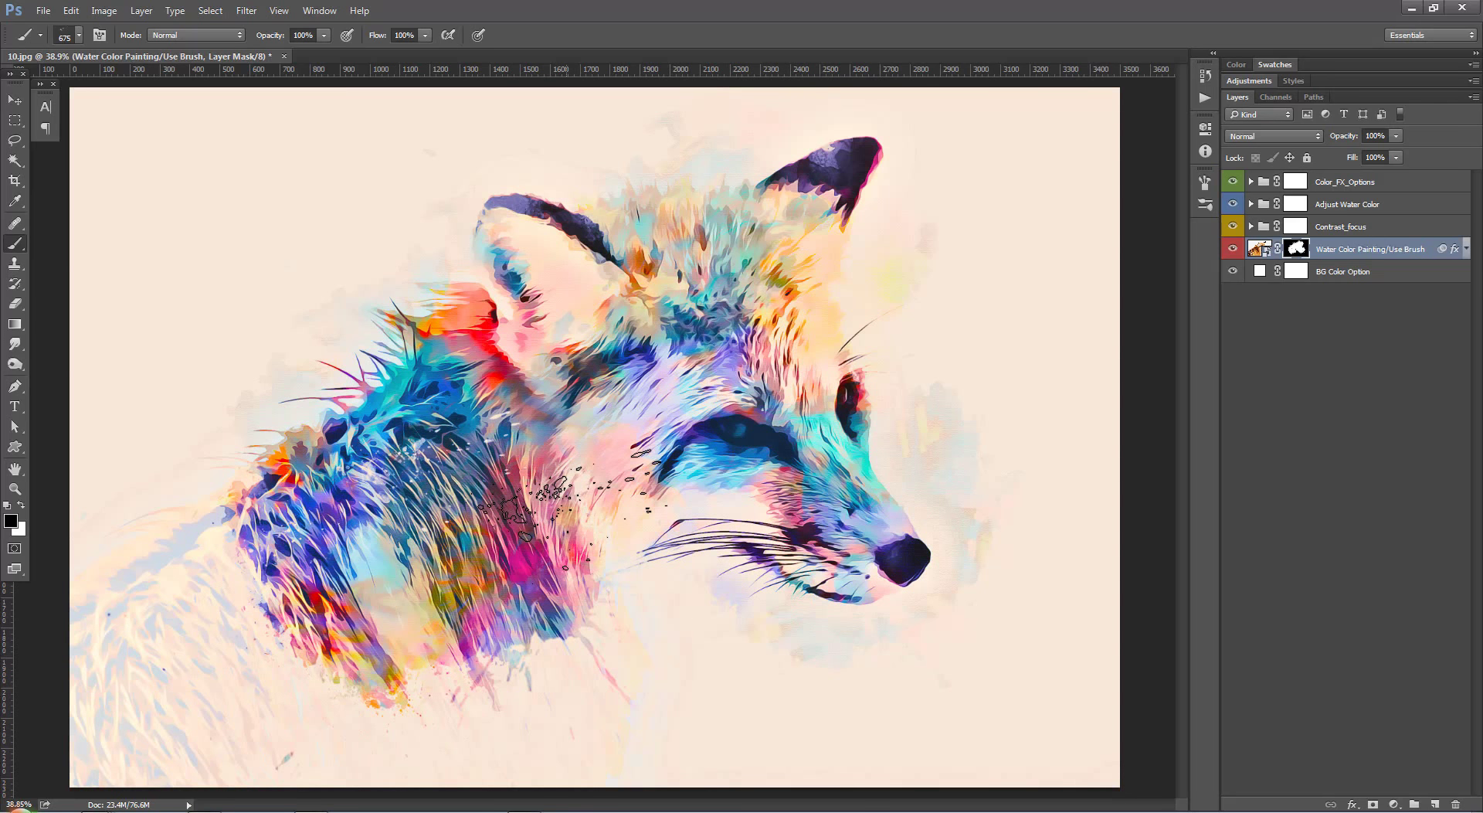
pyautogui.moveTo(541, 502); pyautogui.dragTo(587, 525)
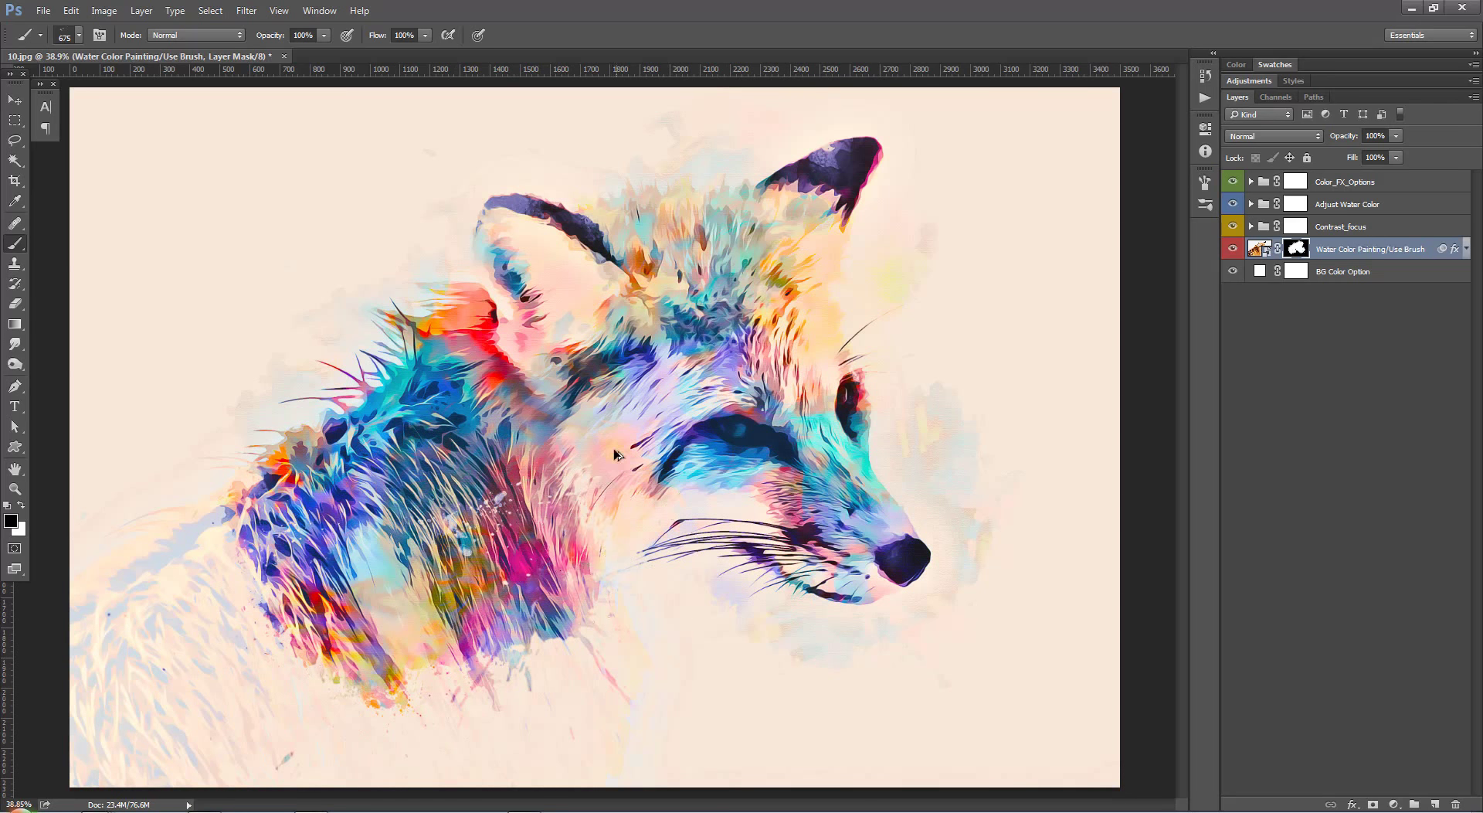
# Pick another splatter preset, undo a stray neck mark, and dab splatter onto the snout.
pyautogui.rightClick(626, 339)
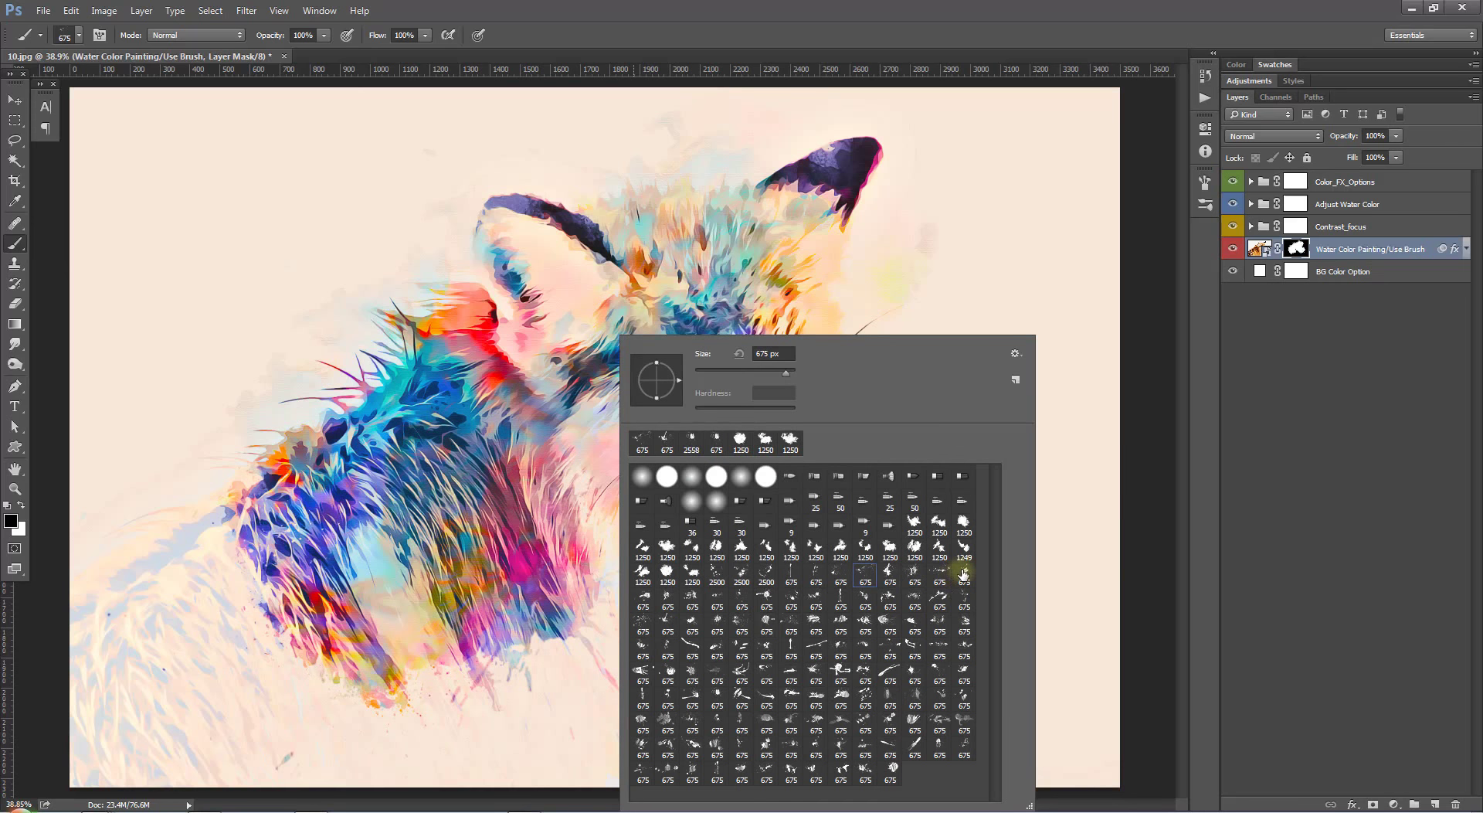
pyautogui.click(464, 468)
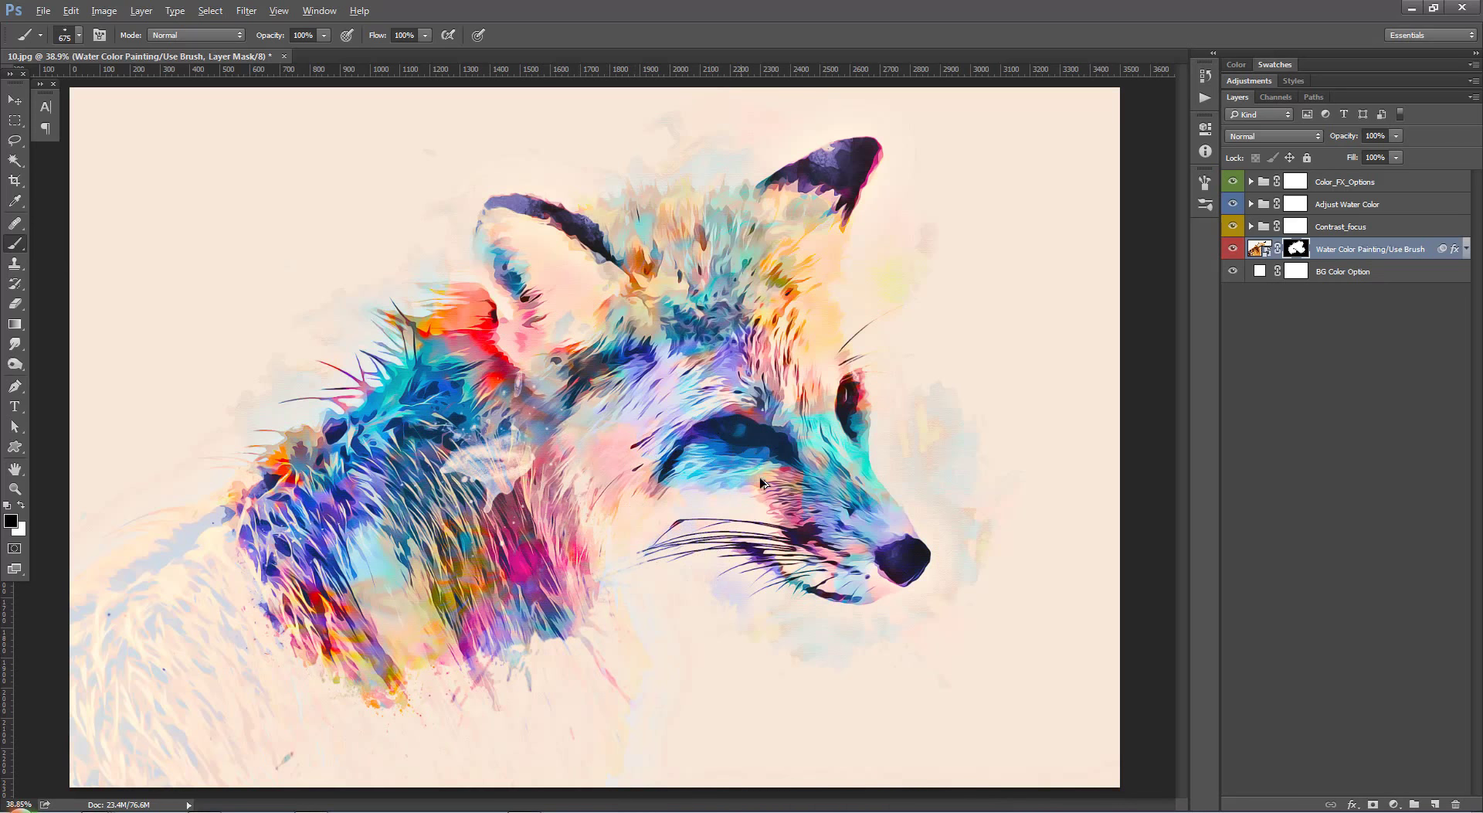
pyautogui.rightClick(936, 603)
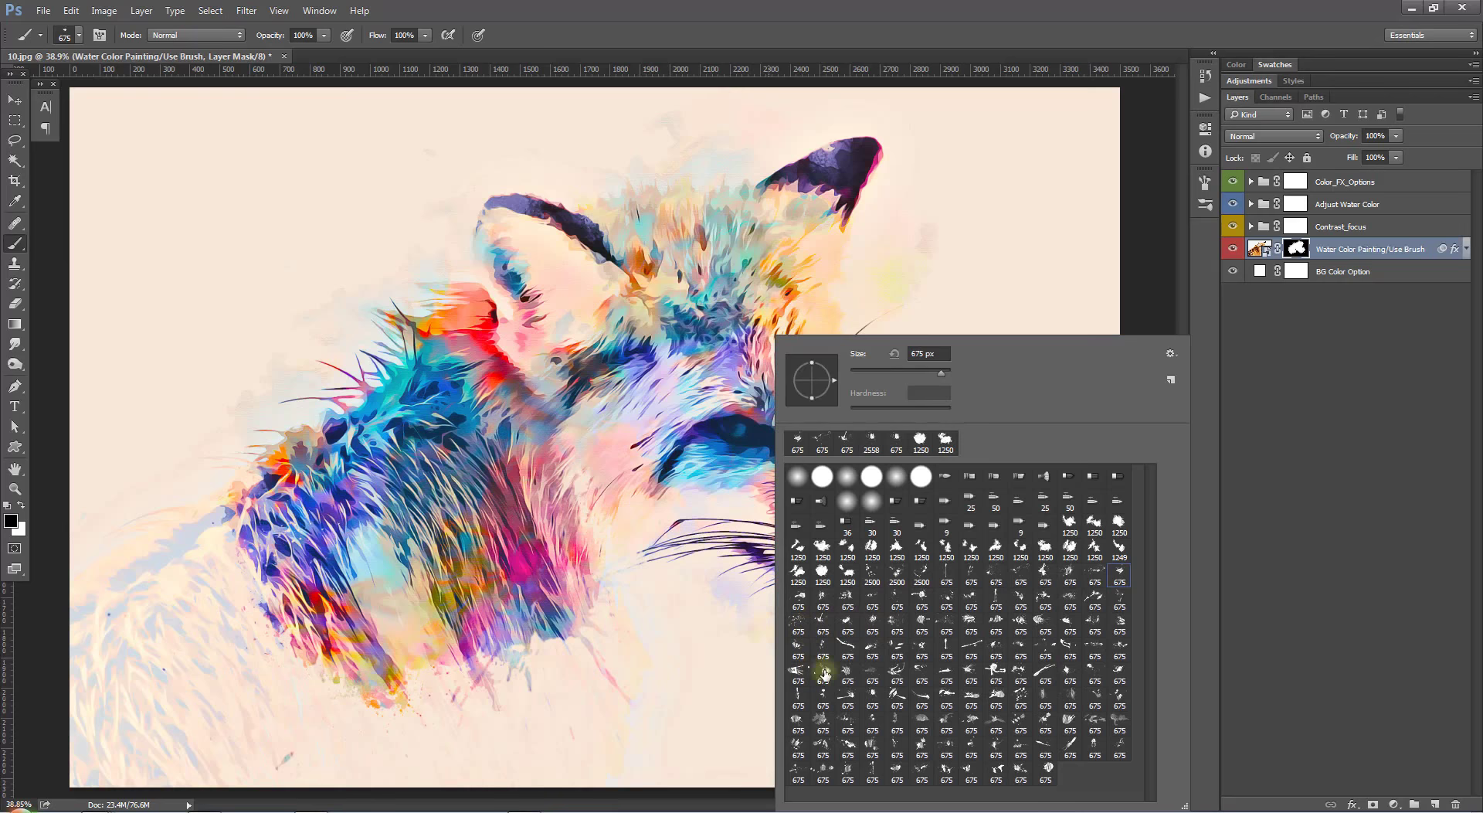
pyautogui.click(533, 440)
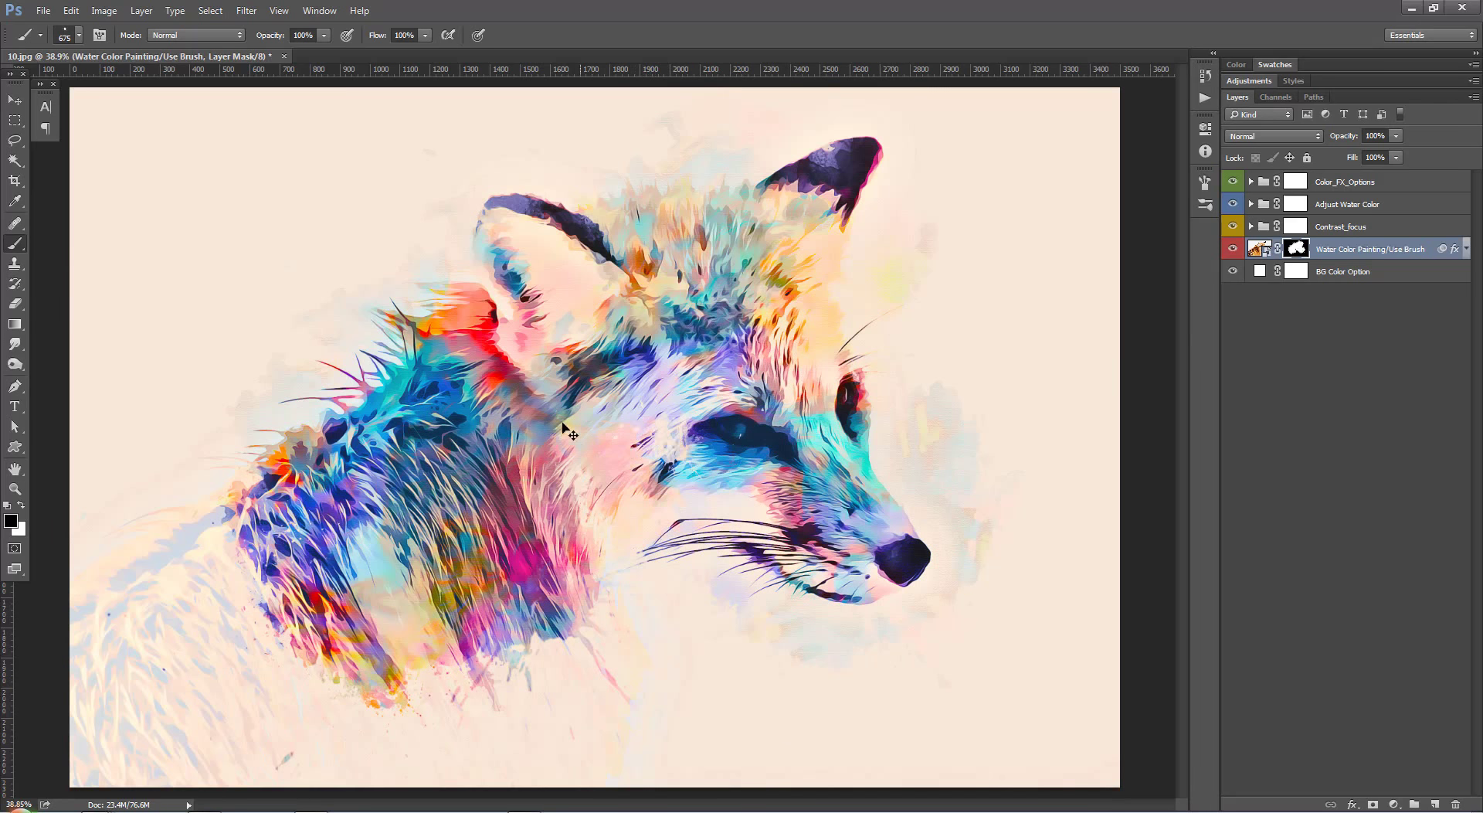
pyautogui.click(448, 452)
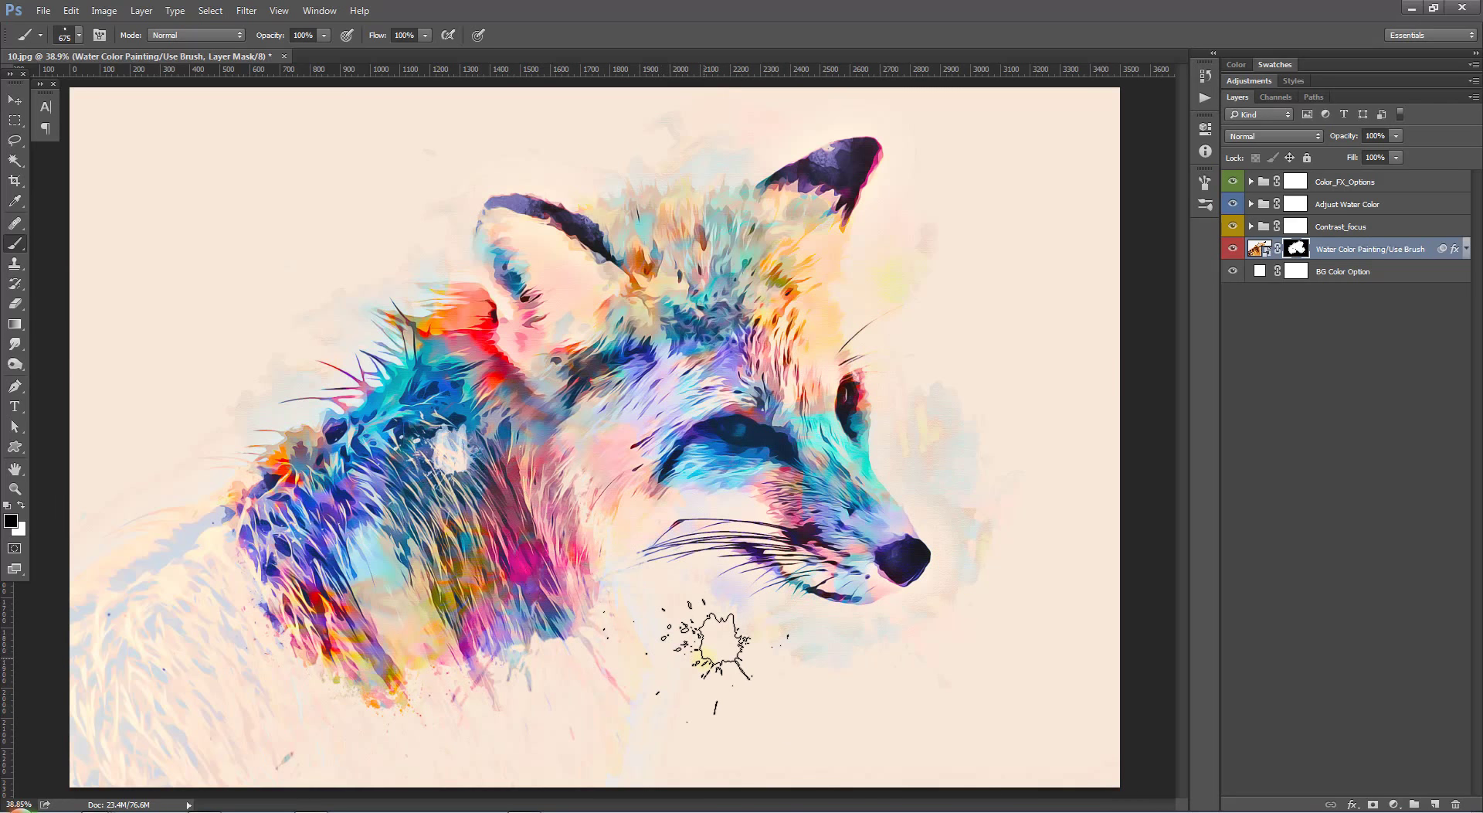
pyautogui.hotkey('ctrl', 'z')
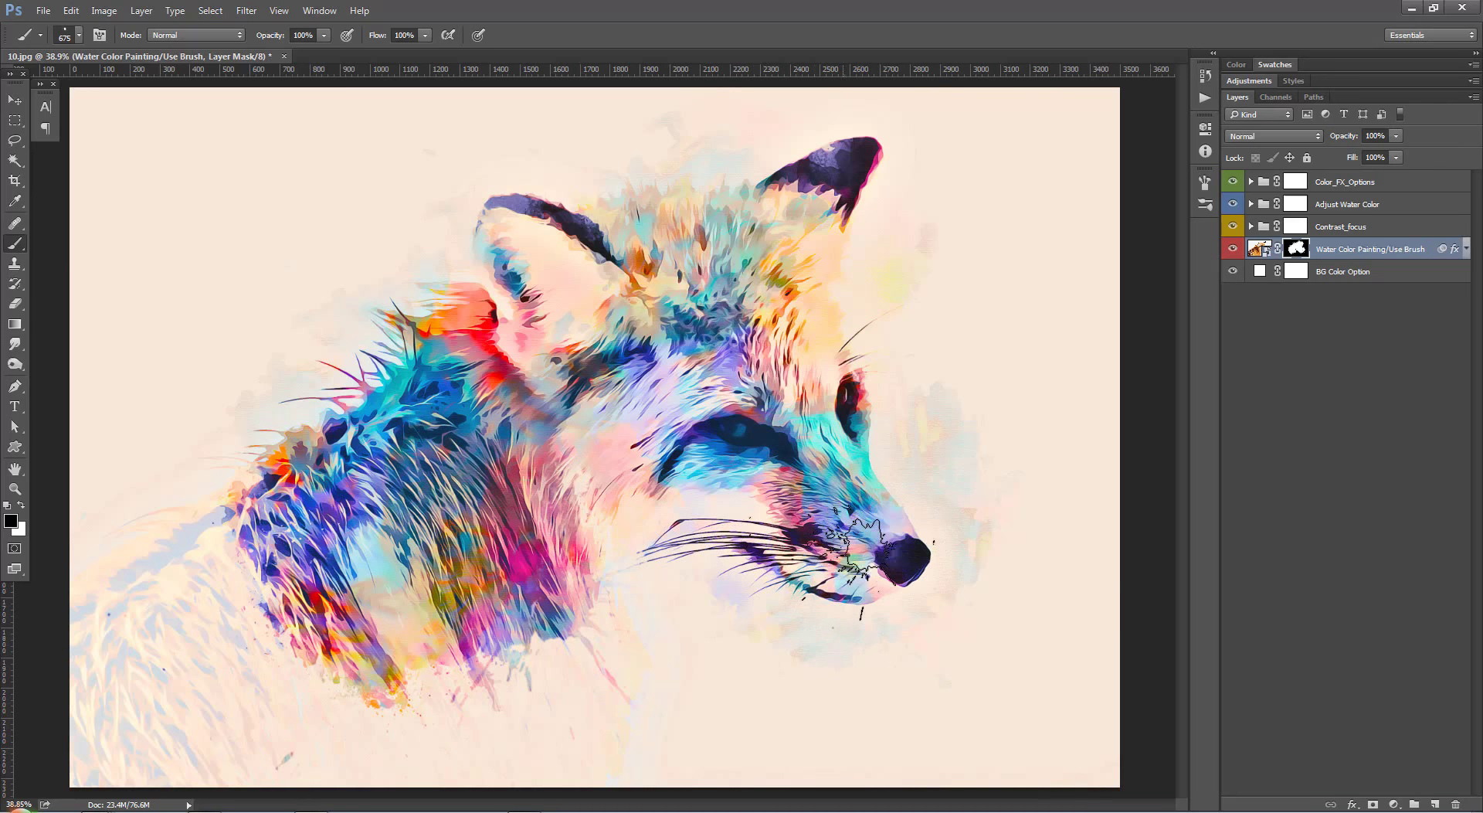
pyautogui.click(869, 545)
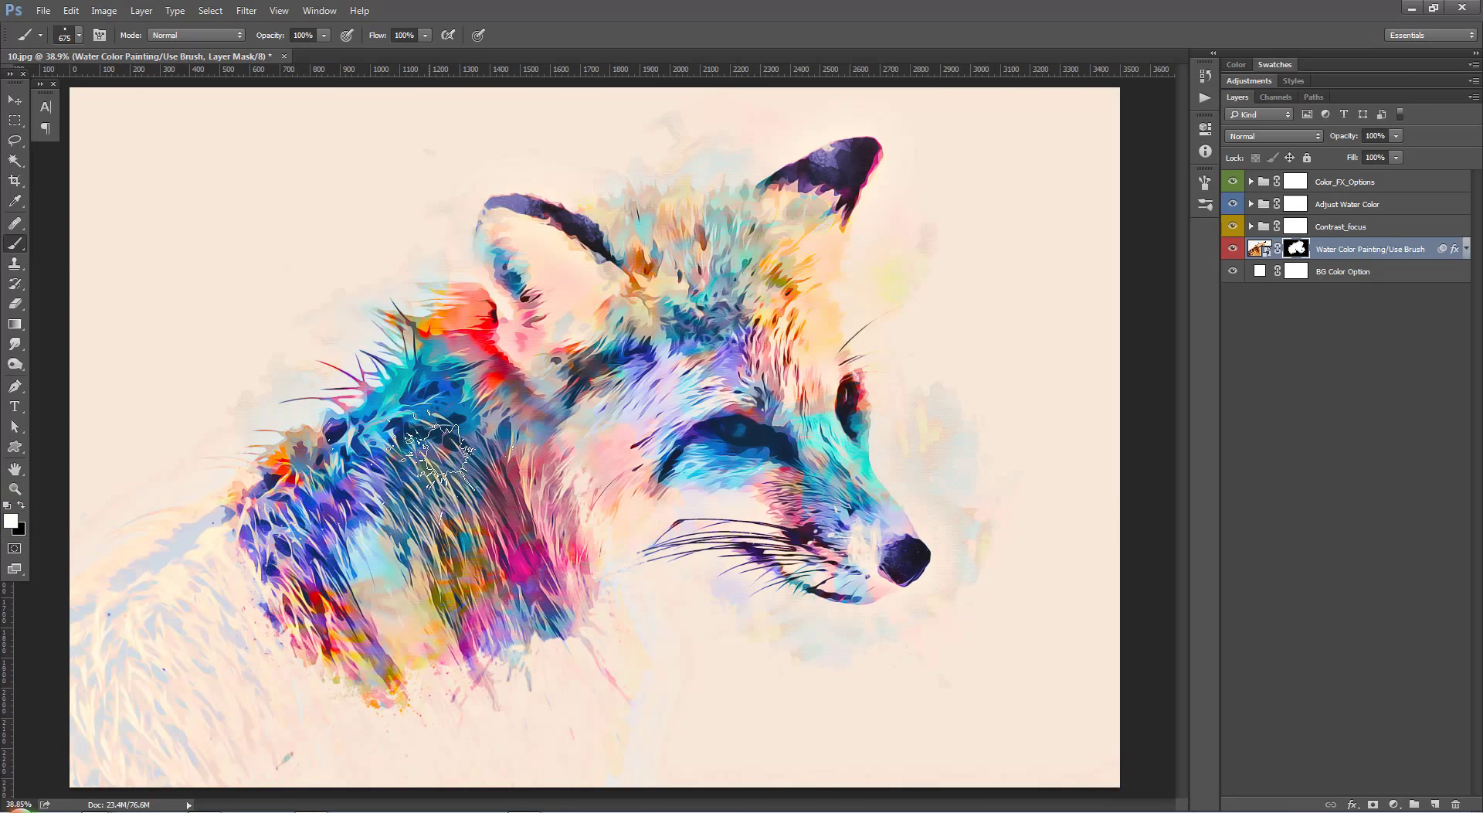
# Choose a 1250 px splatter brush and reveal more colour along the fox's left neck.
pyautogui.rightClick(437, 464)
pyautogui.click(684, 547)
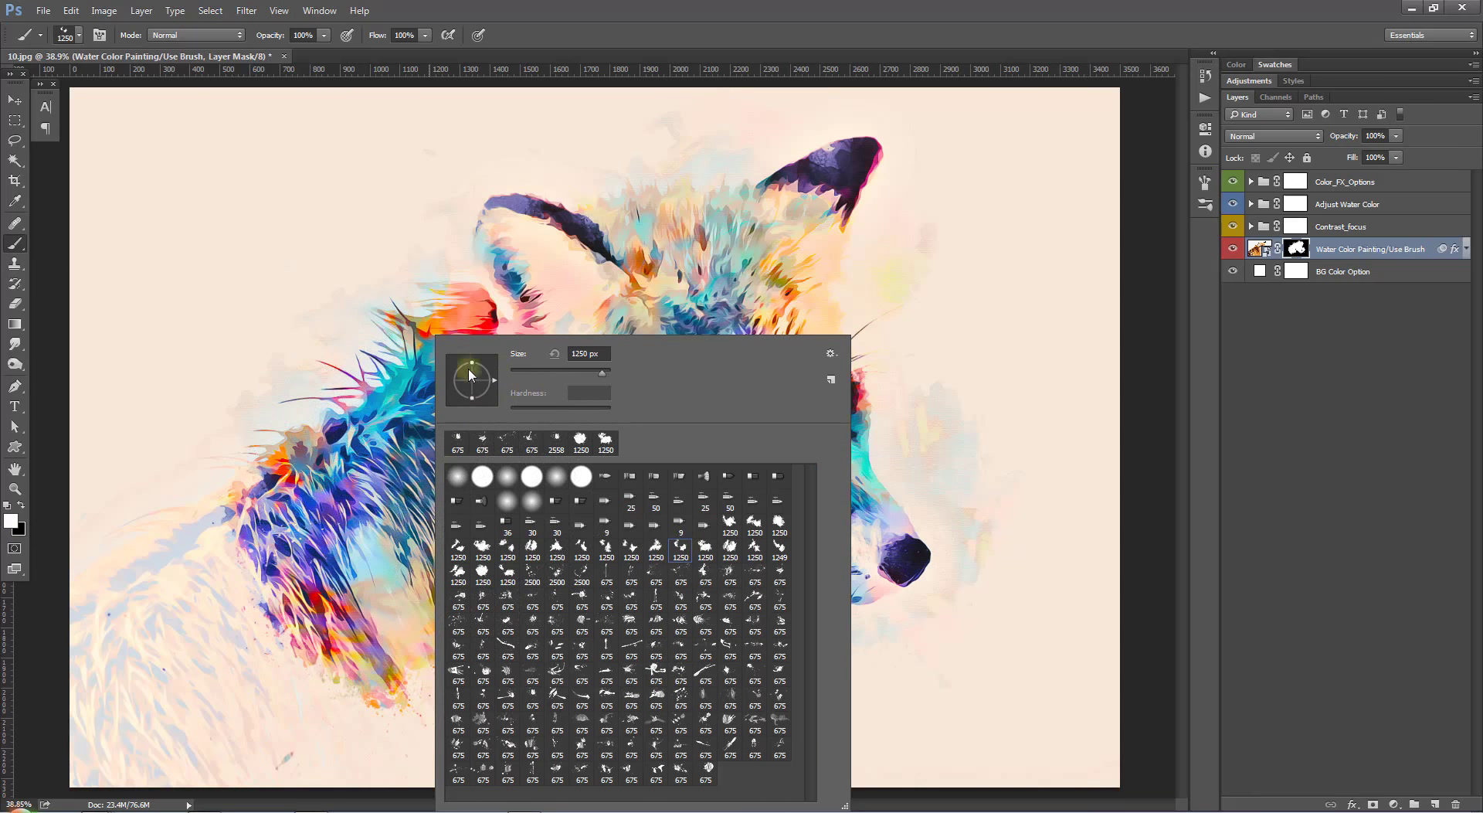
pyautogui.press('Return')
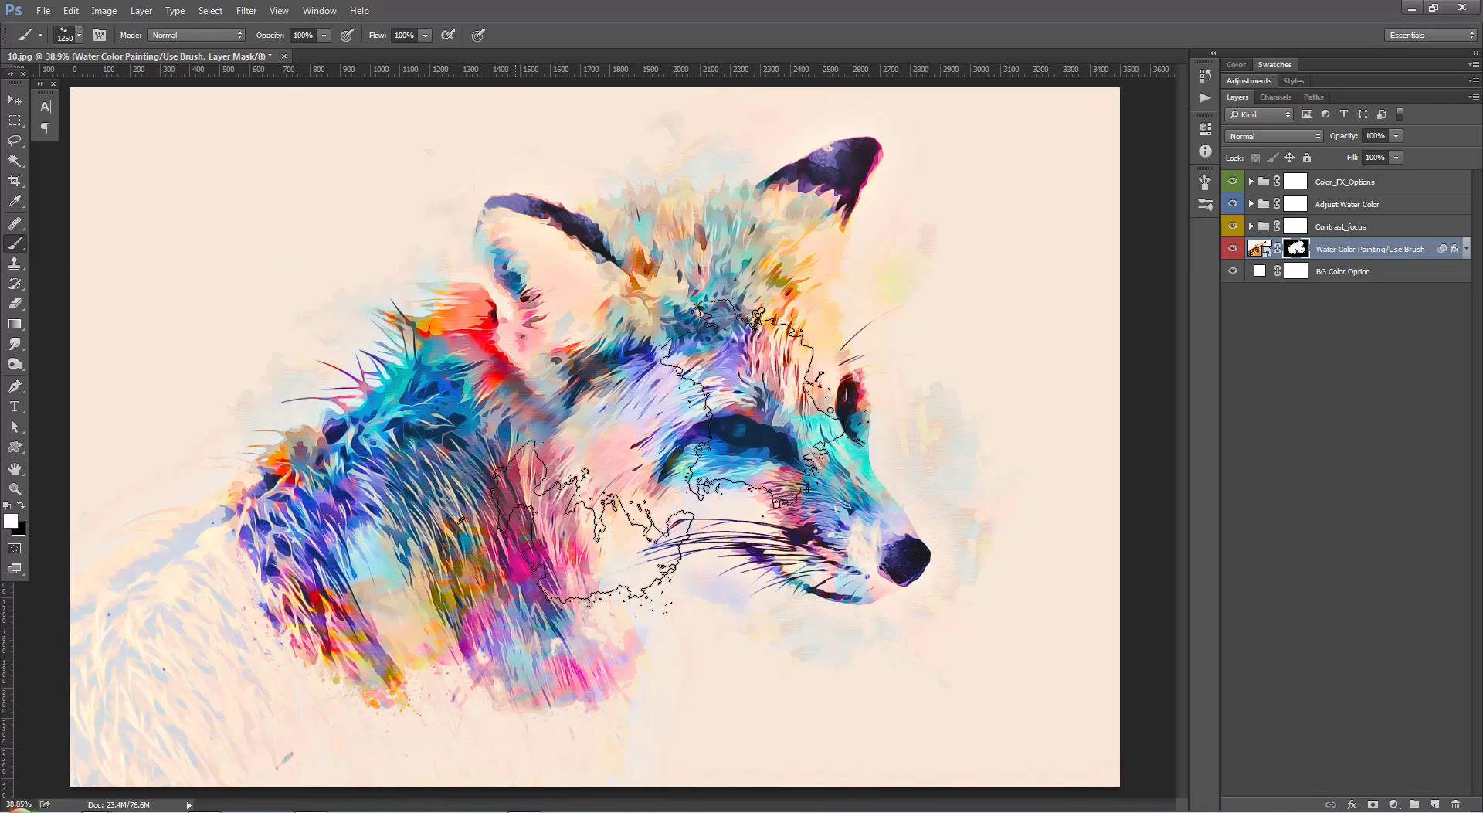
pyautogui.rightClick(523, 335)
pyautogui.click(841, 545)
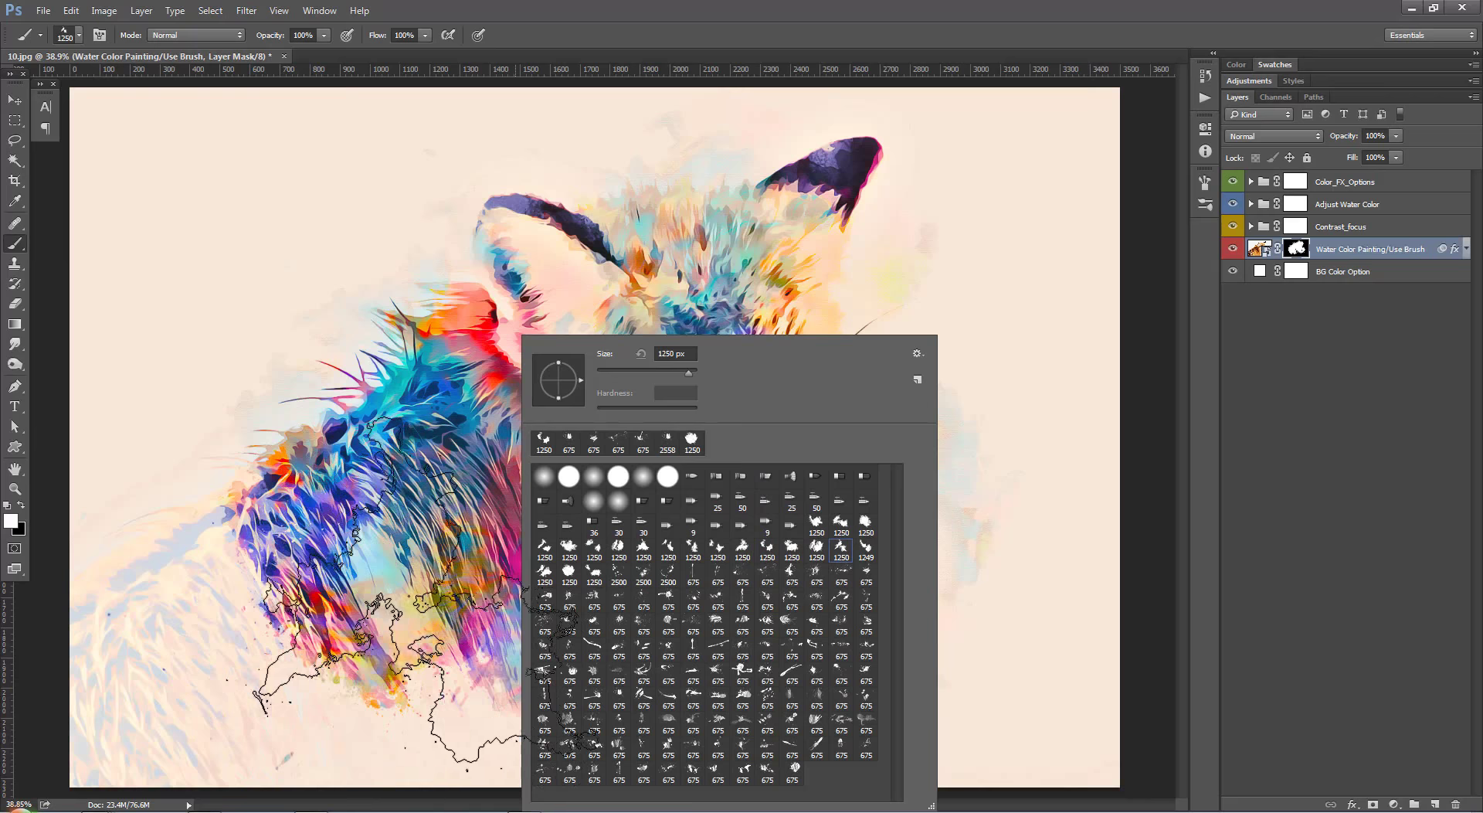
pyautogui.press('Return')
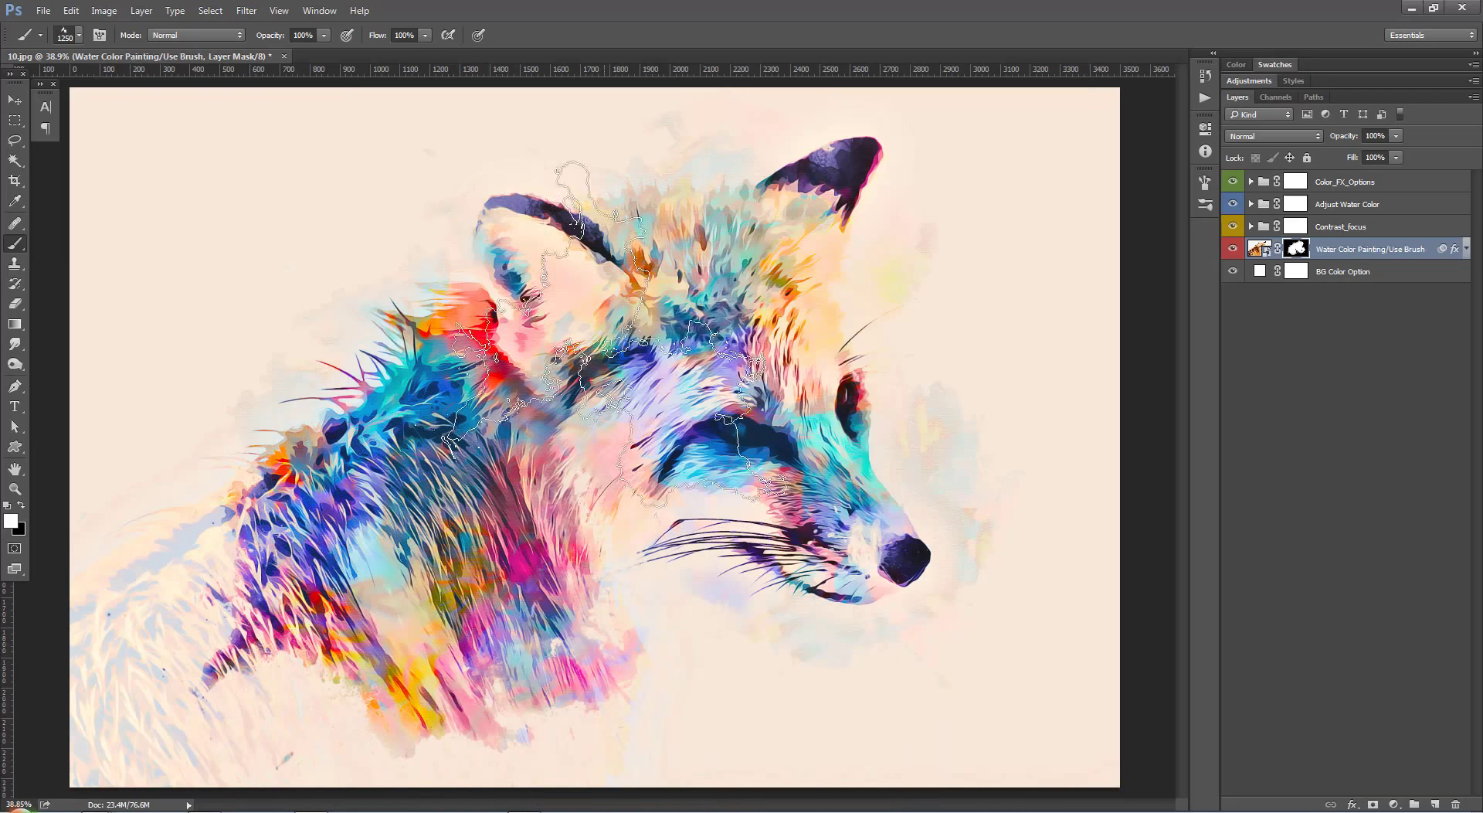
pyautogui.moveTo(479, 340)
pyautogui.mouseDown()
pyautogui.moveTo(374, 450)
pyautogui.moveTo(410, 572)
pyautogui.mouseUp()
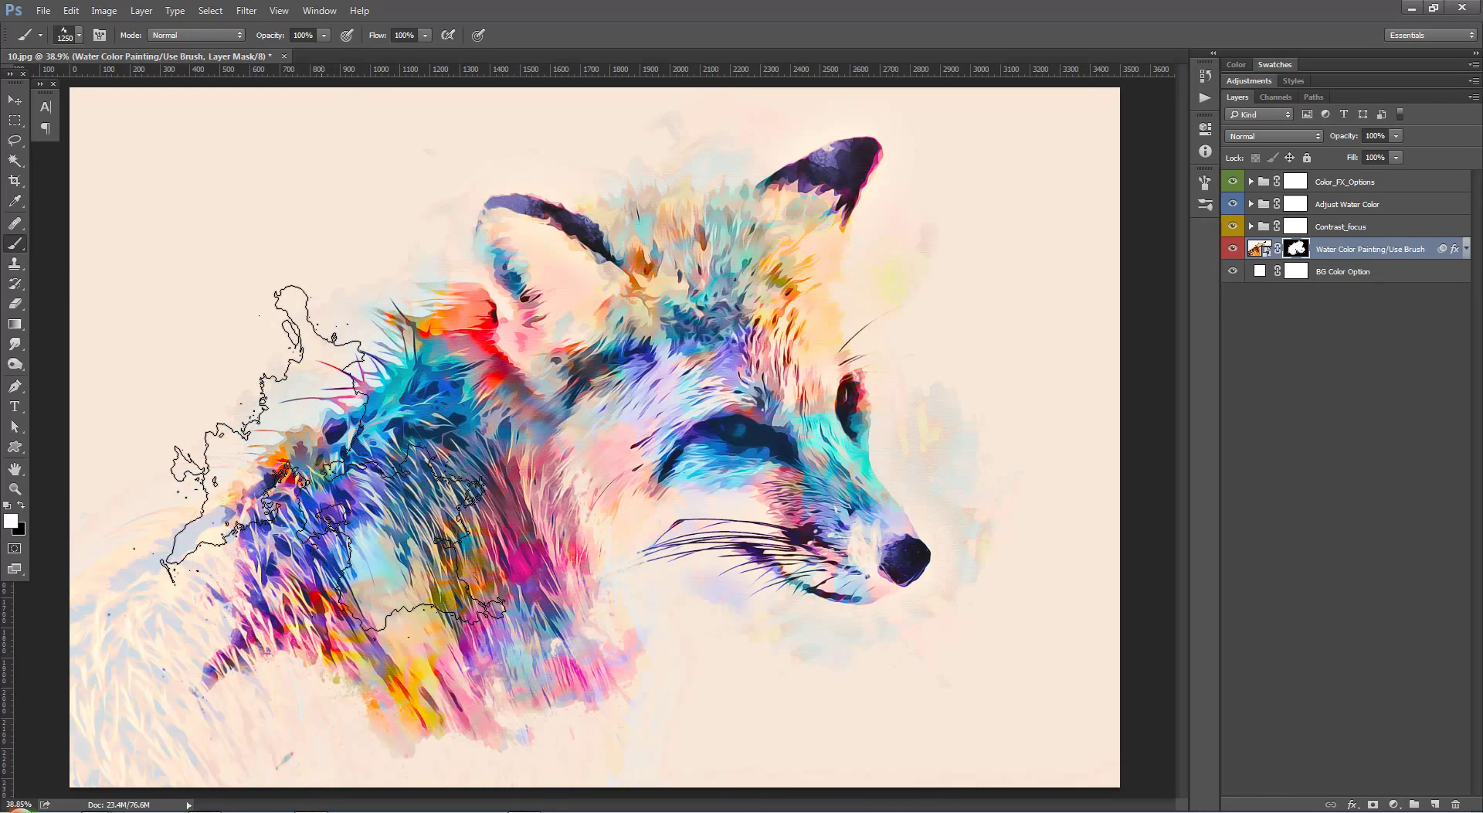
# Switch the painting colour to black and wash out both of the fox's ears.
pyautogui.press('v')
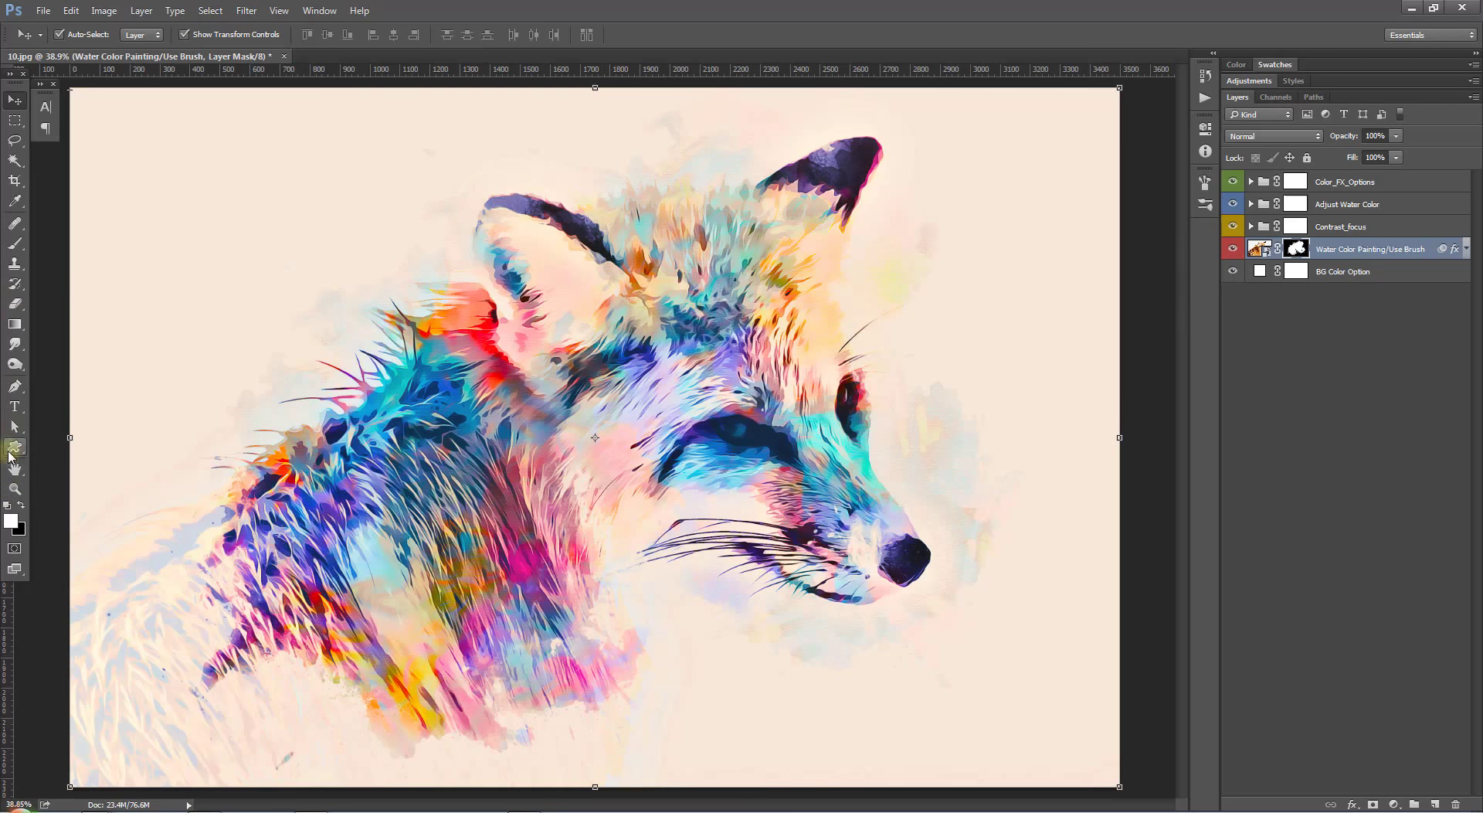
pyautogui.click(14, 244)
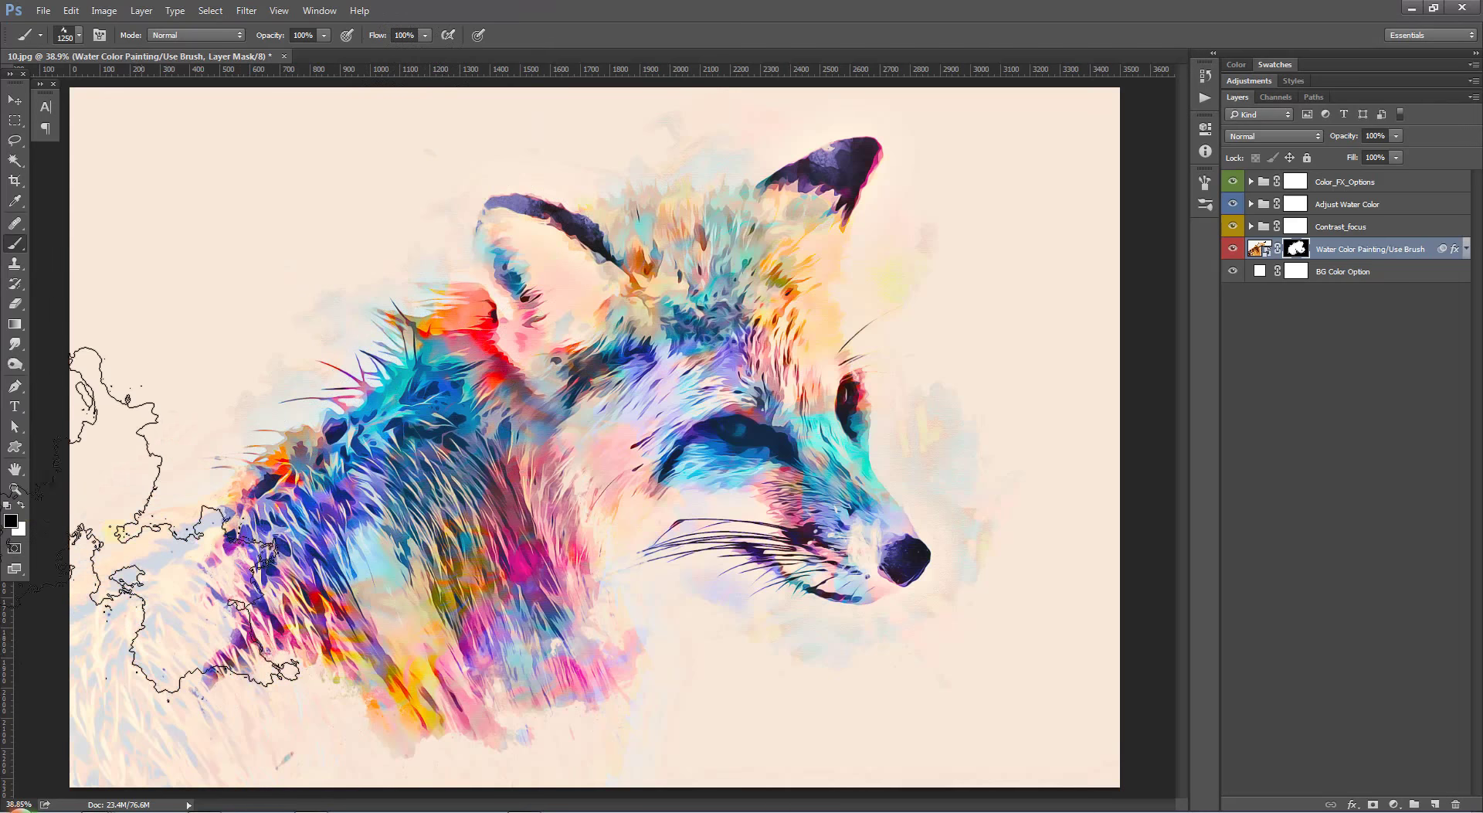
pyautogui.click(9, 520)
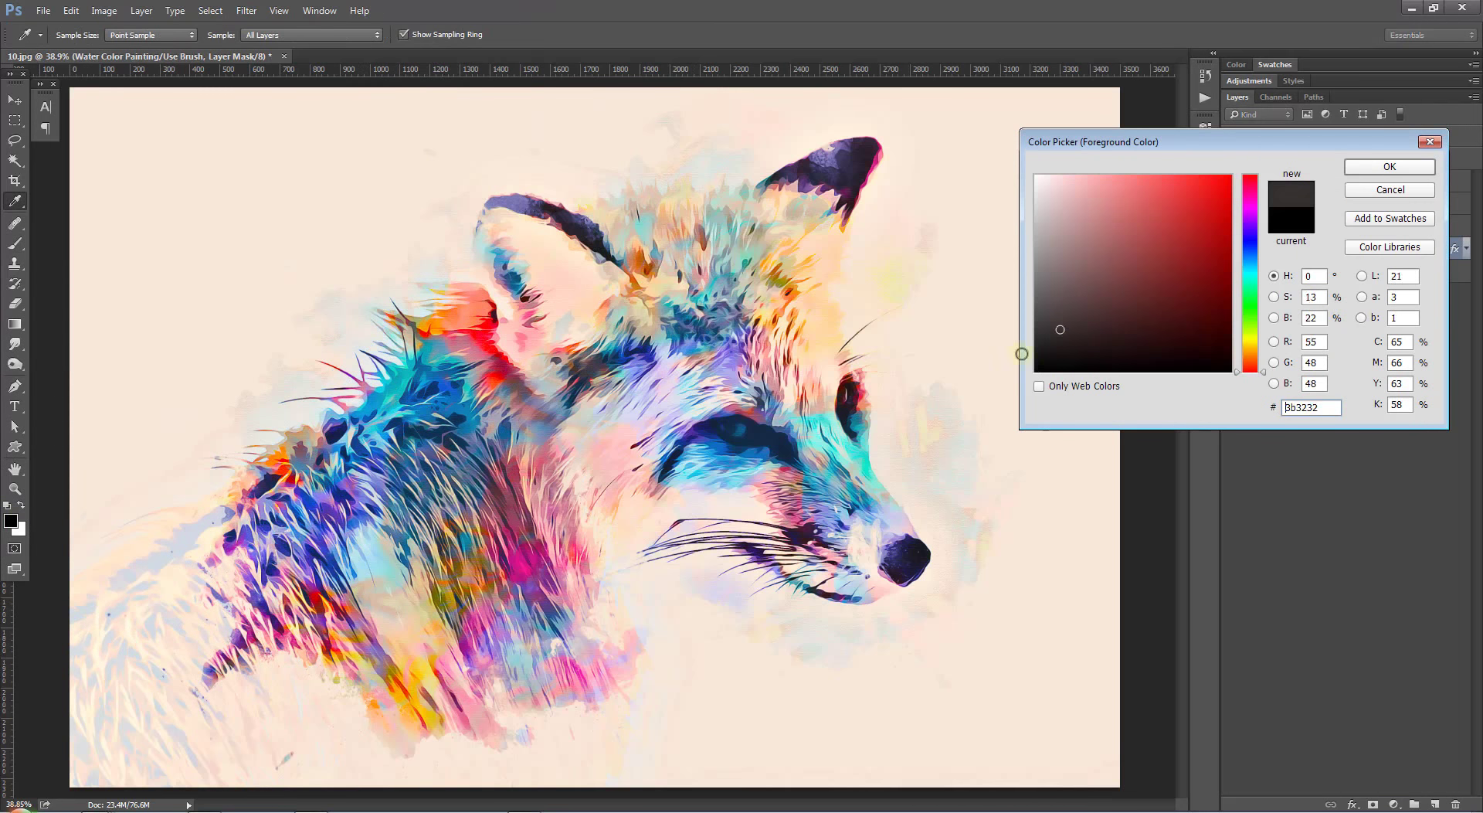
pyautogui.click(1389, 167)
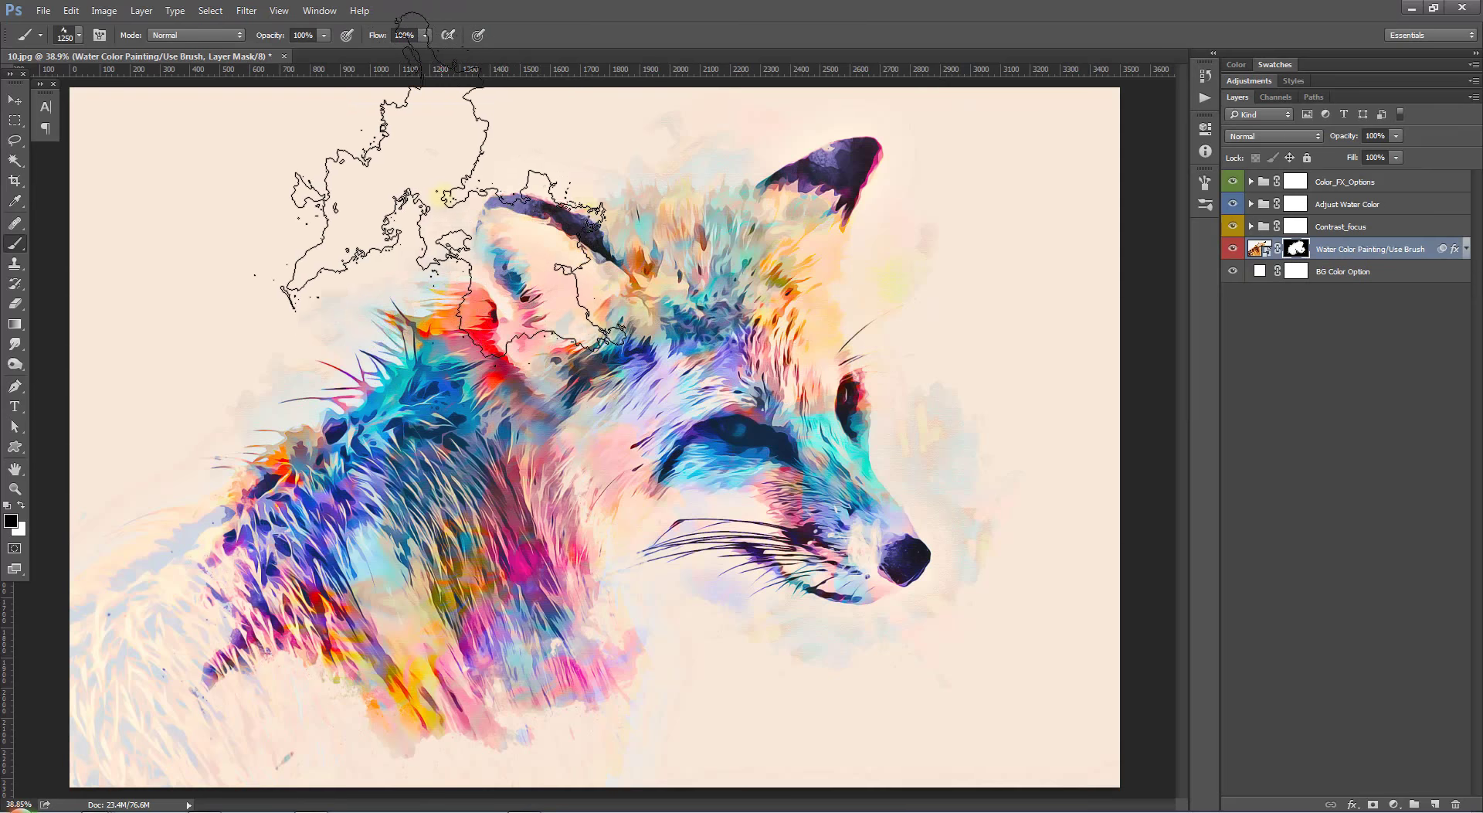
pyautogui.moveTo(456, 216); pyautogui.dragTo(587, 232)
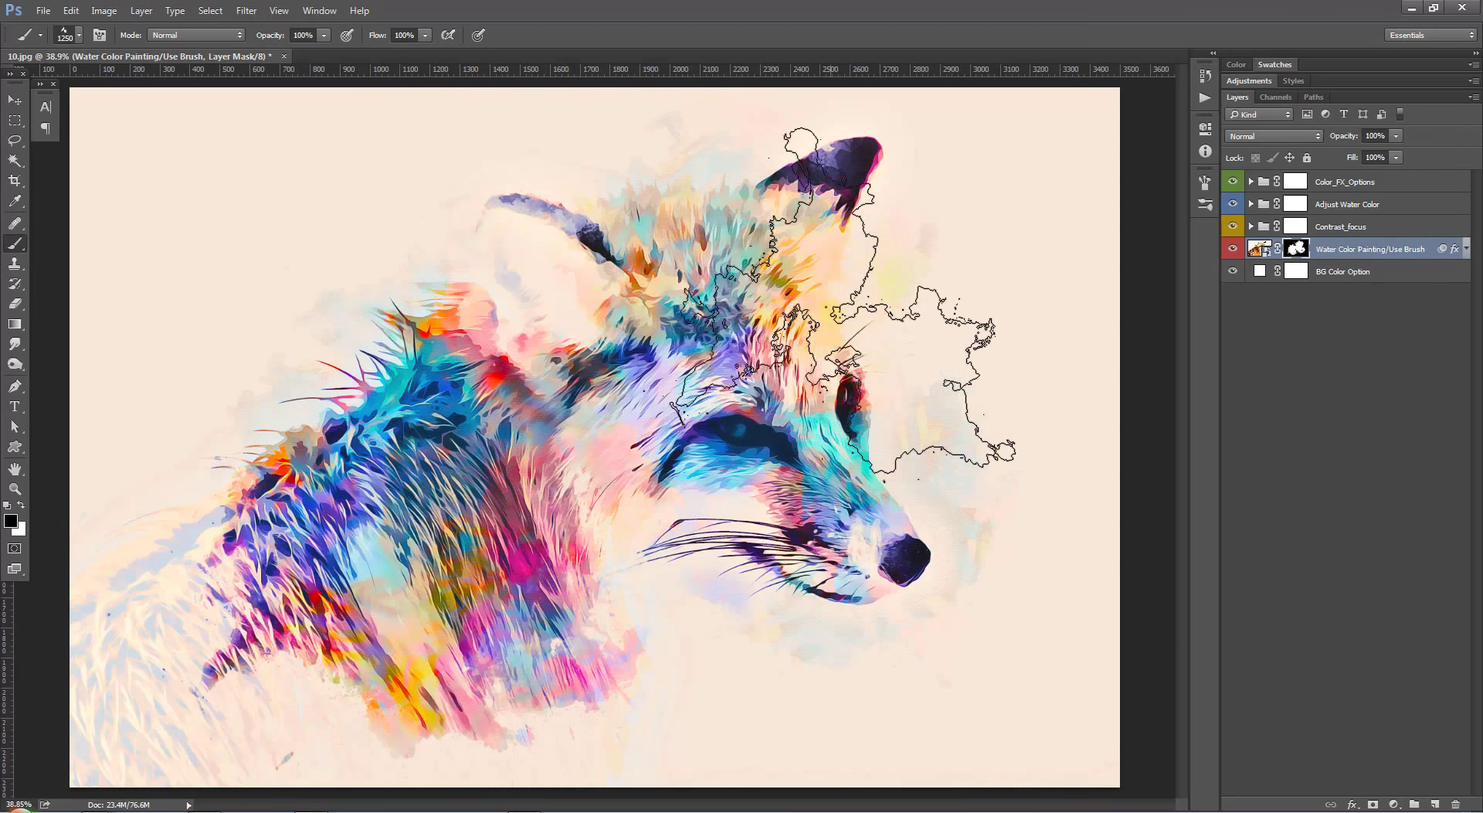
pyautogui.moveTo(977, 143); pyautogui.dragTo(985, 397)
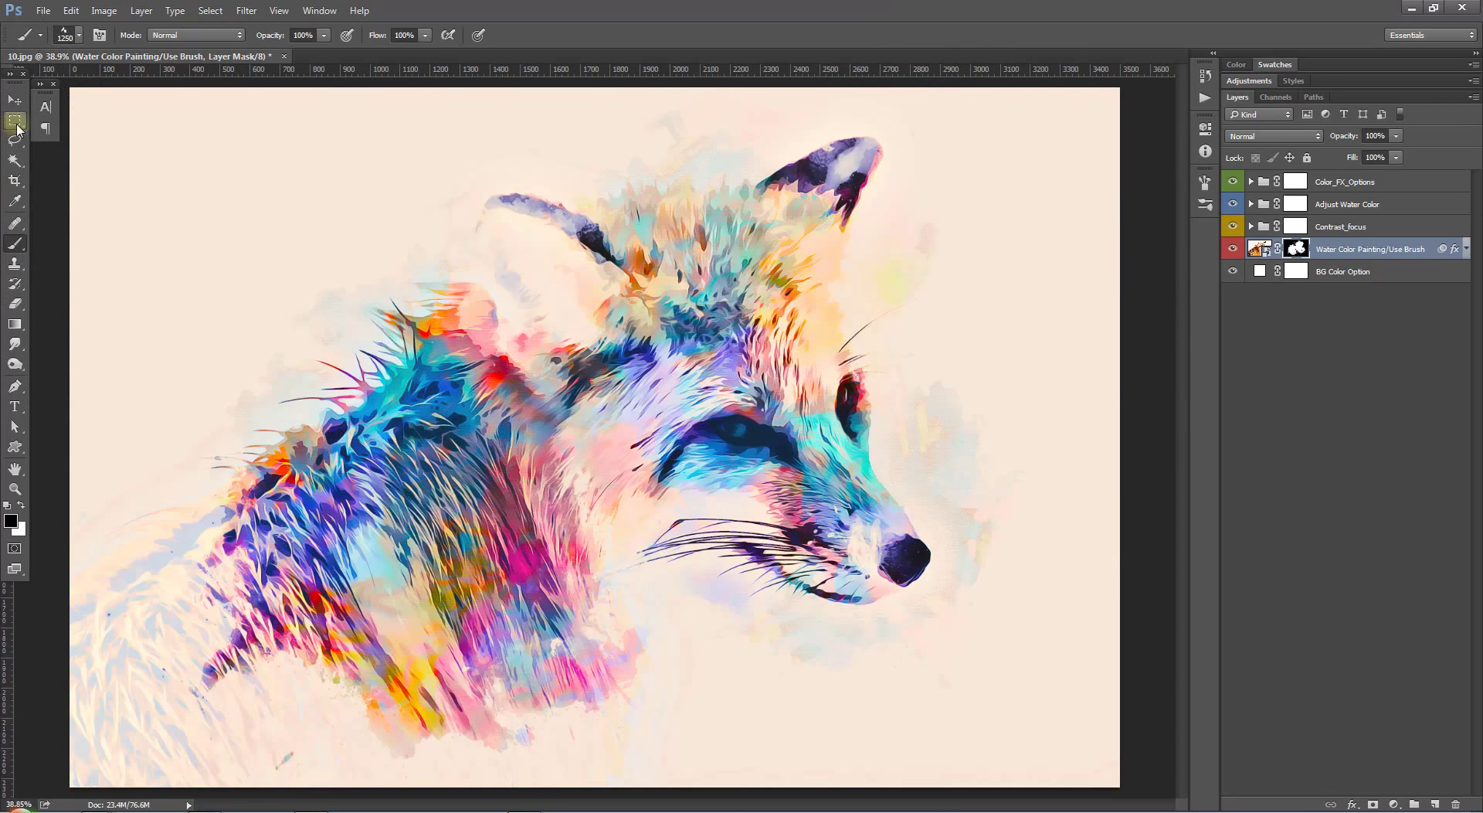
# Disable then re-enable the painting layer mask to preview, and hide the Contrast_focus group.
pyautogui.click(14, 99)
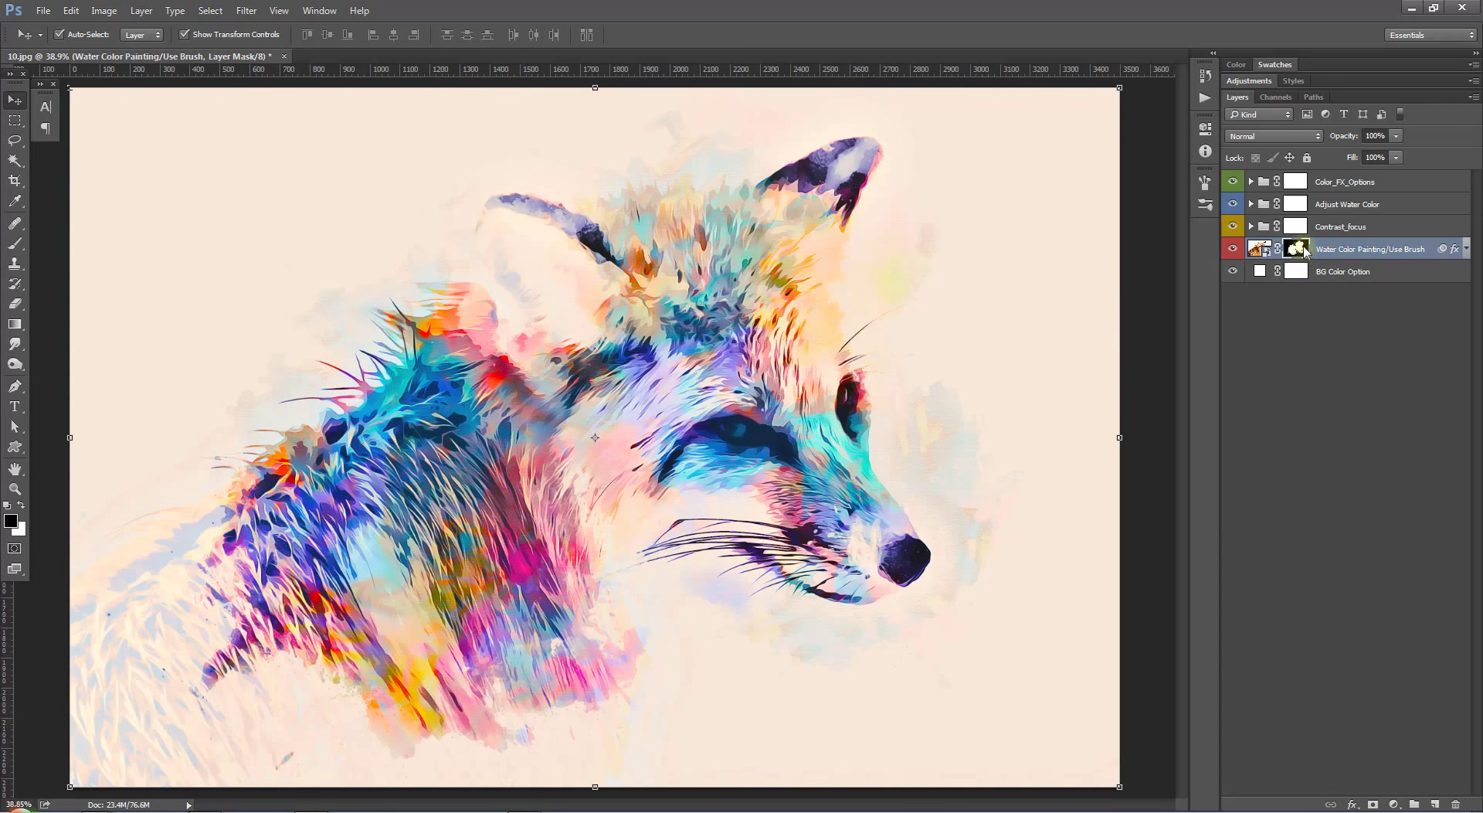
pyautogui.rightClick(1304, 252)
pyautogui.click(1329, 259)
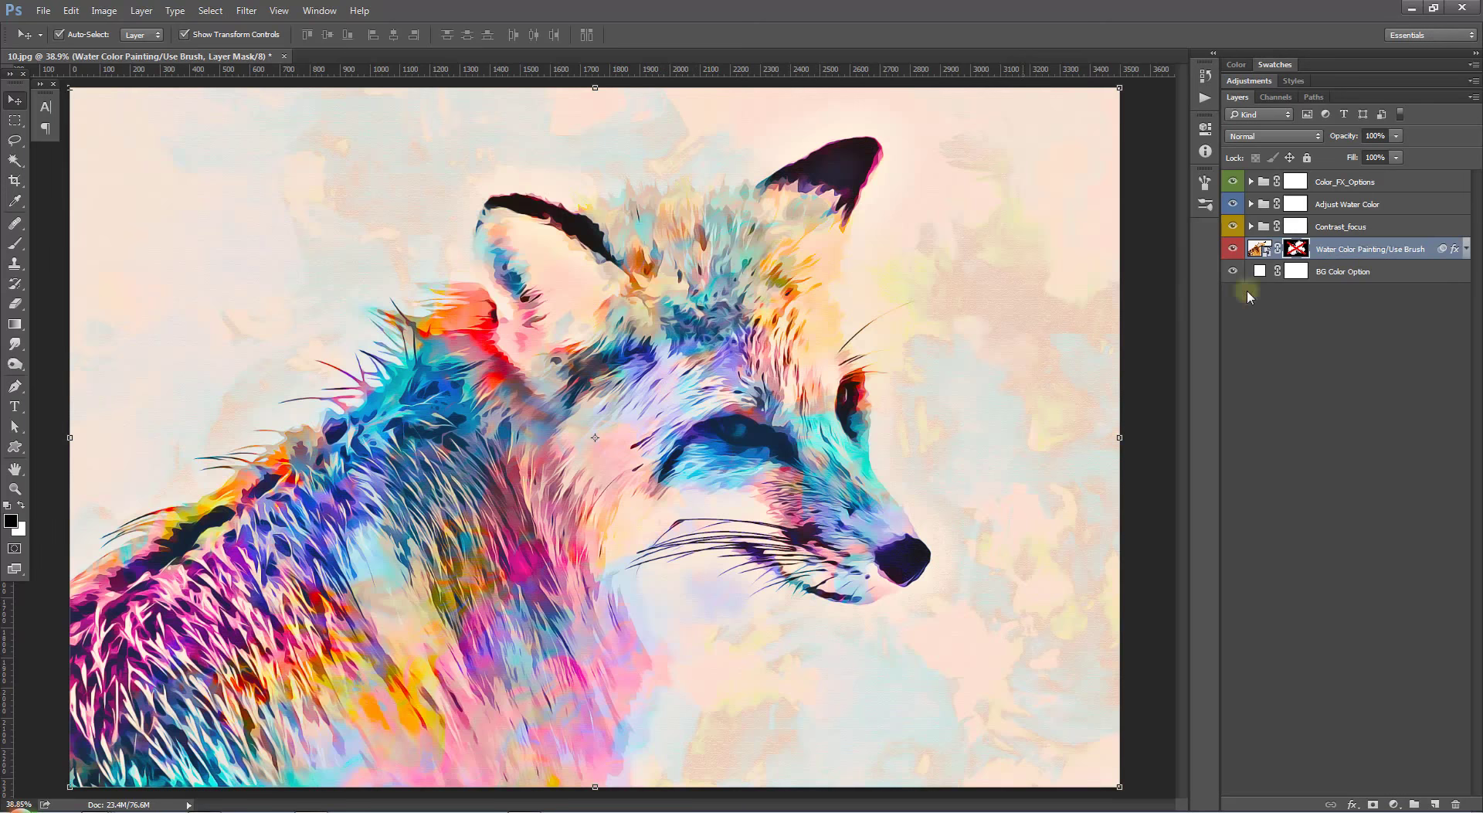
pyautogui.rightClick(1301, 251)
pyautogui.click(1329, 258)
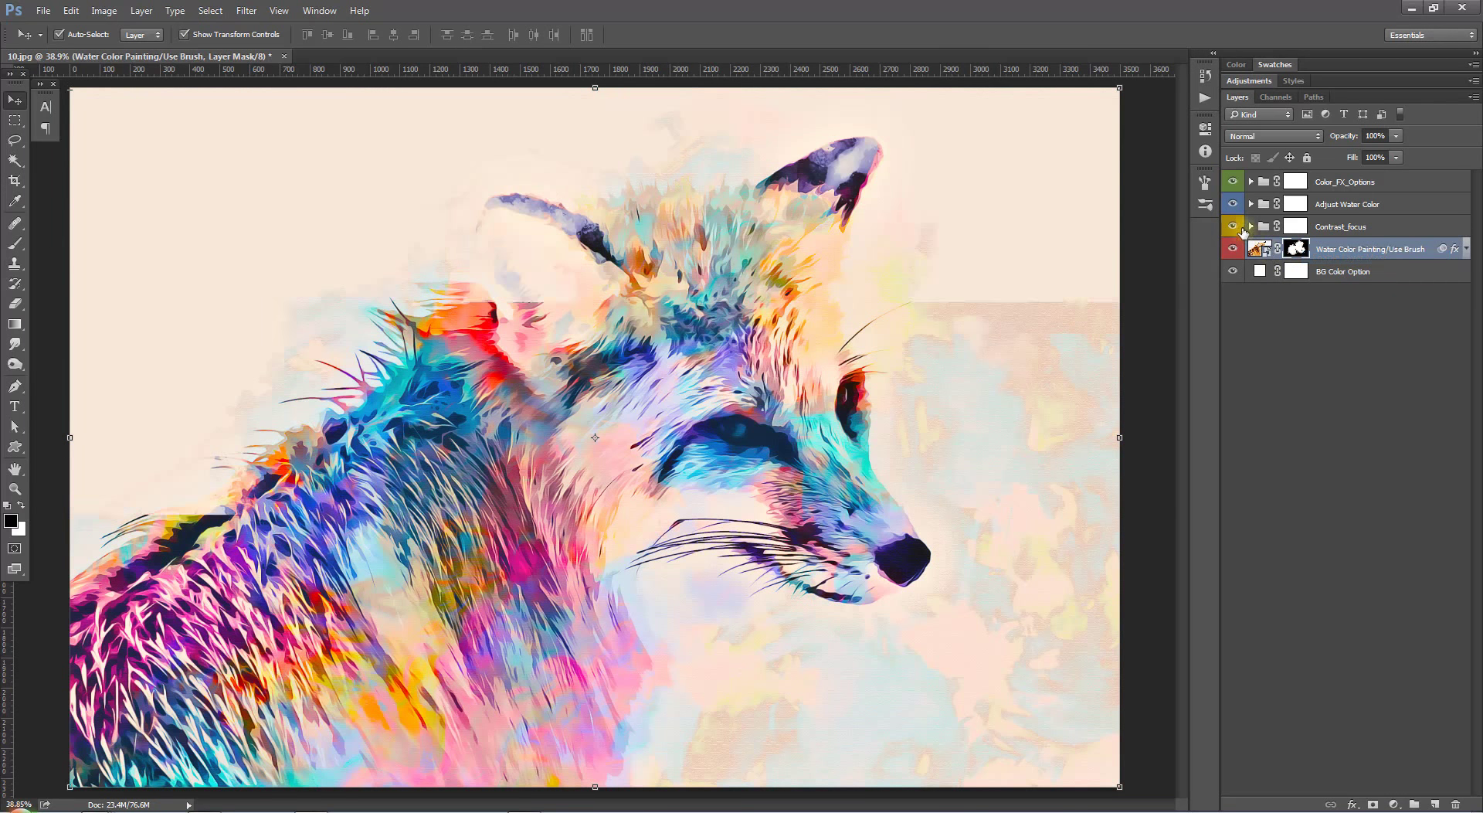
pyautogui.click(1313, 227)
pyautogui.click(1232, 226)
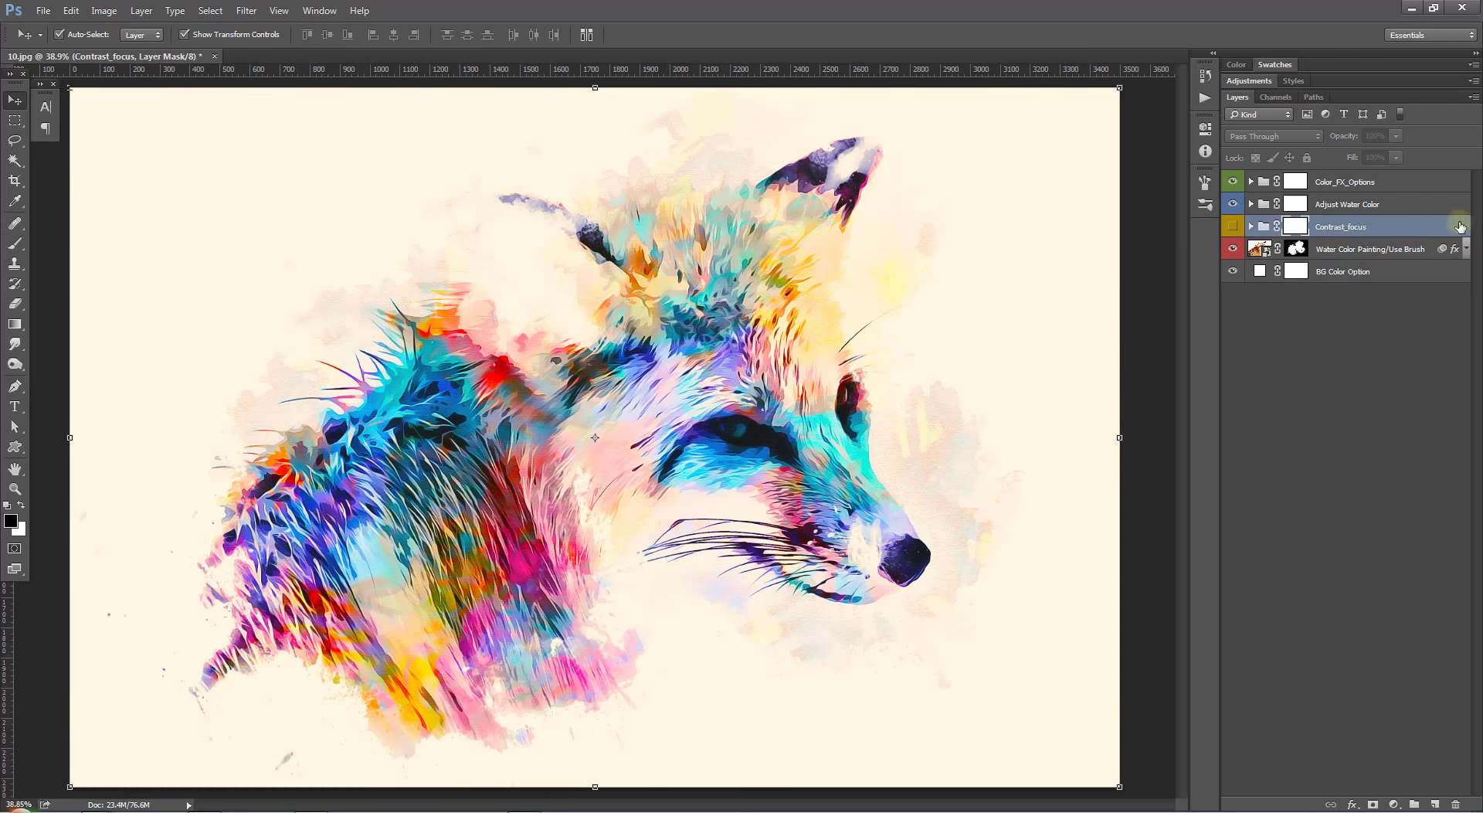
# Show and expand Contrast_focus, toggling Contrast_FX_2 and contrast_FX_1 to compare their effect.
pyautogui.click(1233, 226)
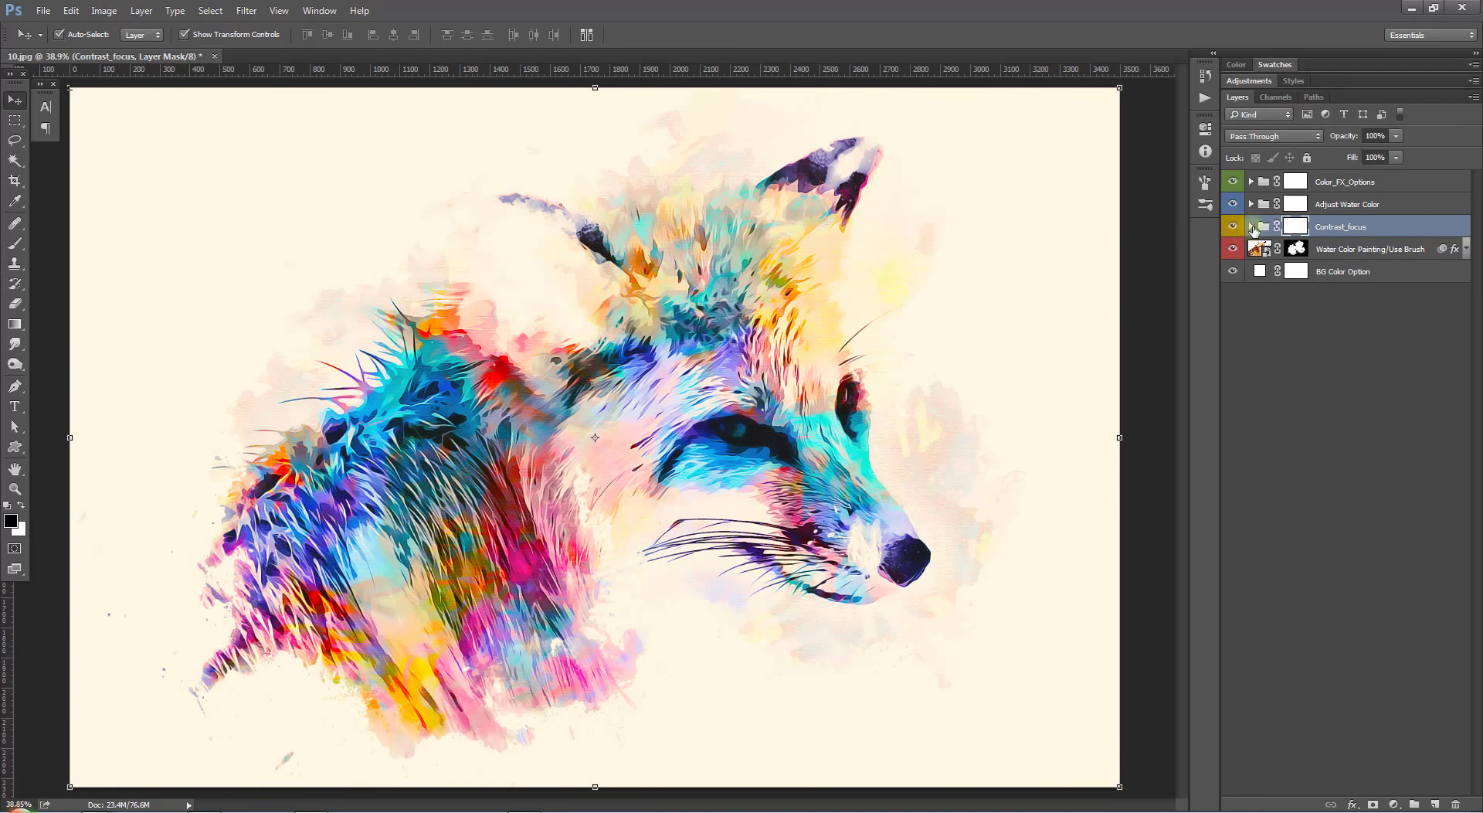
pyautogui.click(1357, 248)
pyautogui.click(1234, 249)
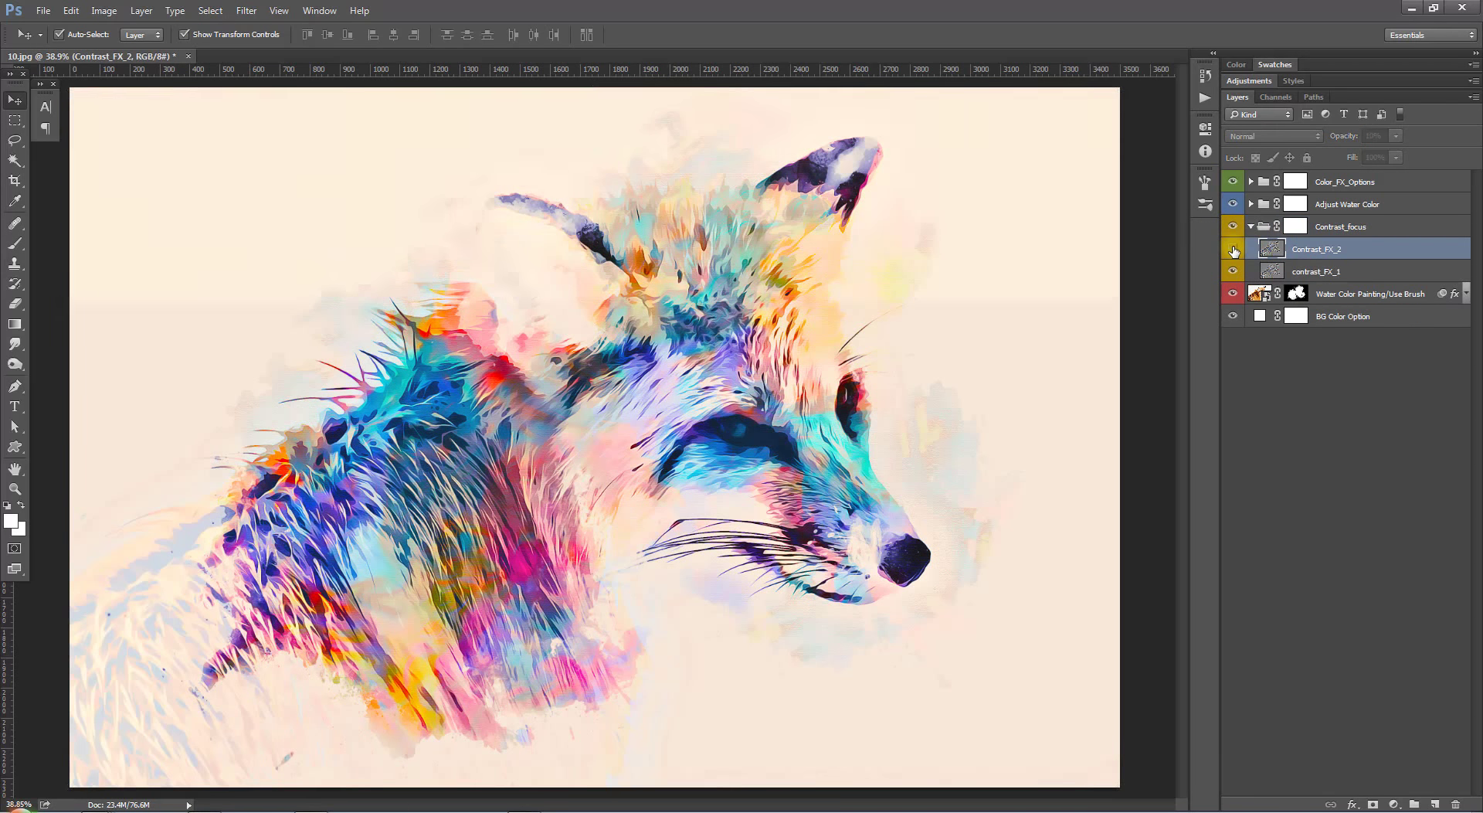
pyautogui.click(1234, 249)
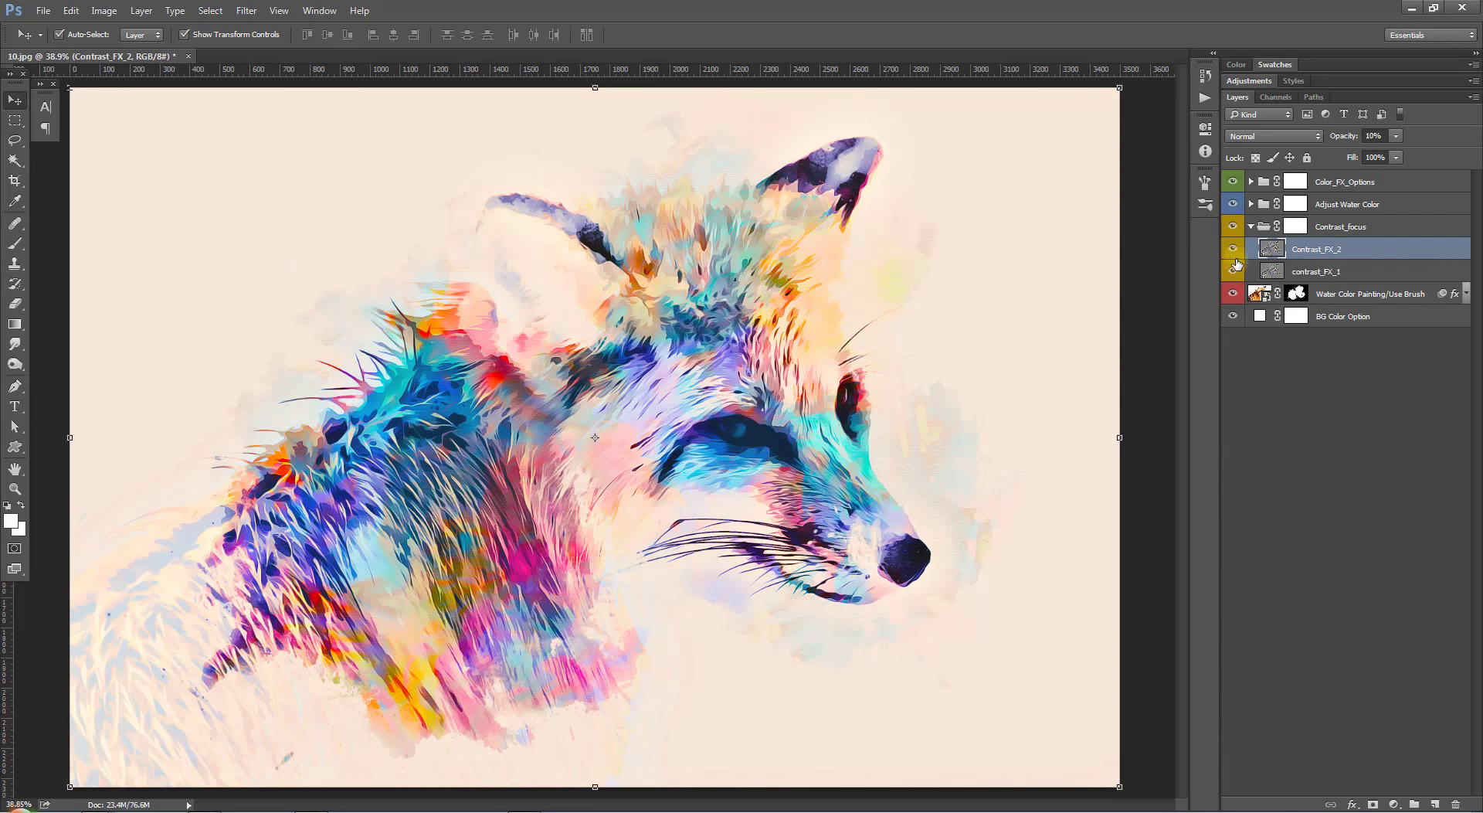
pyautogui.click(1247, 271)
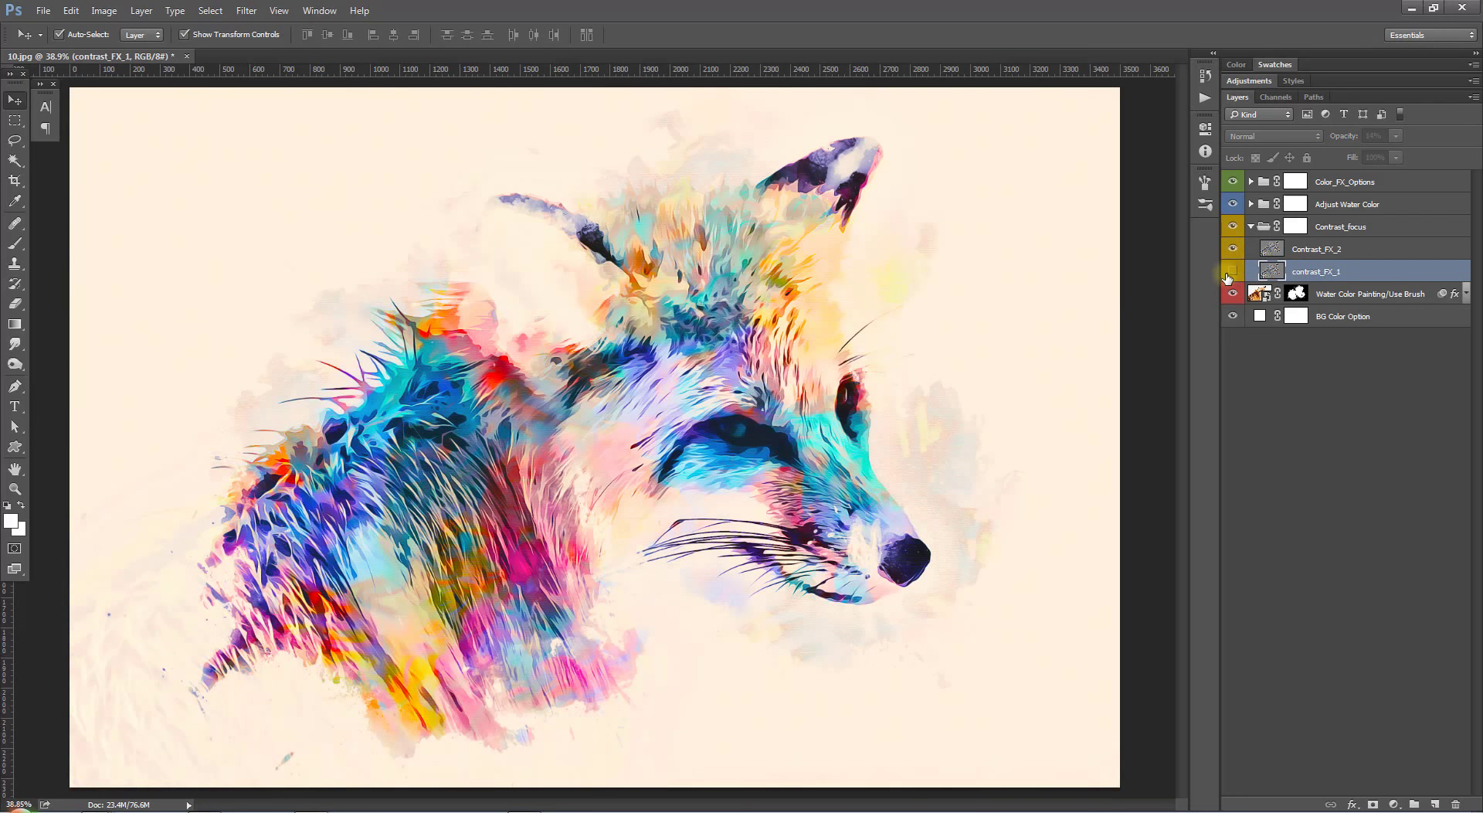
pyautogui.click(1232, 271)
# Lower contrast_FX_1 to about 20% and Contrast_FX_2 to 4% opacity, then collapse the group.
pyautogui.click(1395, 156)
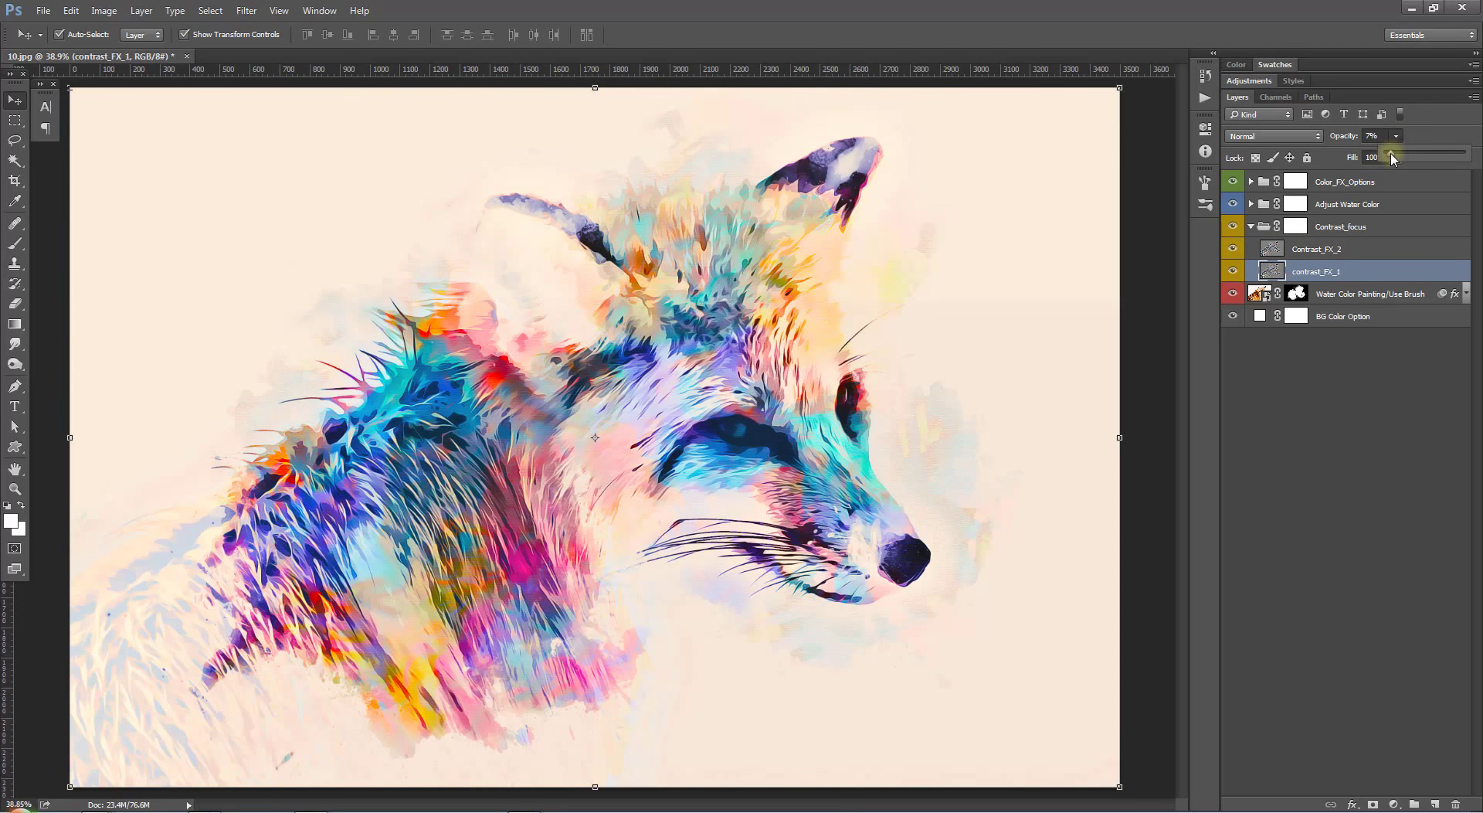
pyautogui.moveTo(1353, 136); pyautogui.dragTo(1358, 137)
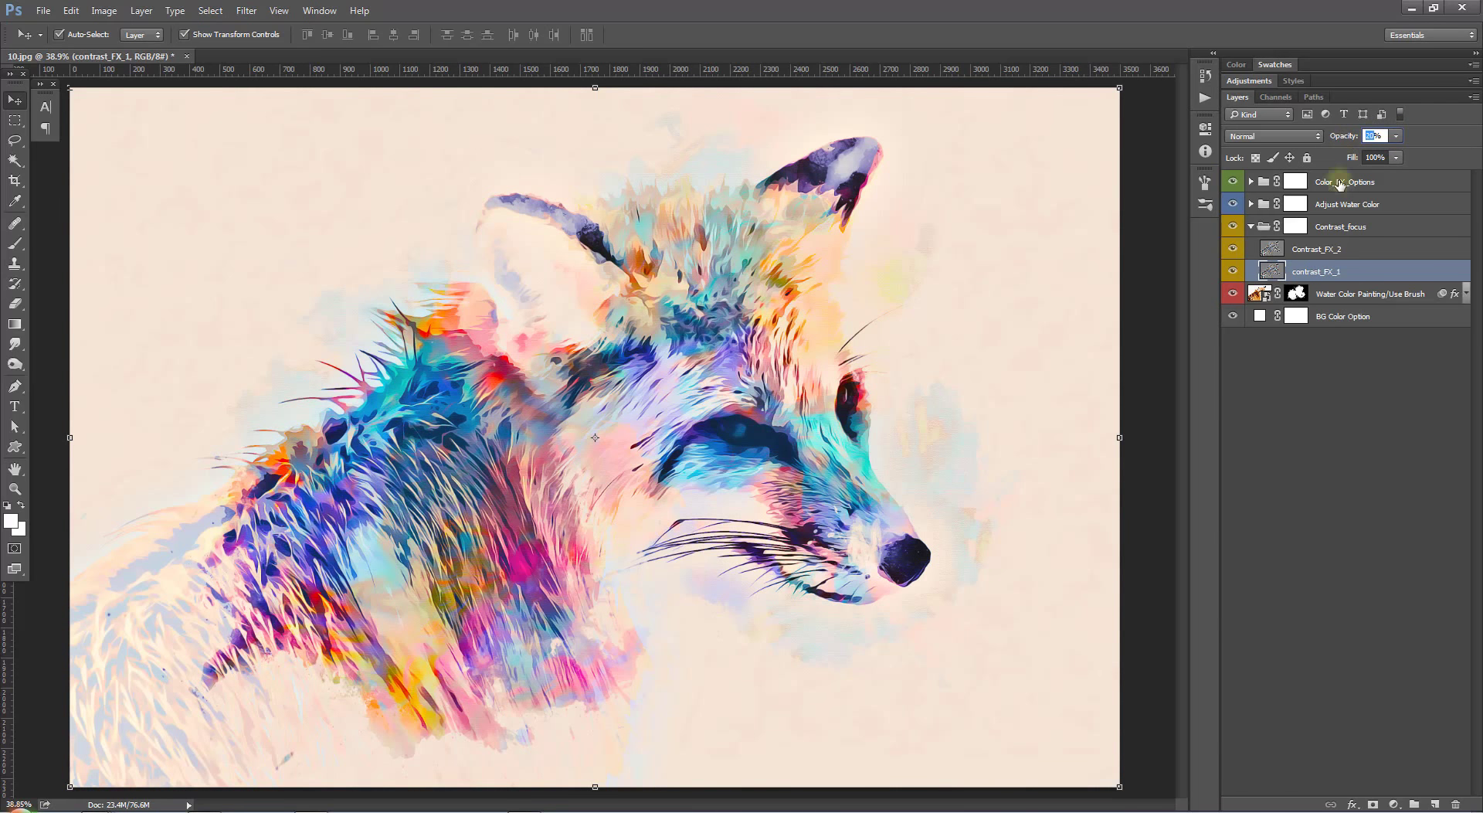
pyautogui.click(1309, 249)
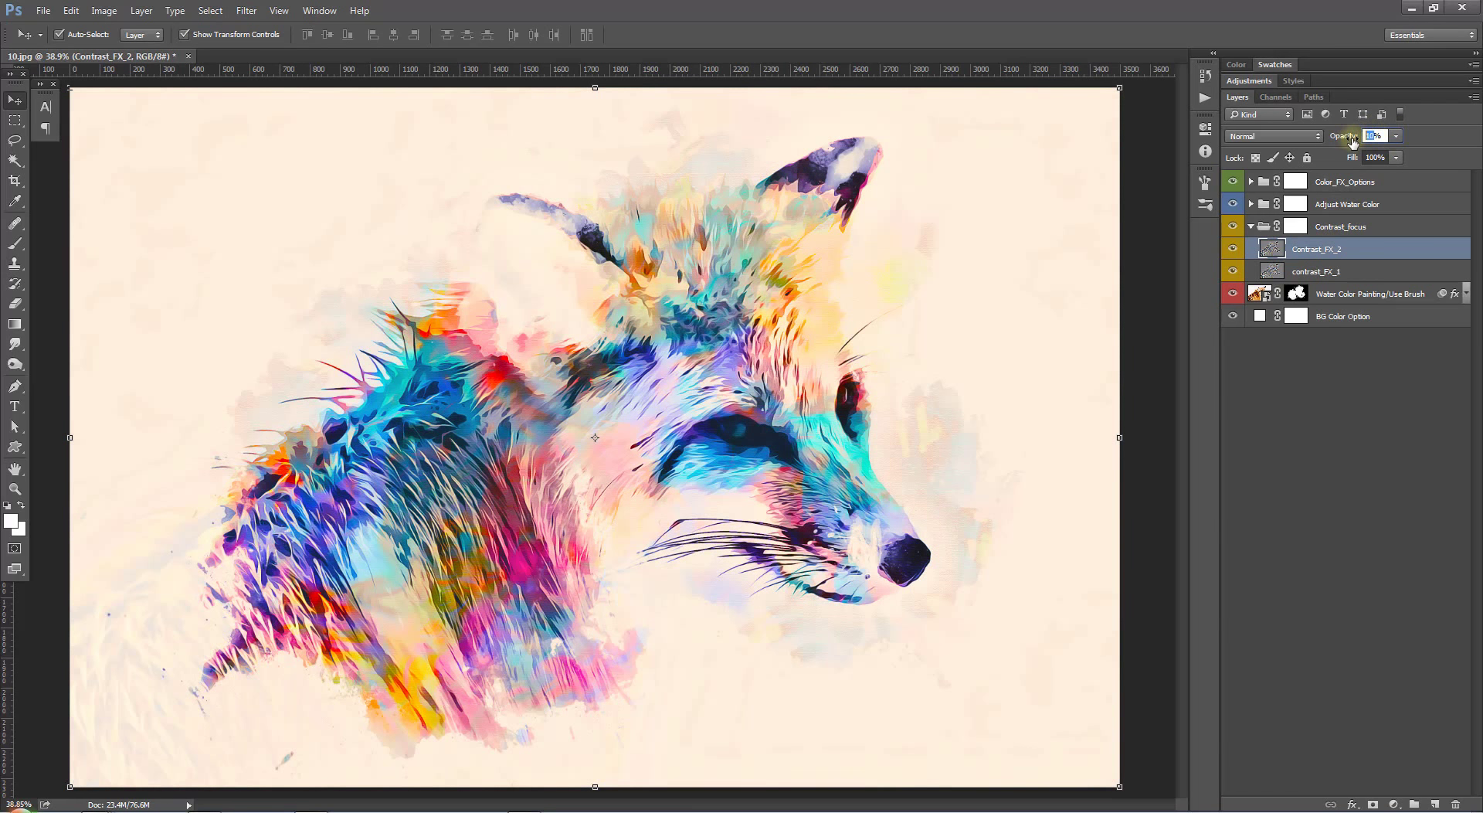
pyautogui.moveTo(1357, 139); pyautogui.dragTo(1353, 142)
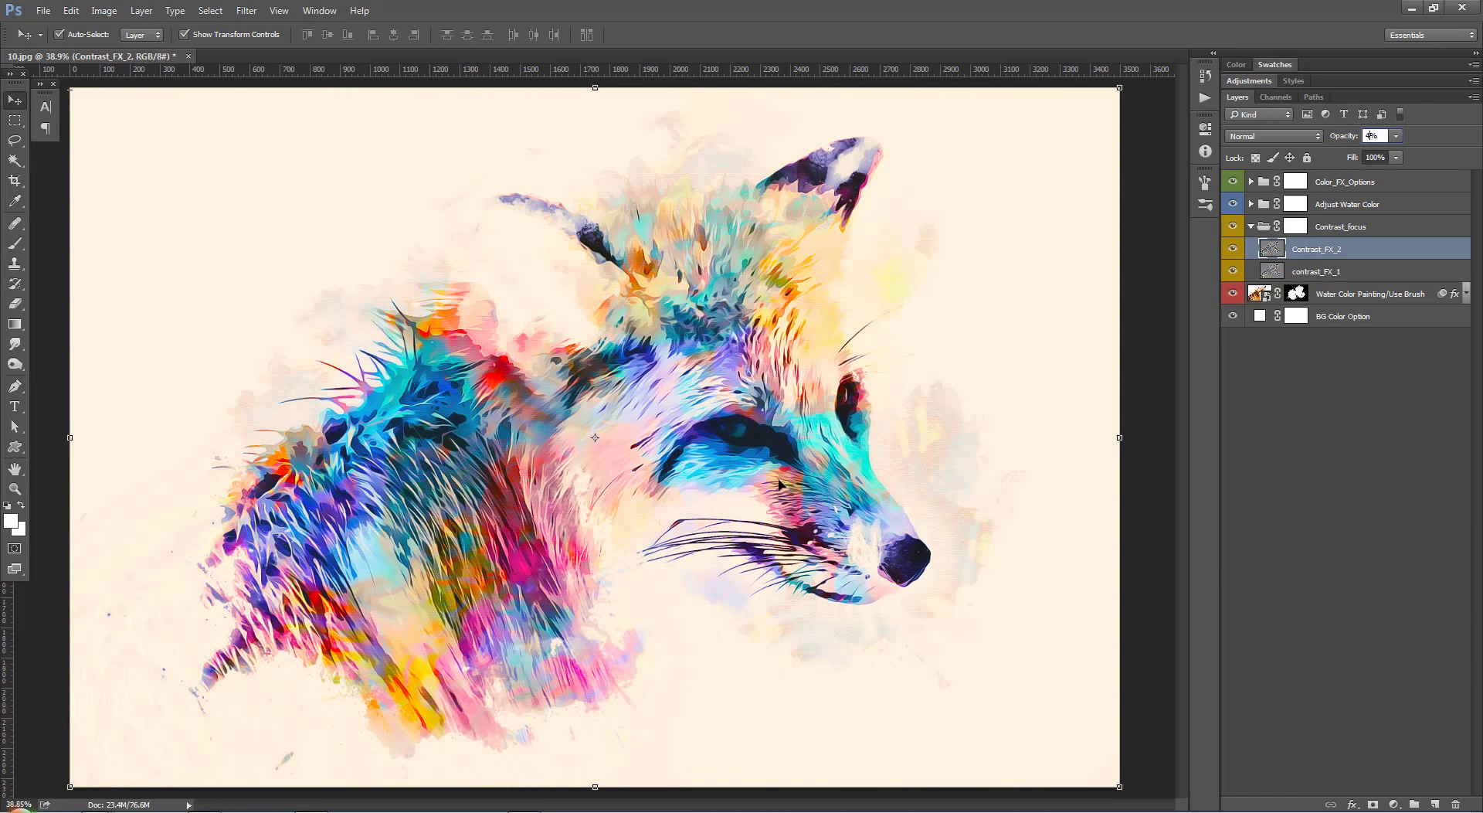
pyautogui.click(1257, 232)
pyautogui.click(1251, 225)
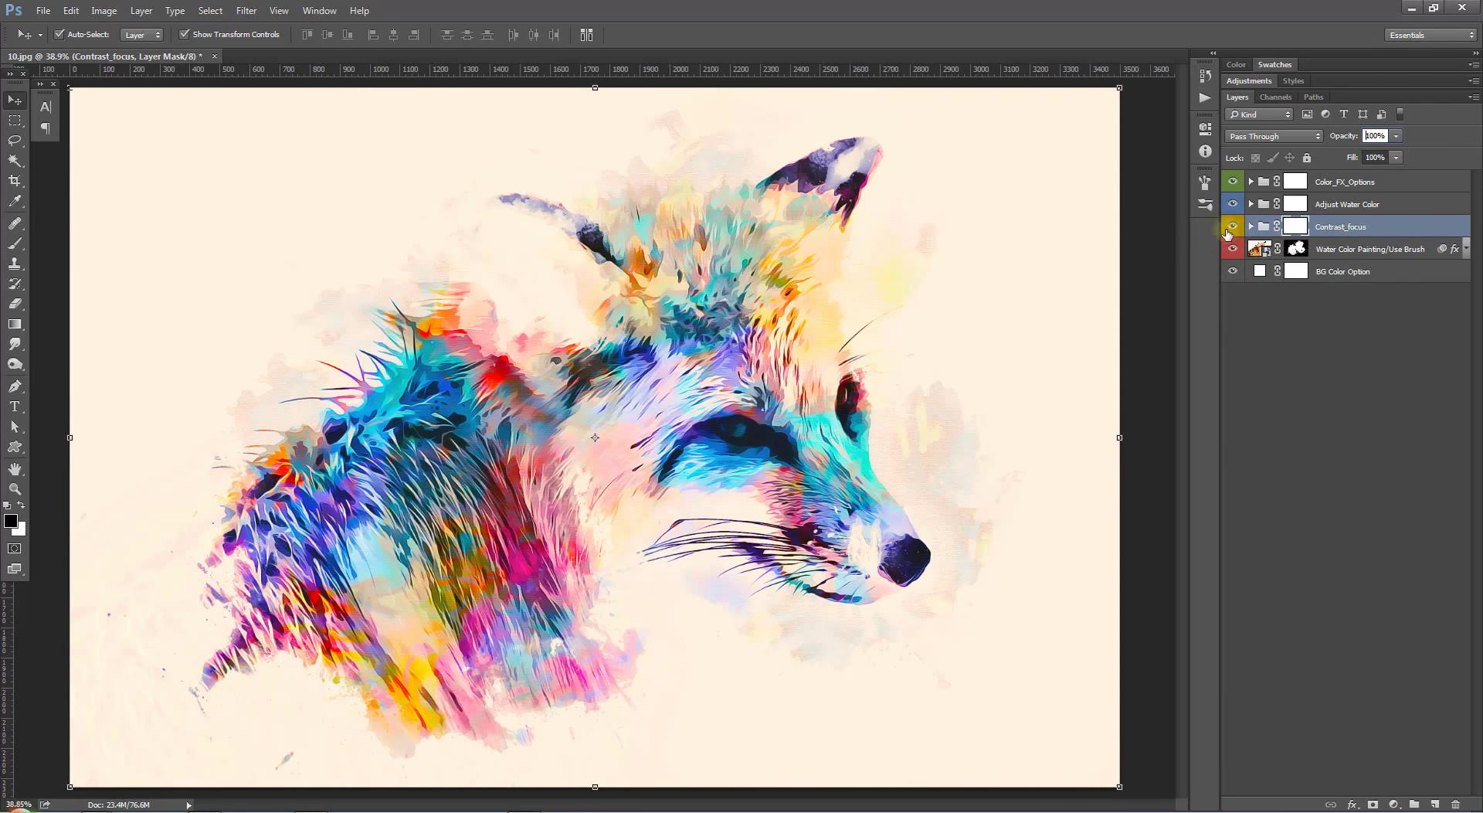
pyautogui.click(1233, 226)
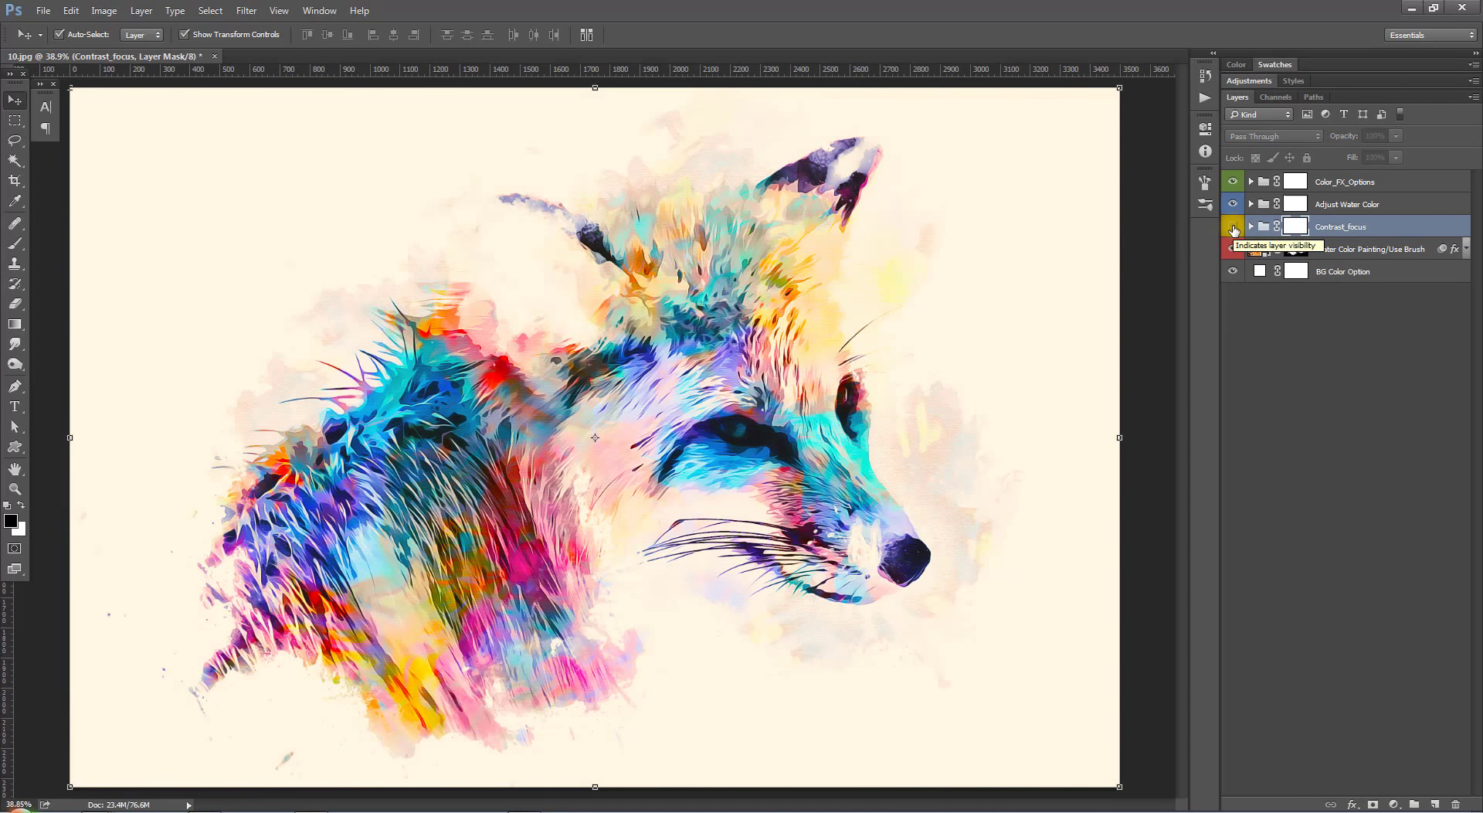
pyautogui.click(1233, 227)
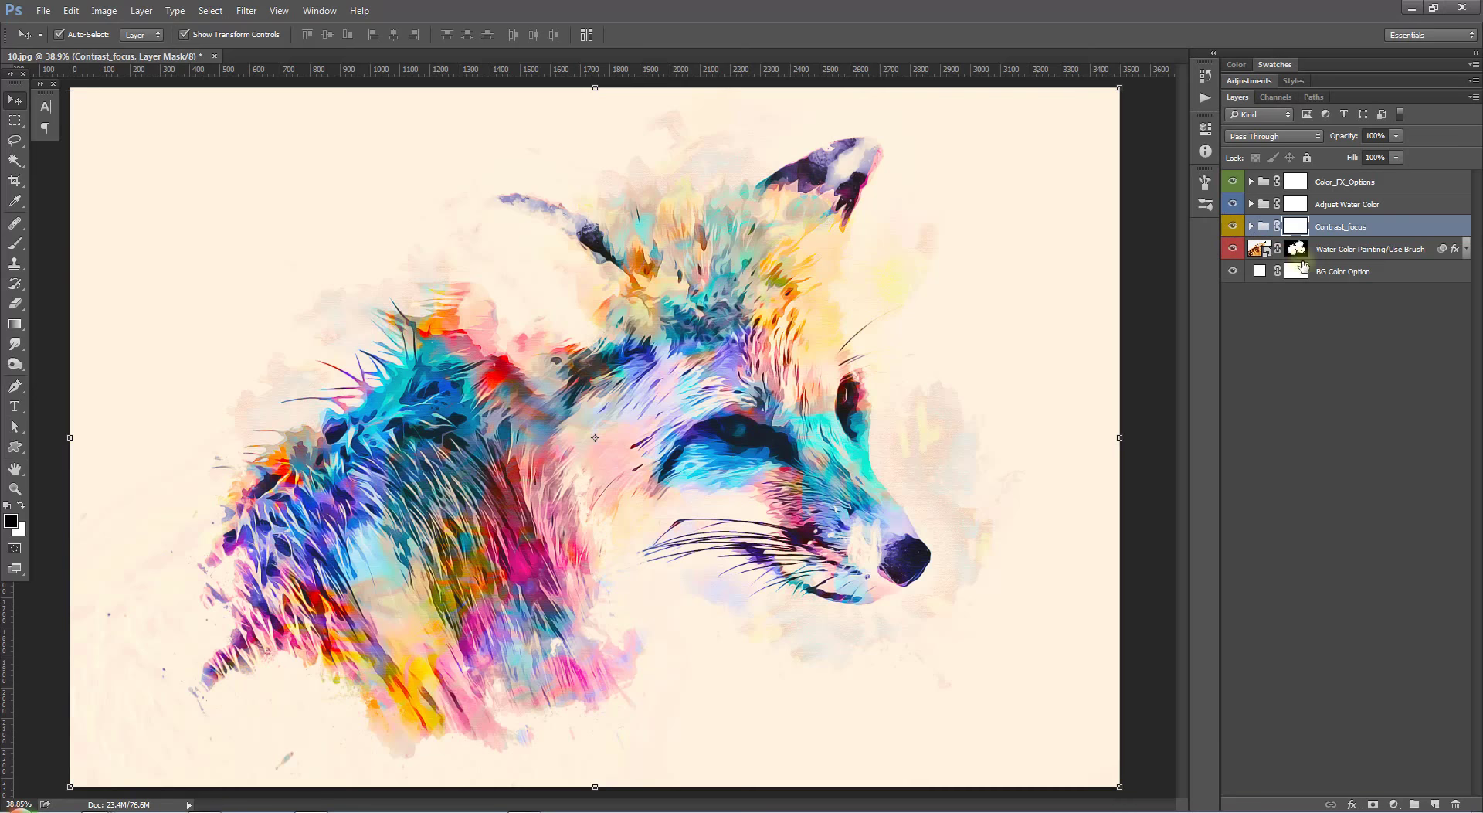
# Set the BG Color Option fill colour to black (#000000).
pyautogui.doubleClick(1260, 270)
pyautogui.click(1037, 369)
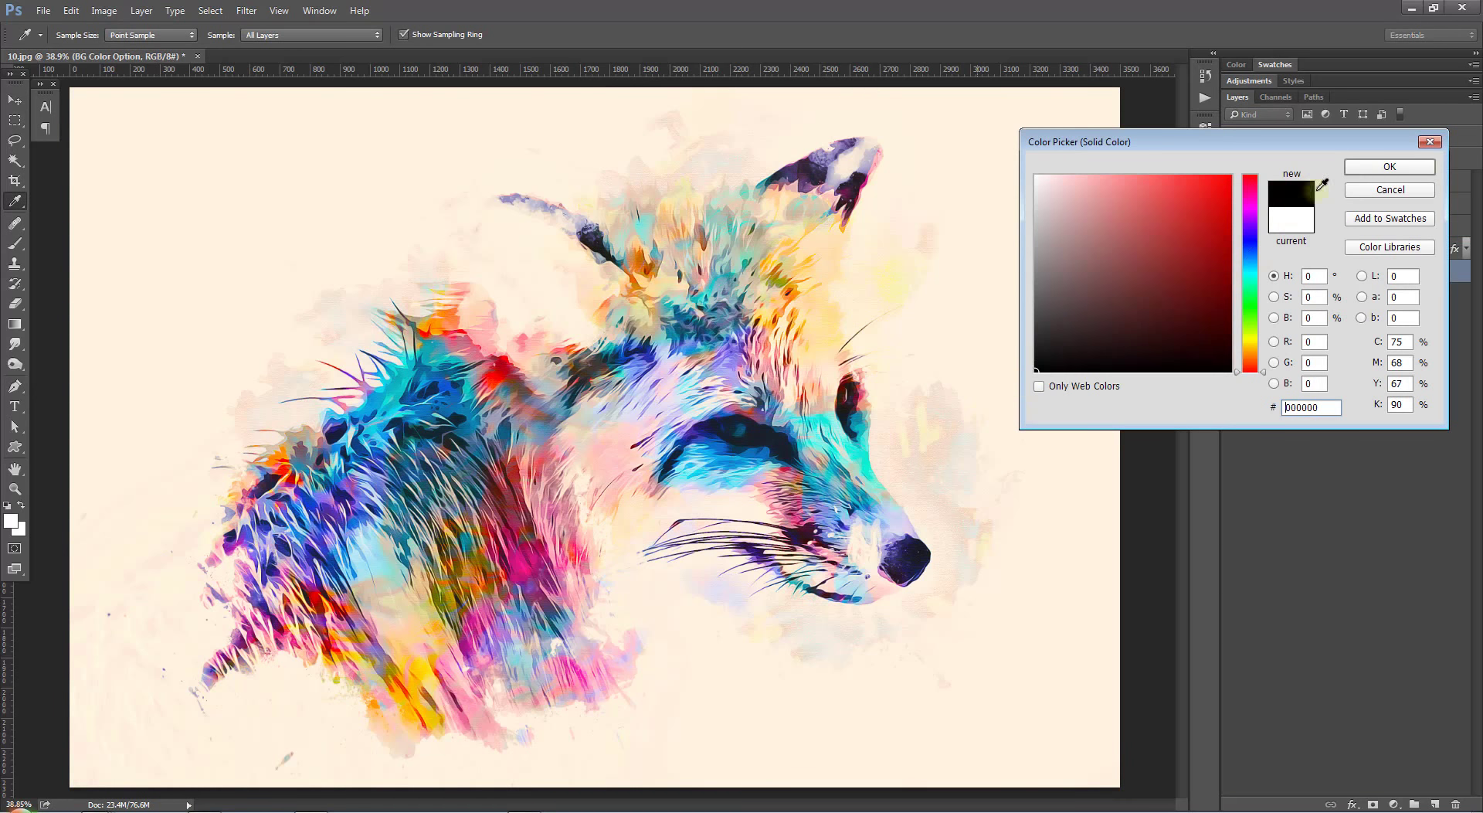
pyautogui.click(1374, 169)
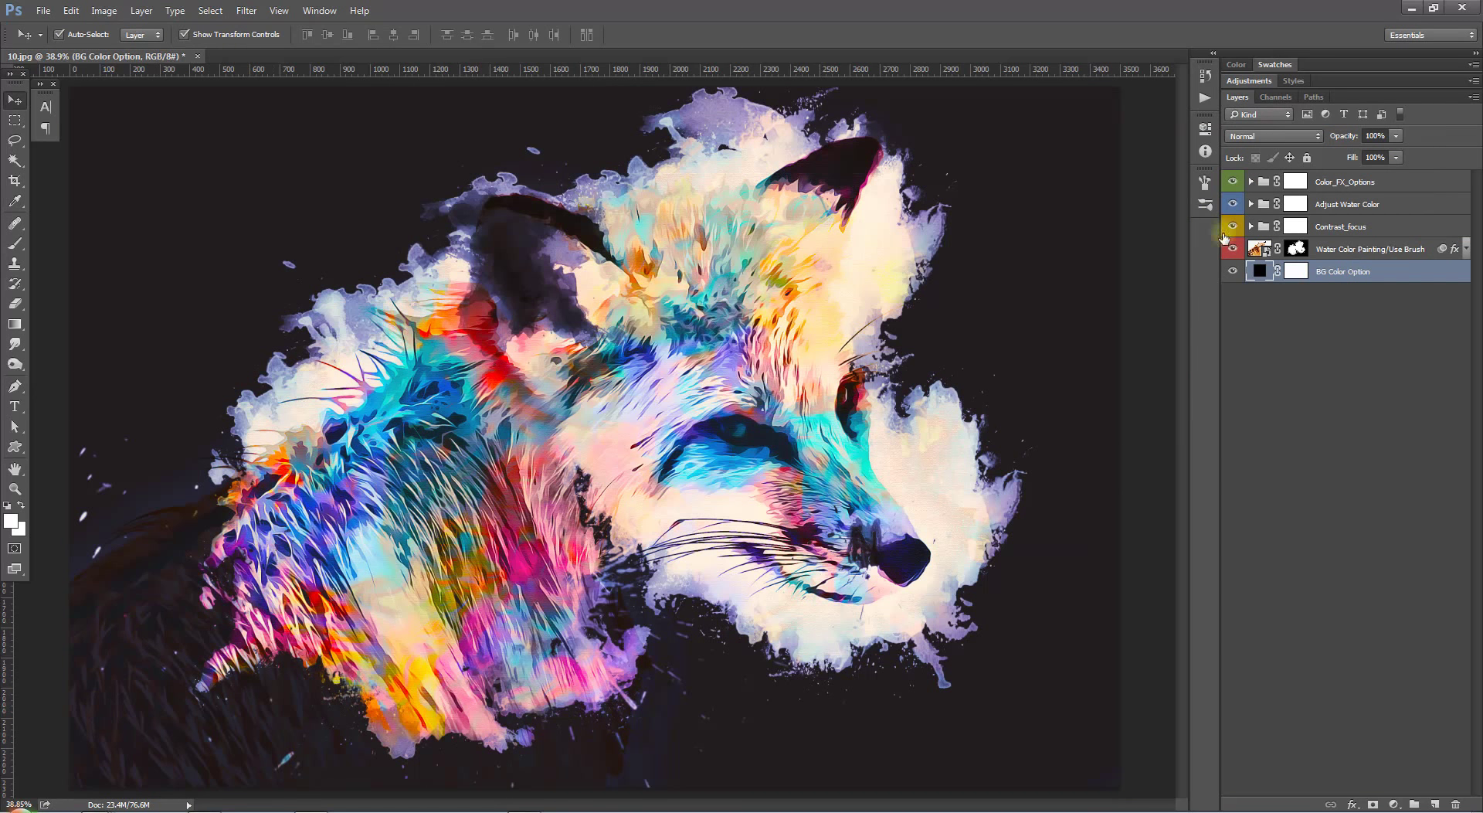
# Hide the Contrast_focus group to compare, then target the Water Color Painting layer mask.
pyautogui.click(1348, 234)
pyautogui.click(1233, 226)
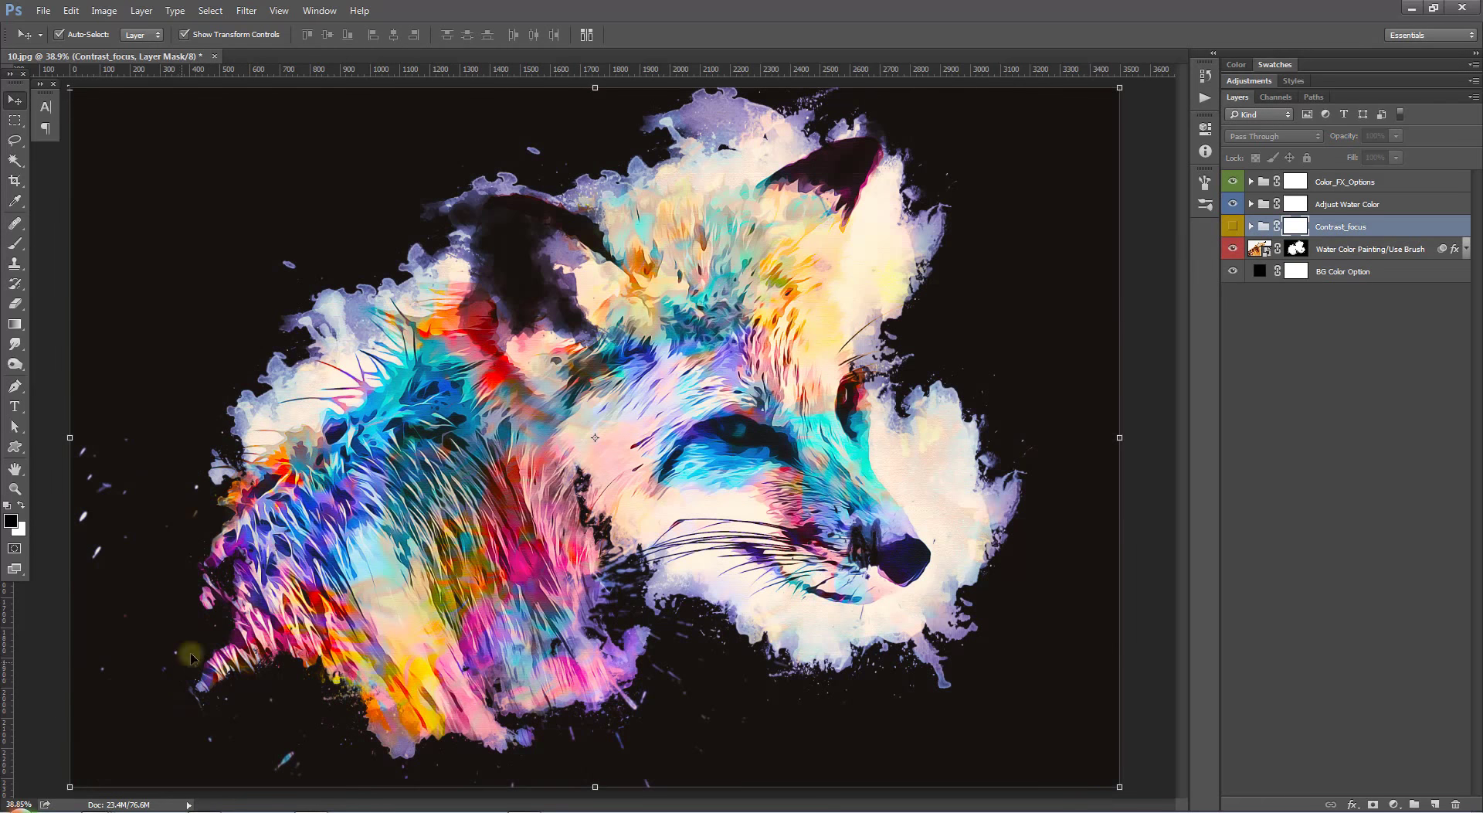
pyautogui.click(1361, 401)
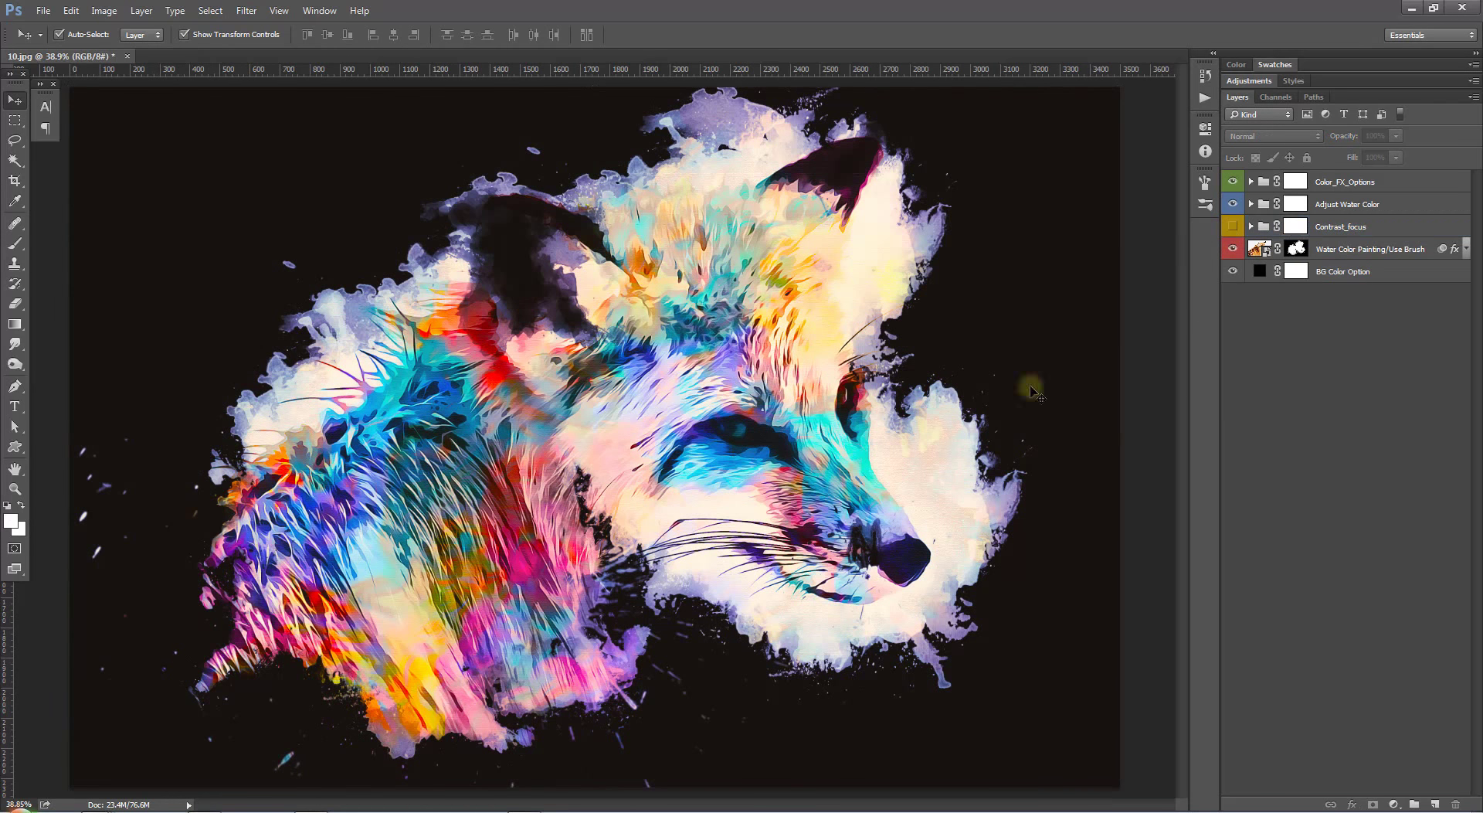
pyautogui.click(1296, 249)
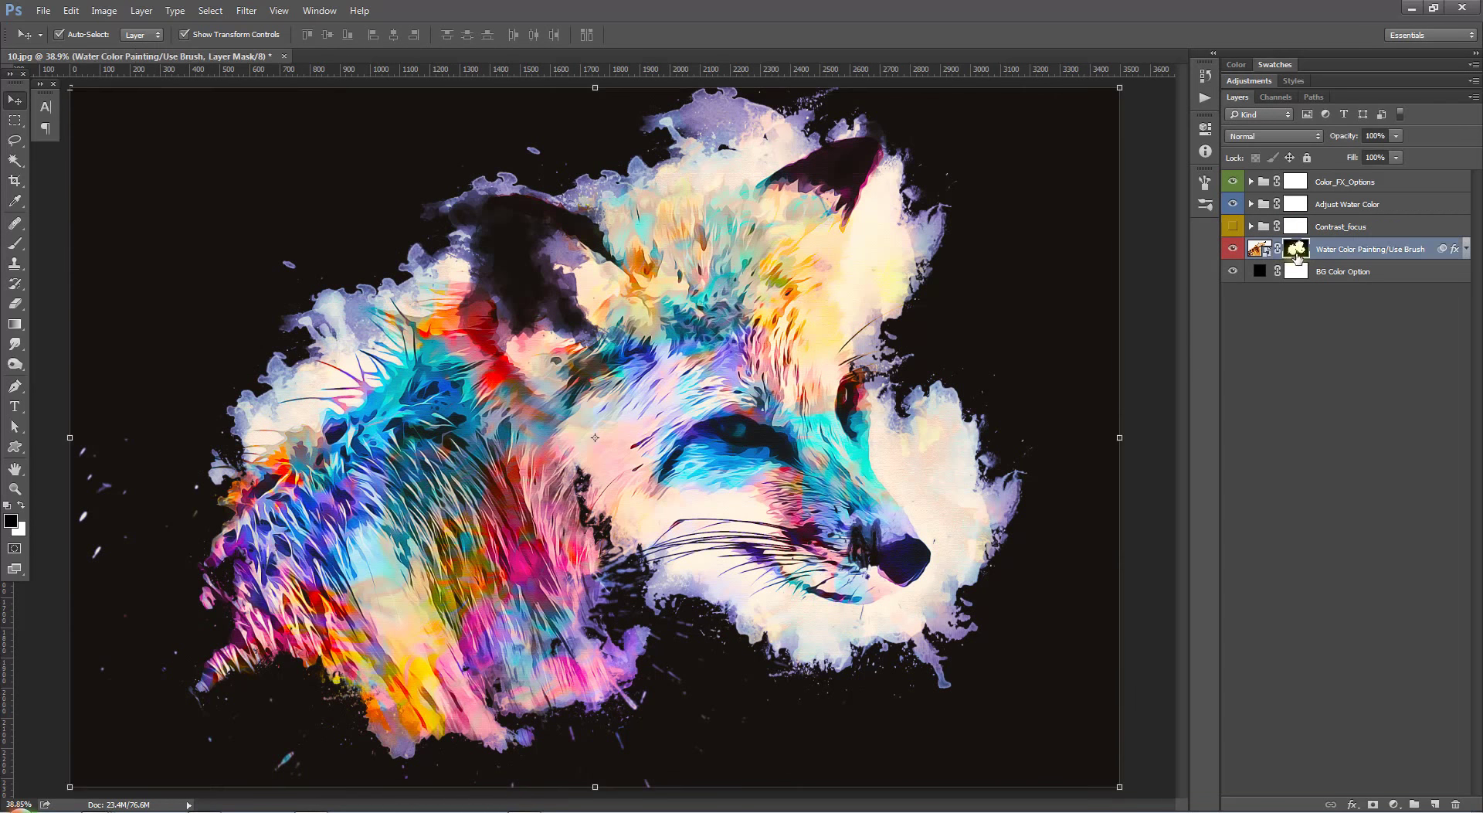
# Set up a 1250 px splatter brush with black as the painting colour.
pyautogui.click(21, 244)
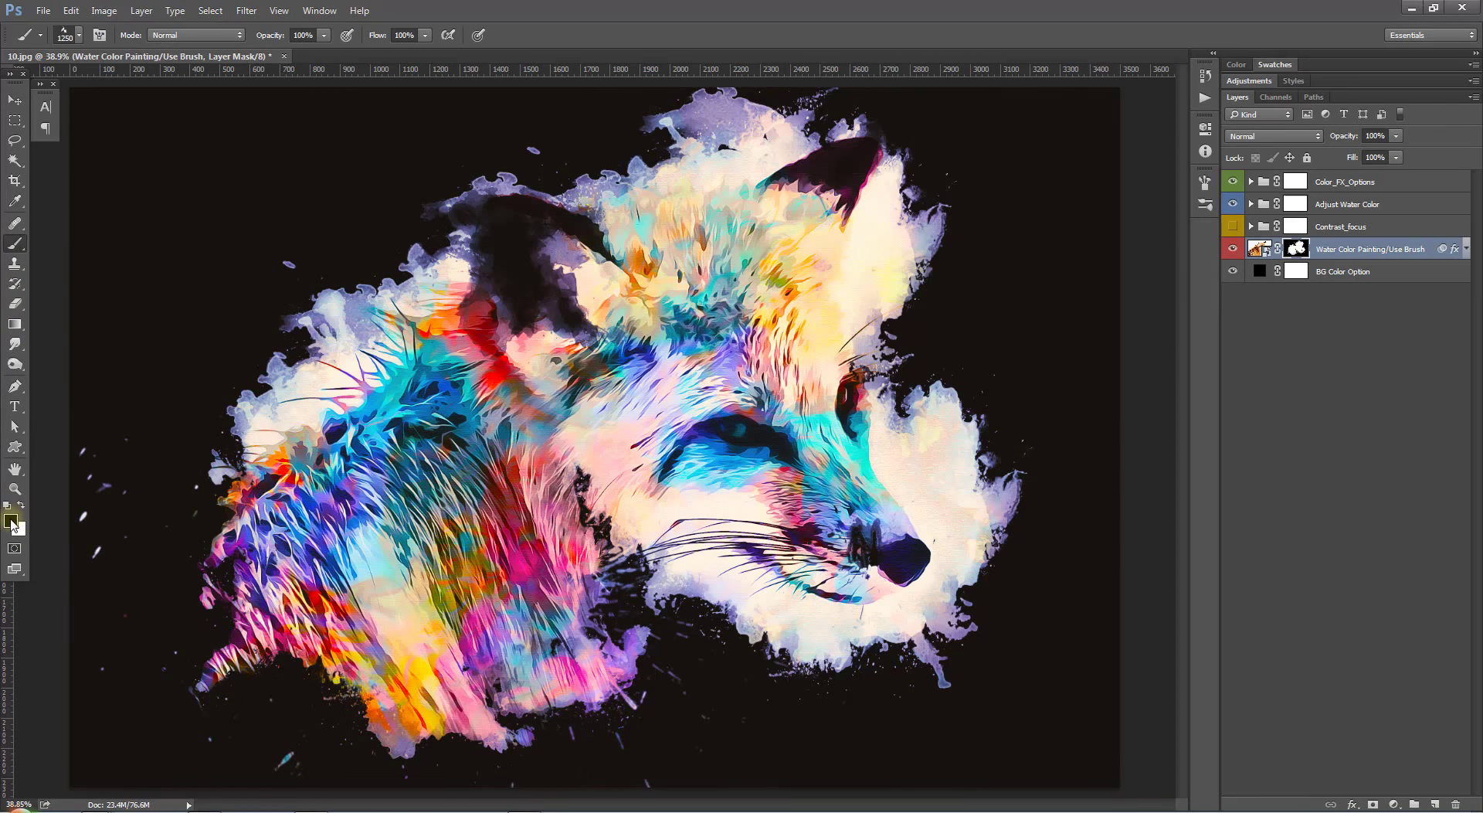
pyautogui.rightClick(1035, 193)
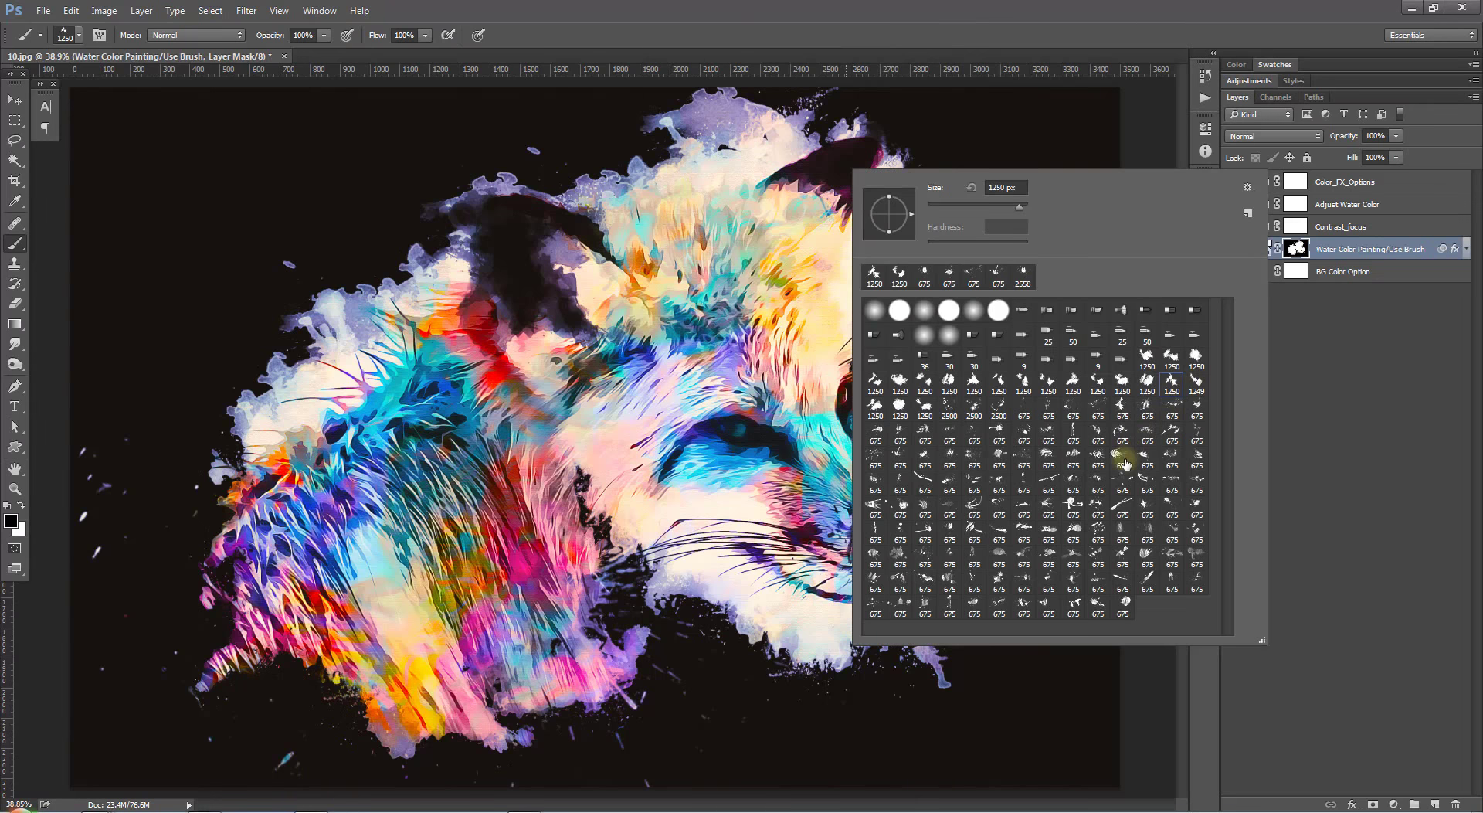
pyautogui.click(1147, 405)
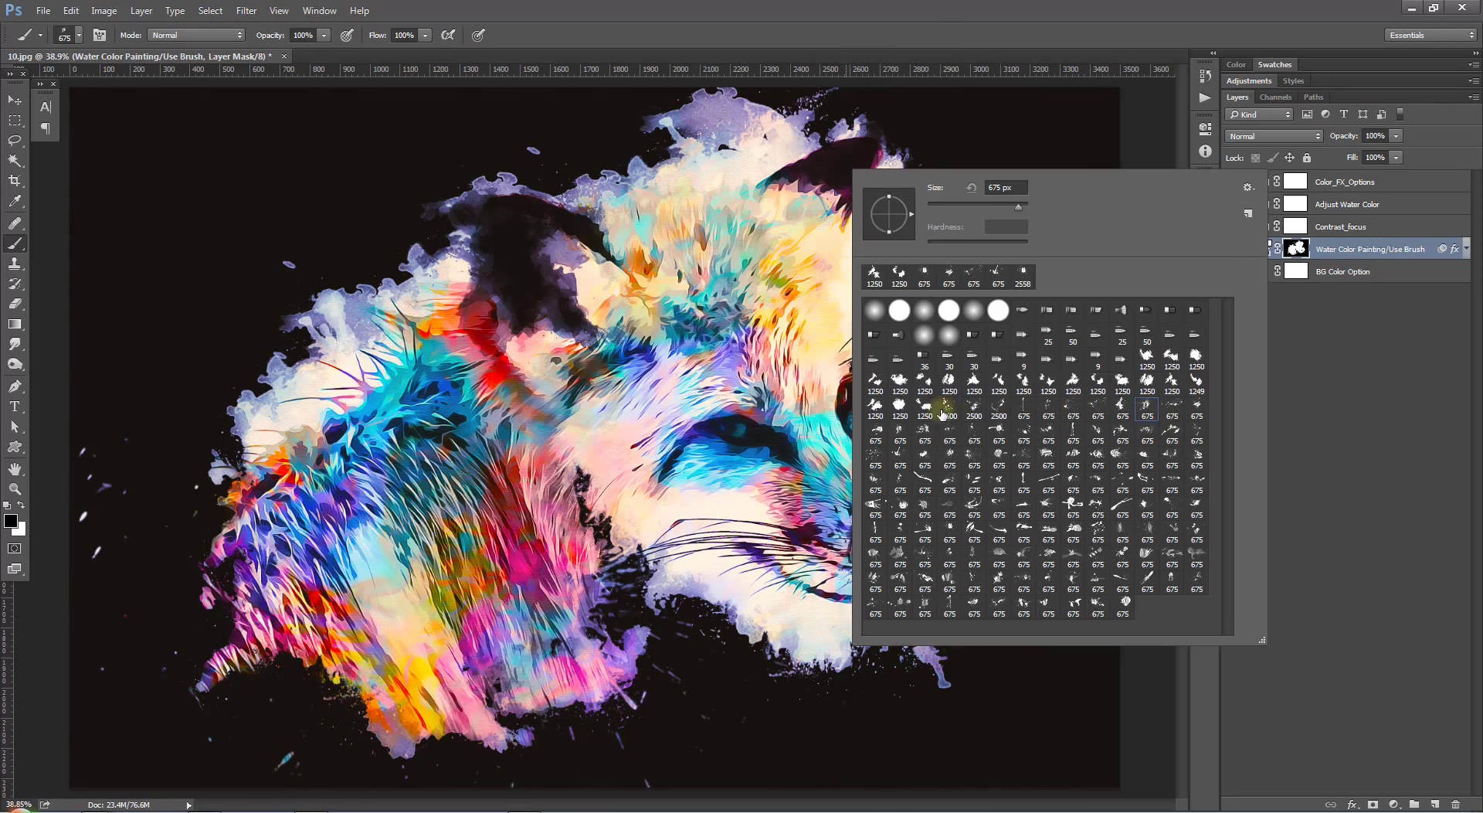
pyautogui.click(898, 434)
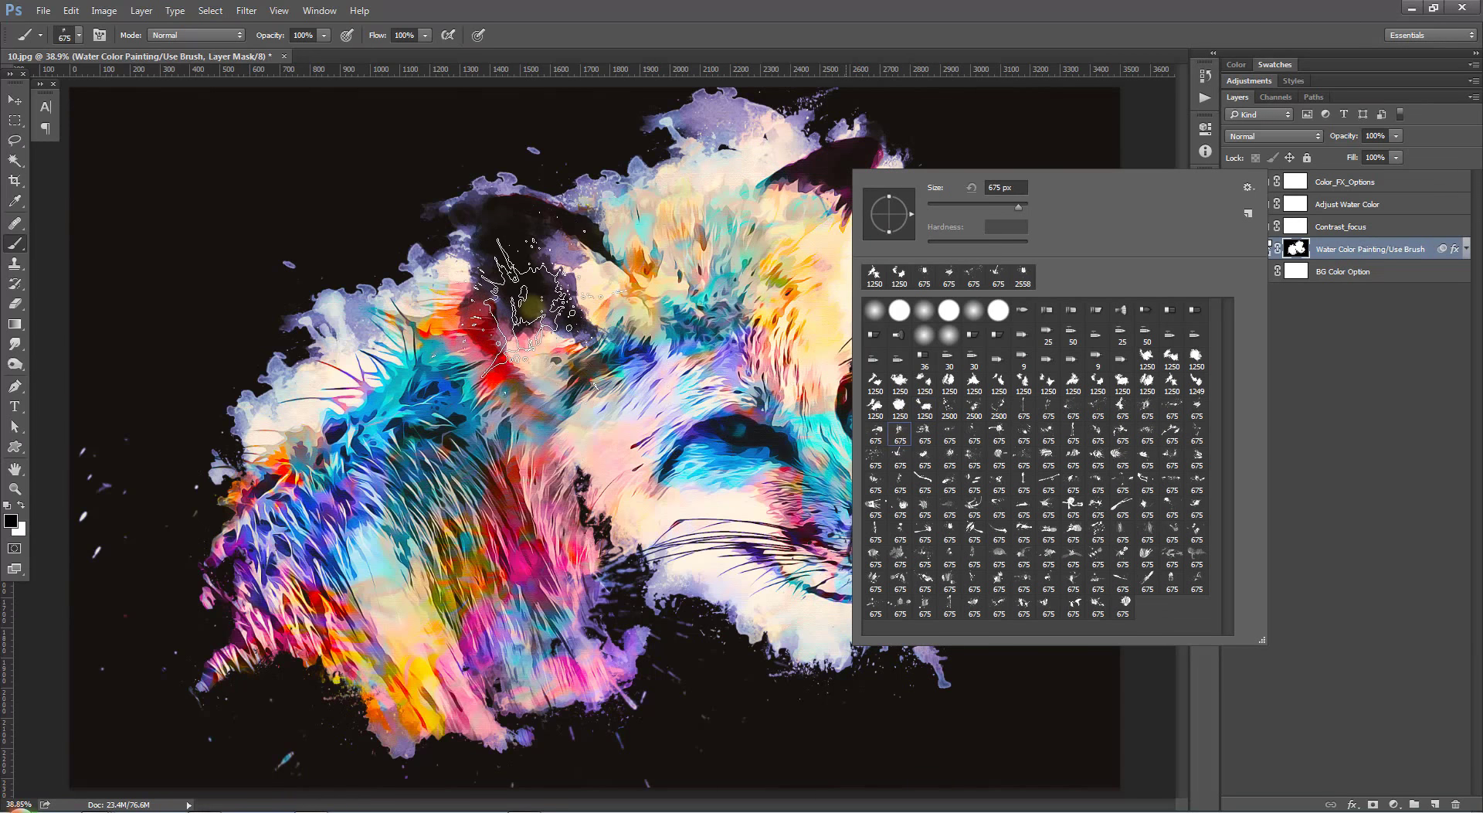
pyautogui.click(1190, 361)
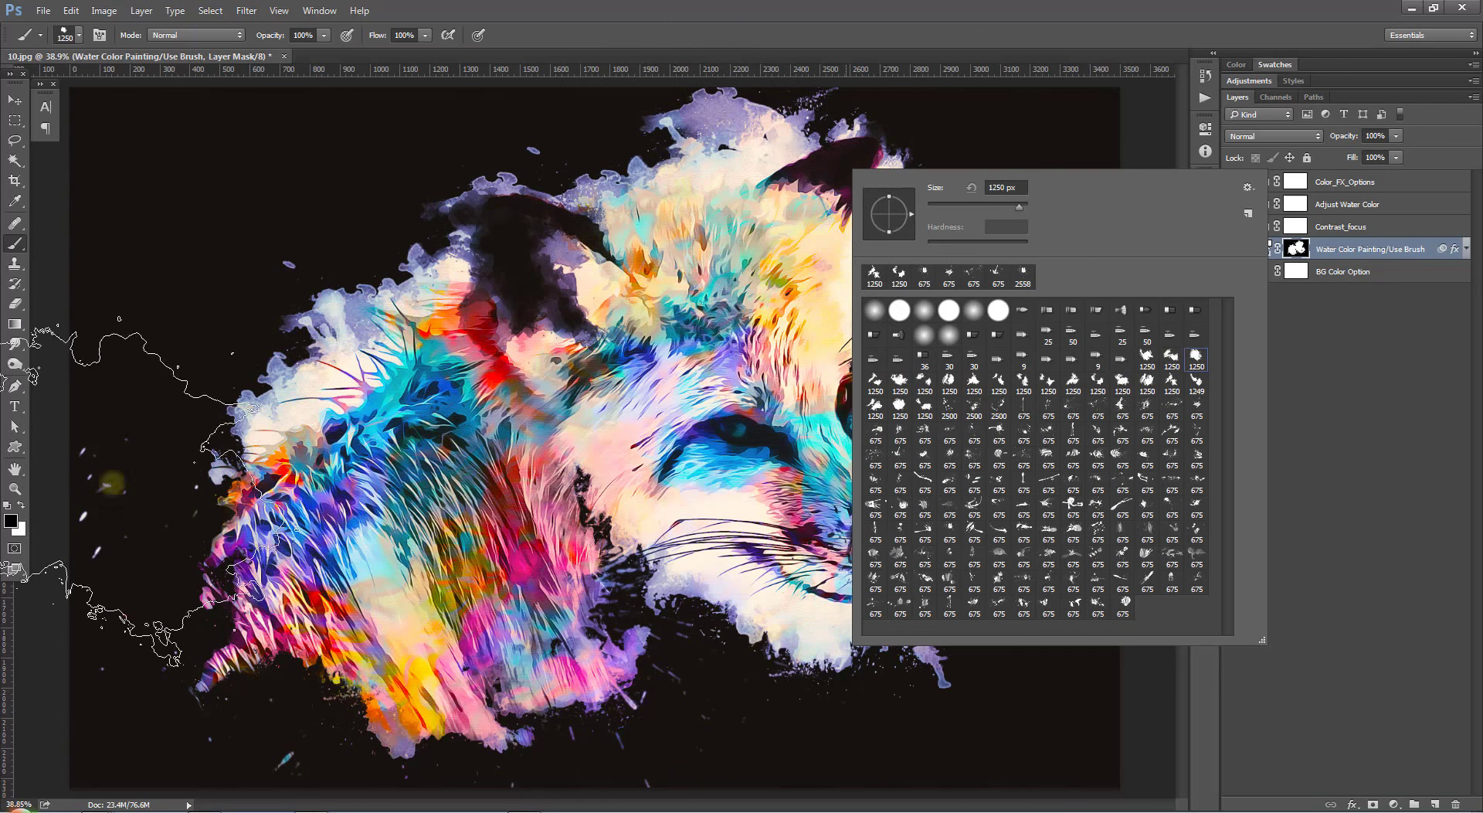
pyautogui.click(11, 520)
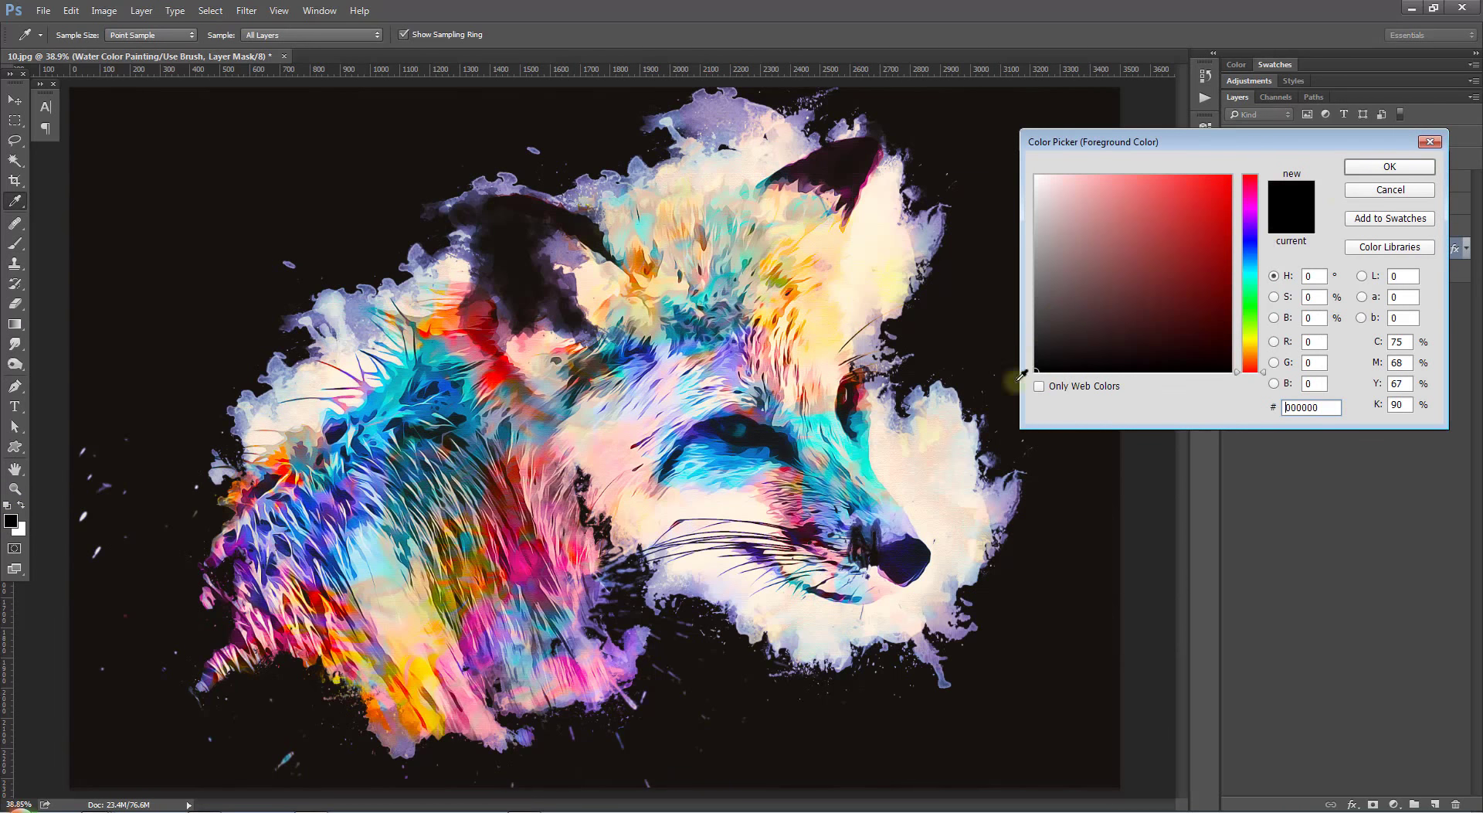
pyautogui.click(1383, 166)
# Mask out the left-edge smoke and the white splash beside the muzzle, shrinking the brush to 700 px.
pyautogui.moveTo(1024, 232); pyautogui.dragTo(1096, 176)
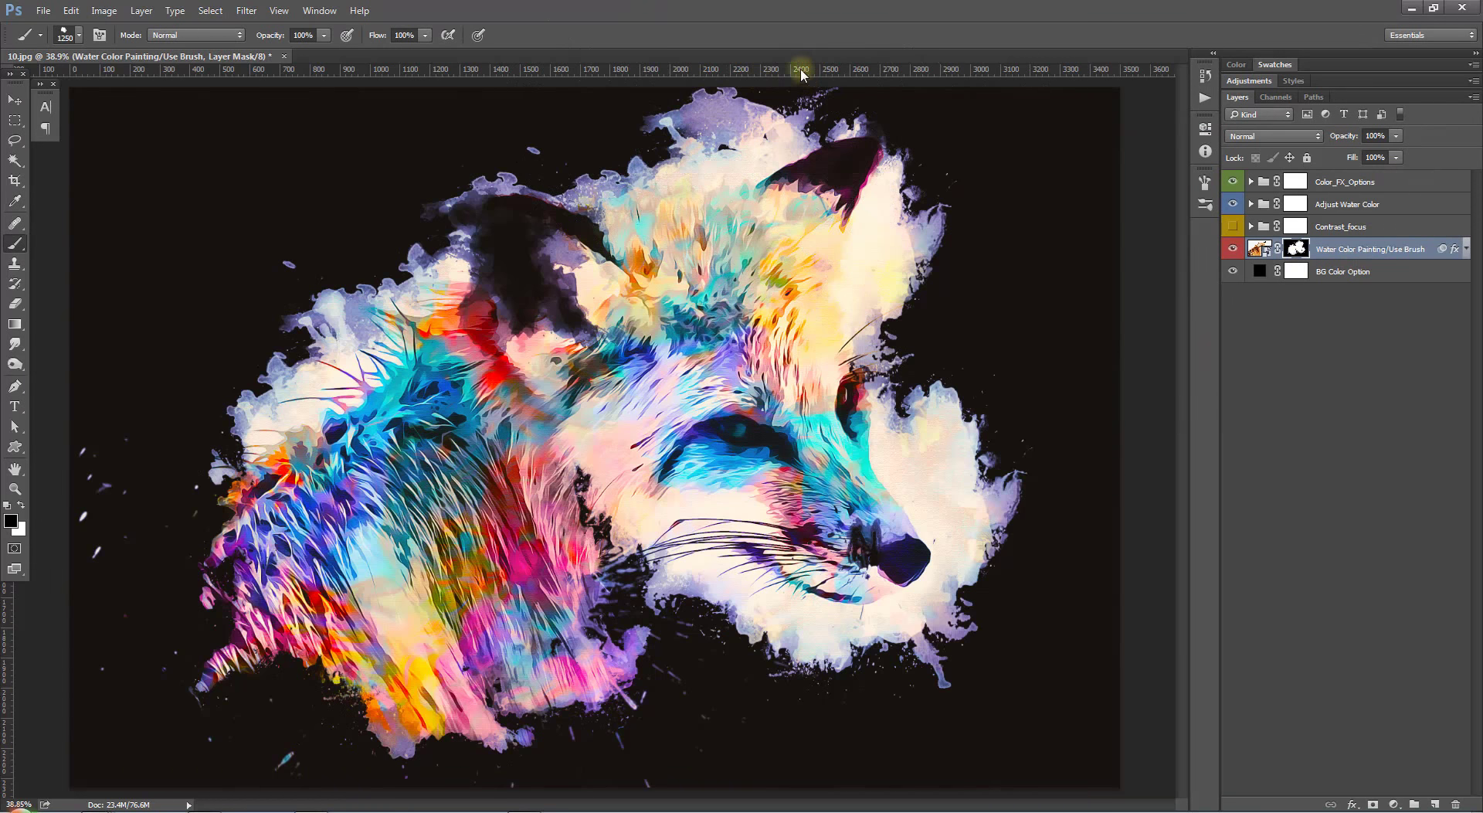
pyautogui.hotkey('ctrl', 'z')
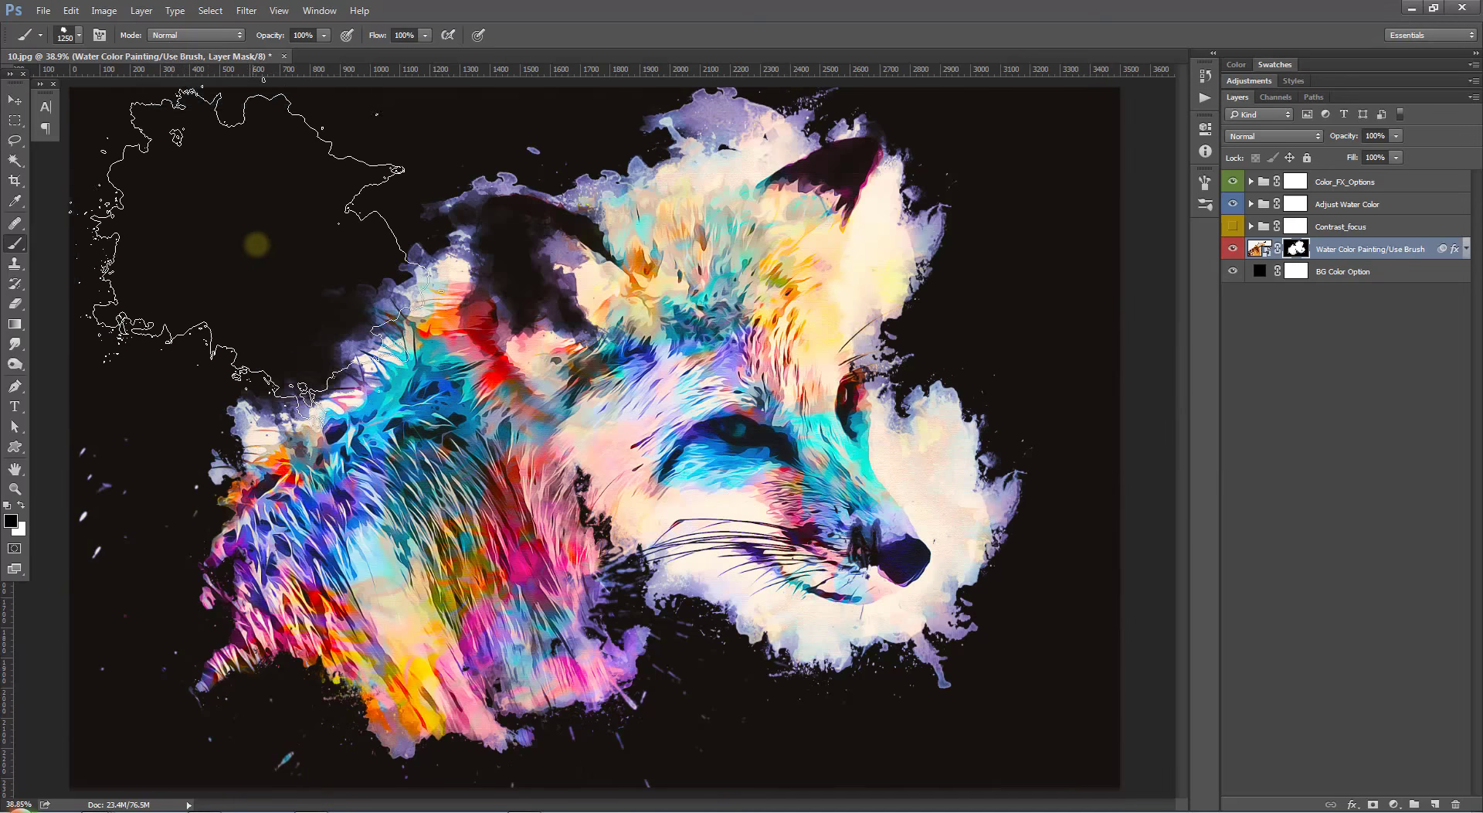
pyautogui.moveTo(255, 242); pyautogui.dragTo(149, 326)
pyautogui.press('[')
pyautogui.press('[')
pyautogui.press('[')
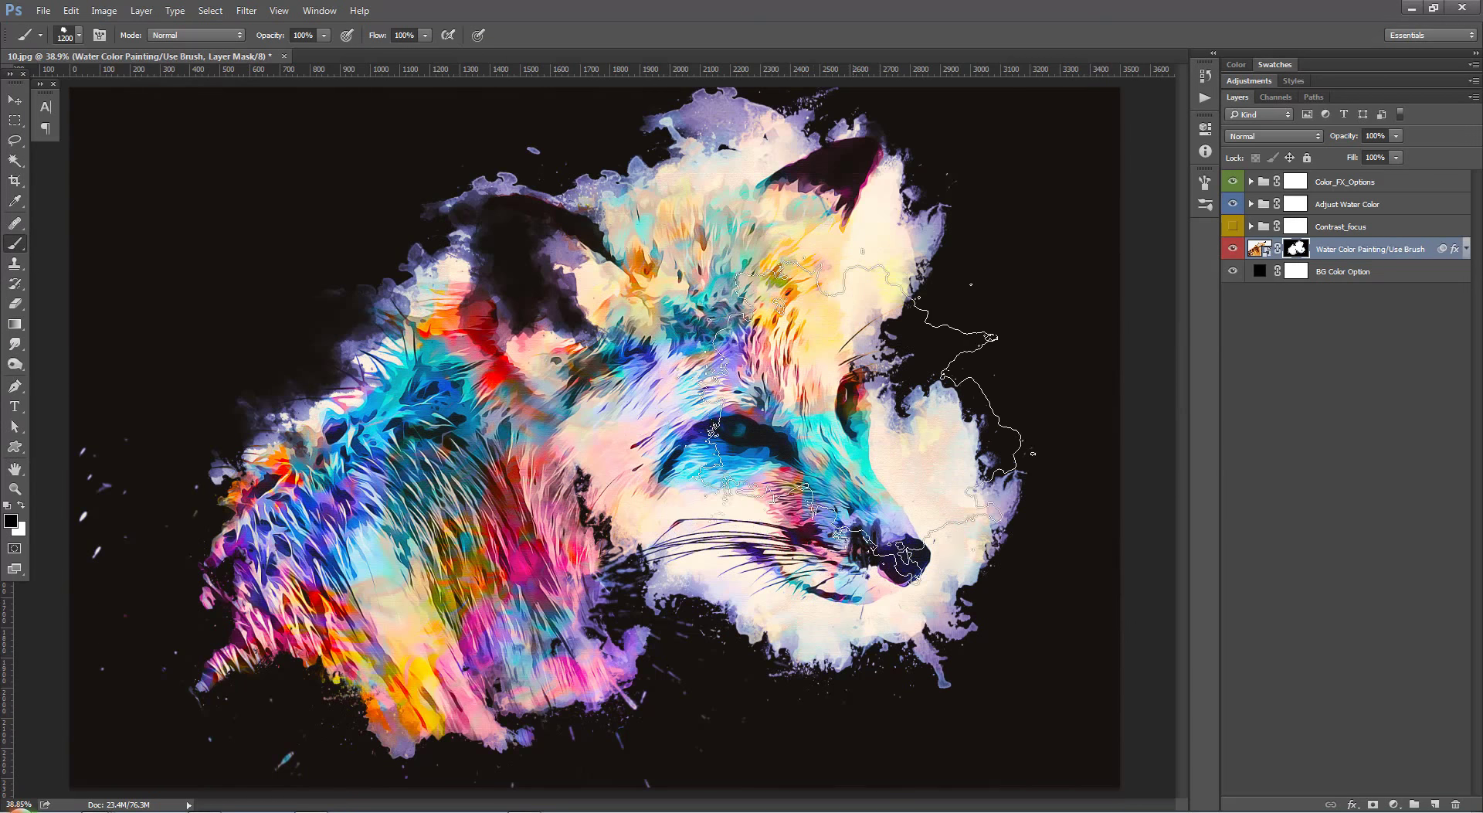
pyautogui.moveTo(1002, 452)
pyautogui.mouseDown()
pyautogui.moveTo(971, 417)
pyautogui.moveTo(1074, 495)
pyautogui.mouseUp()
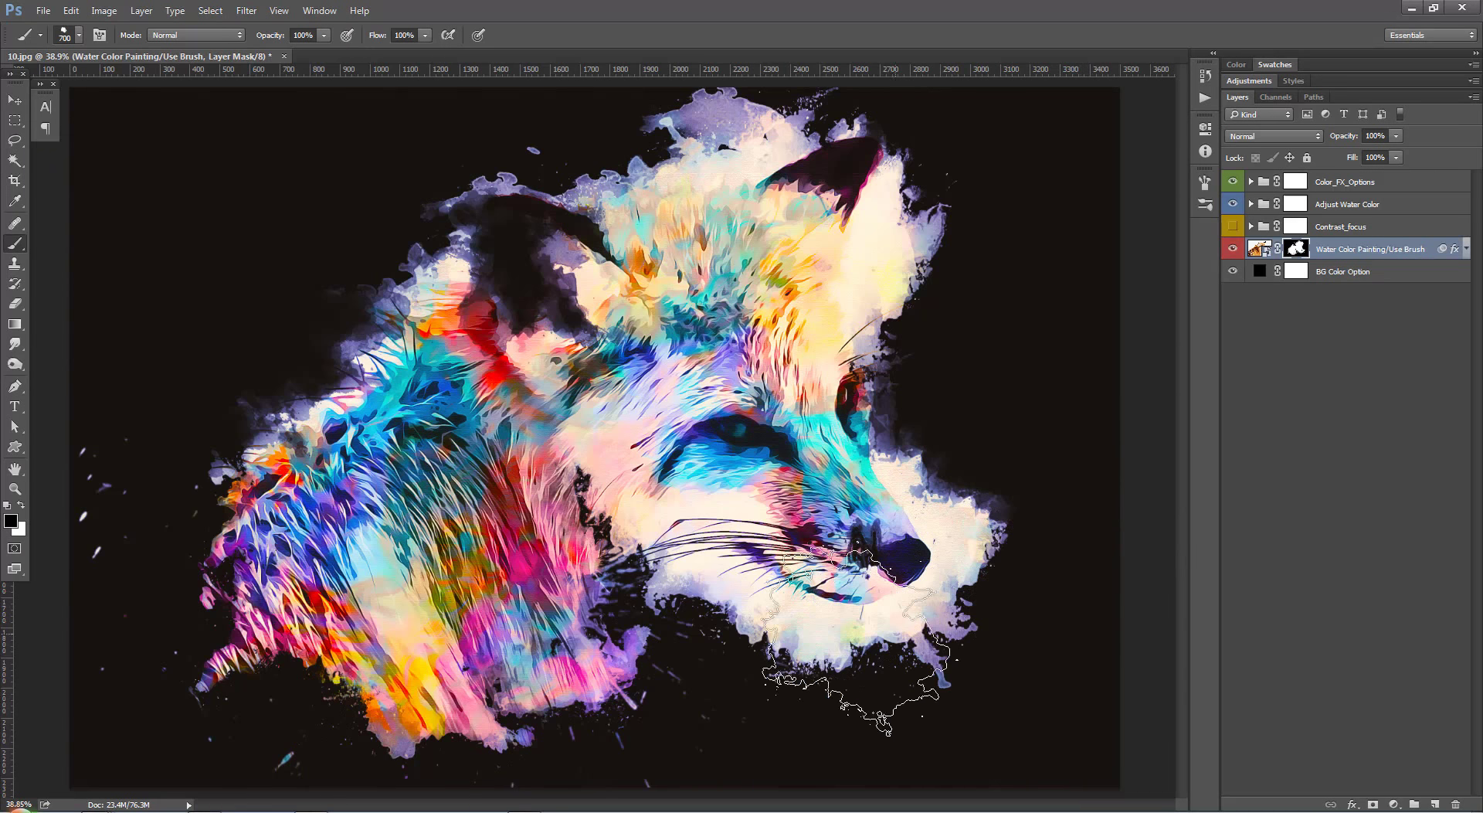
pyautogui.moveTo(795, 662); pyautogui.dragTo(749, 611)
pyautogui.hotkey('ctrl', 'z')
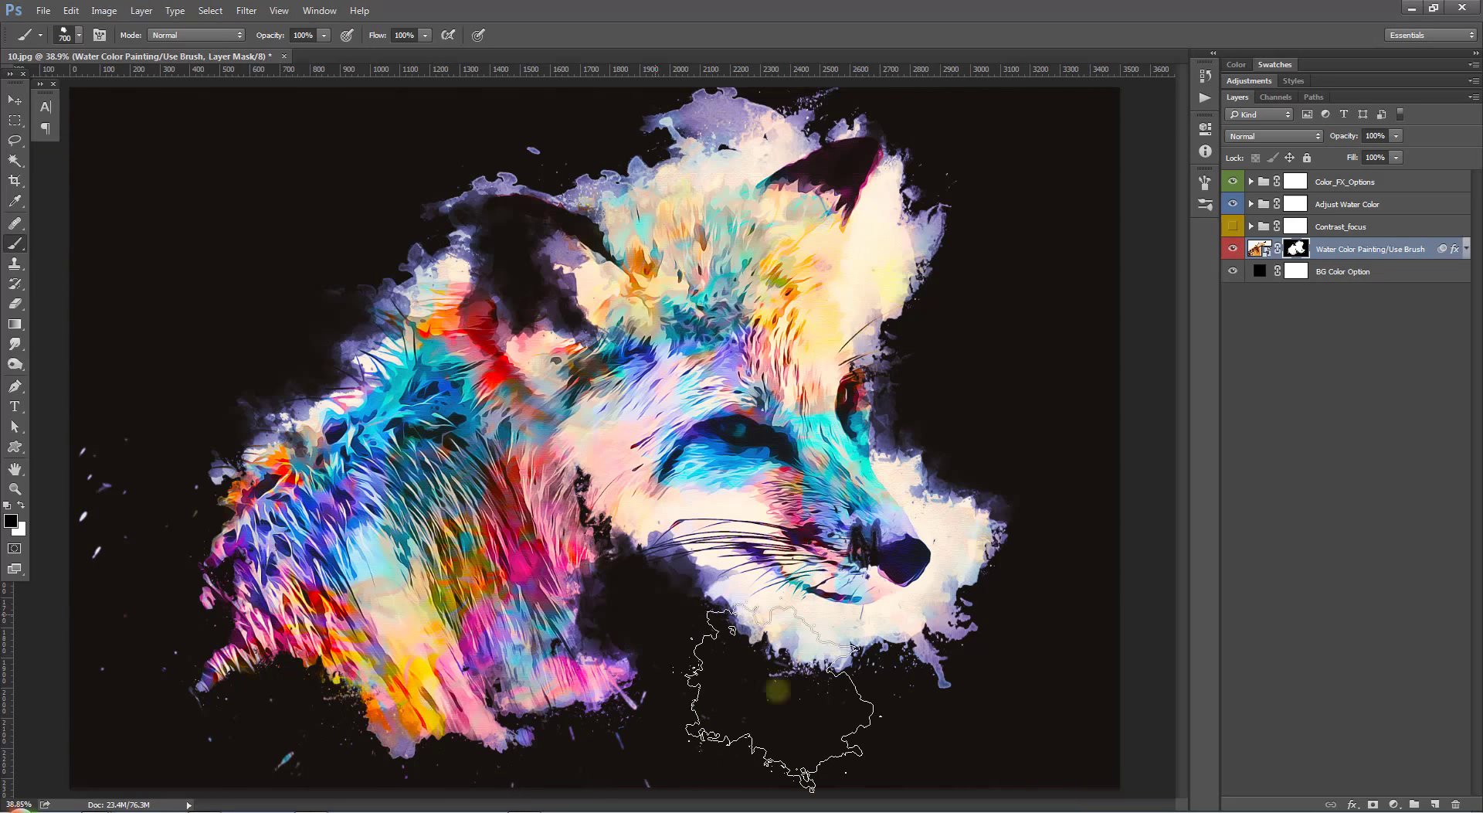
pyautogui.hotkey('ctrl', 'alt', 'z')
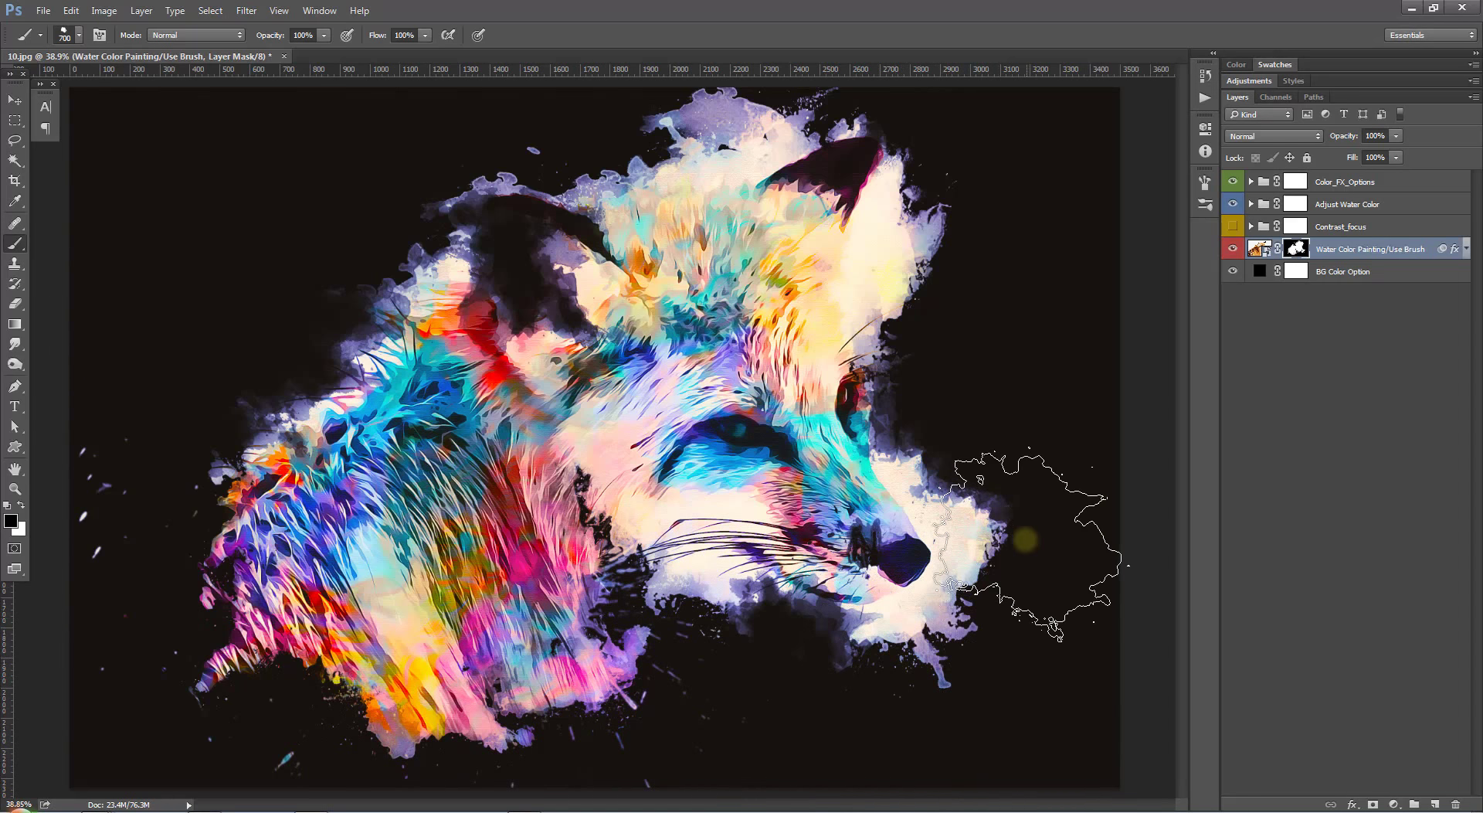
pyautogui.click(1019, 536)
pyautogui.click(15, 100)
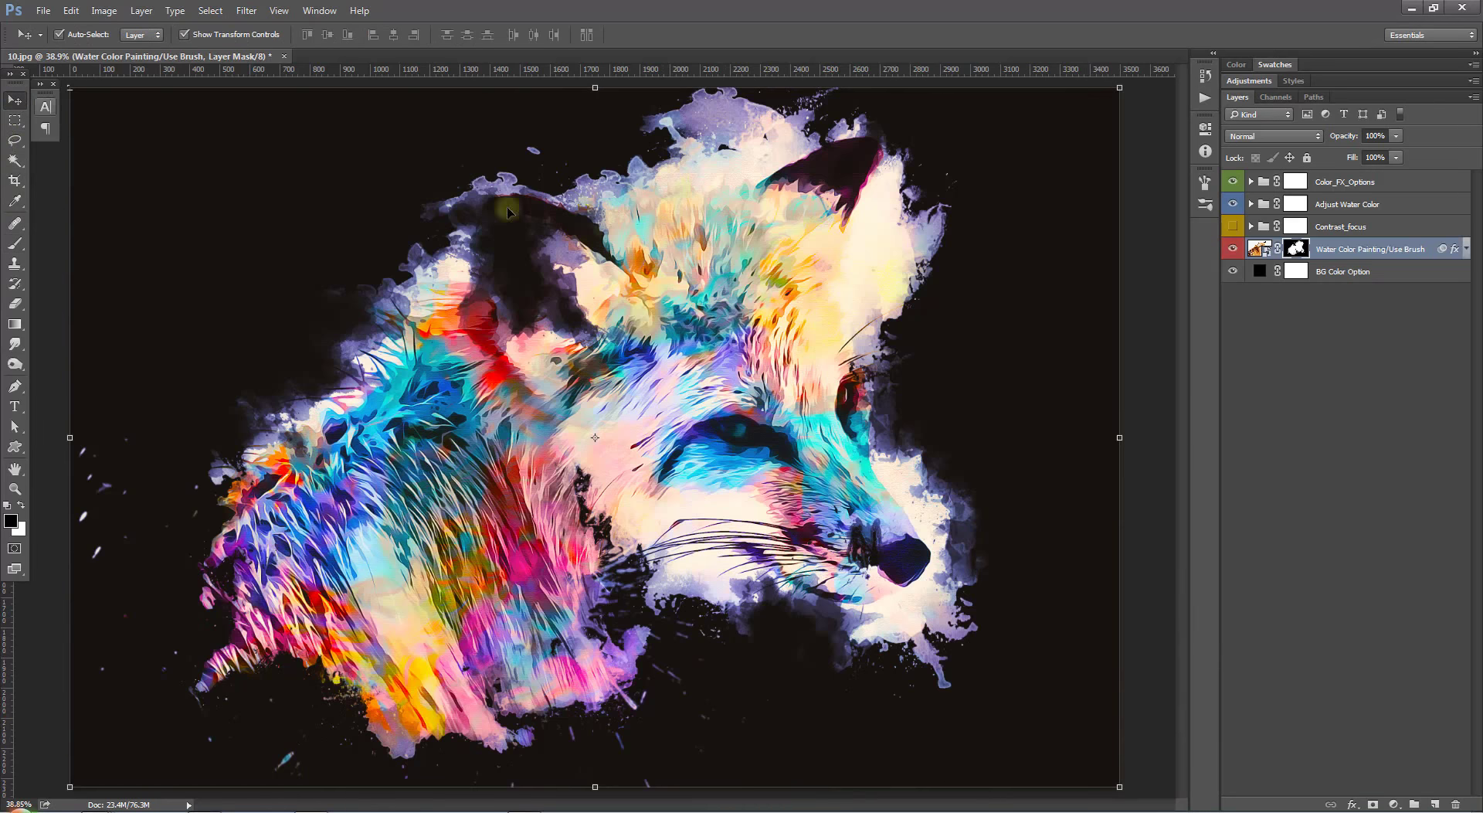
pyautogui.doubleClick(1259, 271)
pyautogui.click(1190, 240)
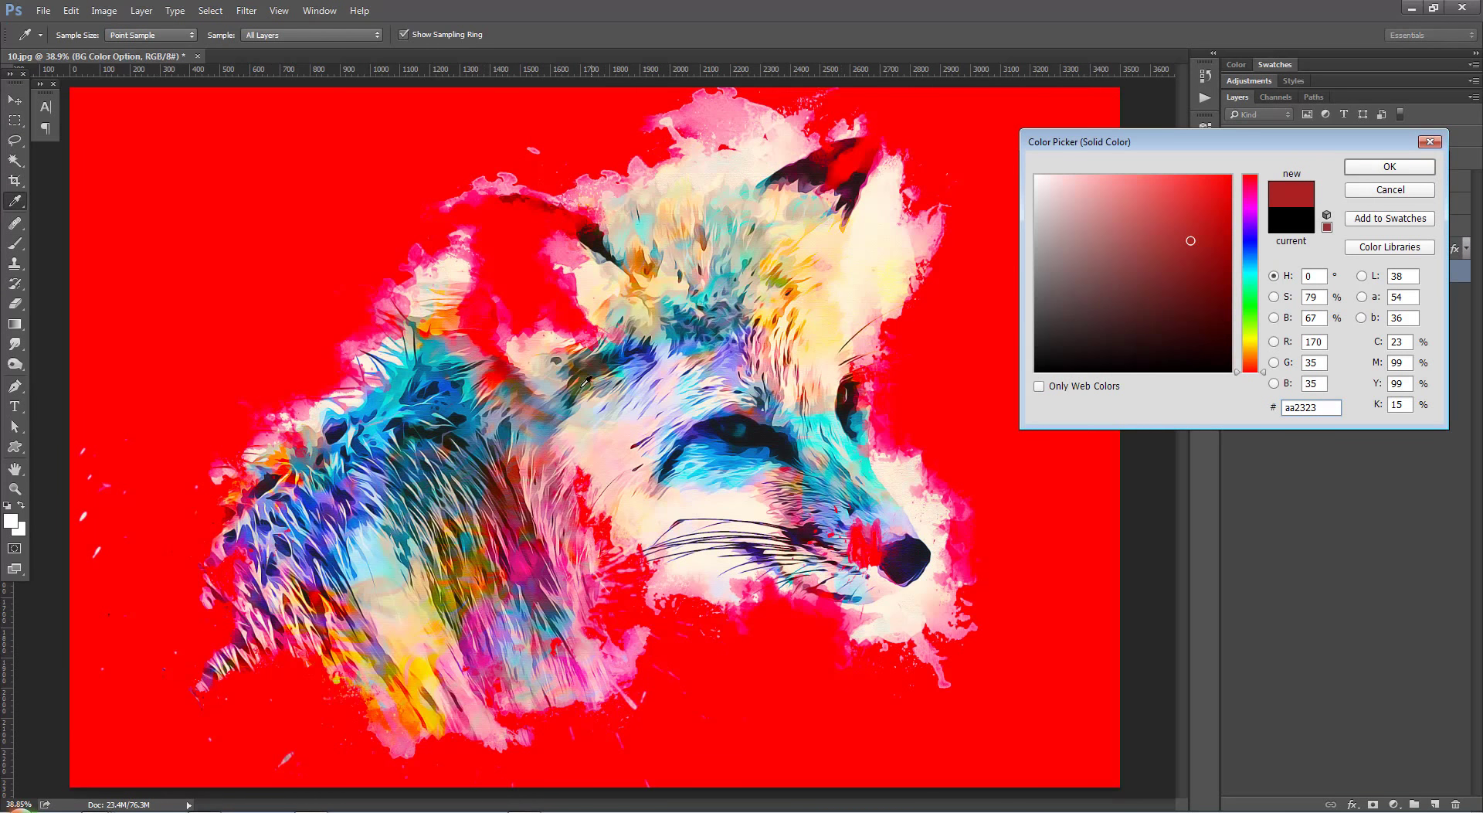
pyautogui.click(1131, 199)
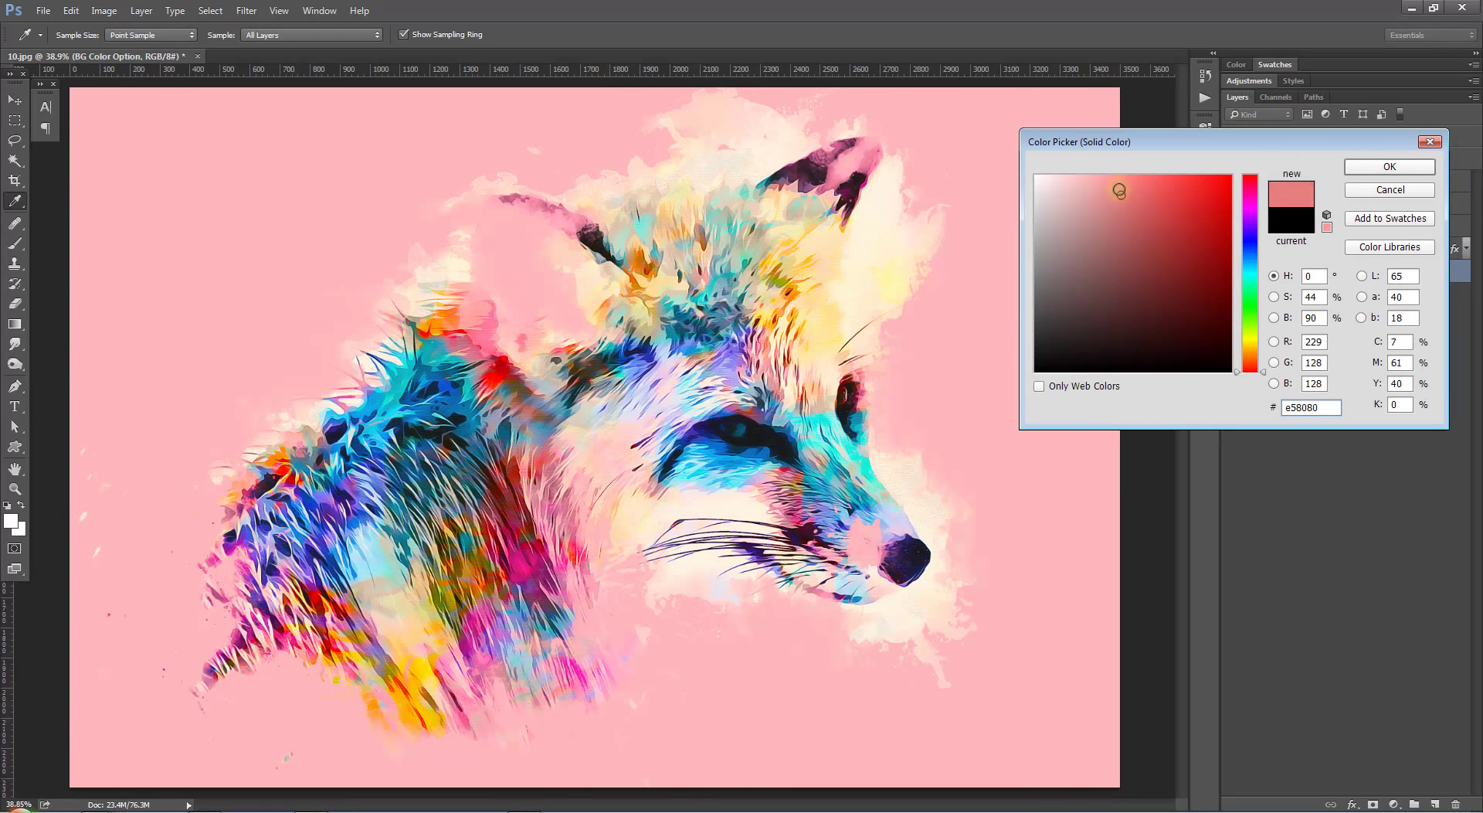
pyautogui.click(1118, 186)
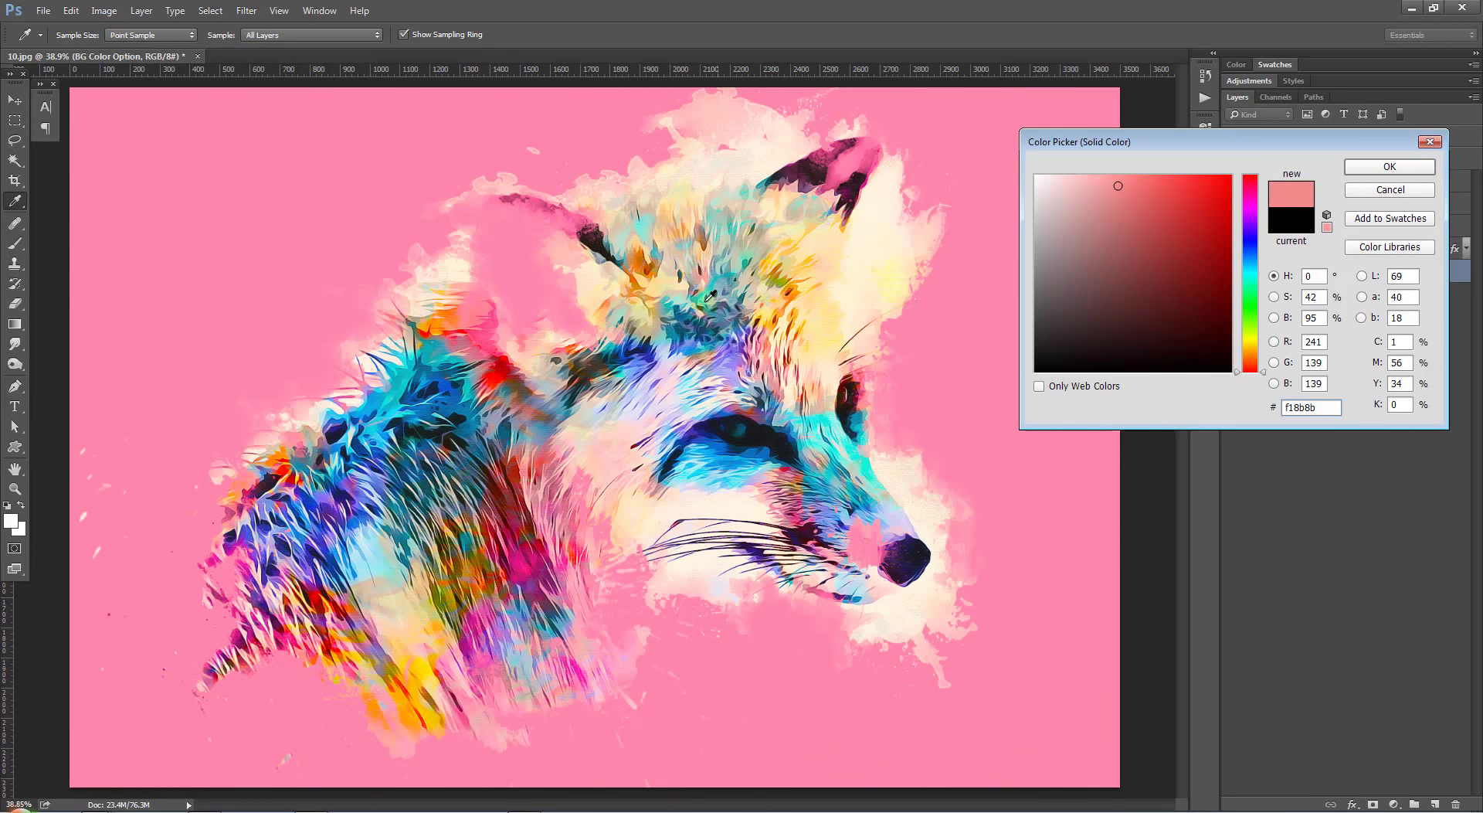
pyautogui.click(1250, 229)
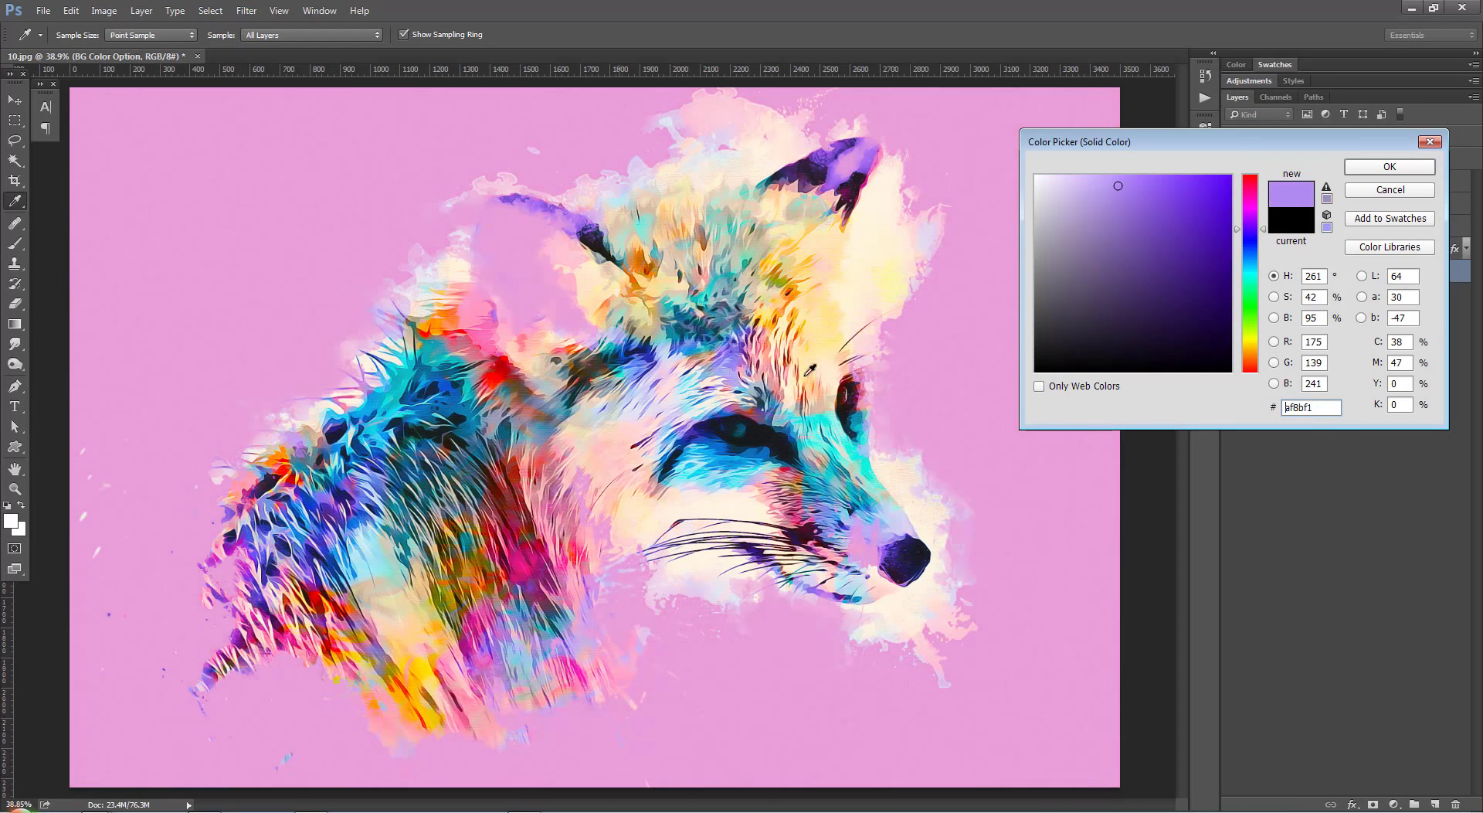
pyautogui.click(1251, 245)
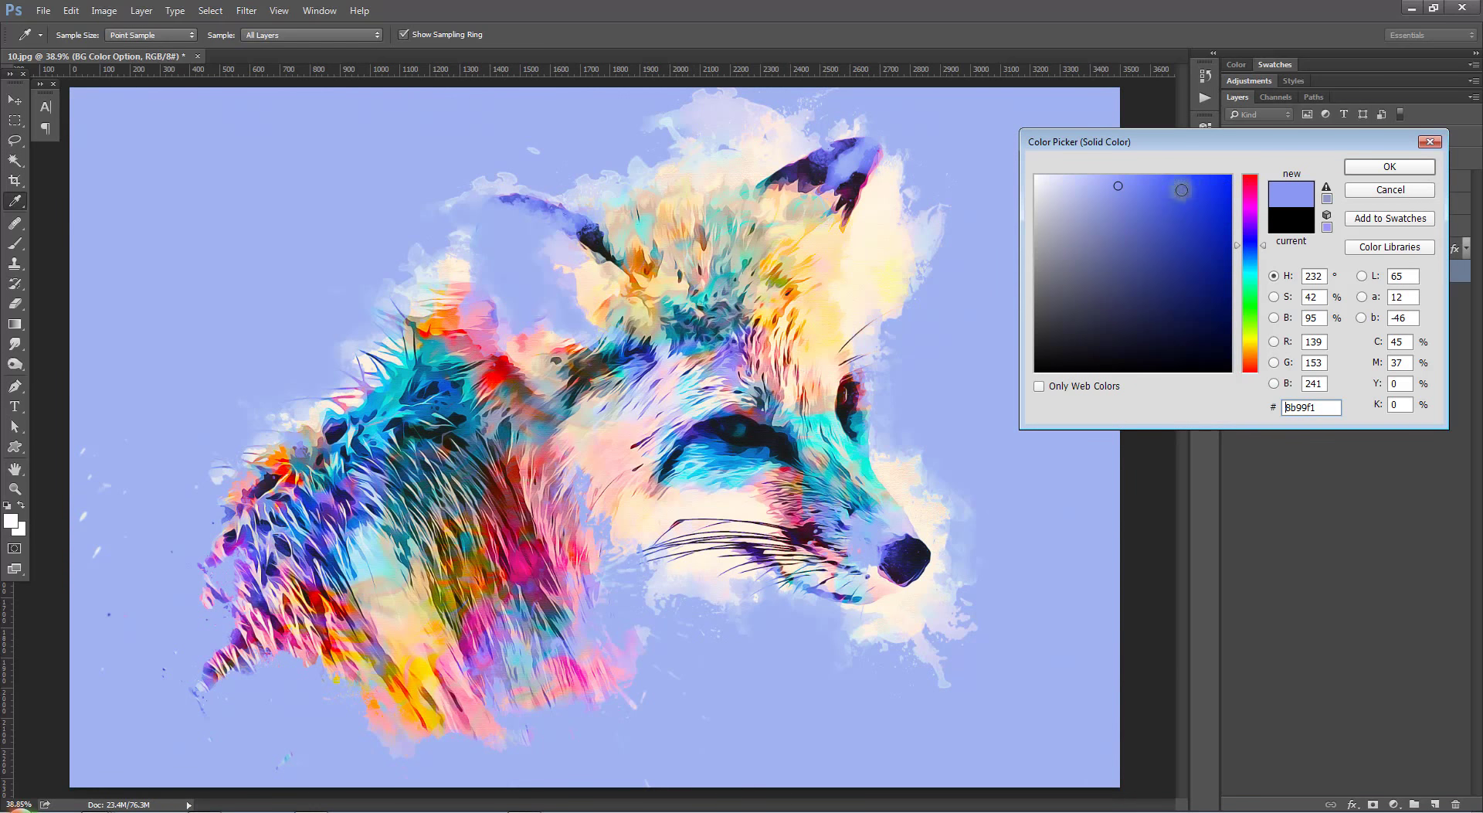
pyautogui.click(1142, 186)
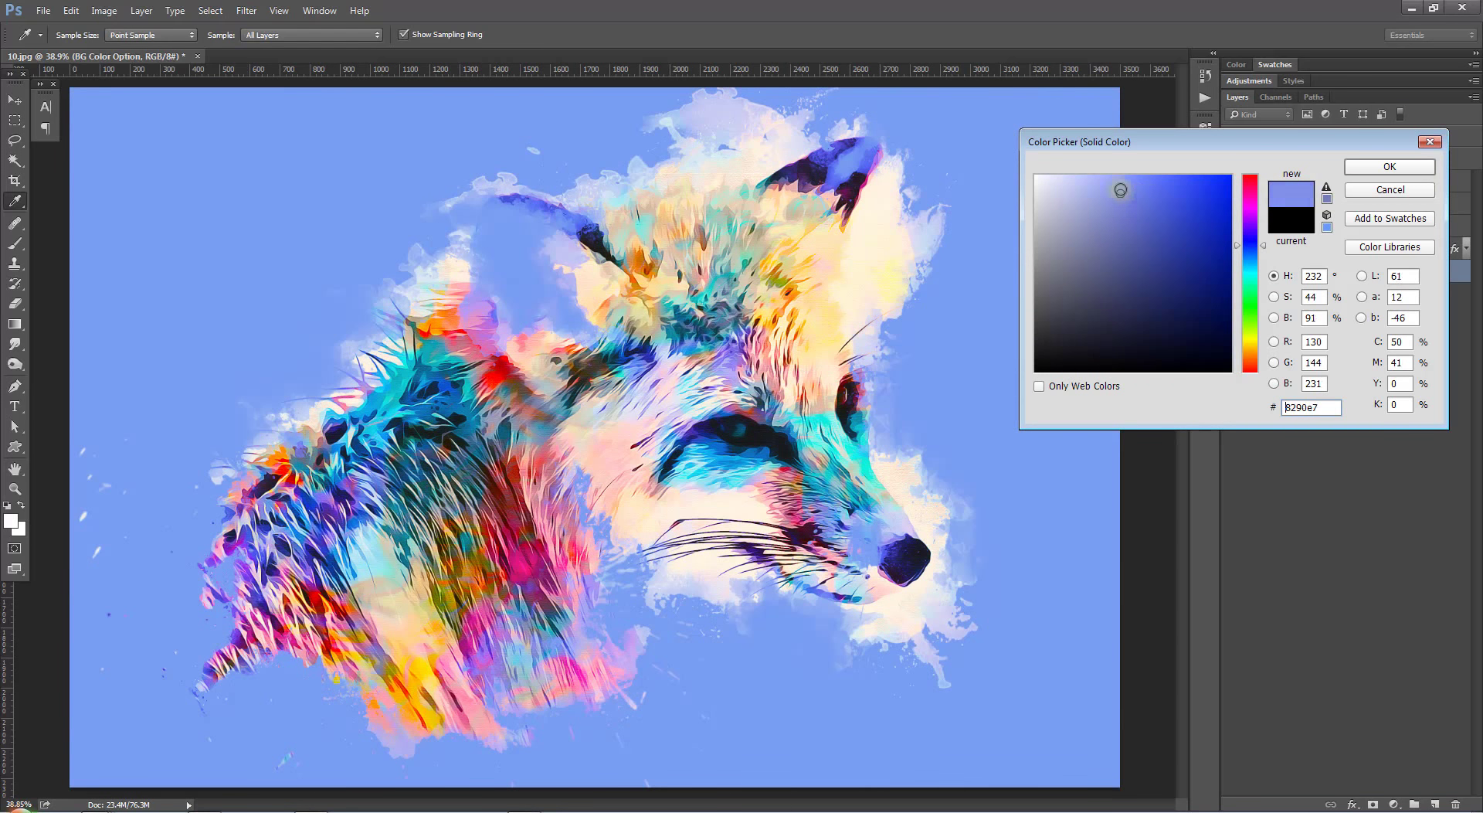
pyautogui.click(1115, 191)
pyautogui.click(1164, 191)
pyautogui.moveTo(1164, 192); pyautogui.dragTo(1160, 174)
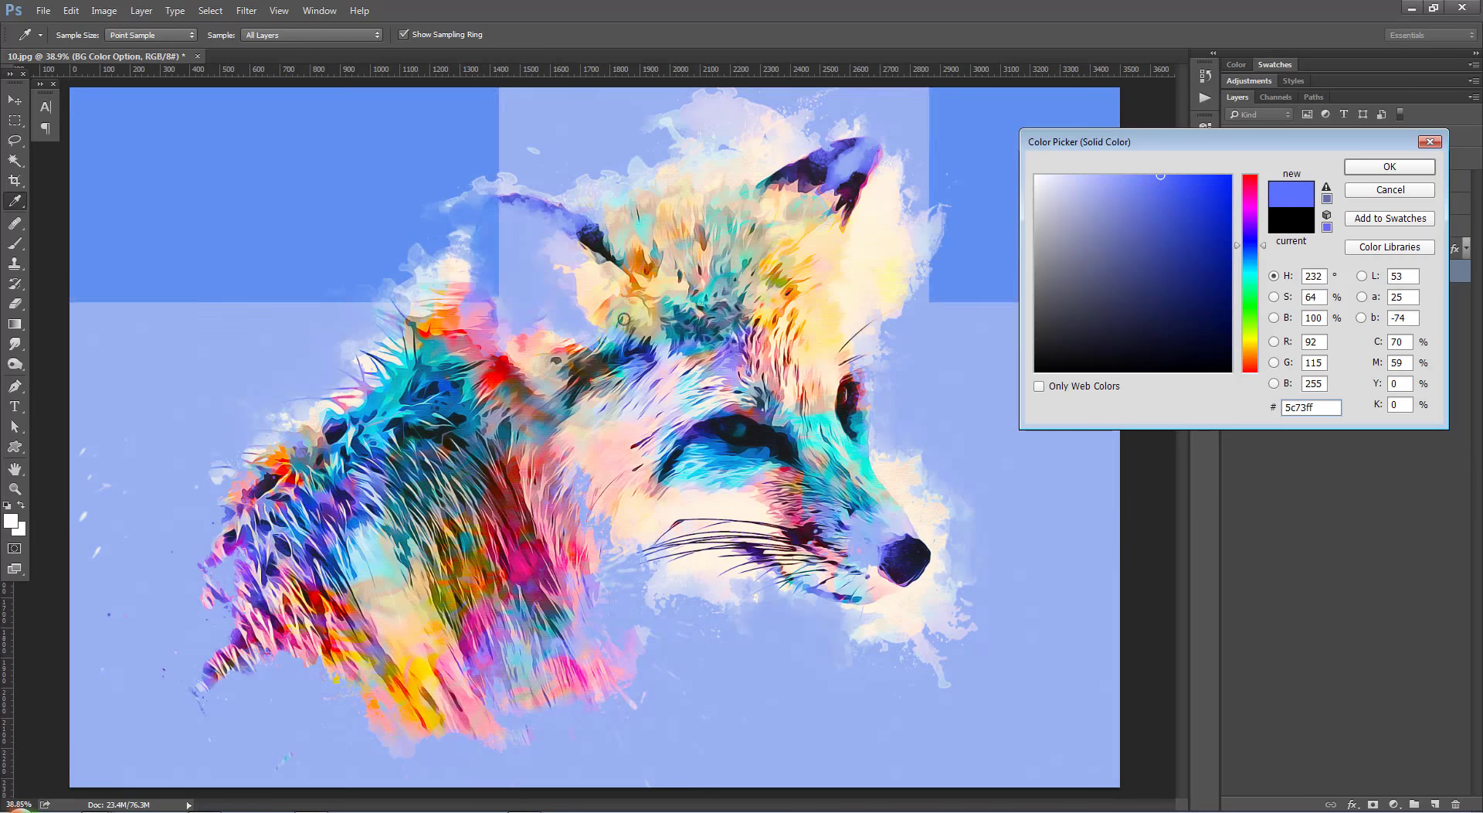
pyautogui.click(1253, 205)
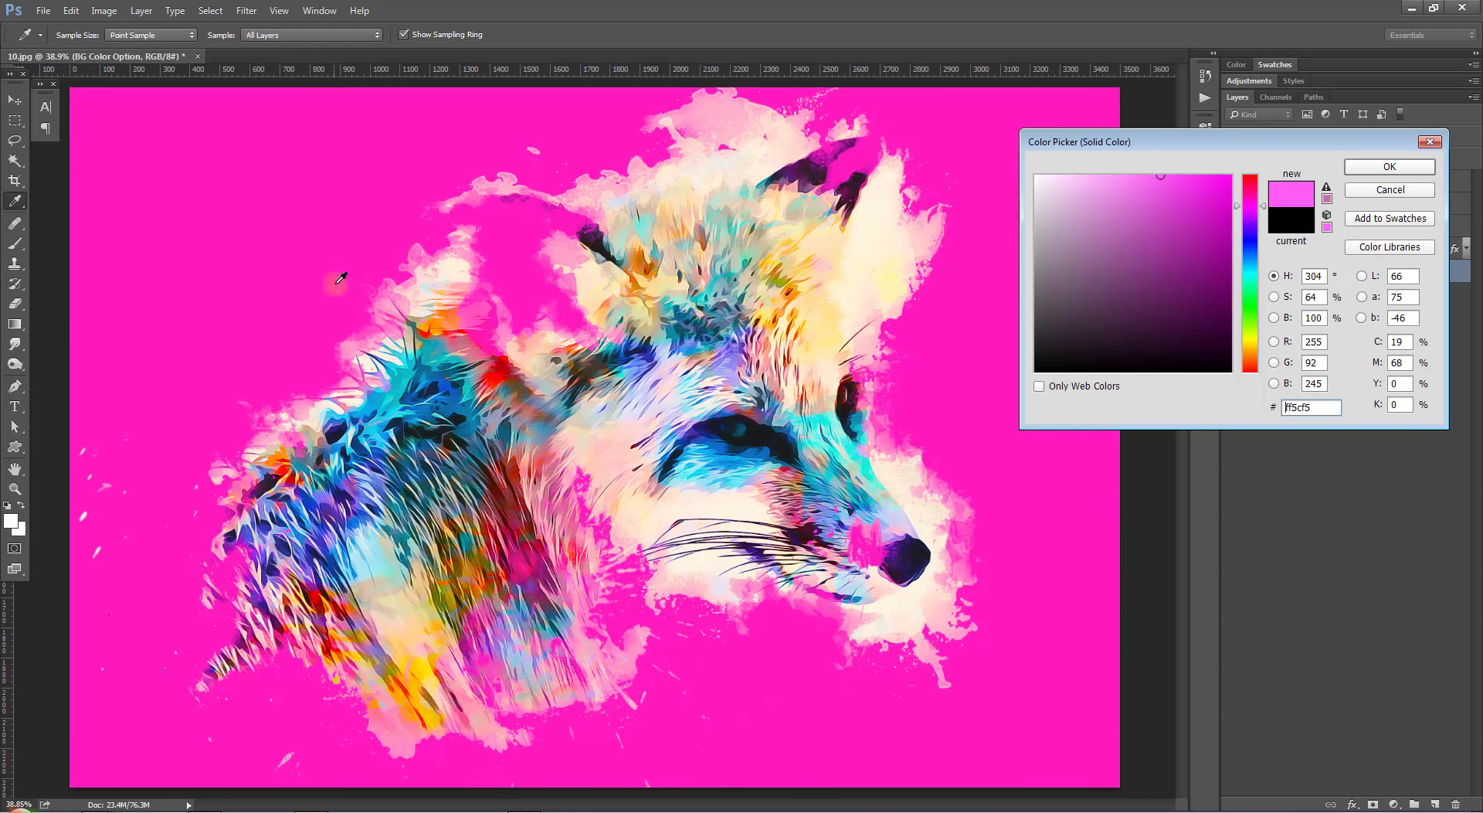
pyautogui.moveTo(1123, 199); pyautogui.dragTo(1137, 176)
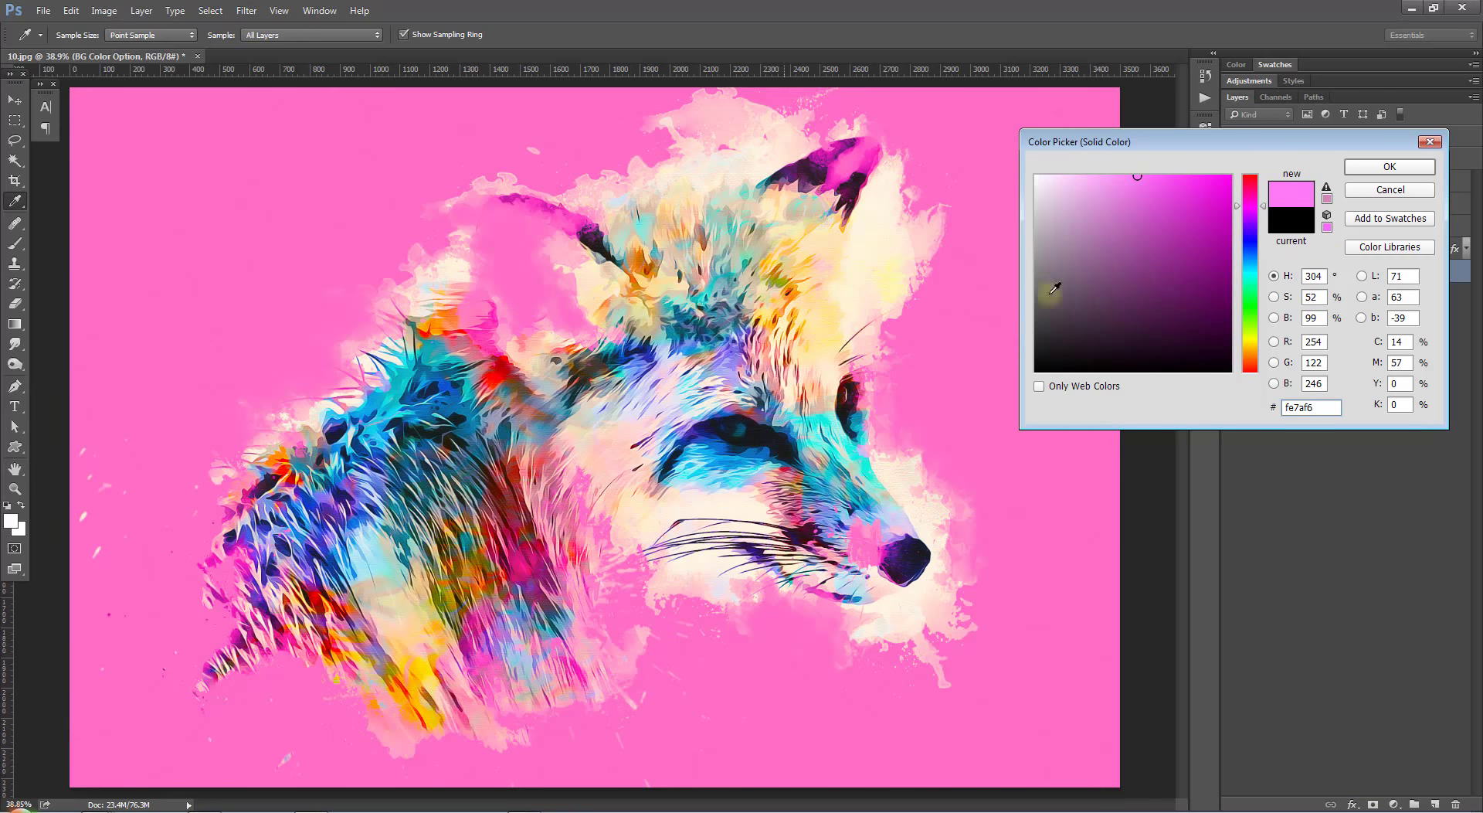
pyautogui.click(1248, 268)
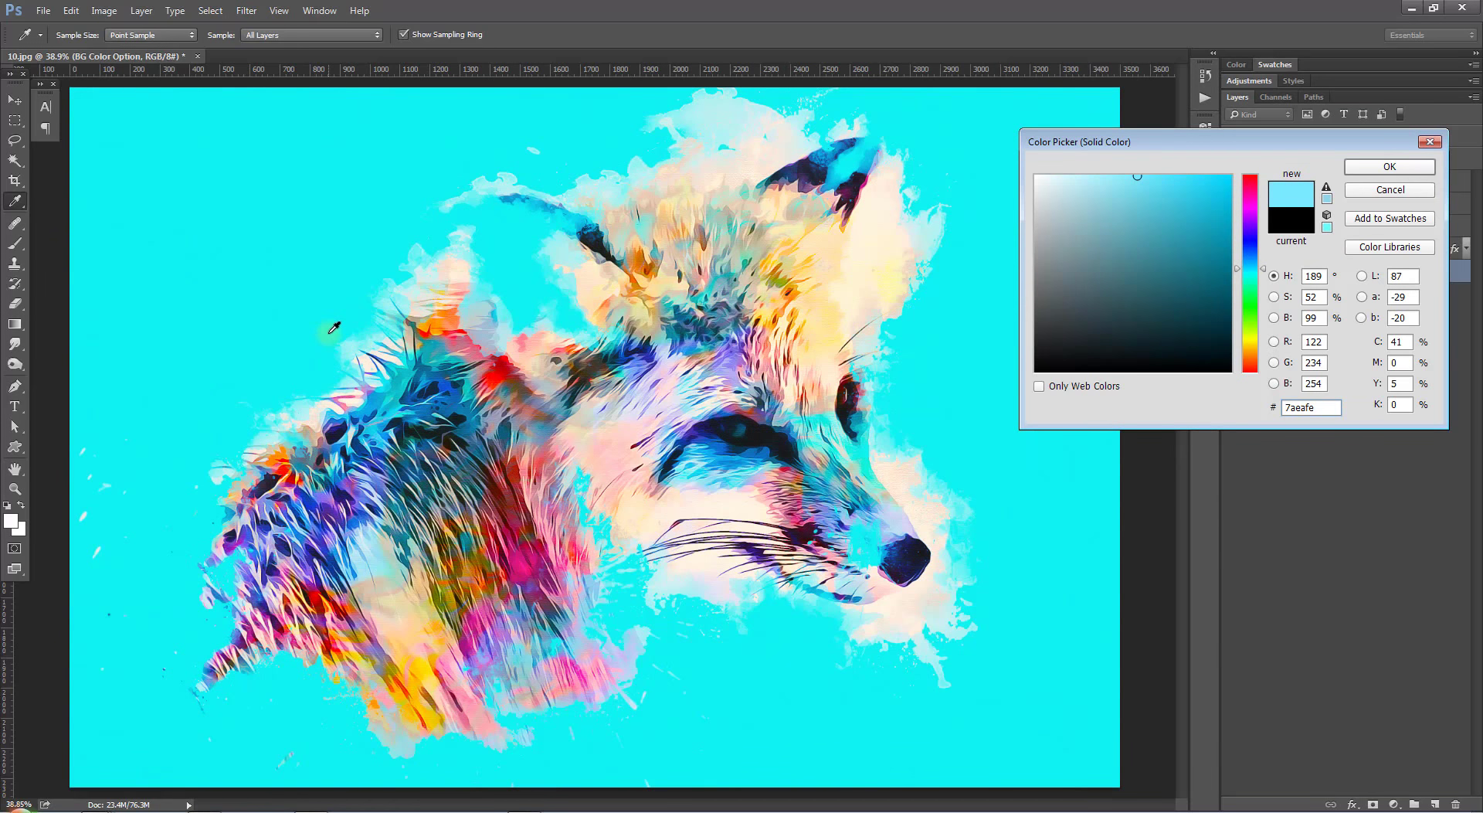
pyautogui.click(1194, 331)
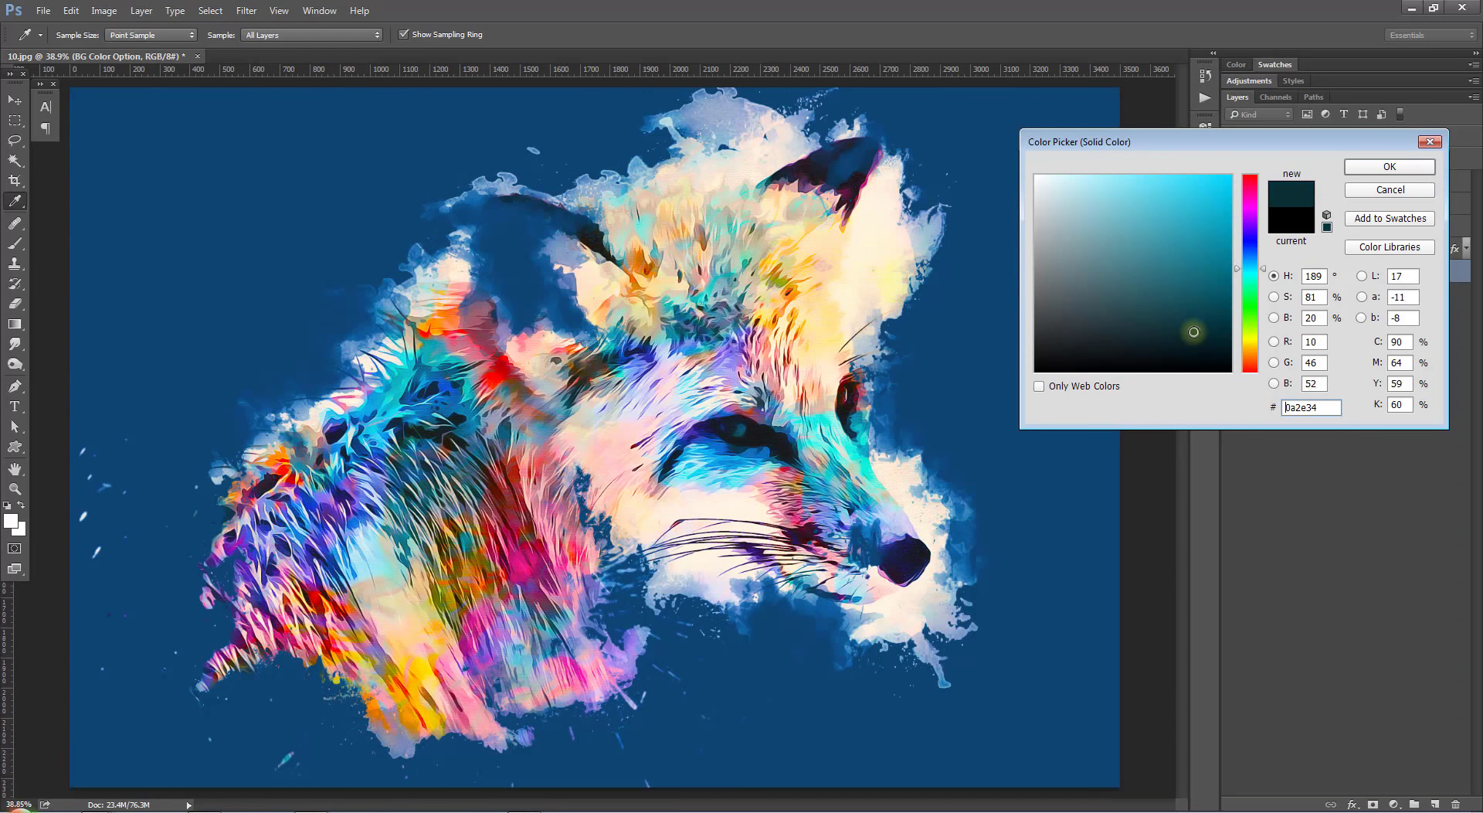
pyautogui.moveTo(1250, 263); pyautogui.dragTo(1249, 215)
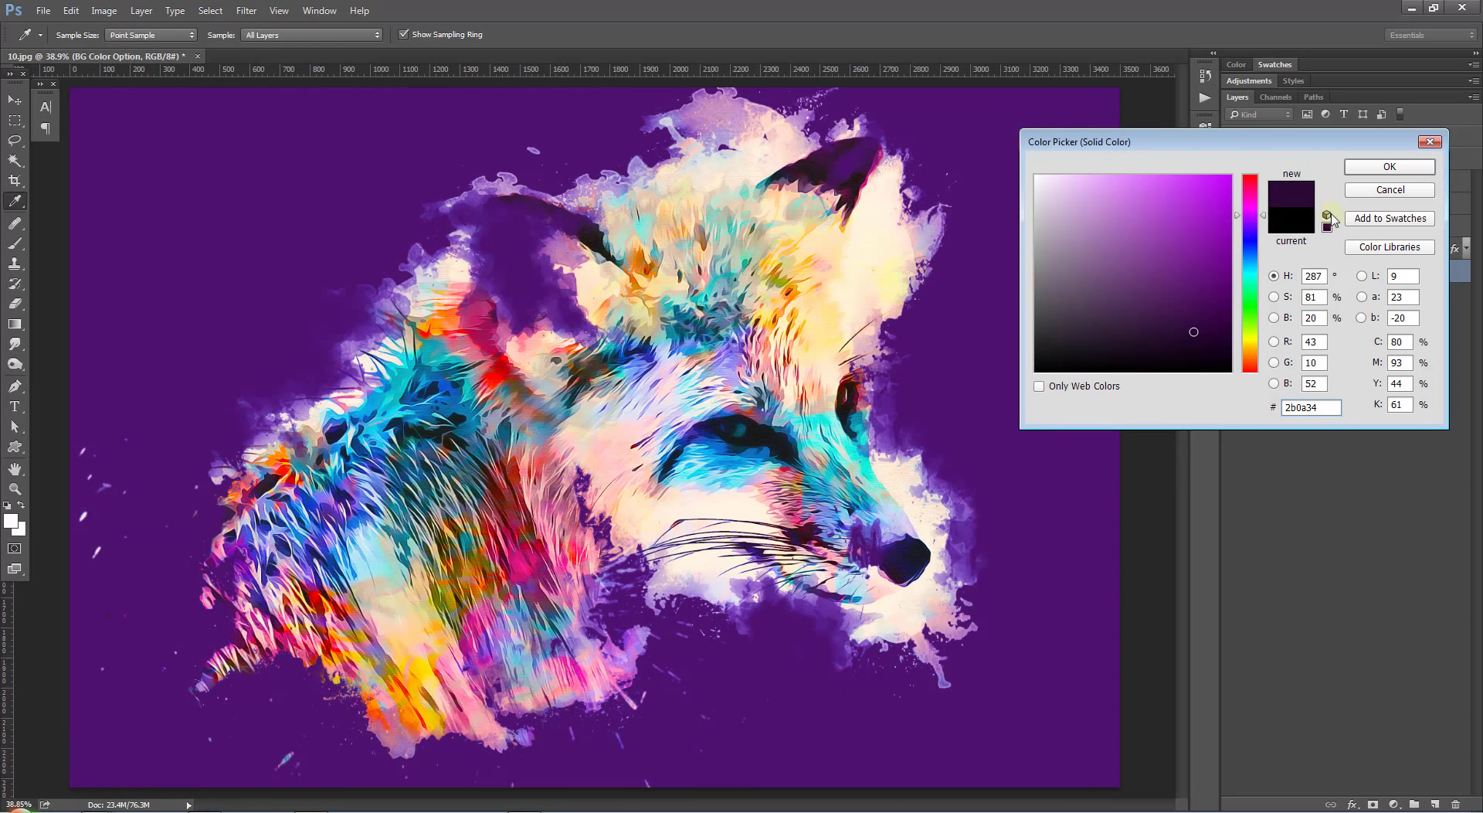
pyautogui.click(1389, 189)
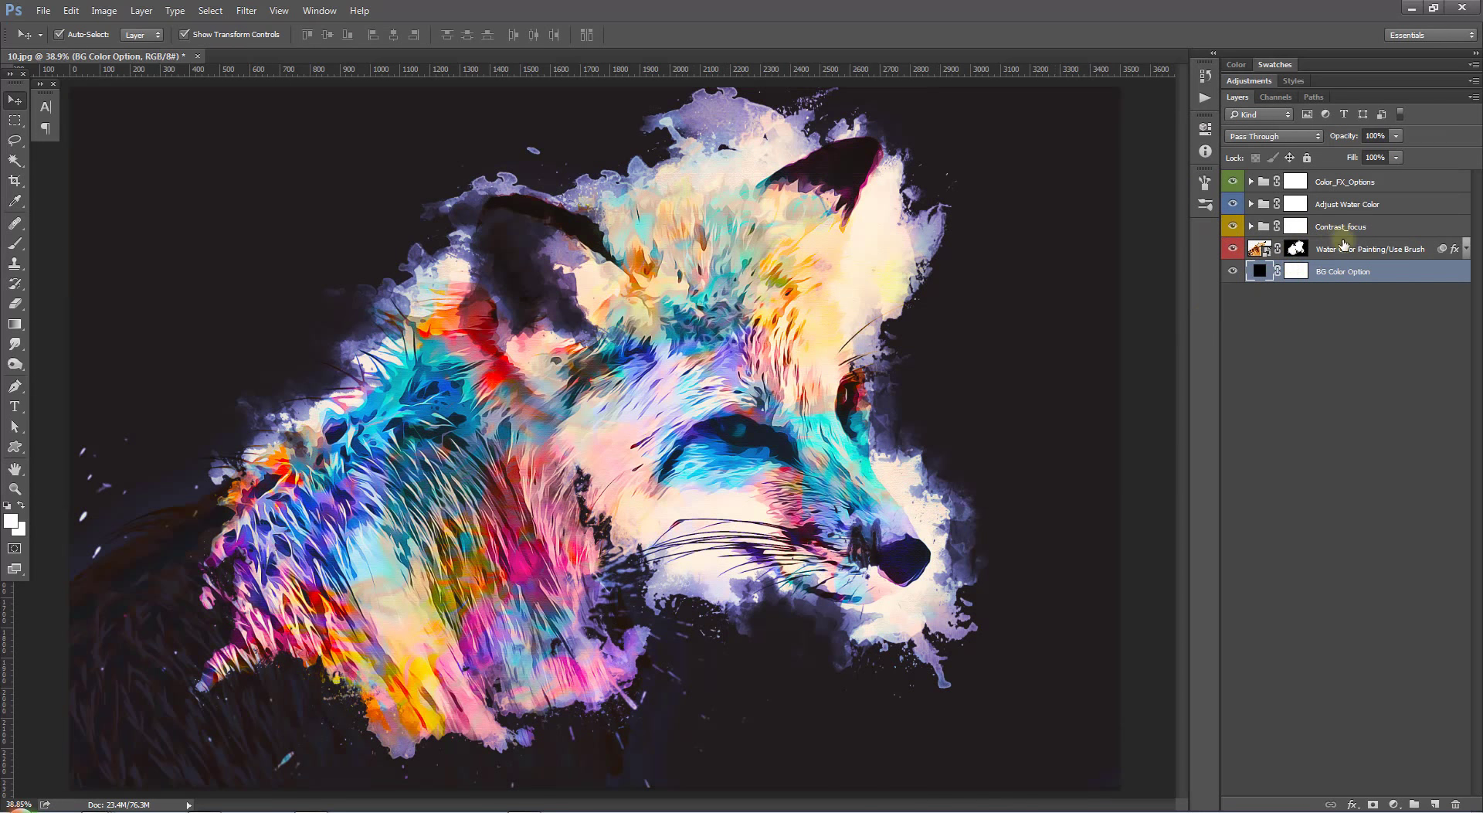
# Expand Contrast_focus and set contrast_FX_1 opacity to 15%, then nudge it to 14%.
pyautogui.click(1295, 226)
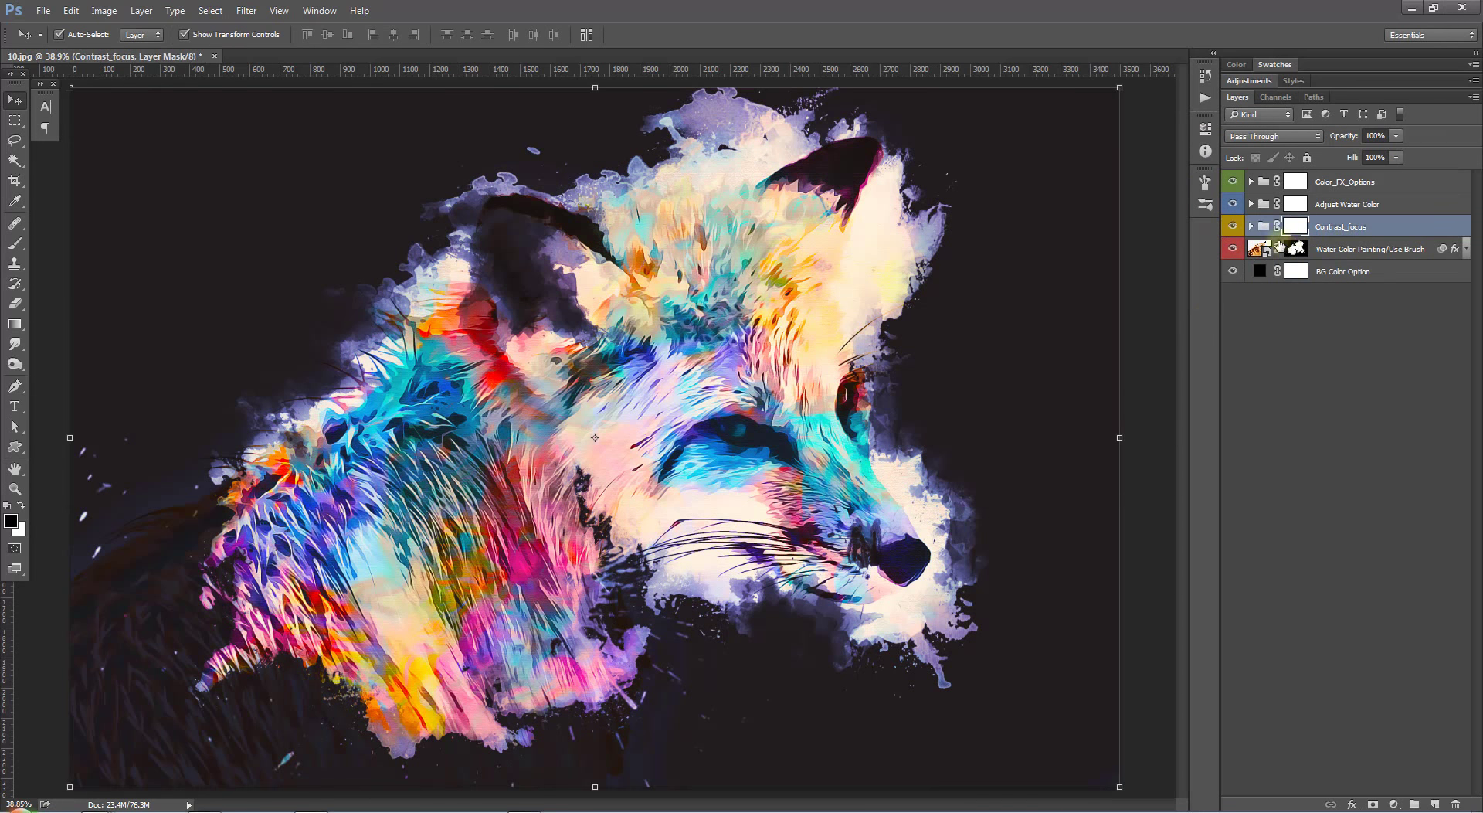
pyautogui.click(1251, 226)
pyautogui.click(1313, 271)
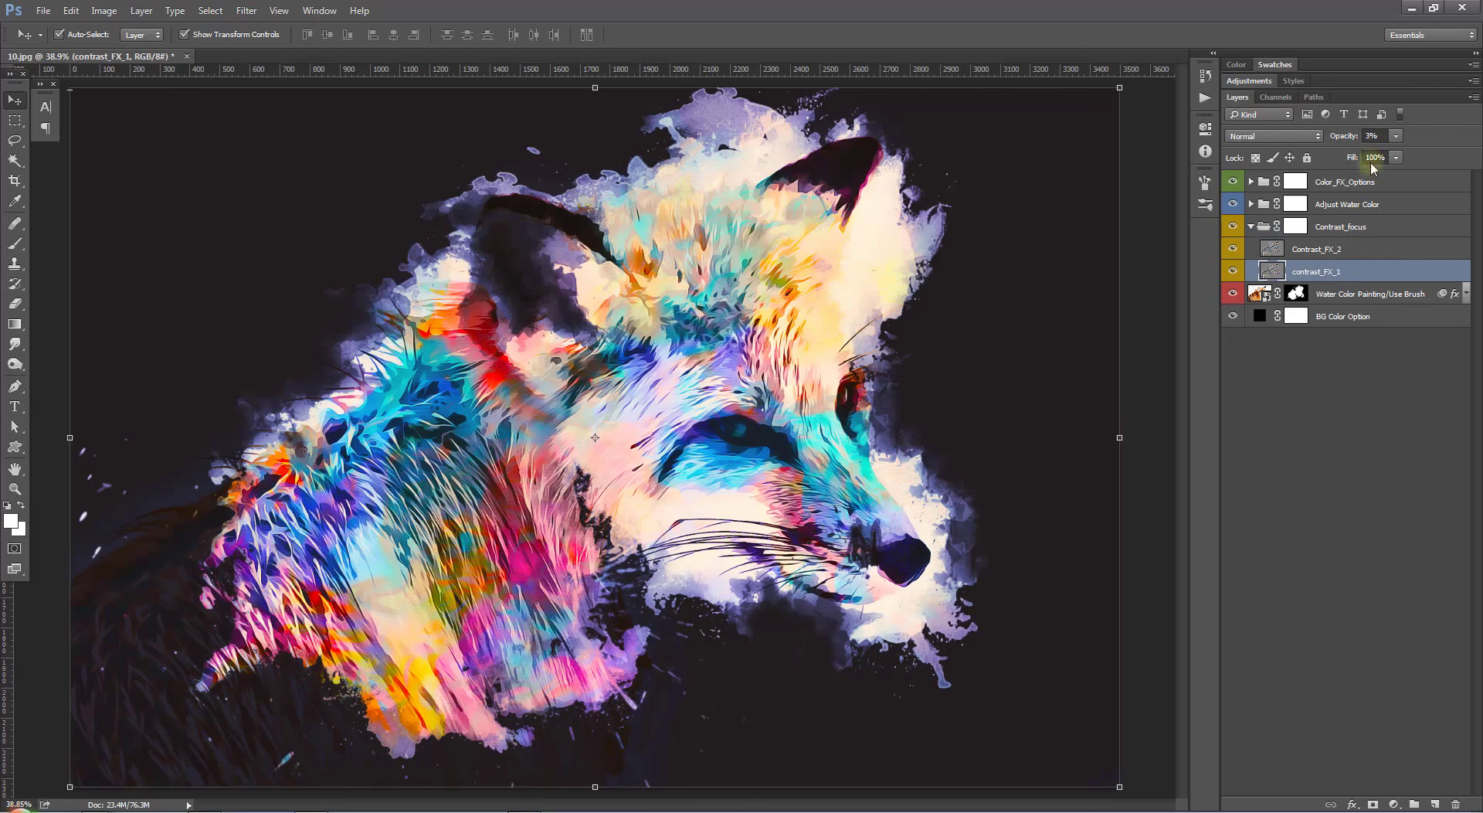
pyautogui.click(1354, 135)
pyautogui.write('15')
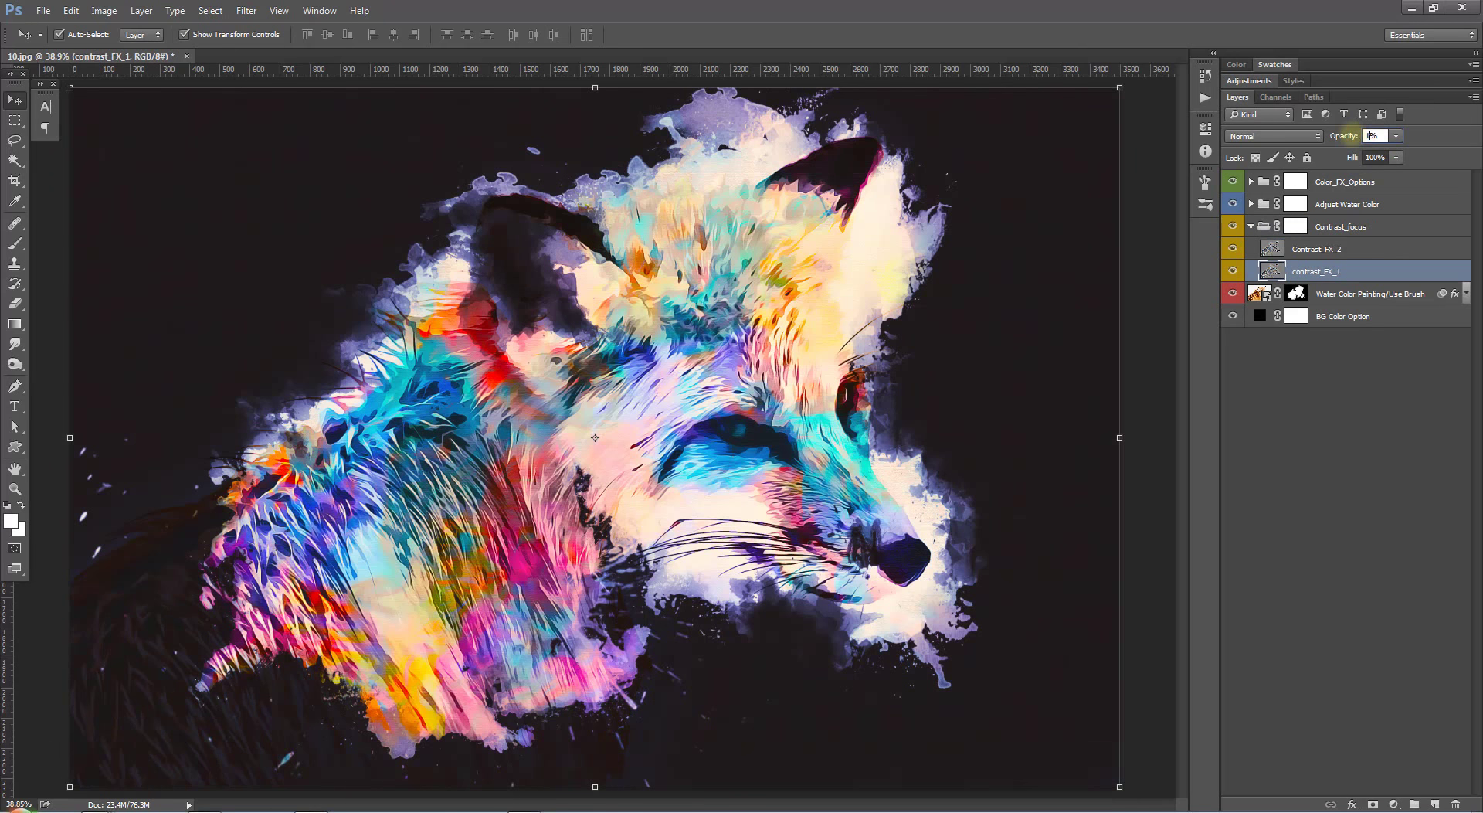
pyautogui.press('Return')
pyautogui.press('Down')
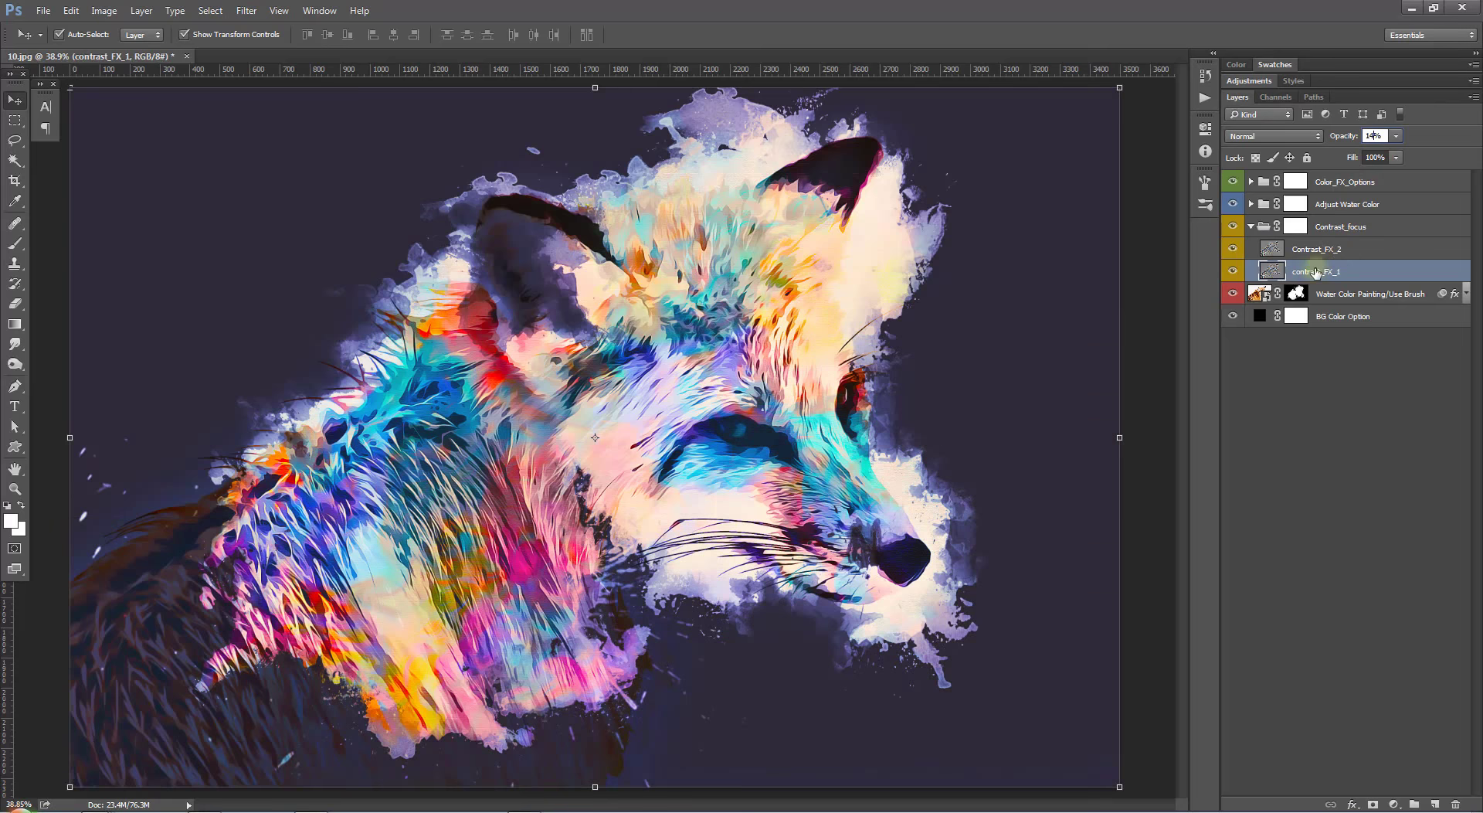
pyautogui.click(1313, 249)
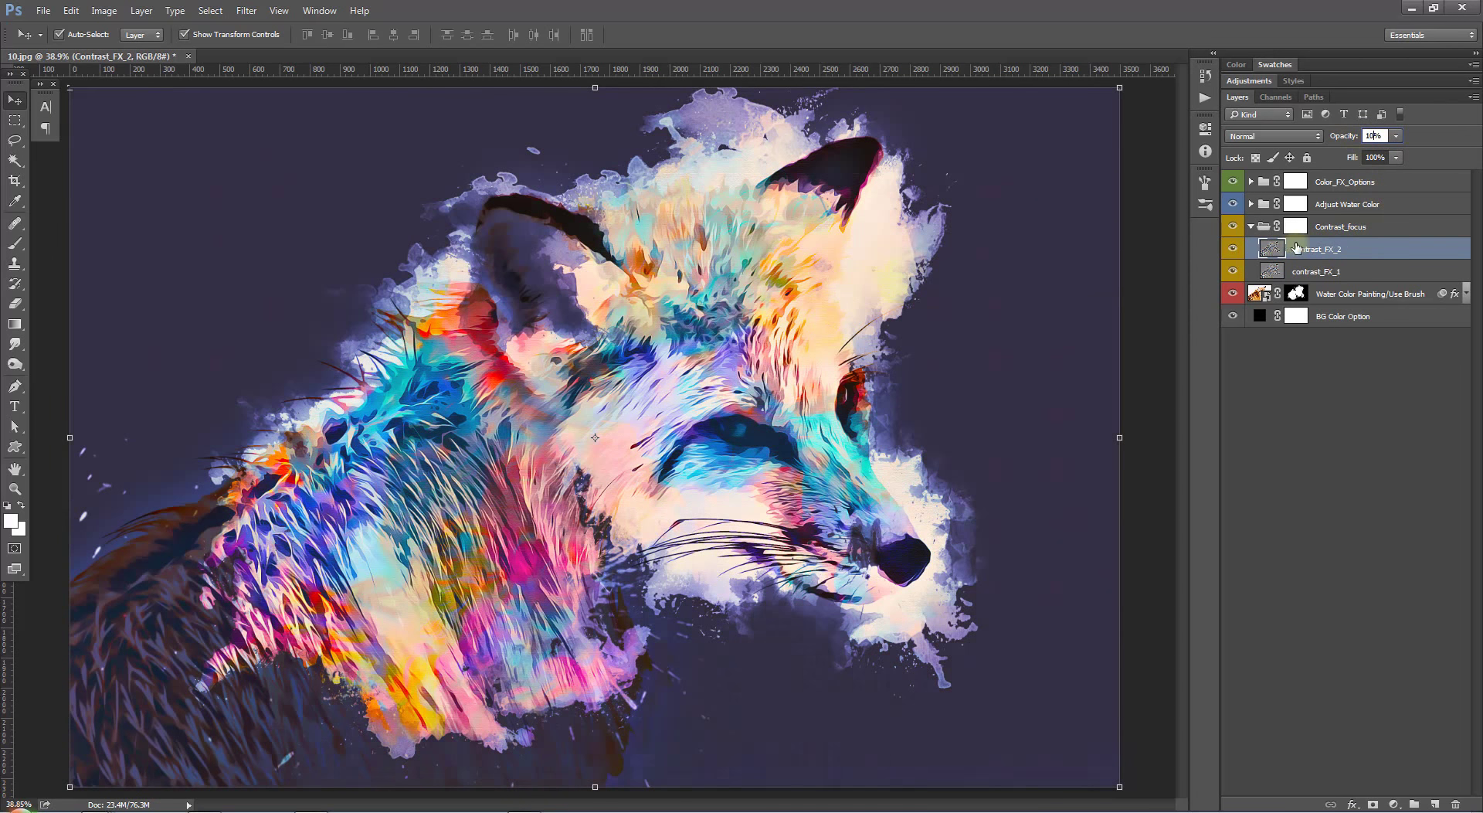
pyautogui.click(1251, 226)
pyautogui.click(1344, 271)
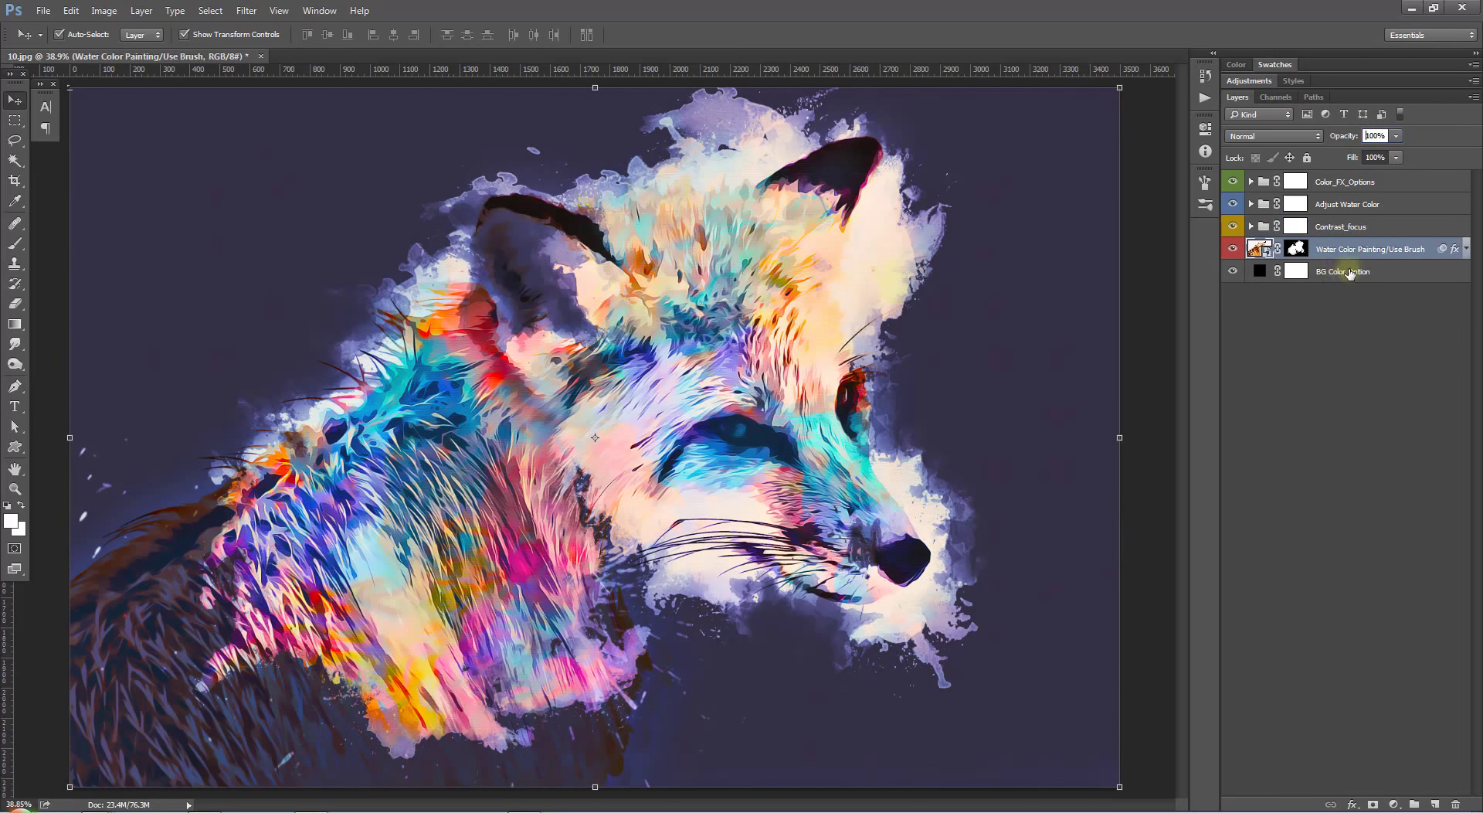
# Try a magenta BG Color Option fill, then change it to a pale cream instead.
pyautogui.doubleClick(1259, 274)
pyautogui.click(1156, 189)
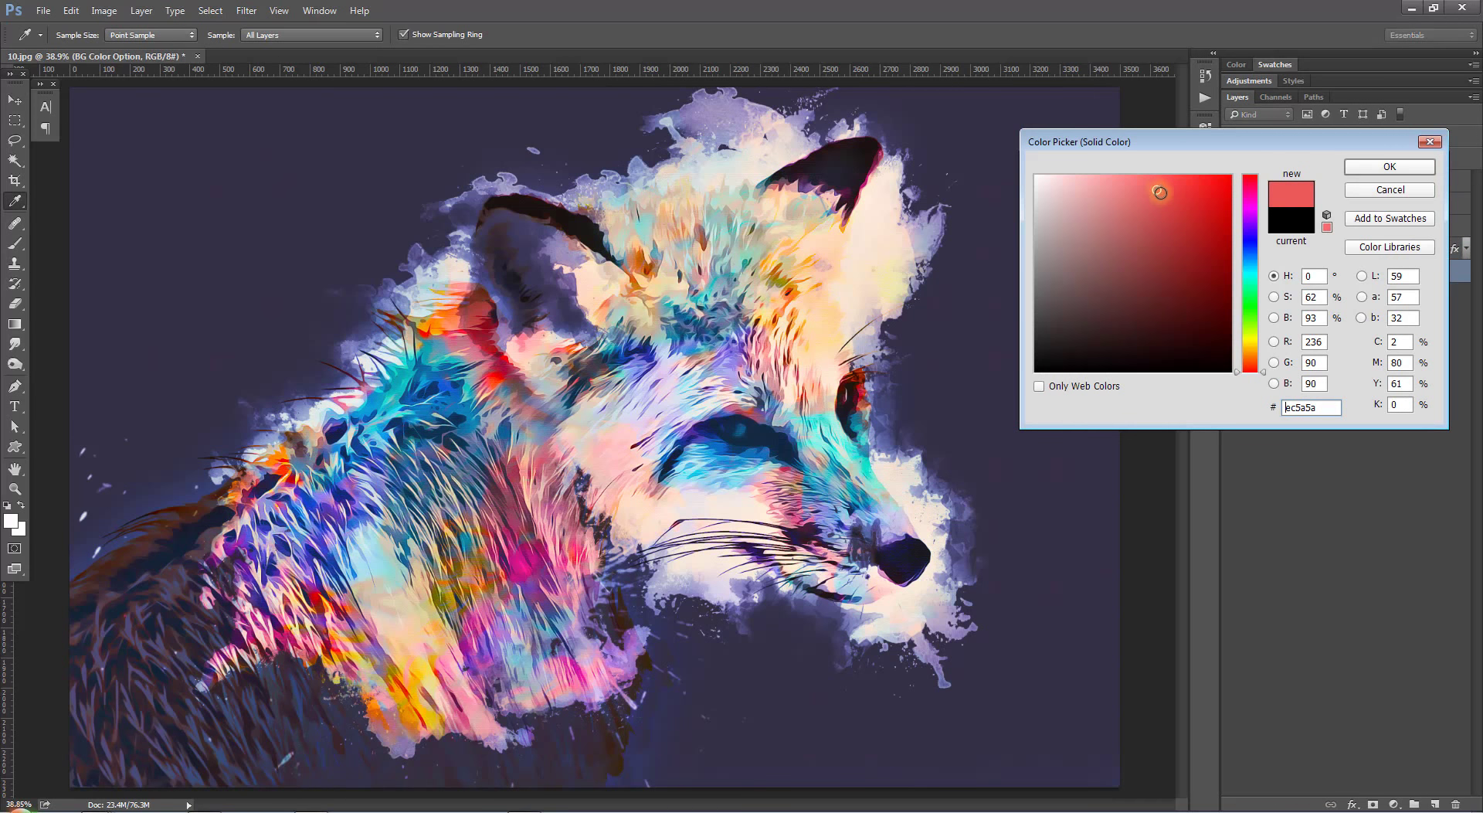
pyautogui.moveTo(1244, 222); pyautogui.dragTo(1244, 211)
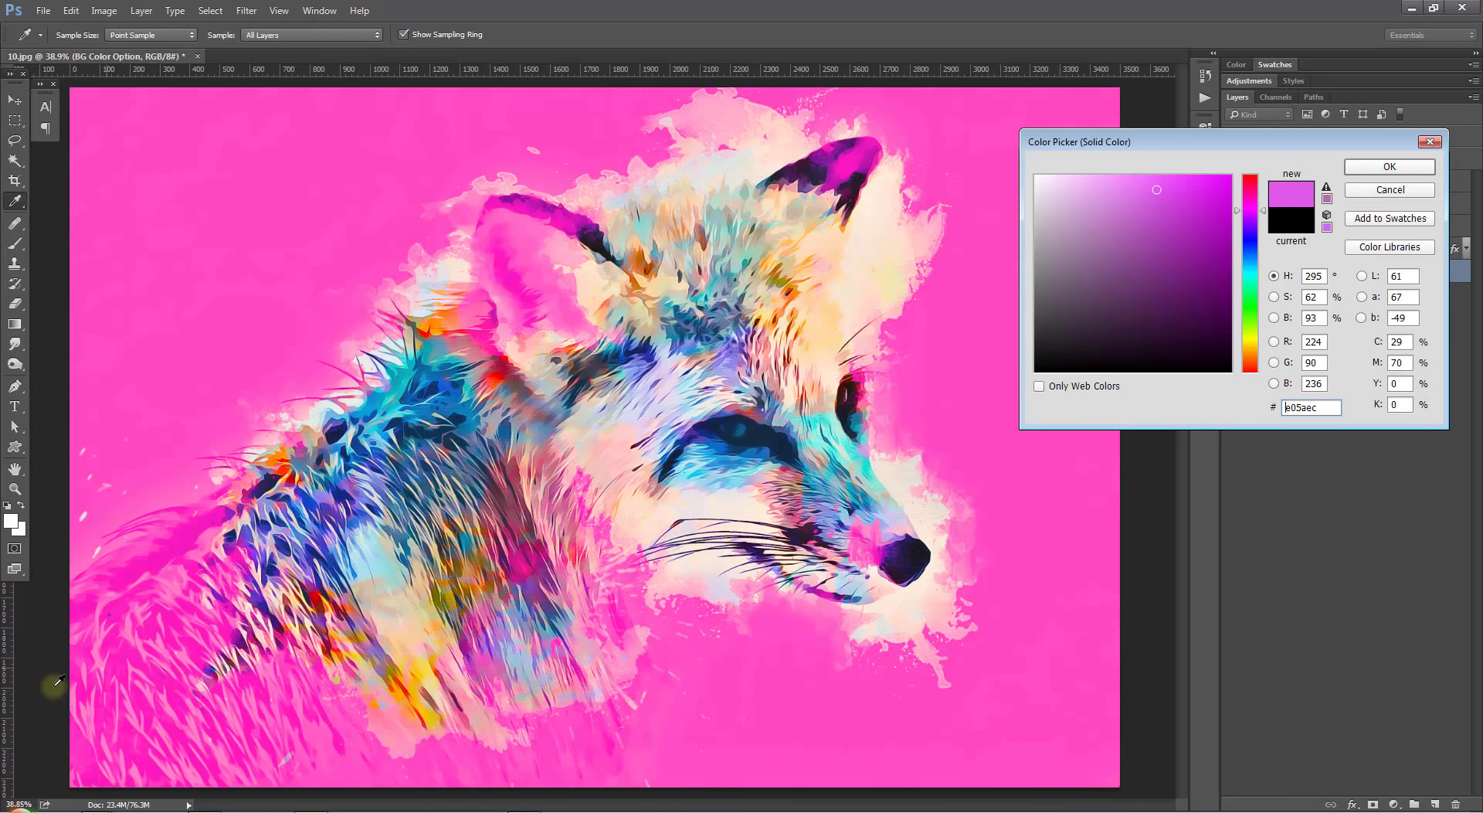
pyautogui.press('Return')
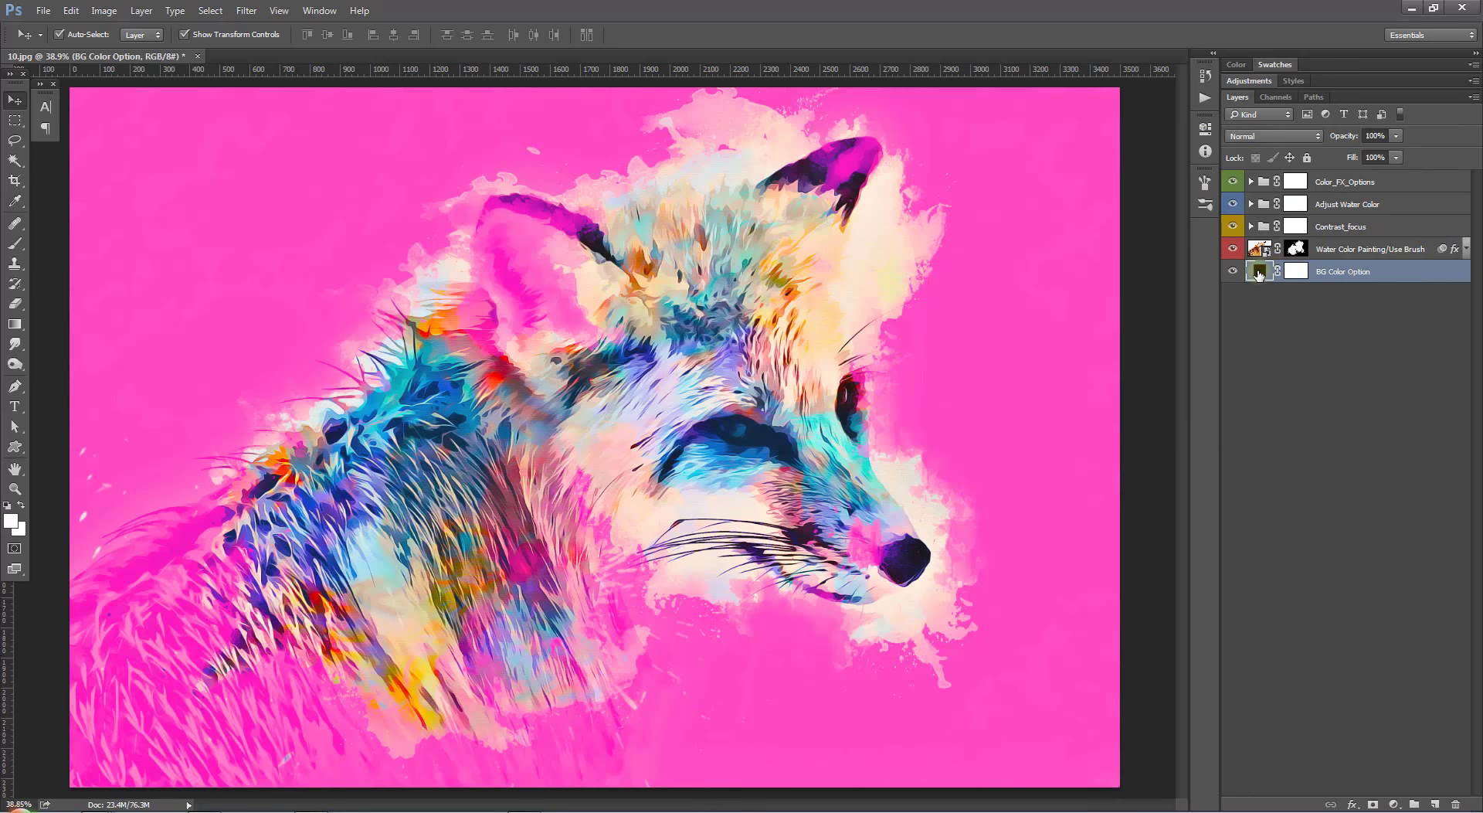
pyautogui.doubleClick(1259, 274)
pyautogui.click(1039, 181)
pyautogui.click(1382, 168)
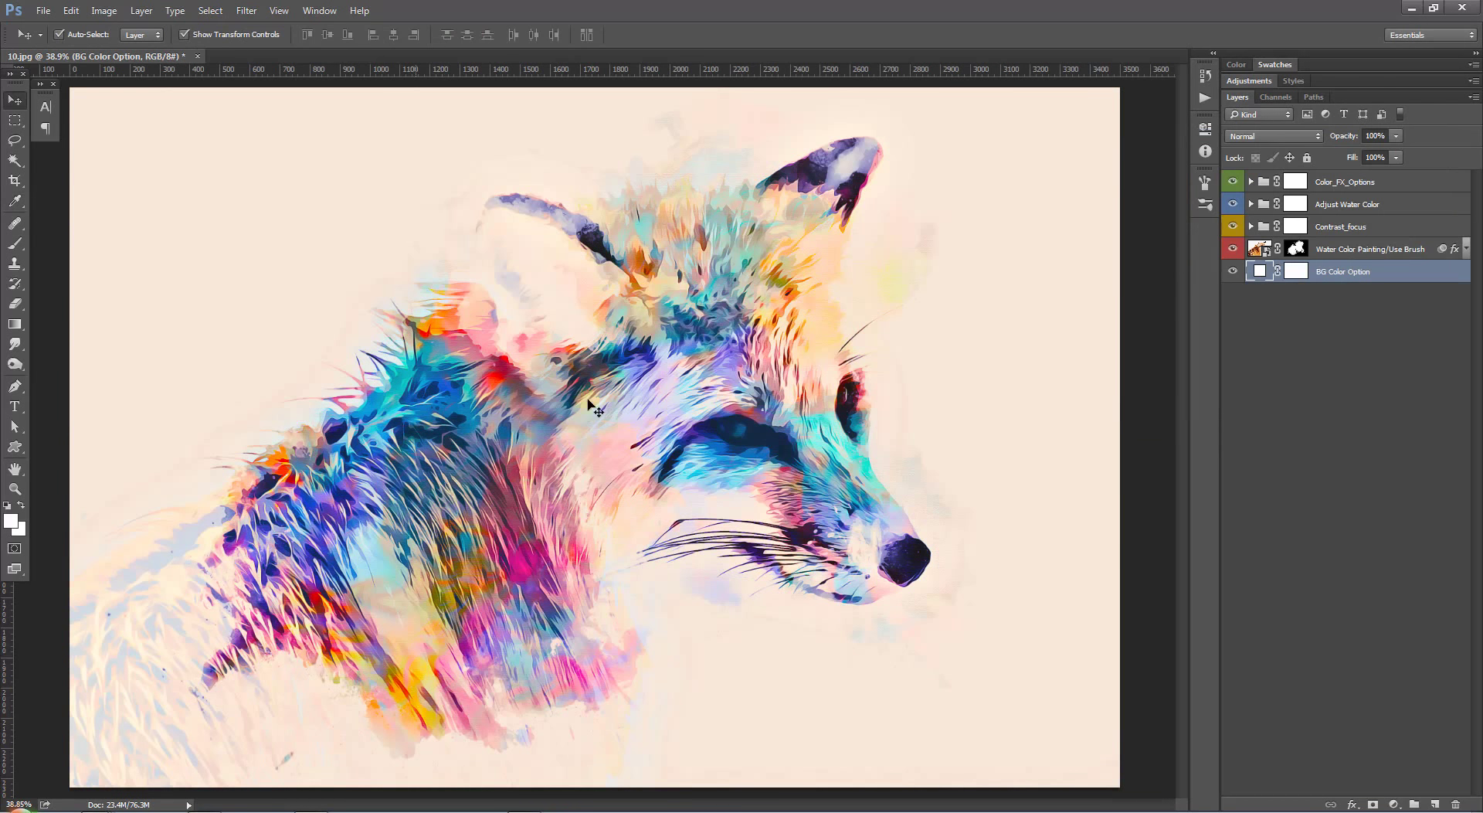
# Expand Adjust Water Color and toggle Color Lookup 1 off and on to compare the look.
pyautogui.click(1328, 229)
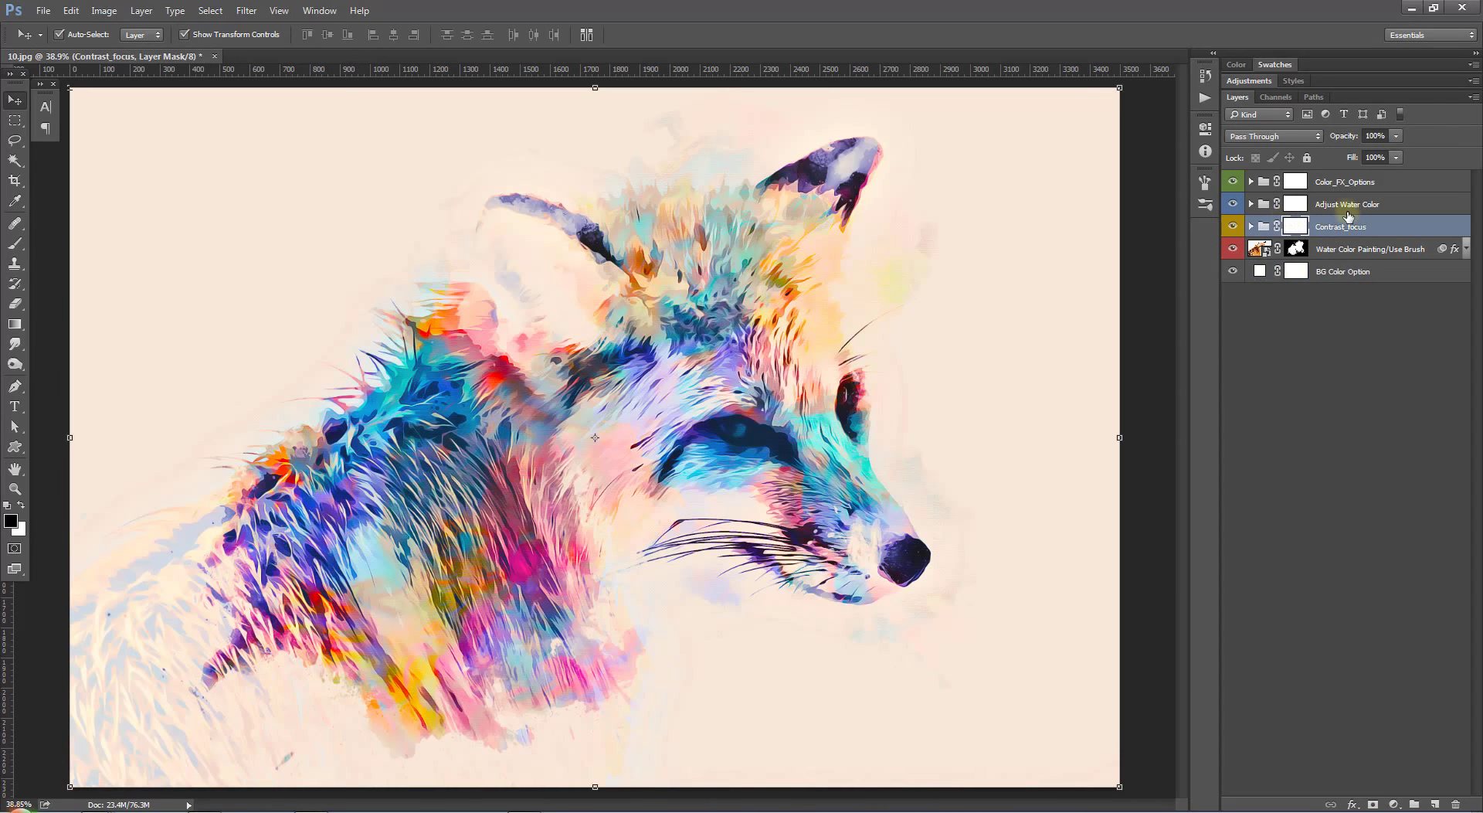
pyautogui.click(1305, 204)
pyautogui.click(1251, 204)
pyautogui.click(1239, 230)
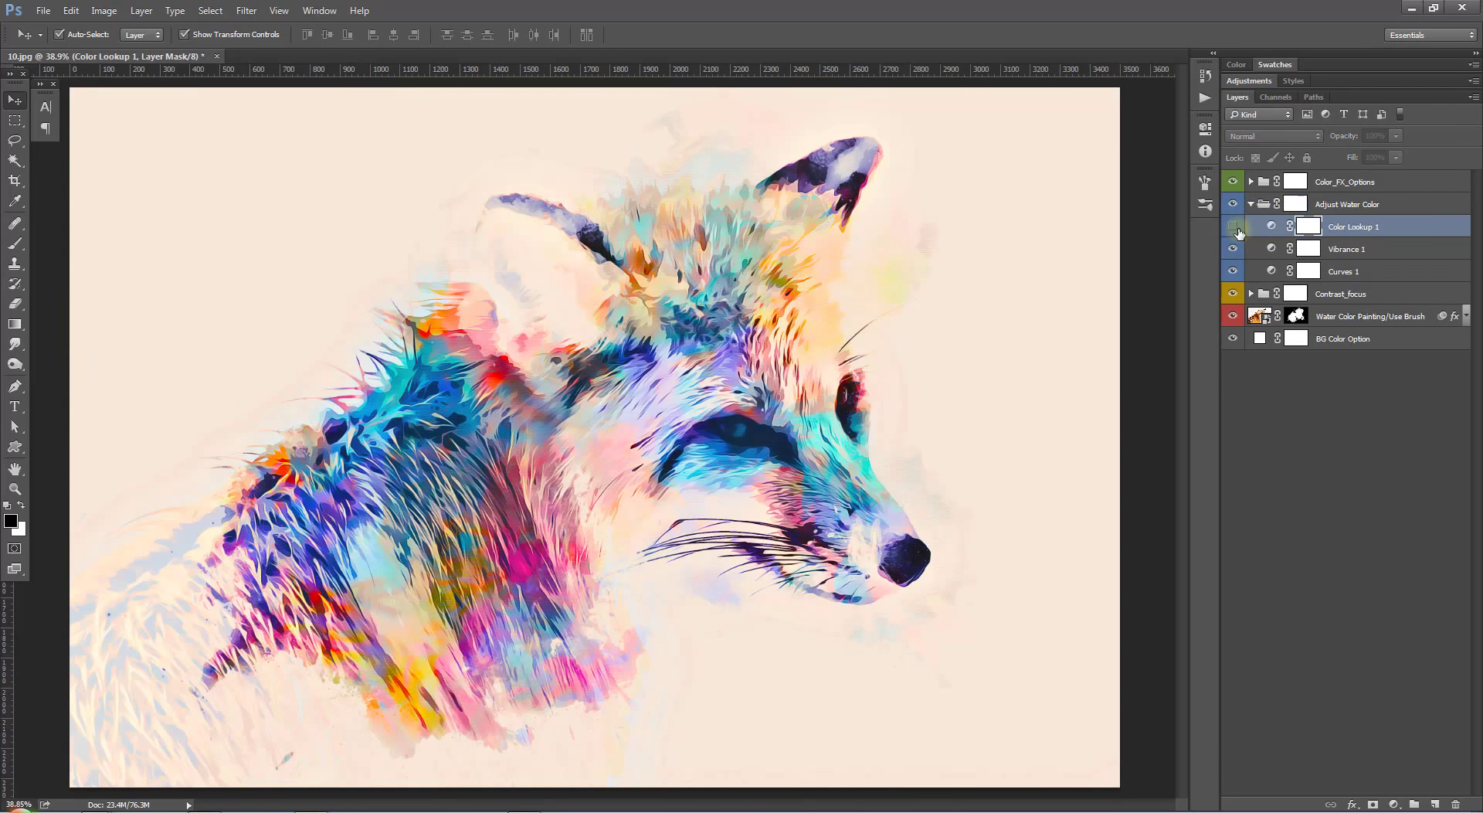
pyautogui.click(1239, 230)
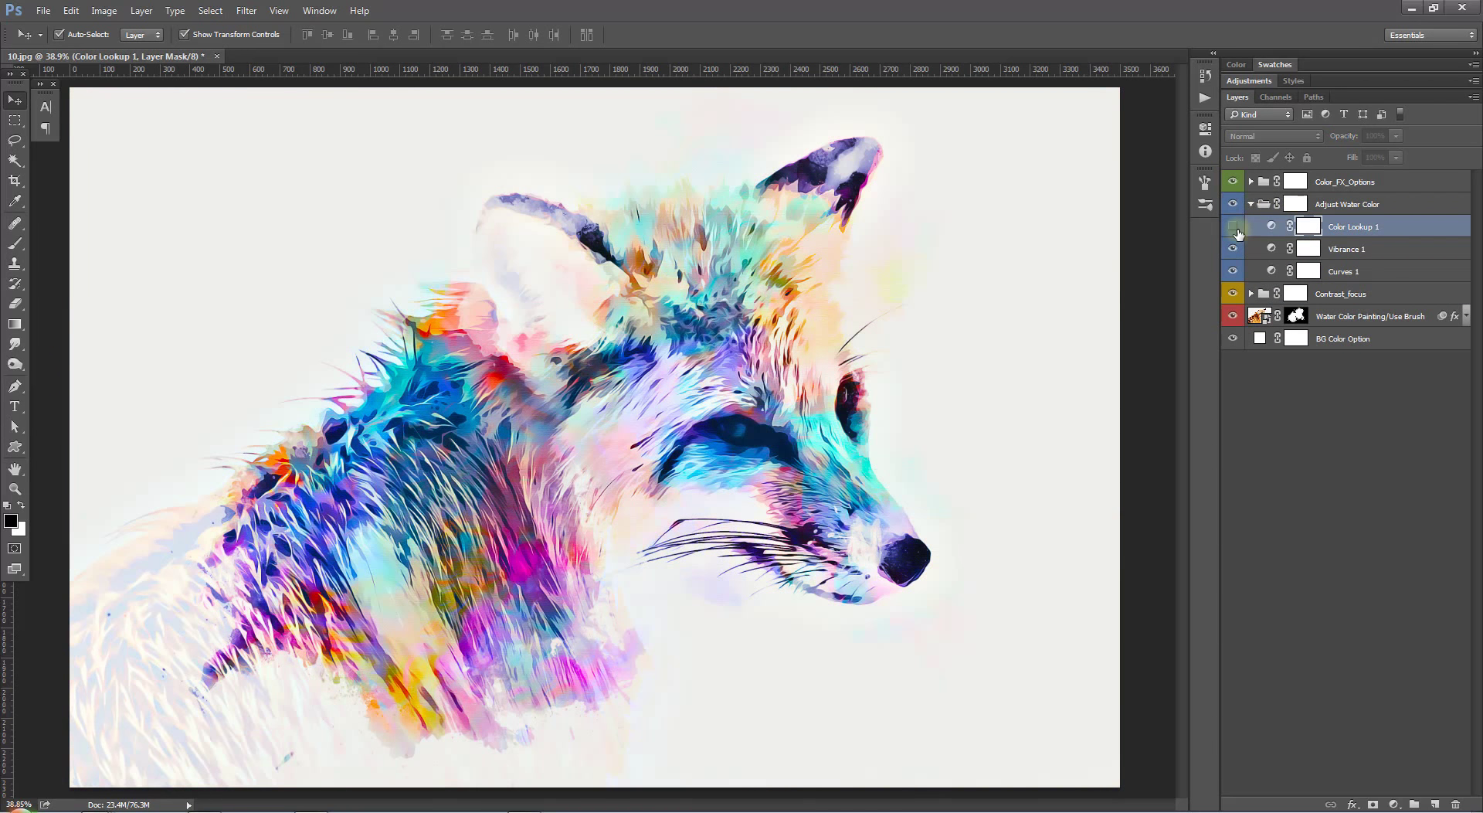
pyautogui.click(1233, 228)
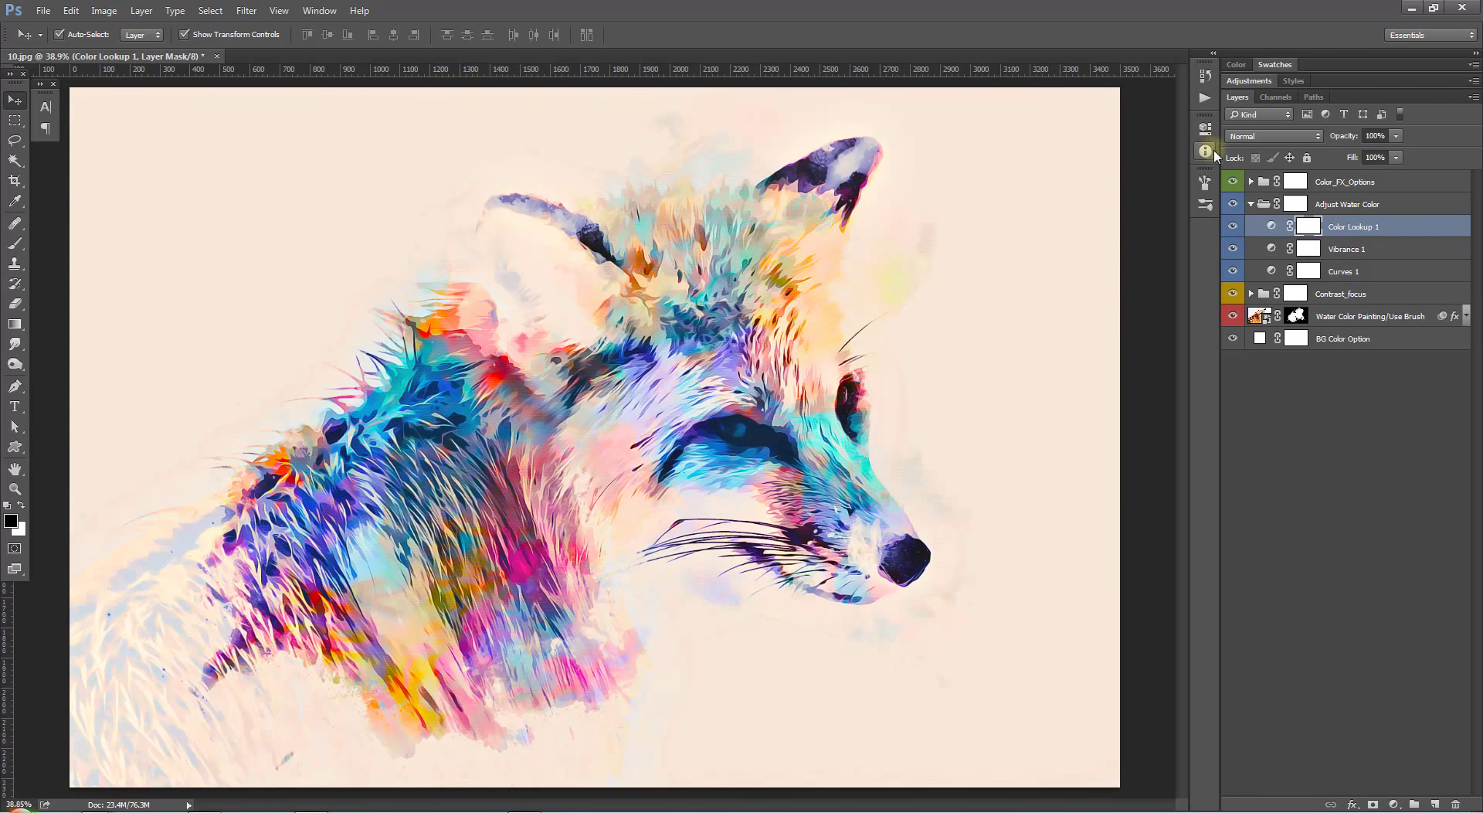
# Try the FuturisticBleak, Soft_Warming, TealOrangePlusContrast and TensionGreen 3DLUT presets on Color Lookup 1.
pyautogui.click(1207, 129)
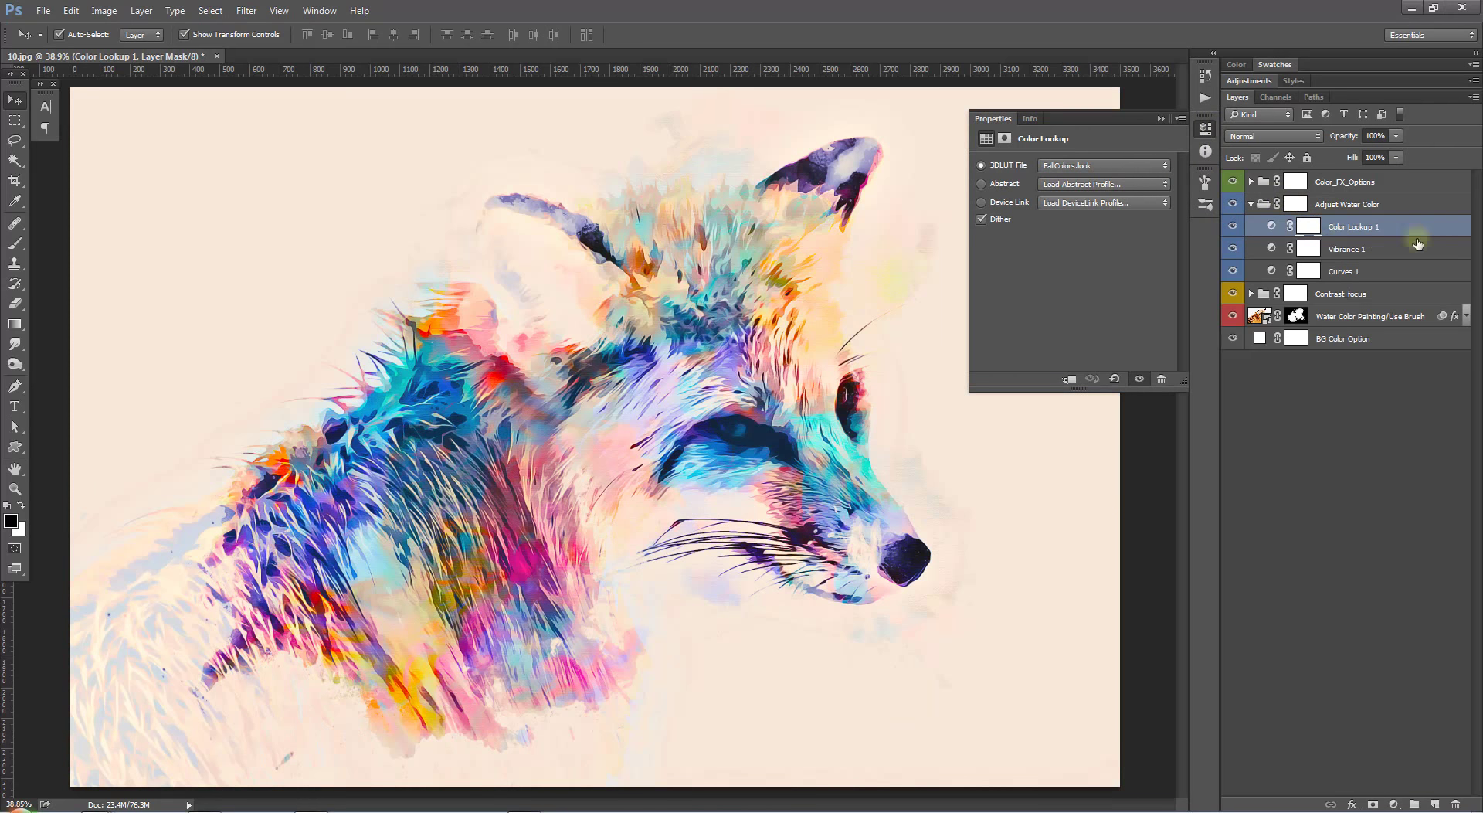
pyautogui.click(1072, 165)
pyautogui.click(1081, 462)
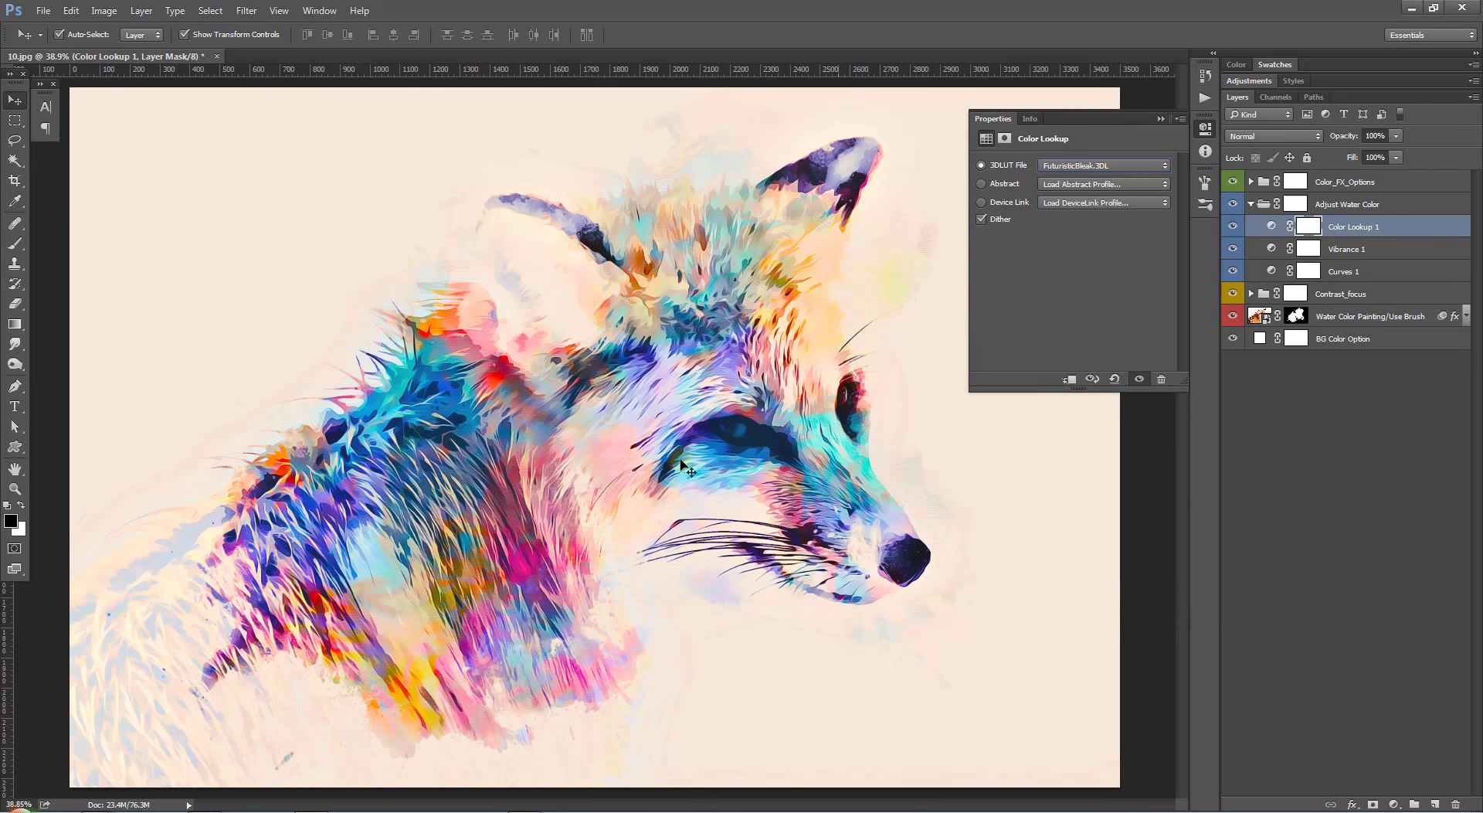
pyautogui.click(1104, 165)
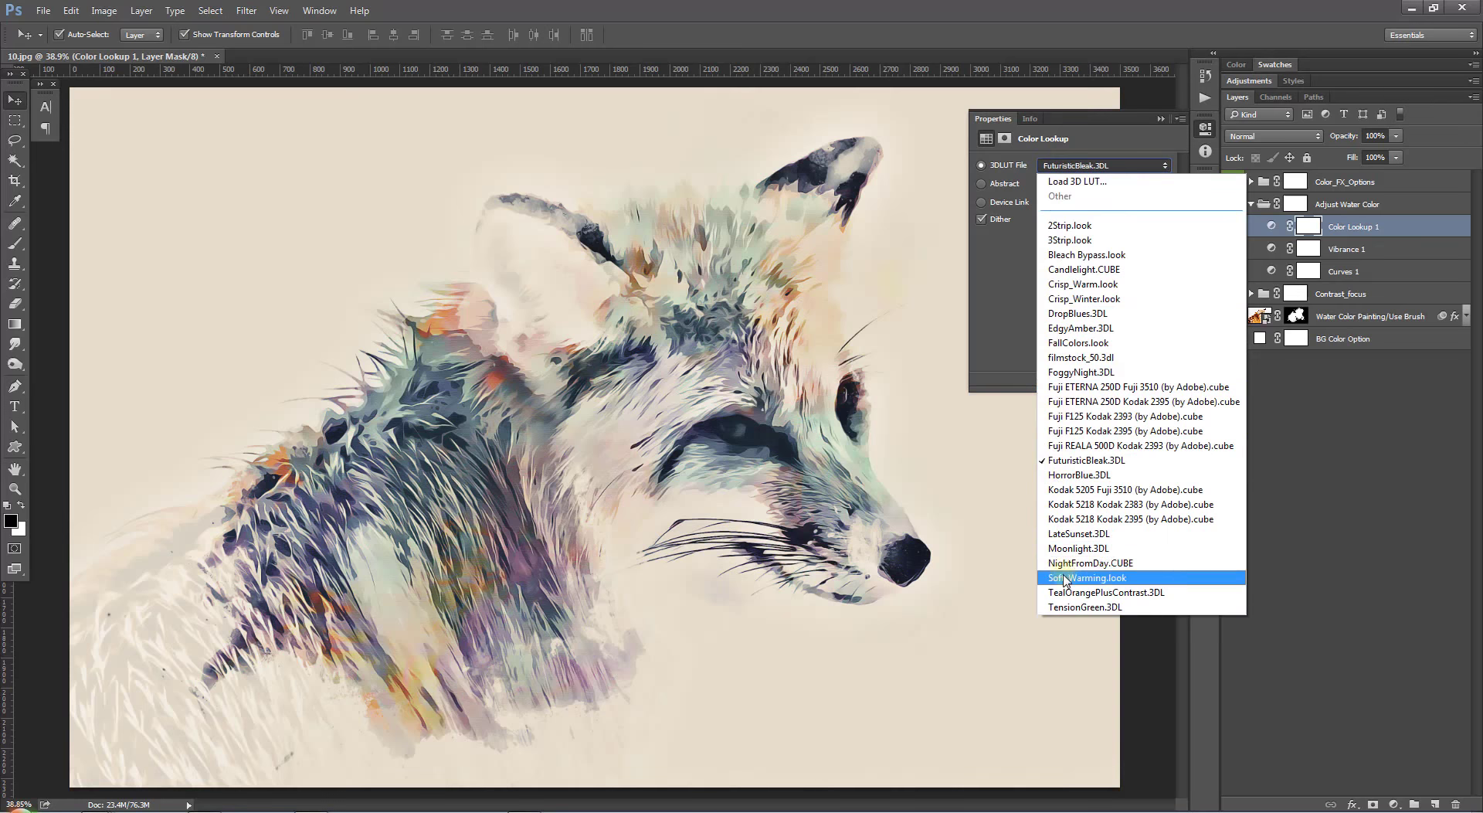
pyautogui.click(1081, 570)
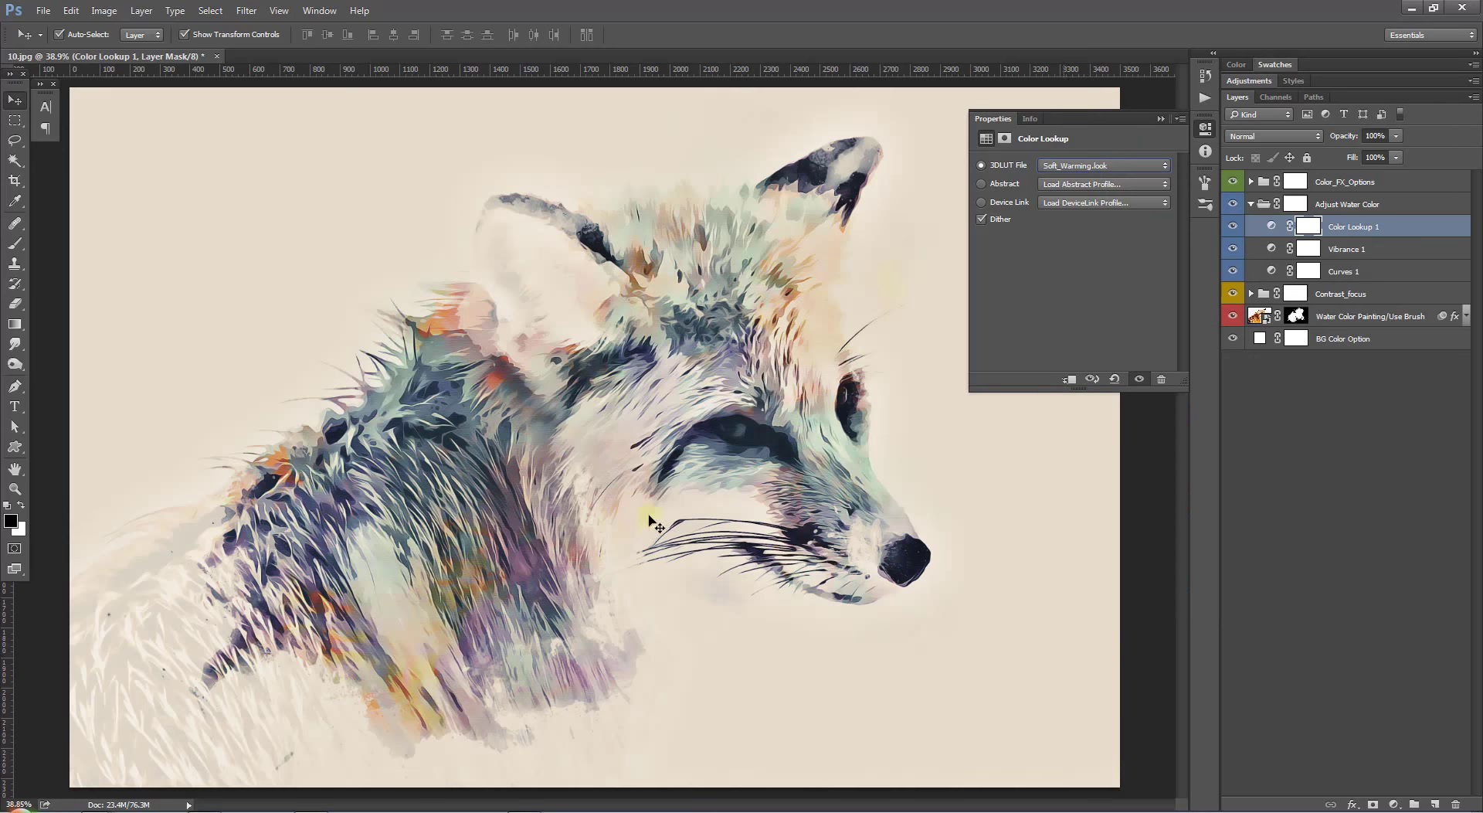
pyautogui.click(1050, 165)
pyautogui.click(1078, 592)
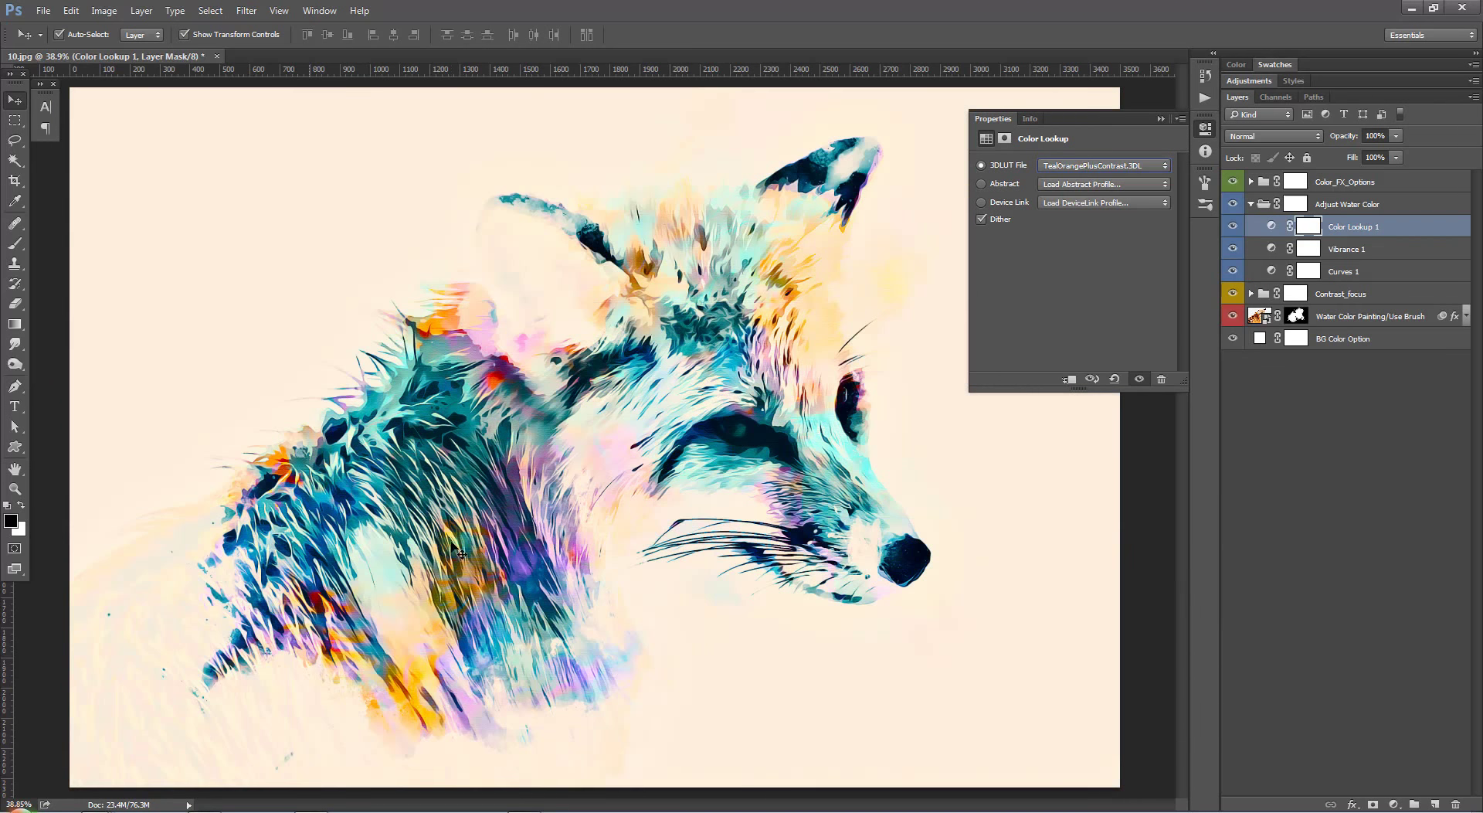
pyautogui.click(1076, 164)
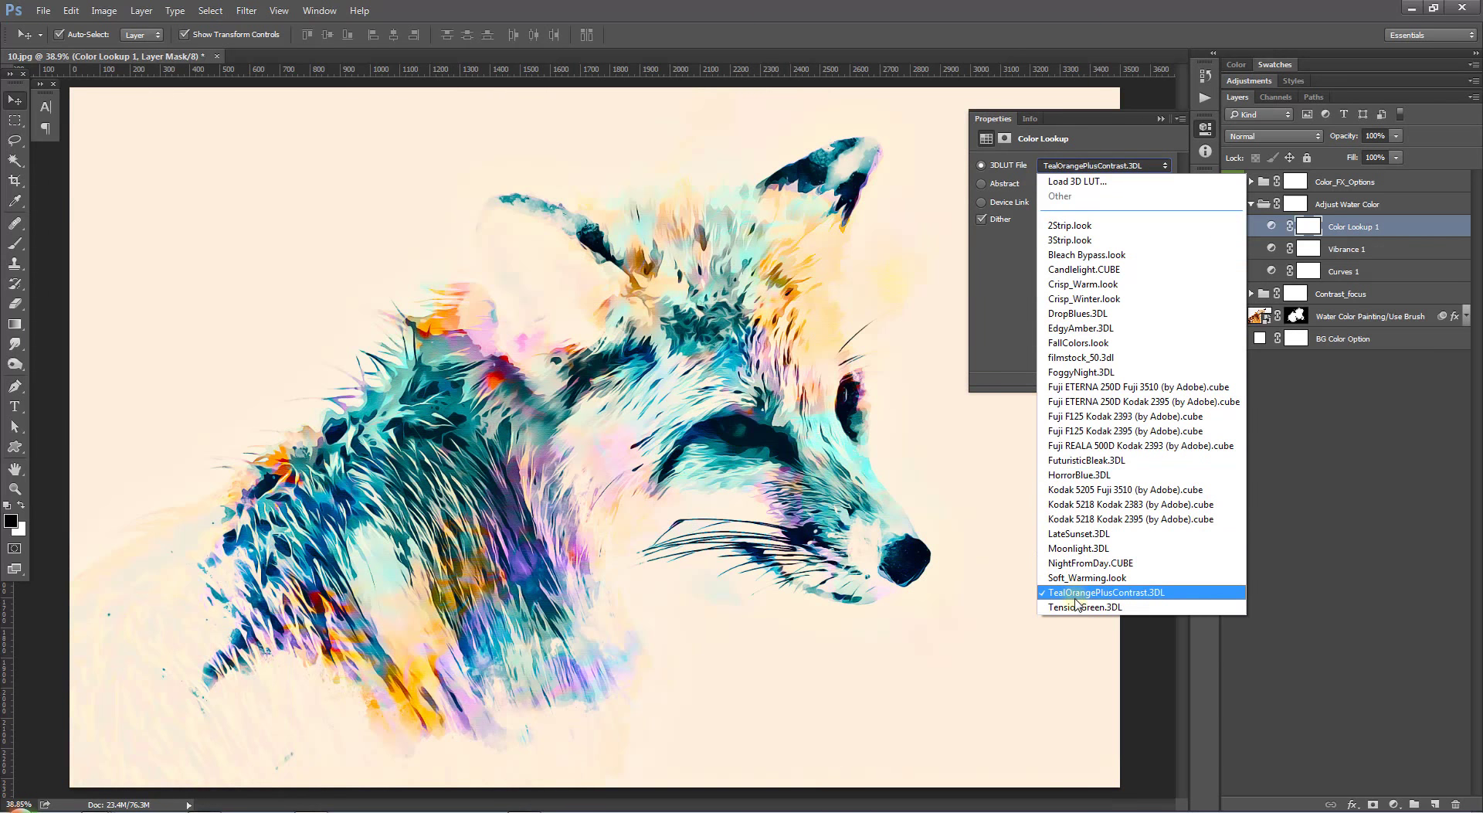
pyautogui.click(1076, 607)
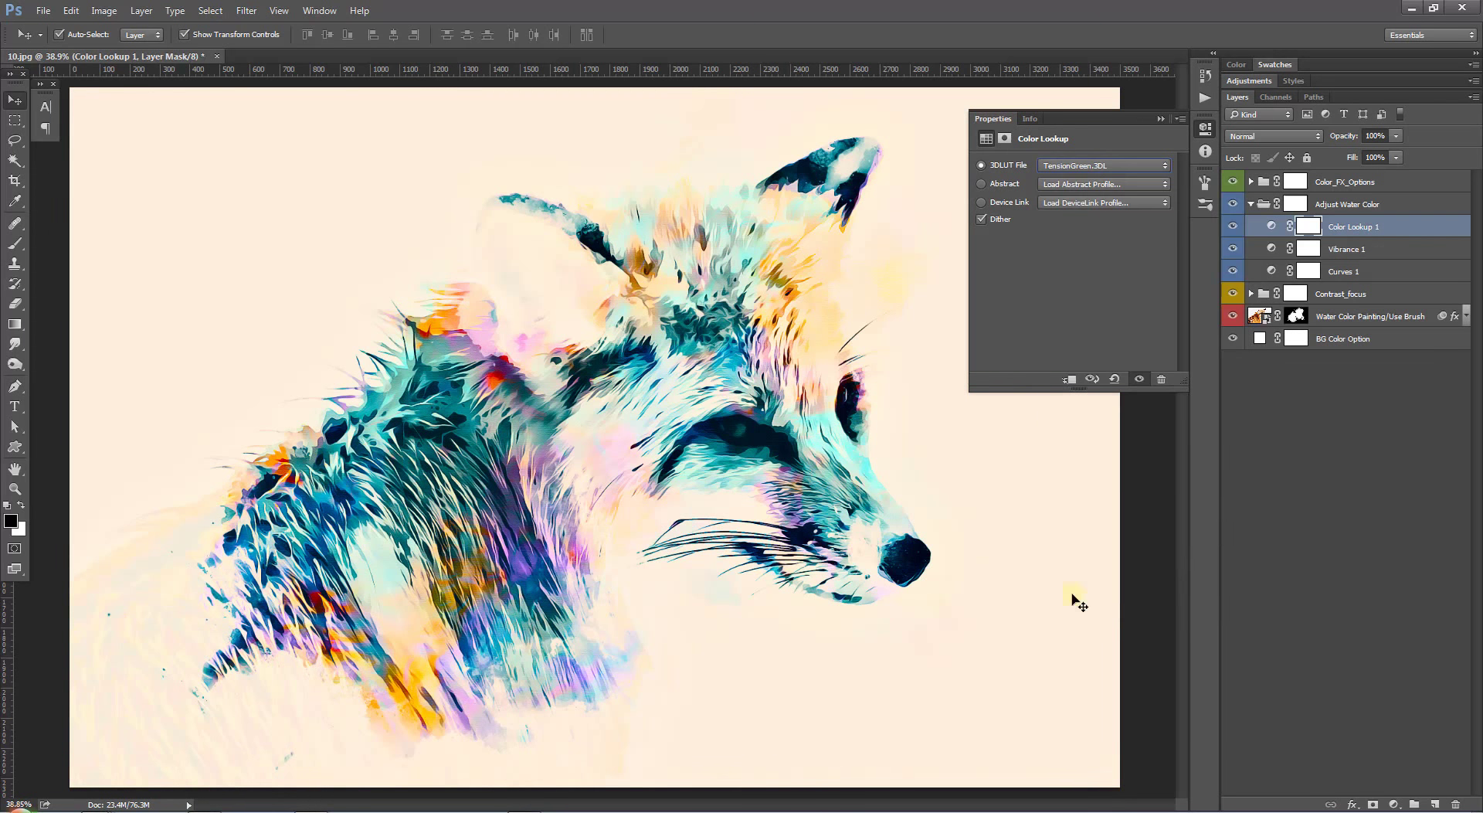
pyautogui.click(1121, 165)
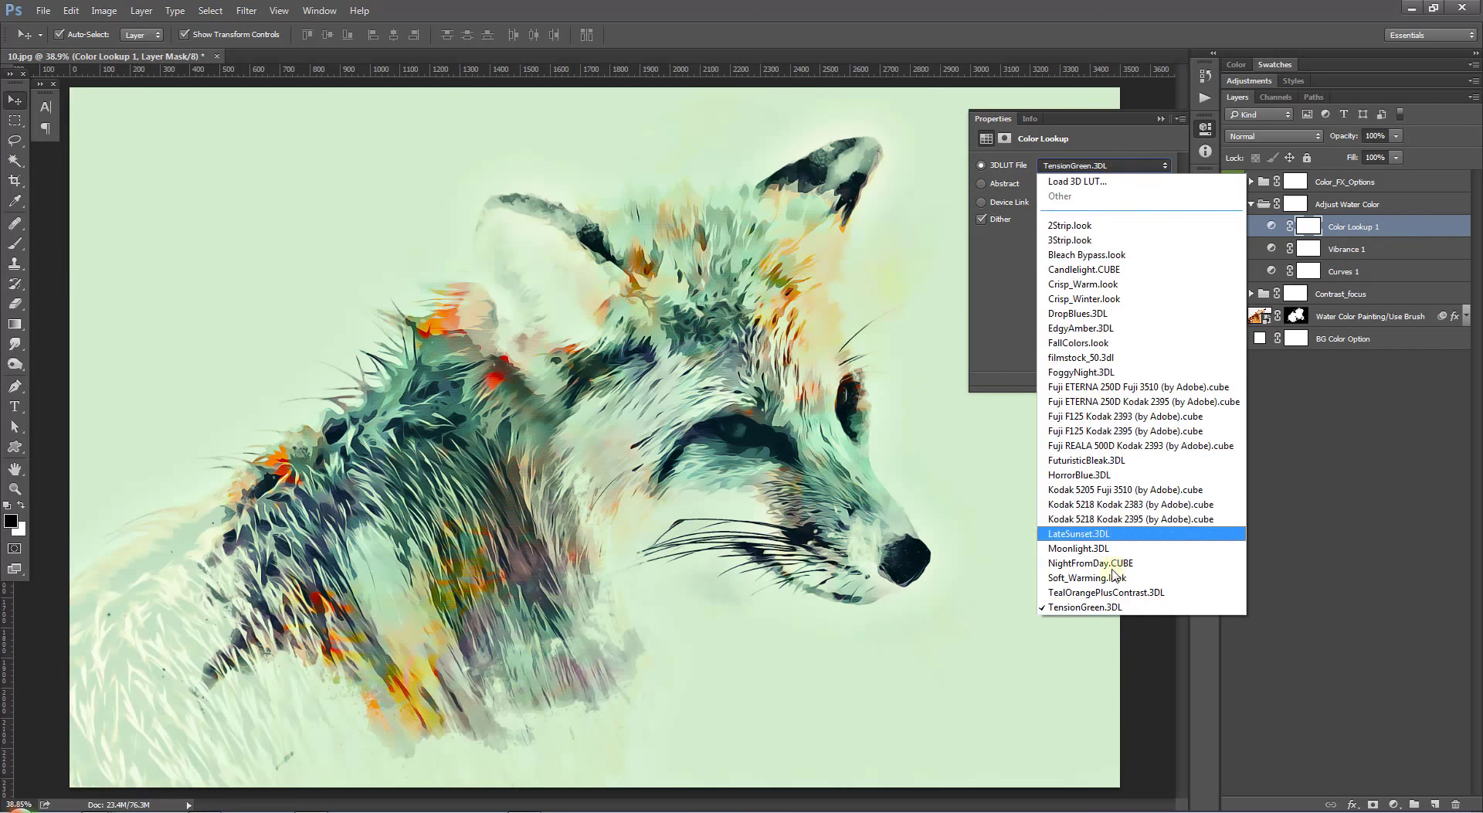
pyautogui.click(1116, 600)
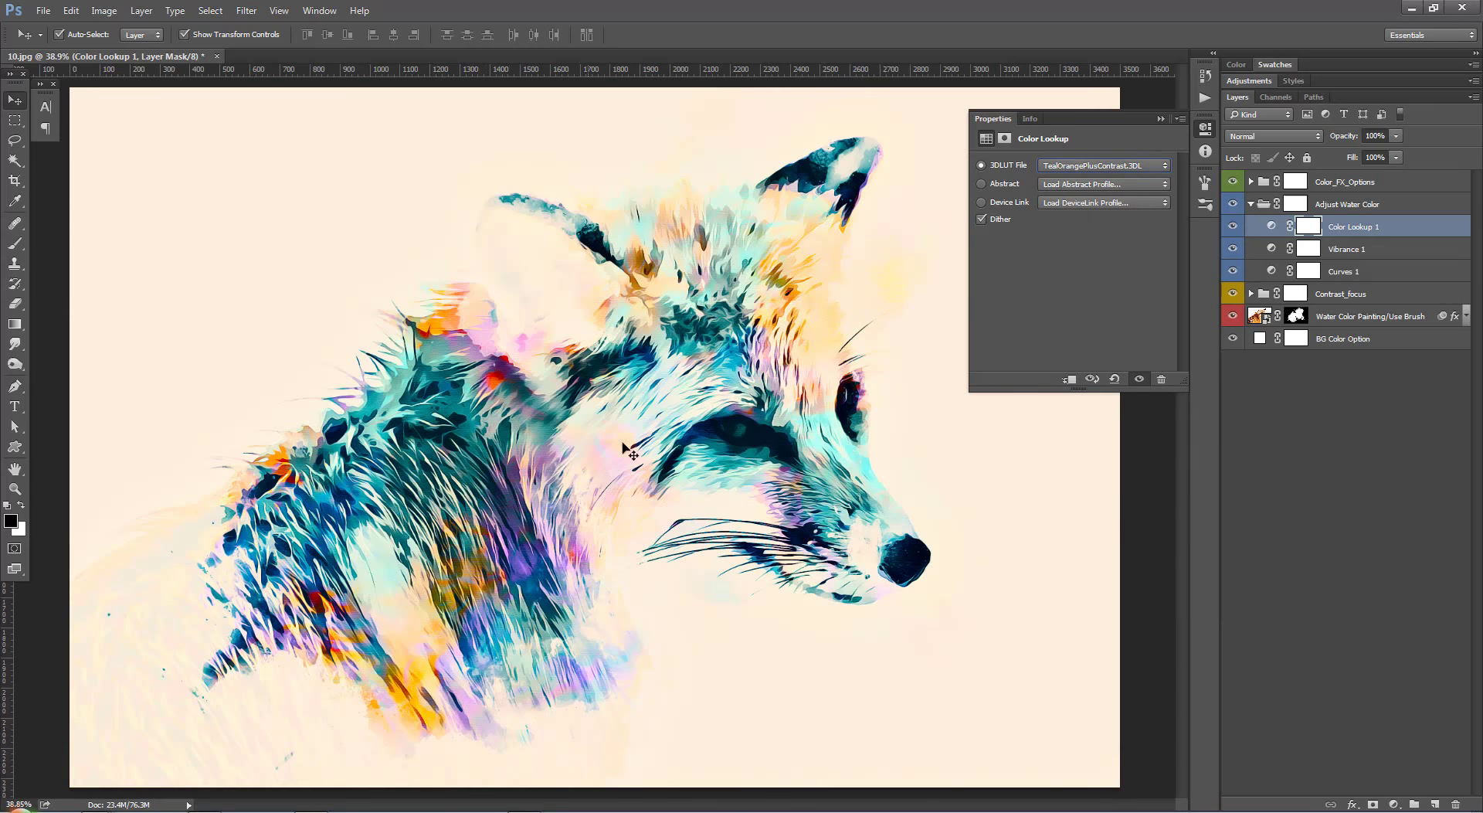
# Compare EdgyAmber, Crisp_Warm and the Fuji/Kodak grades, then settle on FallColors.look.
pyautogui.click(1104, 164)
pyautogui.click(1082, 321)
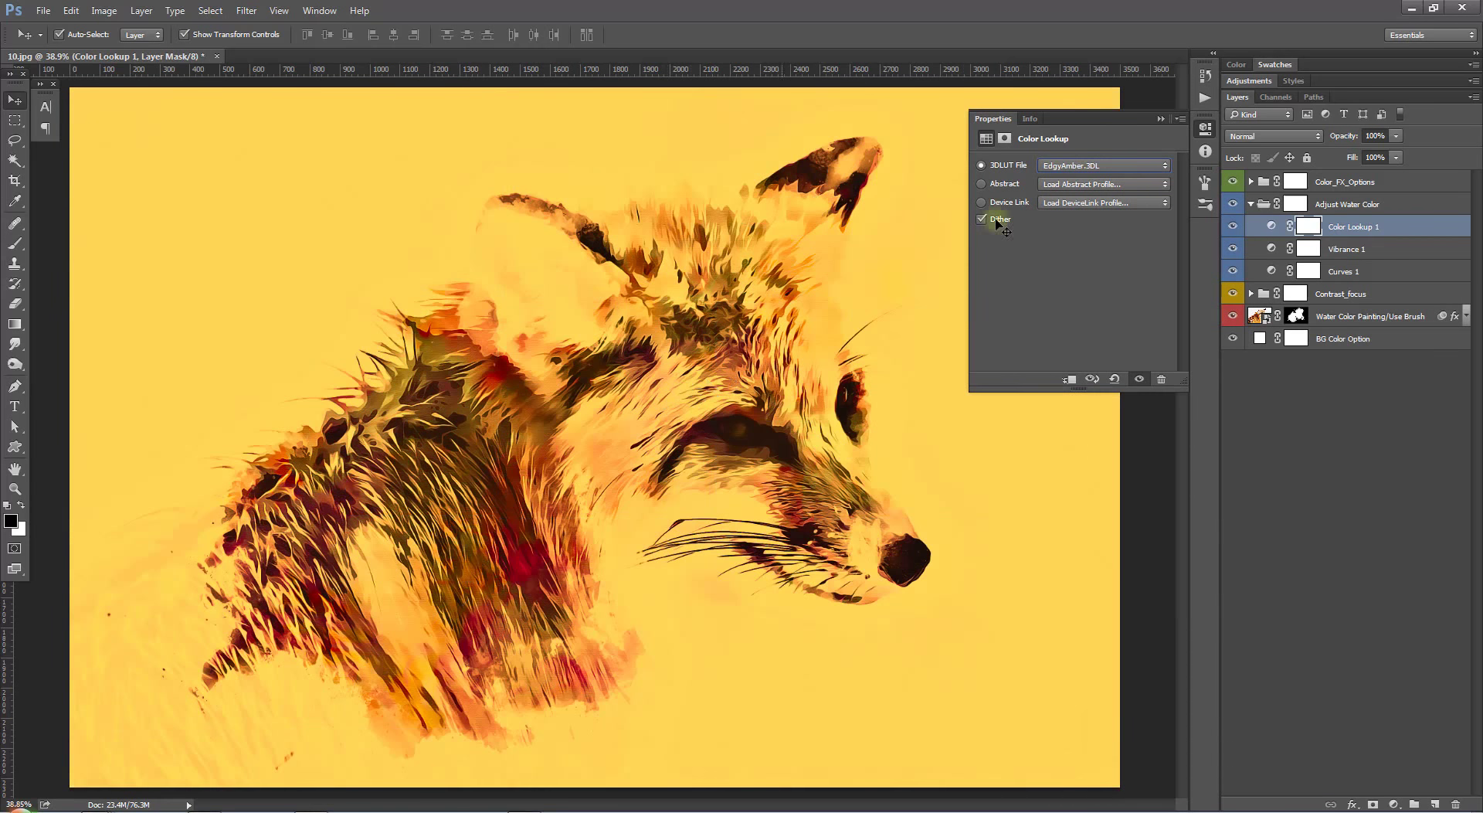
pyautogui.click(1105, 164)
pyautogui.click(1081, 280)
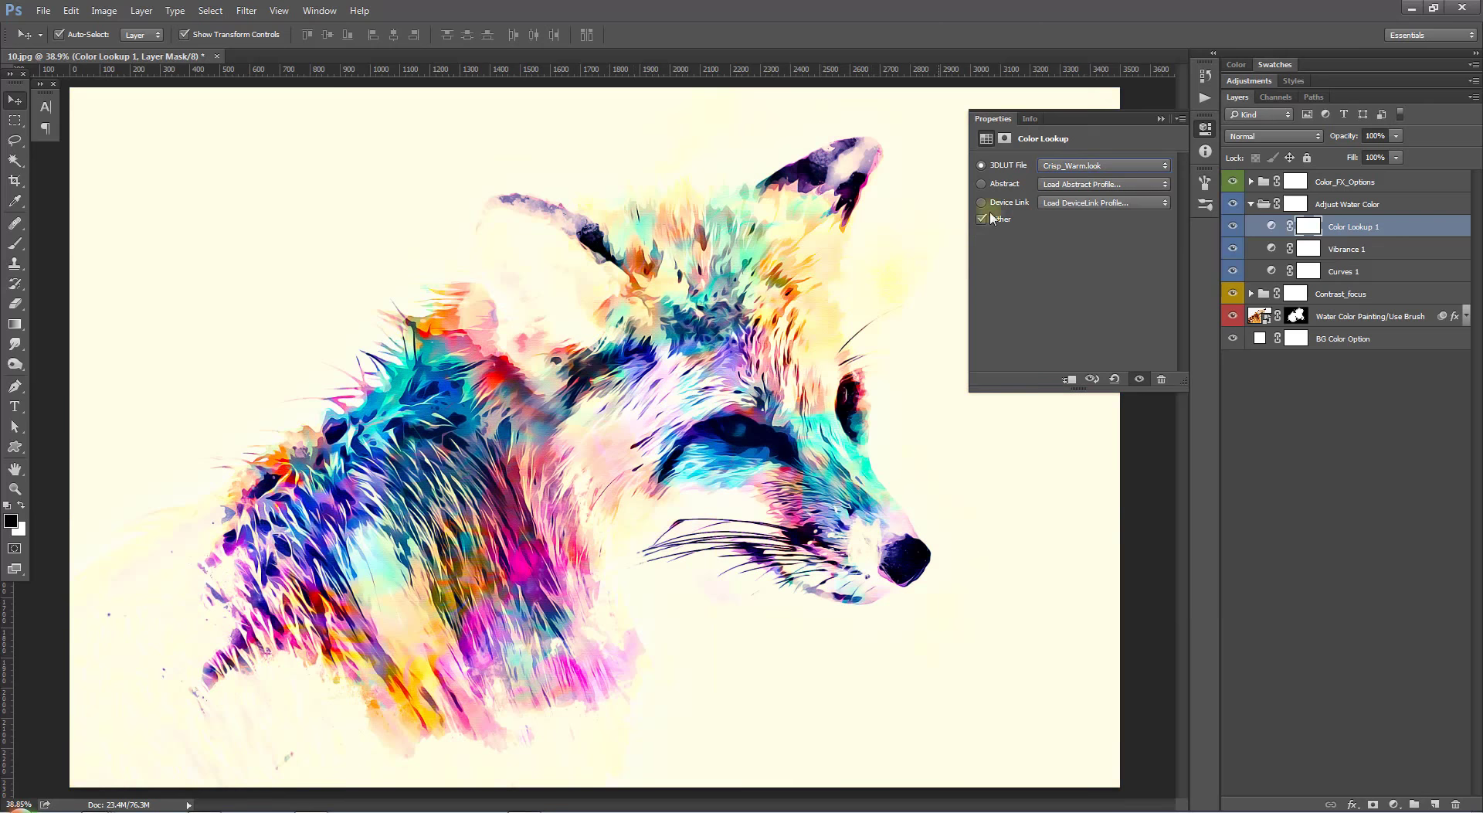
pyautogui.click(1070, 166)
pyautogui.click(1068, 402)
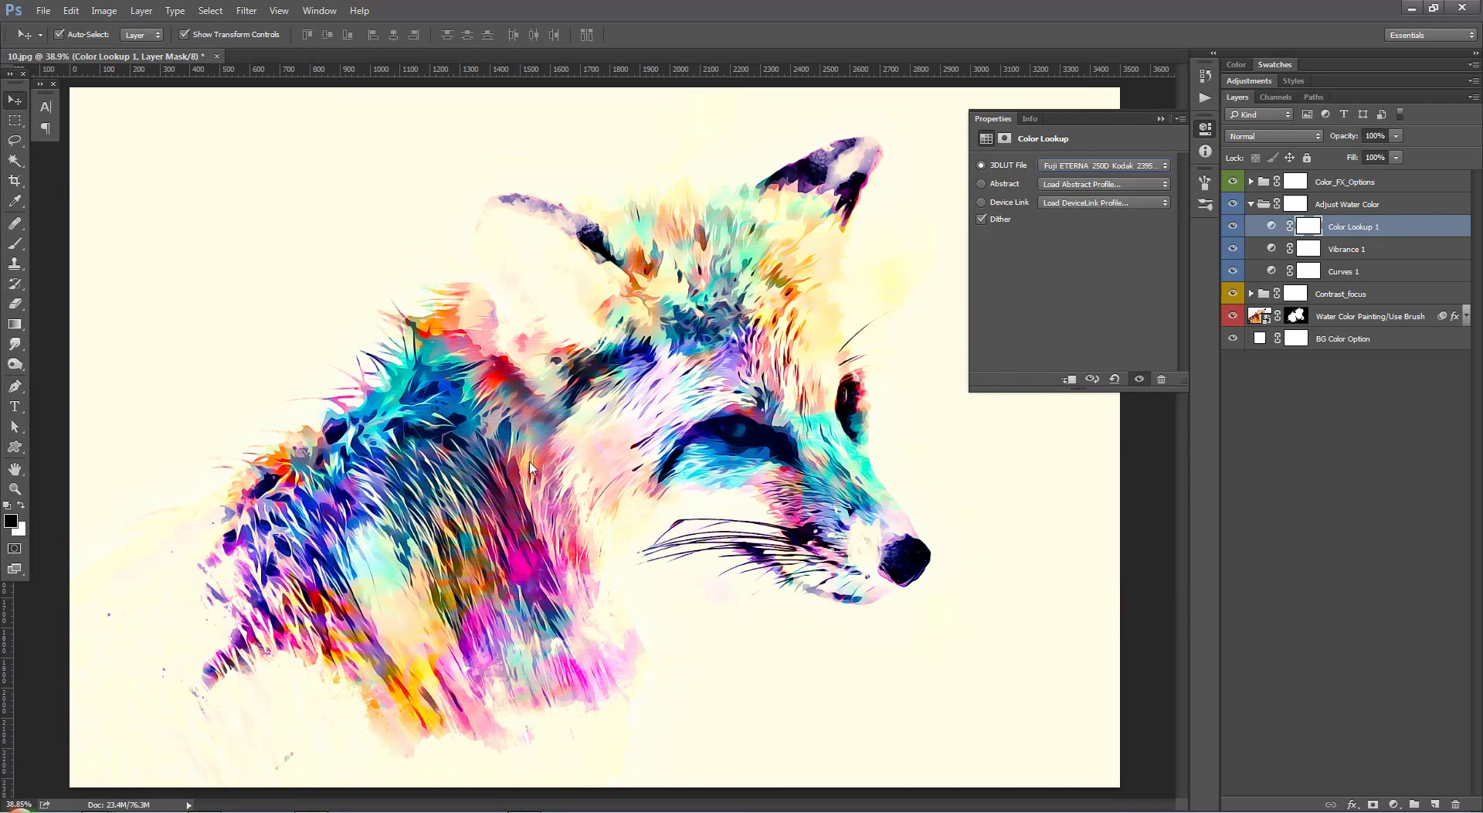
pyautogui.click(1092, 165)
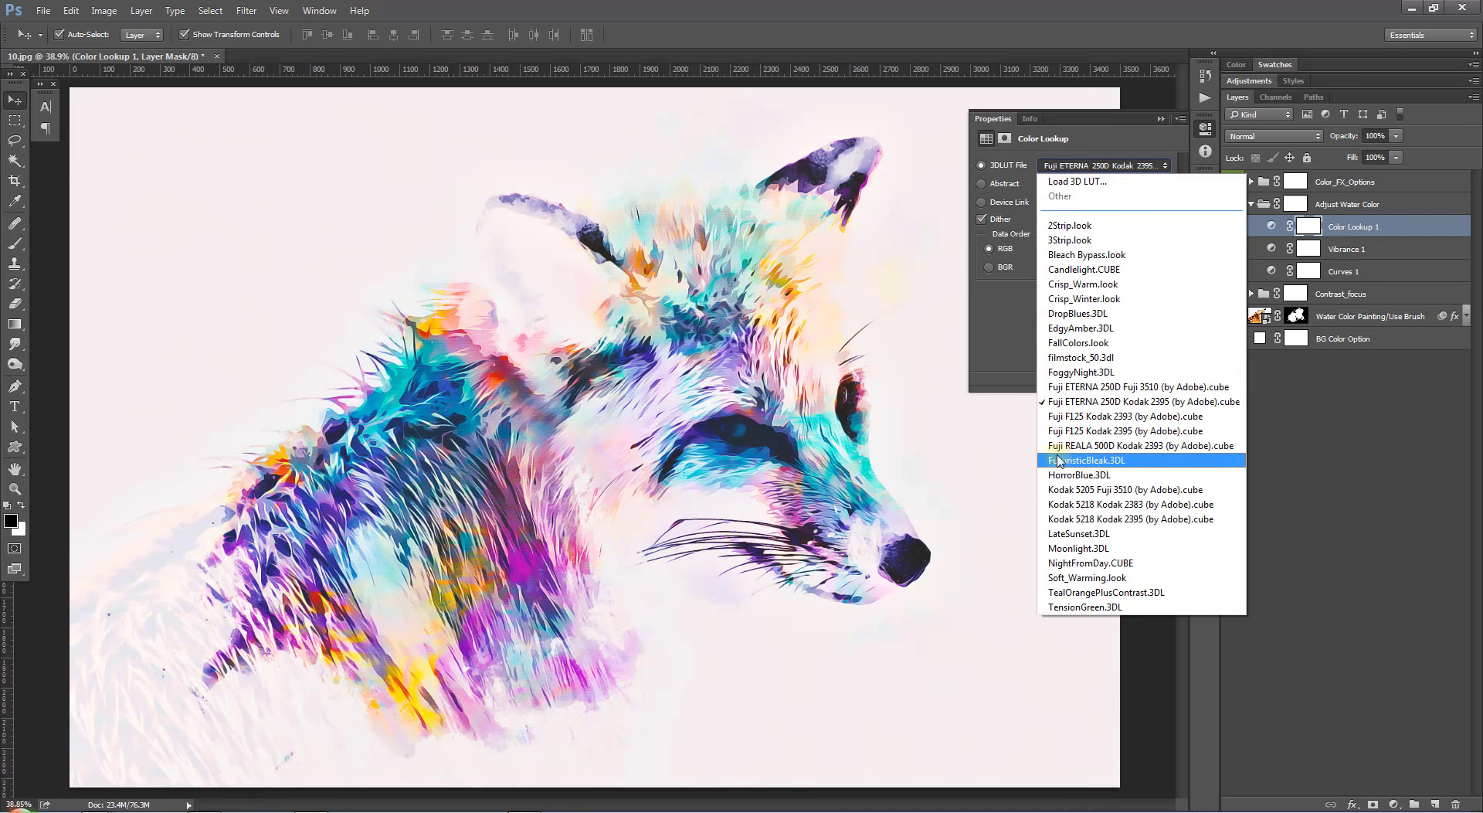
pyautogui.click(1081, 417)
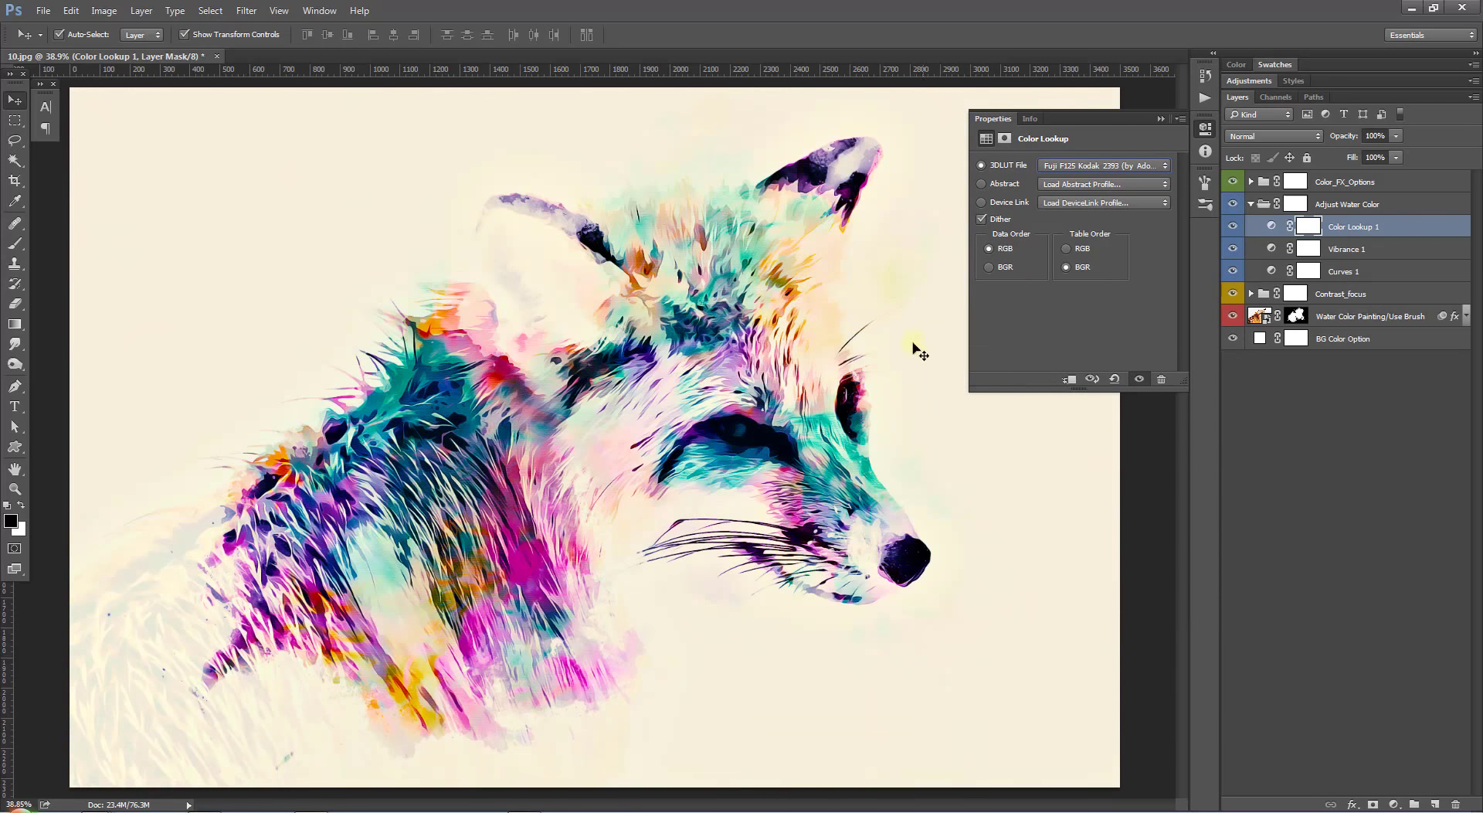
pyautogui.click(1091, 166)
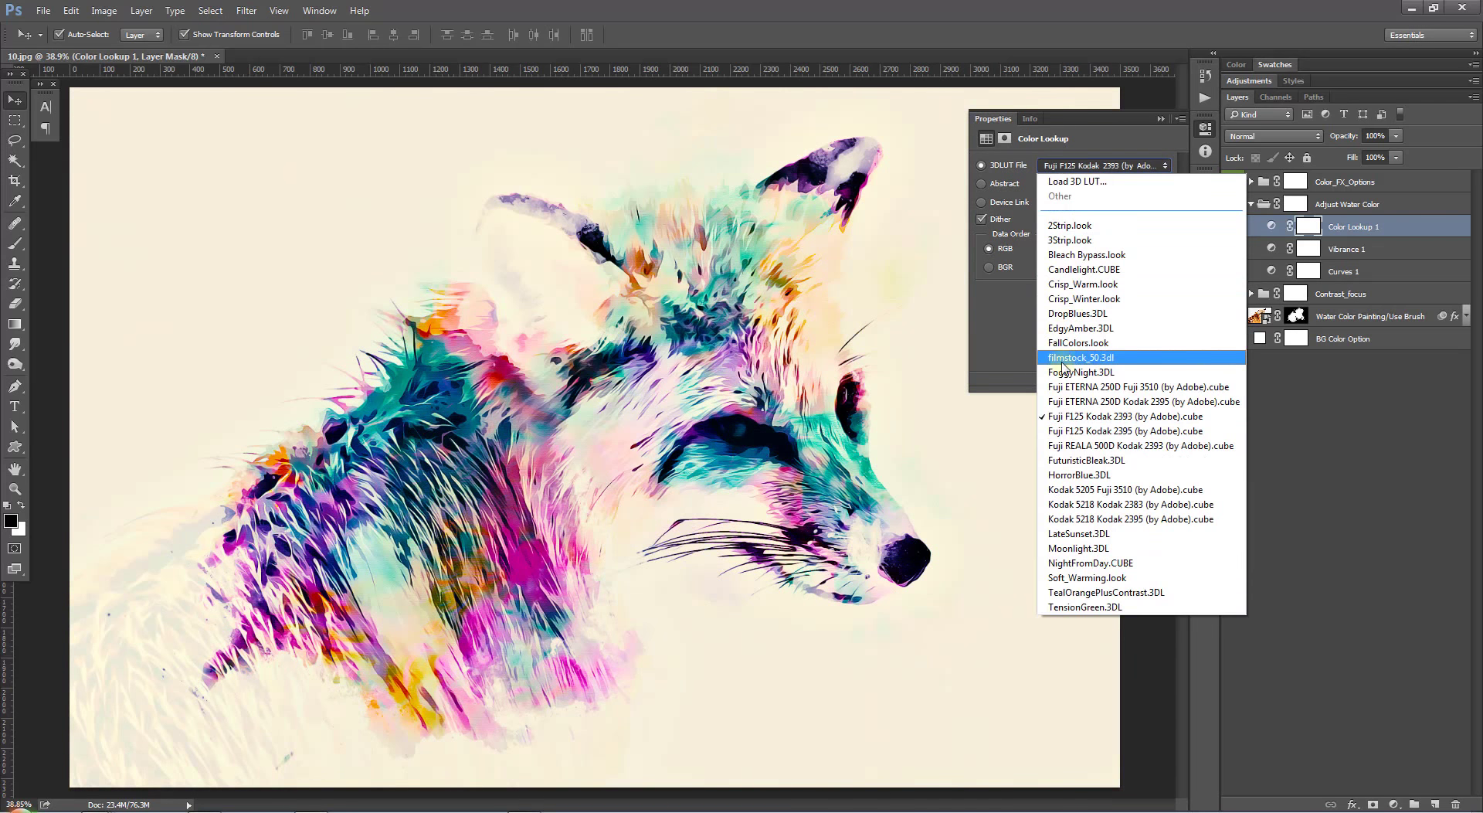
pyautogui.click(1082, 338)
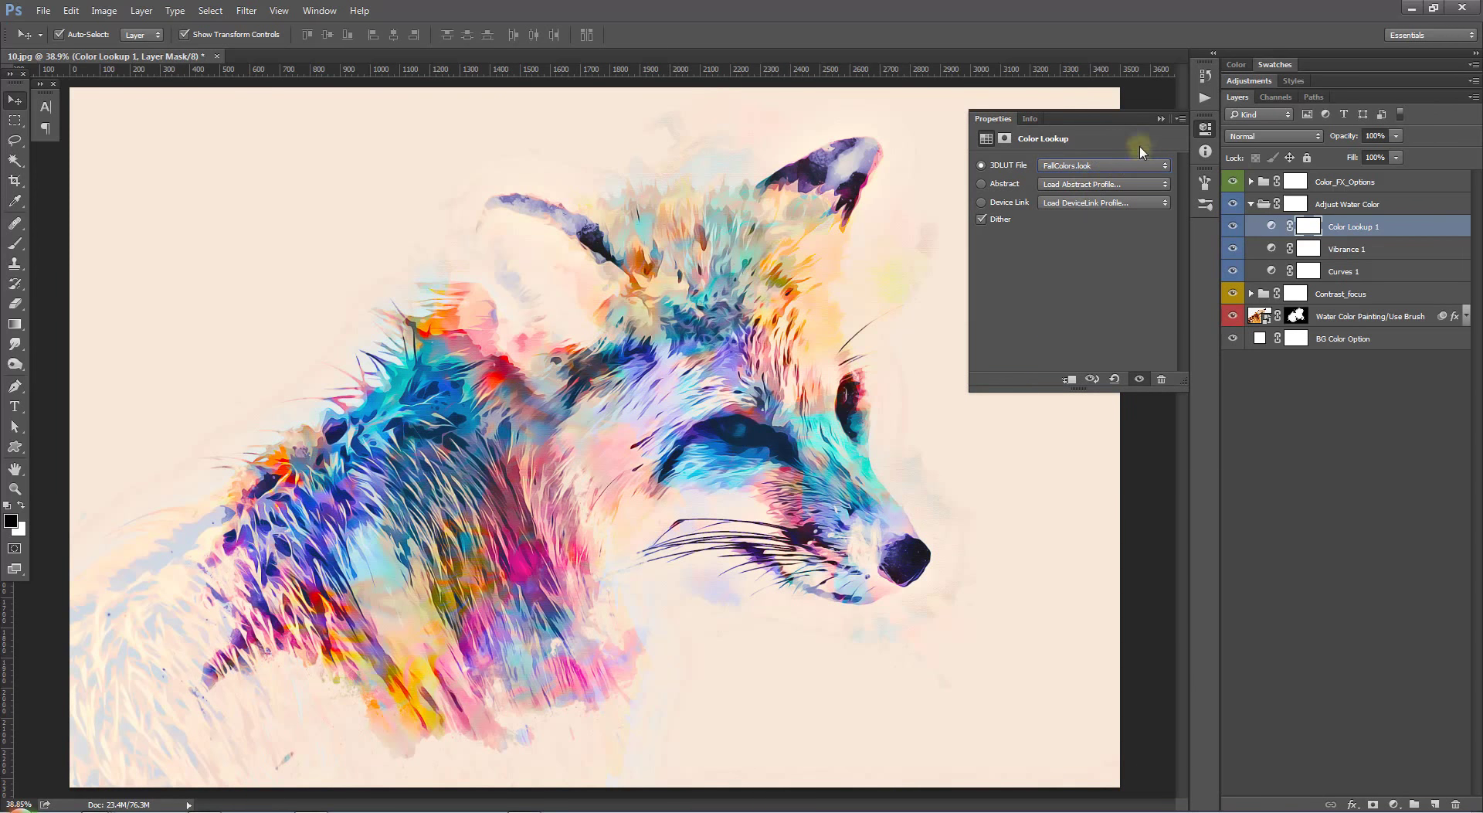
pyautogui.click(1160, 118)
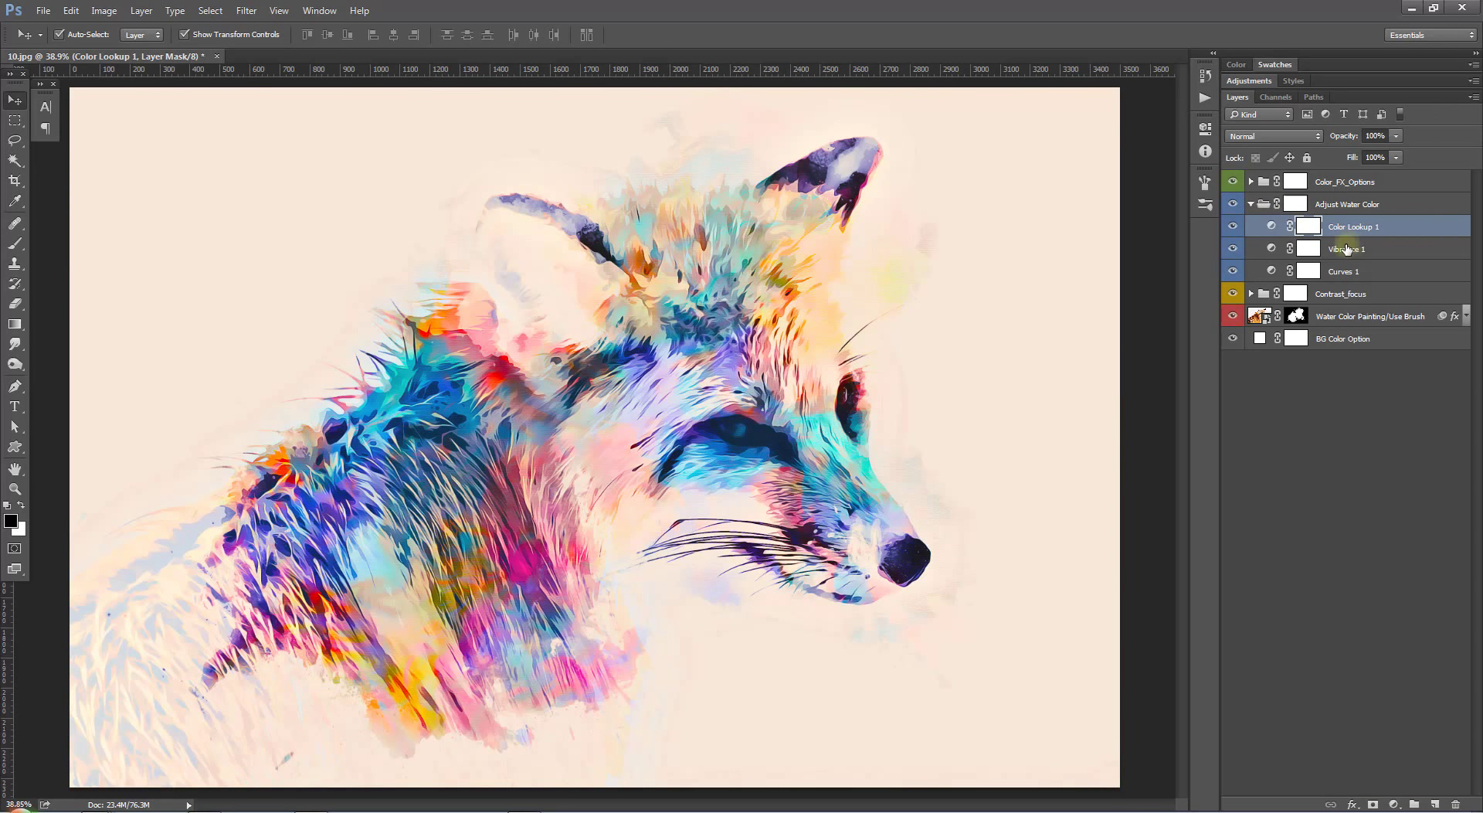
# Adjust Vibrance 1's sliders, ending at Vibrance 0 and Saturation +87.
pyautogui.click(1345, 249)
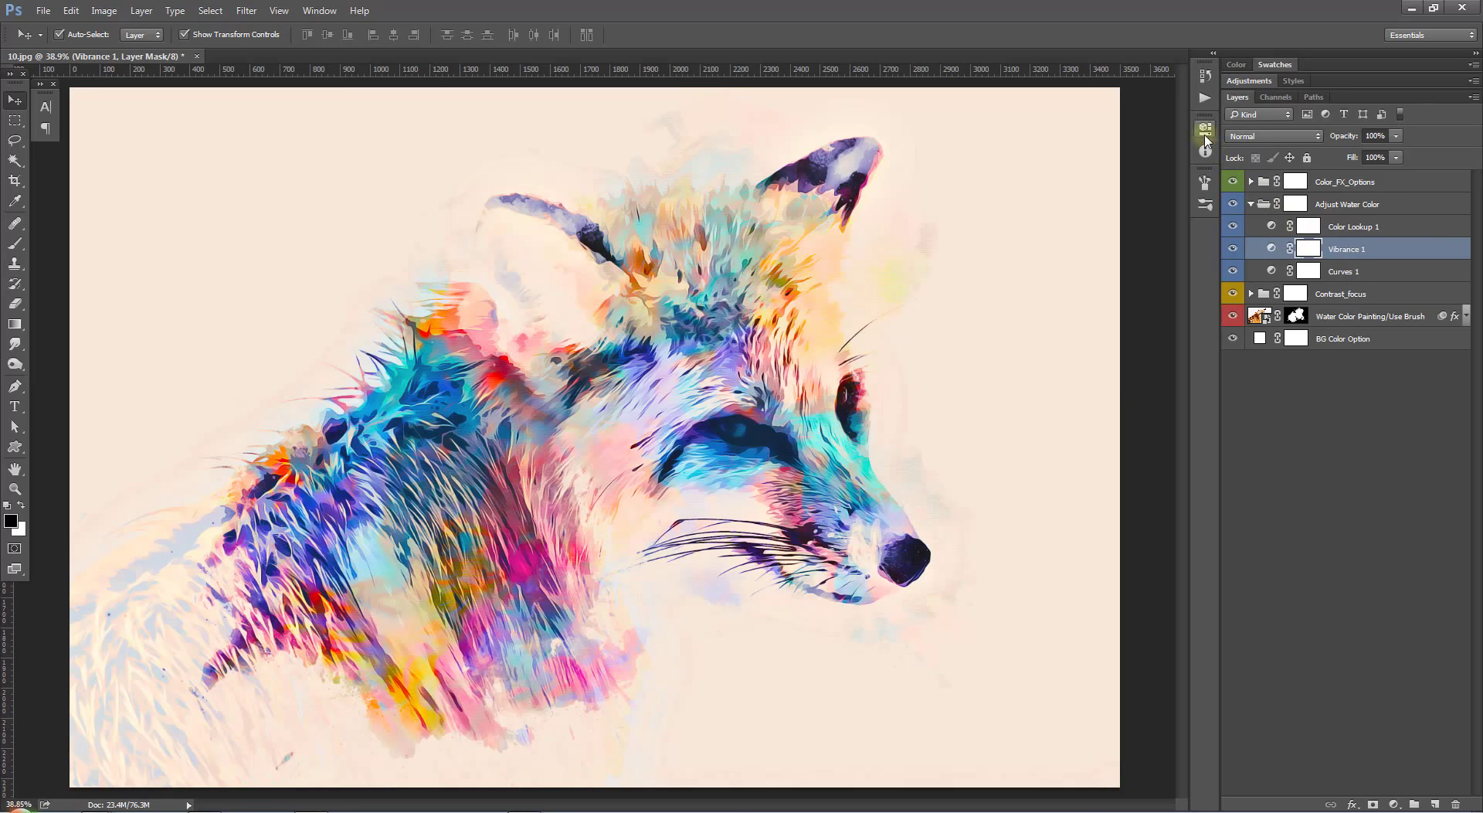
pyautogui.click(1206, 130)
pyautogui.moveTo(1154, 214); pyautogui.dragTo(987, 215)
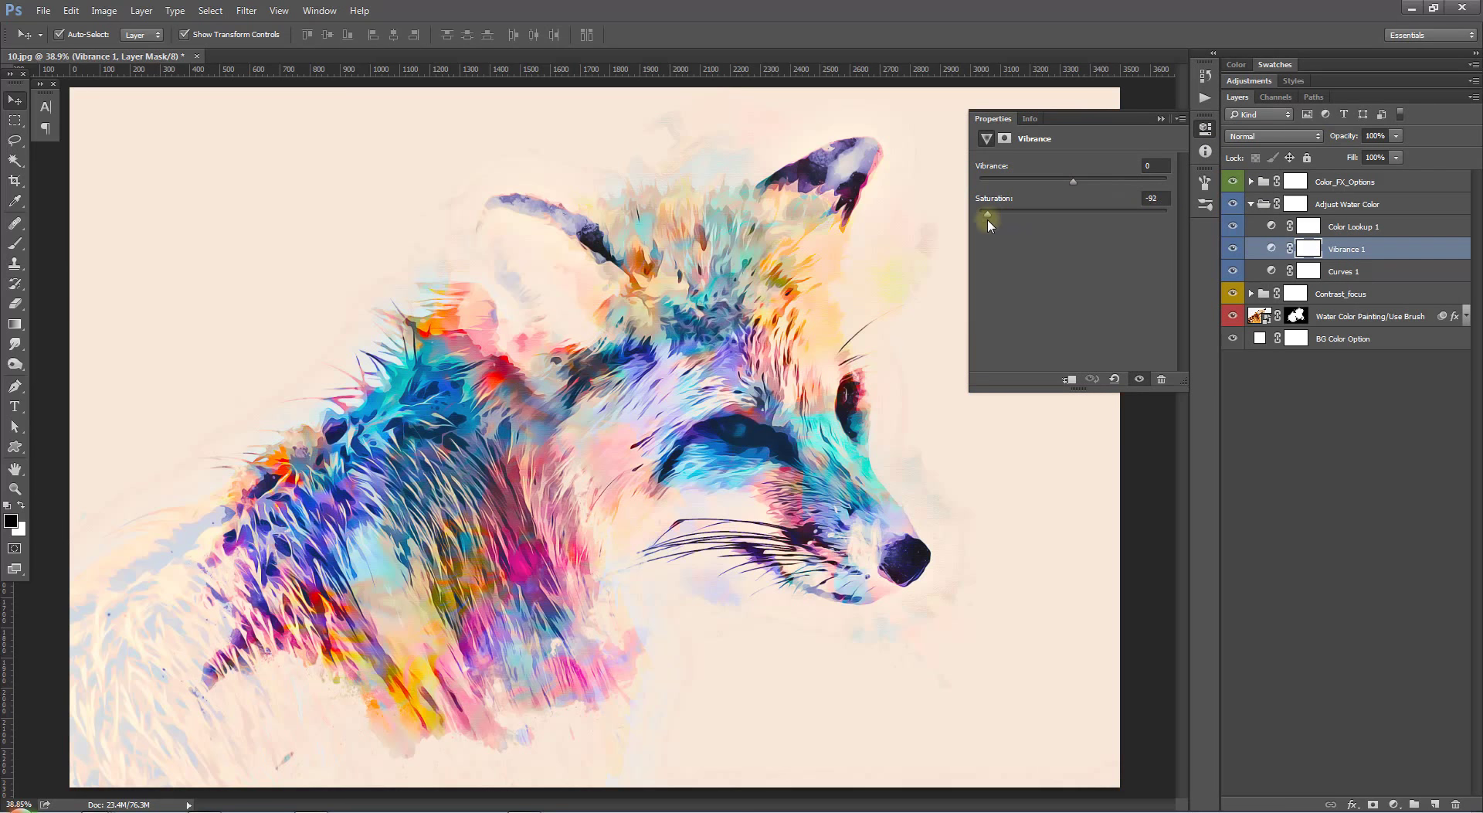
pyautogui.moveTo(1079, 214)
pyautogui.mouseDown()
pyautogui.moveTo(978, 217)
pyautogui.moveTo(1155, 216)
pyautogui.mouseUp()
pyautogui.moveTo(1055, 183)
pyautogui.mouseDown()
pyautogui.moveTo(992, 180)
pyautogui.moveTo(1146, 188)
pyautogui.moveTo(977, 192)
pyautogui.moveTo(1076, 182)
pyautogui.mouseUp()
pyautogui.moveTo(1166, 213); pyautogui.dragTo(1154, 216)
pyautogui.click(1160, 119)
# Select Curves 1 and review its curve settings.
pyautogui.click(1352, 226)
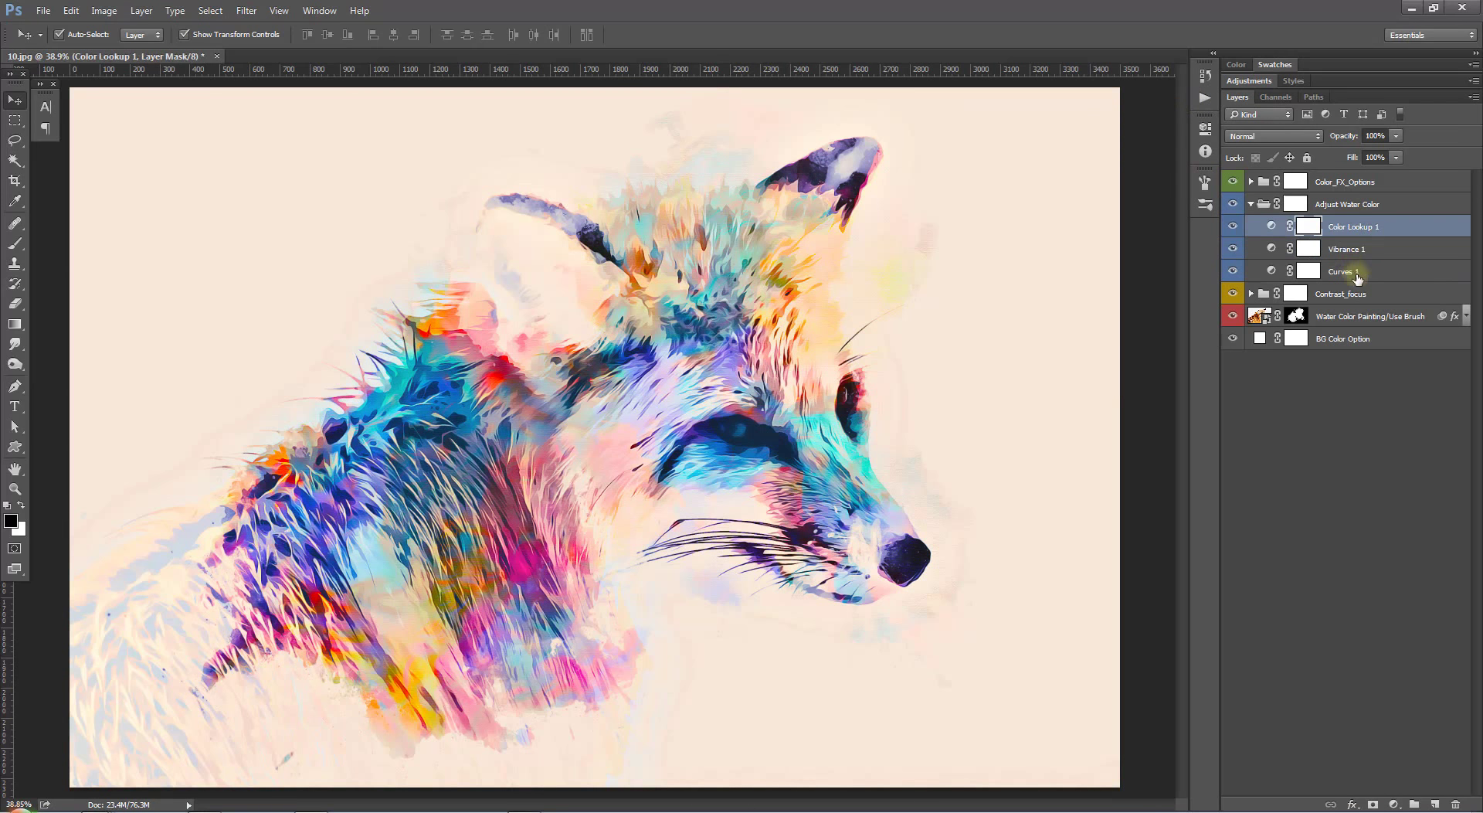
pyautogui.click(1344, 271)
pyautogui.click(1205, 127)
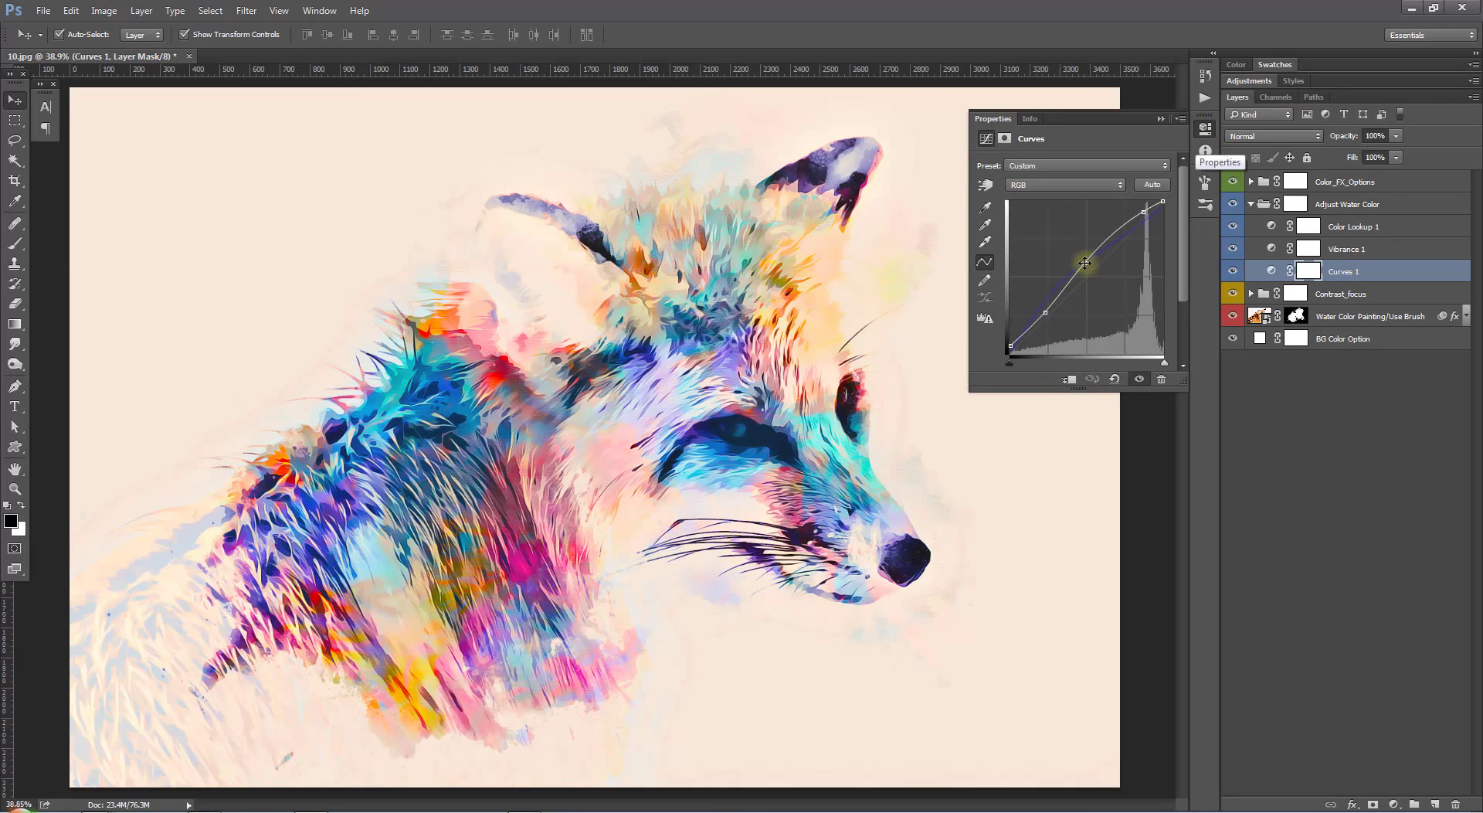
pyautogui.click(1161, 118)
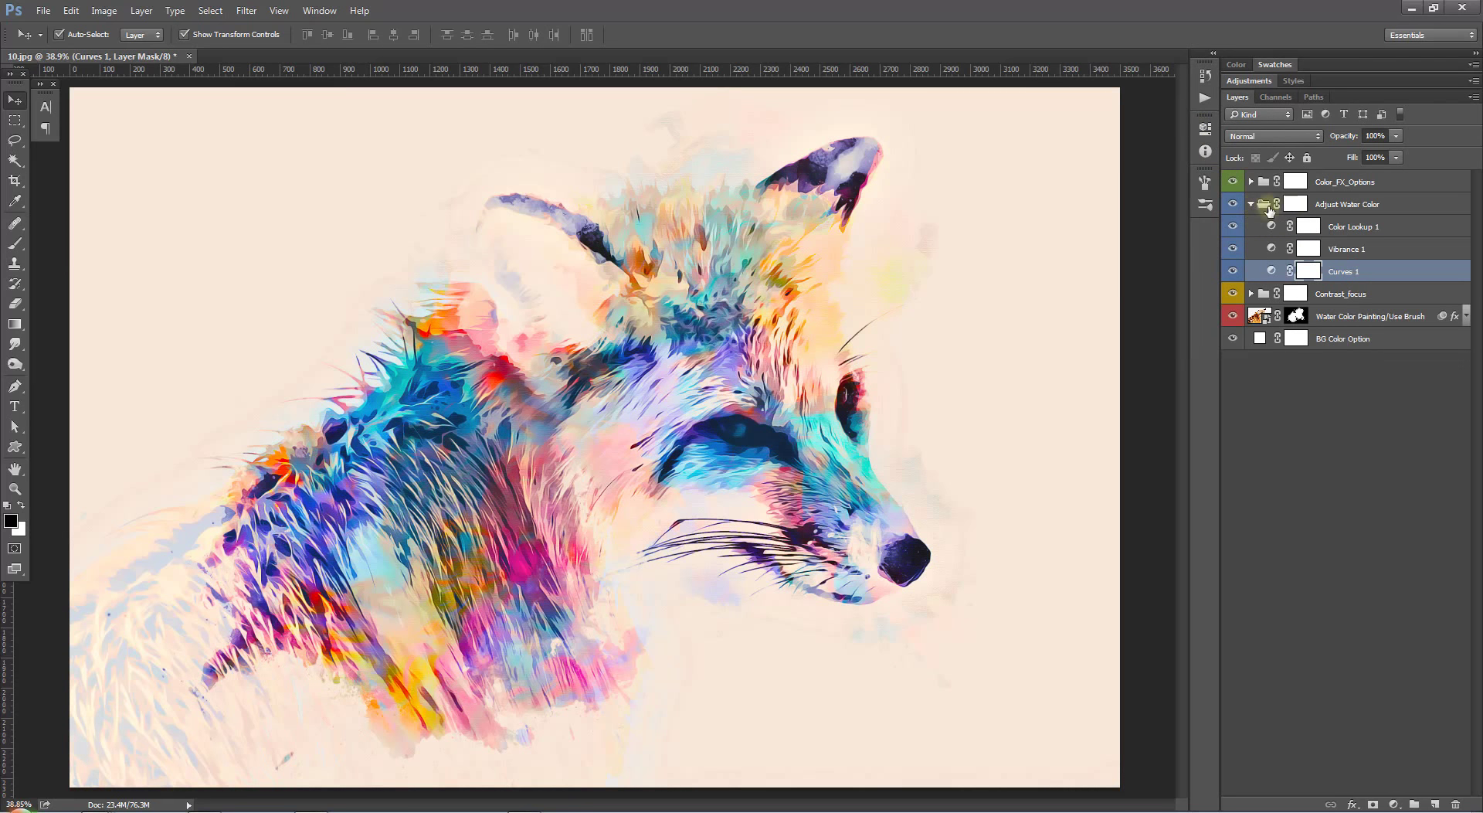
# Expand Color_FX_Options and preview Color Balance 7, Color Balance 6 and Channel Mixer 1, then switch them off.
pyautogui.click(1252, 204)
pyautogui.click(1252, 185)
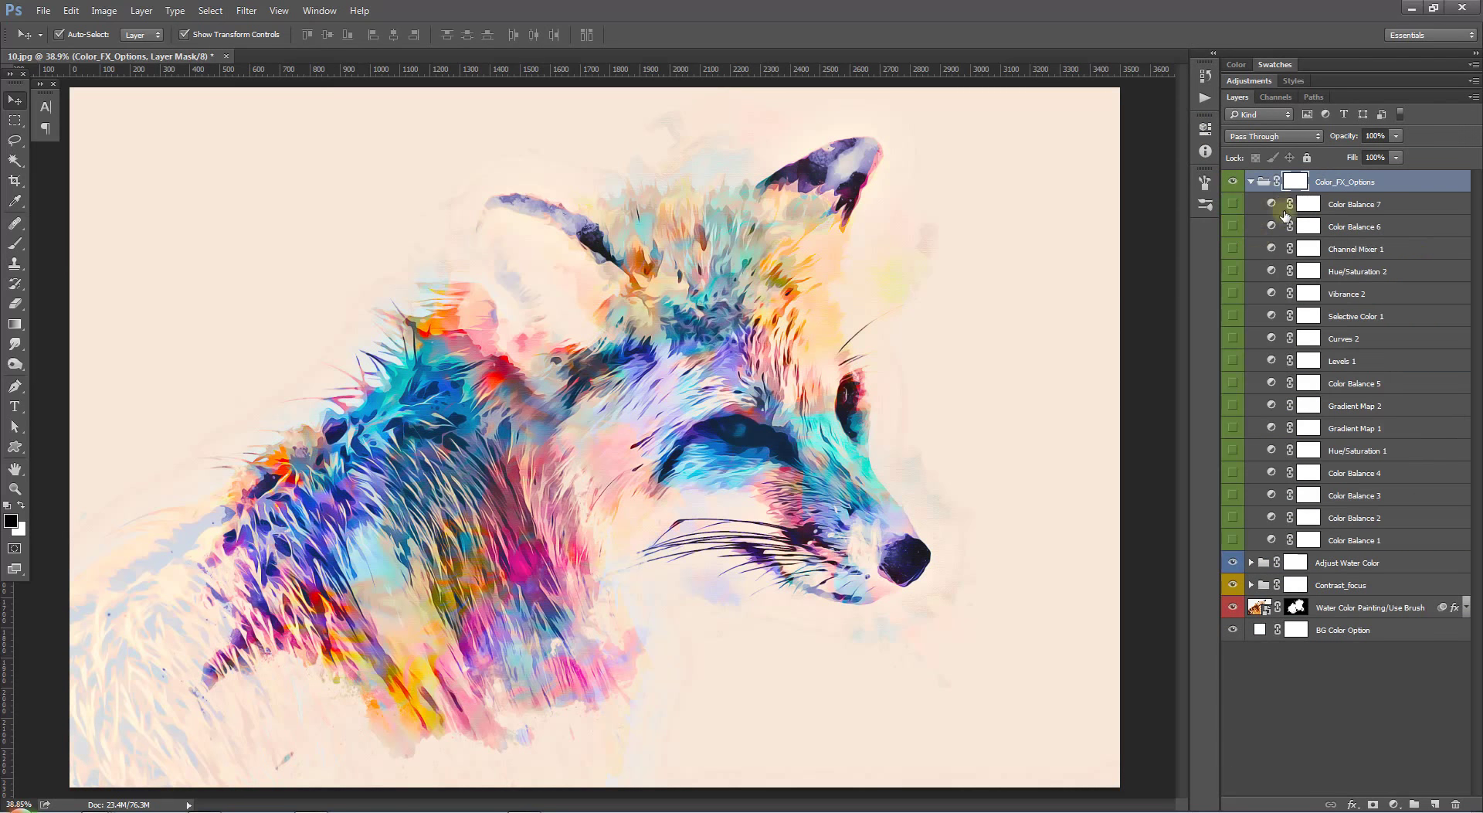
pyautogui.click(1234, 207)
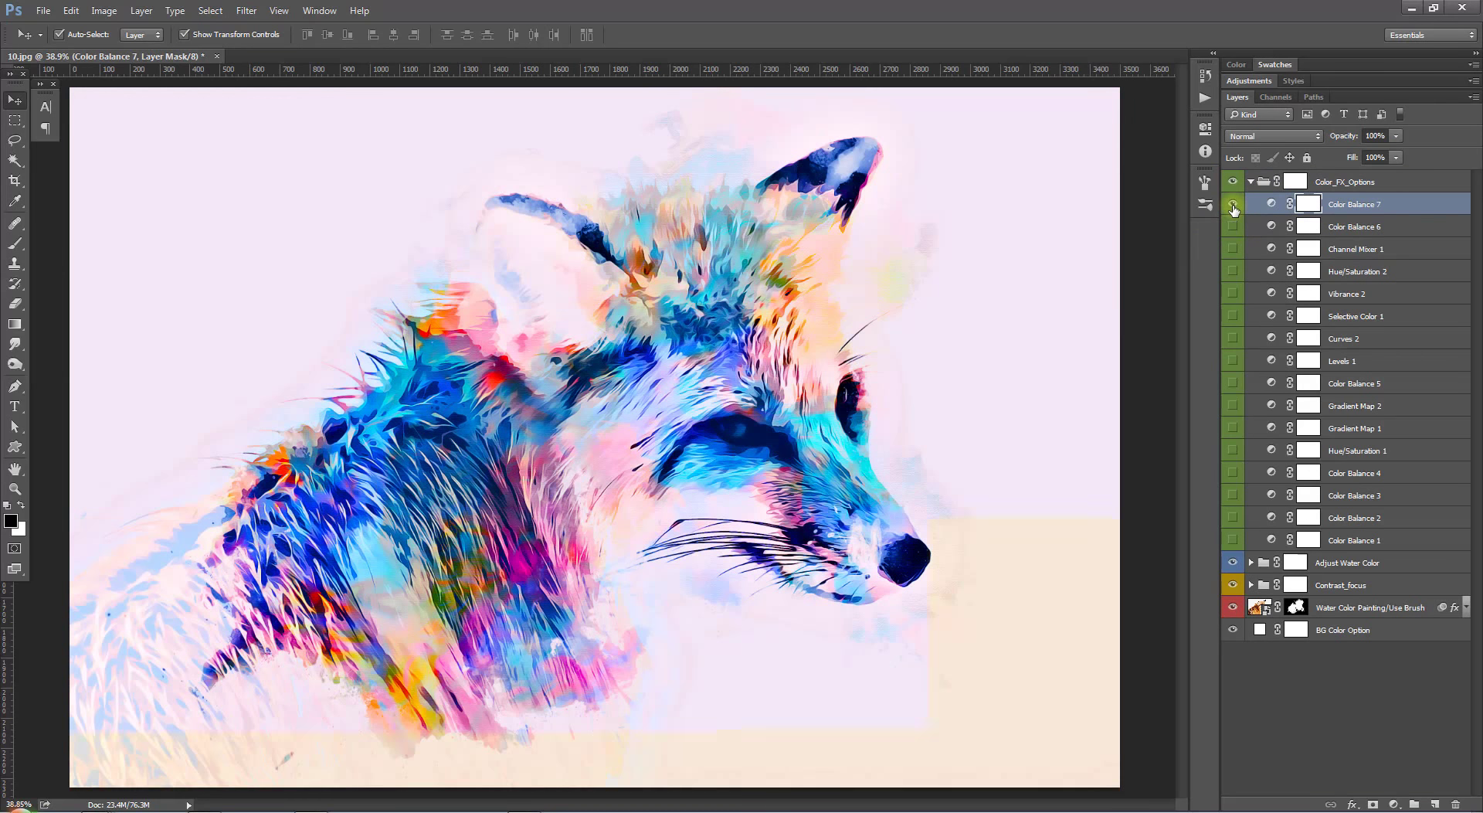
pyautogui.click(1234, 204)
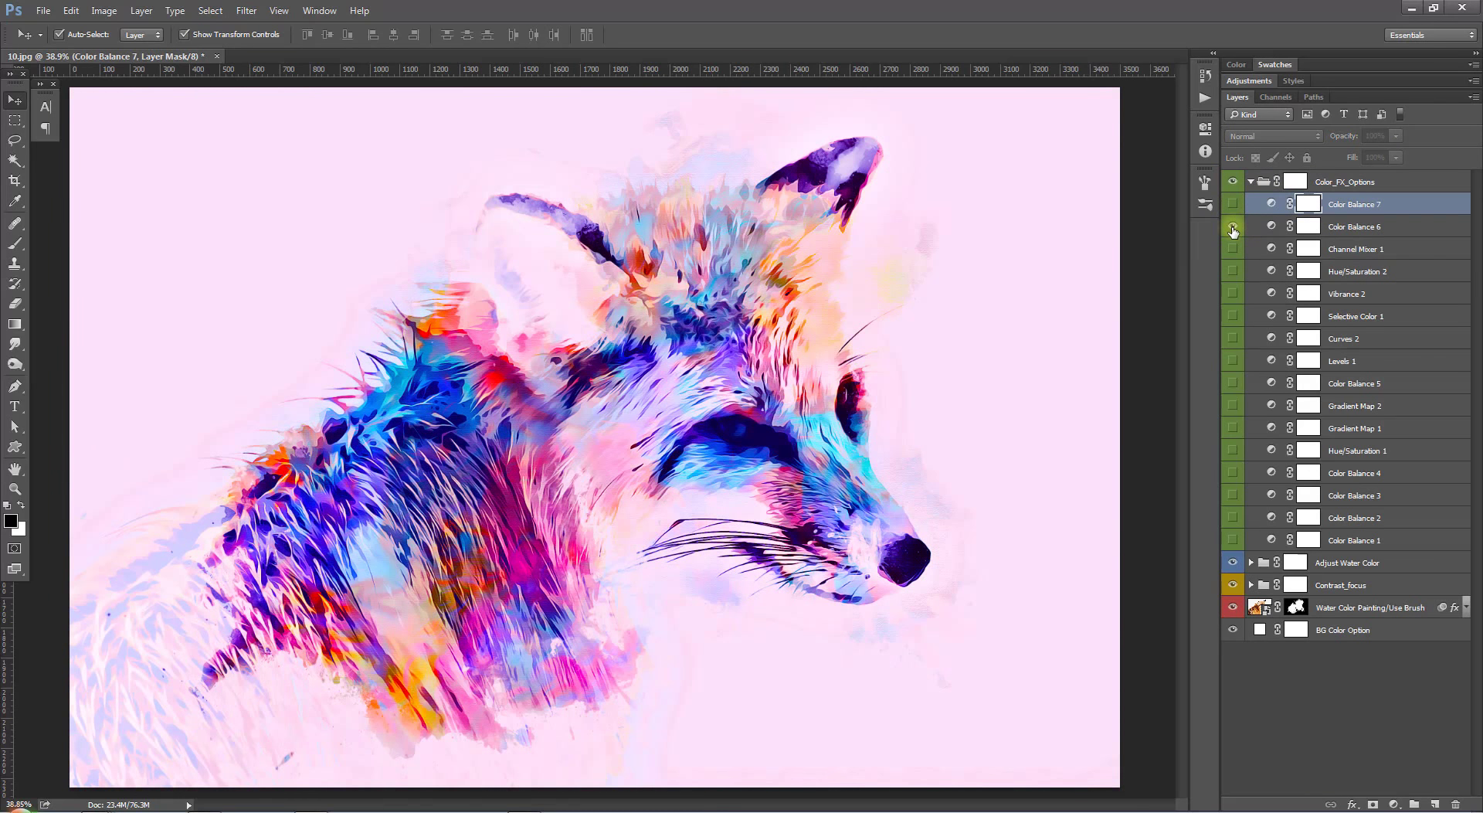
pyautogui.click(1234, 226)
pyautogui.click(1234, 249)
pyautogui.click(1236, 277)
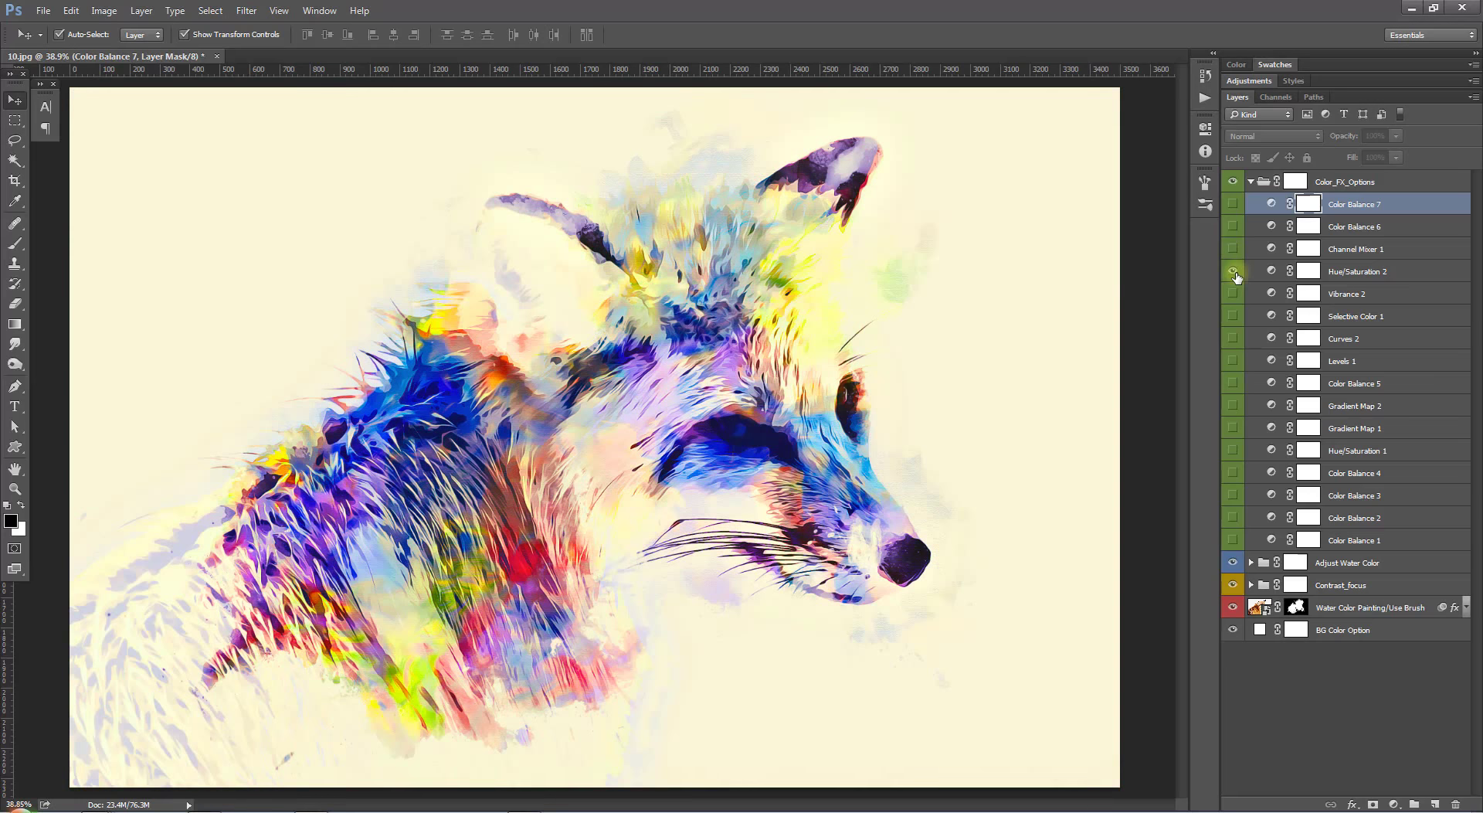
# Preview Hue/Saturation 2, Vibrance 2, Selective Color 1, Levels 1 and Color Balance 5, leaving Gradient Map 2 visible.
pyautogui.click(1275, 274)
pyautogui.click(1234, 294)
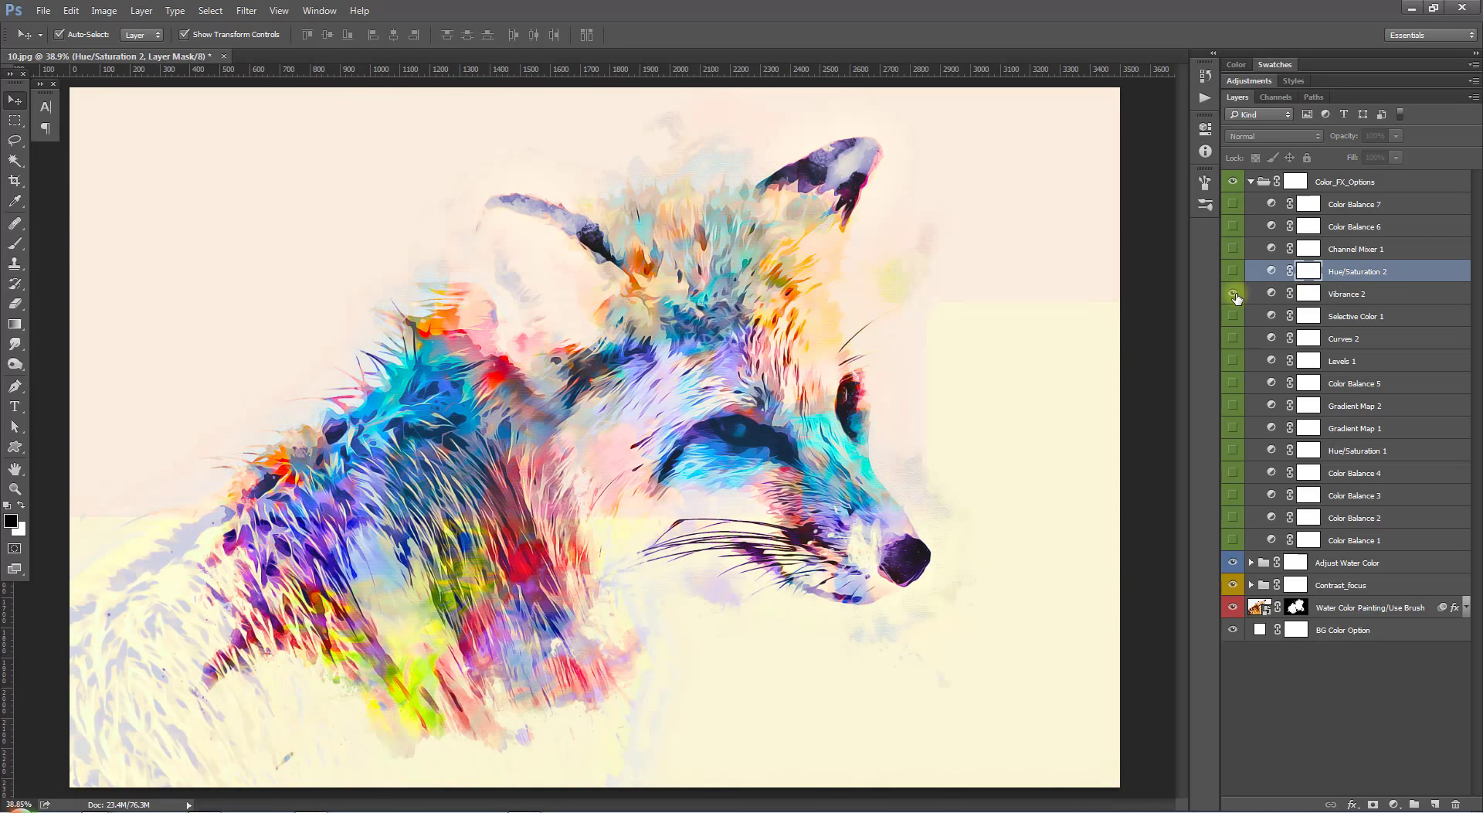
pyautogui.click(1233, 293)
pyautogui.click(1234, 316)
pyautogui.click(1233, 338)
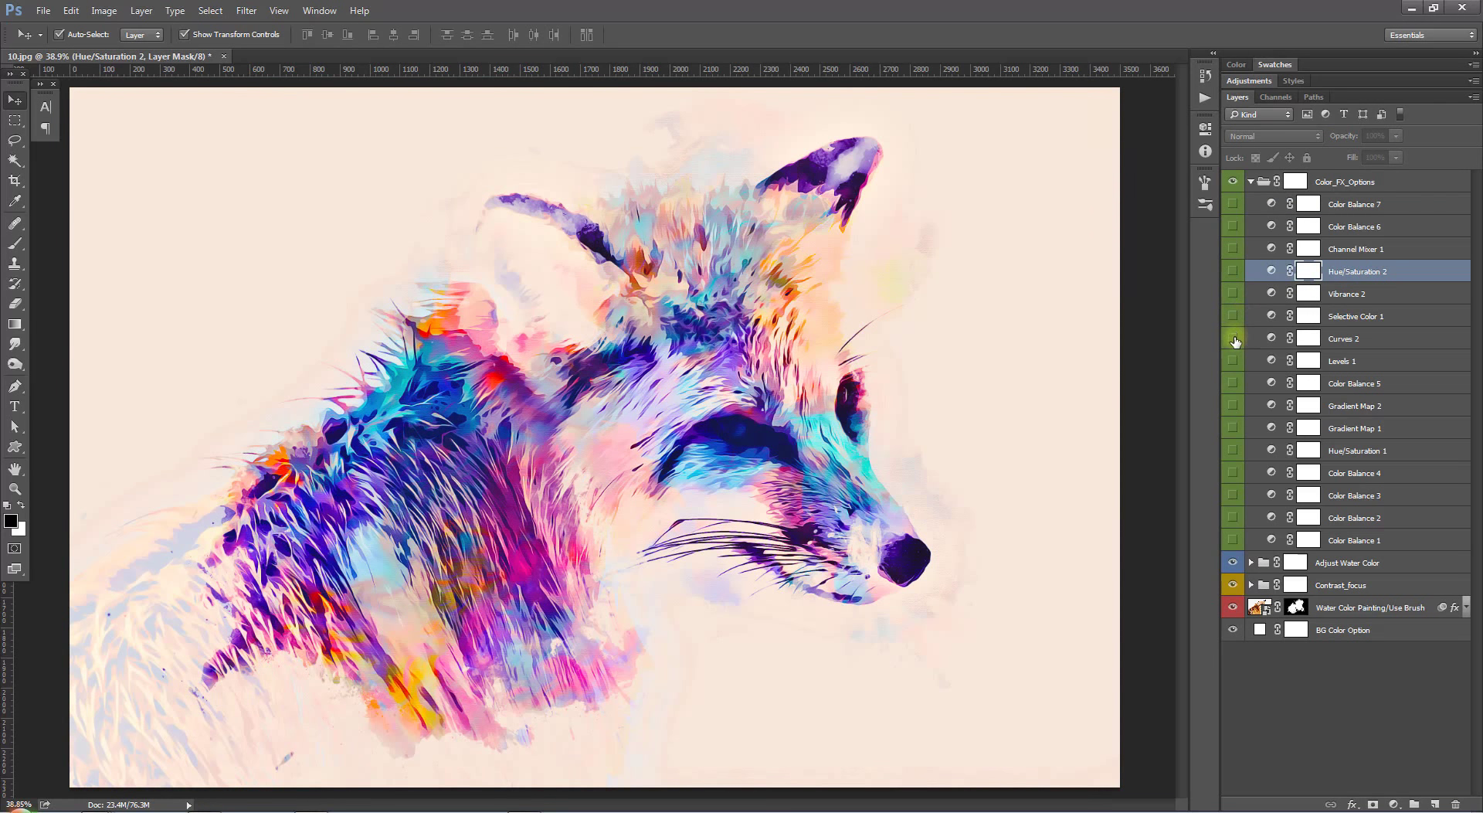
pyautogui.click(1234, 338)
pyautogui.click(1234, 361)
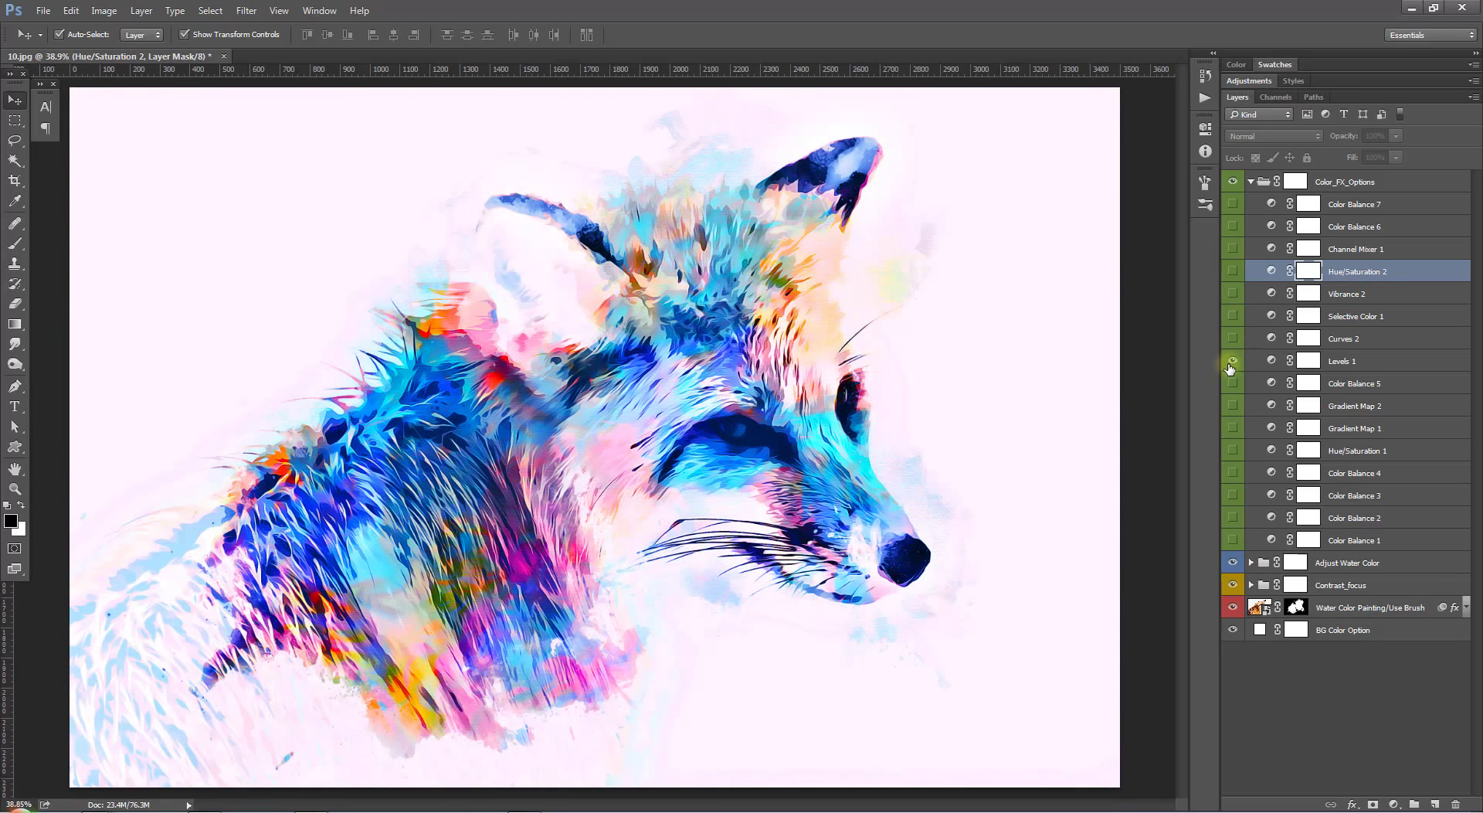
pyautogui.click(1232, 383)
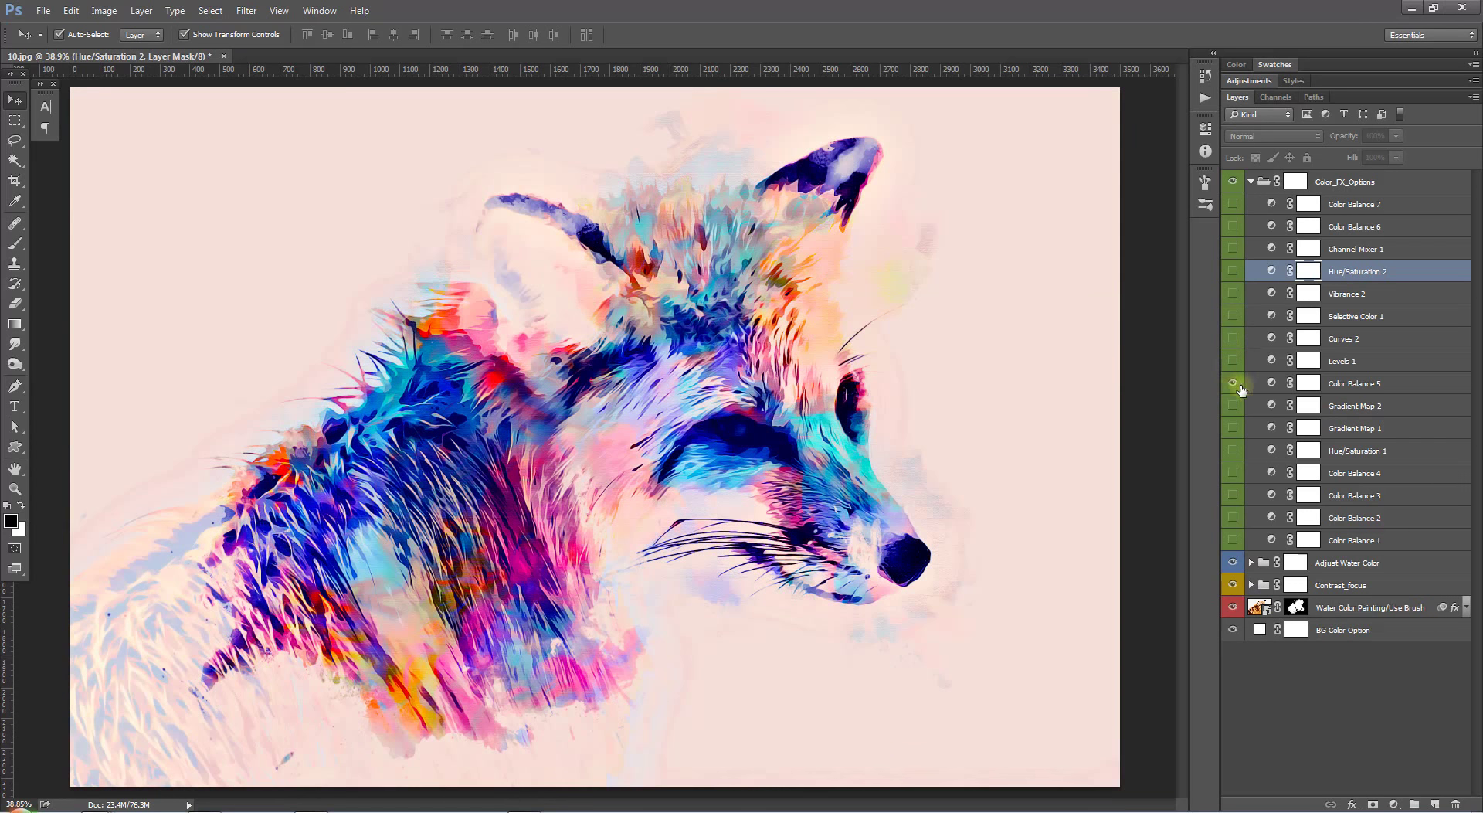
pyautogui.click(1232, 406)
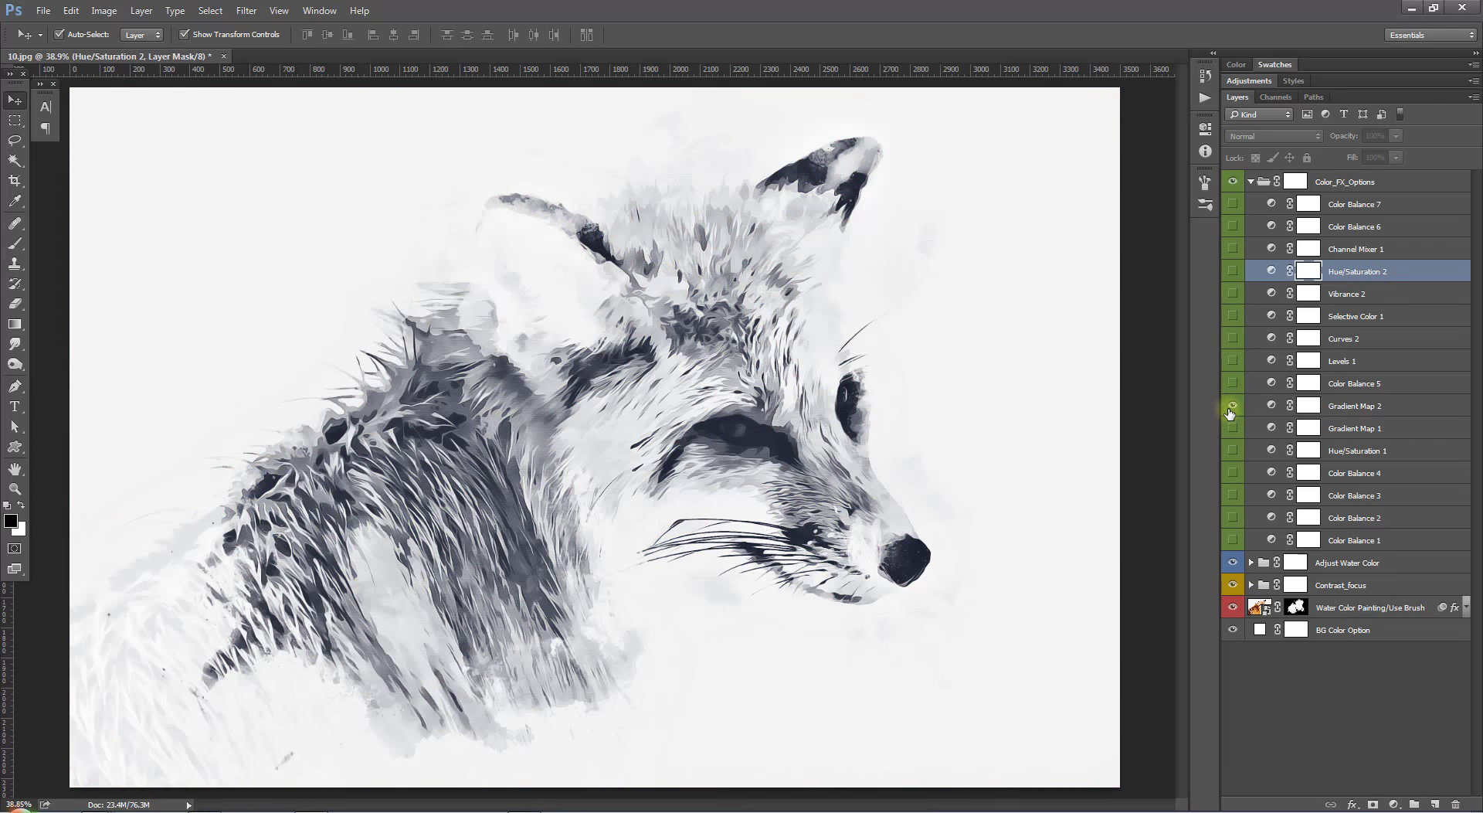
pyautogui.click(1340, 405)
# In Gradient Map 2's gradient editor, try magenta, orange and deep blue for the dark stop.
pyautogui.click(1205, 128)
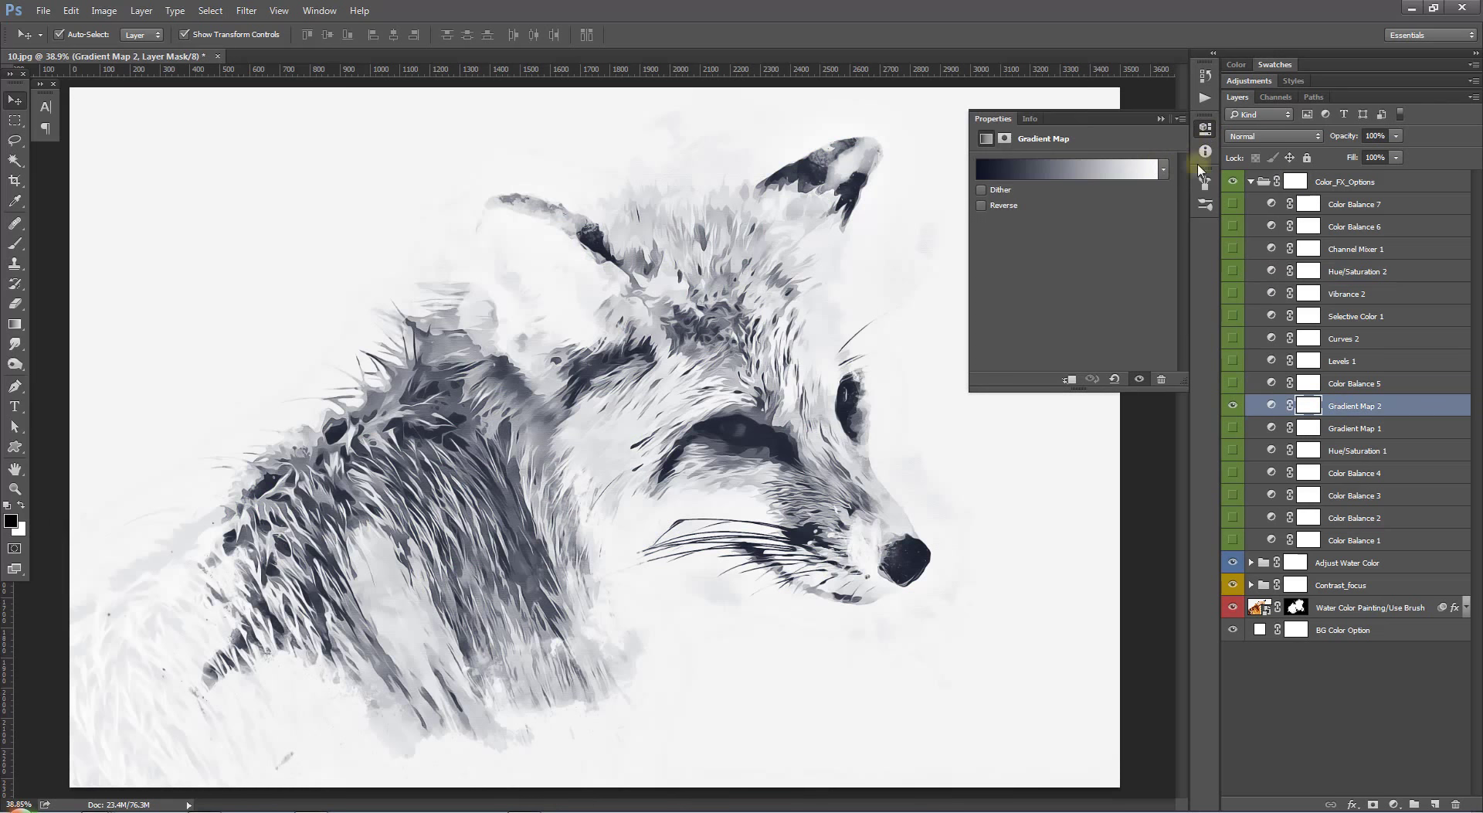
pyautogui.click(1020, 172)
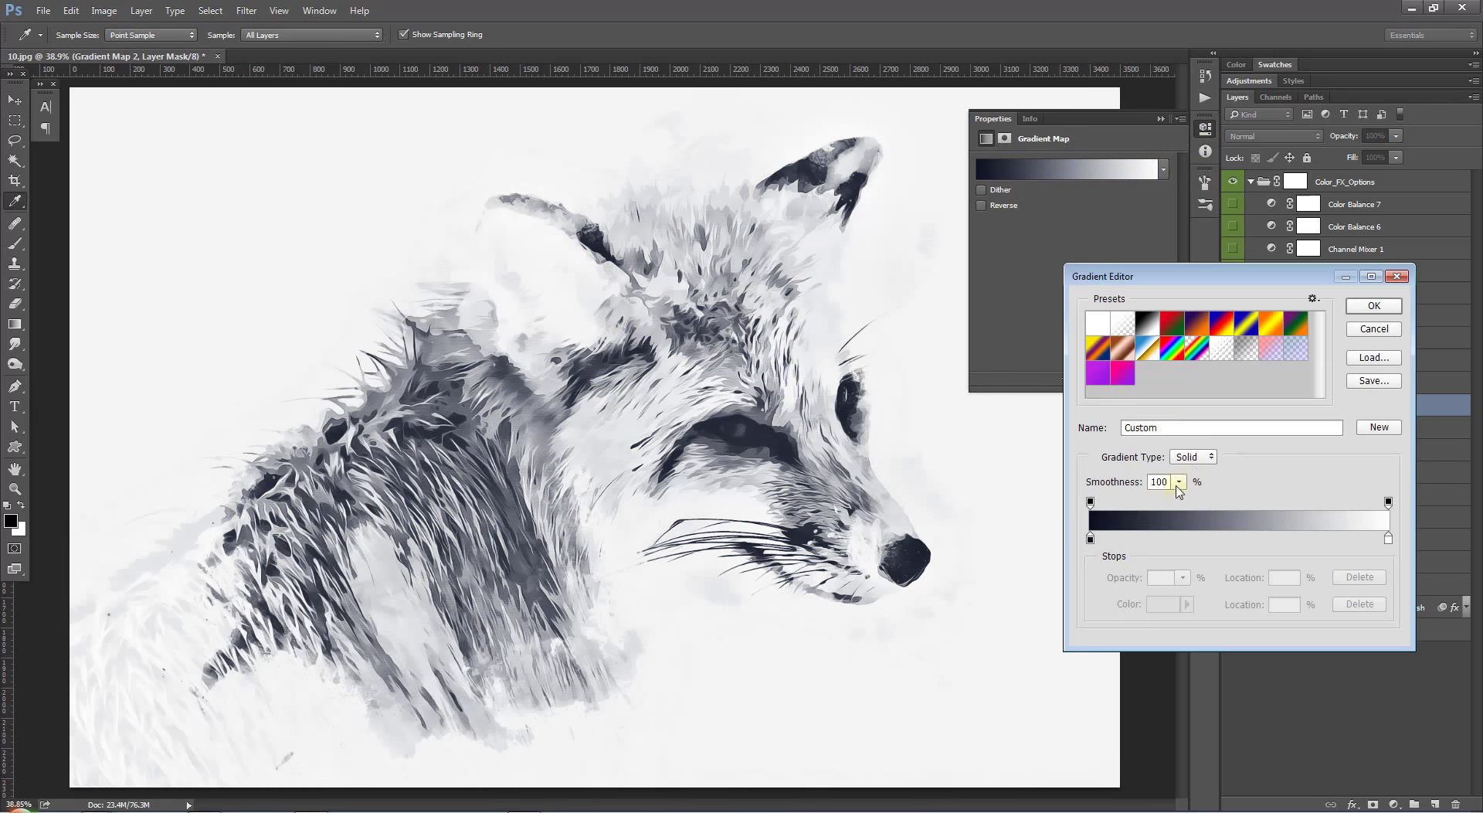
pyautogui.doubleClick(1090, 538)
pyautogui.moveTo(1252, 261)
pyautogui.mouseDown()
pyautogui.moveTo(1250, 202)
pyautogui.moveTo(1181, 231)
pyautogui.moveTo(1195, 304)
pyautogui.mouseUp()
pyautogui.moveTo(1250, 202); pyautogui.dragTo(1250, 353)
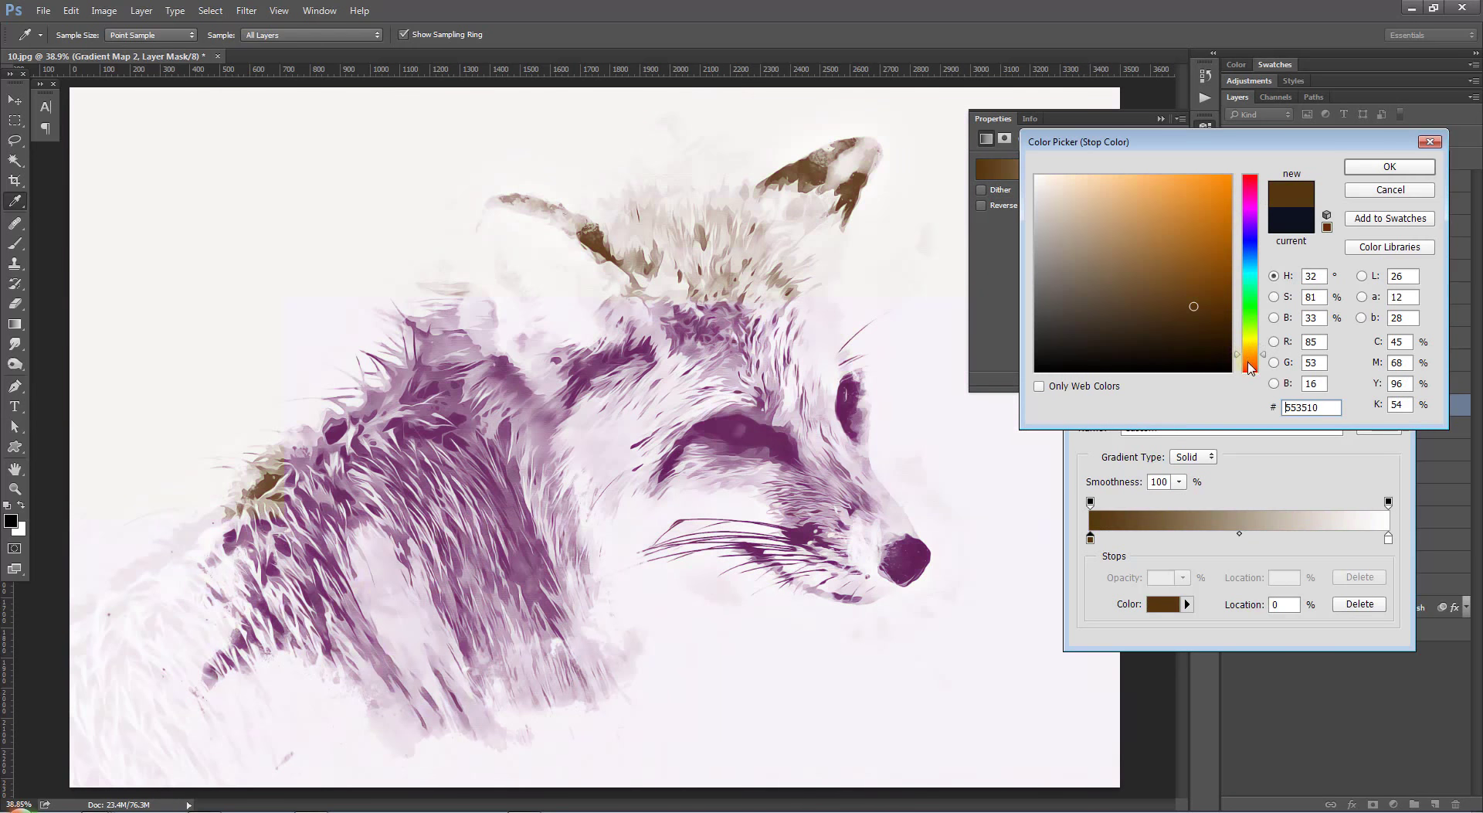
pyautogui.click(1186, 197)
pyautogui.moveTo(1195, 223); pyautogui.dragTo(1215, 241)
pyautogui.moveTo(1249, 354)
pyautogui.mouseDown()
pyautogui.moveTo(1250, 240)
pyautogui.moveTo(1159, 283)
pyautogui.moveTo(1189, 284)
pyautogui.moveTo(1136, 265)
pyautogui.moveTo(1197, 294)
pyautogui.mouseUp()
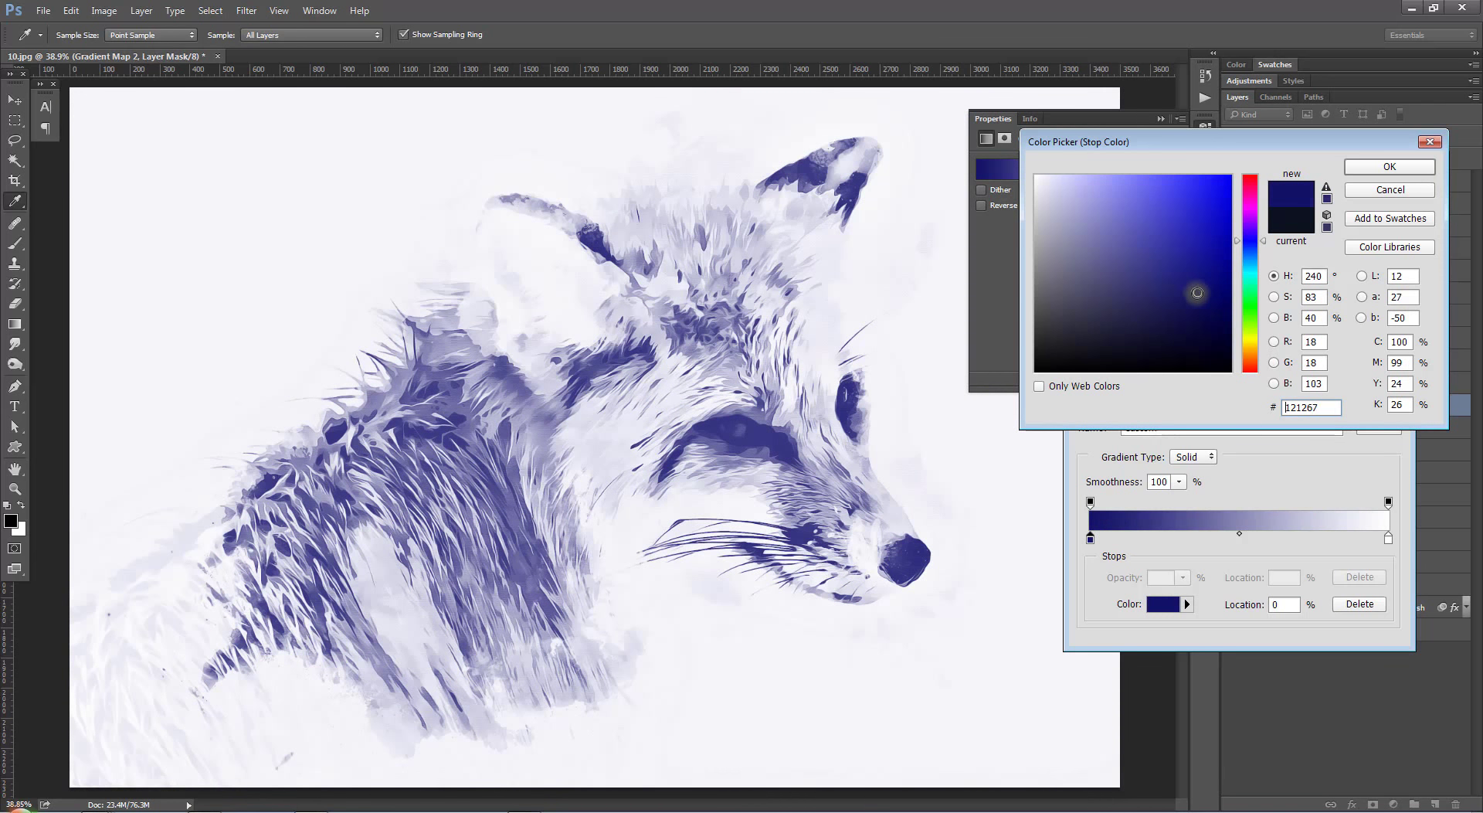
# Try brown, teal, purple and pink stop colours, then cancel both the Color Picker and Gradient Editor.
pyautogui.moveTo(1244, 348)
pyautogui.mouseDown()
pyautogui.moveTo(1245, 365)
pyautogui.moveTo(1202, 308)
pyautogui.moveTo(1255, 279)
pyautogui.mouseUp()
pyautogui.moveTo(1130, 288)
pyautogui.mouseDown()
pyautogui.moveTo(1120, 272)
pyautogui.moveTo(1187, 314)
pyautogui.moveTo(1224, 300)
pyautogui.moveTo(1227, 320)
pyautogui.mouseUp()
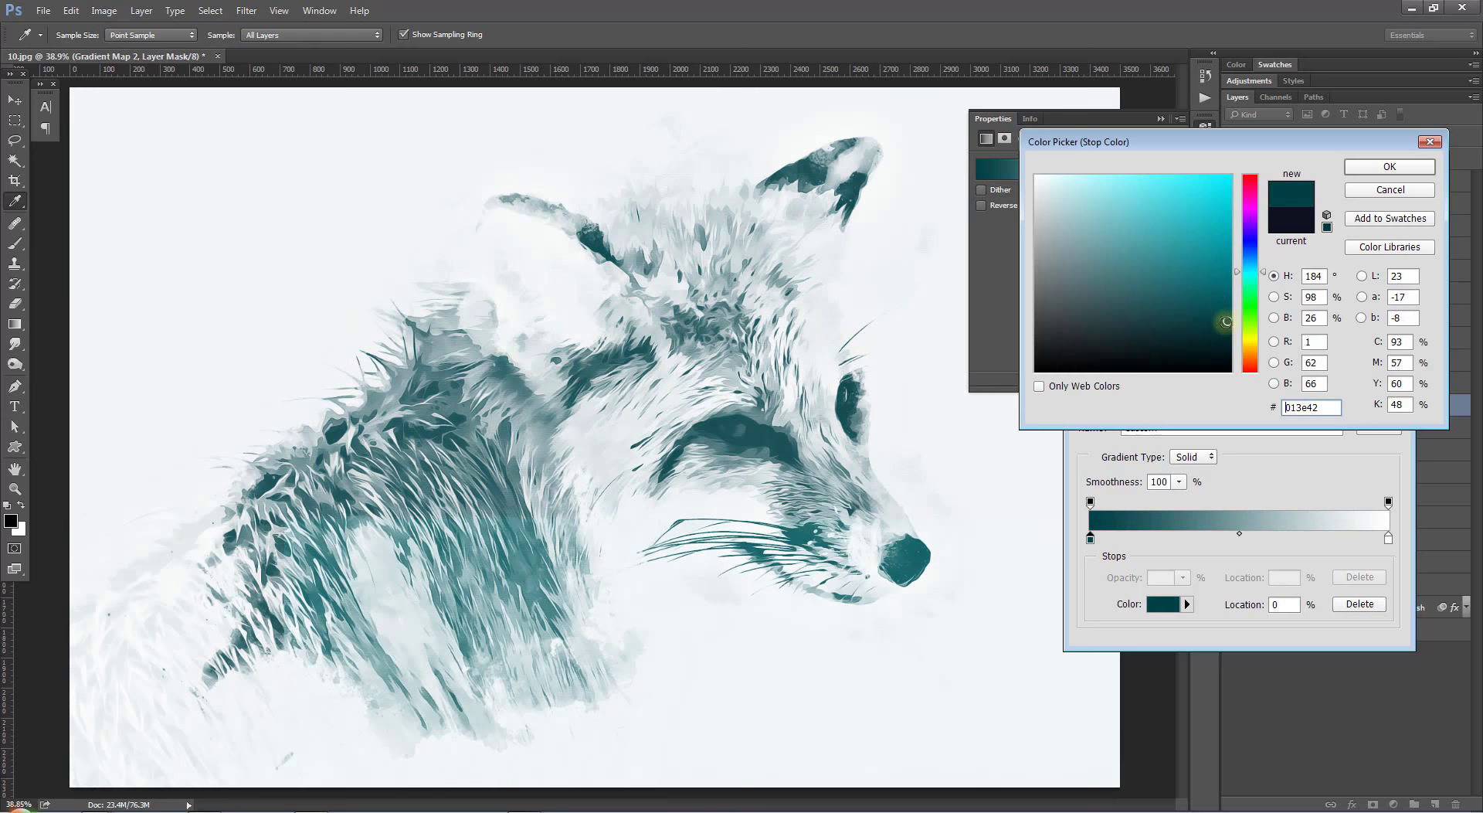
pyautogui.moveTo(1250, 271); pyautogui.dragTo(1247, 186)
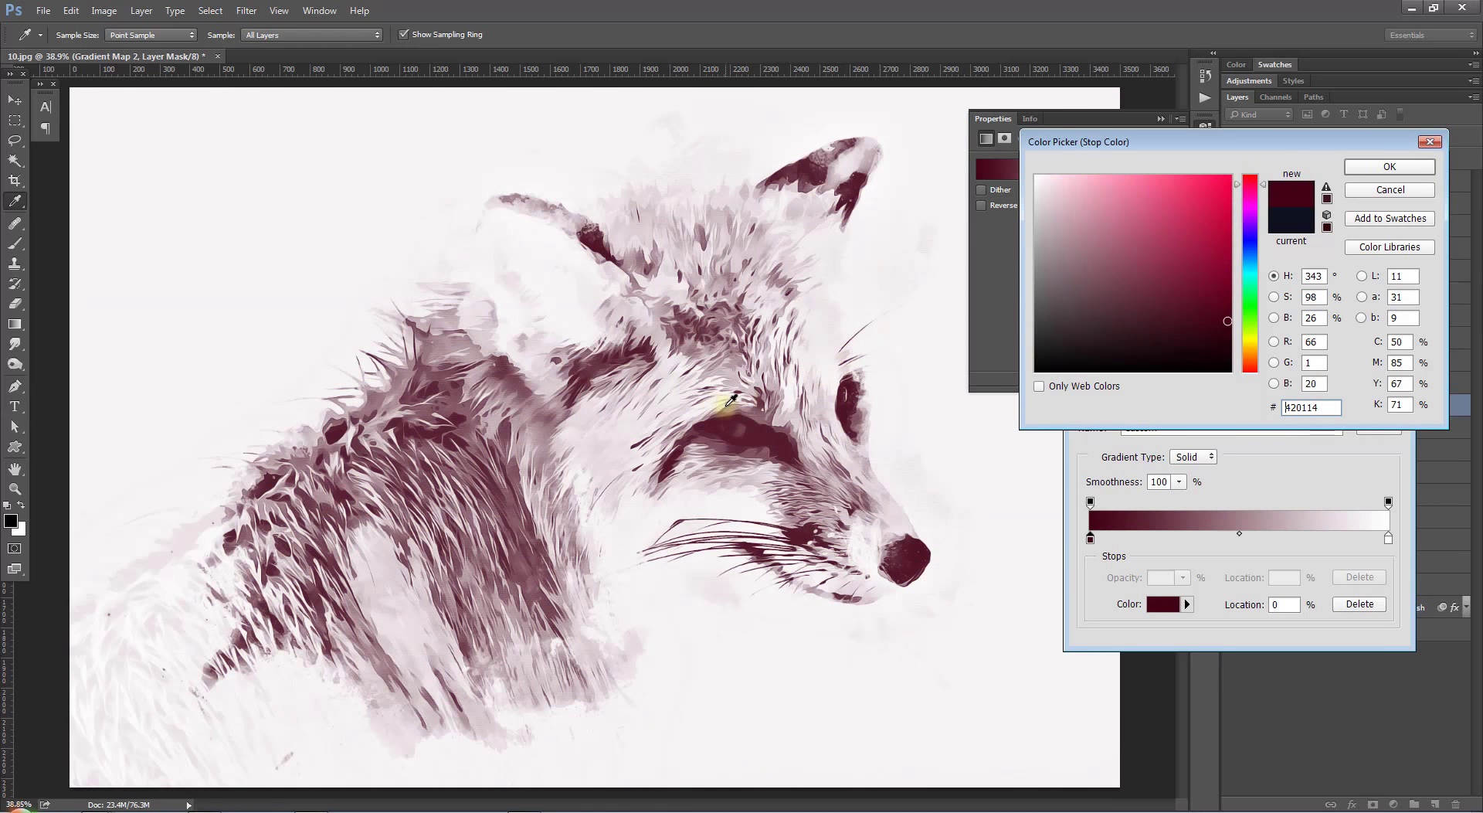
pyautogui.click(1187, 233)
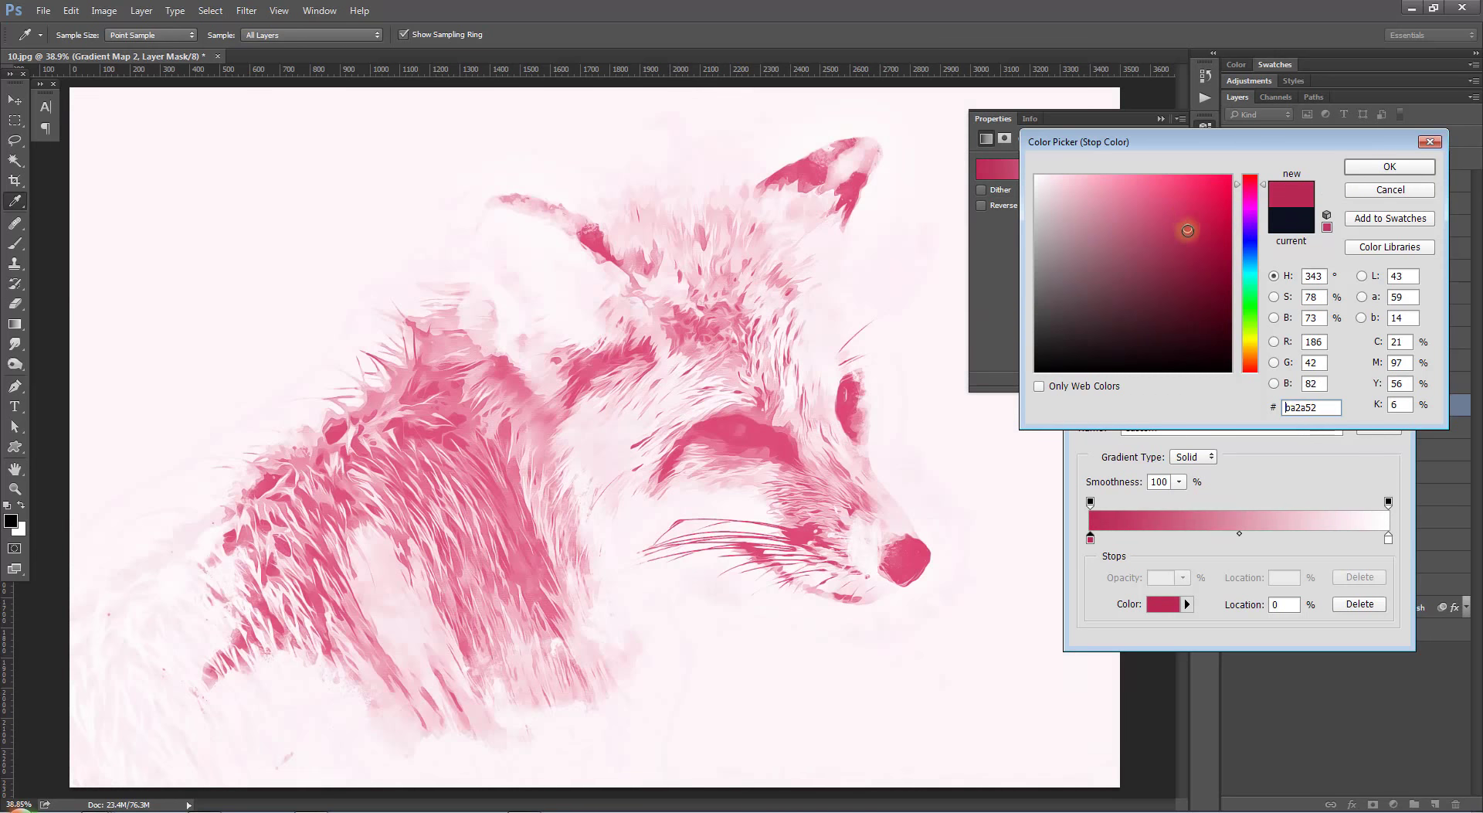
pyautogui.click(1372, 190)
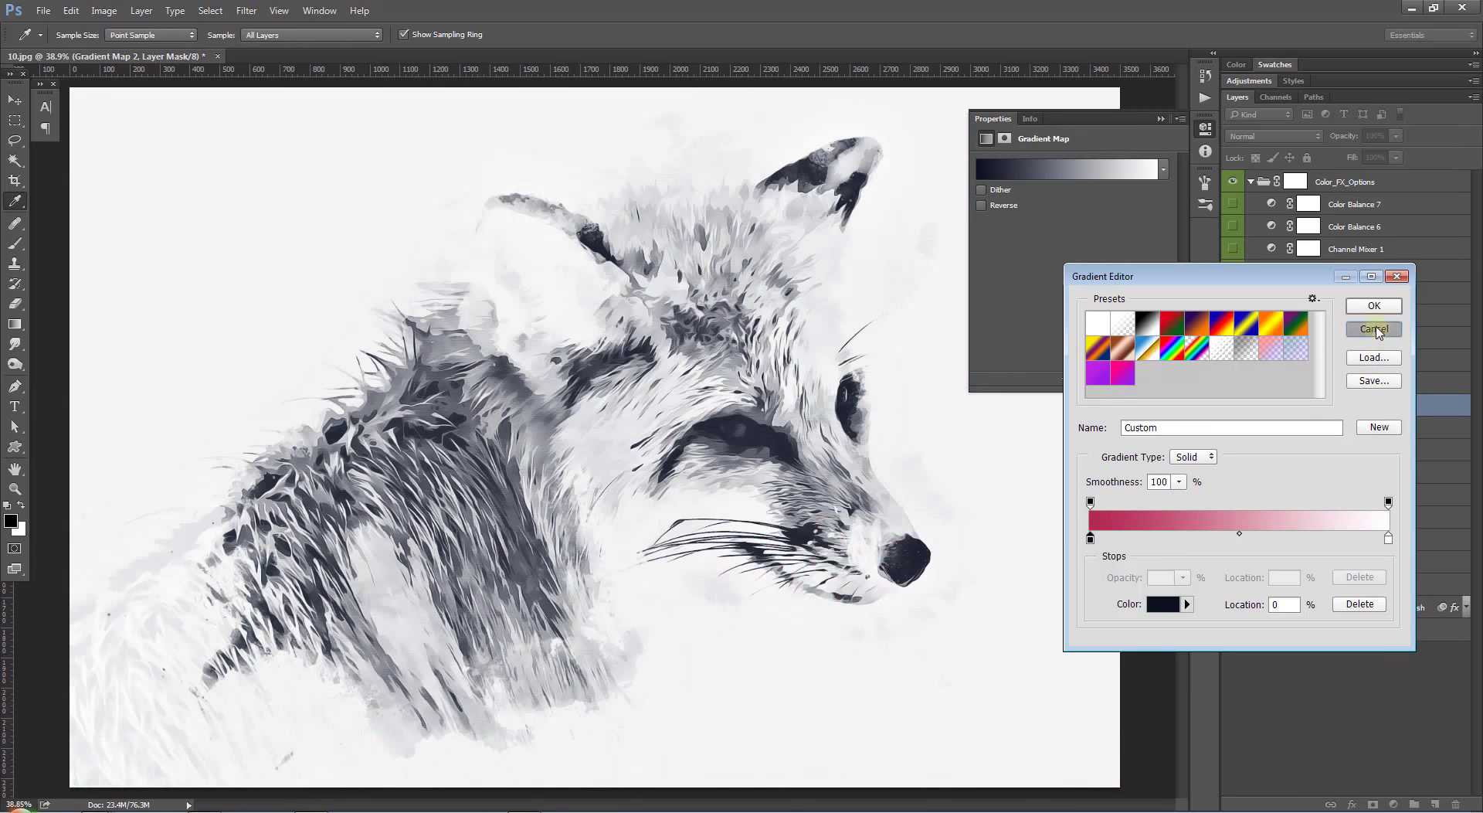
pyautogui.click(1368, 324)
pyautogui.click(1163, 120)
# Hide Gradient Map 2 and briefly preview Gradient Map 1's dark red look.
pyautogui.click(1205, 128)
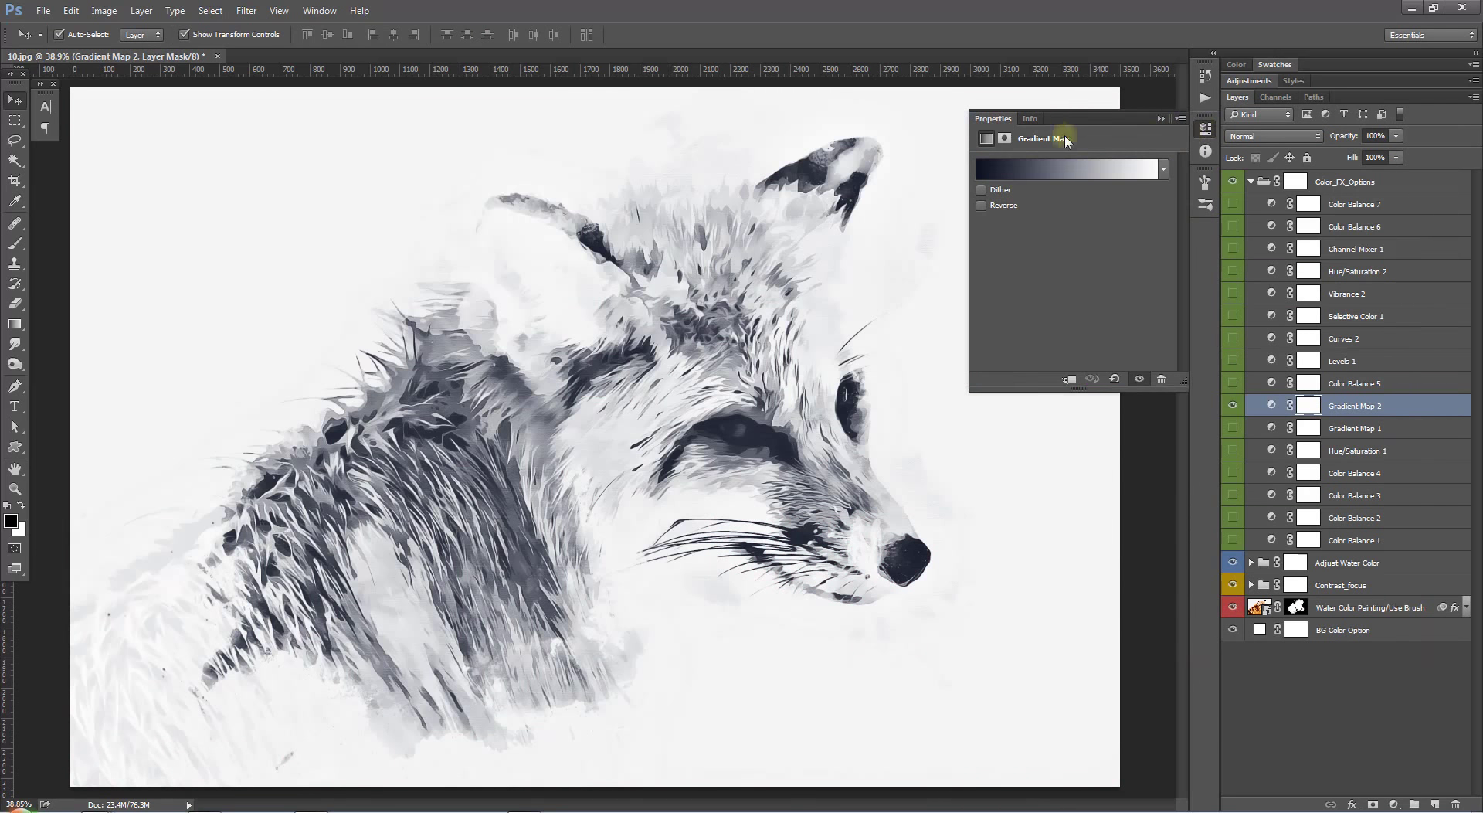
pyautogui.click(1161, 118)
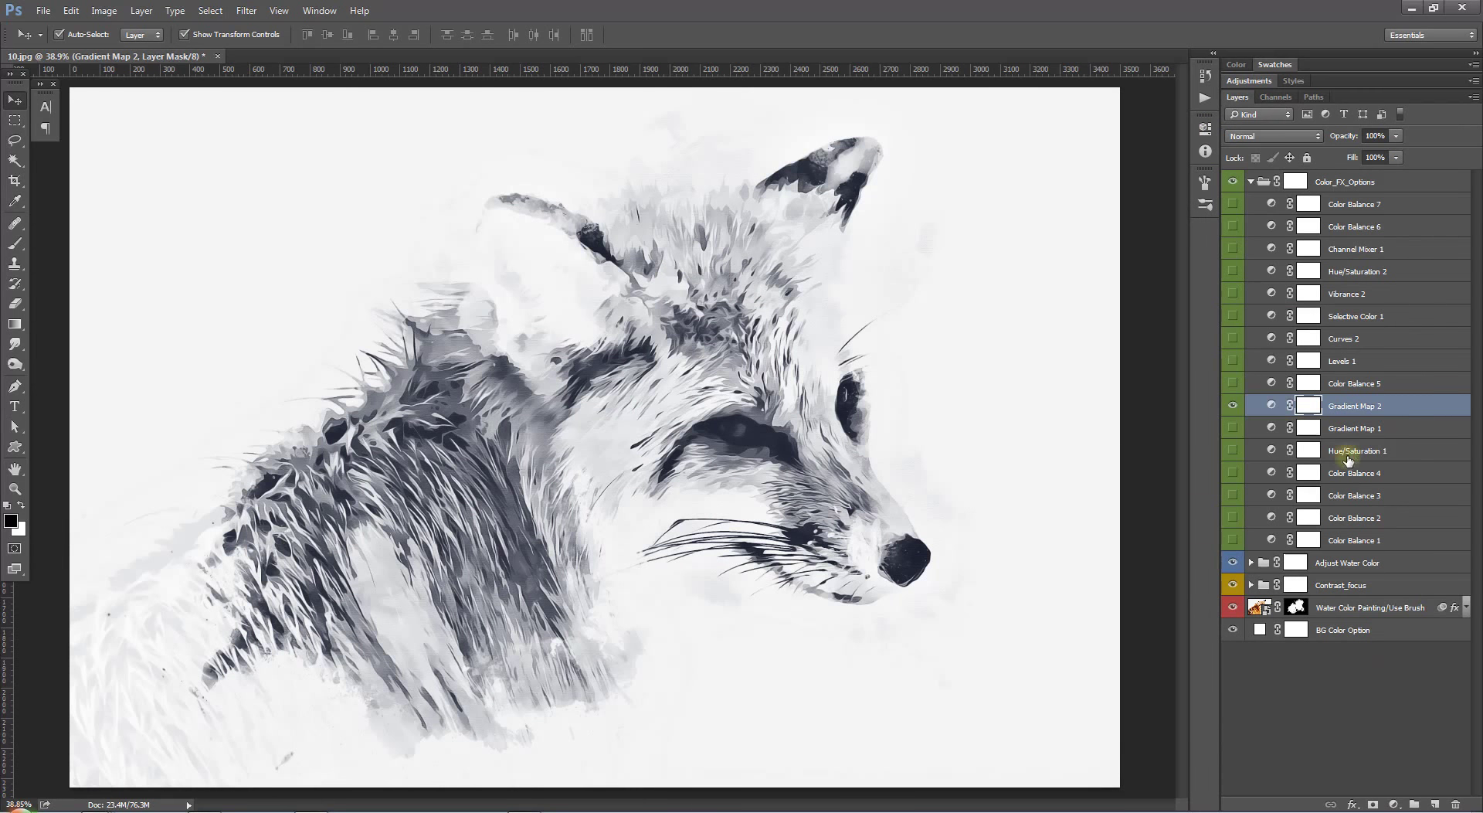
pyautogui.click(1233, 405)
pyautogui.click(1344, 428)
pyautogui.click(1231, 431)
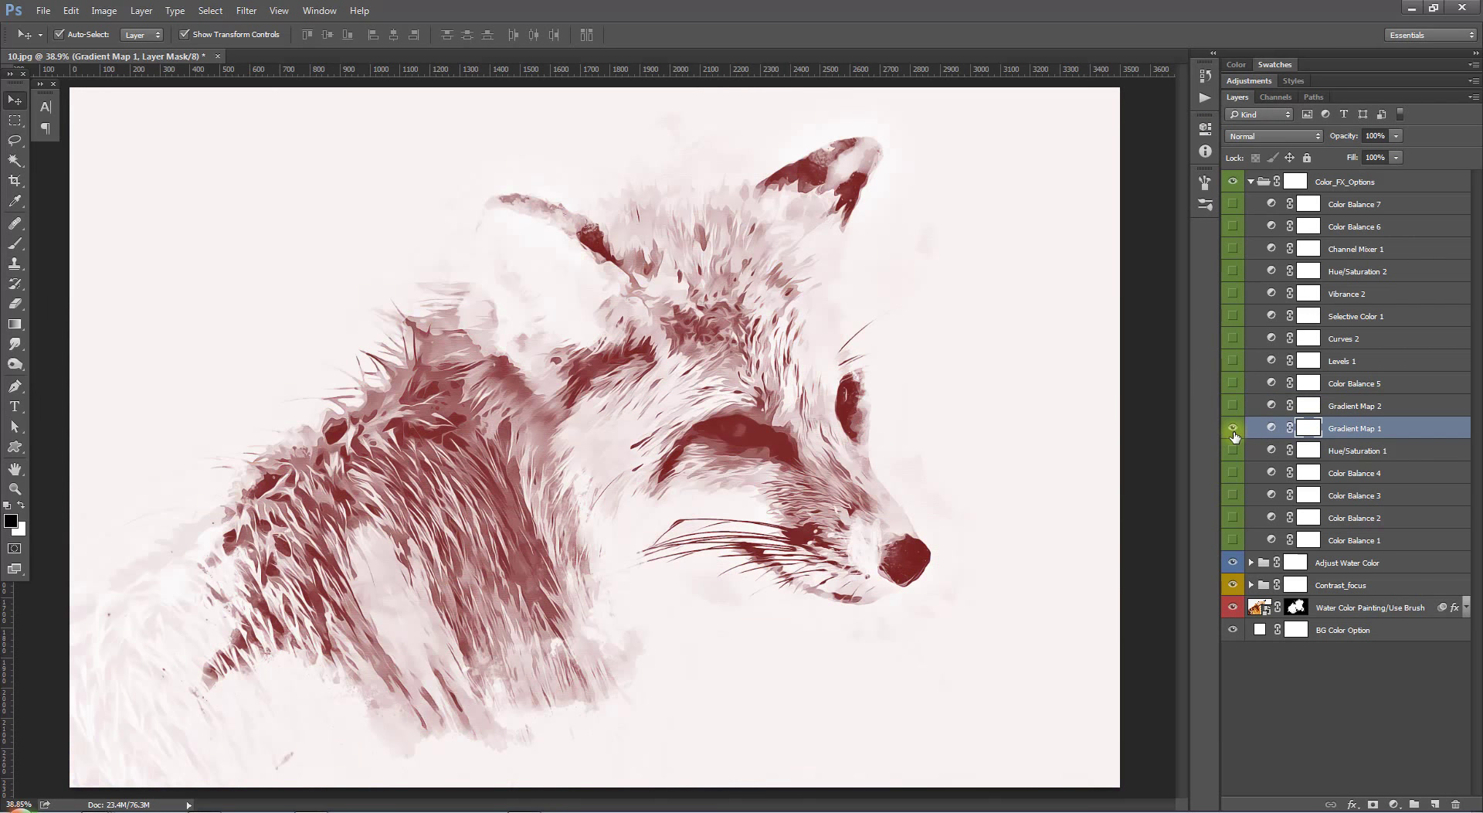
pyautogui.click(1230, 432)
# Toggle Hue/Saturation 1 and shift its hue slider to recolour the fox.
pyautogui.click(1245, 451)
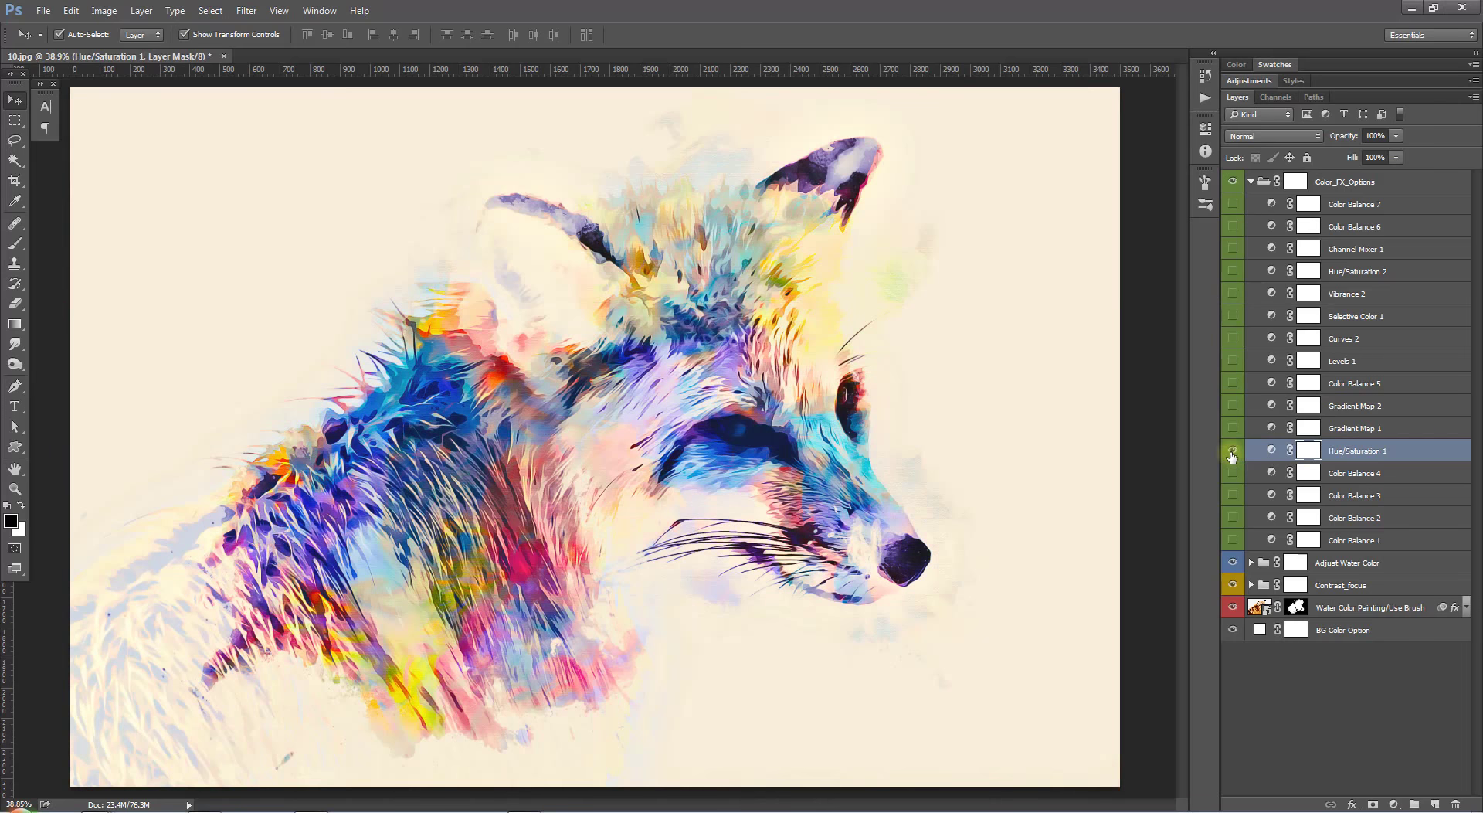
pyautogui.click(1233, 450)
pyautogui.click(1233, 451)
pyautogui.click(1205, 128)
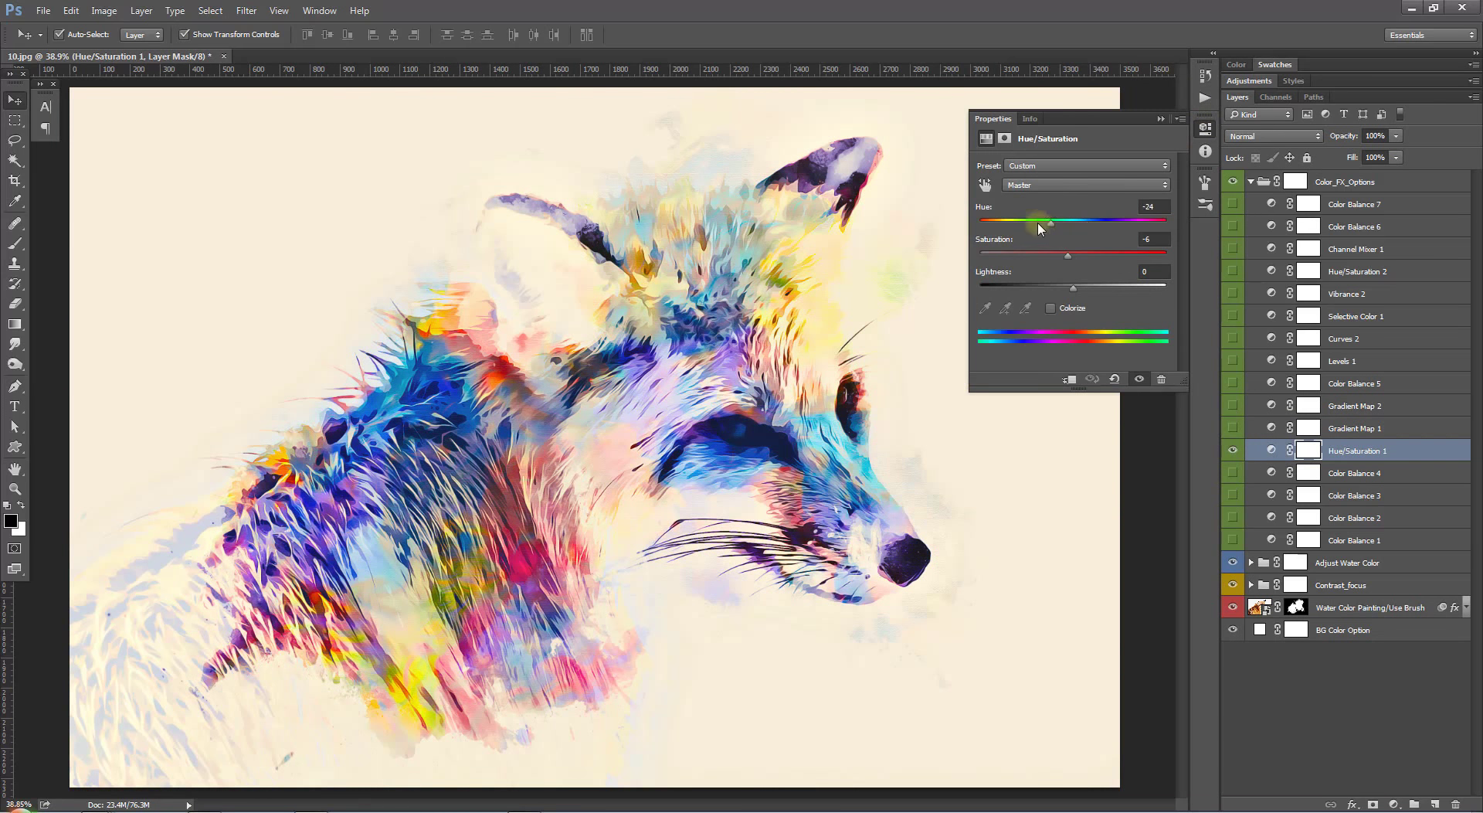
pyautogui.moveTo(1037, 222)
pyautogui.mouseDown()
pyautogui.moveTo(1132, 227)
pyautogui.moveTo(1081, 227)
pyautogui.mouseUp()
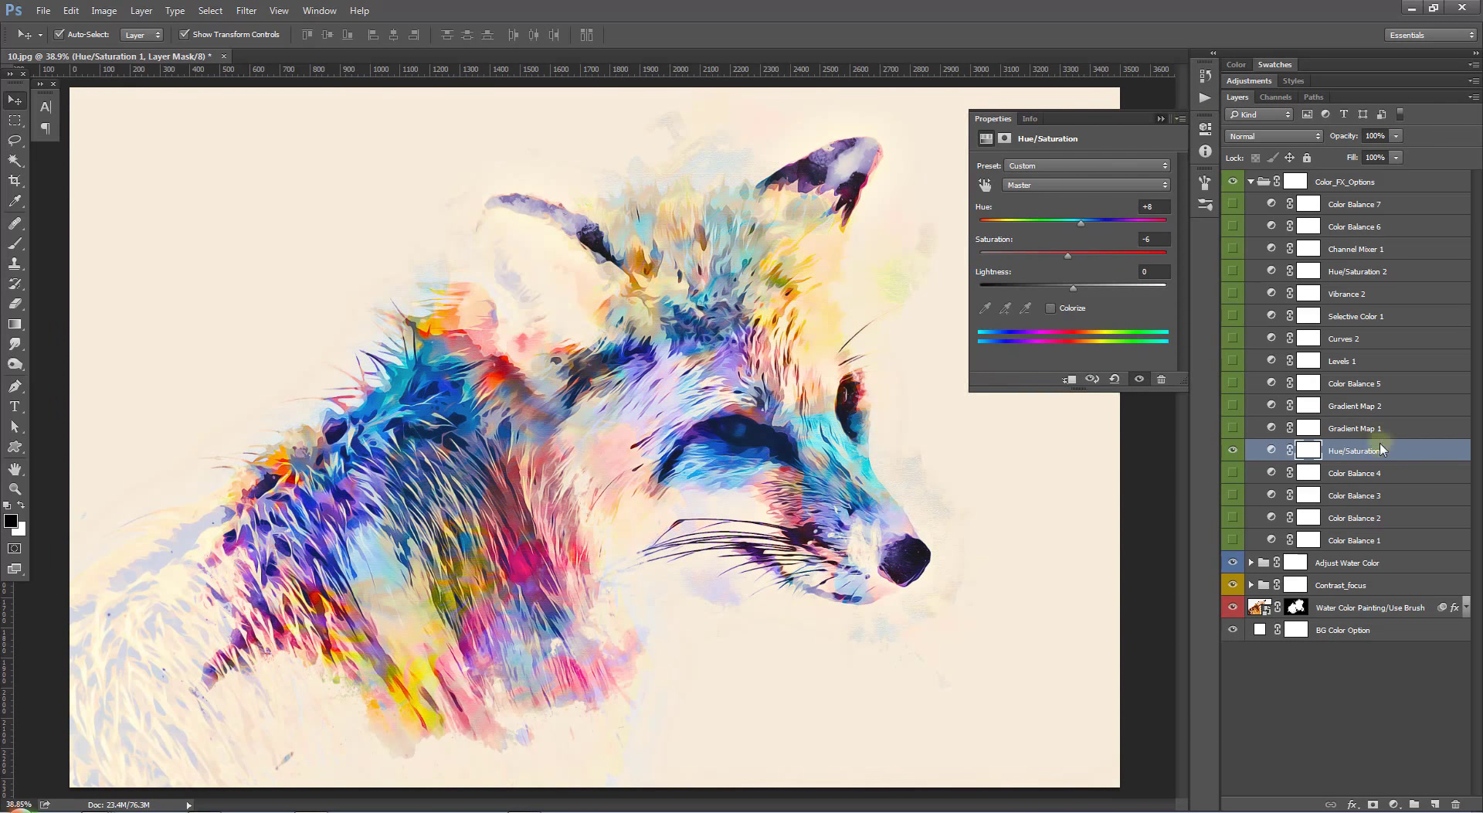
# Preview Color Balance 4 and 3, leave only Color Balance 1 on, and collapse Color_FX_Options.
pyautogui.click(1233, 450)
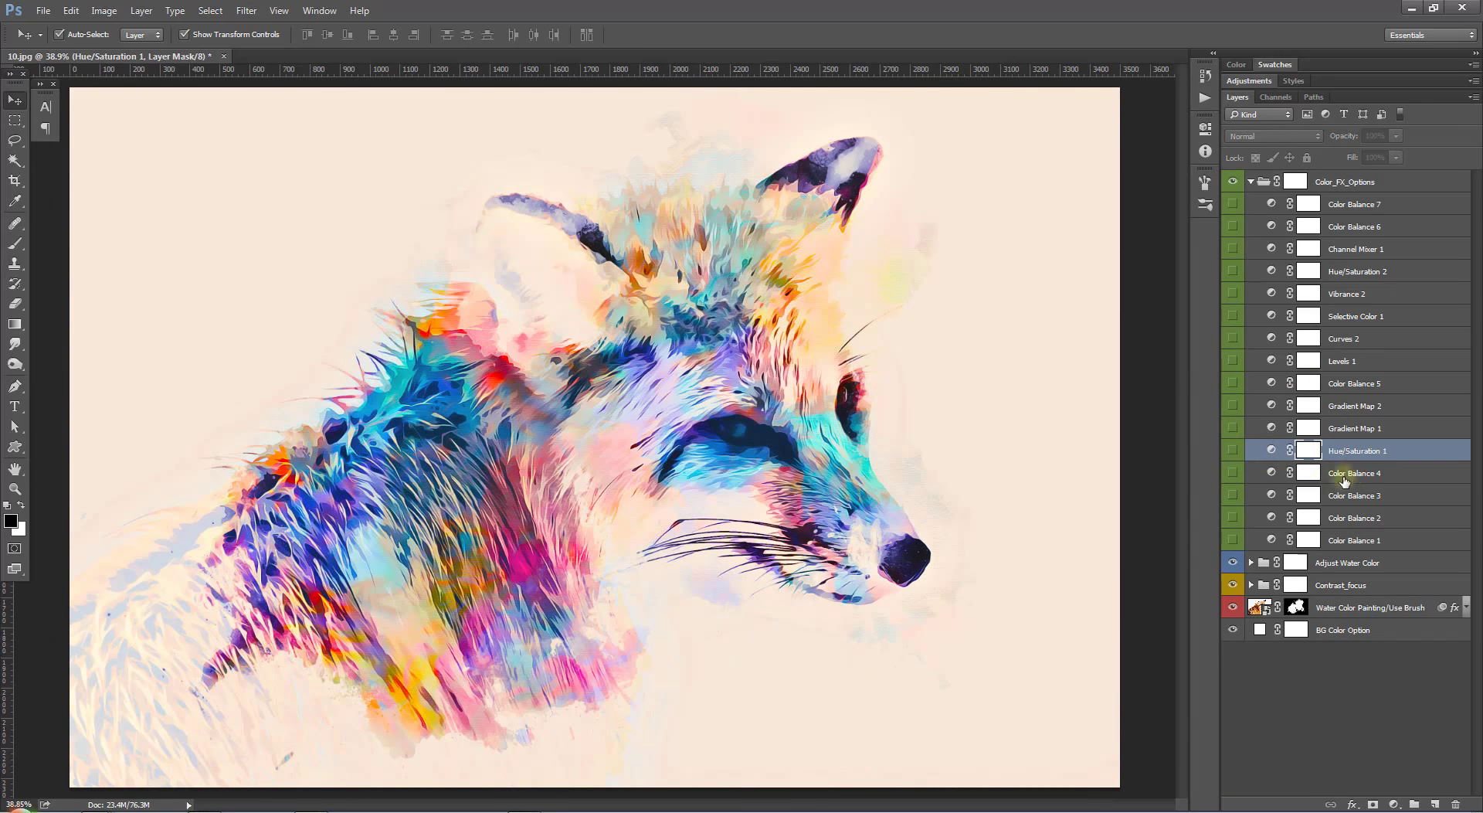
pyautogui.click(1232, 472)
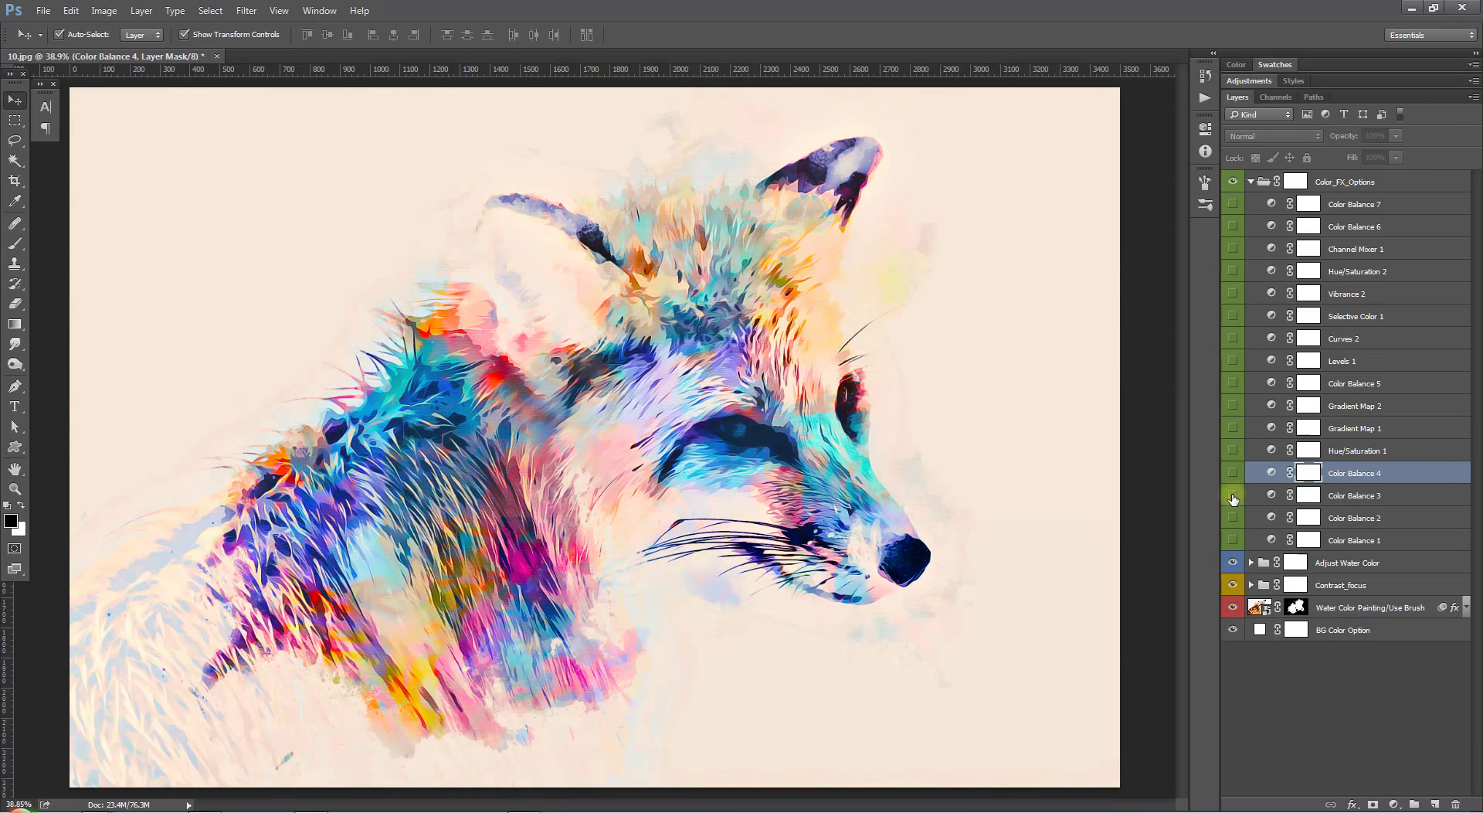
pyautogui.click(1233, 517)
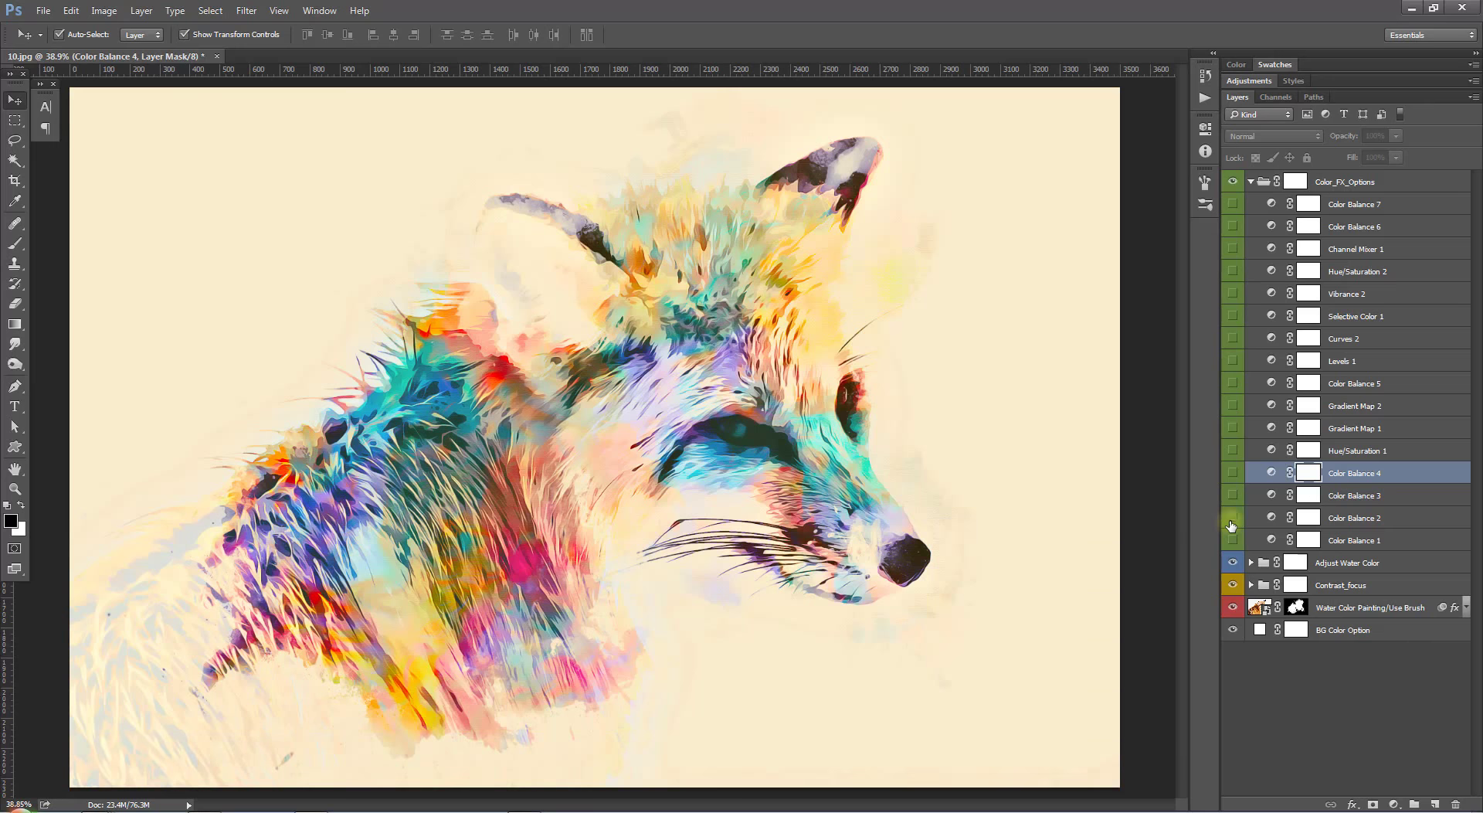
pyautogui.click(1233, 540)
pyautogui.click(1344, 540)
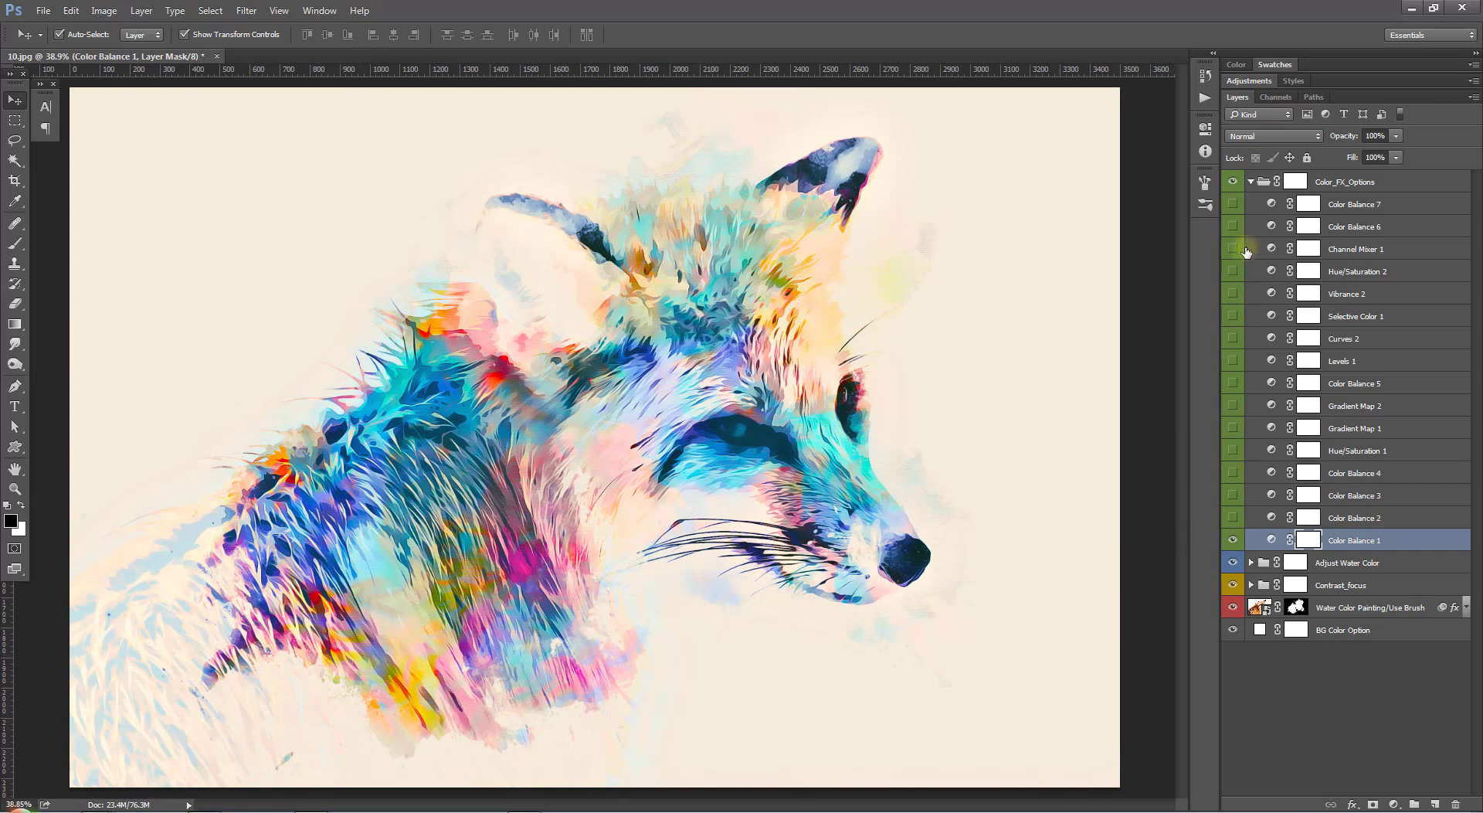
pyautogui.click(1251, 181)
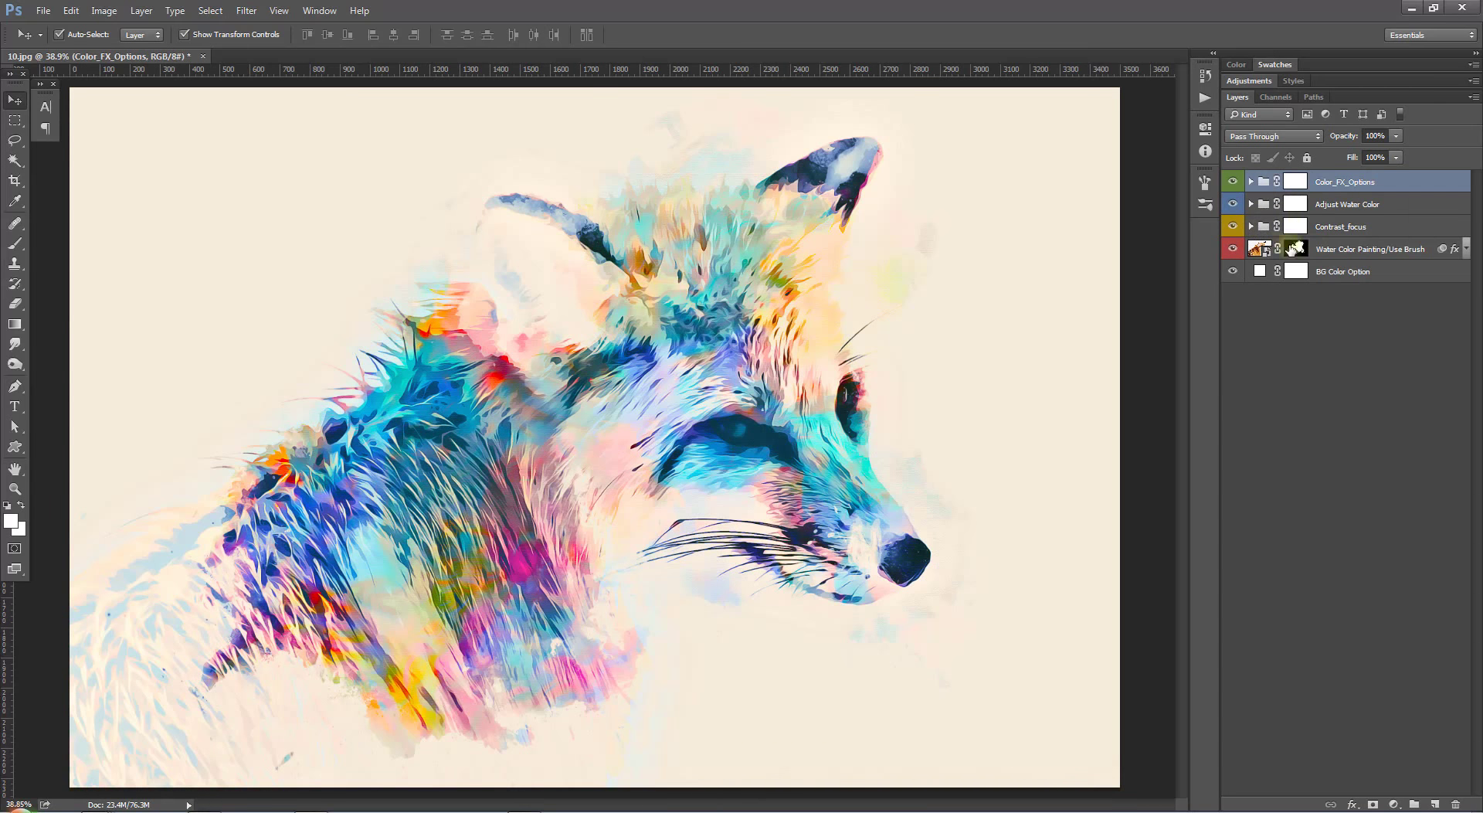
# Compare Contrast_focus on and off, then switch off Color Lookup 1 in Adjust Water Color.
pyautogui.click(1295, 225)
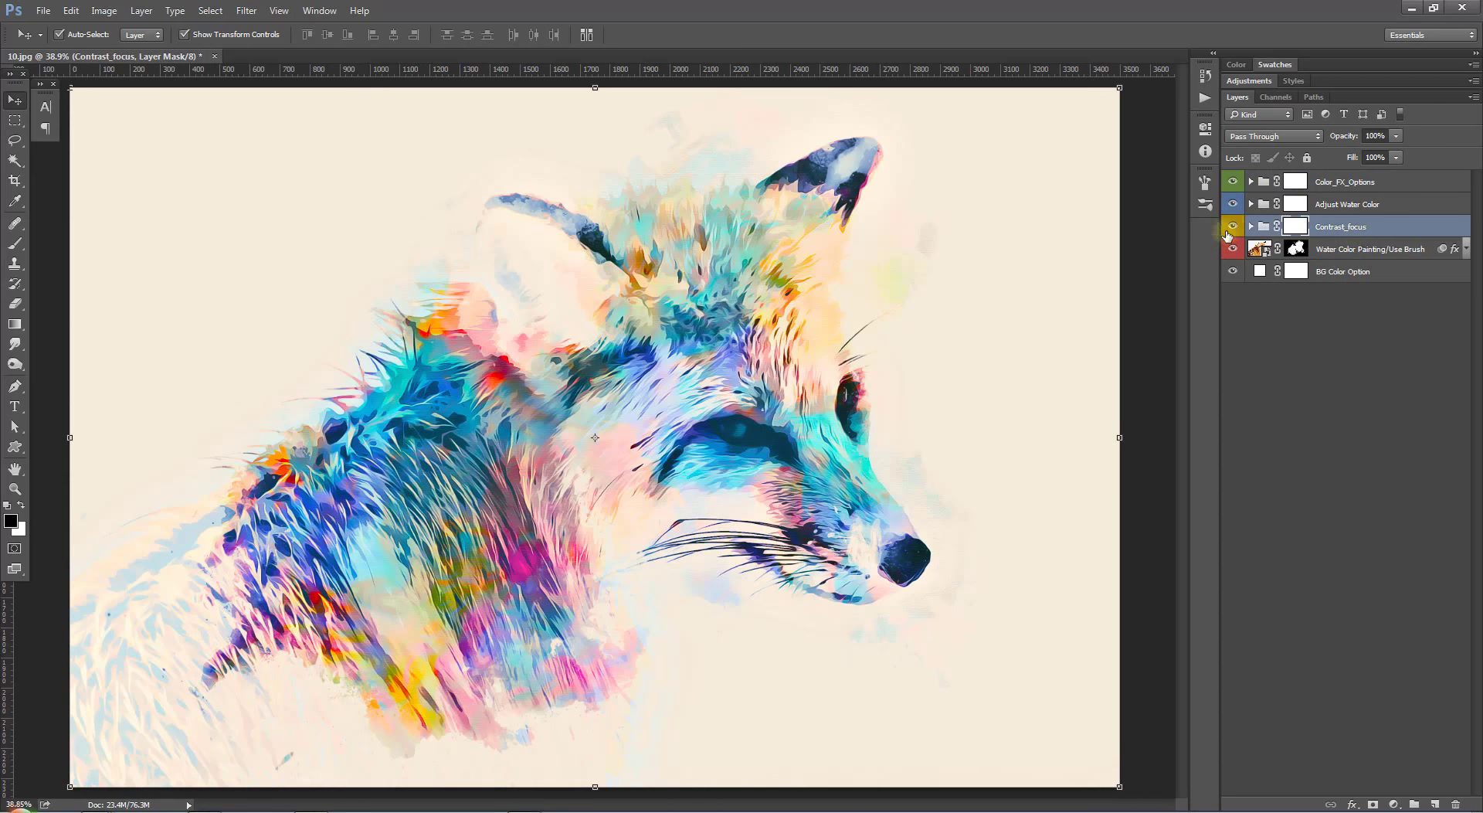
pyautogui.click(1232, 226)
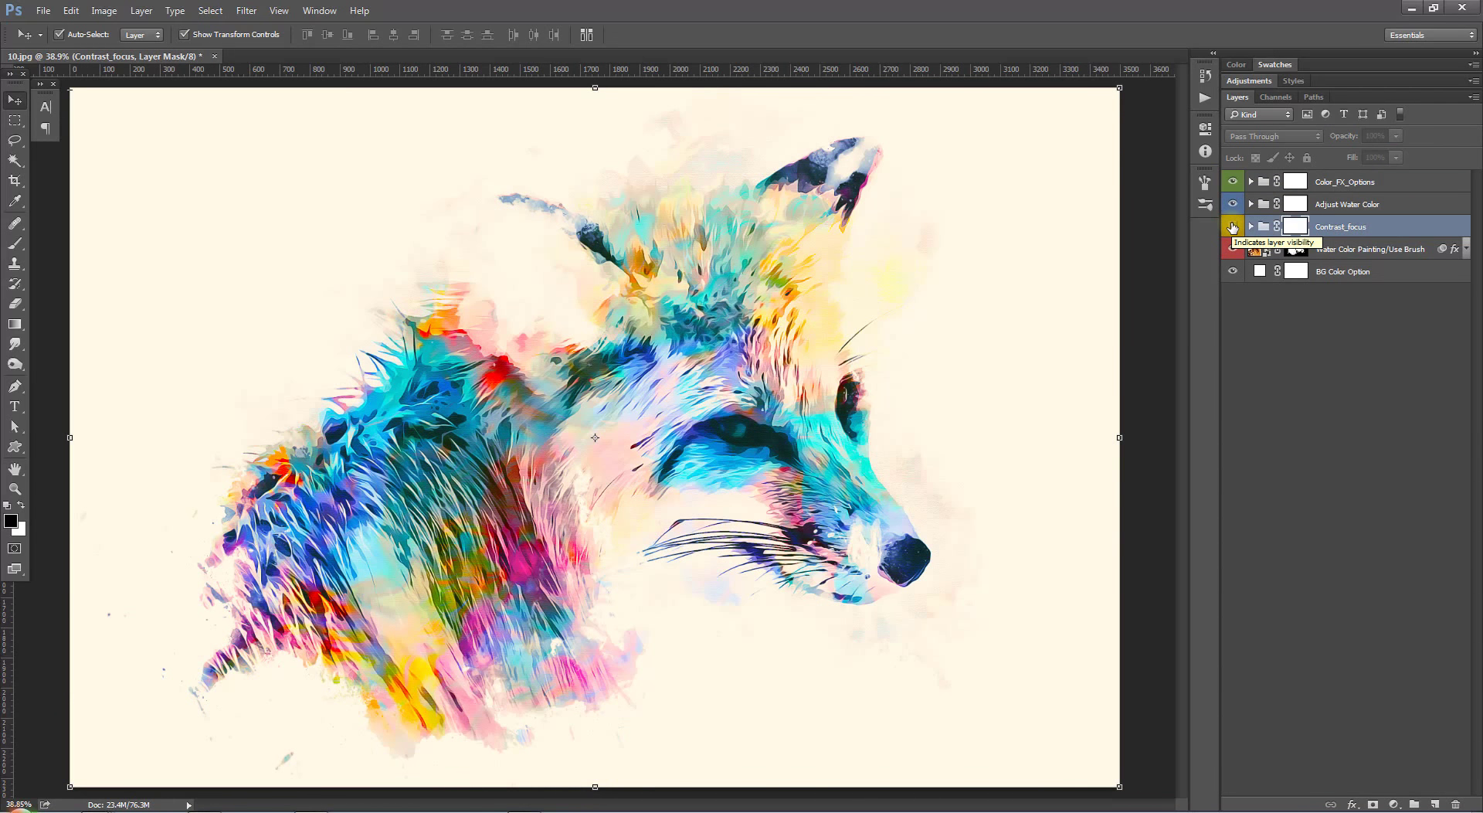
pyautogui.click(1232, 226)
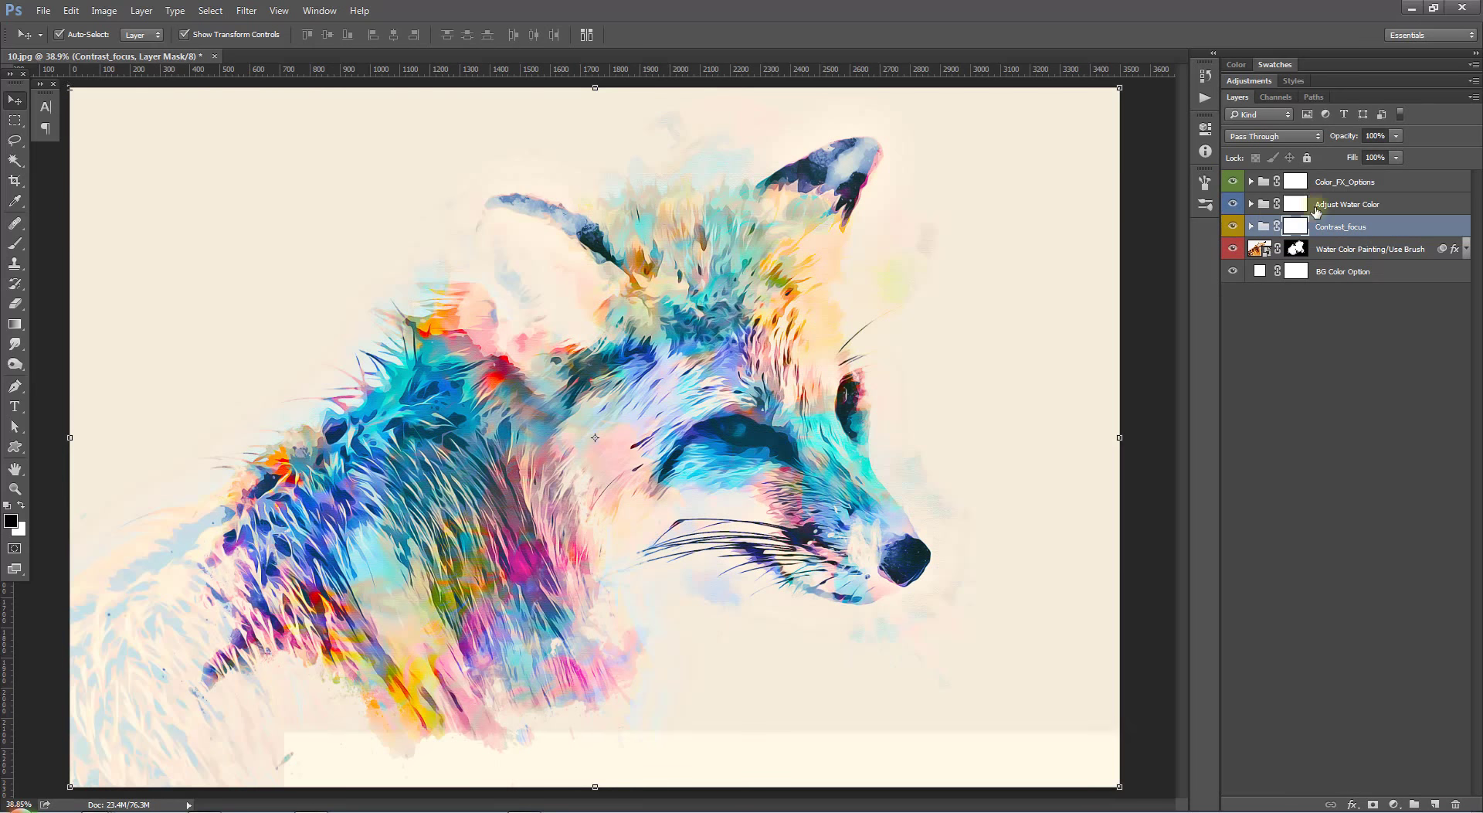
pyautogui.click(1253, 204)
pyautogui.click(1233, 226)
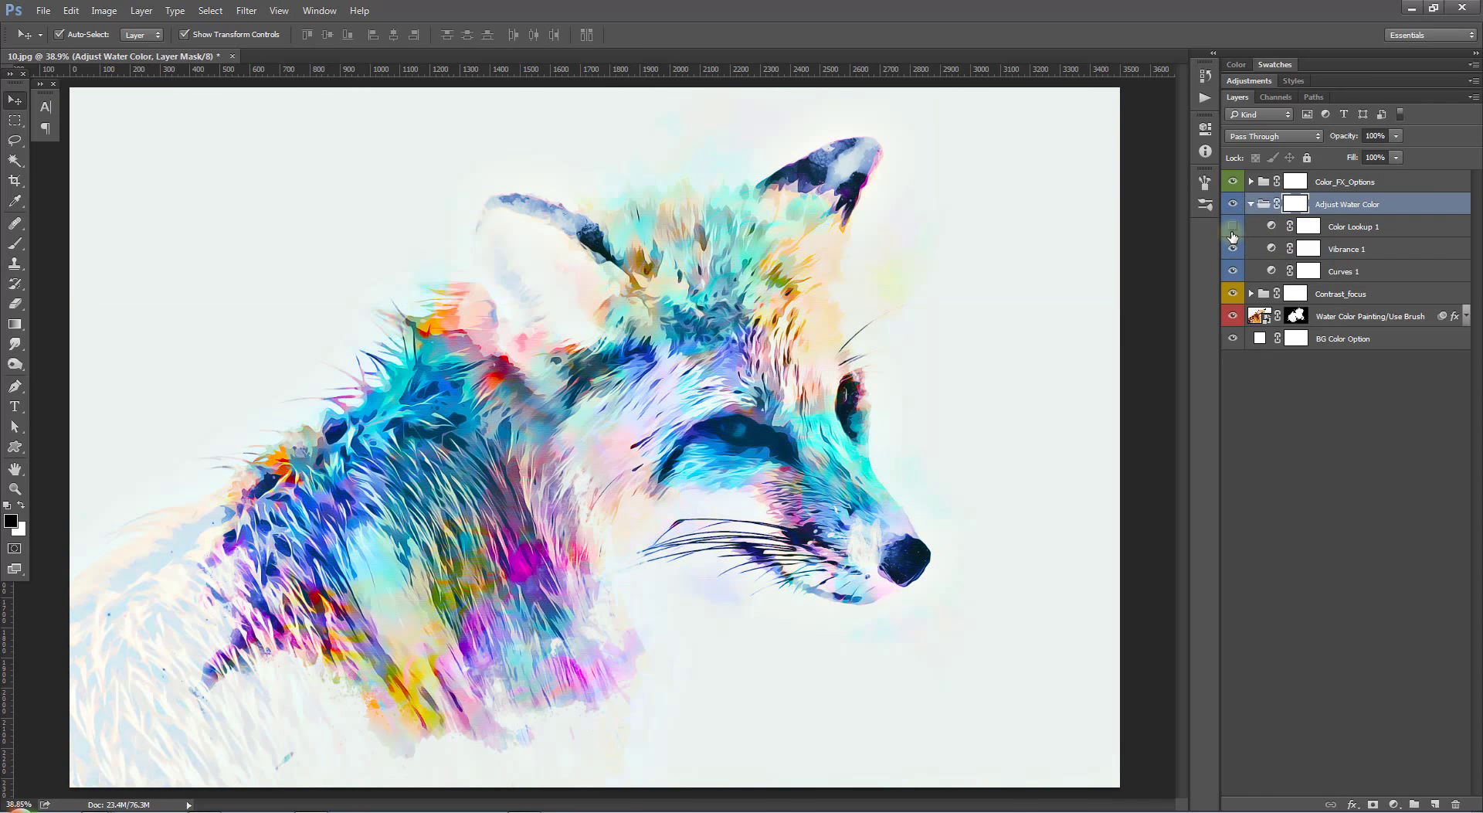
pyautogui.click(1233, 227)
pyautogui.click(1252, 204)
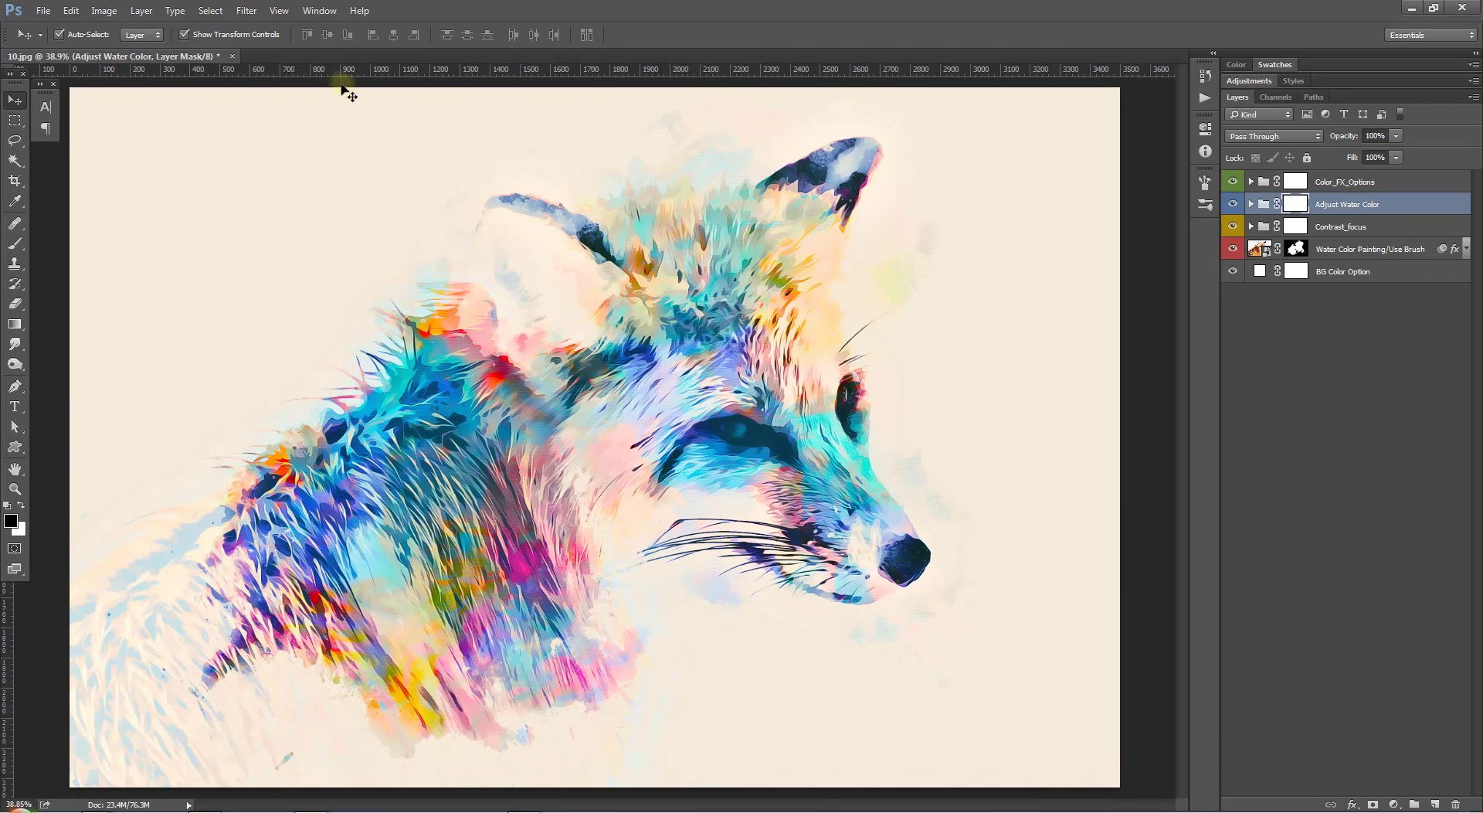
# Close 10.jpg without saving and quit Photoshop.
pyautogui.click(232, 56)
pyautogui.click(761, 316)
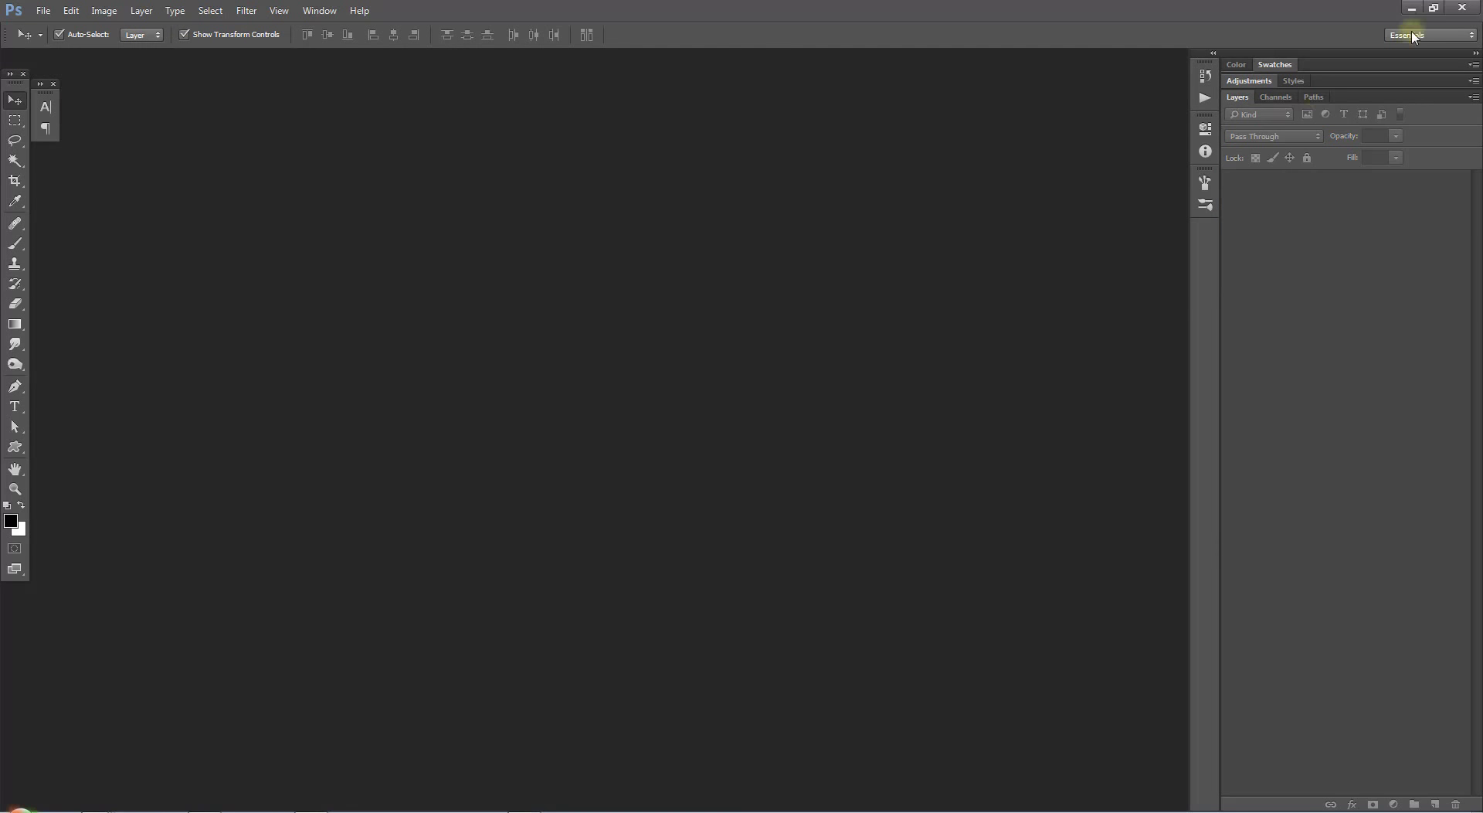
pyautogui.click(1464, 10)
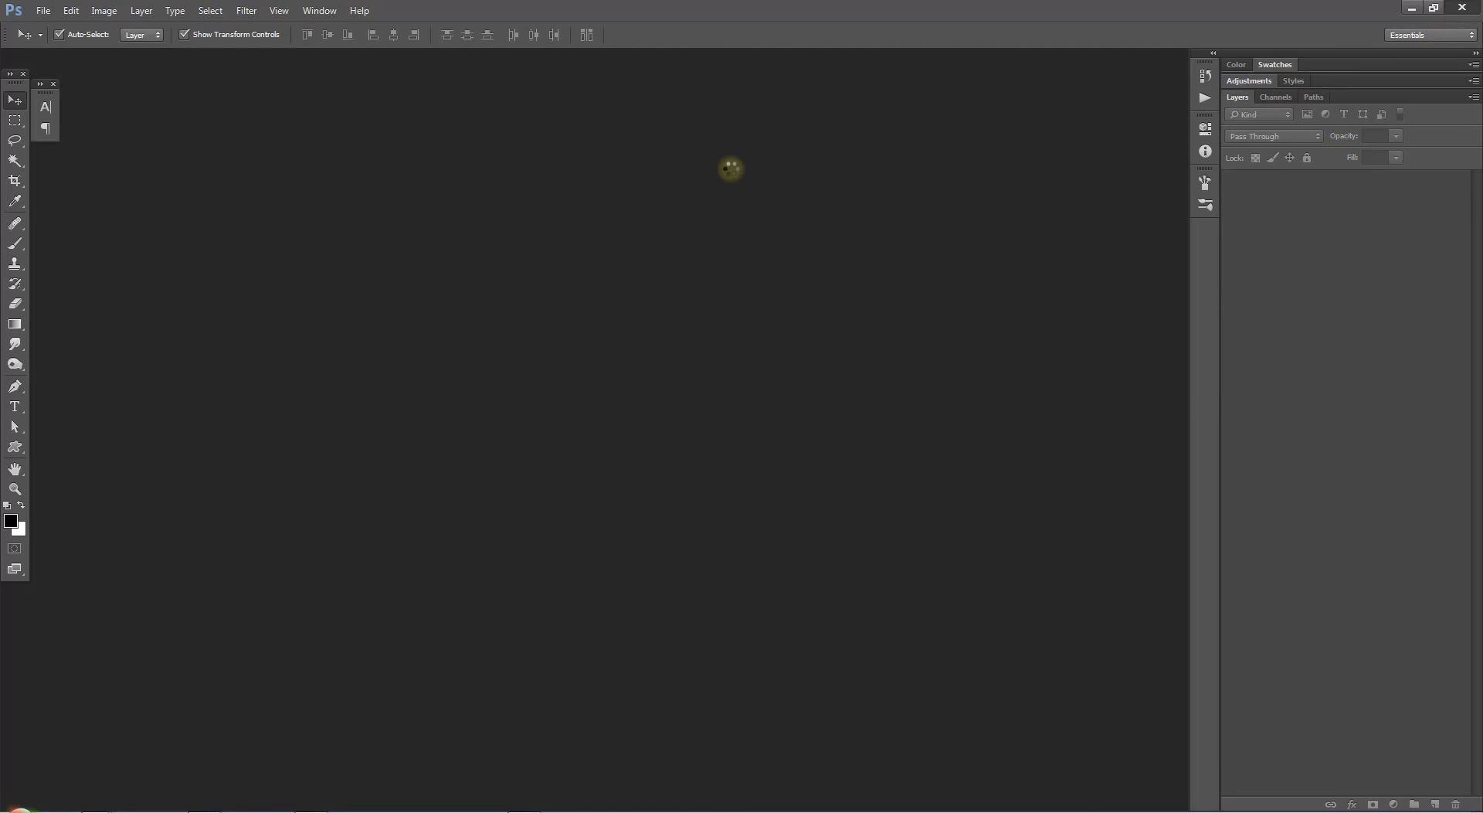
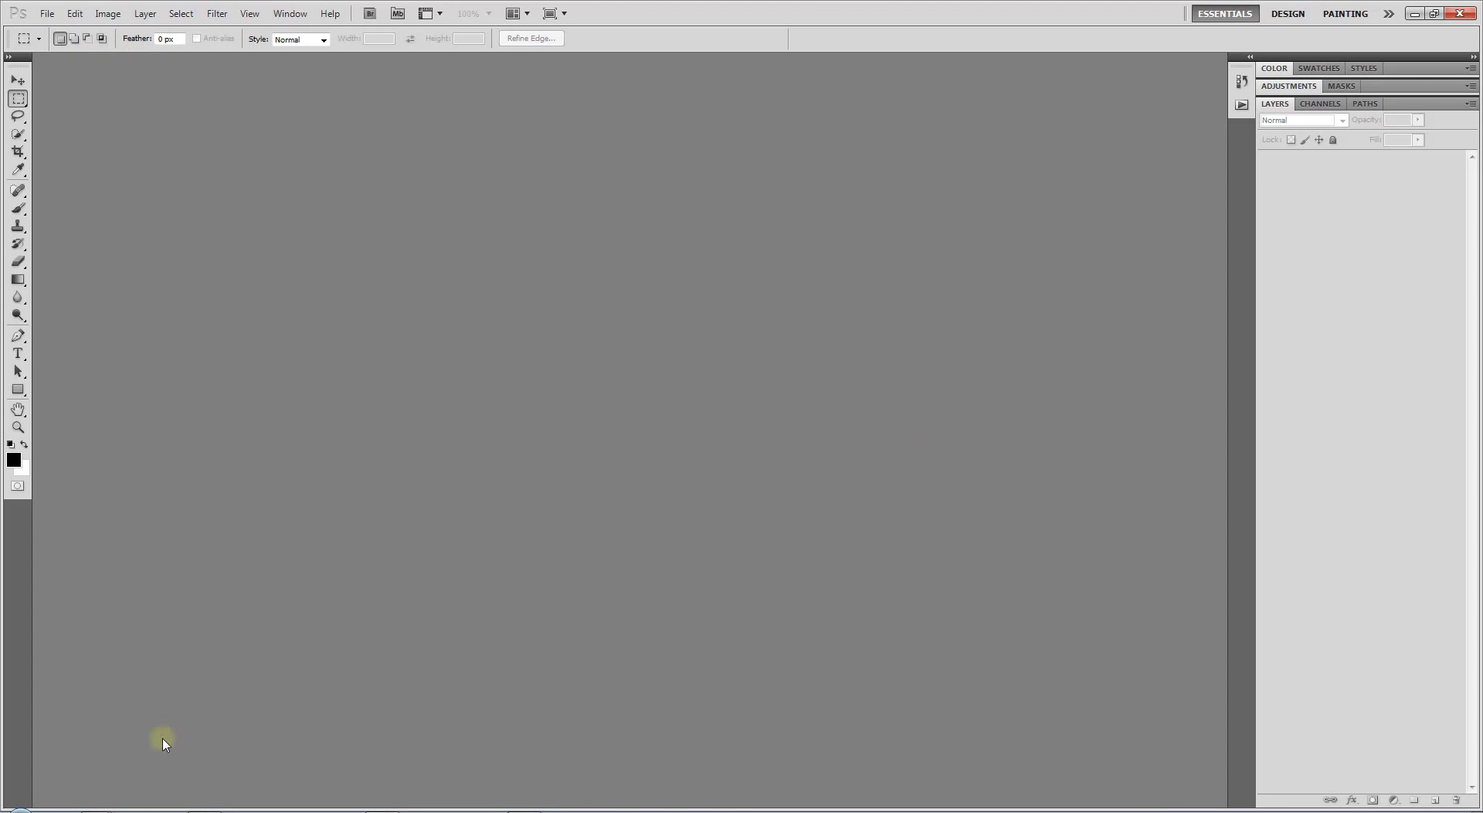
# Open fox Photo 10.jpg from the Image 2 folder in Photoshop and close the Photo Viewer preview.
pyautogui.click(77, 763)
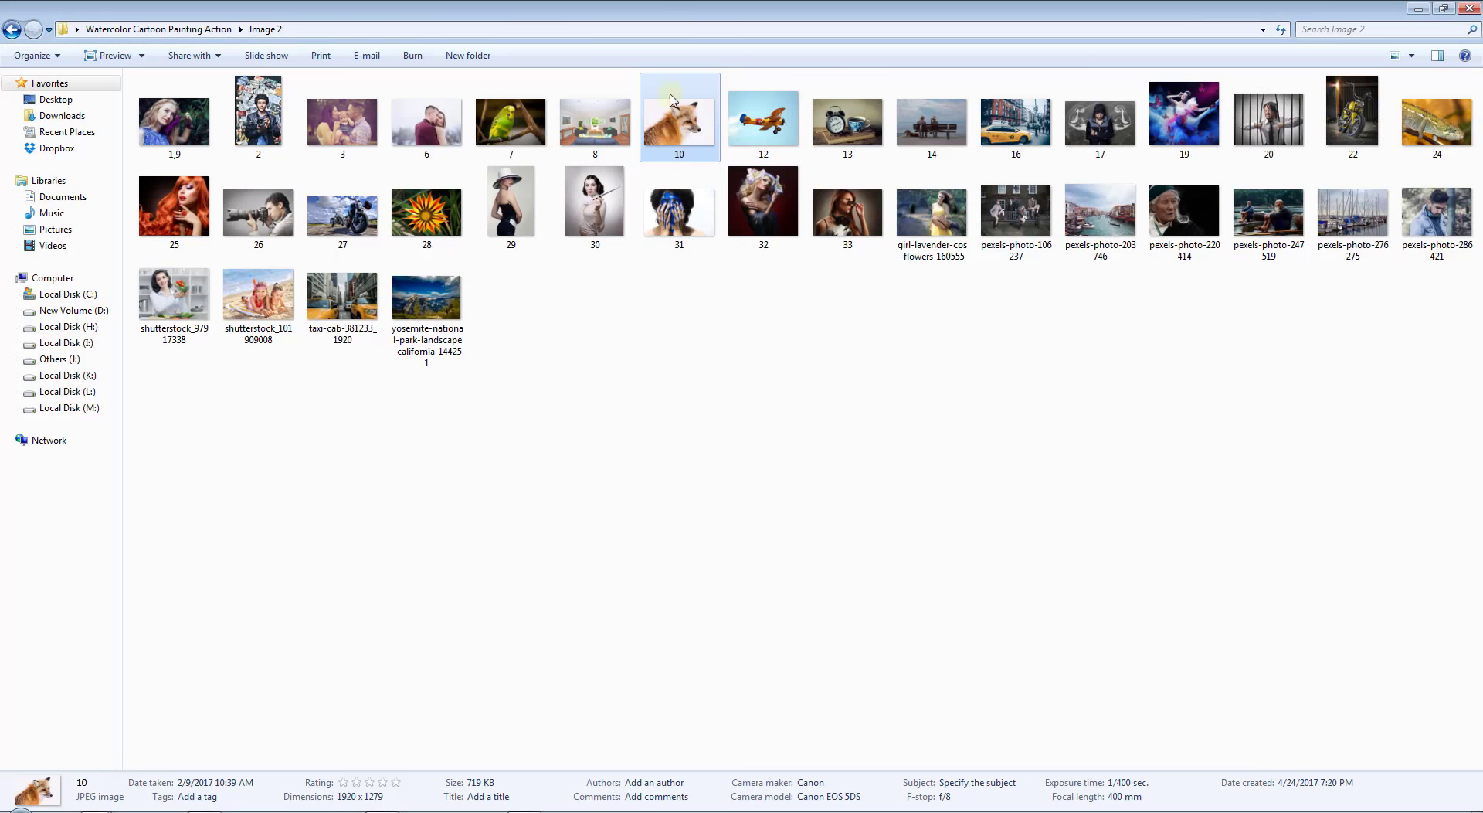
pyautogui.moveTo(682, 128)
pyautogui.mouseDown()
pyautogui.moveTo(699, 143)
pyautogui.moveTo(616, 346)
pyautogui.moveTo(657, 478)
pyautogui.mouseUp()
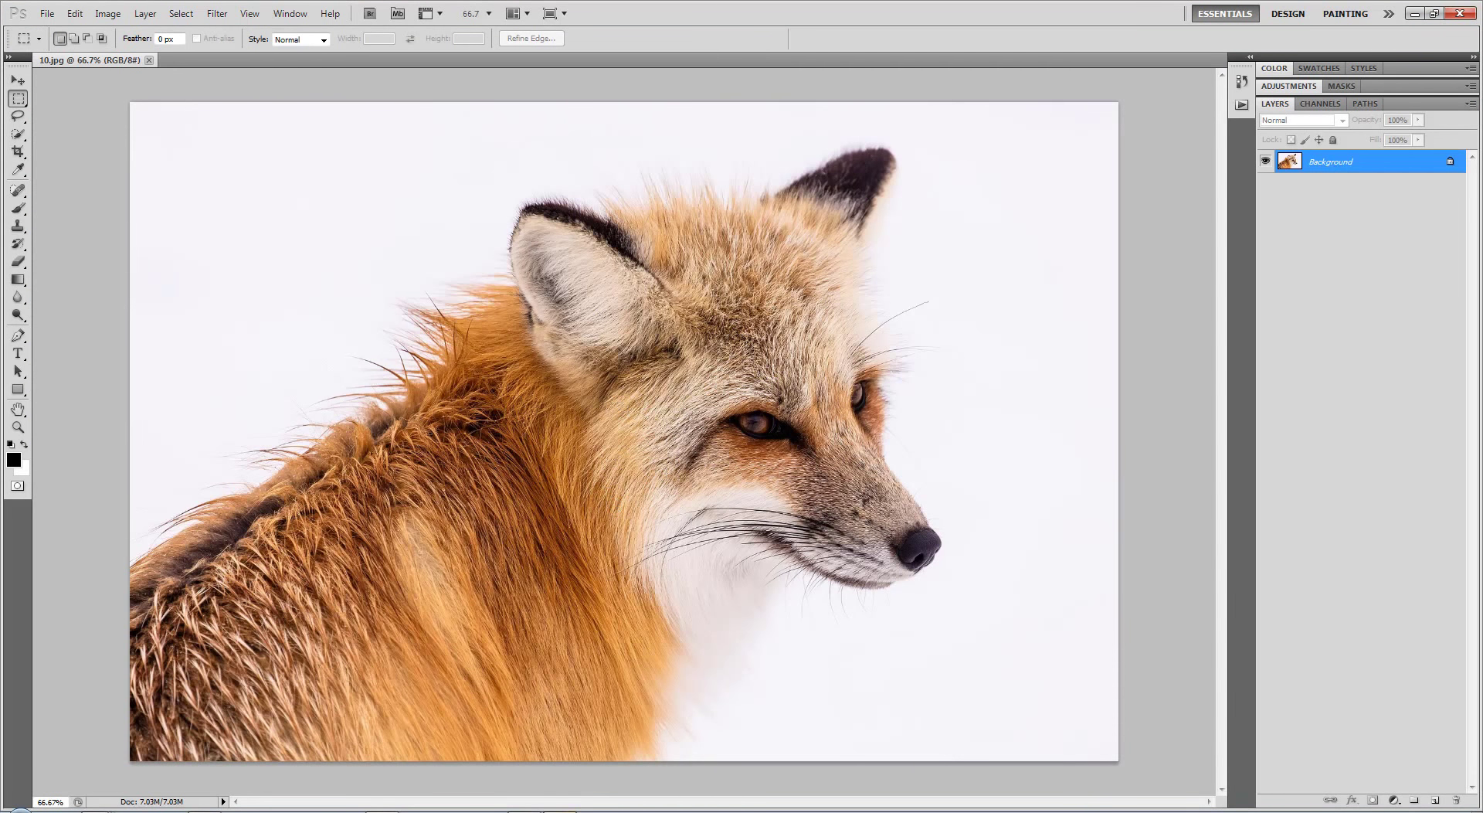
pyautogui.click(1420, 10)
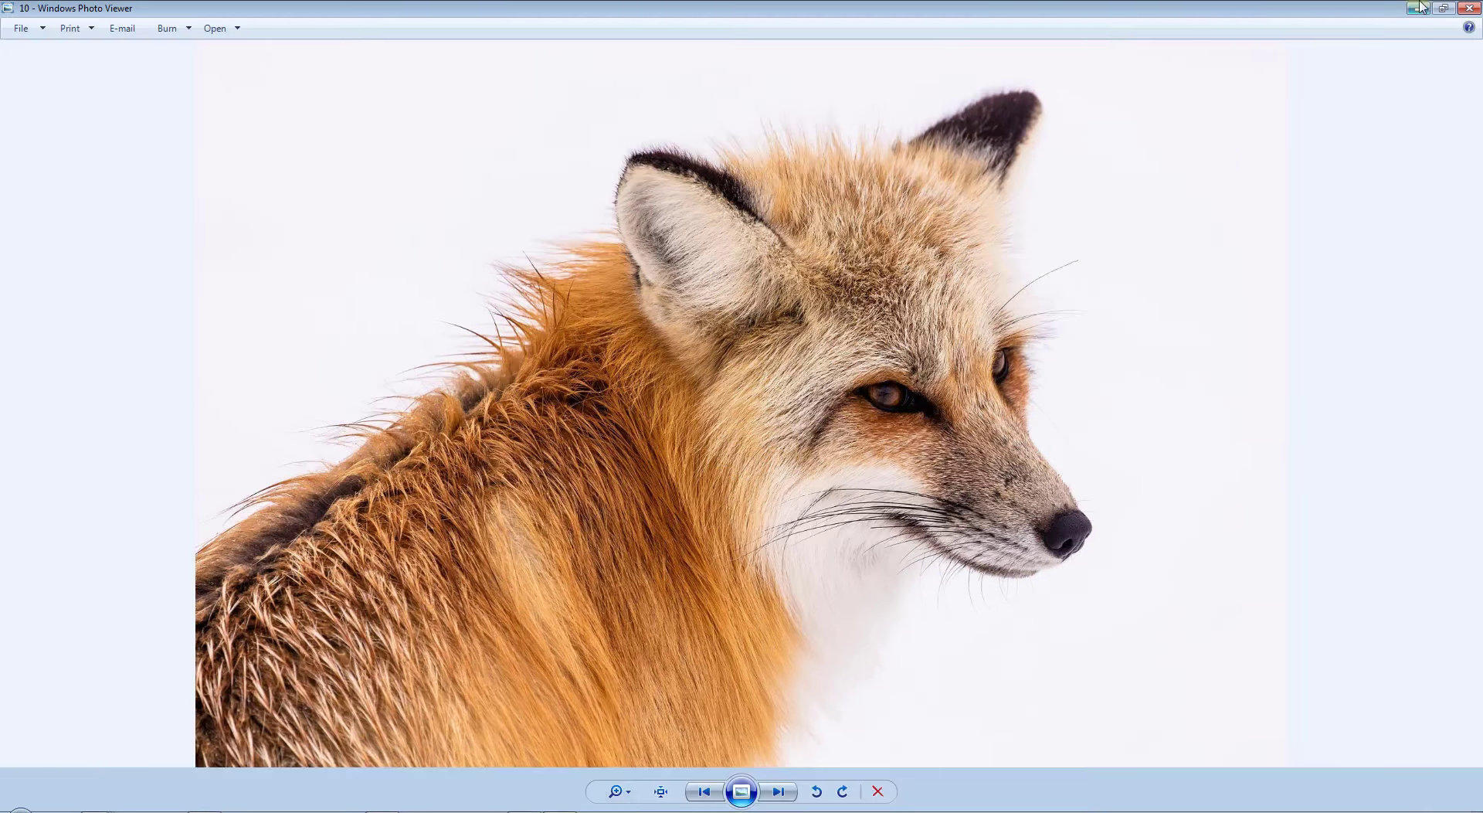
pyautogui.click(1468, 8)
pyautogui.click(108, 13)
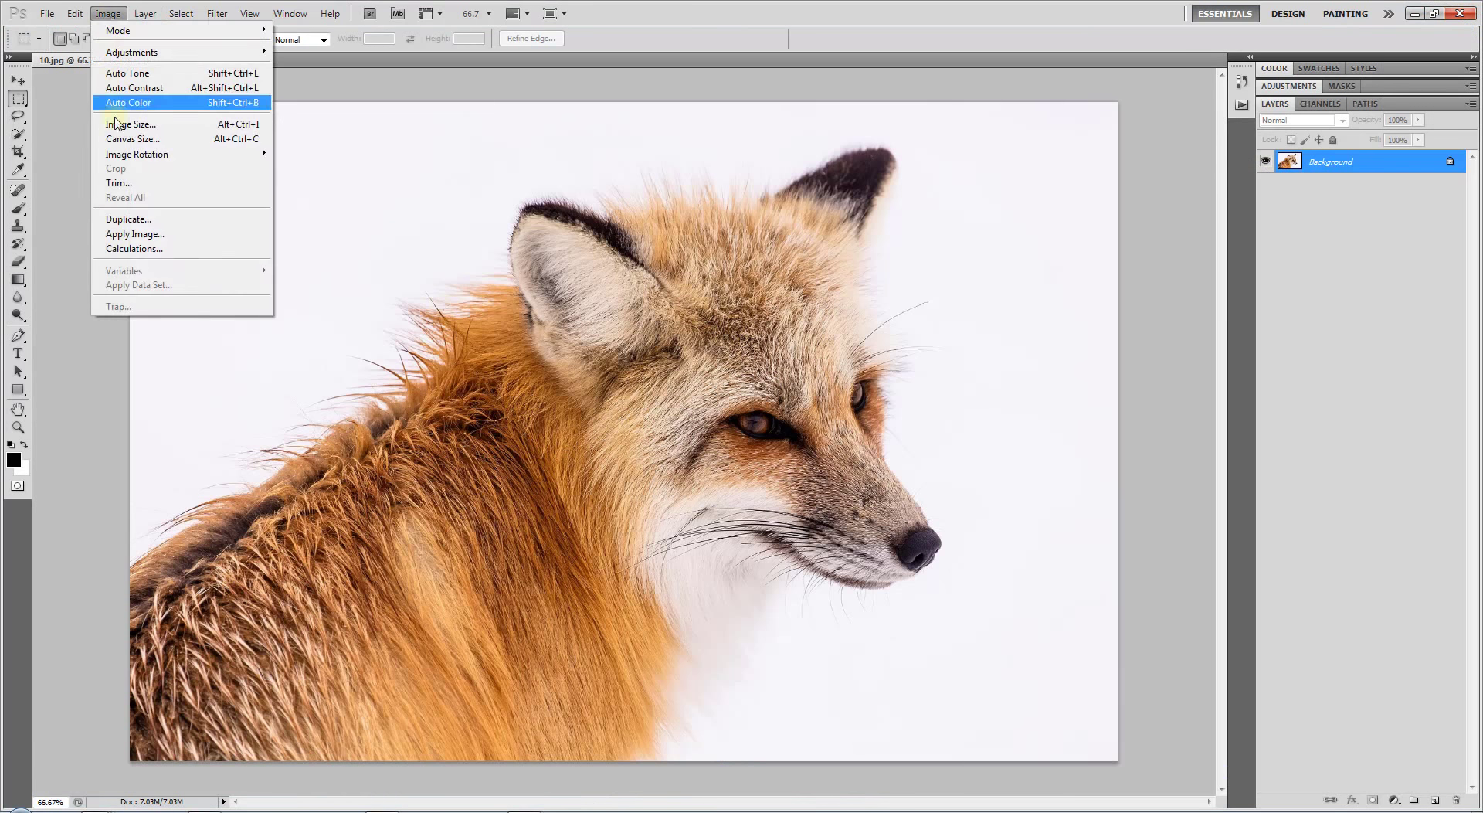
# Resize the fox photo to 4000 px wide (2665 px high) with proportions constrained.
pyautogui.click(155, 129)
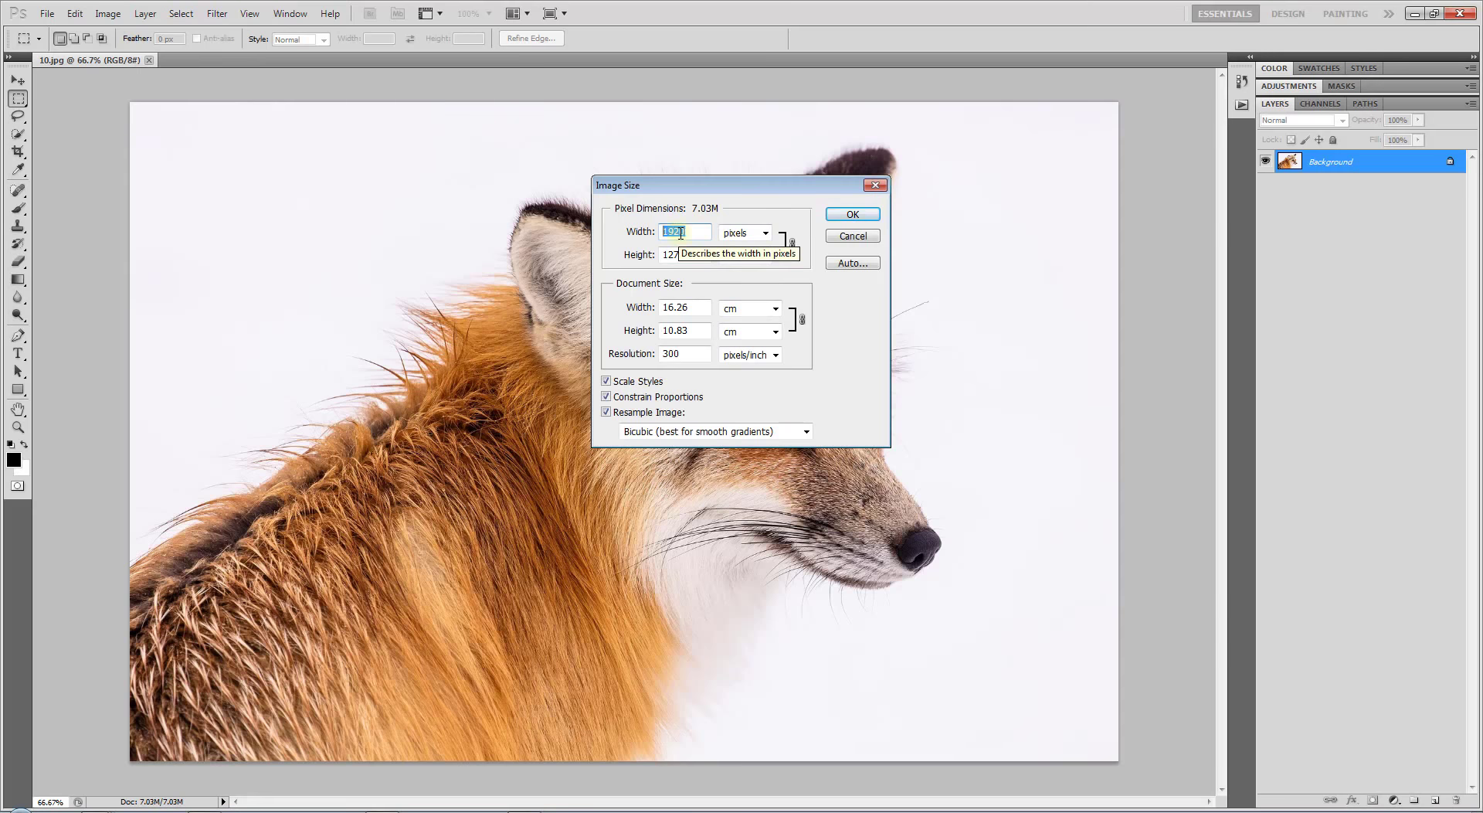
pyautogui.write('400')
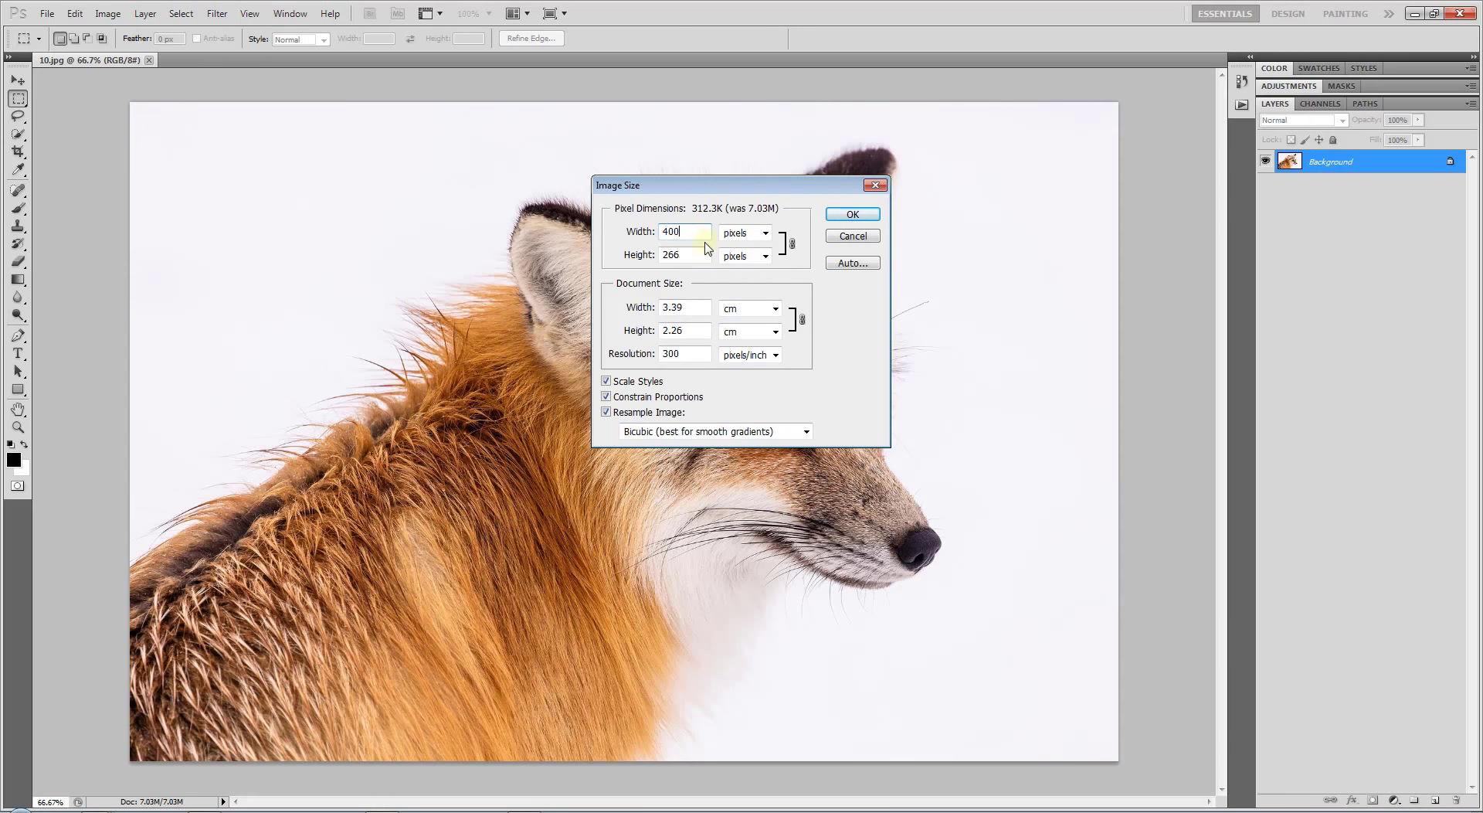
pyautogui.write('0')
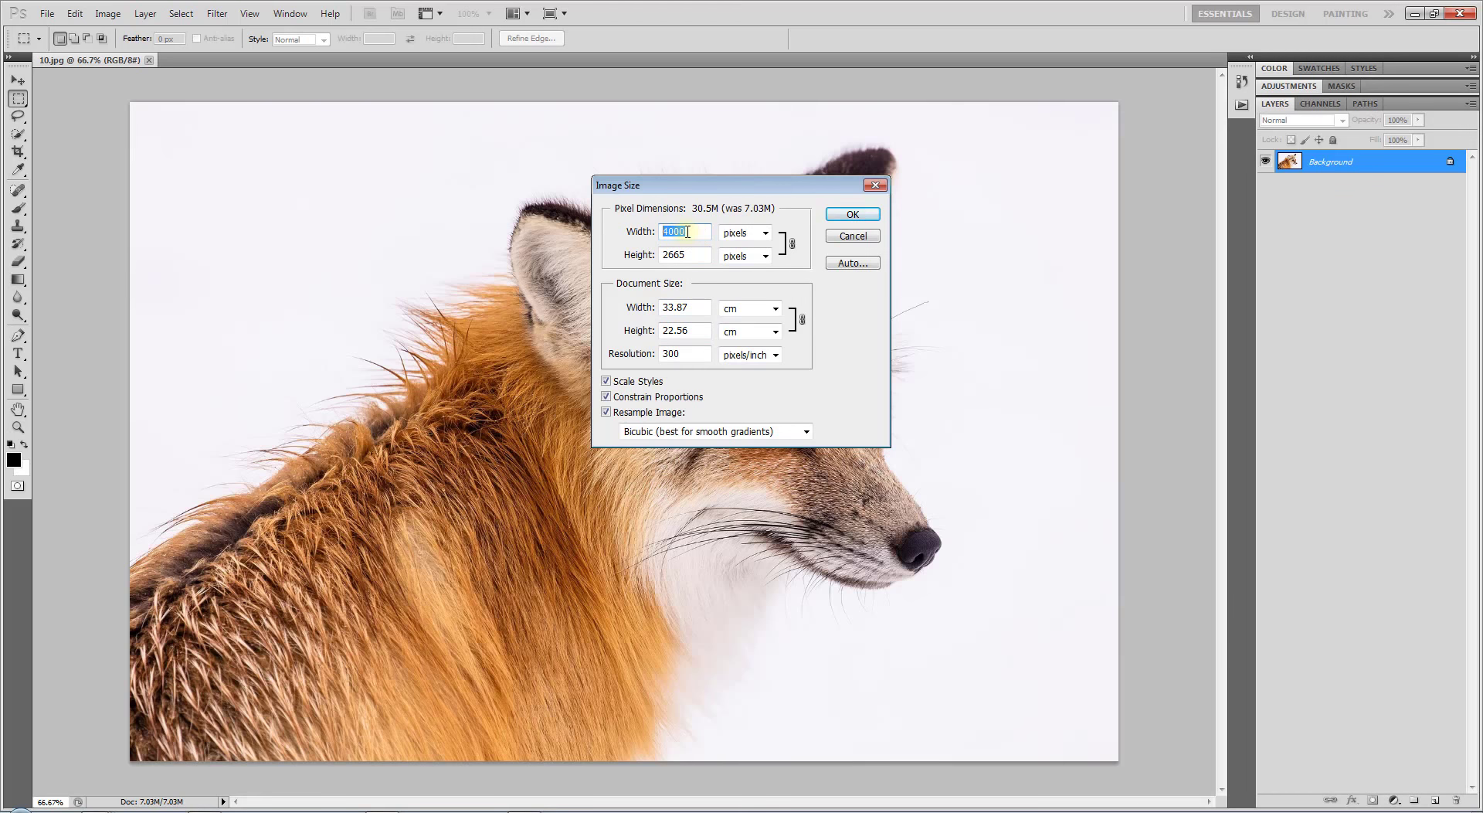
pyautogui.click(853, 215)
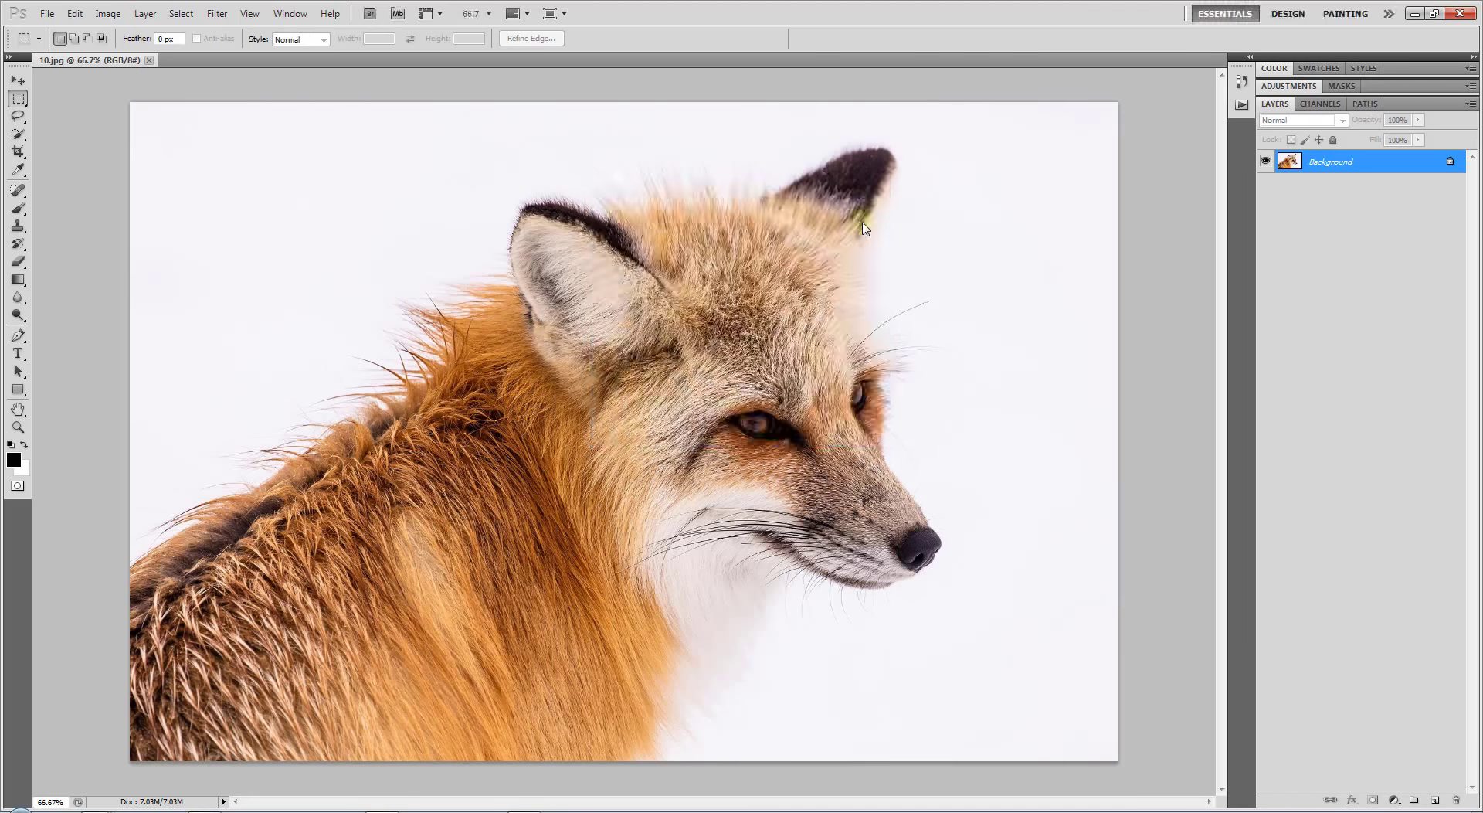
pyautogui.scroll(2, 687, 347)
pyautogui.scroll(-1, 688, 347)
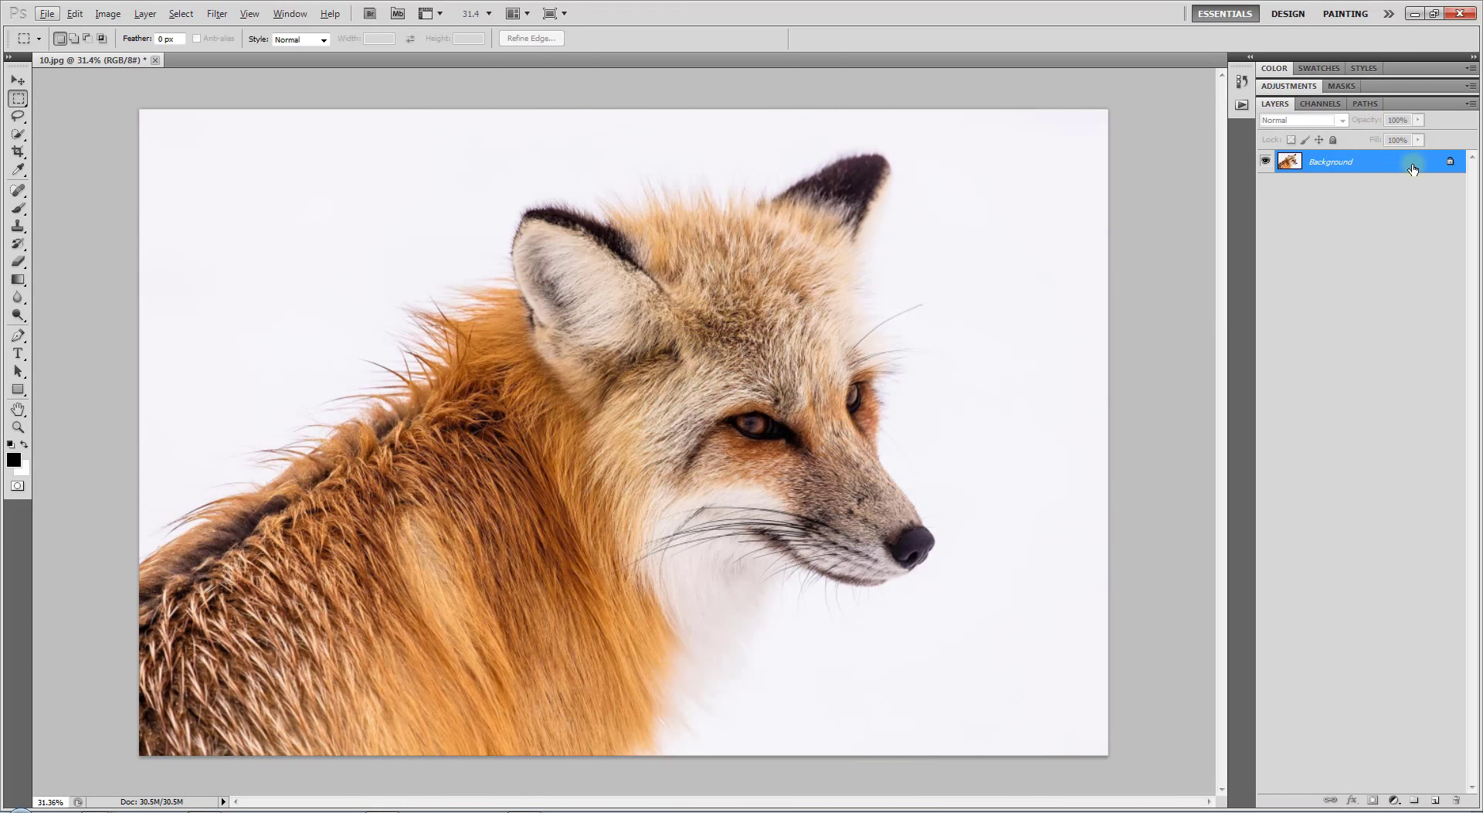
pyautogui.click(74, 14)
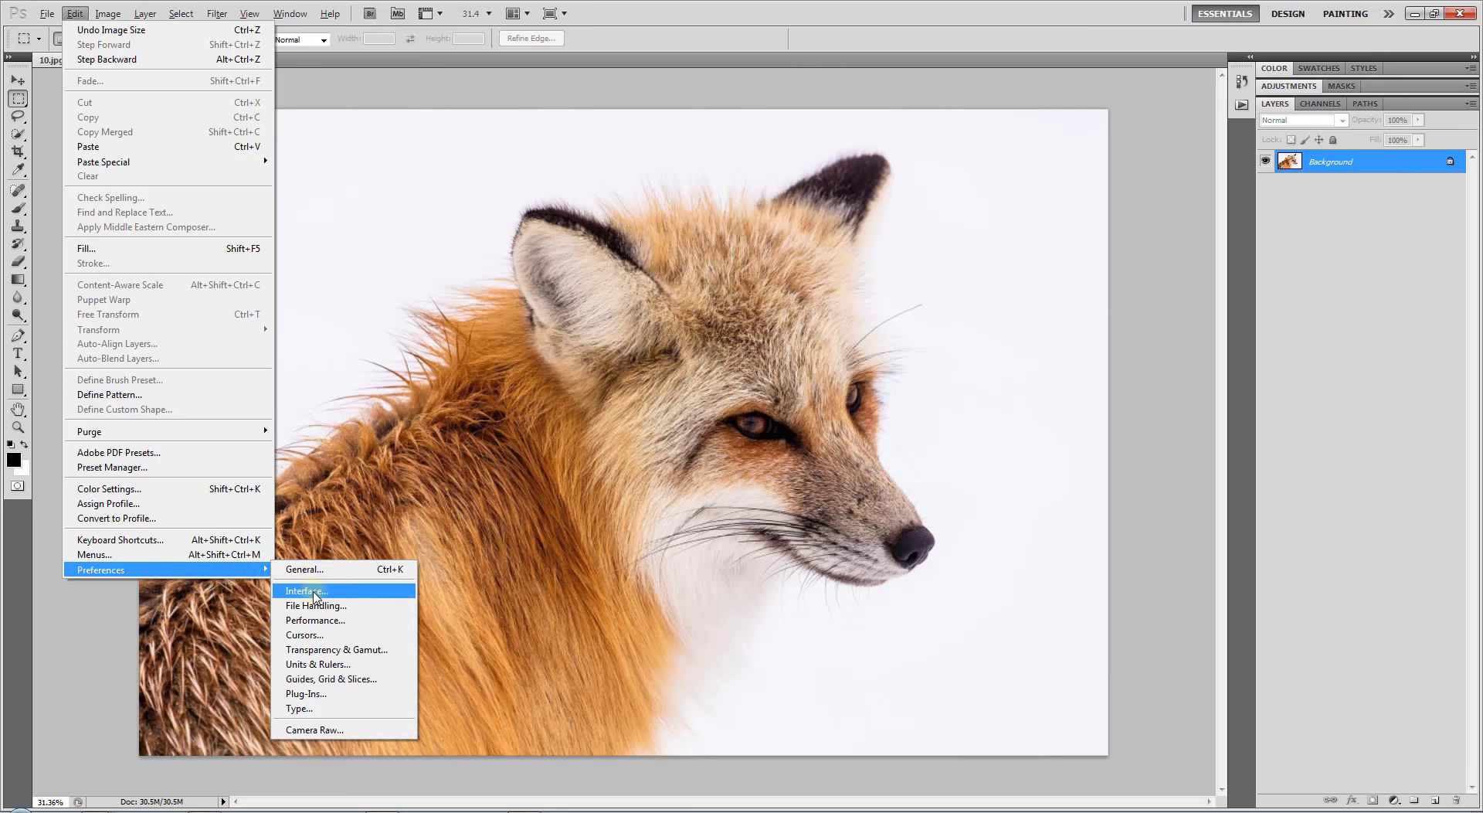
pyautogui.click(309, 592)
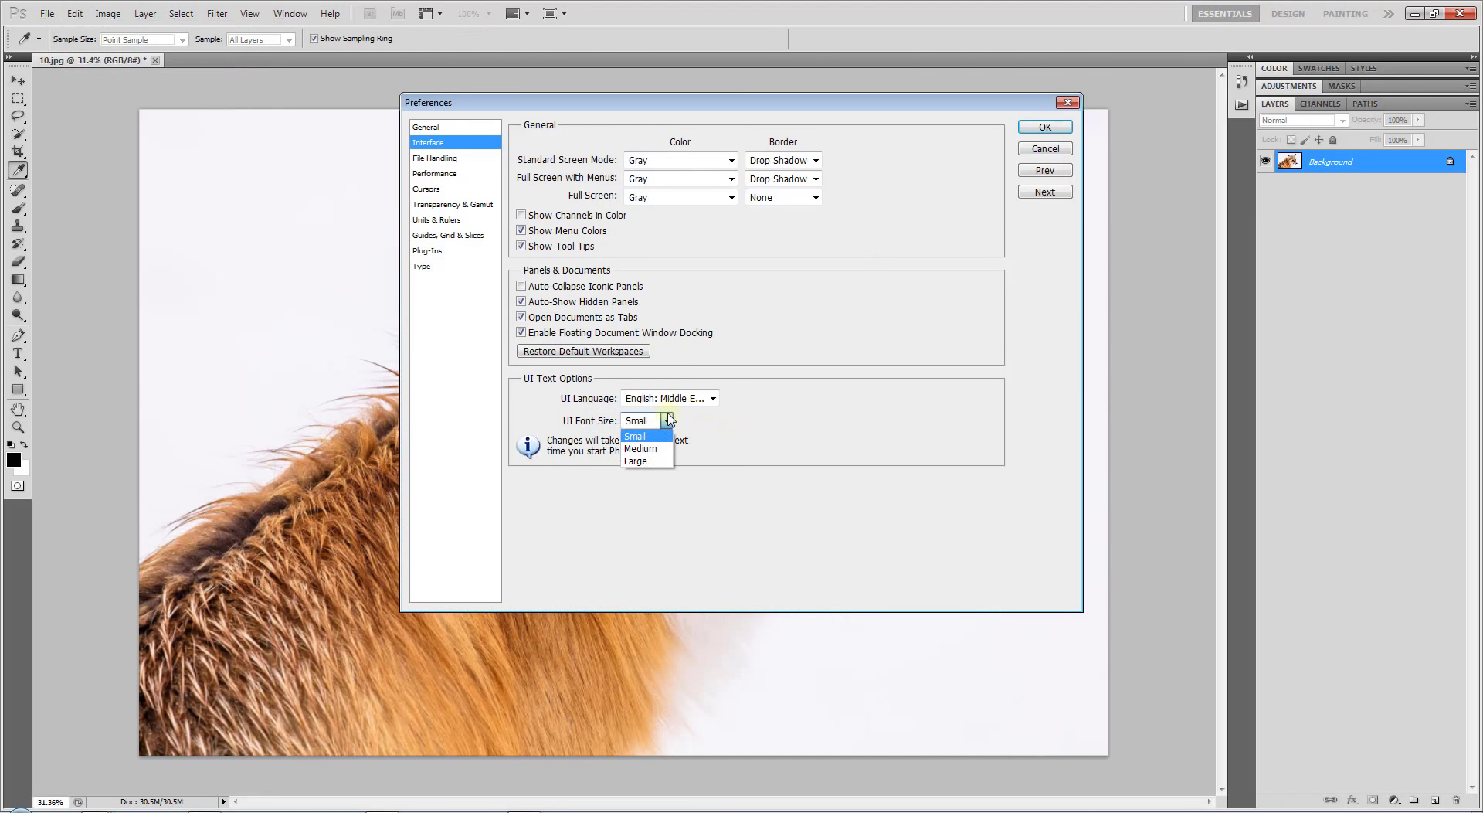
pyautogui.click(669, 419)
pyautogui.click(709, 397)
pyautogui.click(653, 411)
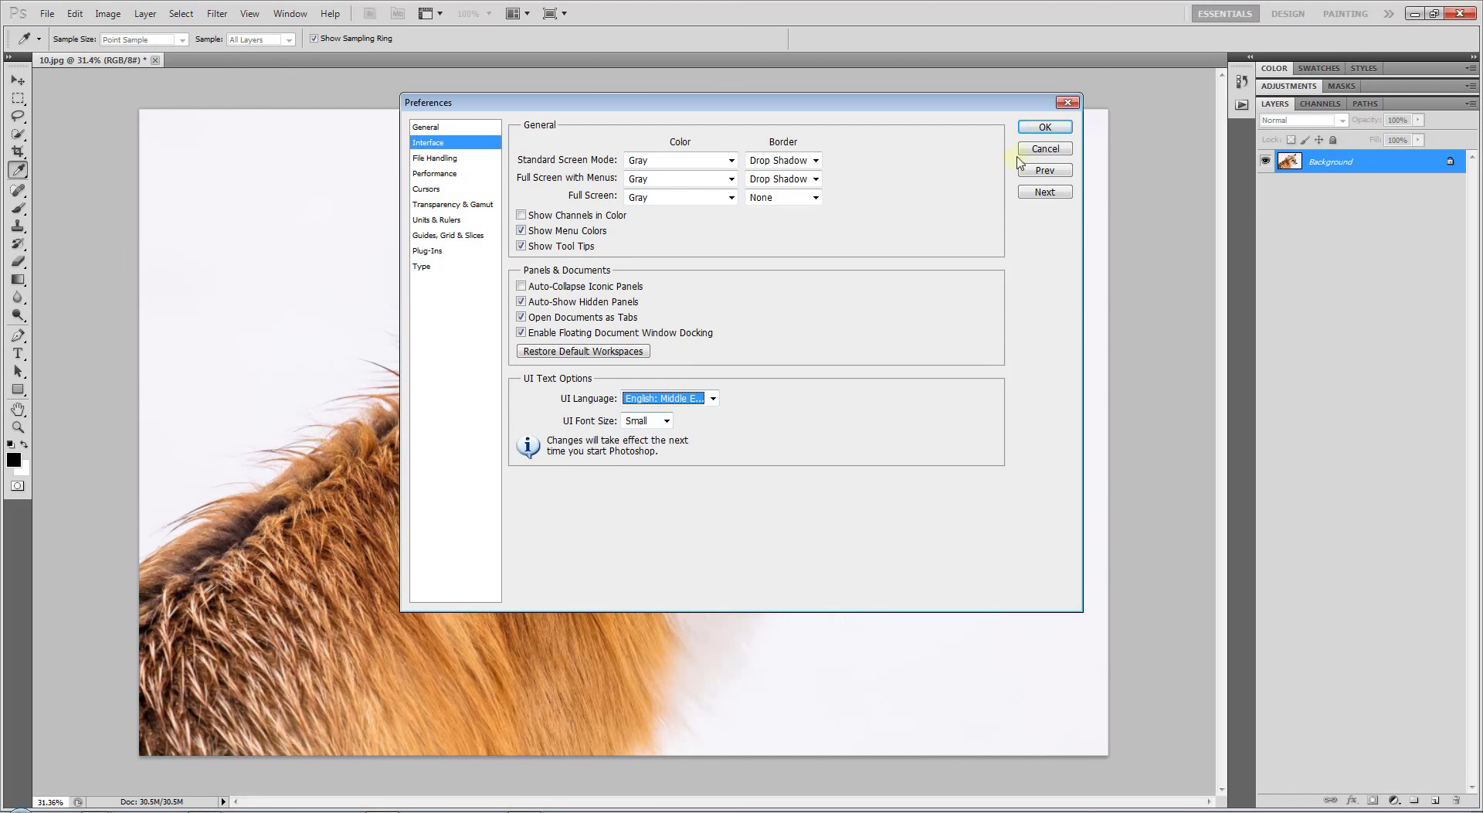
pyautogui.click(1045, 127)
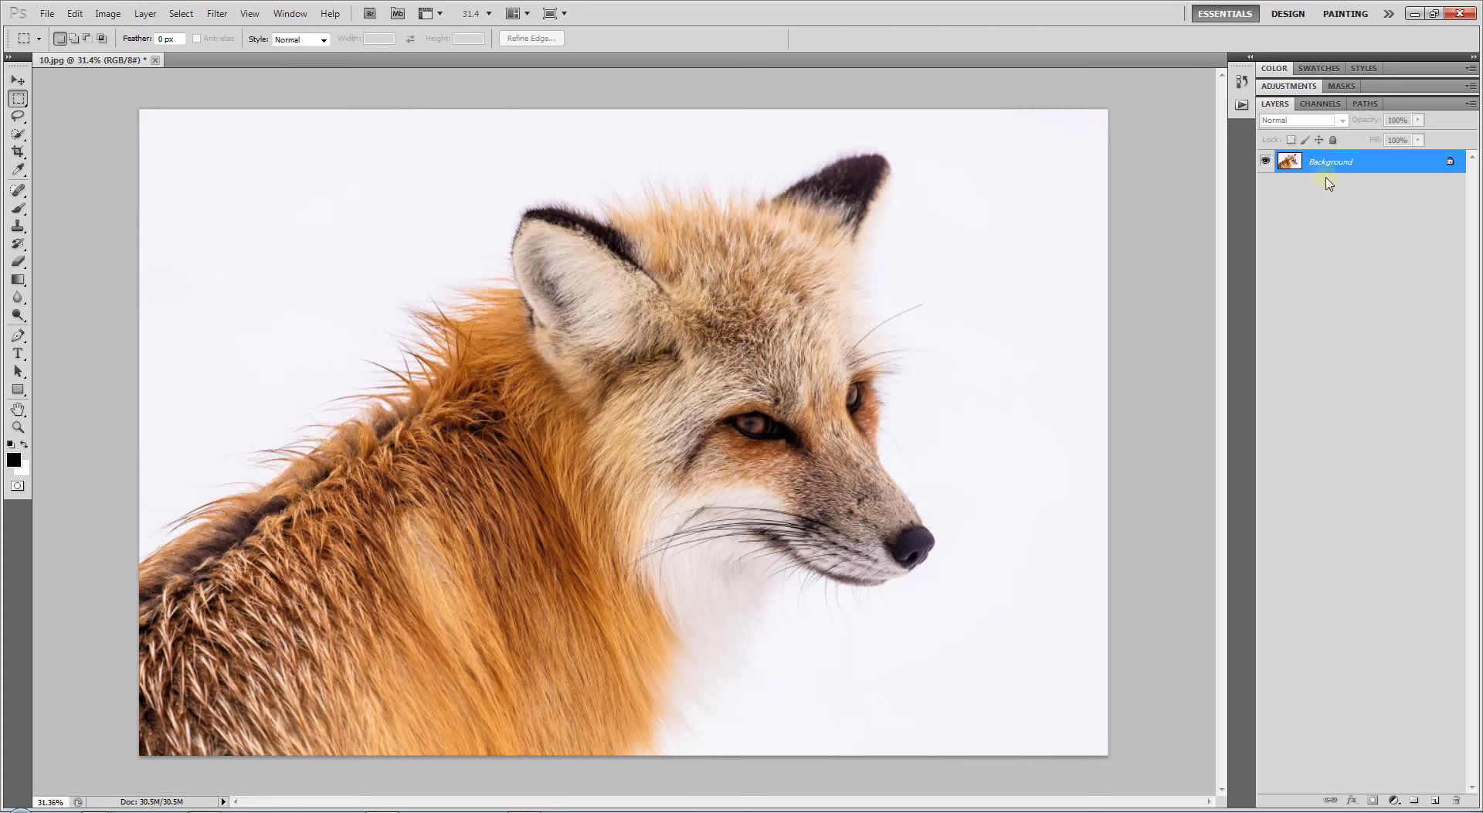
pyautogui.click(119, 17)
pyautogui.moveTo(119, 30)
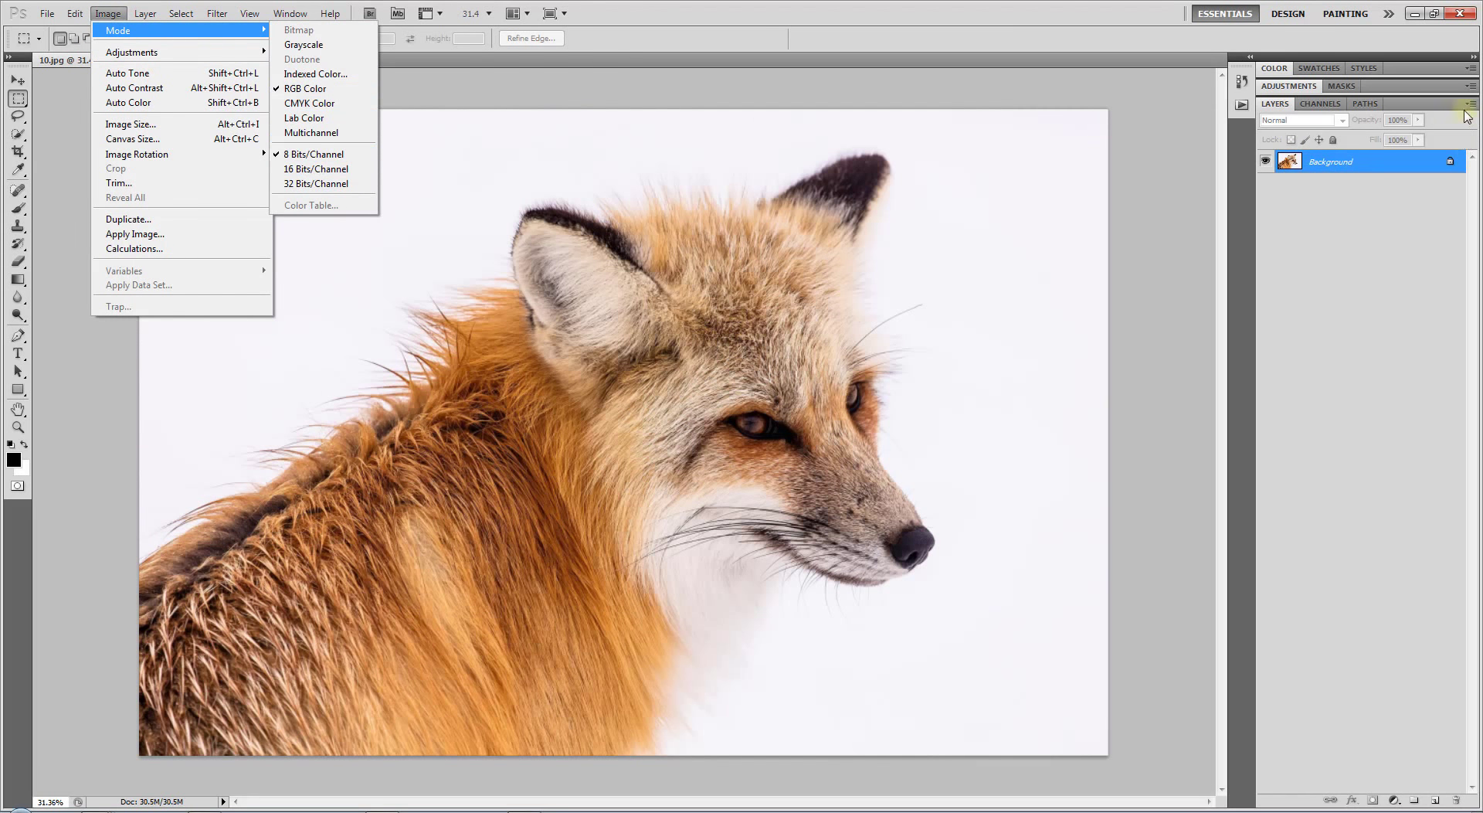
pyautogui.click(1469, 104)
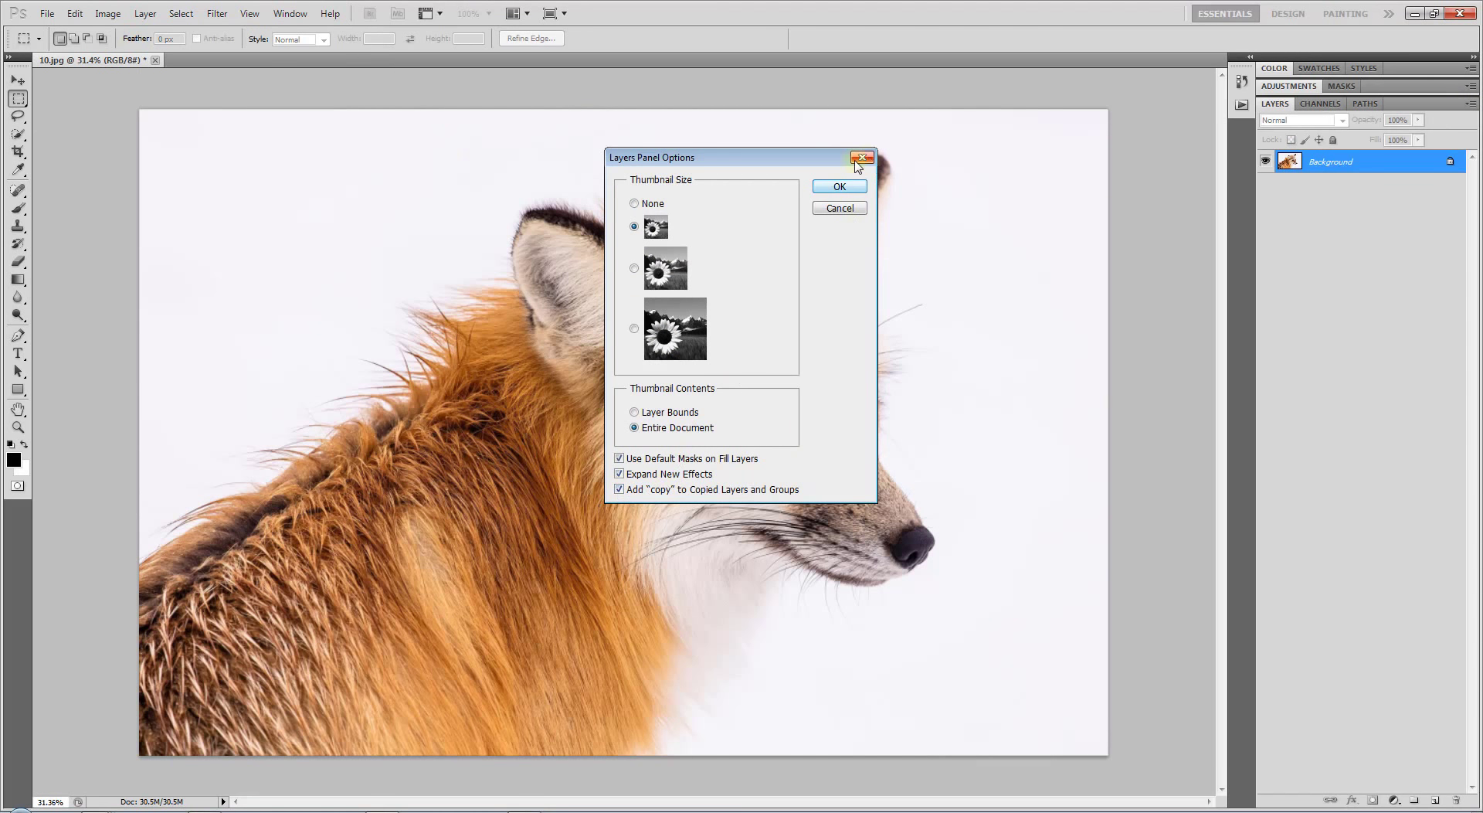
pyautogui.click(841, 187)
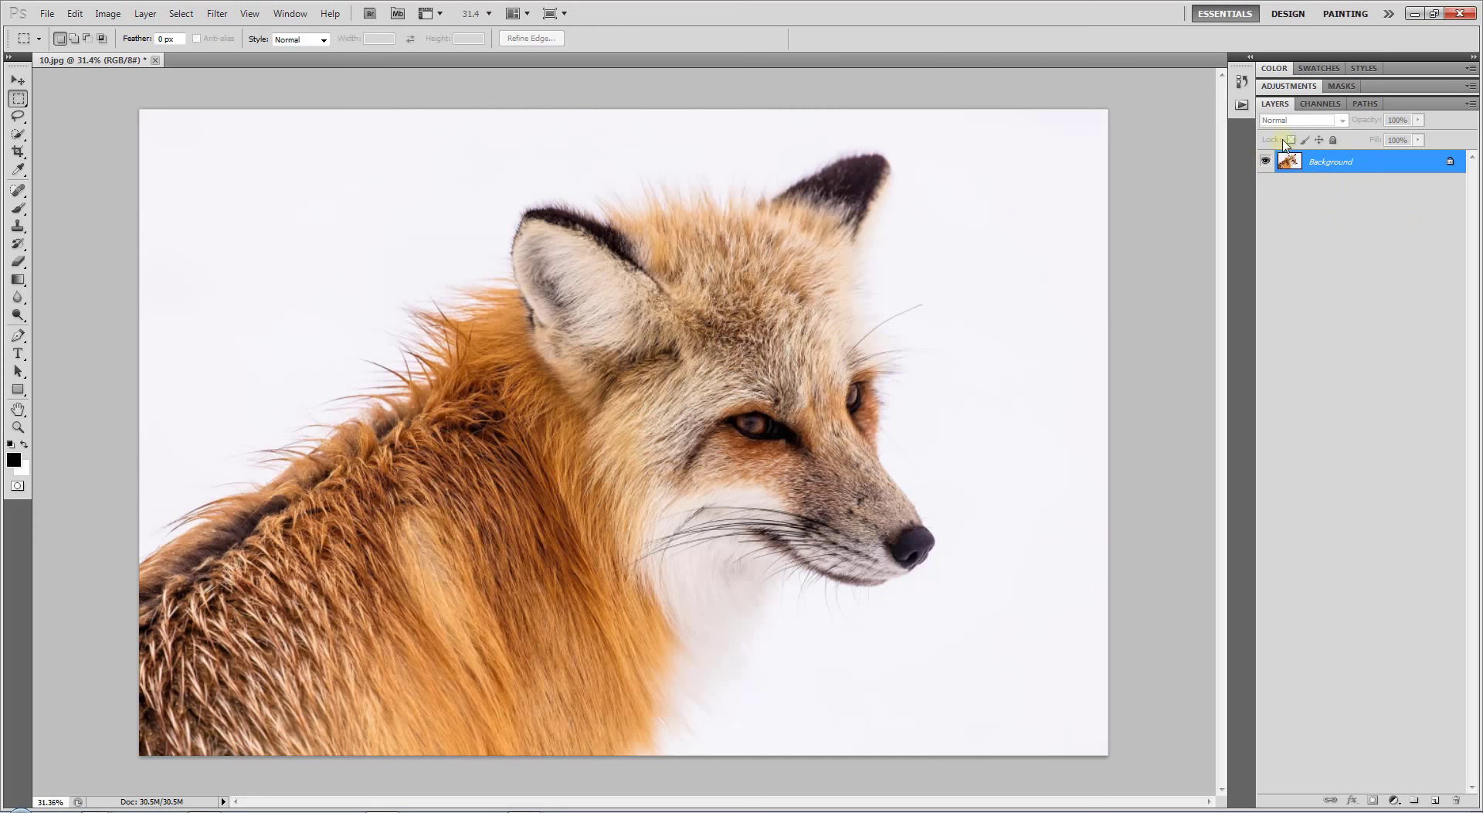
# Load Watercolor Brushes.abr from the ATN, PAT & Brush_Files folder via the Preset Manager.
pyautogui.click(75, 14)
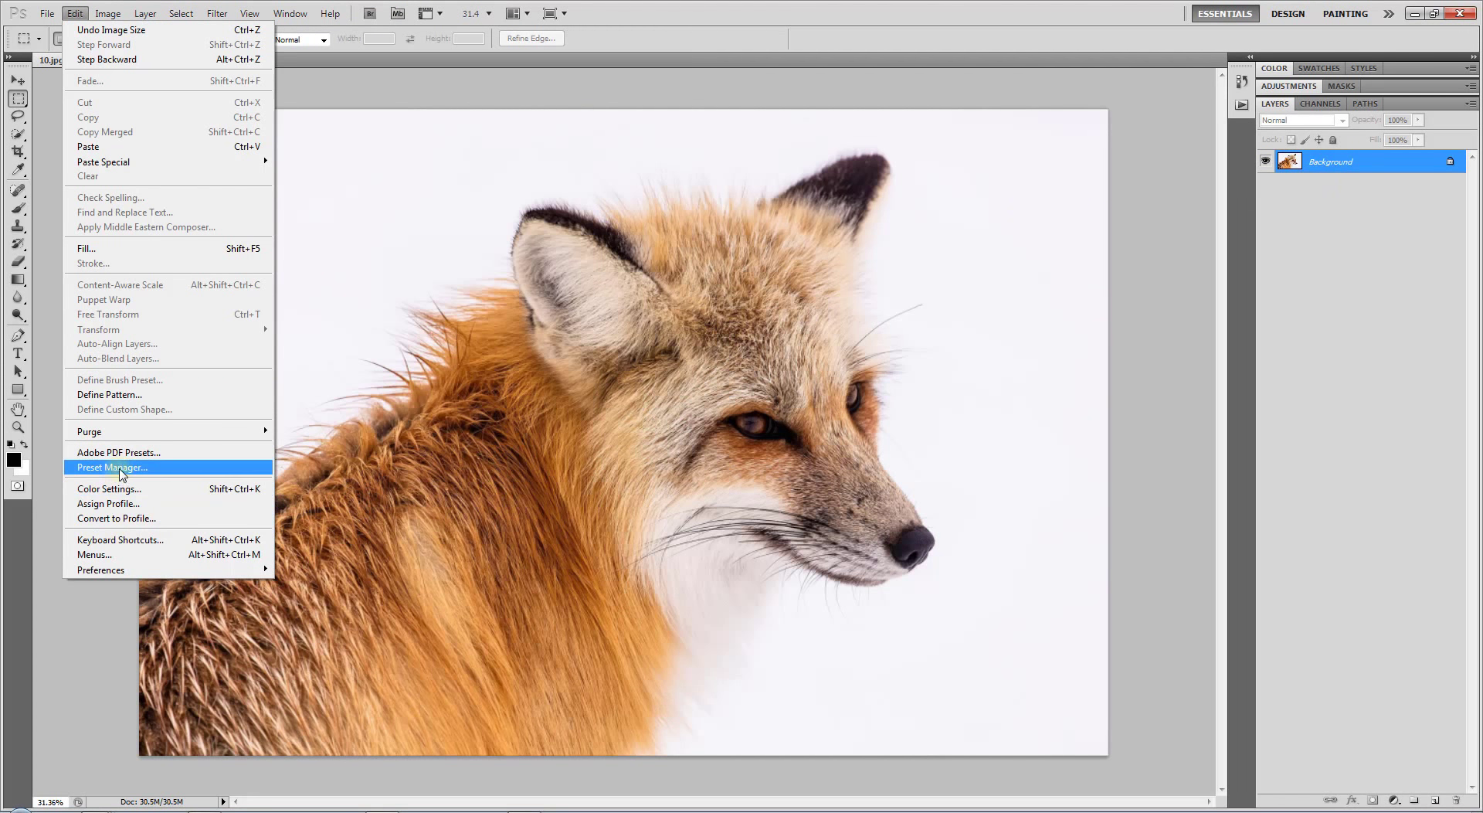
pyautogui.click(122, 468)
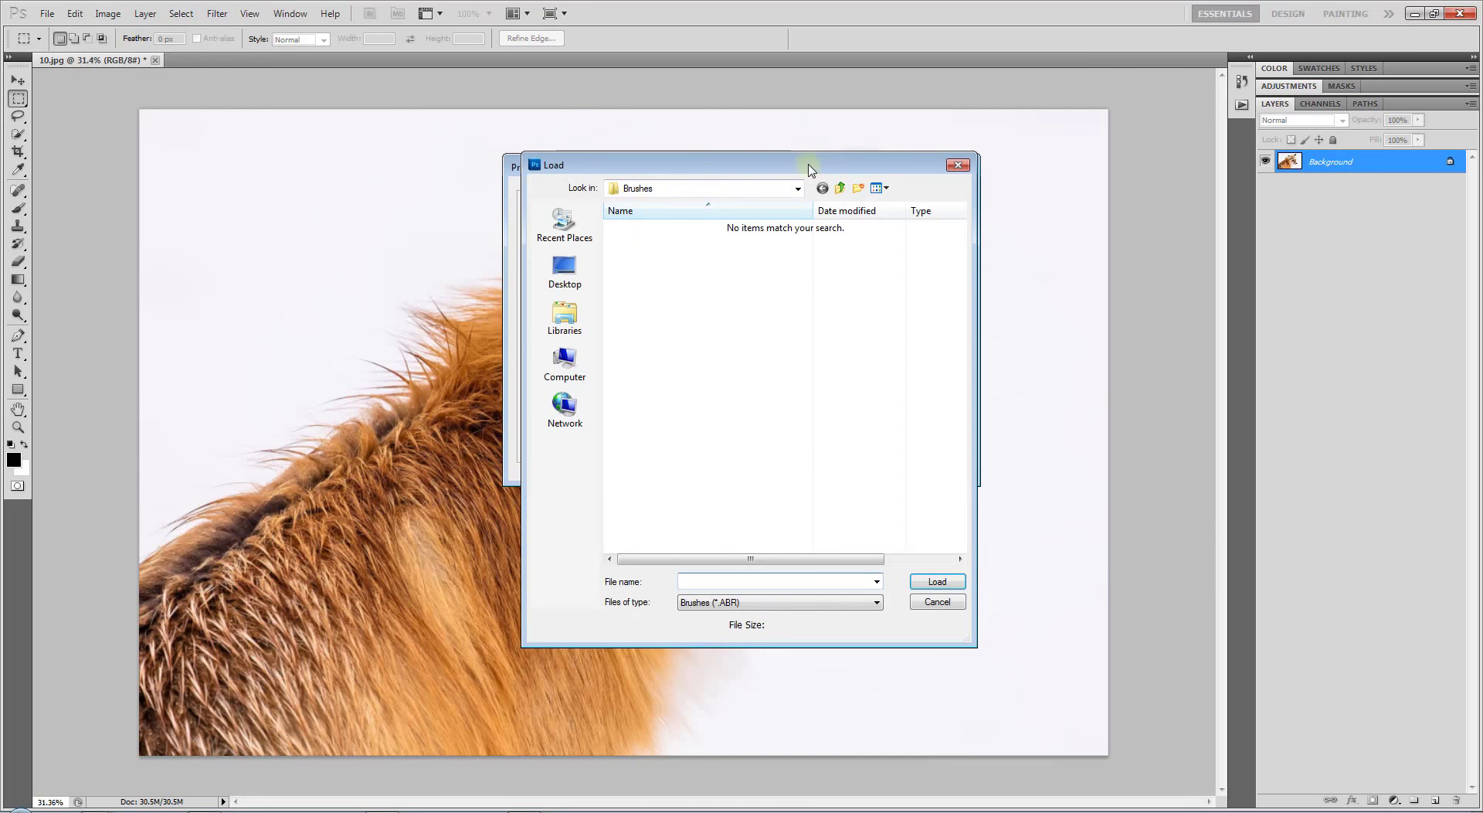
pyautogui.moveTo(809, 168); pyautogui.dragTo(848, 161)
pyautogui.click(632, 264)
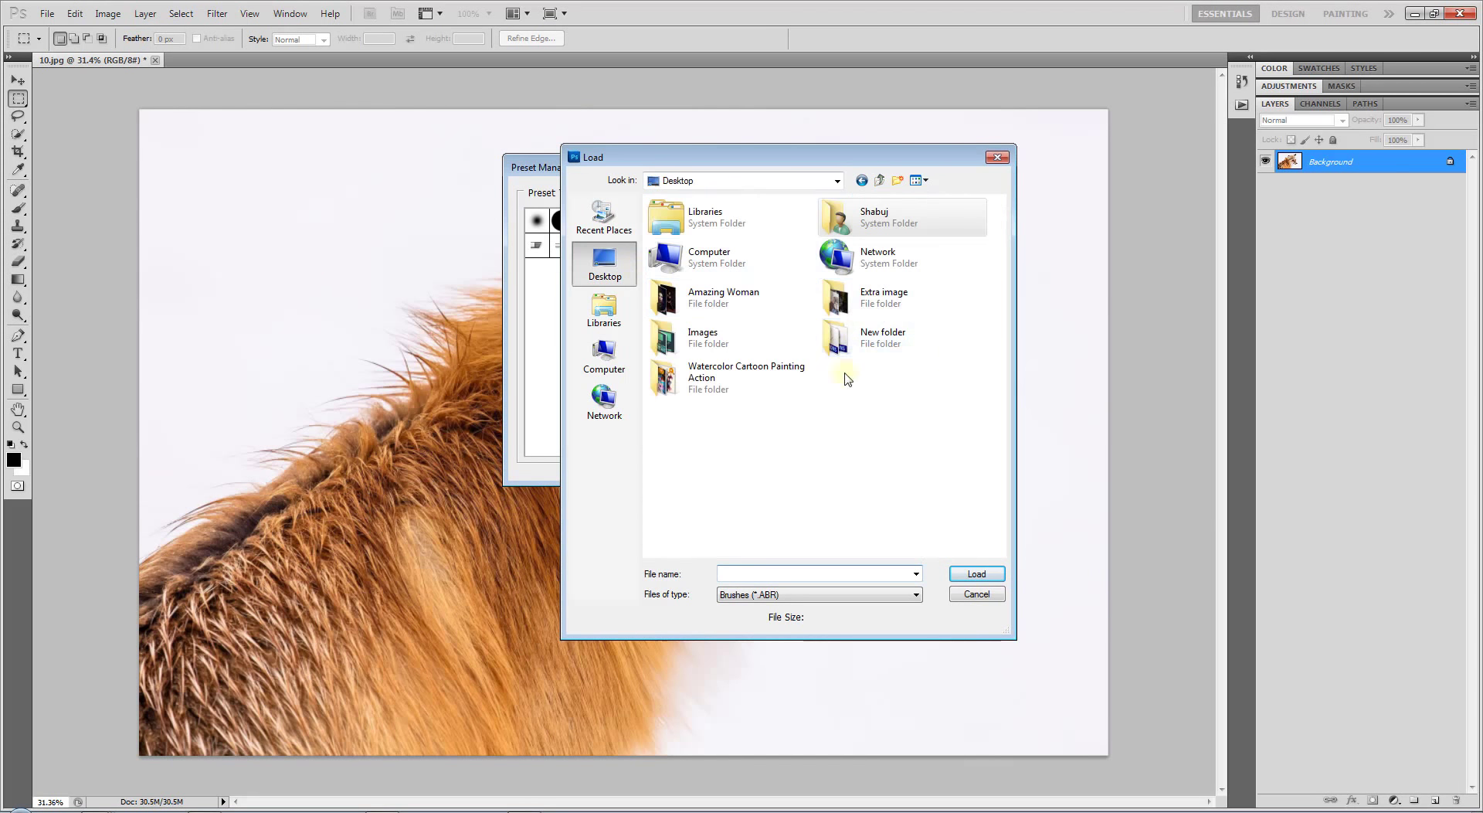
pyautogui.doubleClick(705, 397)
pyautogui.doubleClick(923, 239)
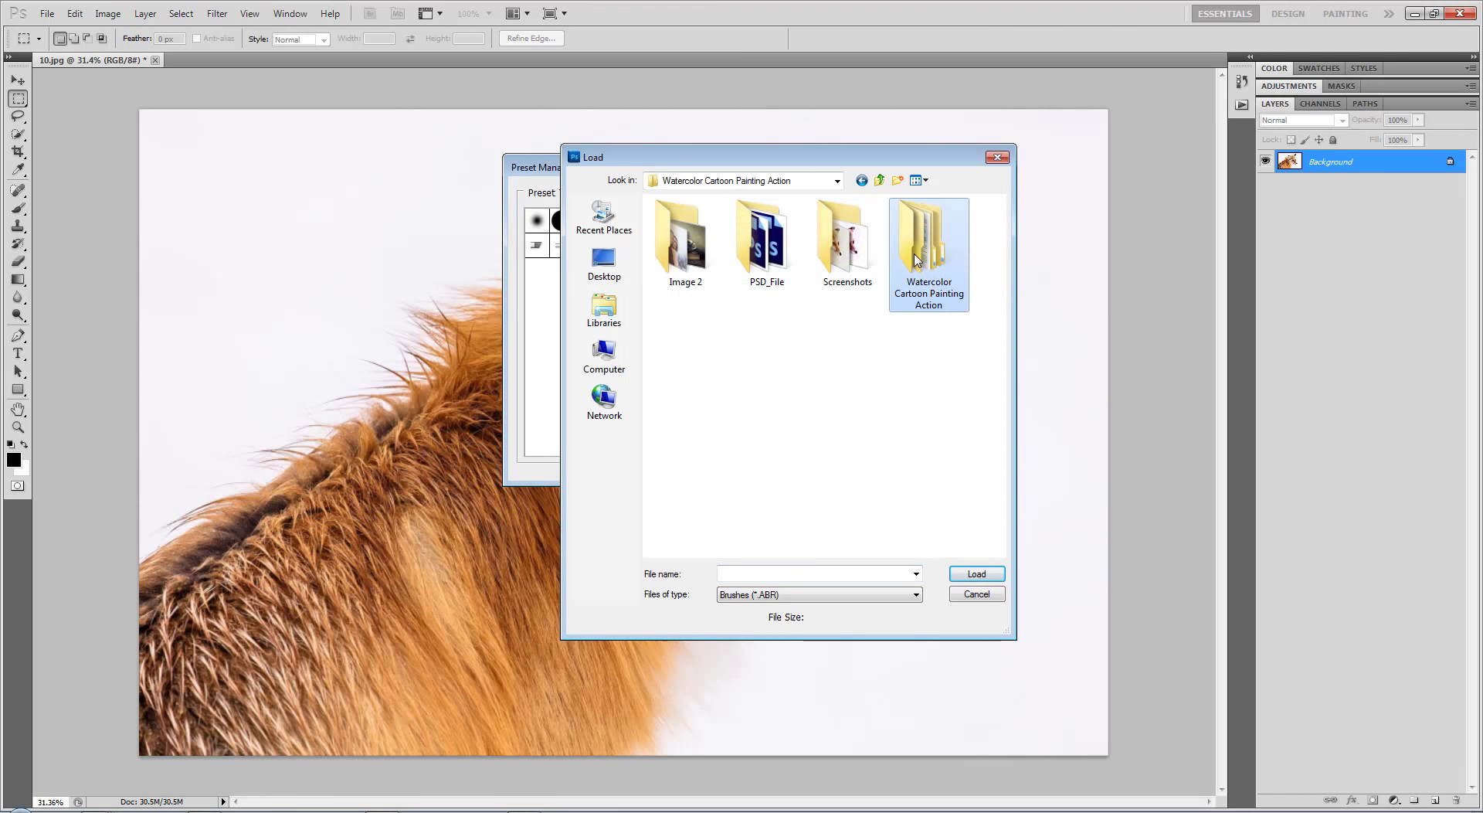
pyautogui.doubleClick(700, 223)
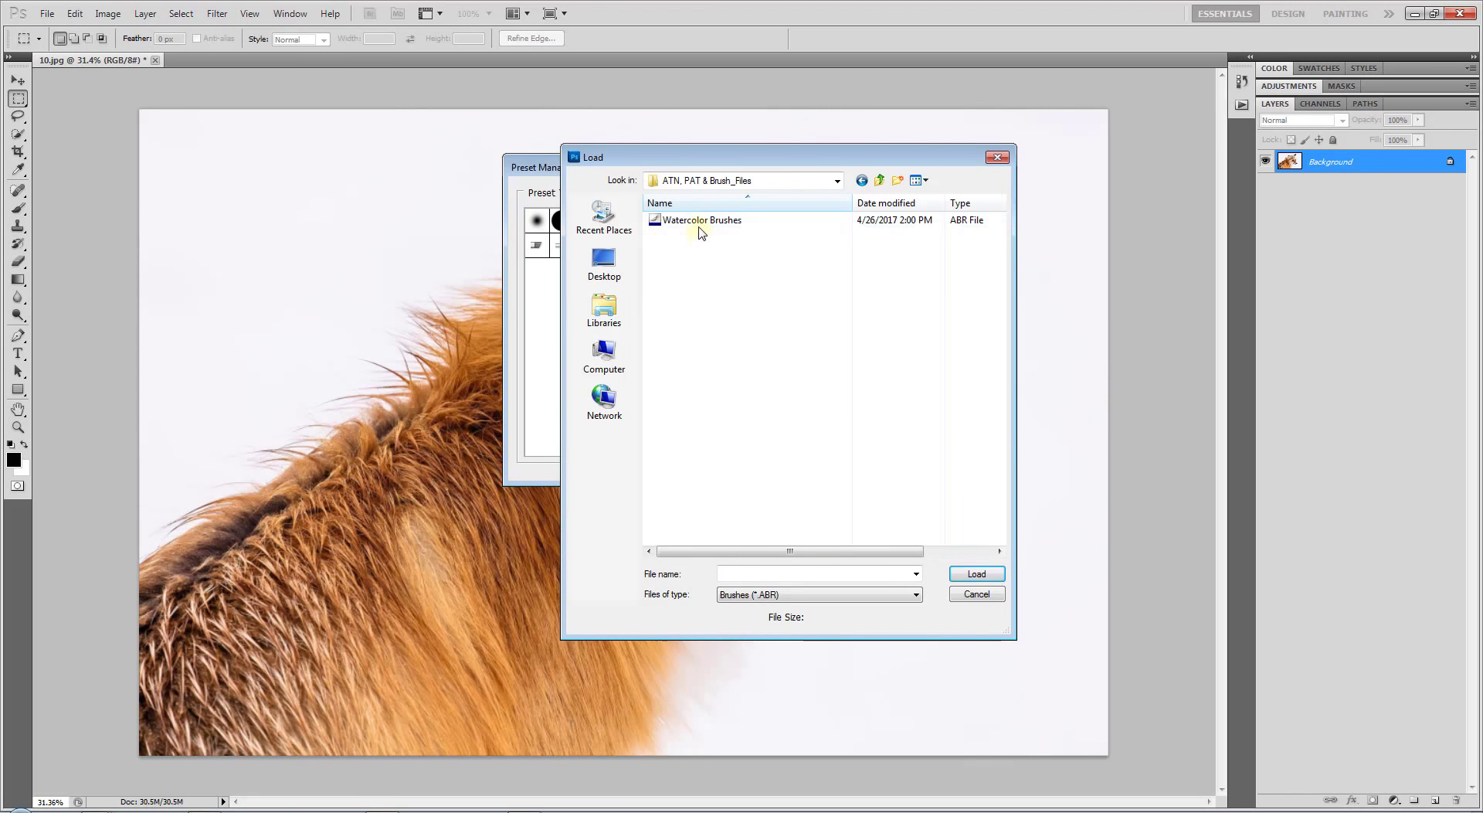
pyautogui.click(700, 224)
pyautogui.click(977, 578)
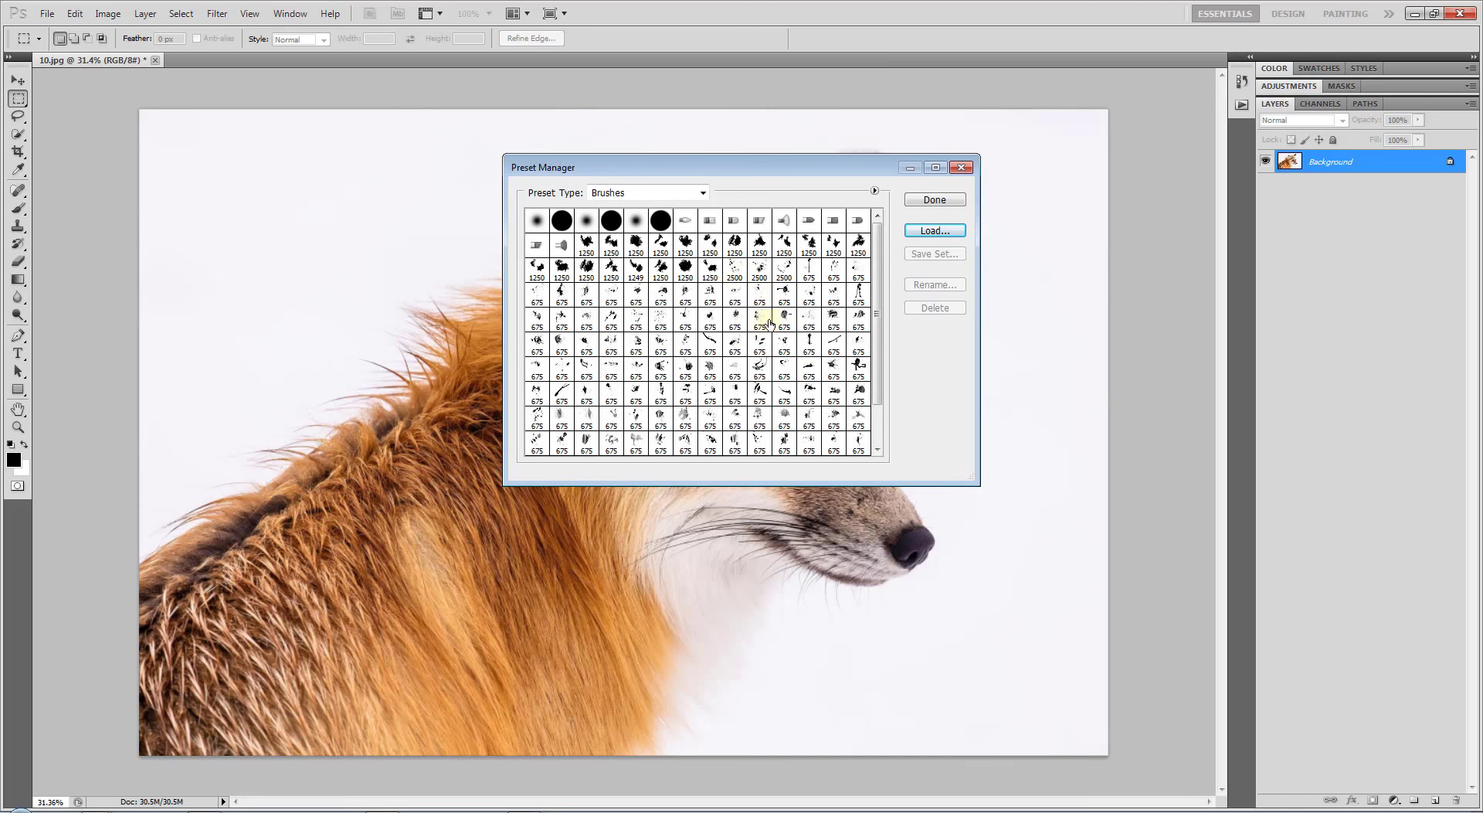
pyautogui.scroll(-2, 765, 410)
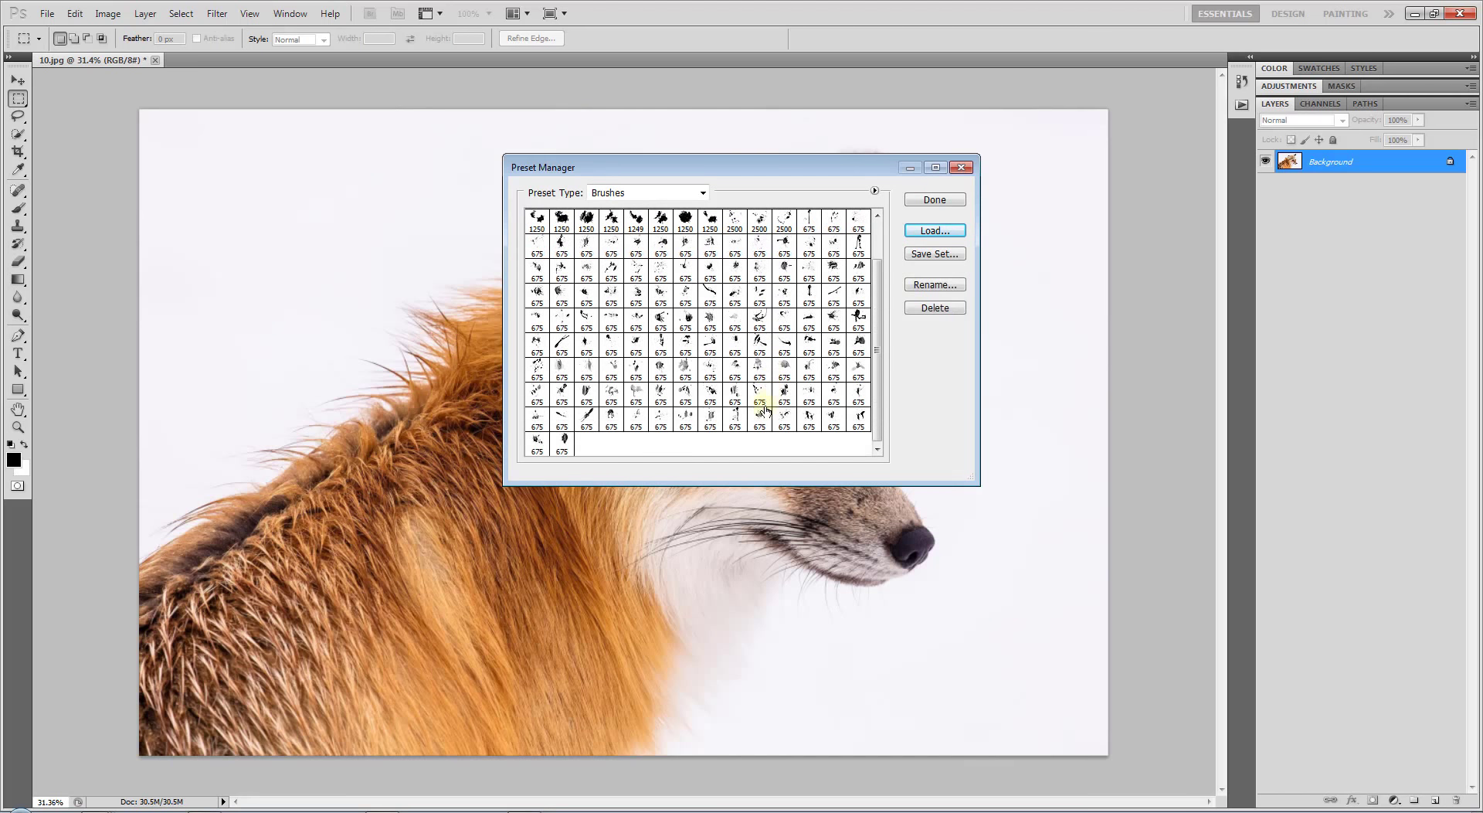
pyautogui.click(936, 201)
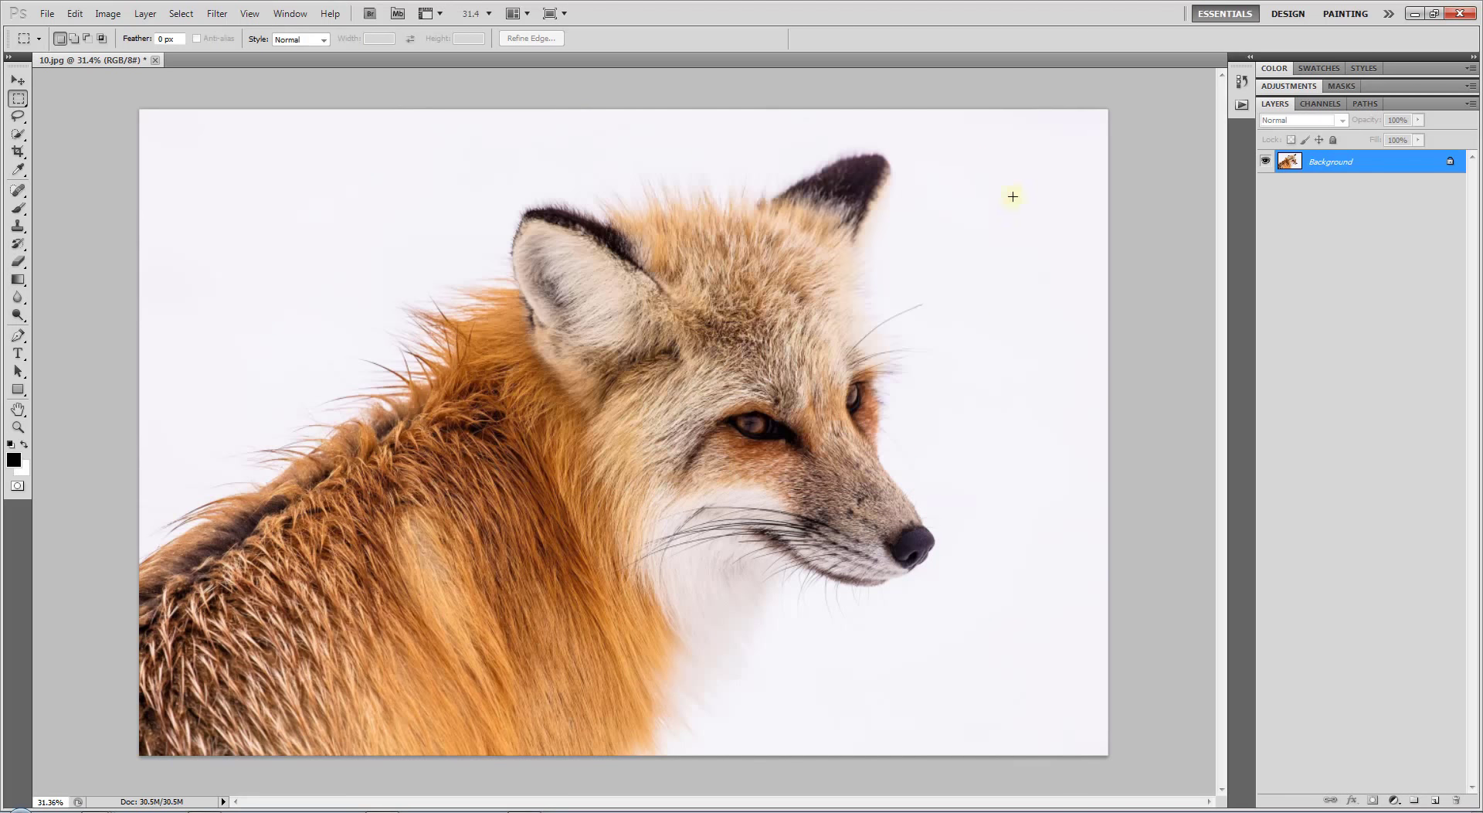
# Load Paint Pattern from the ATN, PAT & Brush_Files folder into the Preset Manager's Patterns.
pyautogui.click(83, 19)
pyautogui.click(109, 464)
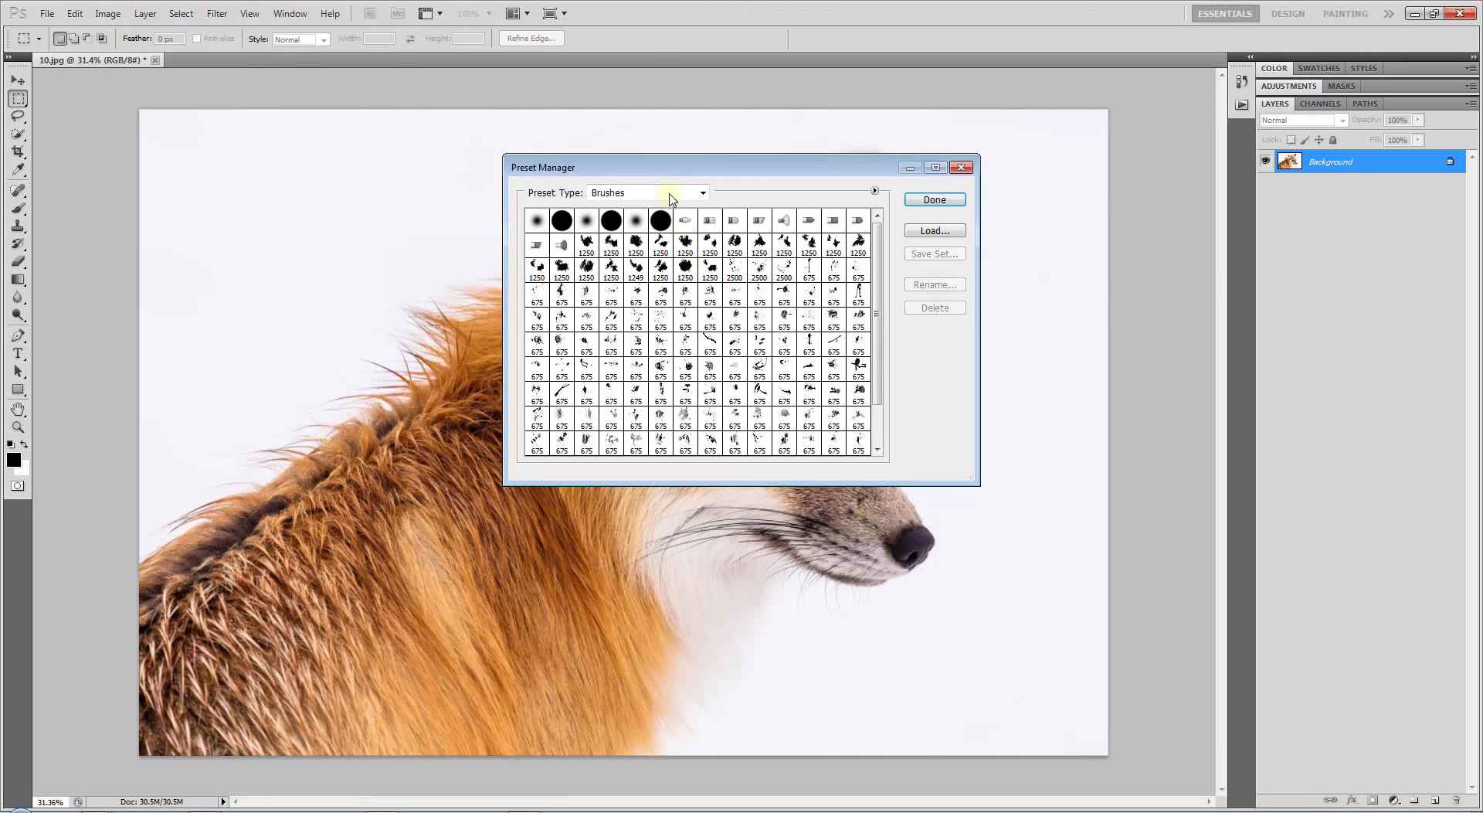
pyautogui.click(702, 192)
pyautogui.click(622, 257)
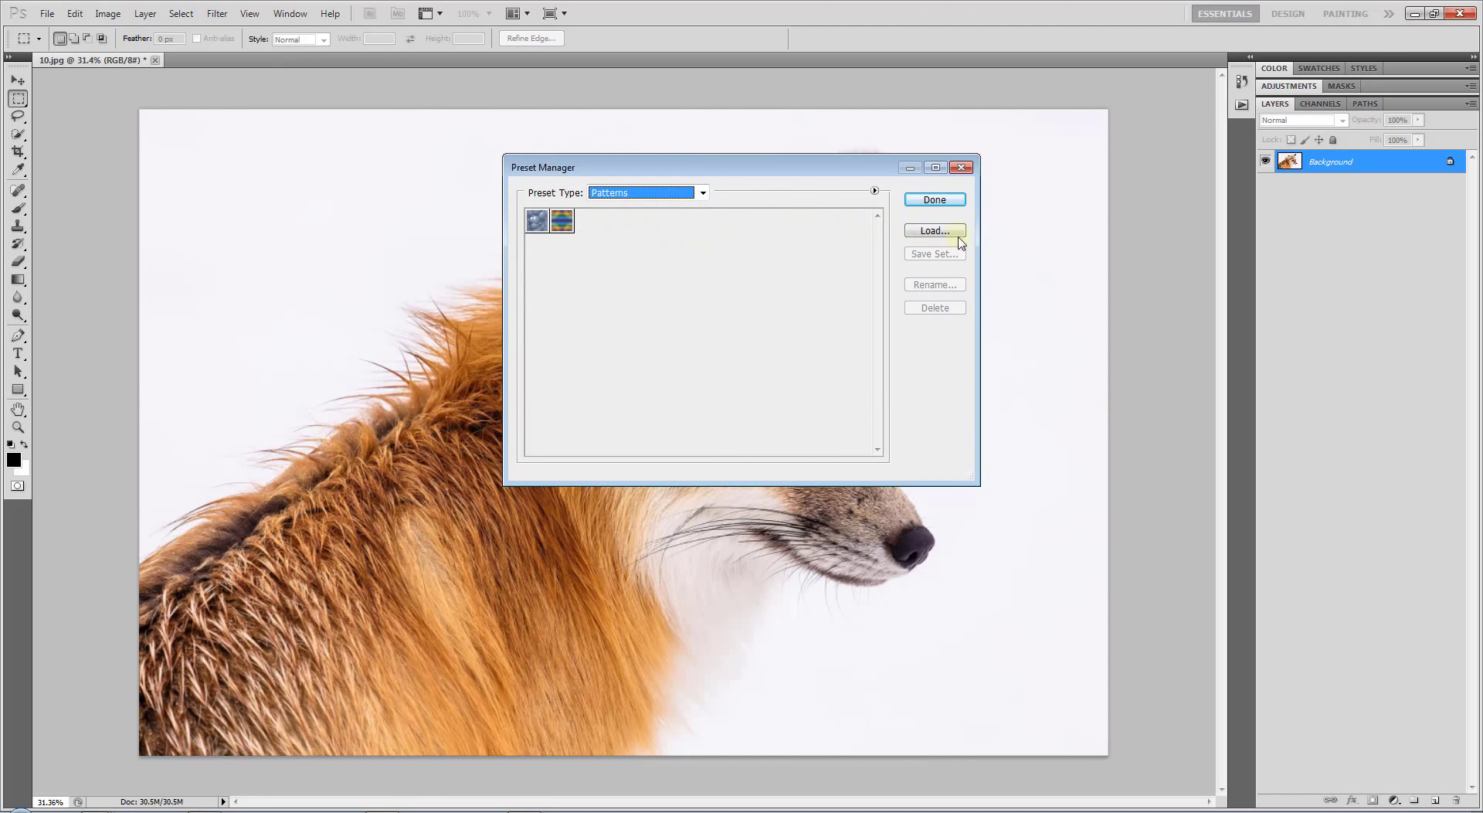
pyautogui.click(956, 232)
pyautogui.click(604, 263)
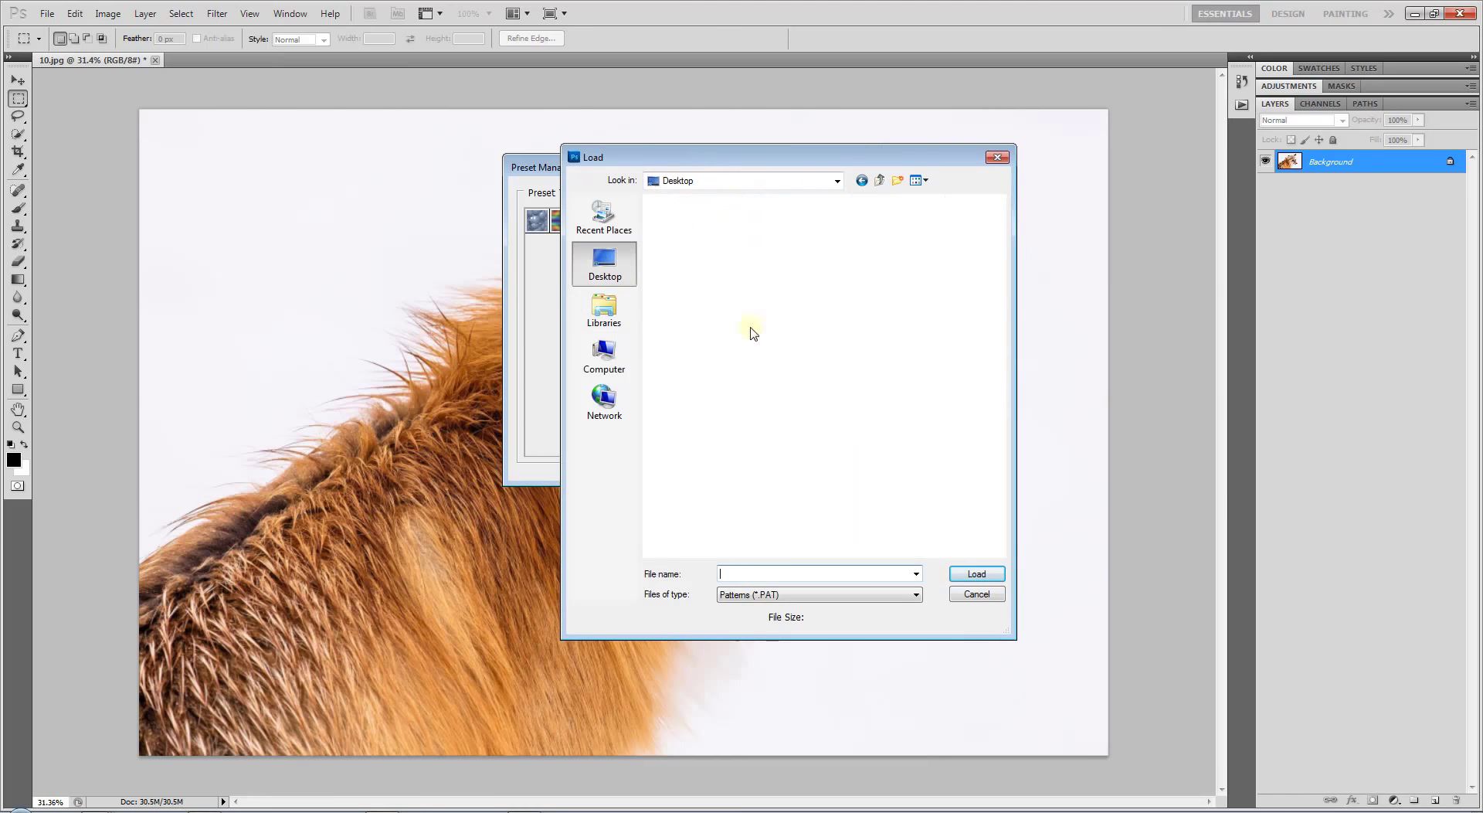
pyautogui.doubleClick(699, 371)
pyautogui.doubleClick(923, 248)
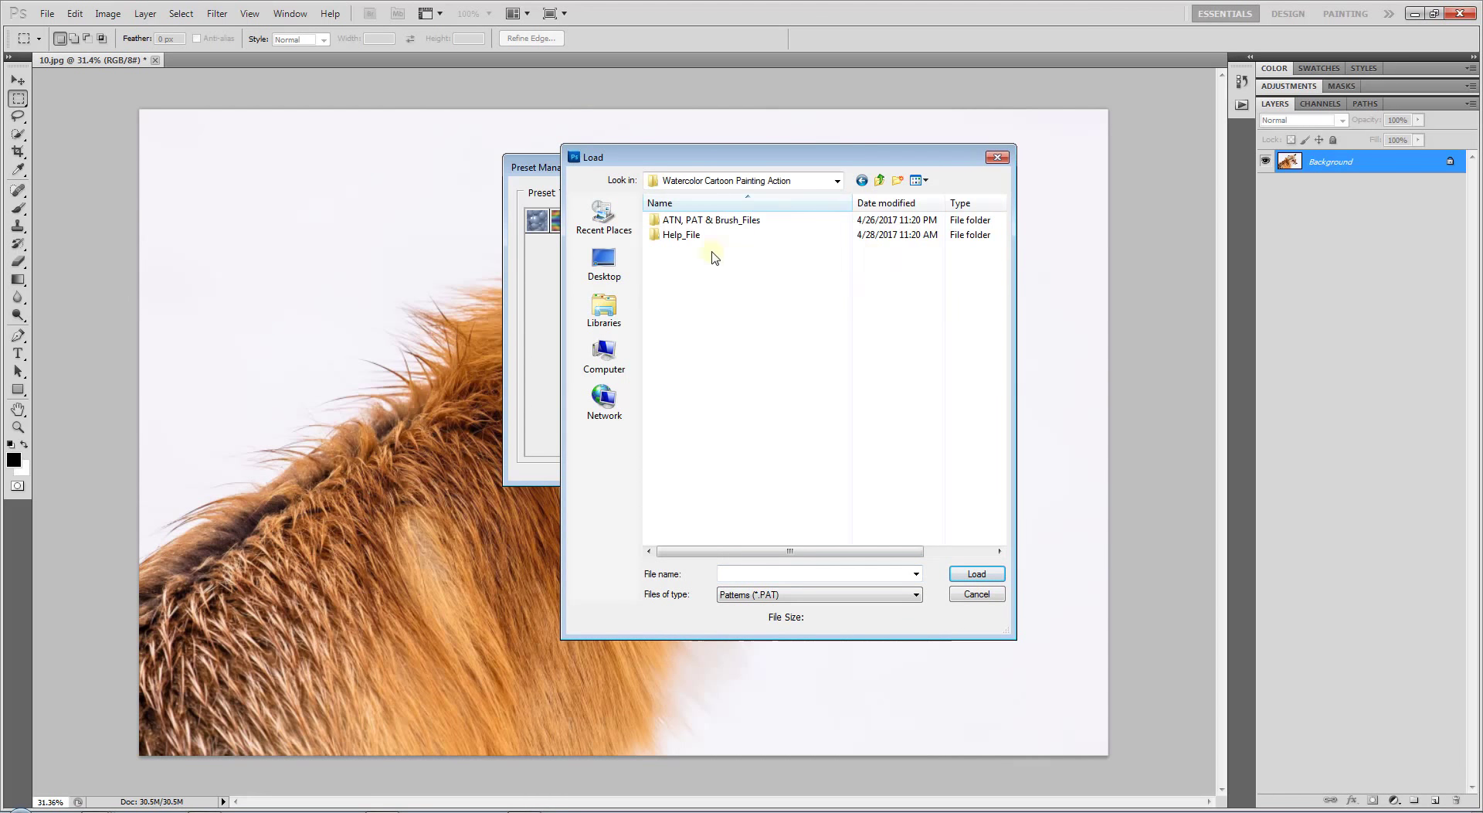
pyautogui.doubleClick(699, 221)
pyautogui.click(689, 226)
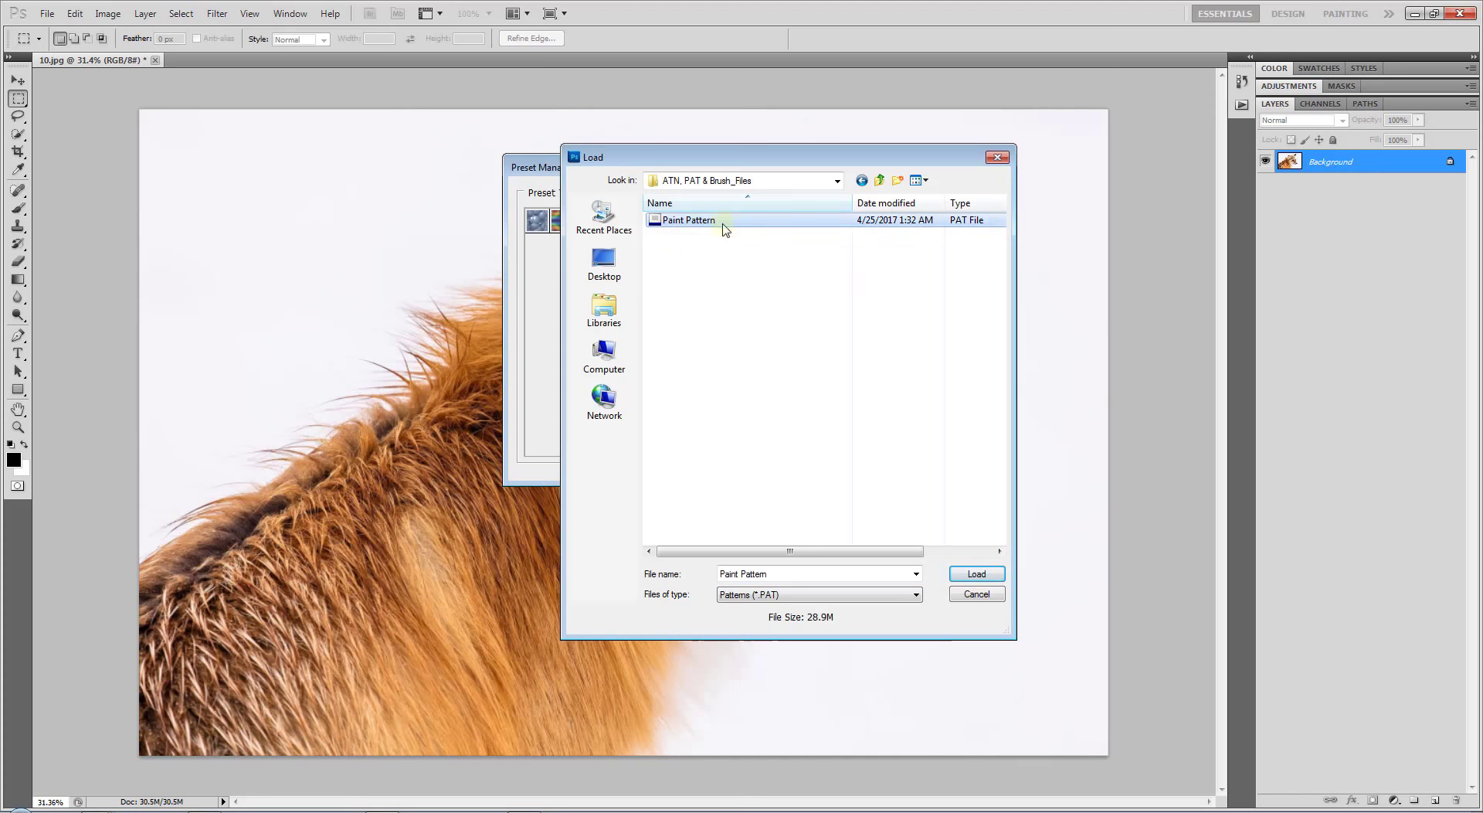
pyautogui.click(967, 578)
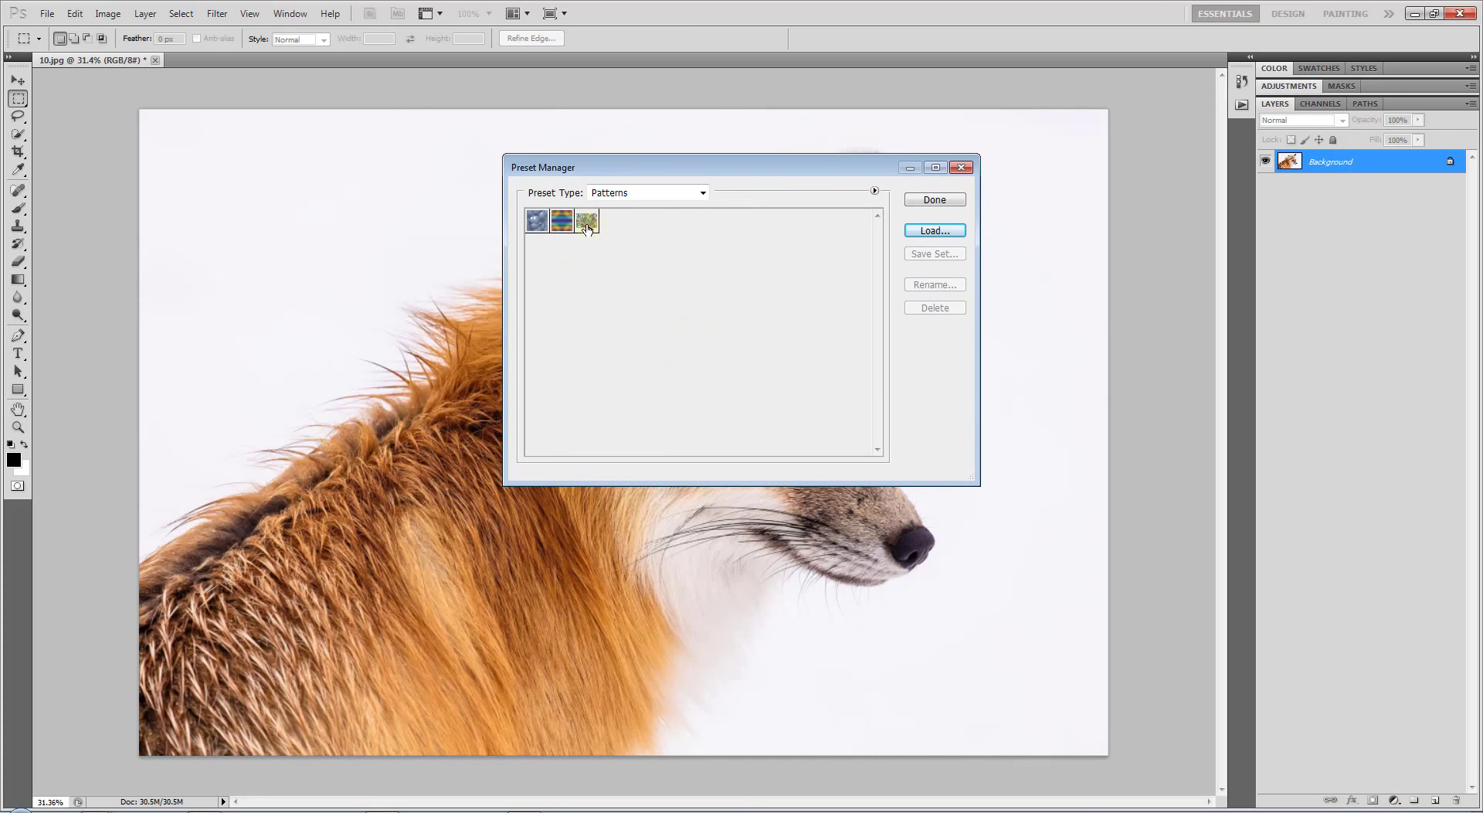
pyautogui.click(936, 202)
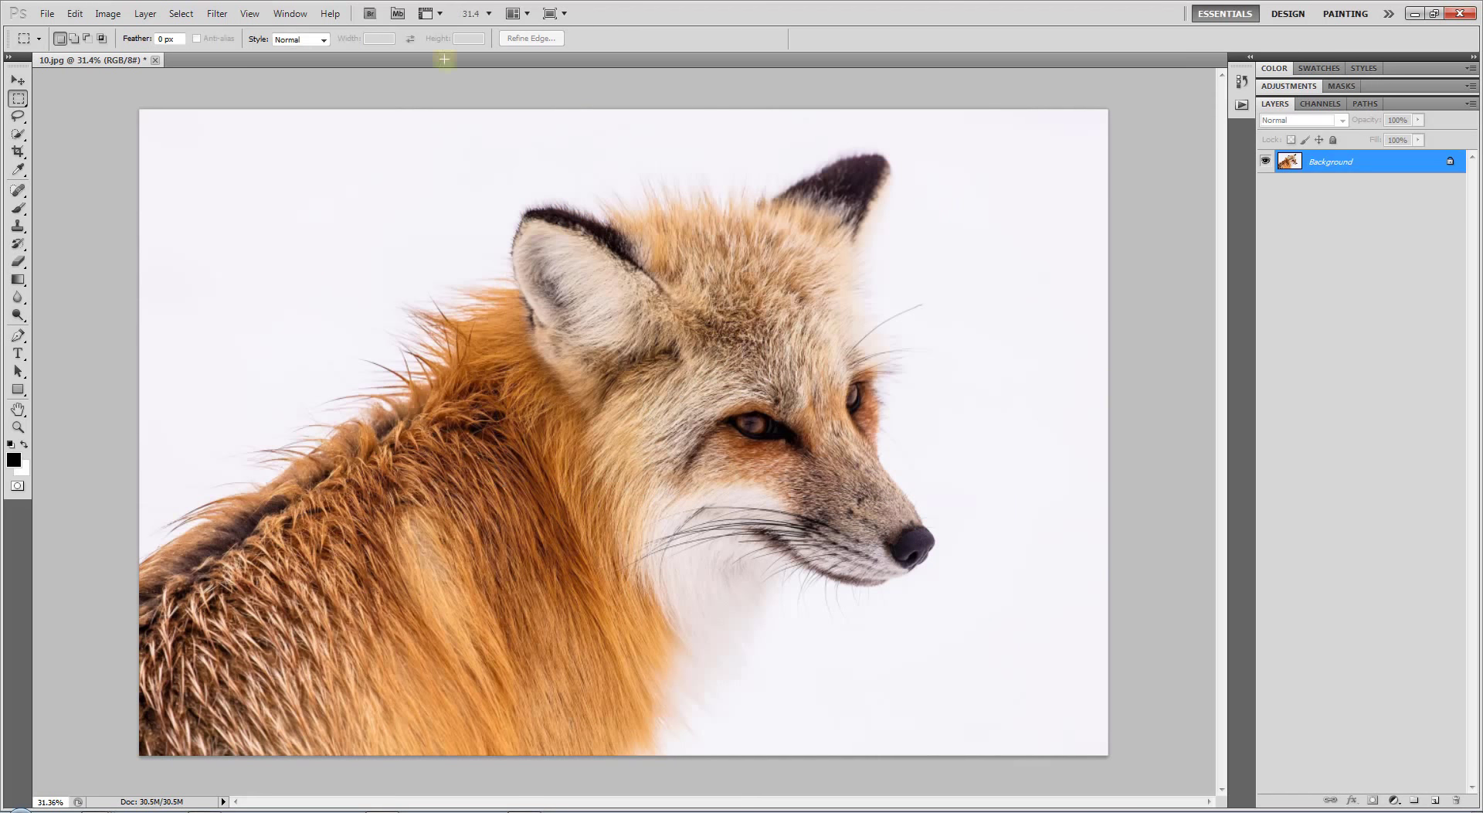
# Show the Actions panel and browse Load Actions to the ATN, PAT & Brush_Files folder.
pyautogui.click(290, 13)
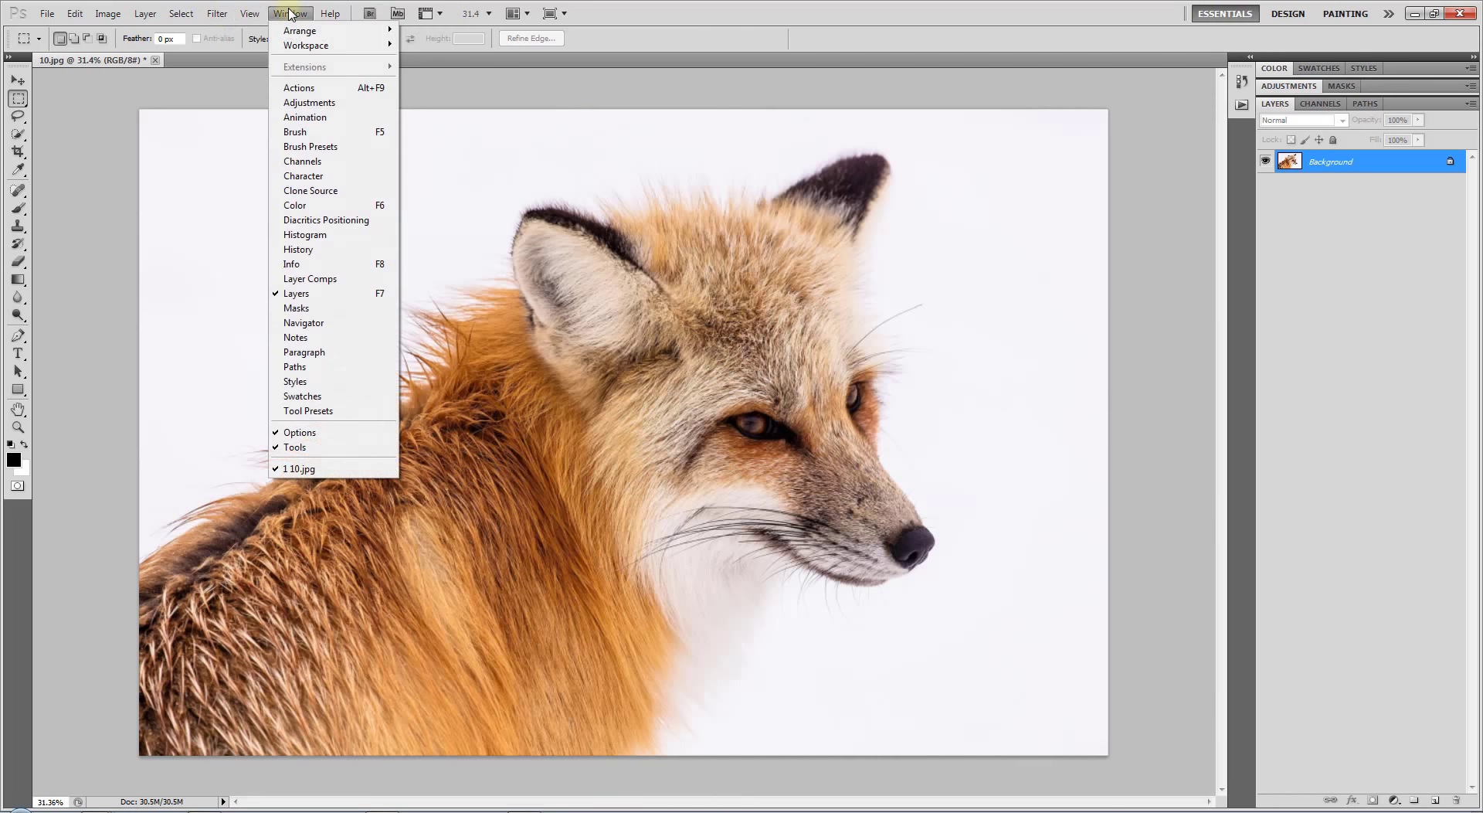
pyautogui.click(301, 90)
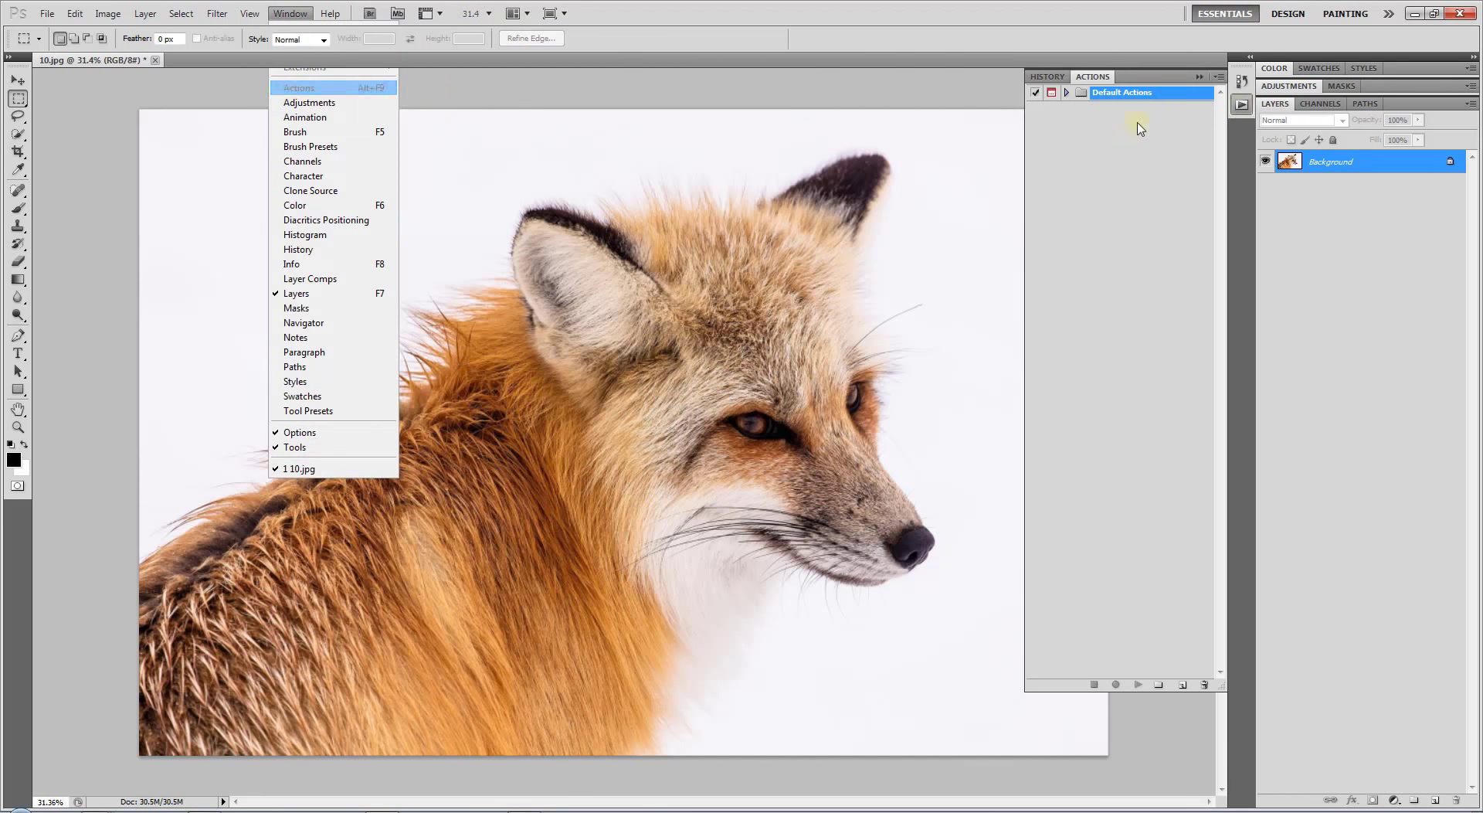
pyautogui.click(1219, 77)
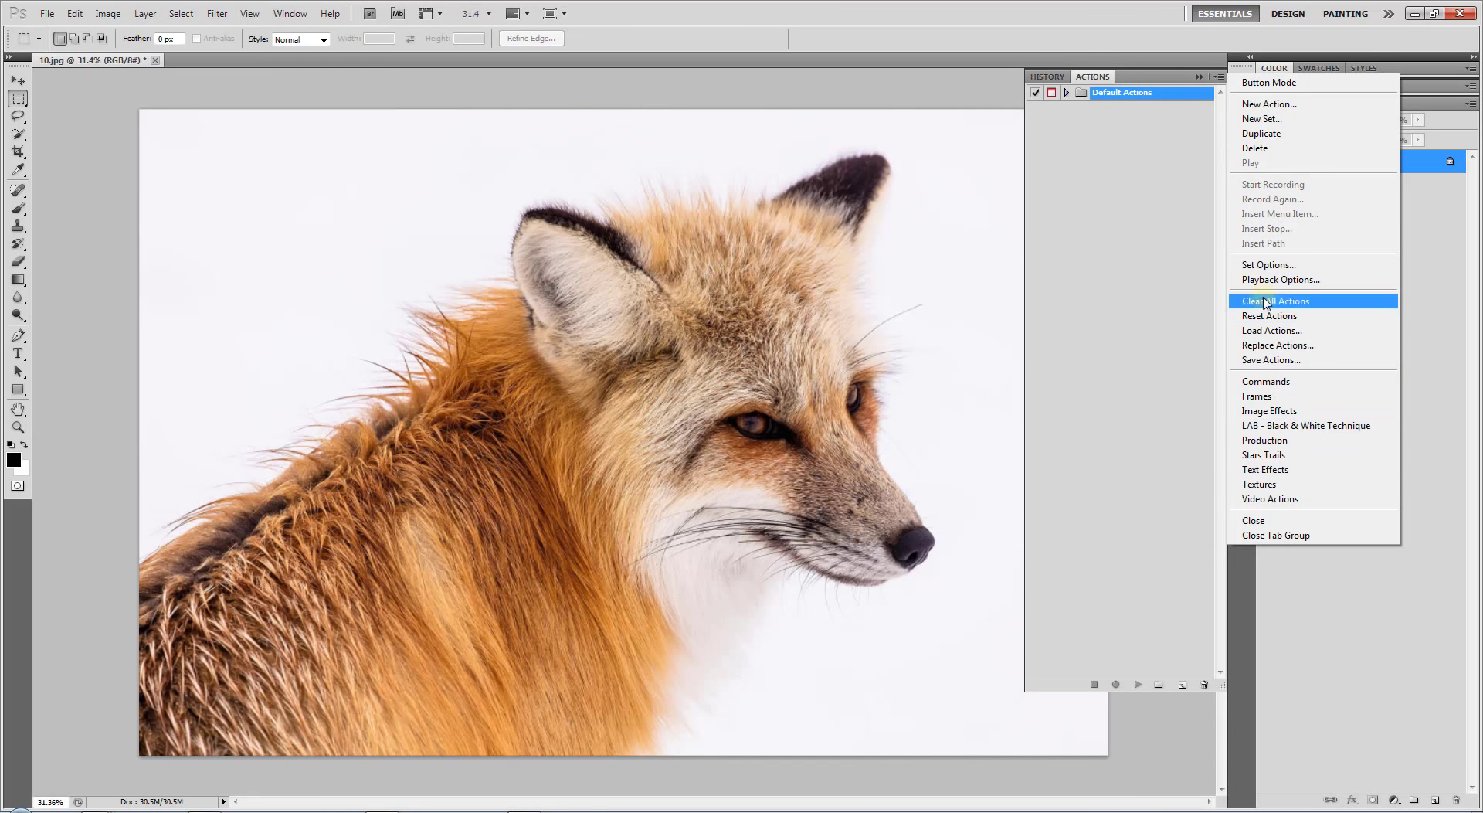
pyautogui.click(1269, 333)
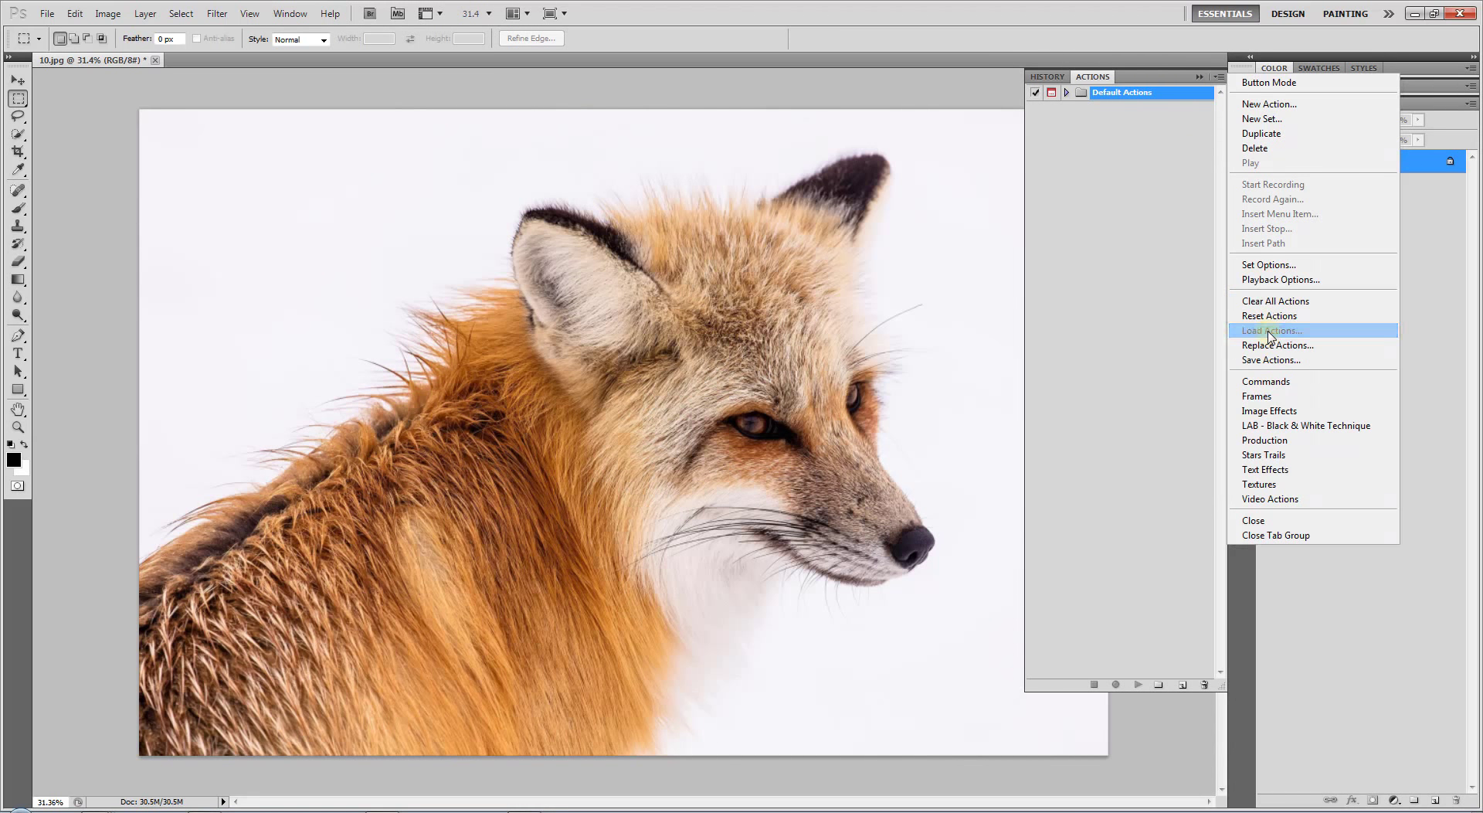
pyautogui.click(599, 266)
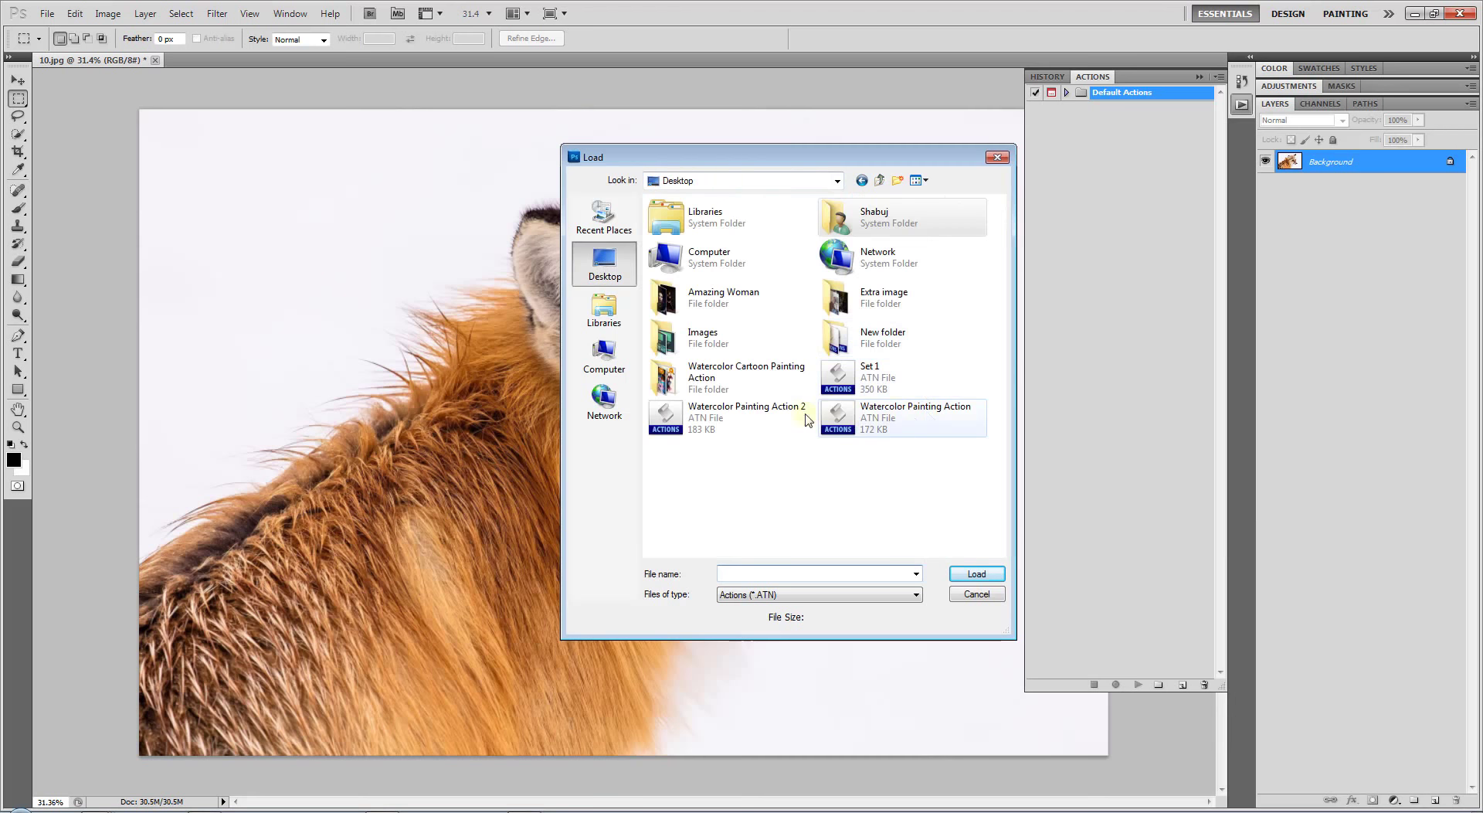
pyautogui.doubleClick(695, 418)
pyautogui.doubleClick(946, 272)
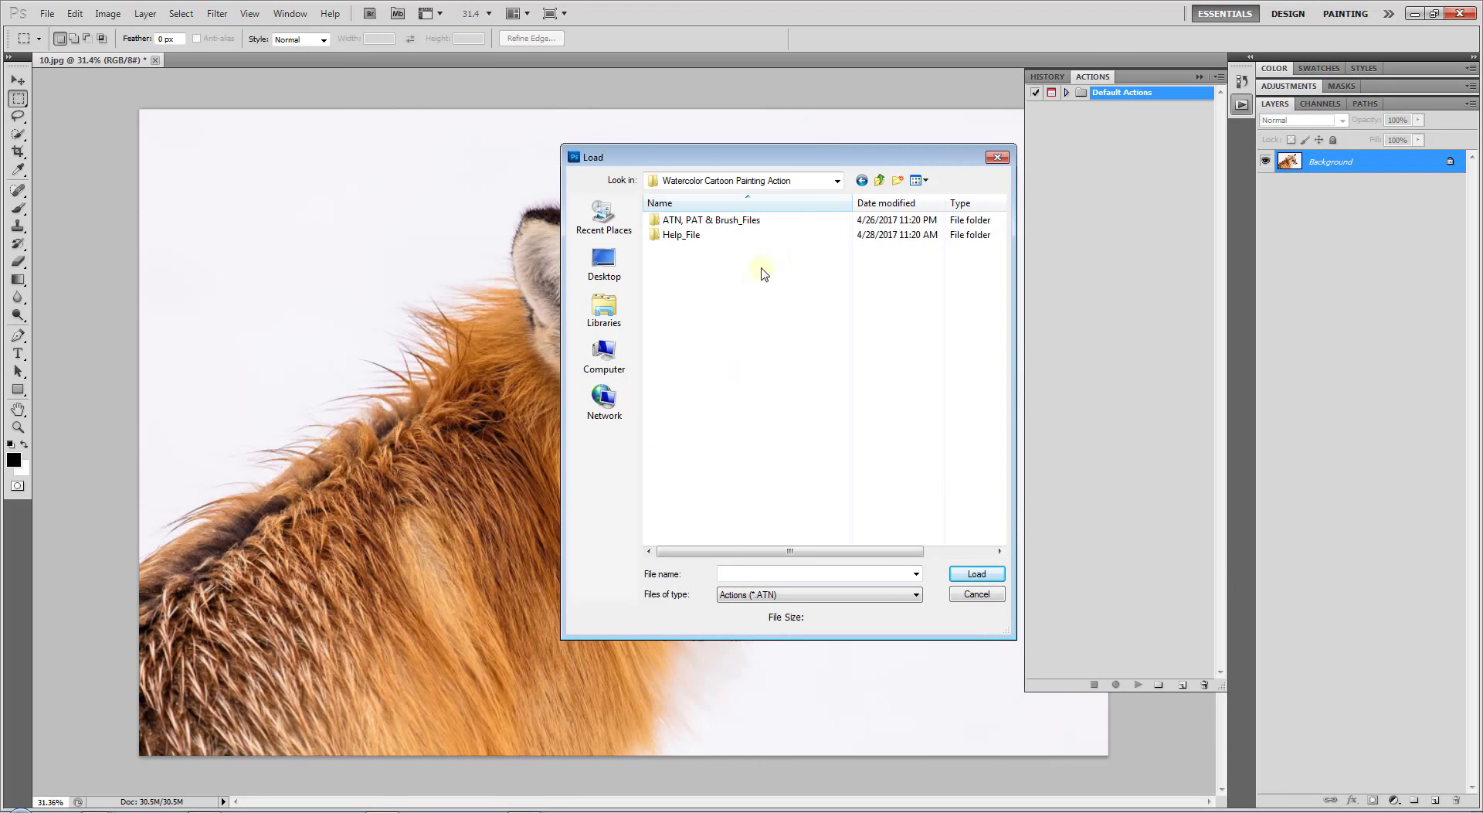
pyautogui.doubleClick(703, 222)
# Load Watercolor Cartoon Painting (CS3,4,5 & 6 versions).atn and select its Play Action.
pyautogui.click(776, 221)
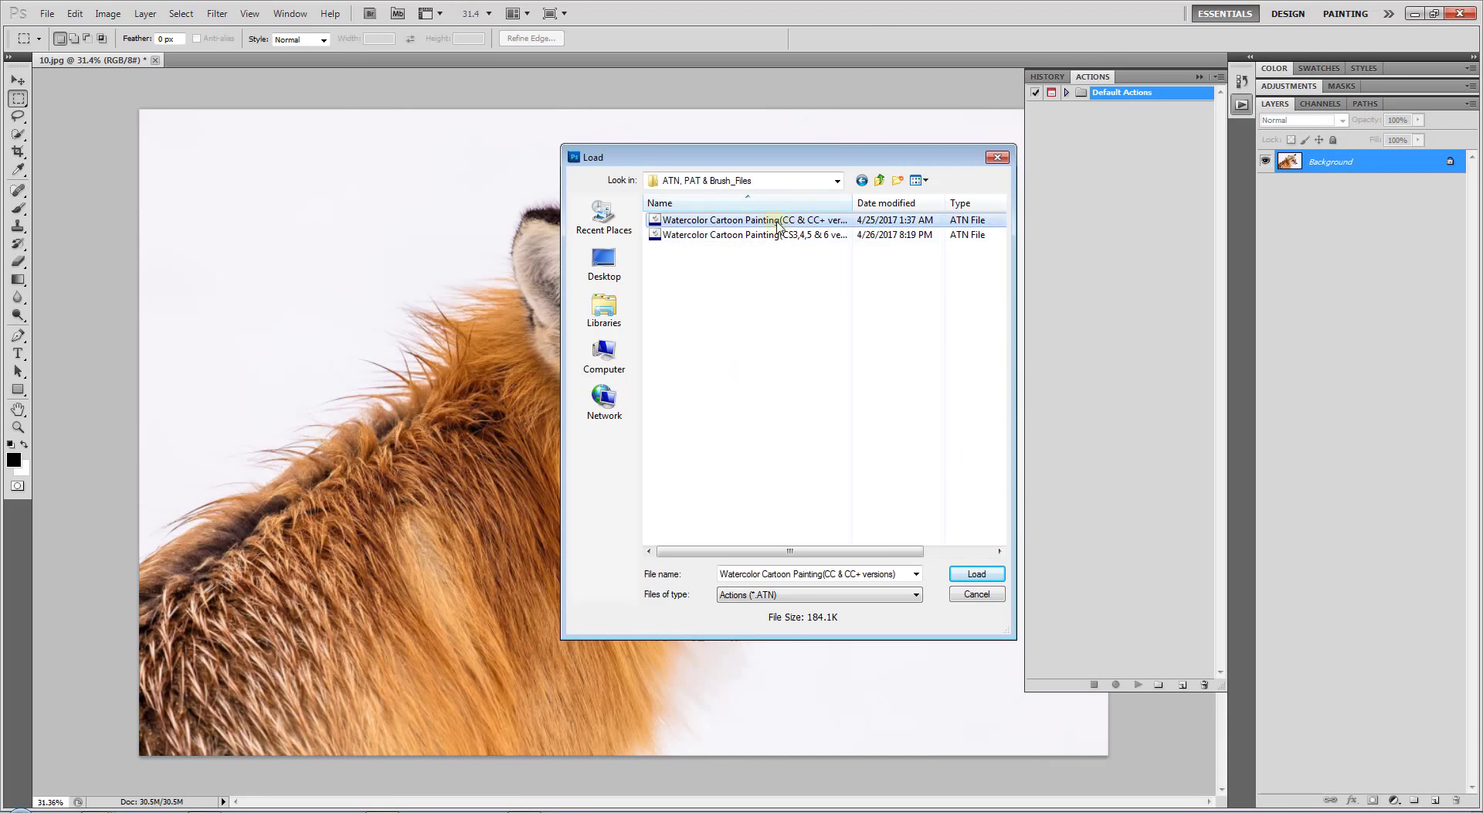
pyautogui.click(791, 236)
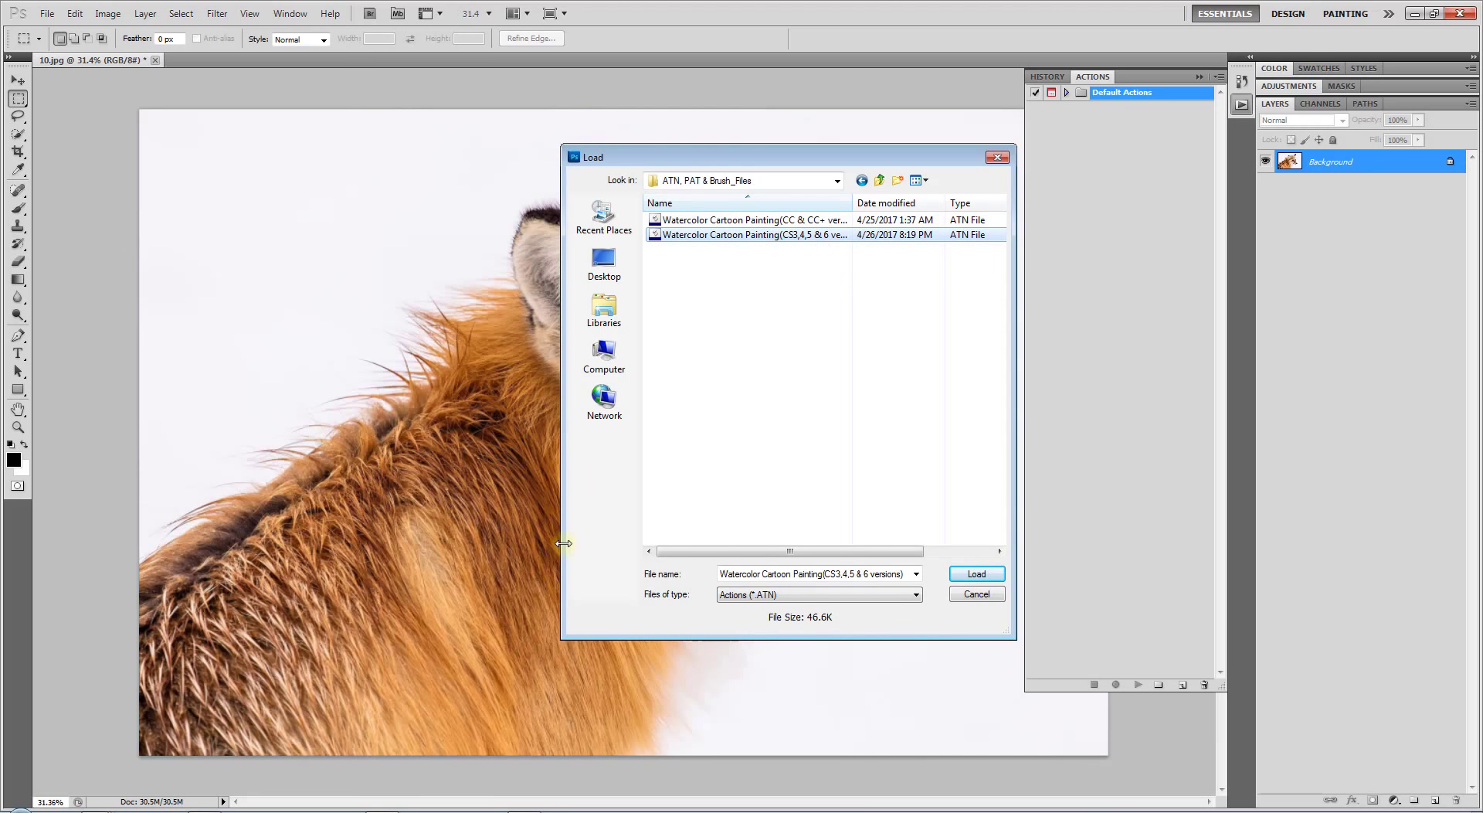
pyautogui.moveTo(564, 543); pyautogui.dragTo(431, 546)
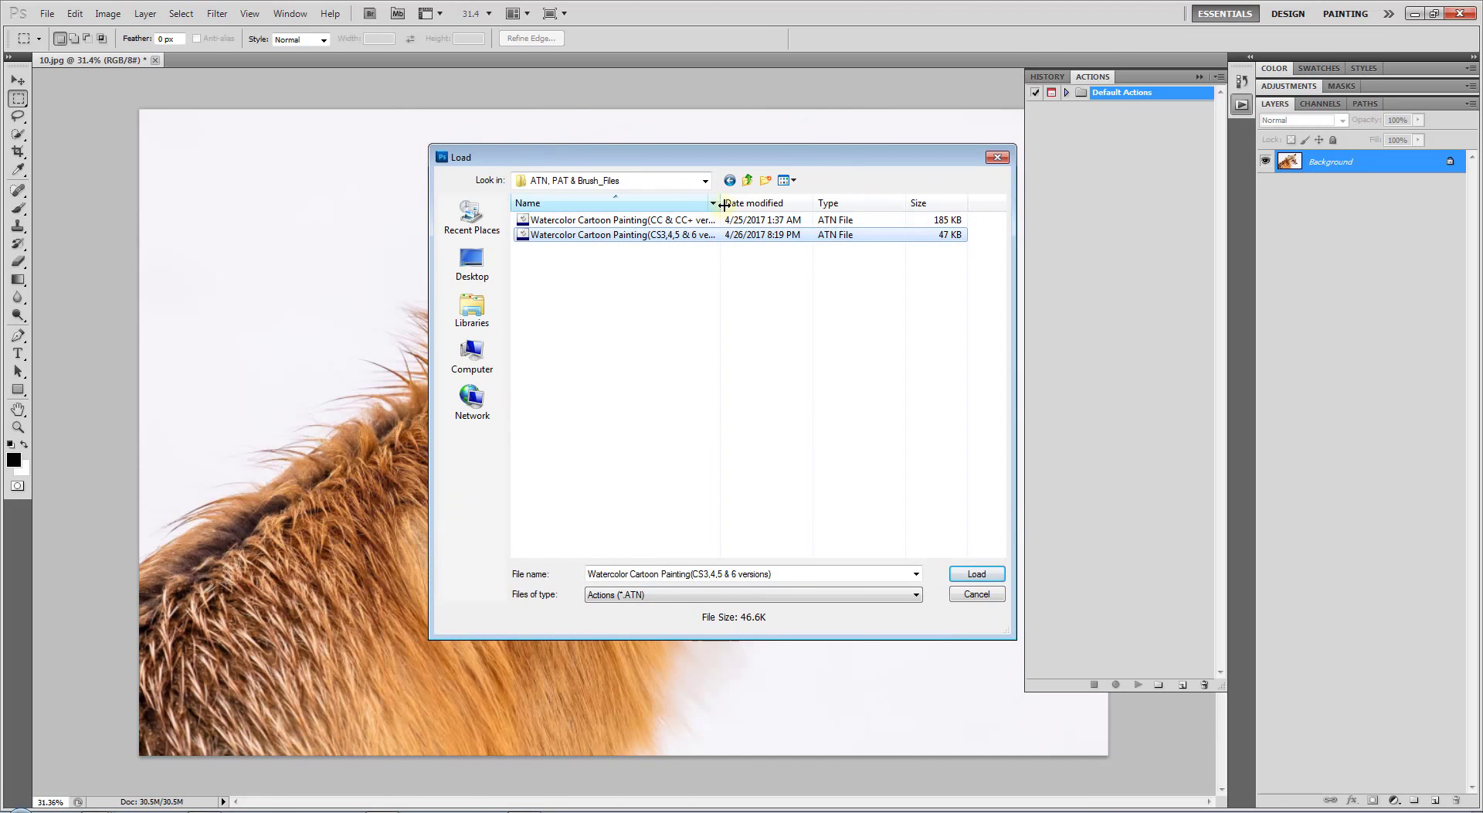
pyautogui.moveTo(720, 202); pyautogui.dragTo(774, 202)
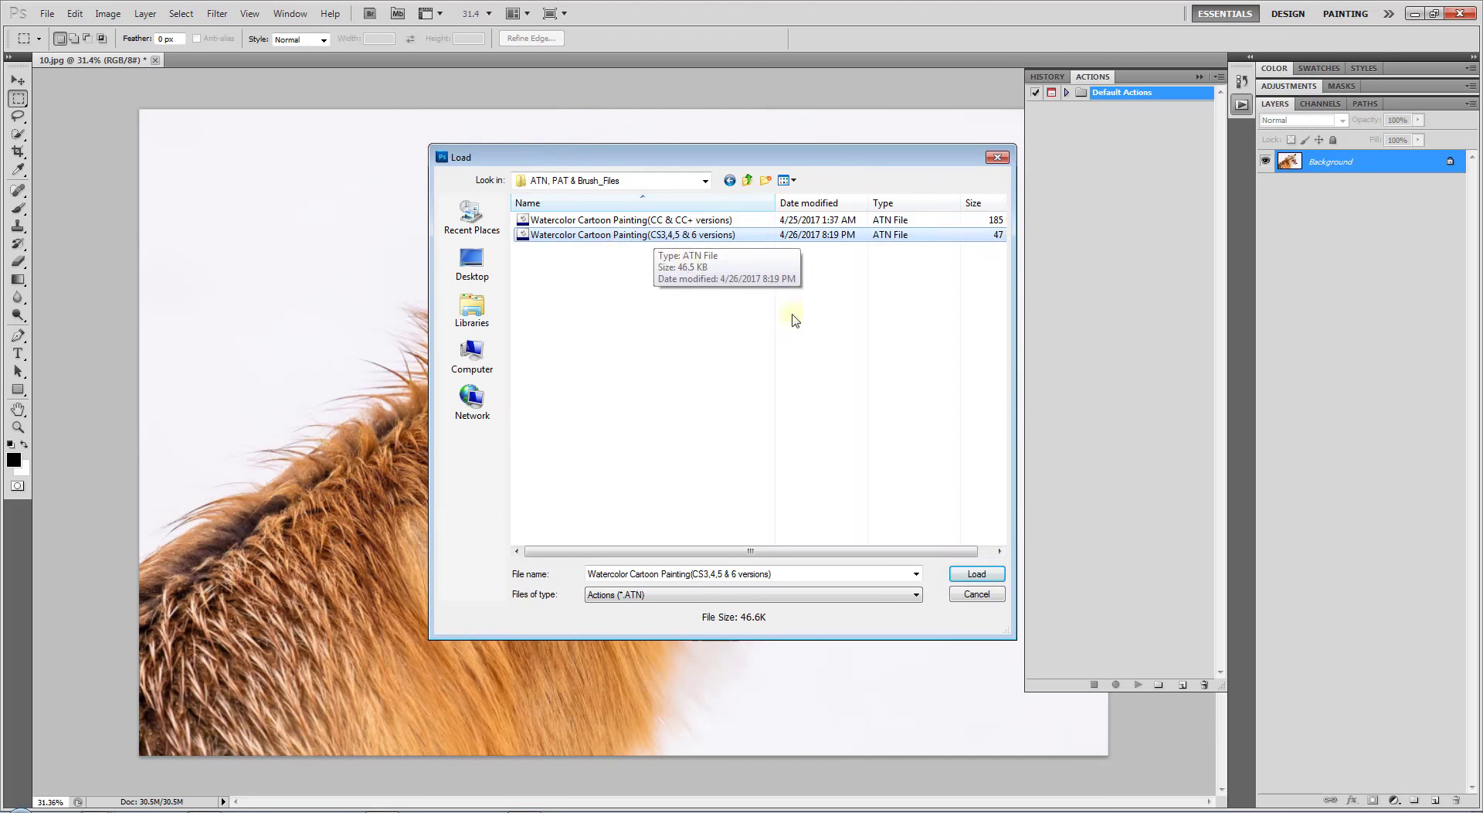
pyautogui.click(977, 574)
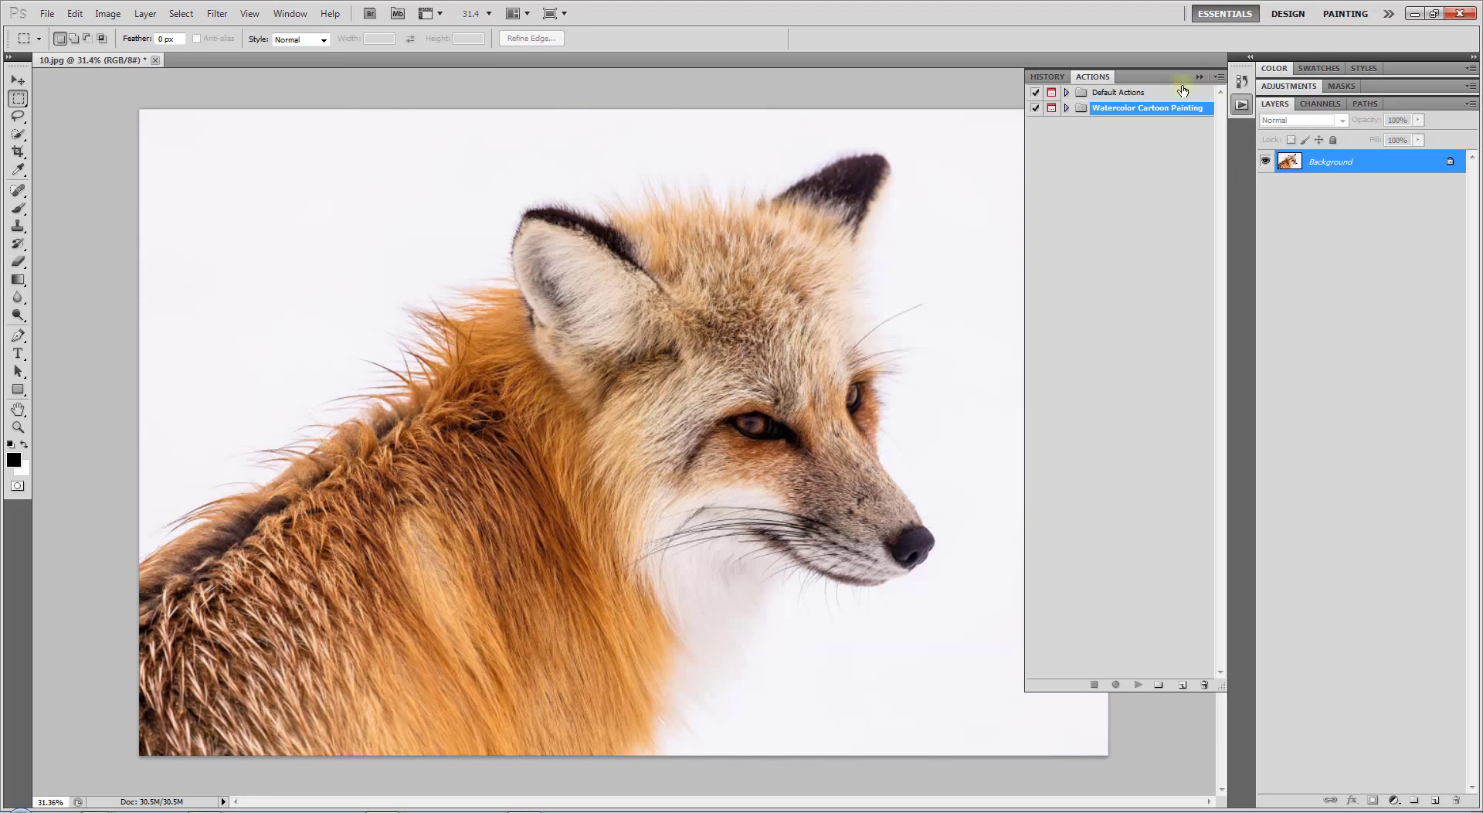
pyautogui.click(1066, 108)
pyautogui.click(1116, 132)
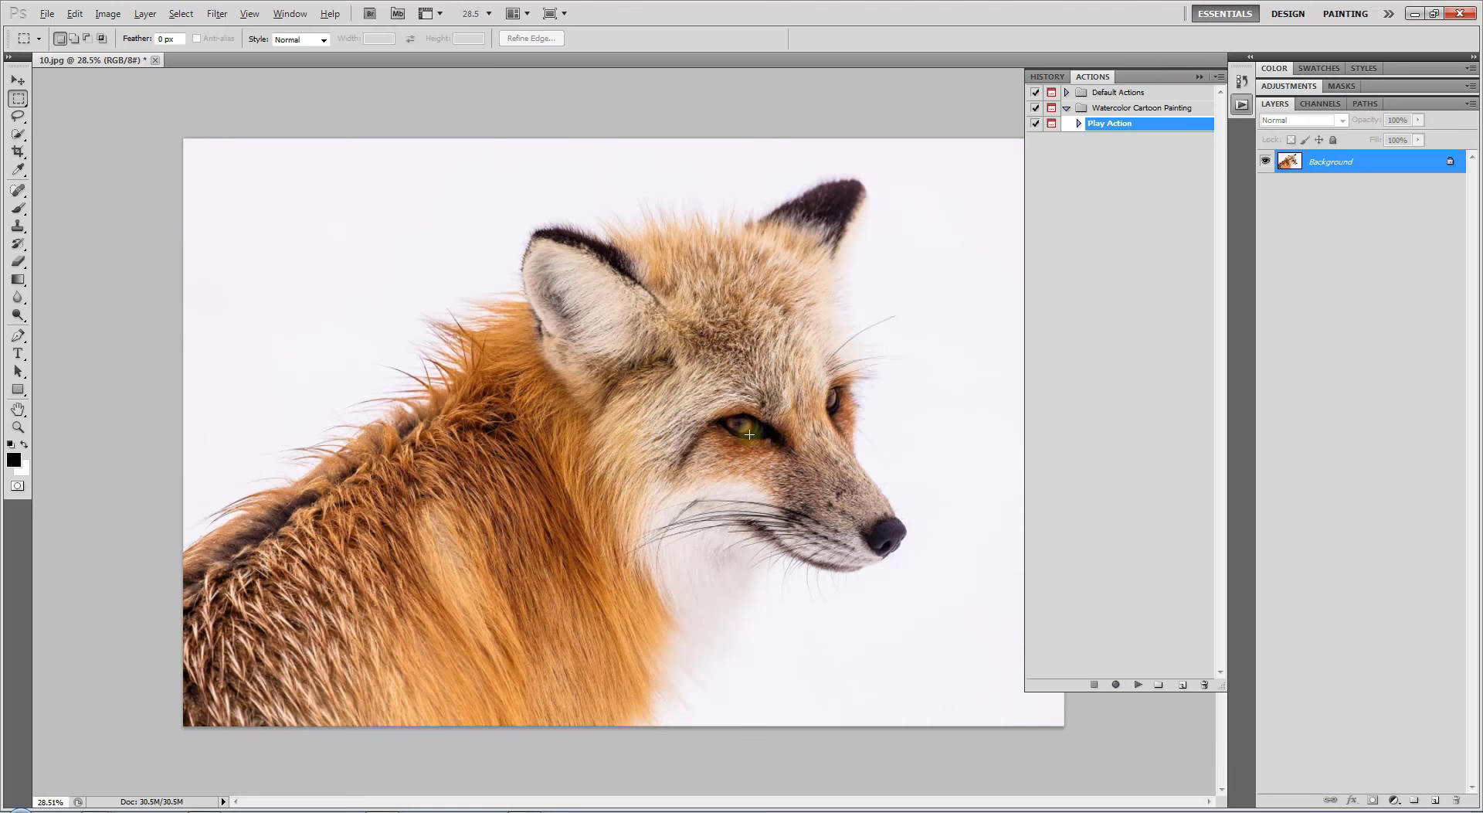
pyautogui.press('alt')
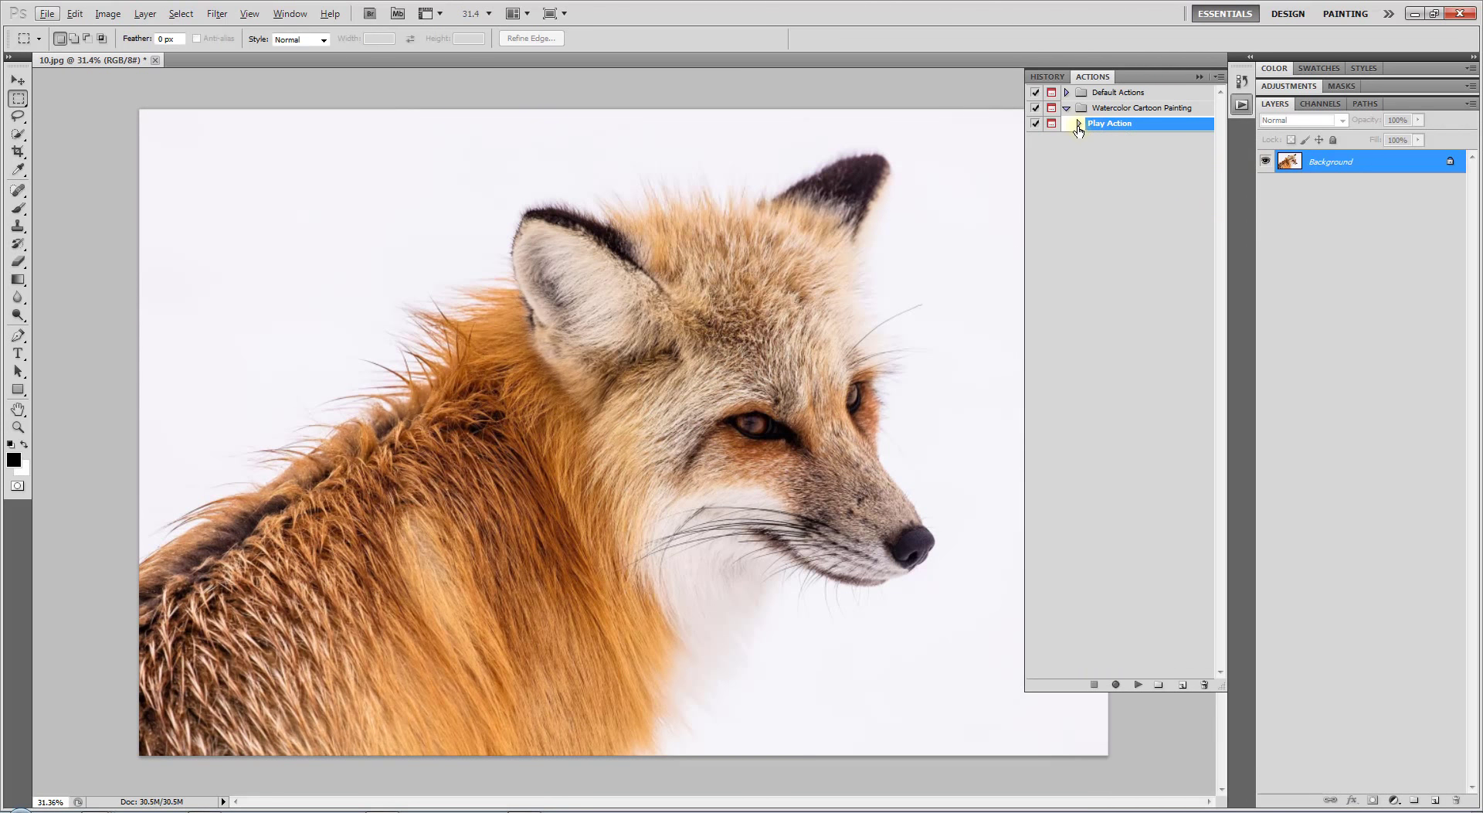
# Run the Play Action, stop at the Work done message, and collapse the Actions panel and effects list.
pyautogui.click(1078, 124)
pyautogui.click(1138, 684)
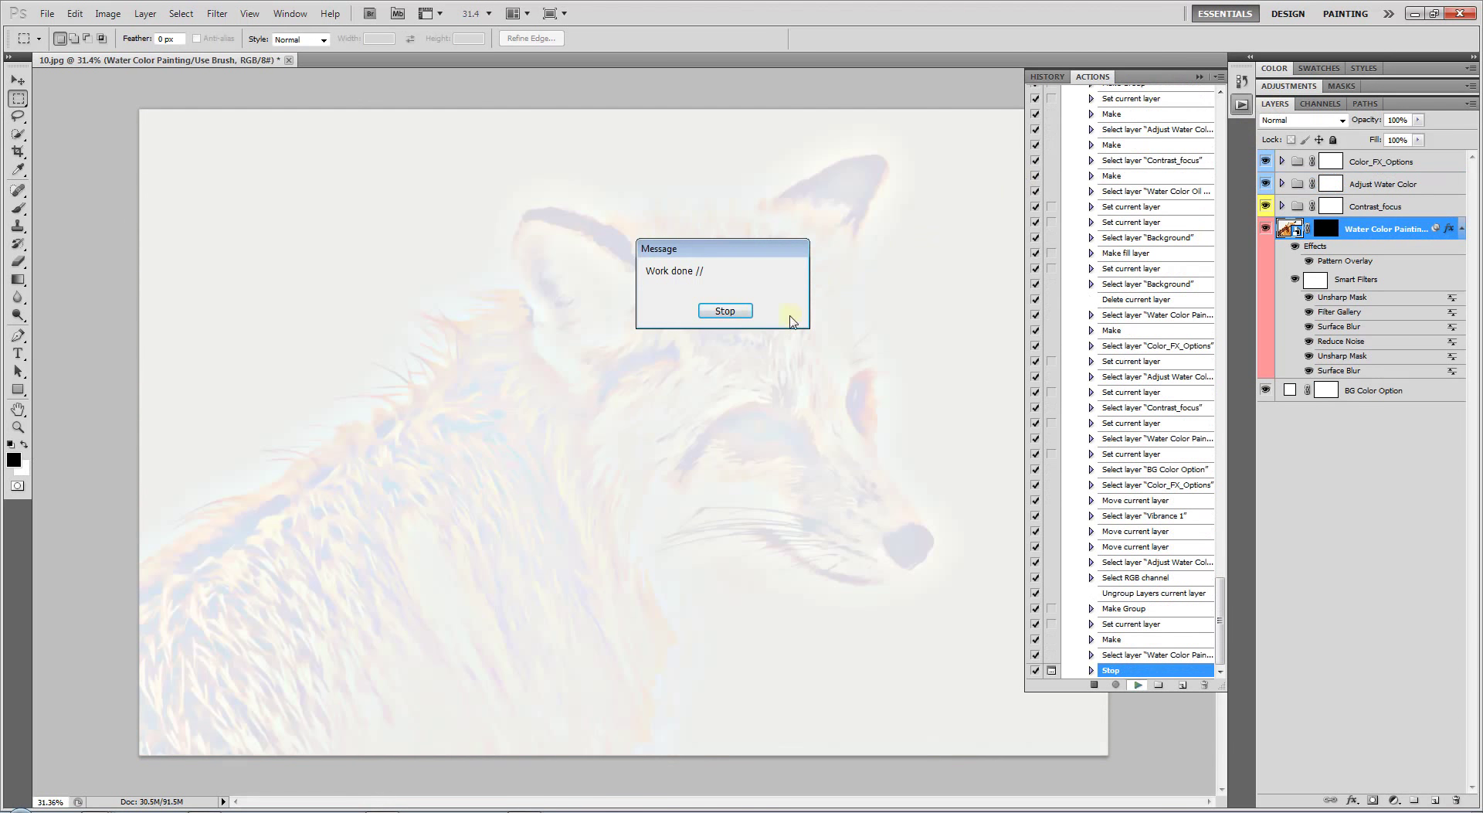
pyautogui.click(740, 312)
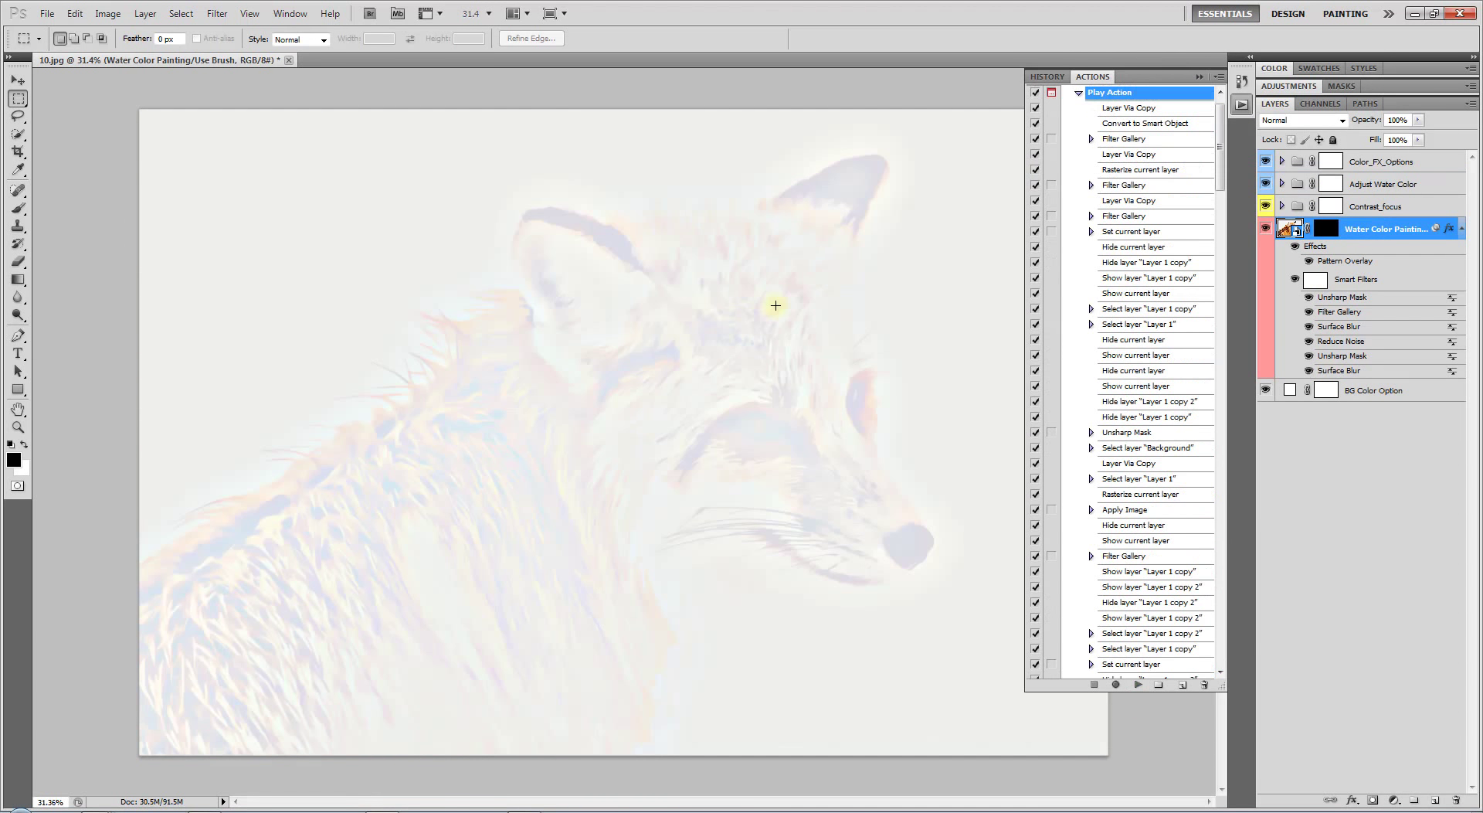
pyautogui.click(1079, 94)
pyautogui.click(1200, 78)
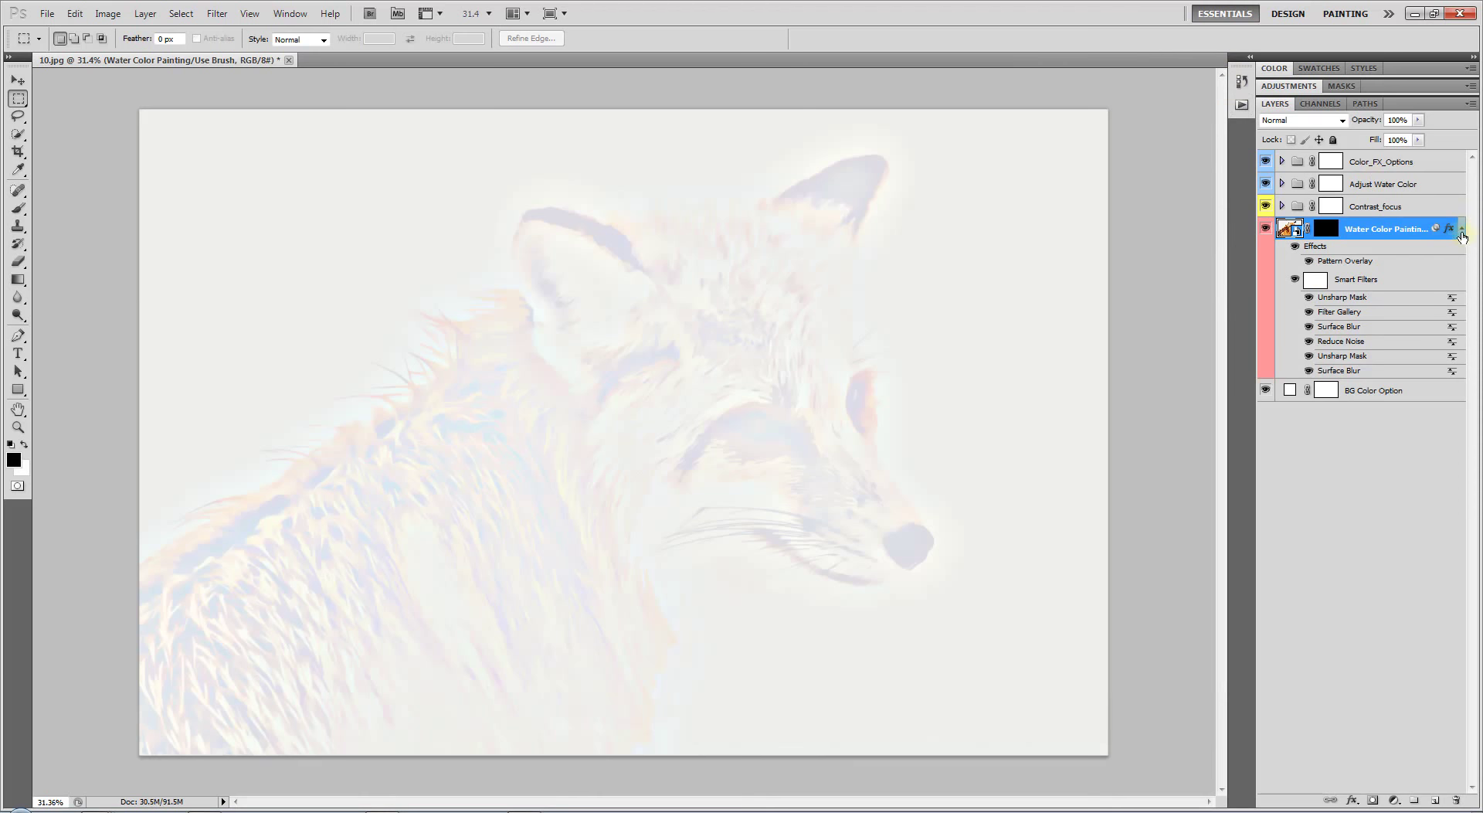
pyautogui.click(1462, 229)
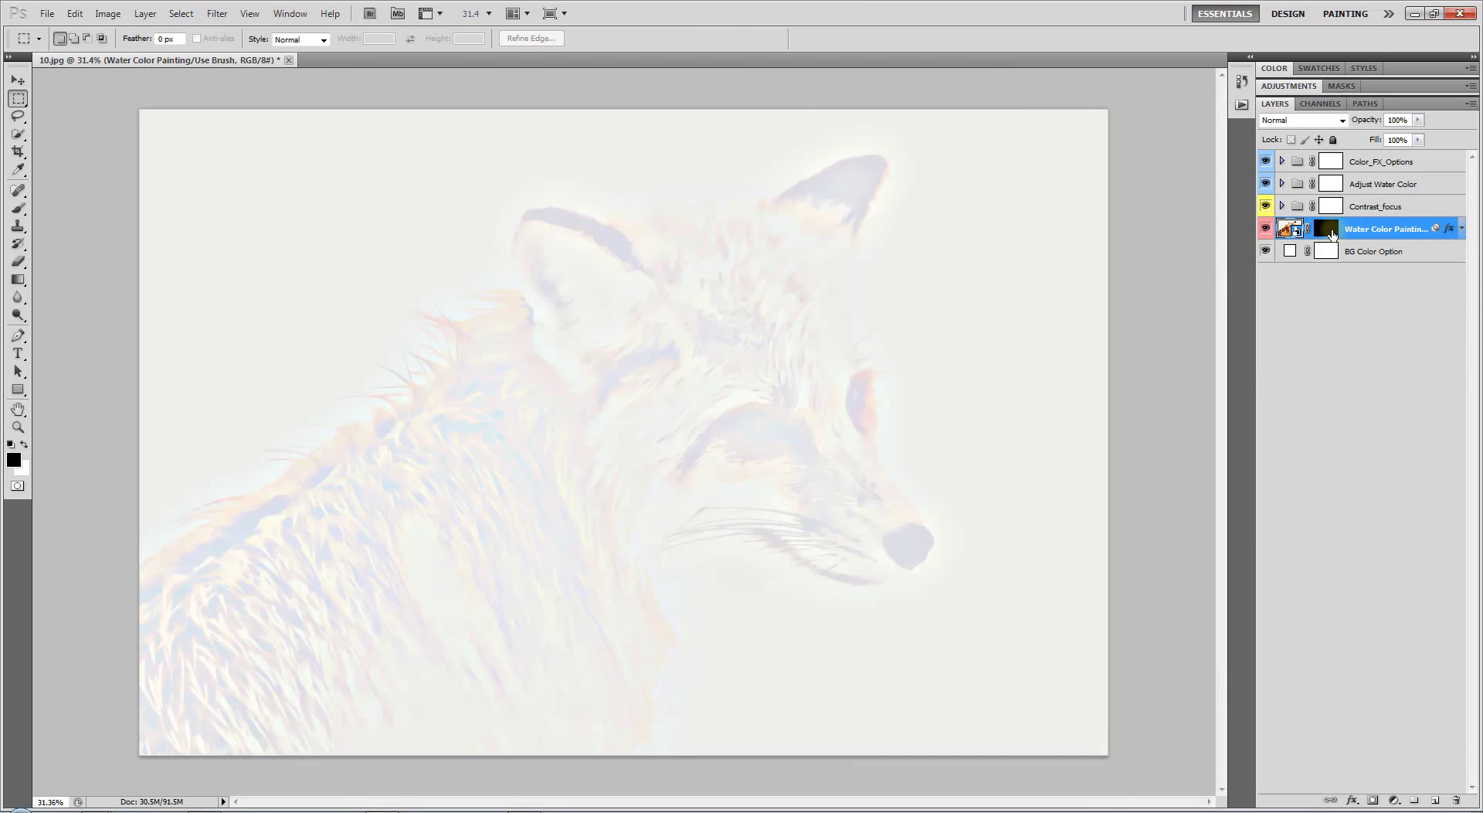
# Pick a large splatter brush and target the Water Color Painting layer mask.
pyautogui.click(19, 207)
pyautogui.rightClick(427, 213)
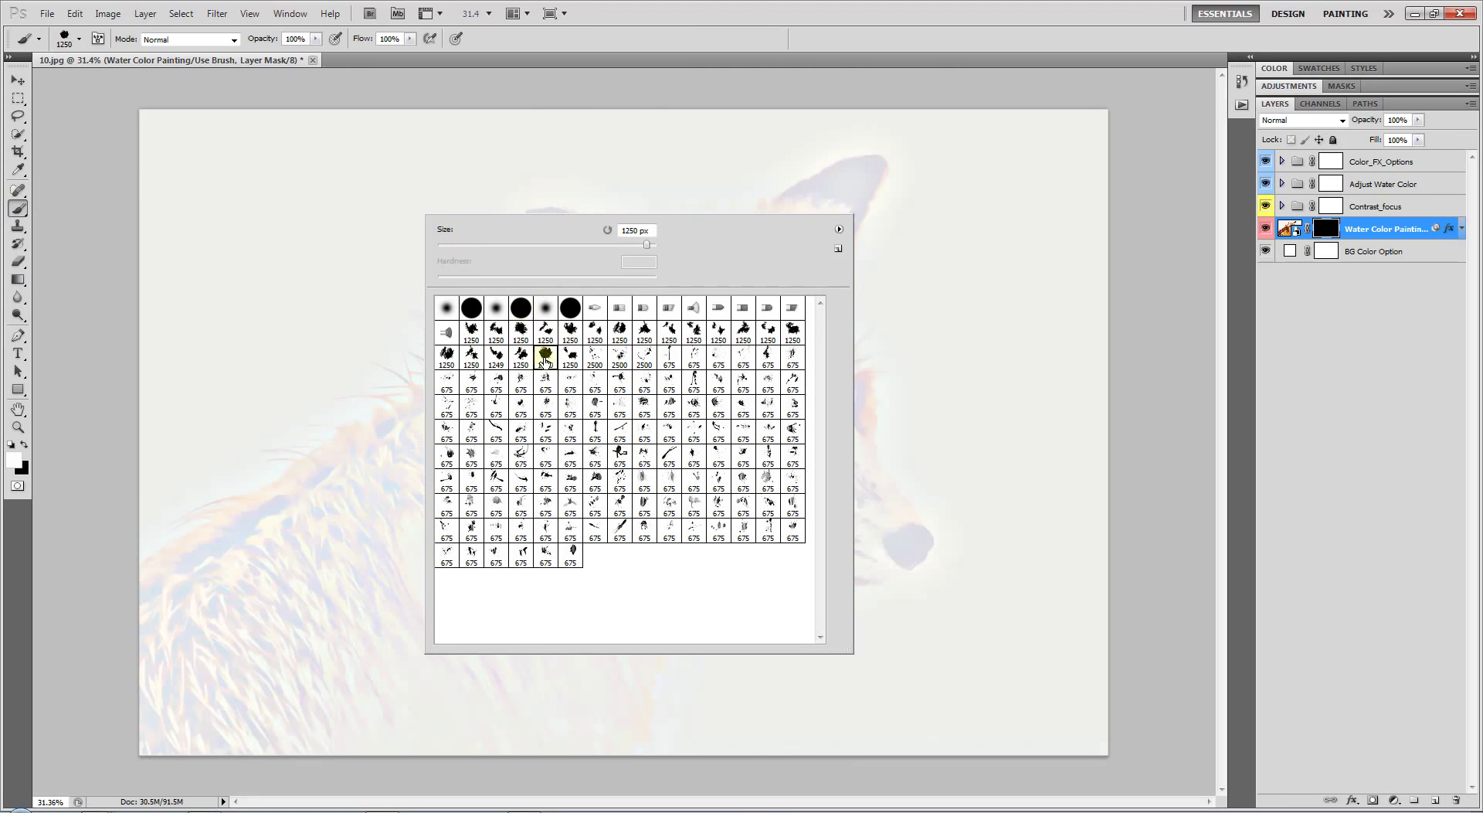
pyautogui.click(545, 360)
pyautogui.click(1324, 230)
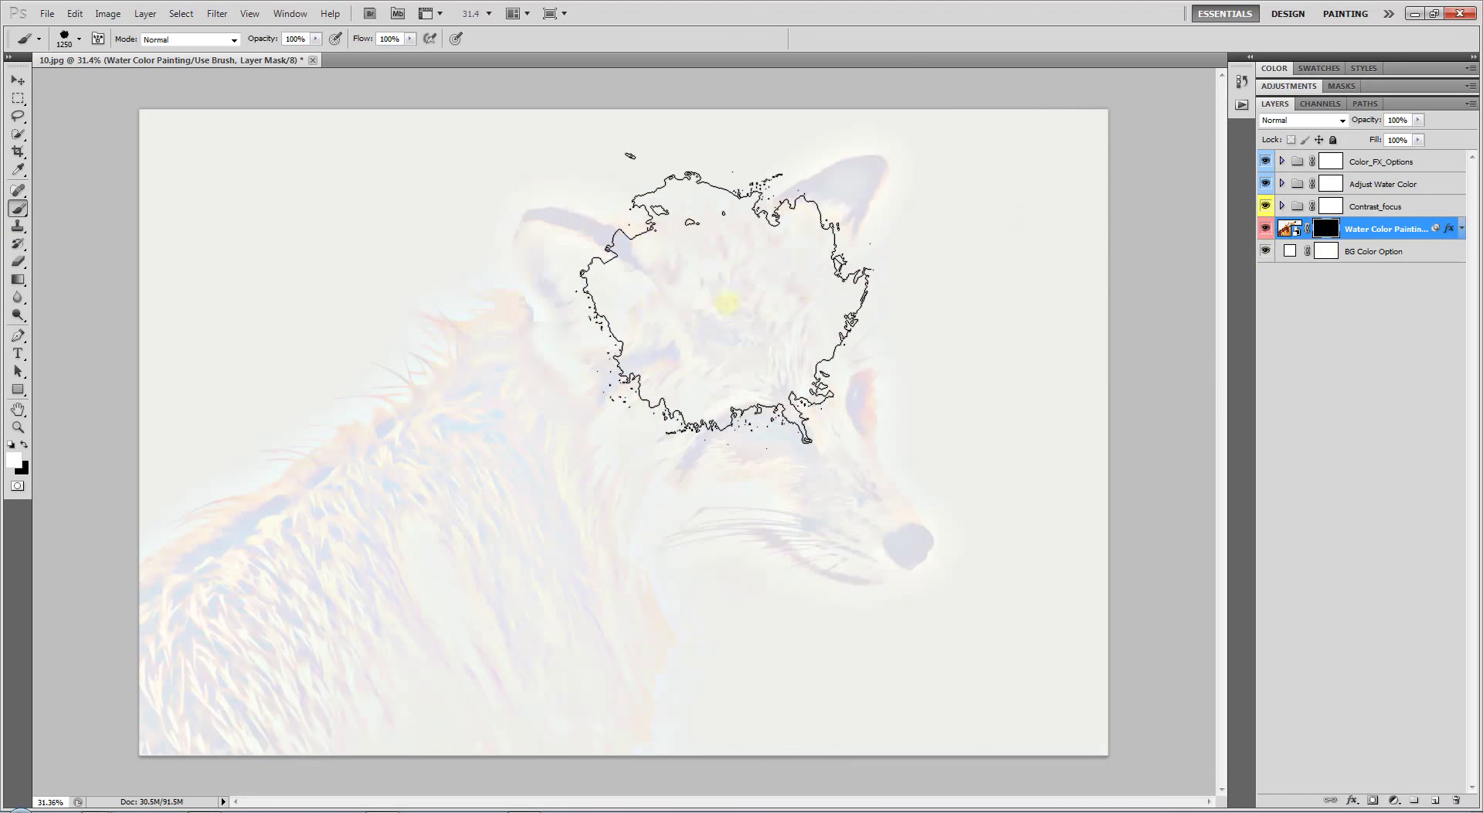
pyautogui.click(16, 463)
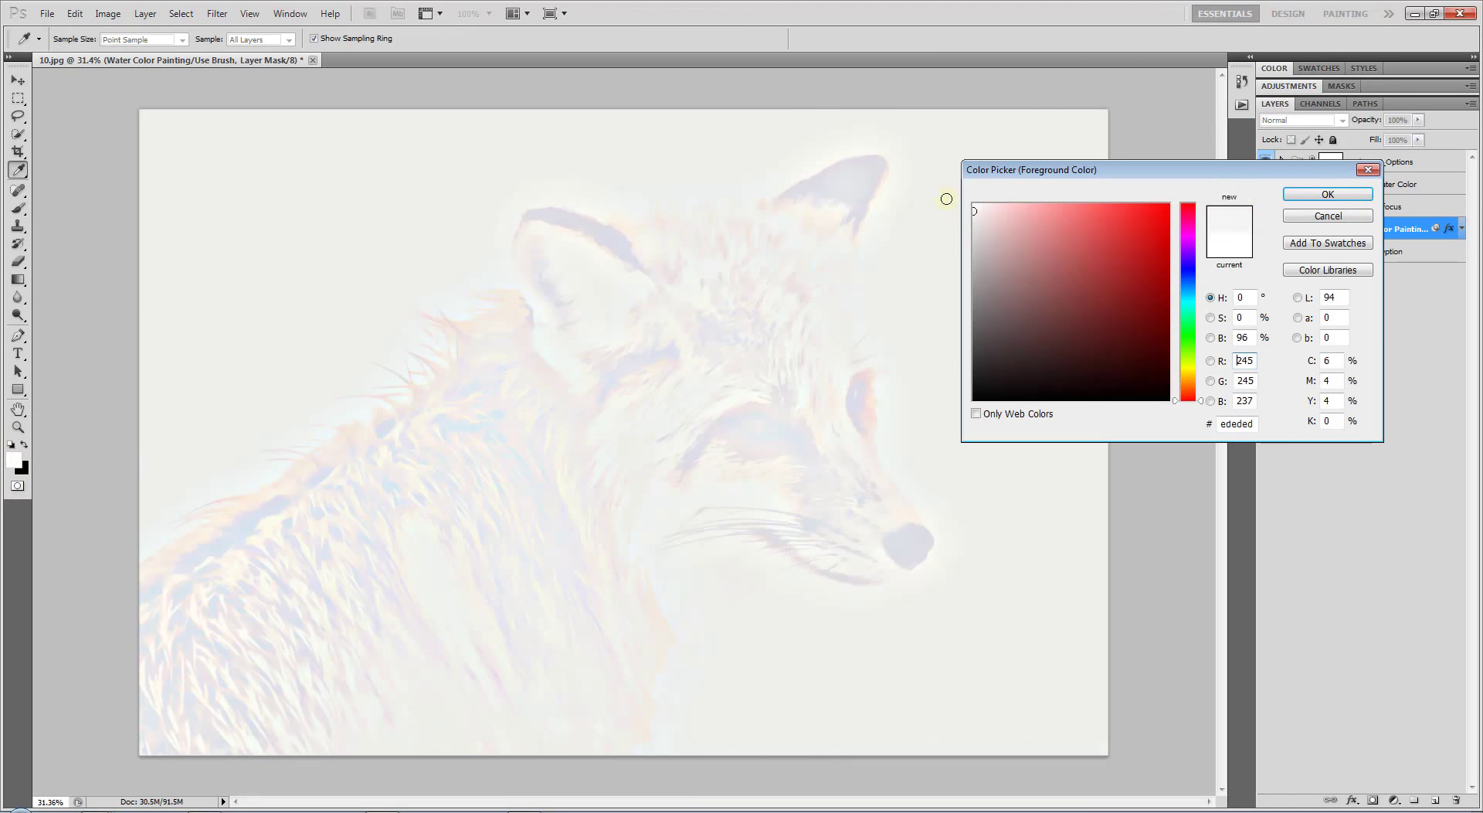
pyautogui.click(1332, 216)
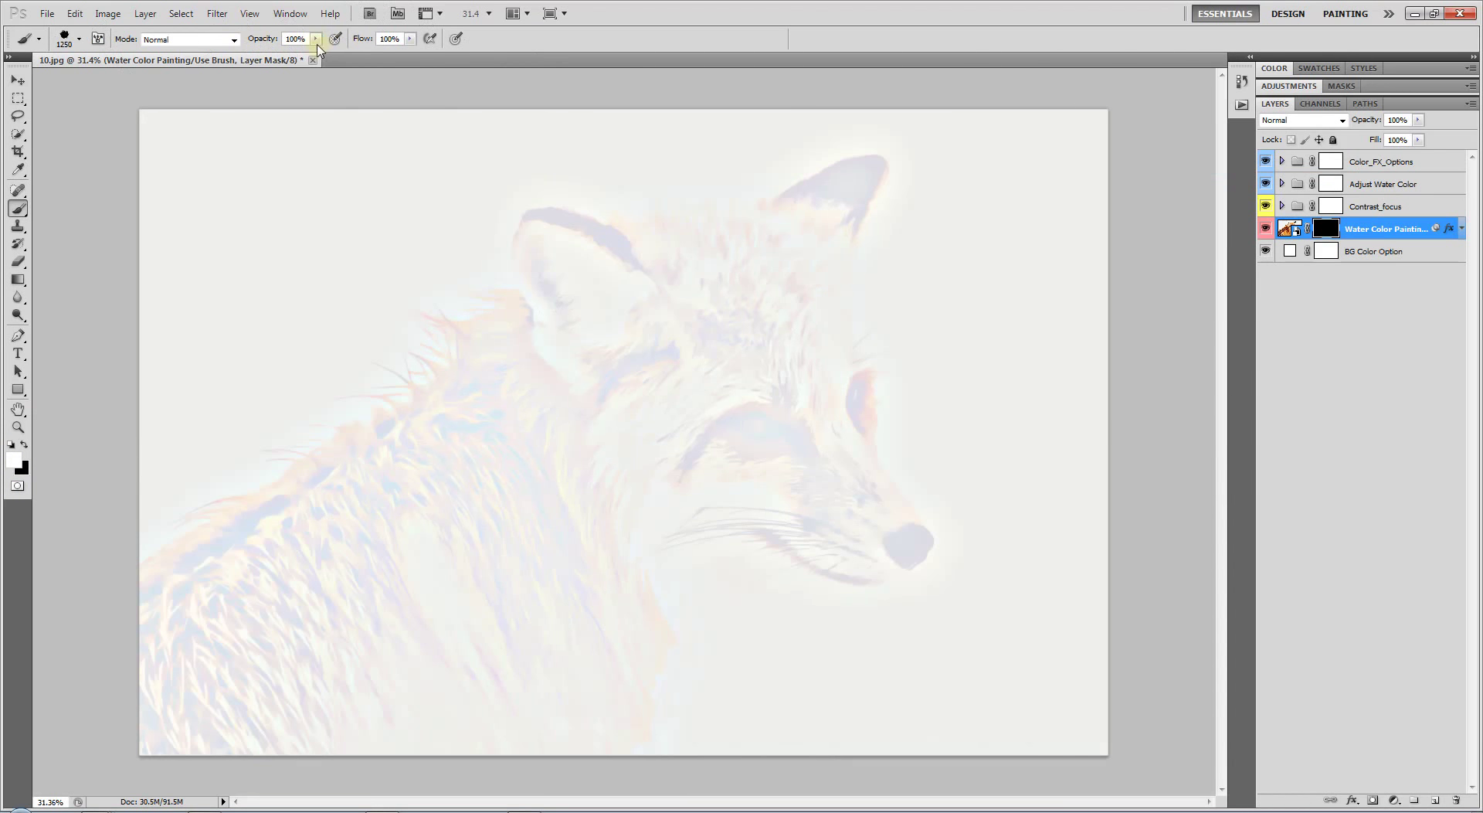
# Paint watercolour over the fox's head, ear and neck at 42% opacity, then choose a 675 px splatter brush.
pyautogui.moveTo(734, 340); pyautogui.dragTo(888, 525)
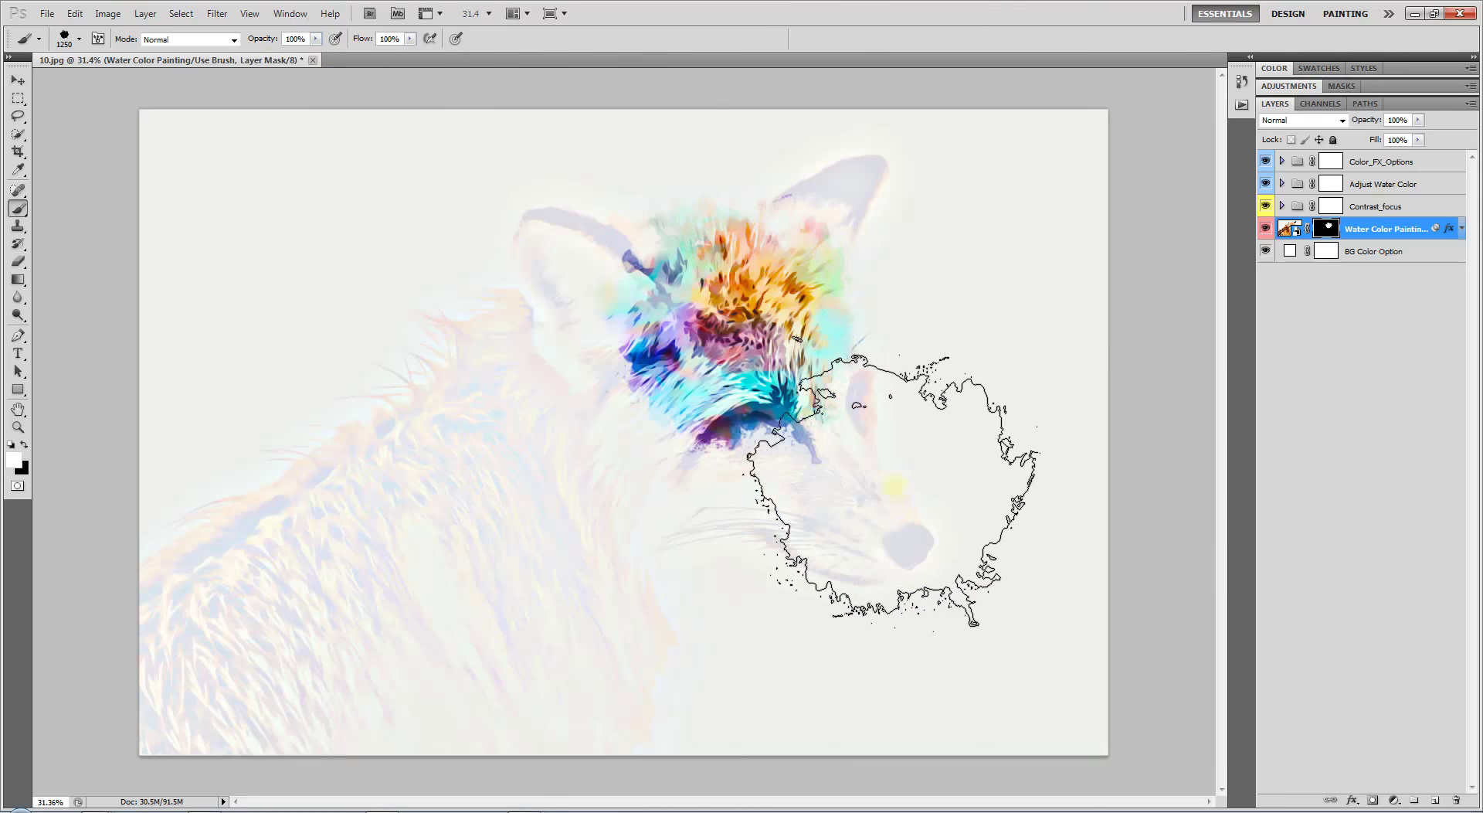
pyautogui.moveTo(615, 417)
pyautogui.mouseDown()
pyautogui.moveTo(794, 581)
pyautogui.moveTo(696, 232)
pyautogui.moveTo(595, 563)
pyautogui.moveTo(788, 576)
pyautogui.moveTo(530, 587)
pyautogui.mouseUp()
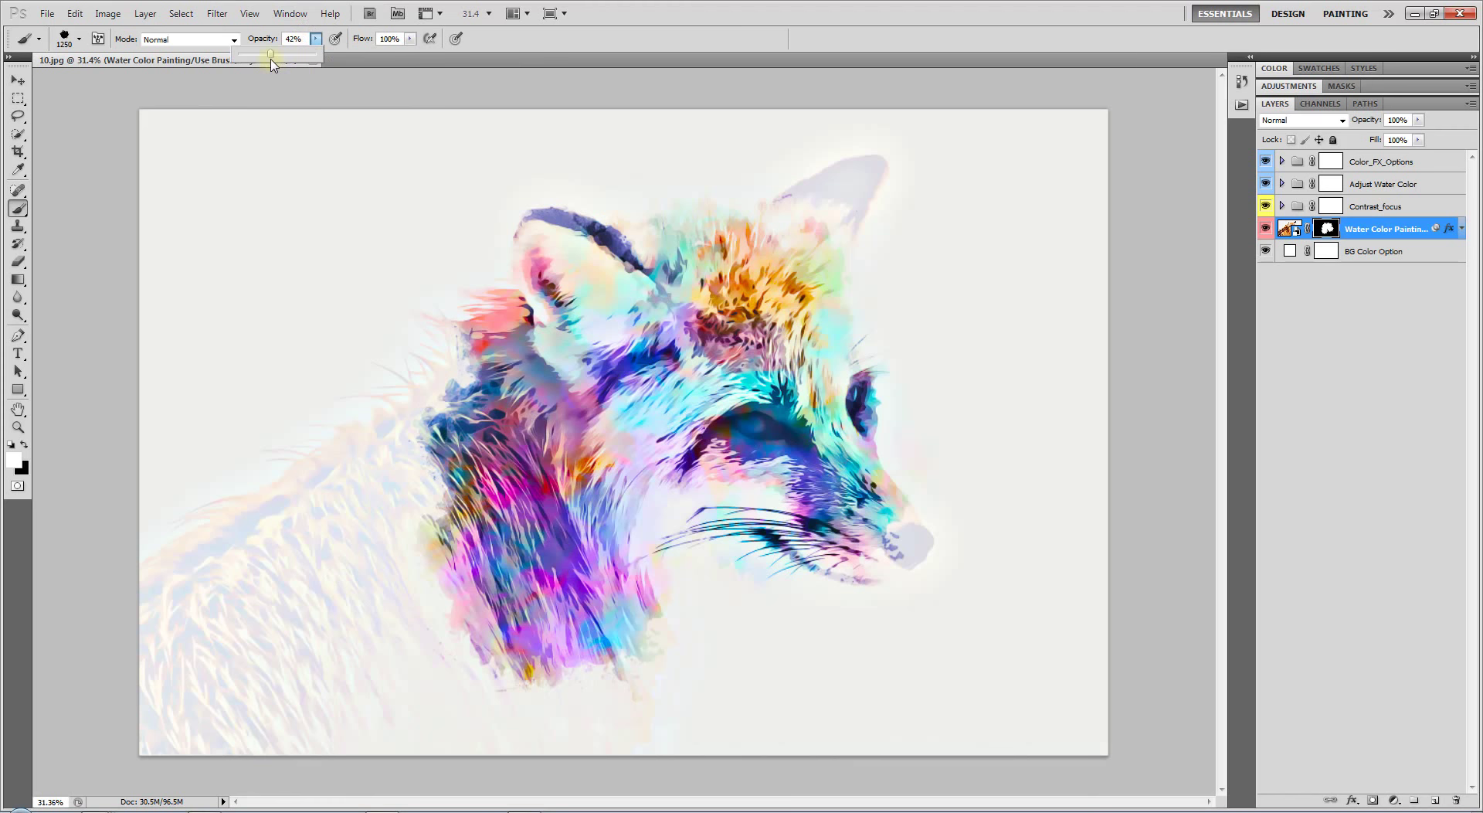
pyautogui.moveTo(348, 315)
pyautogui.mouseDown()
pyautogui.moveTo(364, 398)
pyautogui.moveTo(332, 446)
pyautogui.moveTo(687, 579)
pyautogui.mouseUp()
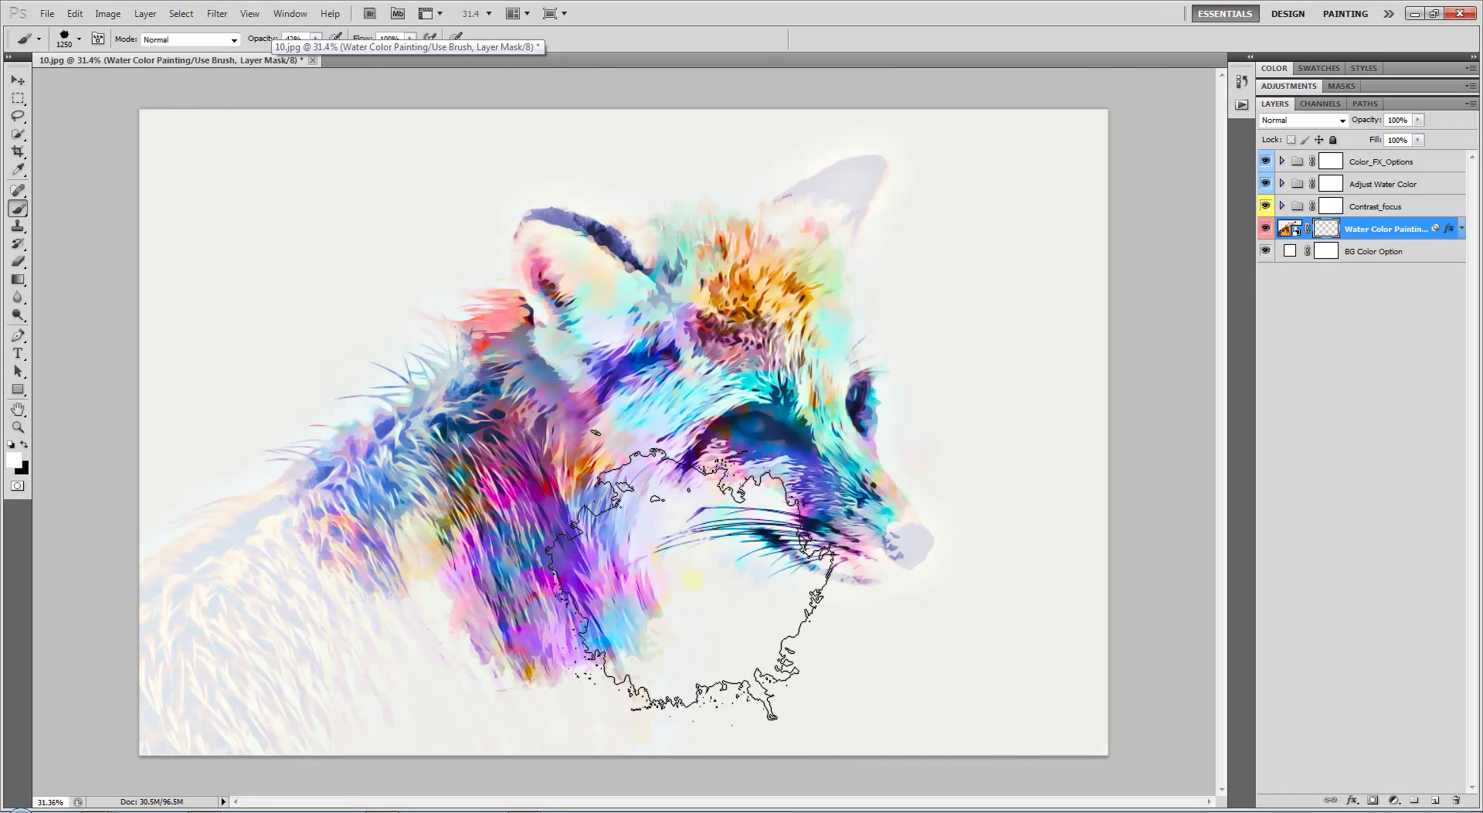
pyautogui.rightClick(553, 386)
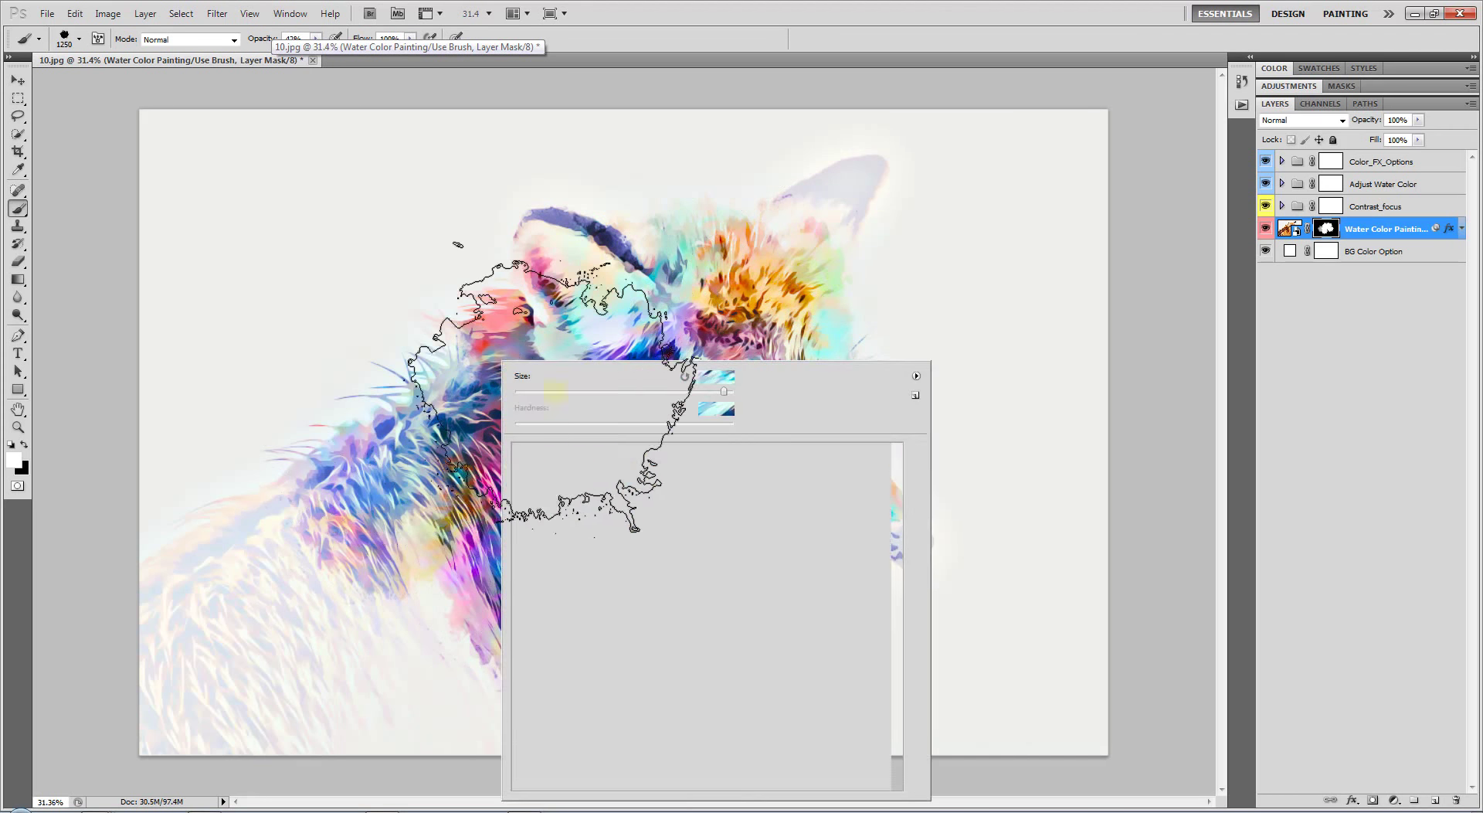
pyautogui.click(647, 631)
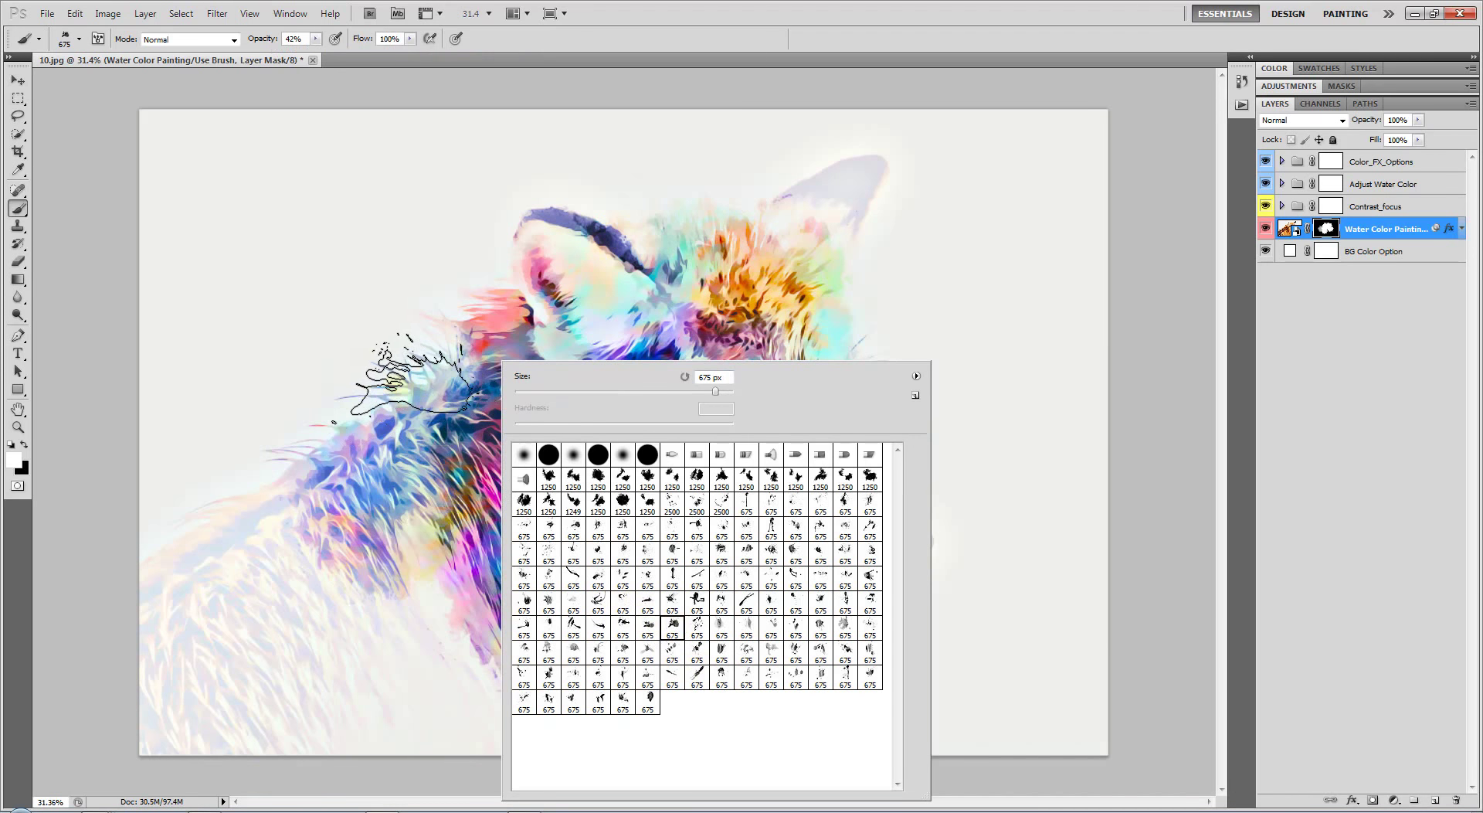
pyautogui.click(412, 382)
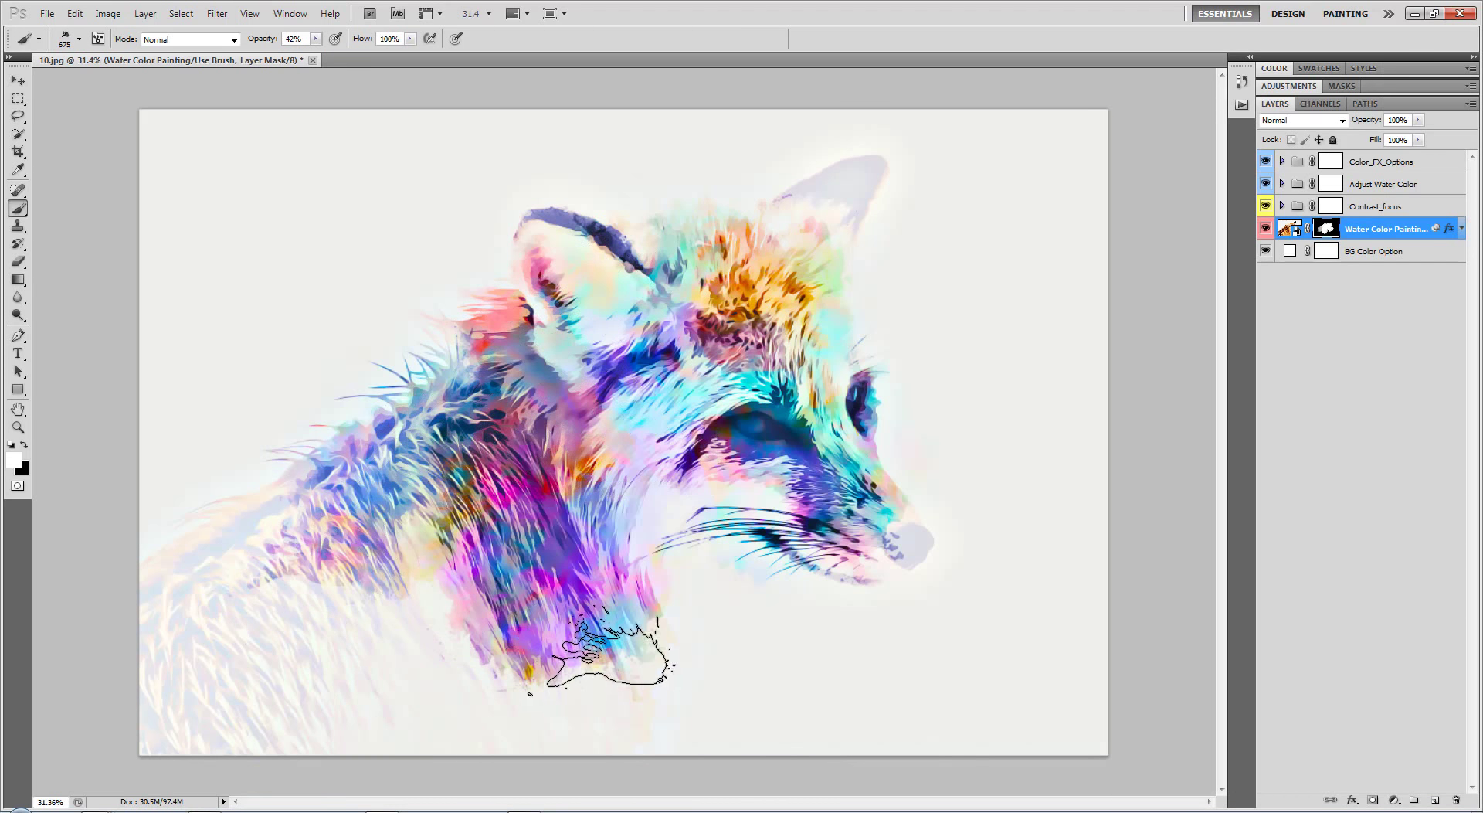
# Raise the splatter brush opacity to 100%.
pyautogui.rightClick(499, 336)
pyautogui.press('Escape')
pyautogui.press('0')
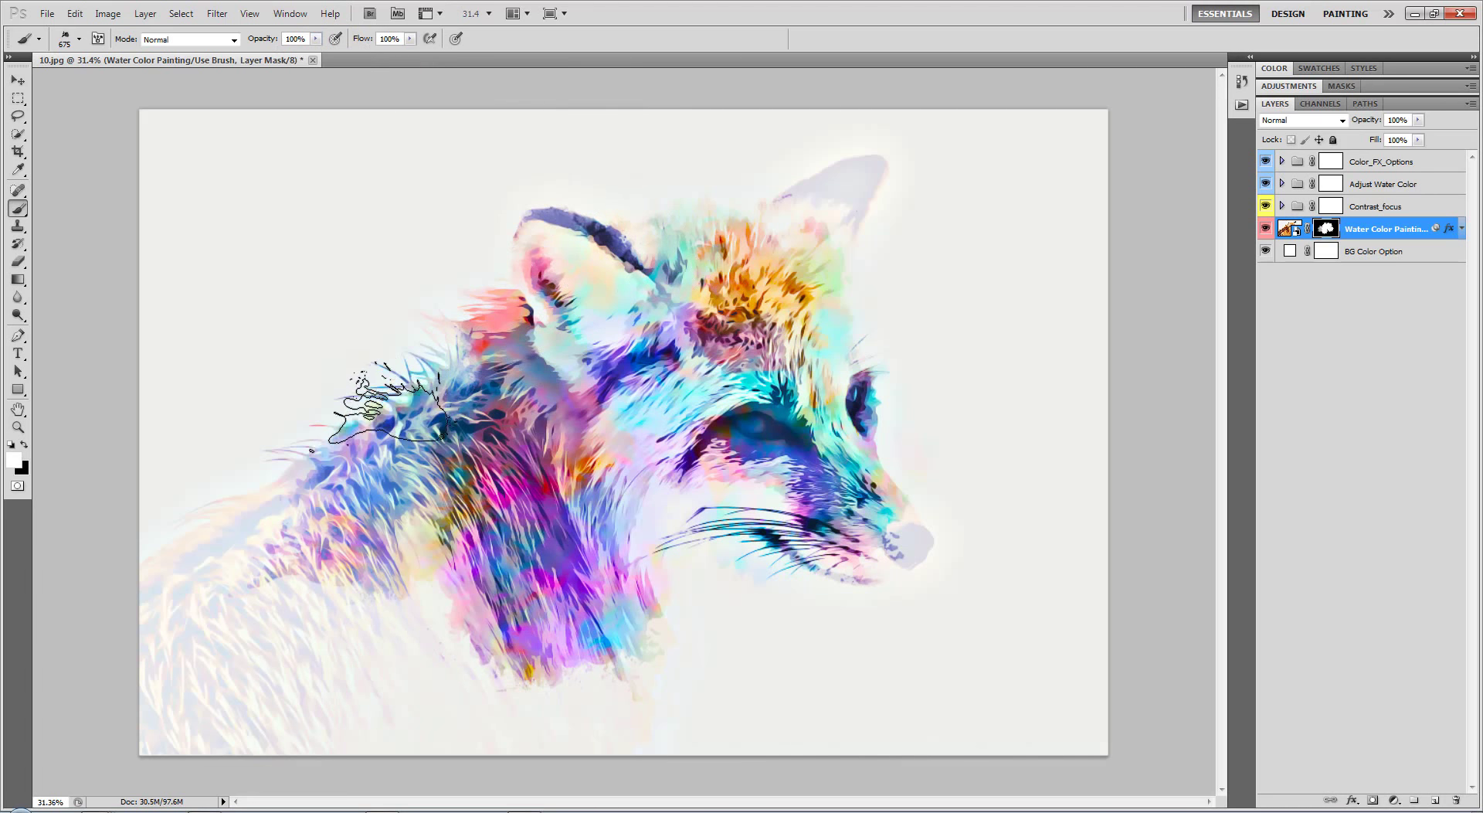
pyautogui.rightClick(456, 462)
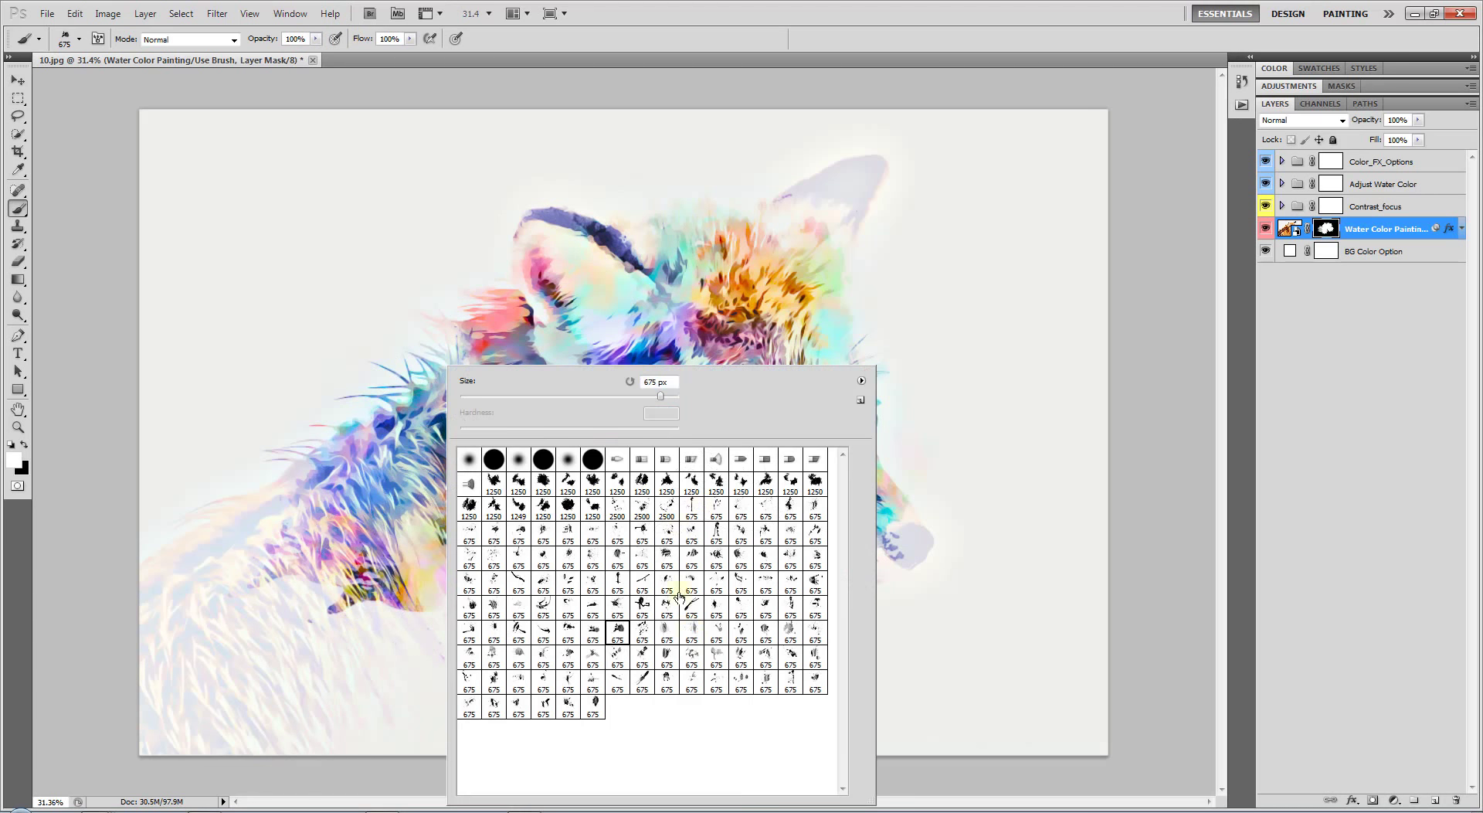
pyautogui.press('Escape')
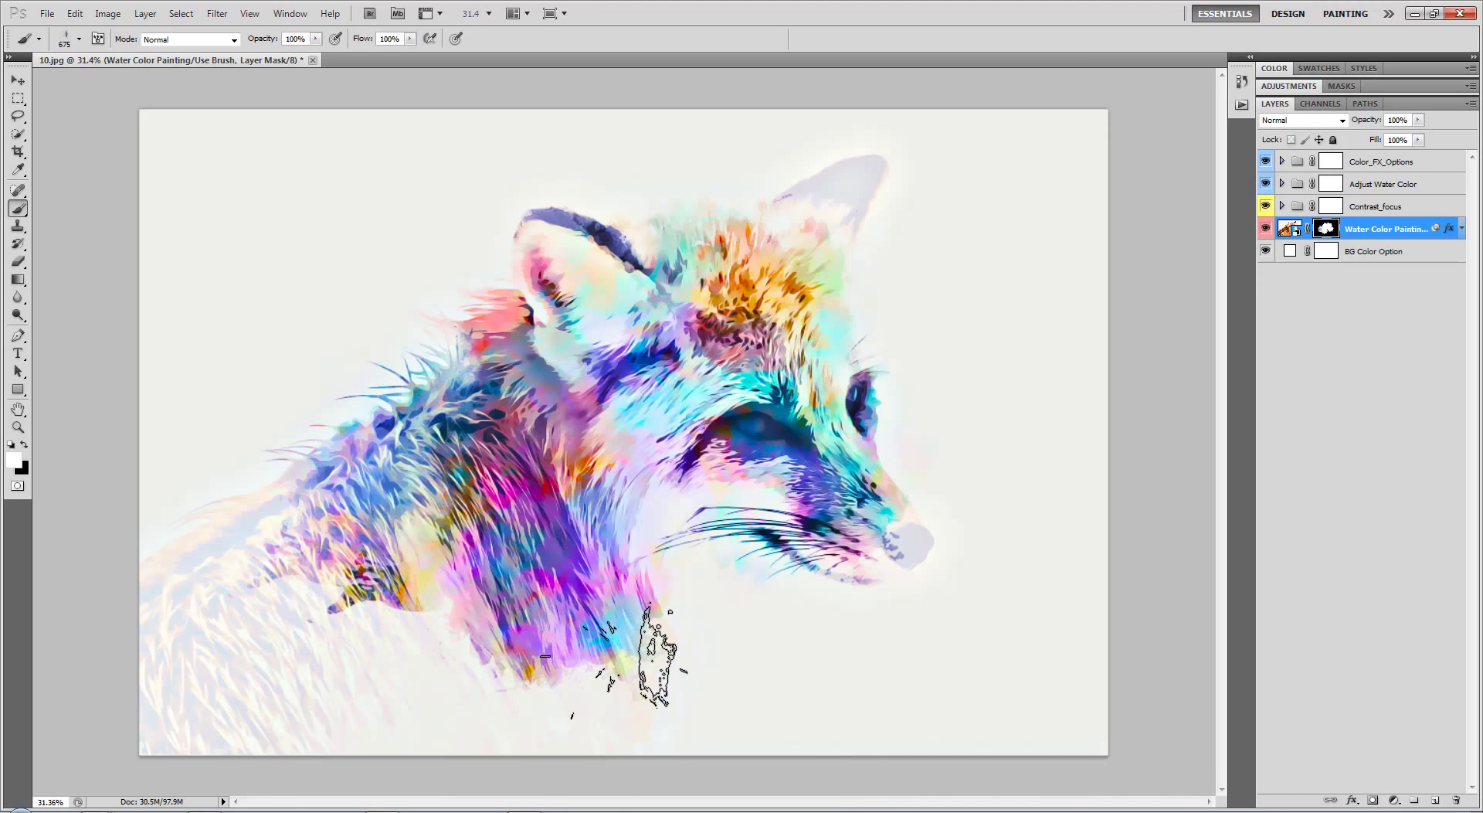
# Stamp a colourful splatter below the fox's neck using another splatter preset.
pyautogui.rightClick(858, 543)
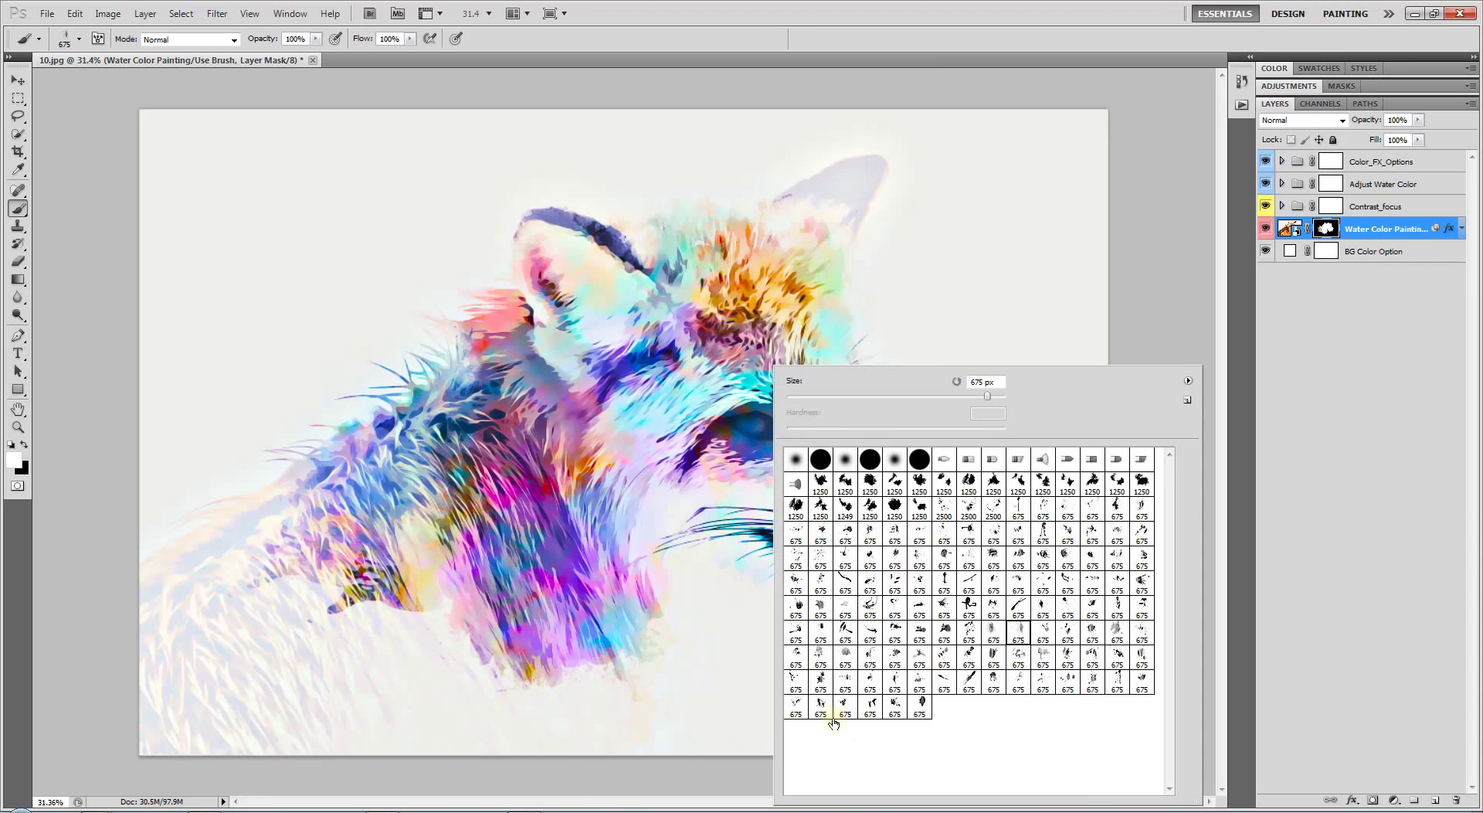
pyautogui.press('Return')
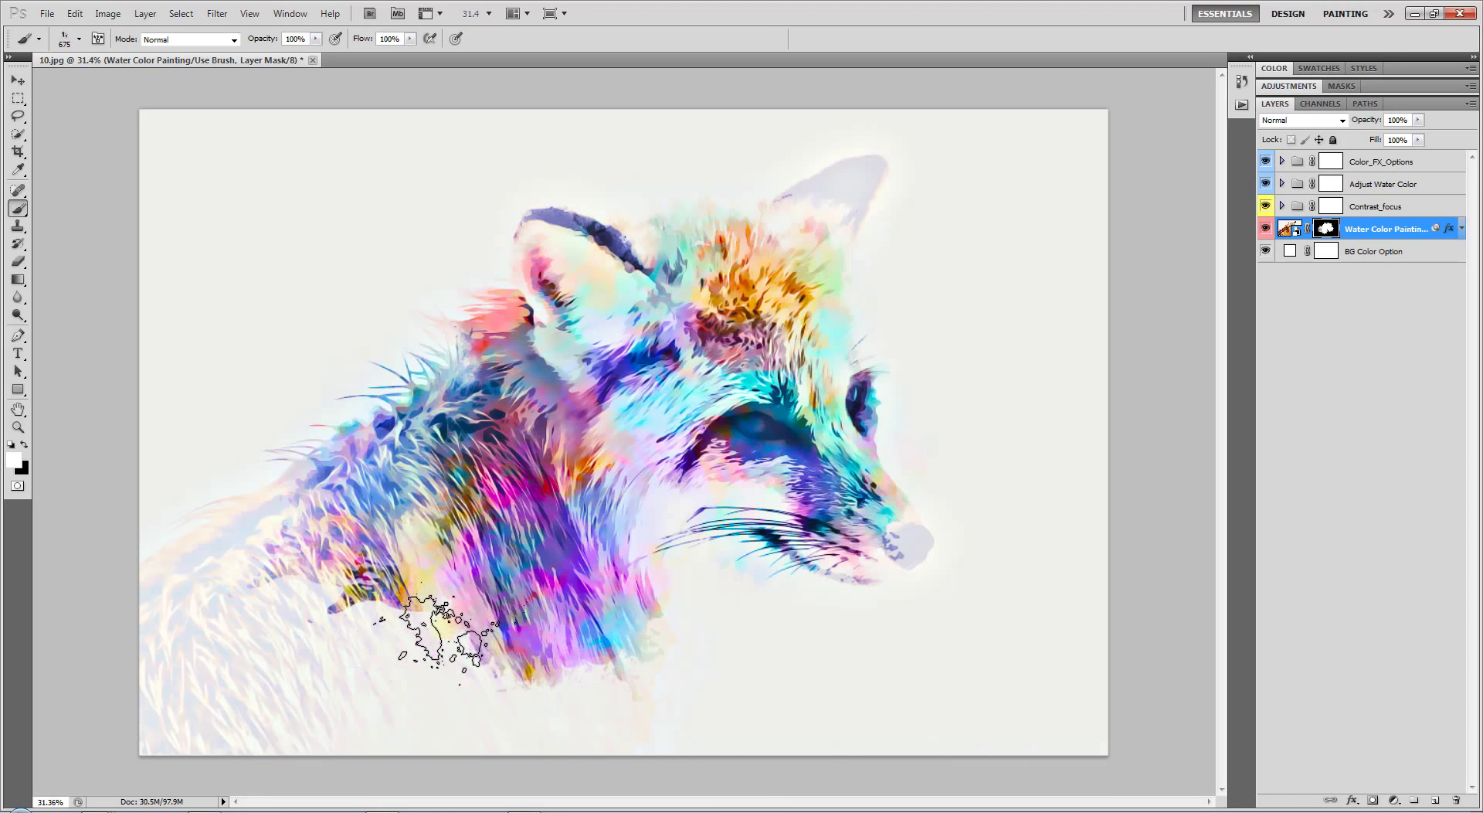
pyautogui.click(320, 599)
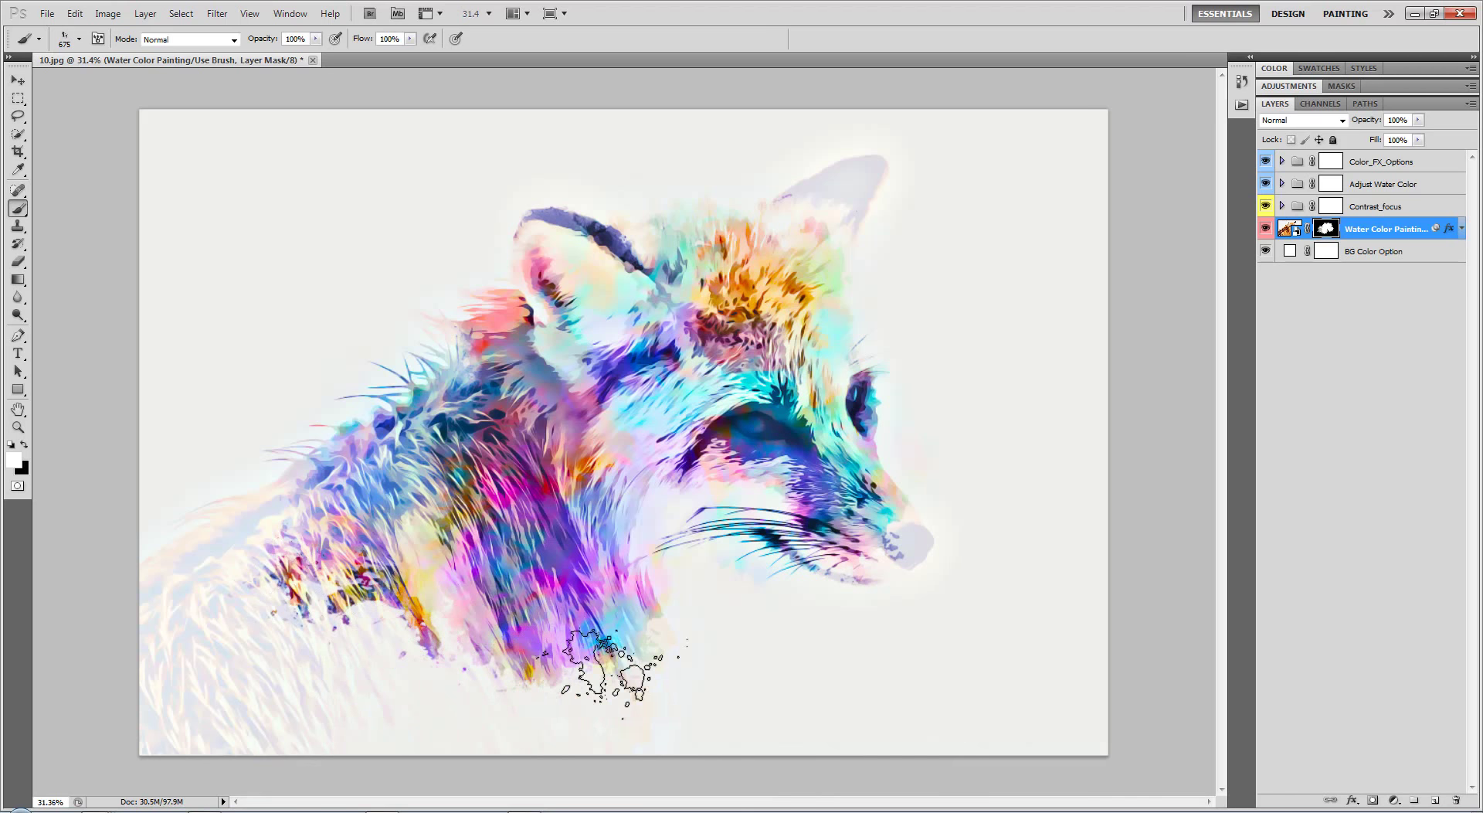
pyautogui.rightClick(390, 231)
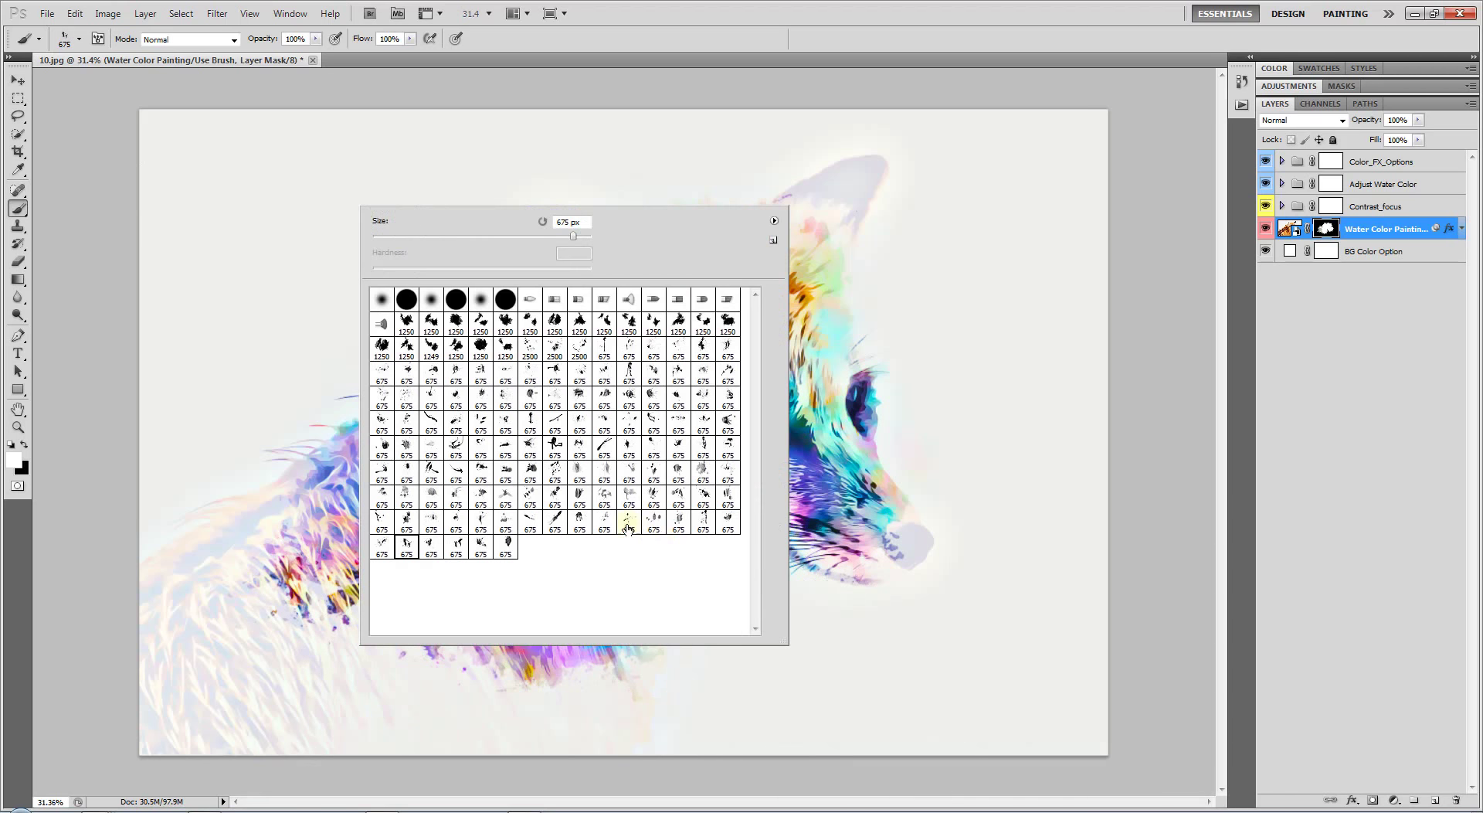
pyautogui.press('Return')
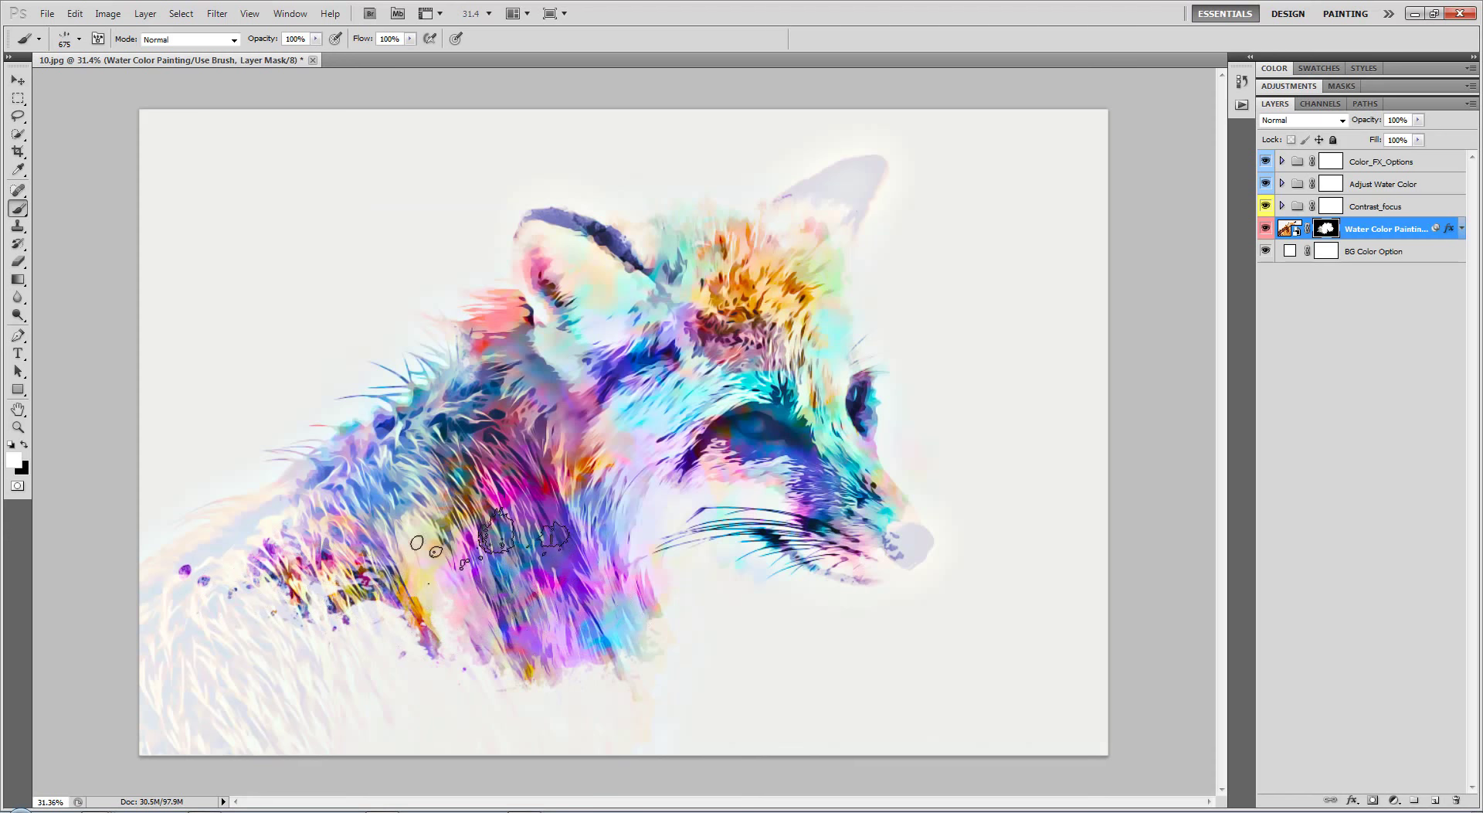
pyautogui.click(17, 82)
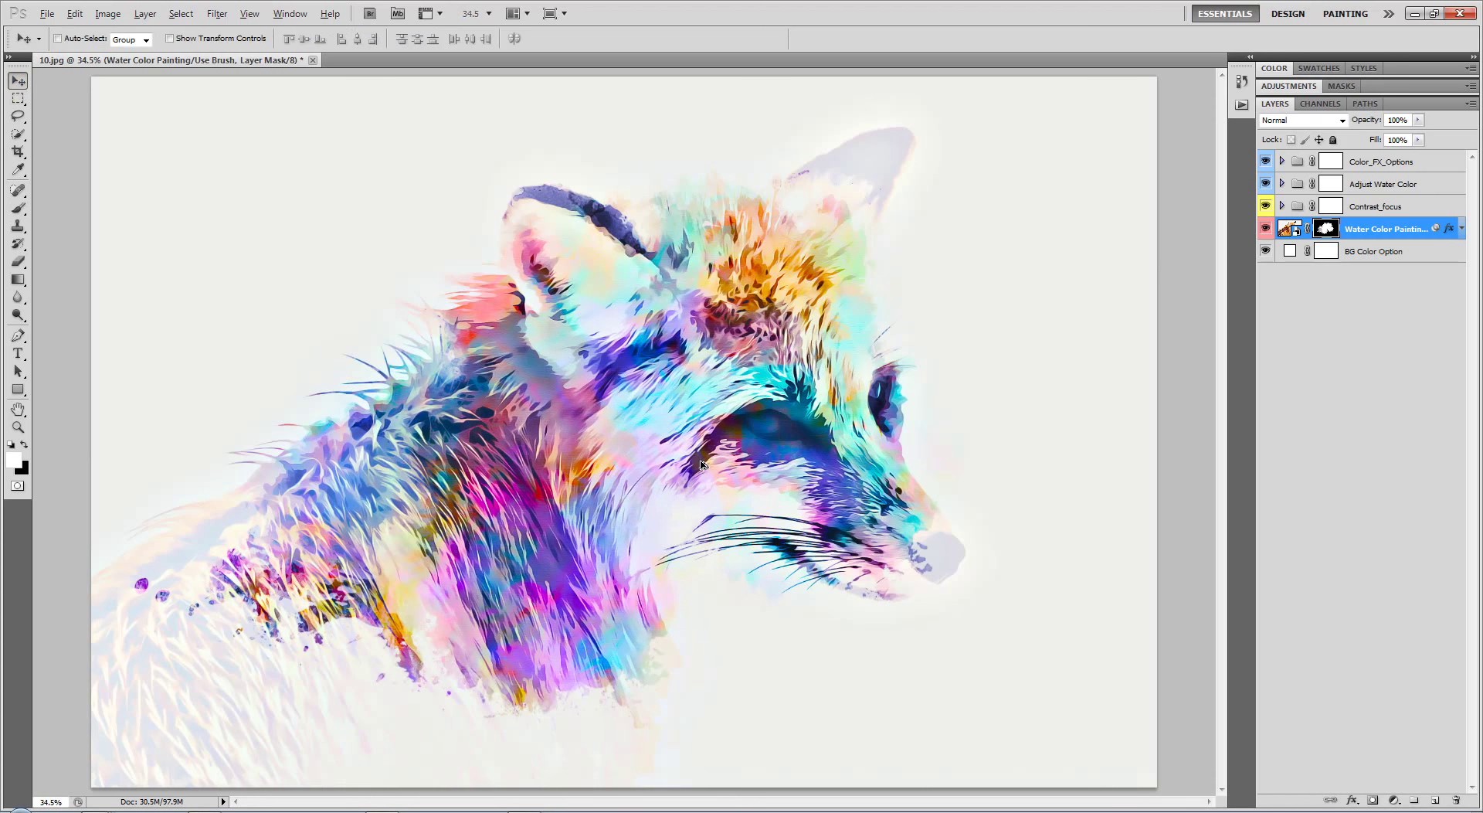
# Return to the Brush on the layer mask and set the foreground colour to black.
pyautogui.rightClick(643, 370)
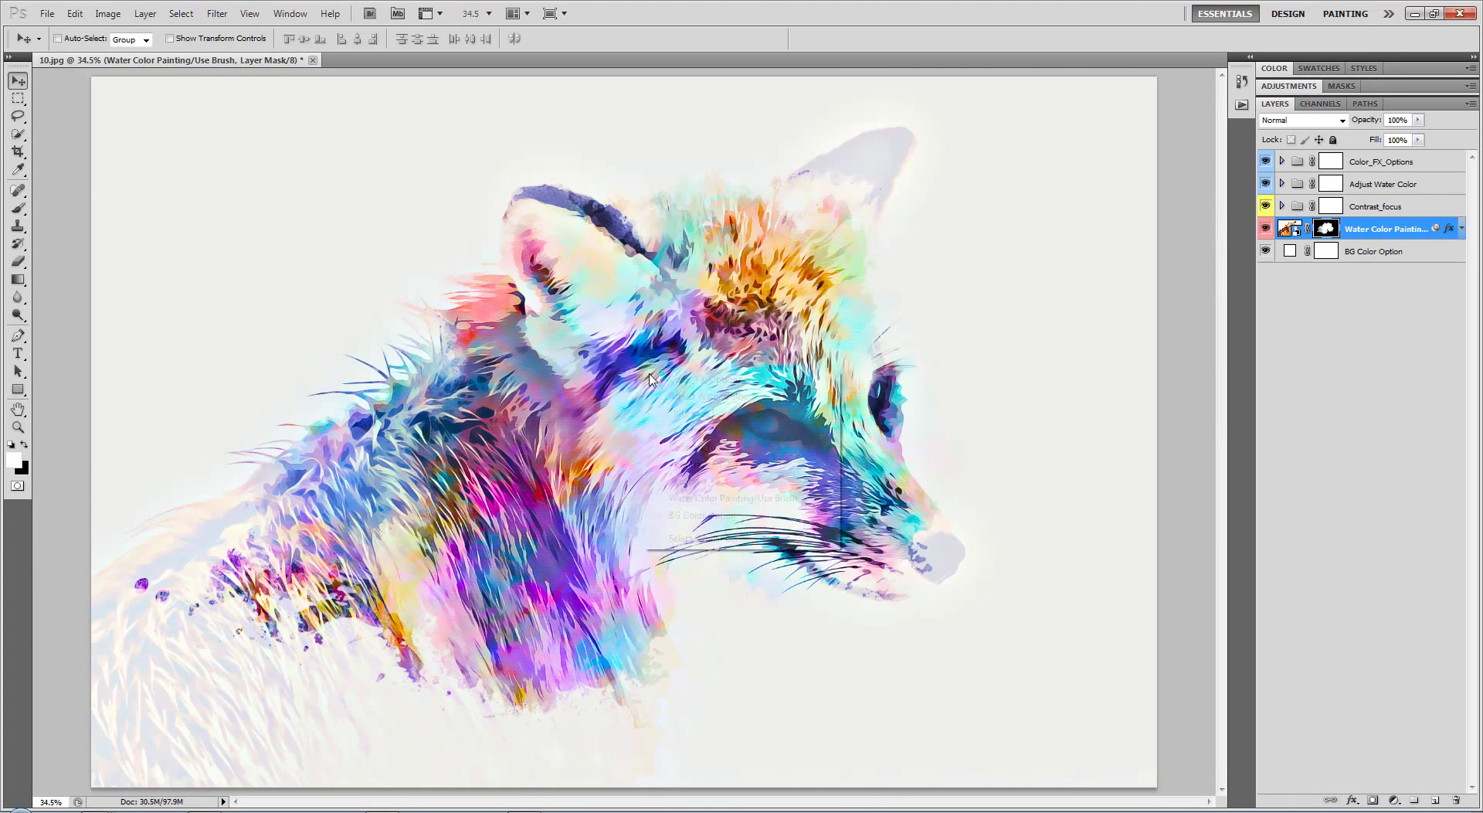
pyautogui.click(17, 207)
pyautogui.rightClick(513, 342)
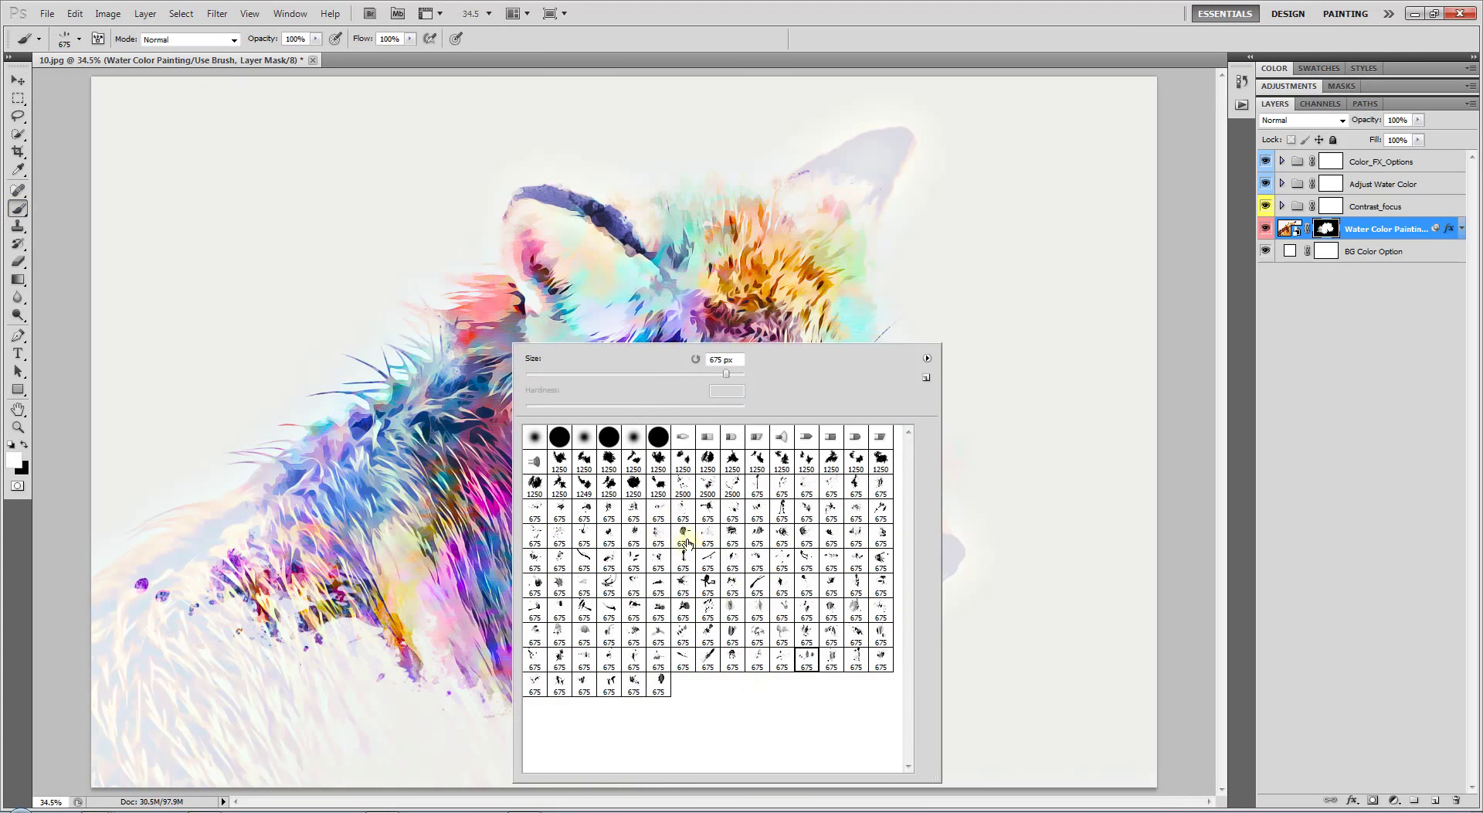
pyautogui.click(15, 460)
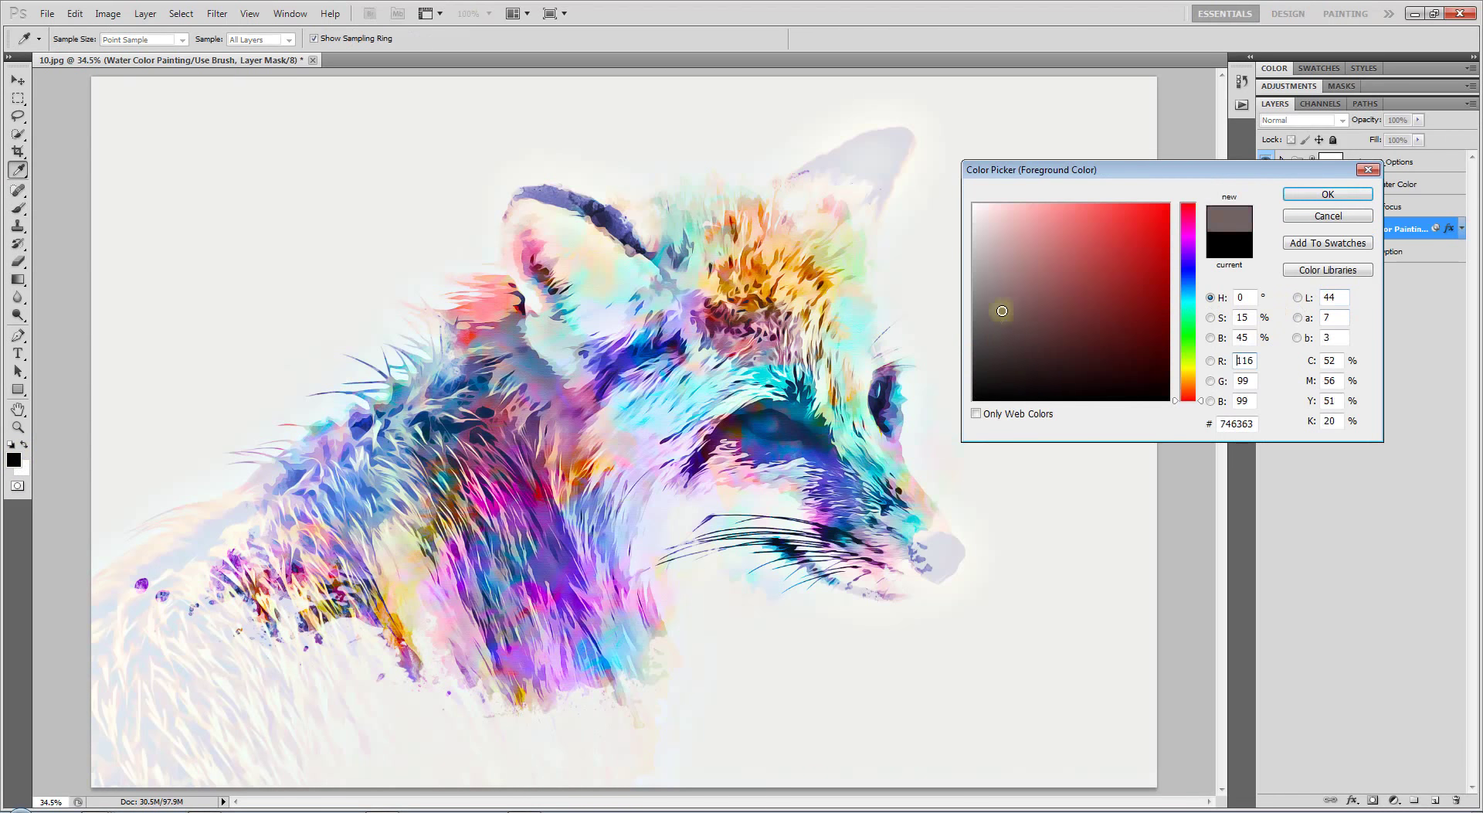
pyautogui.moveTo(993, 307); pyautogui.dragTo(973, 401)
pyautogui.click(1324, 197)
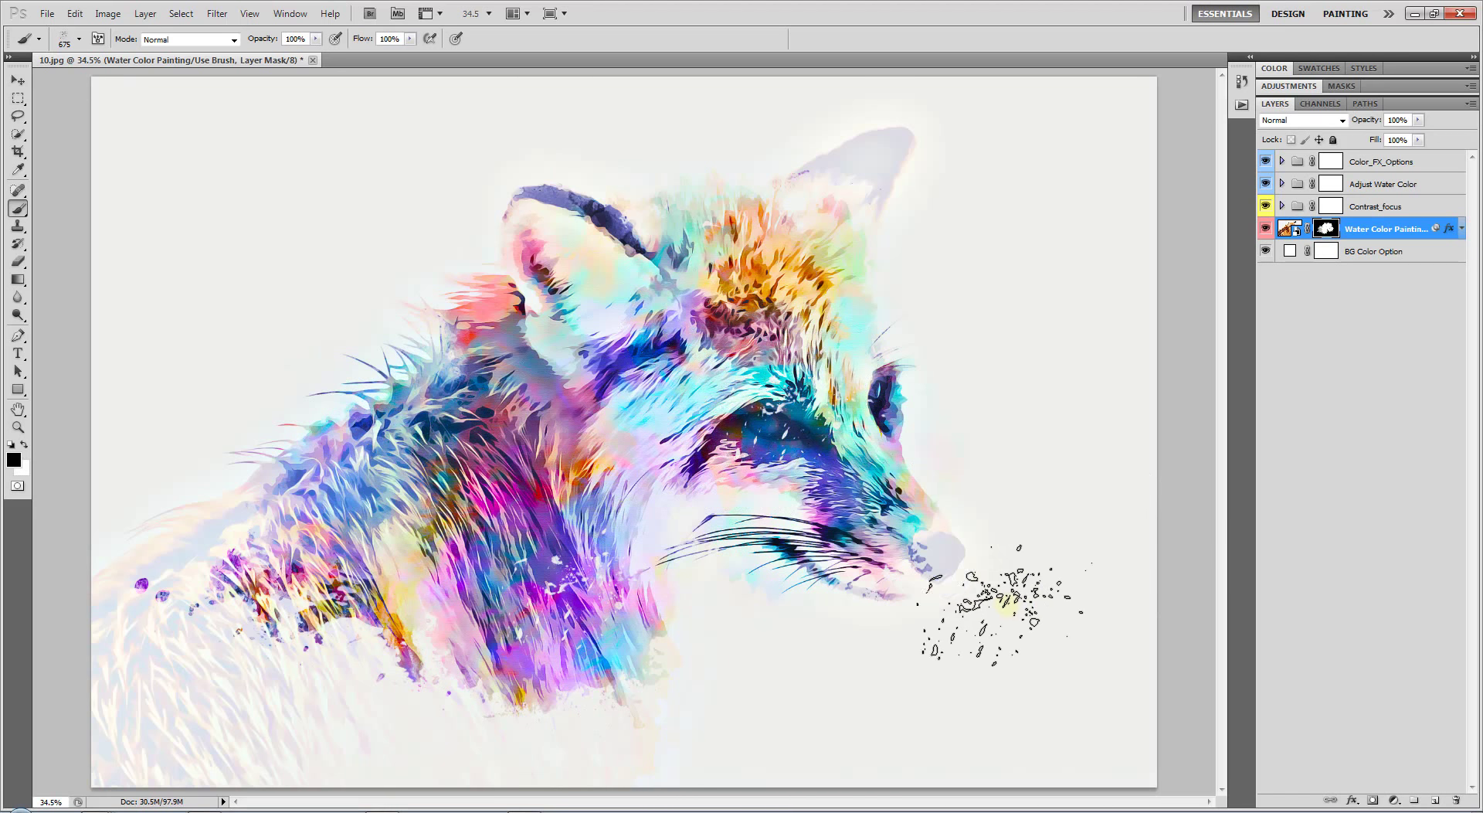
pyautogui.click(15, 78)
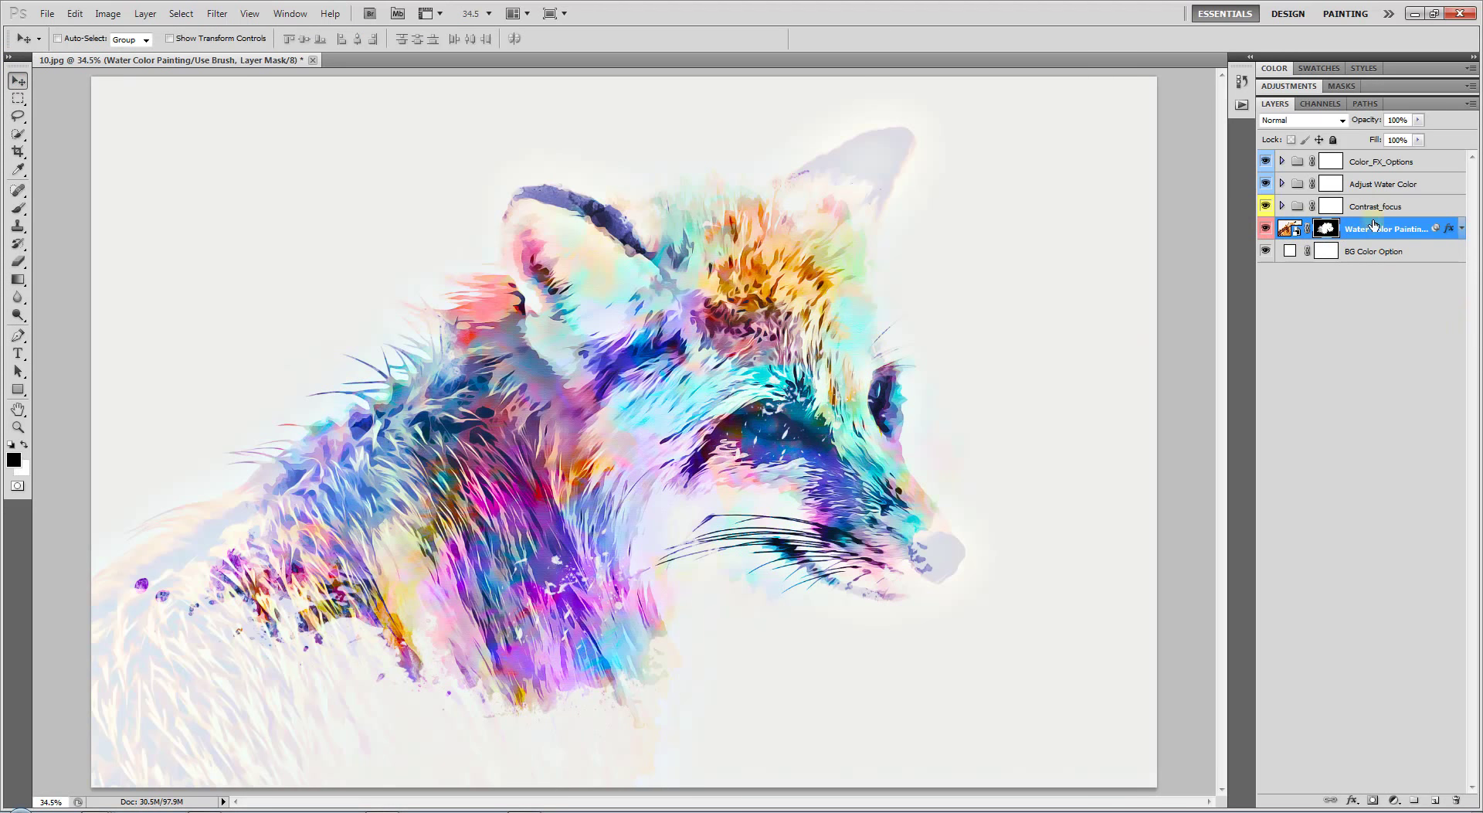
# Hide the Contrast_focus group and change the BG Color Option fill to black (000000).
pyautogui.click(1262, 207)
pyautogui.click(1261, 207)
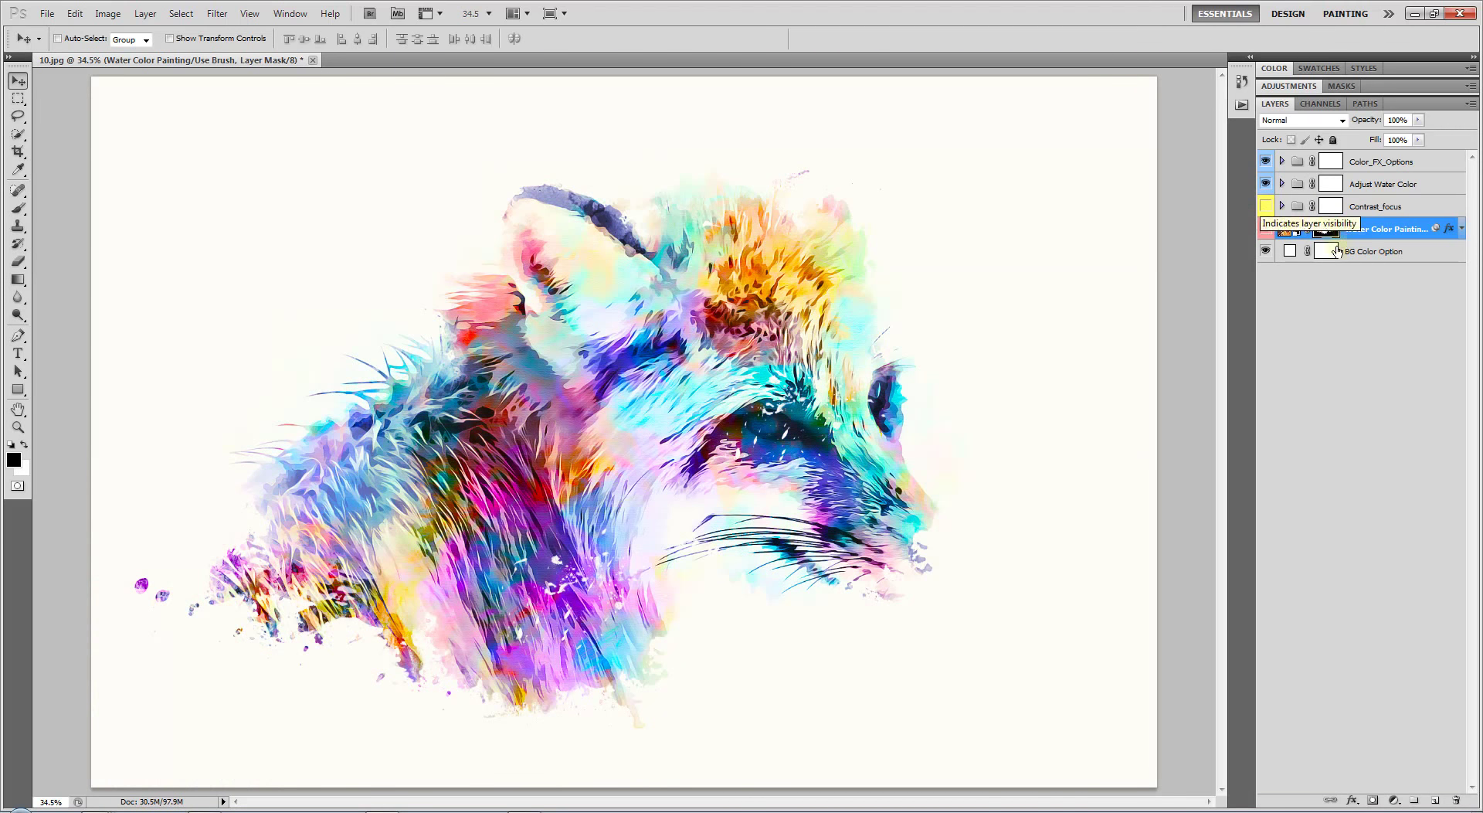
pyautogui.click(1297, 254)
pyautogui.doubleClick(1296, 255)
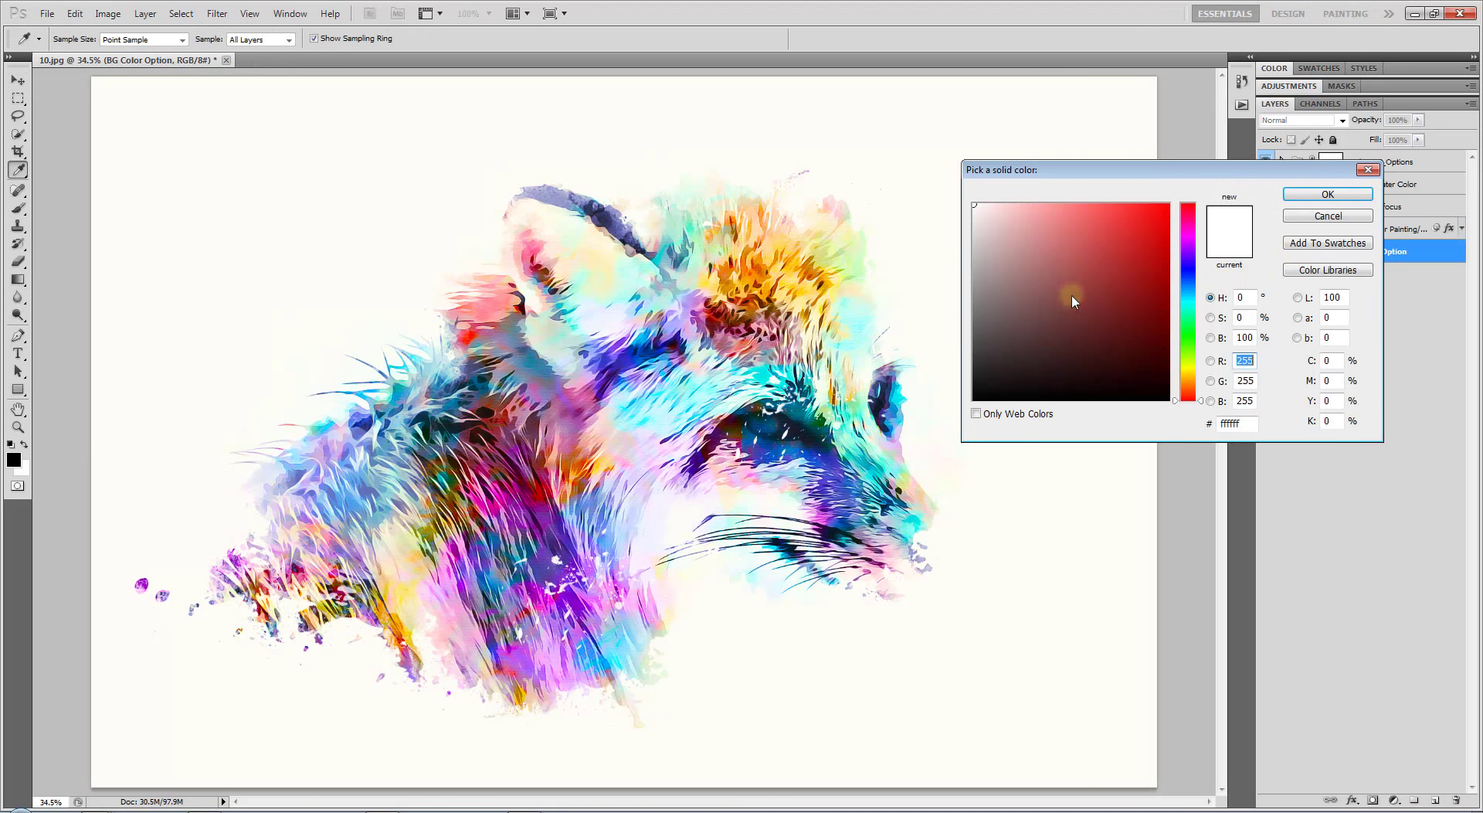
pyautogui.moveTo(986, 374); pyautogui.dragTo(973, 402)
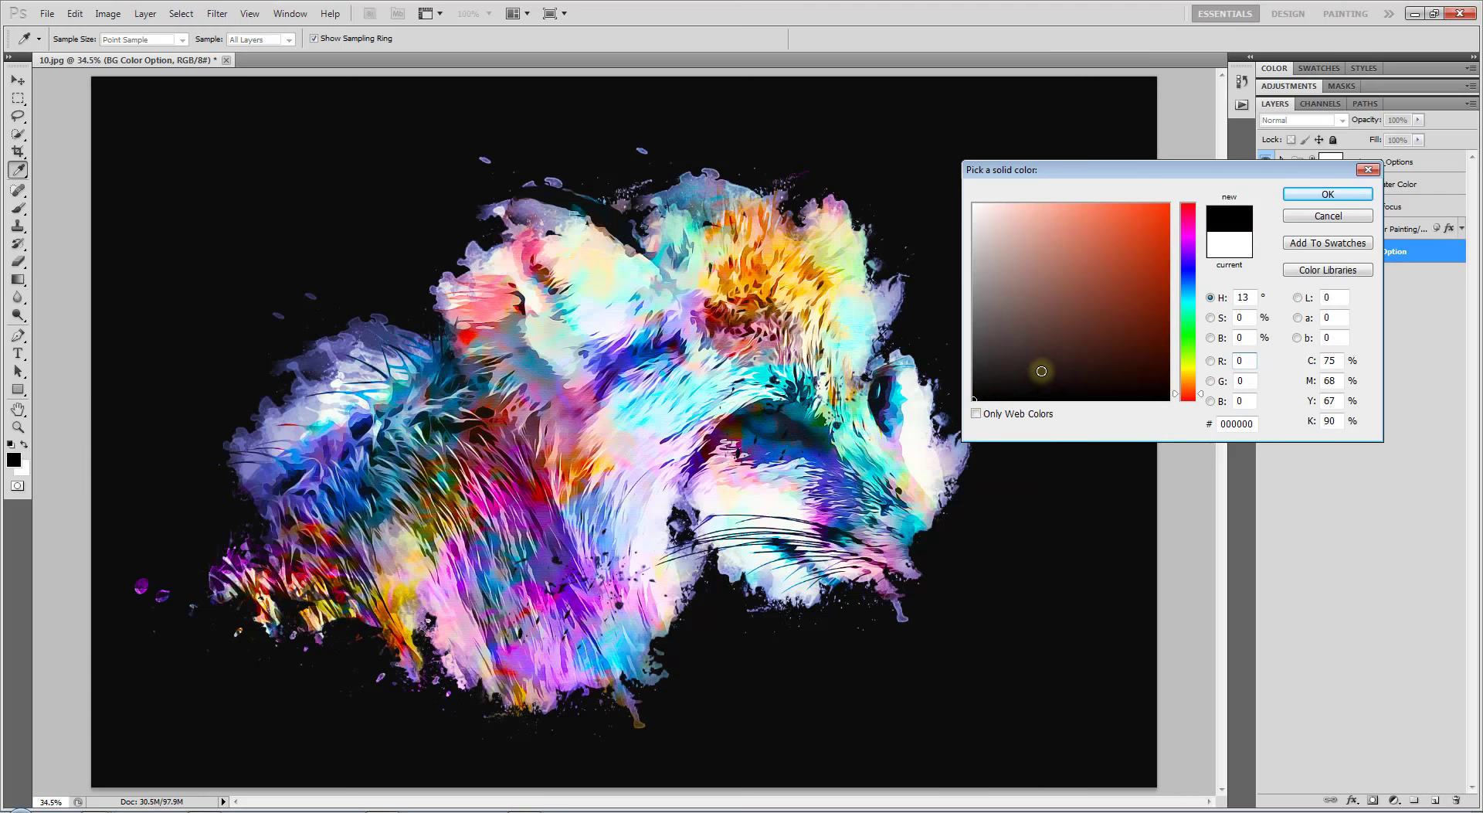
pyautogui.click(1325, 195)
pyautogui.hotkey('alt', ']')
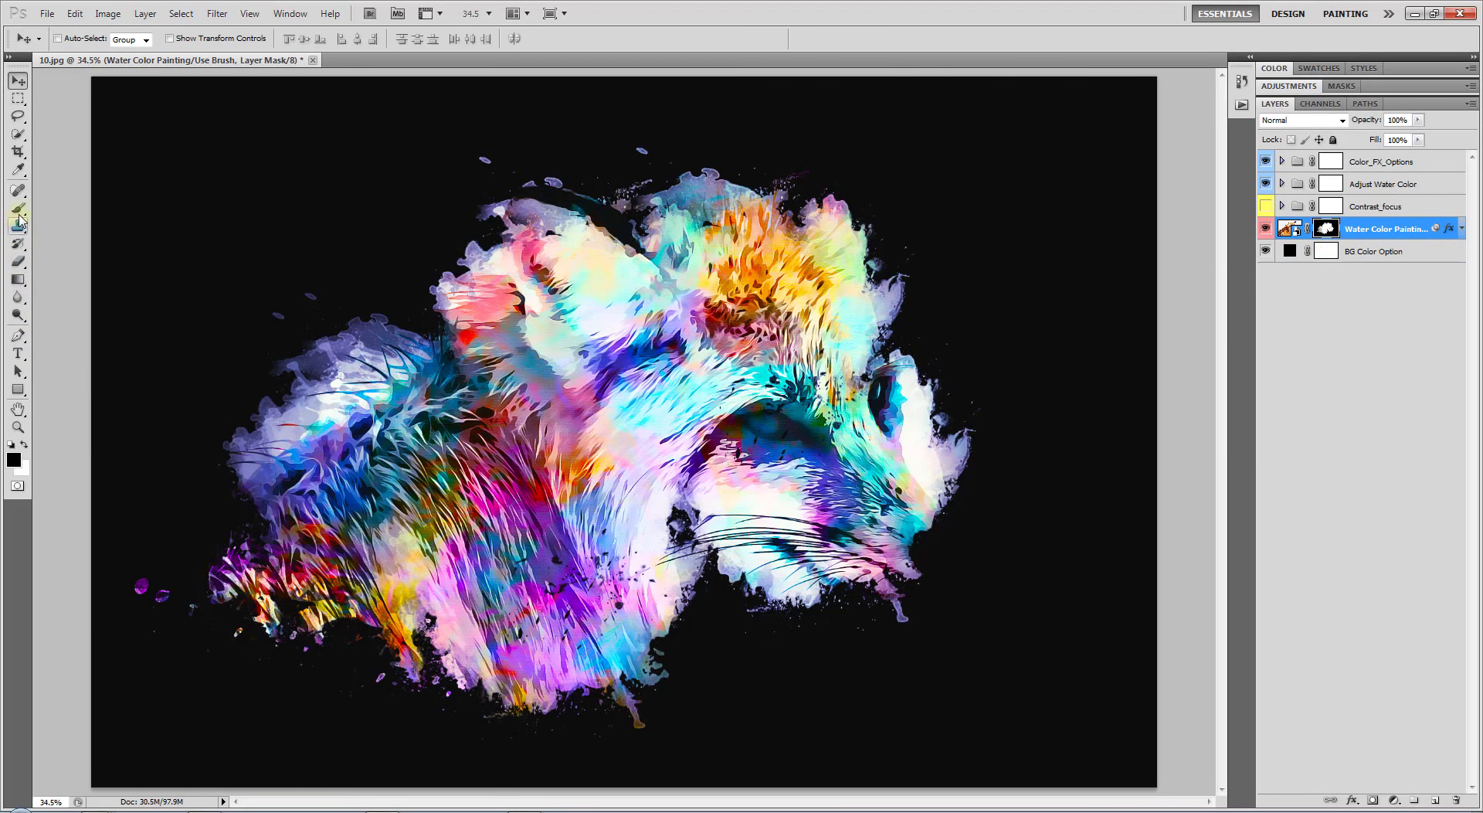
# With a 1250 px brush on the mask, restore the white fur around the nose, whiskers and chin.
pyautogui.click(19, 216)
pyautogui.rightClick(803, 482)
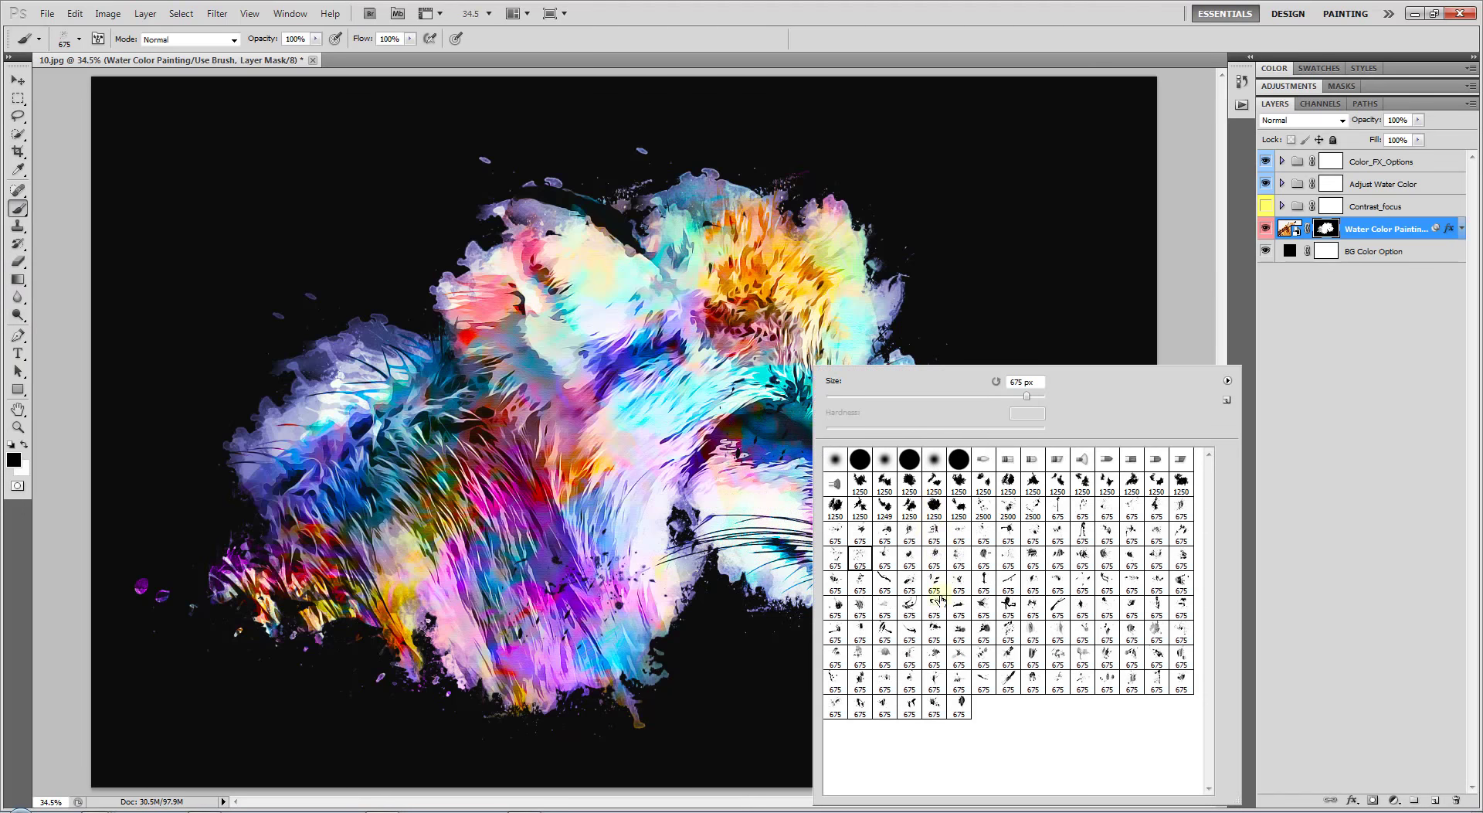
pyautogui.doubleClick(912, 508)
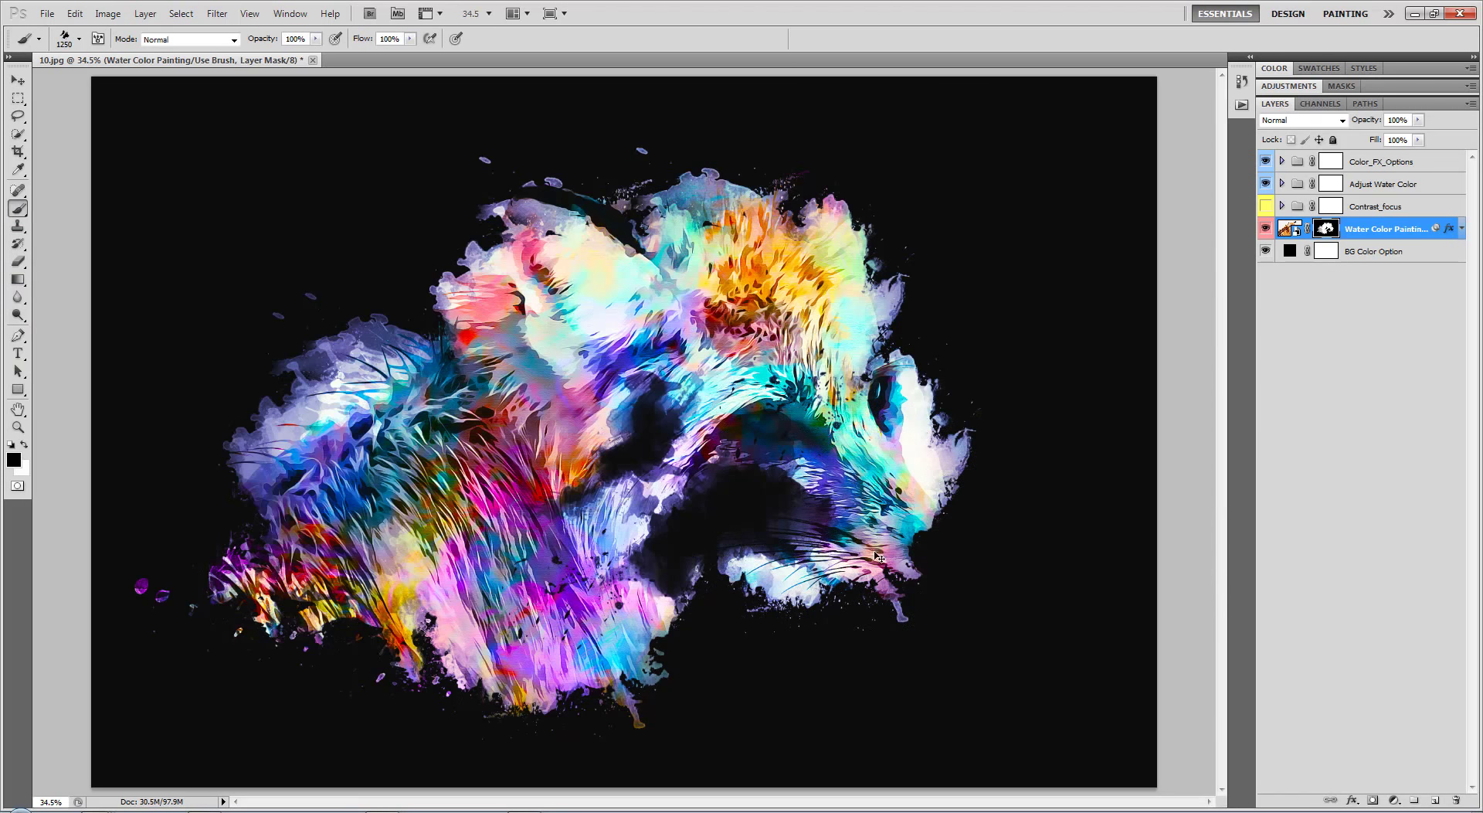
pyautogui.hotkey('ctrl', 'z')
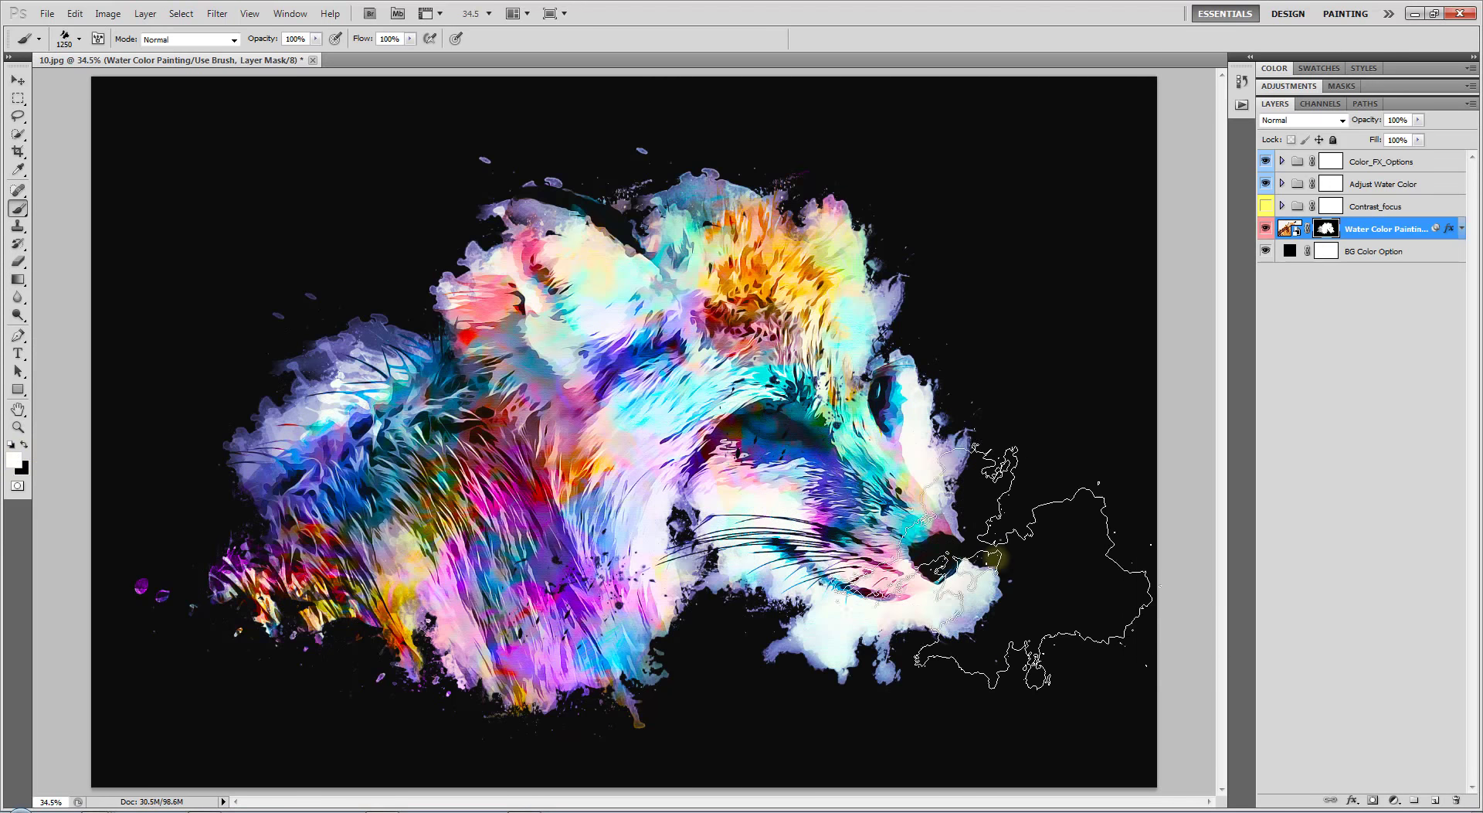
pyautogui.moveTo(1101, 530); pyautogui.dragTo(888, 599)
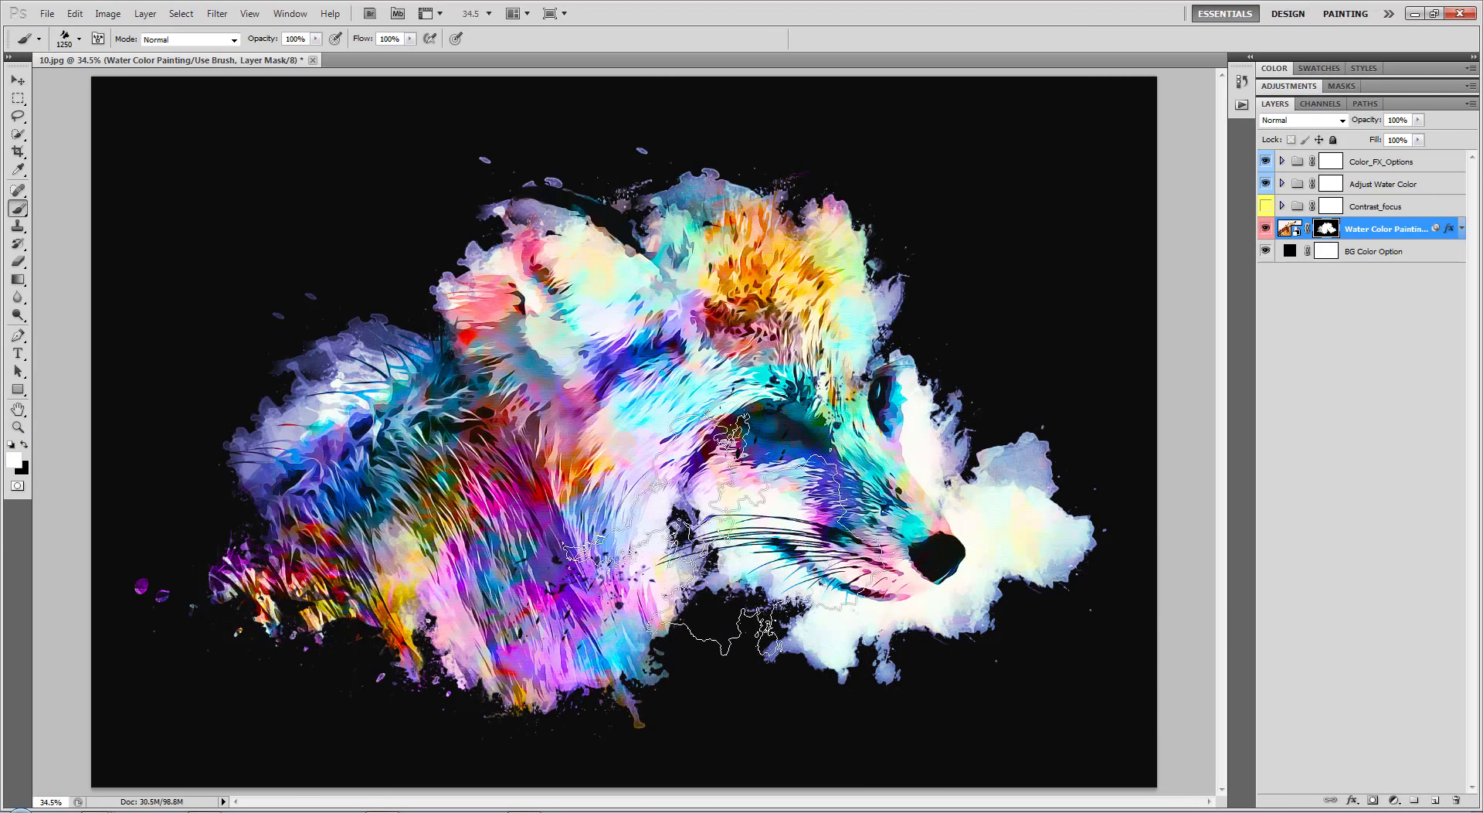
pyautogui.hotkey('ctrl', 'z')
pyautogui.moveTo(846, 498); pyautogui.dragTo(498, 614)
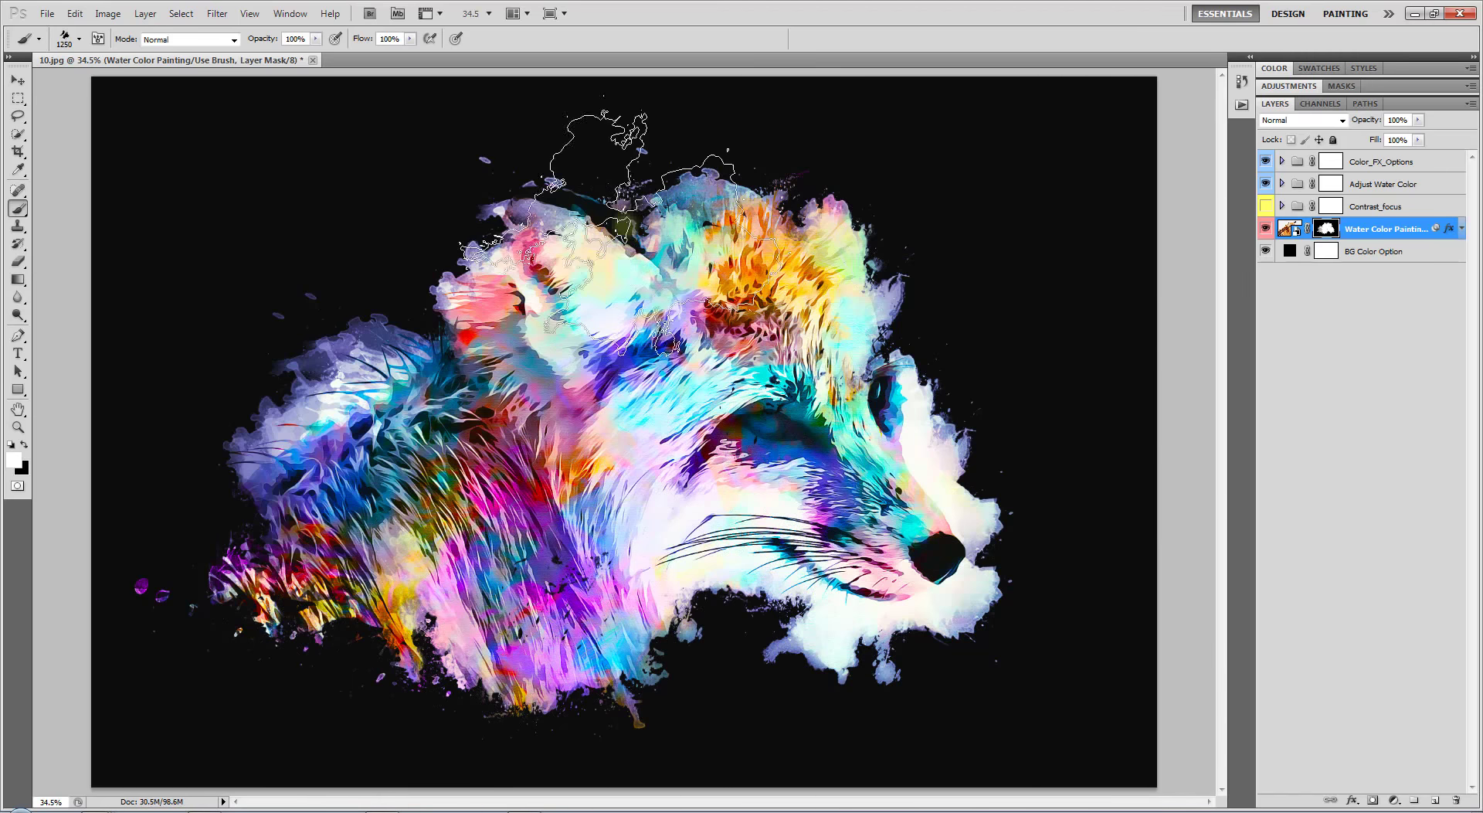
# Reveal splashes above the head, the left ear and the far-left neck with a large splatter brush.
pyautogui.moveTo(595, 150); pyautogui.dragTo(804, 441)
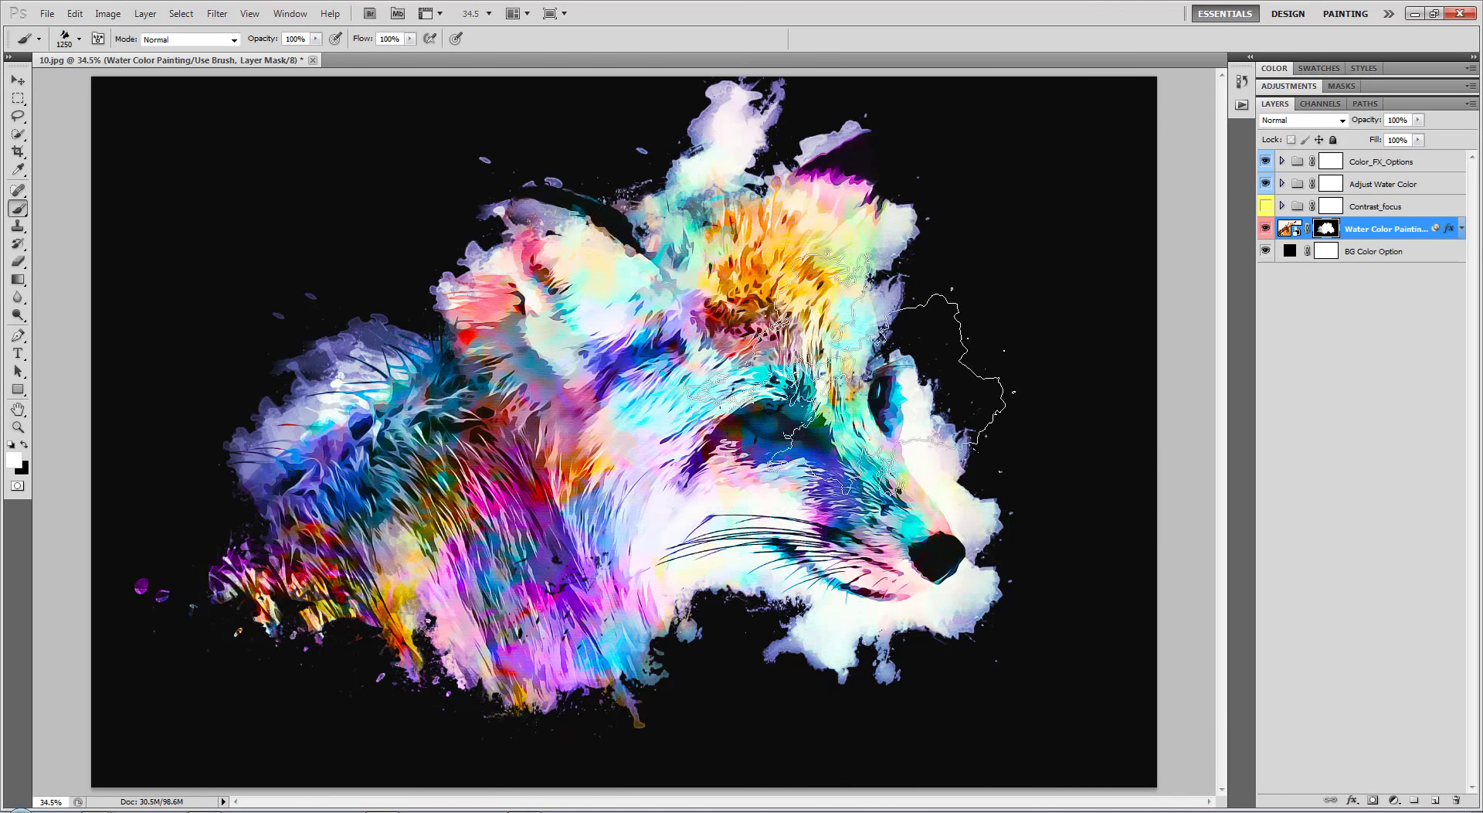
pyautogui.hotkey('ctrl', 'z')
pyautogui.moveTo(780, 89); pyautogui.dragTo(711, 255)
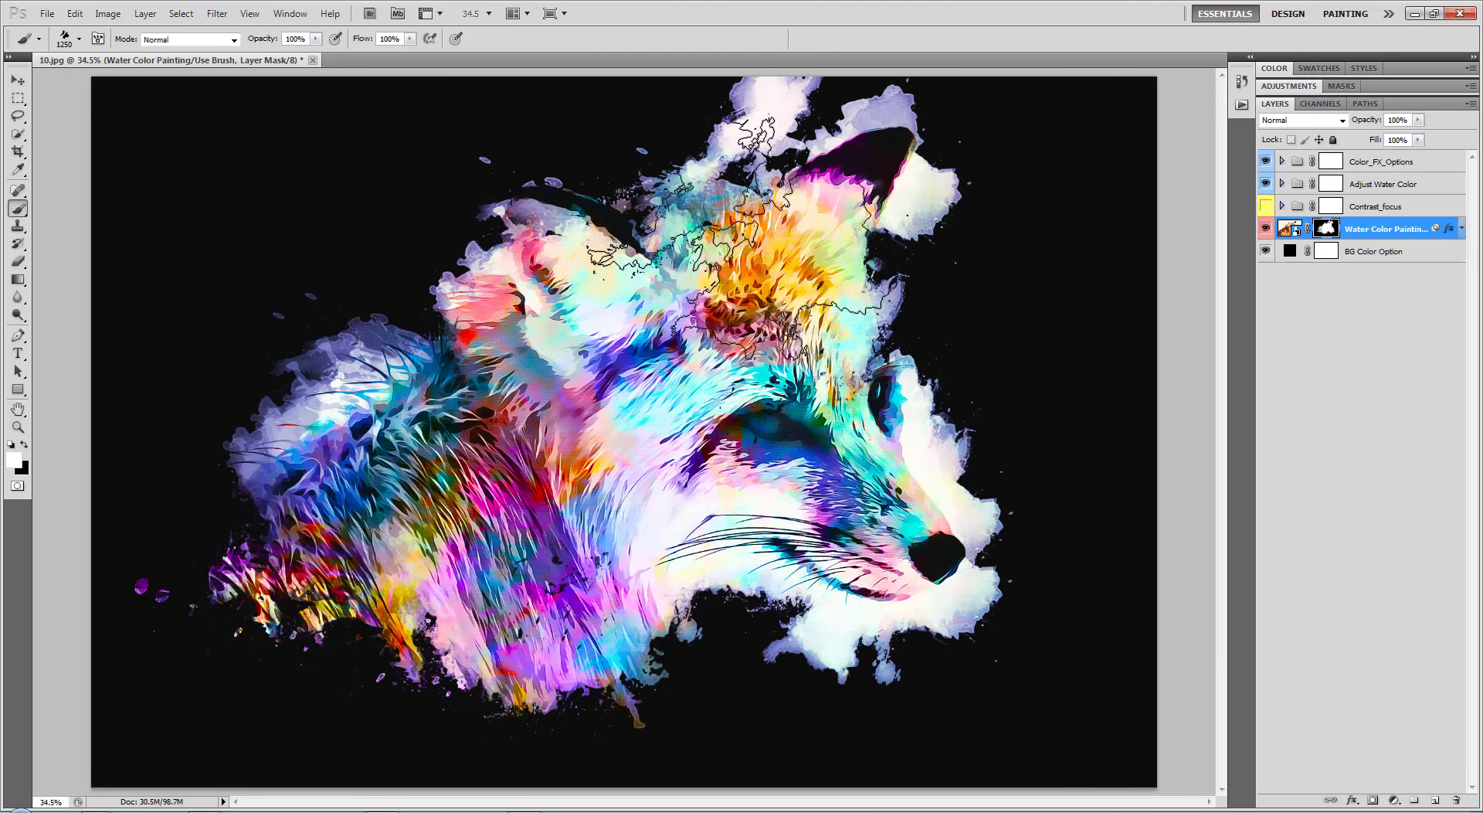
pyautogui.rightClick(765, 247)
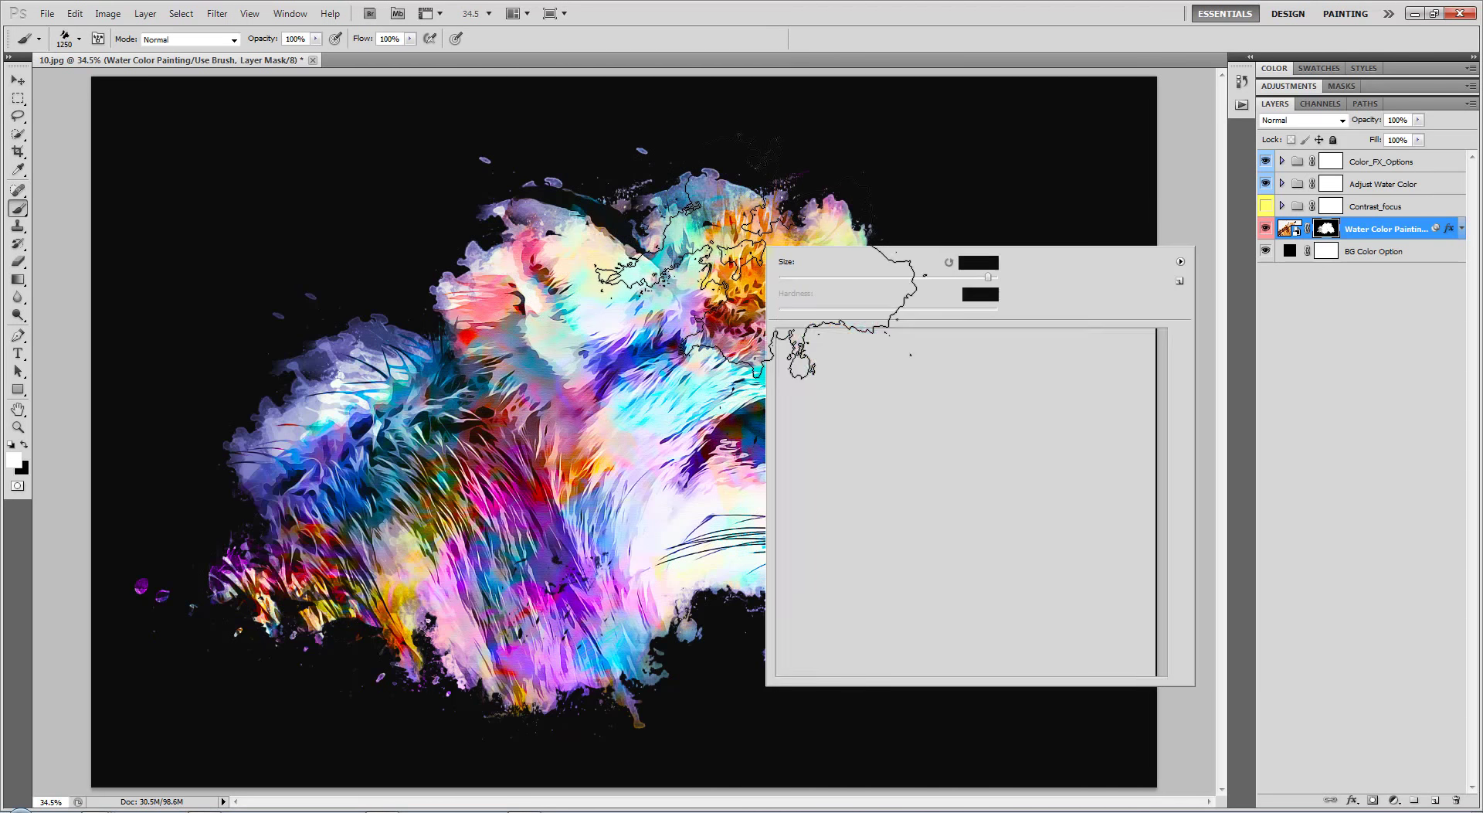
pyautogui.click(838, 389)
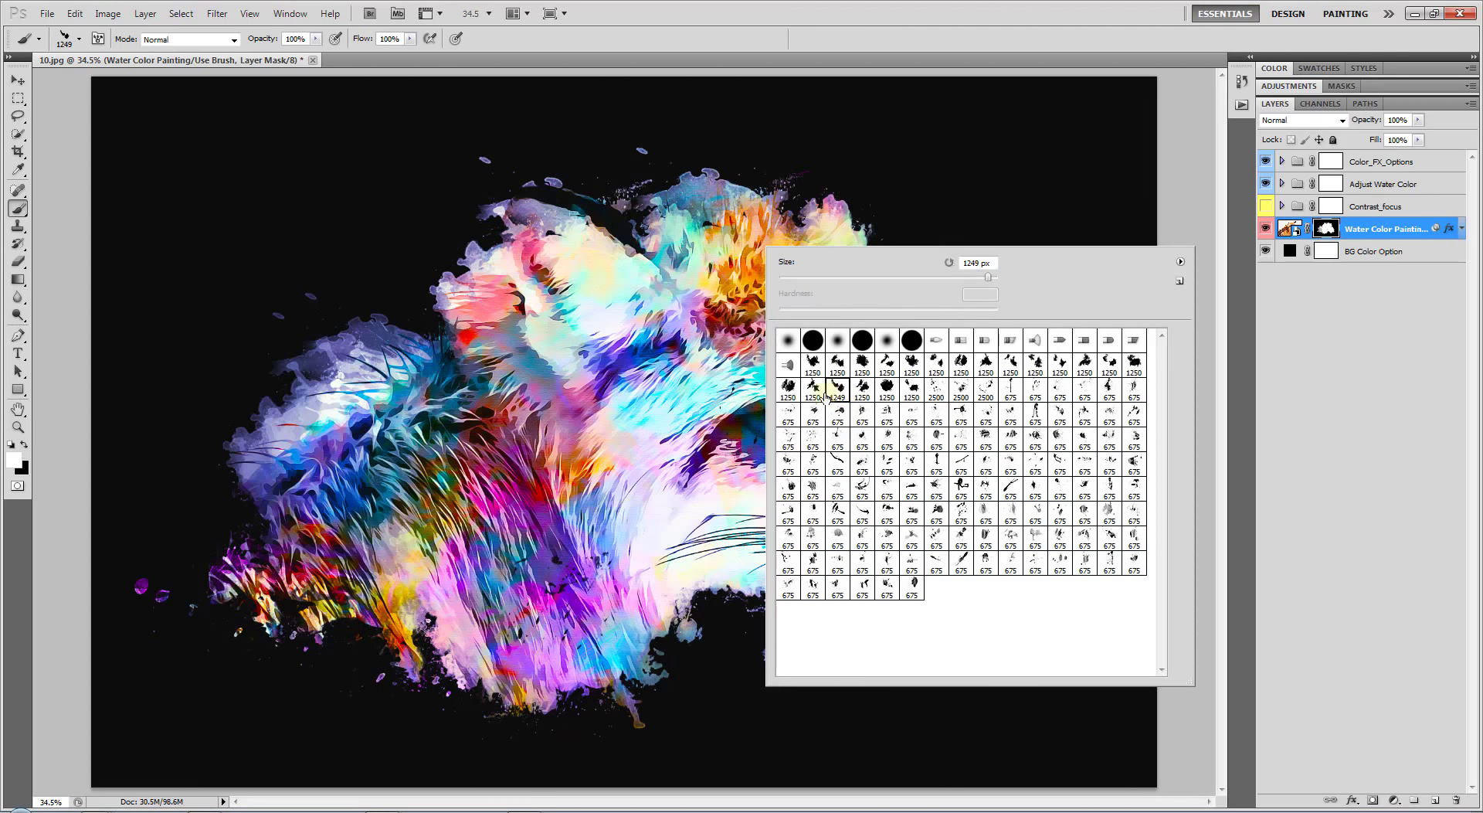
pyautogui.click(865, 366)
pyautogui.click(794, 133)
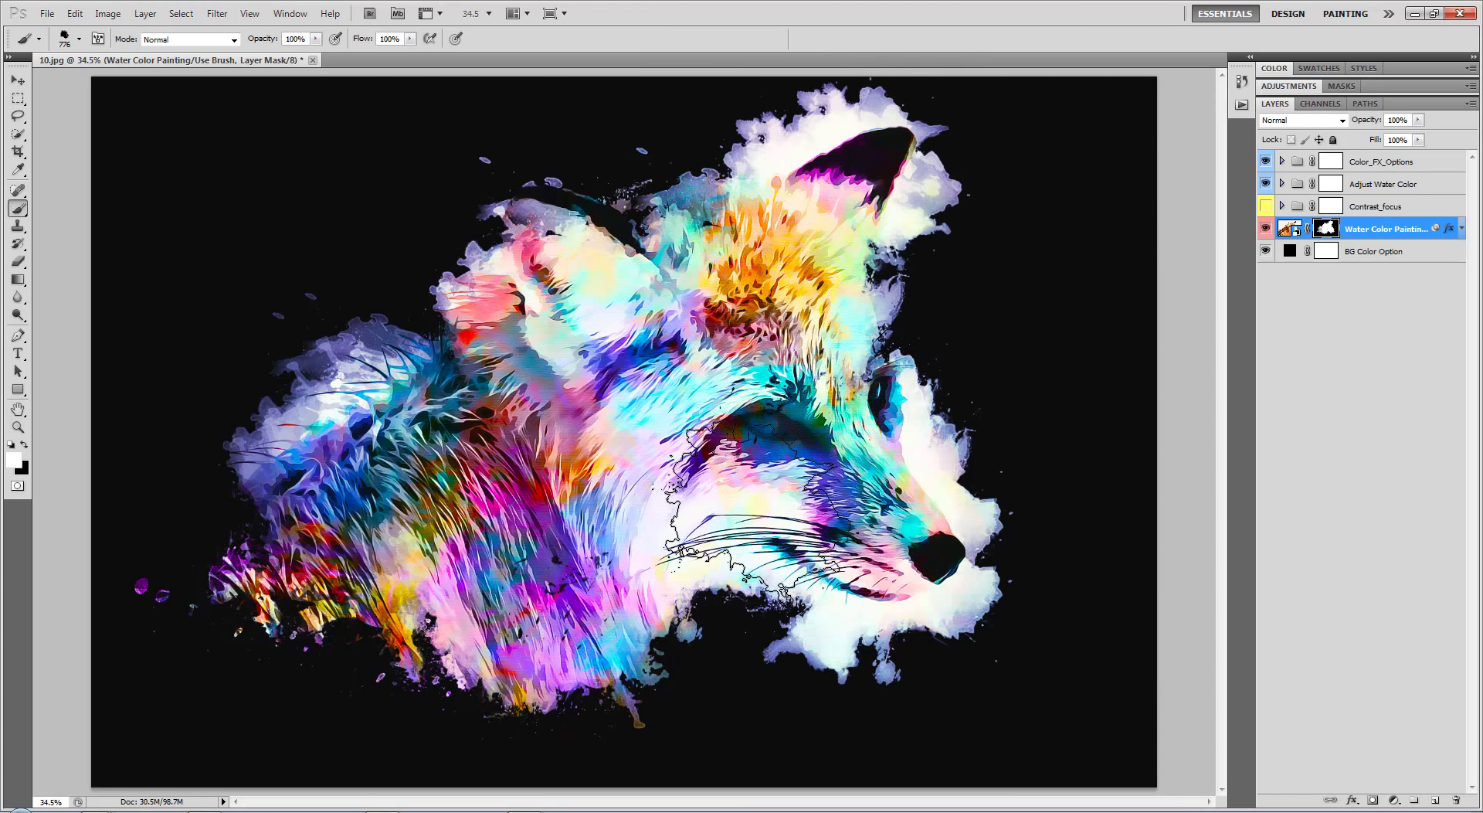
pyautogui.moveTo(587, 248); pyautogui.dragTo(541, 201)
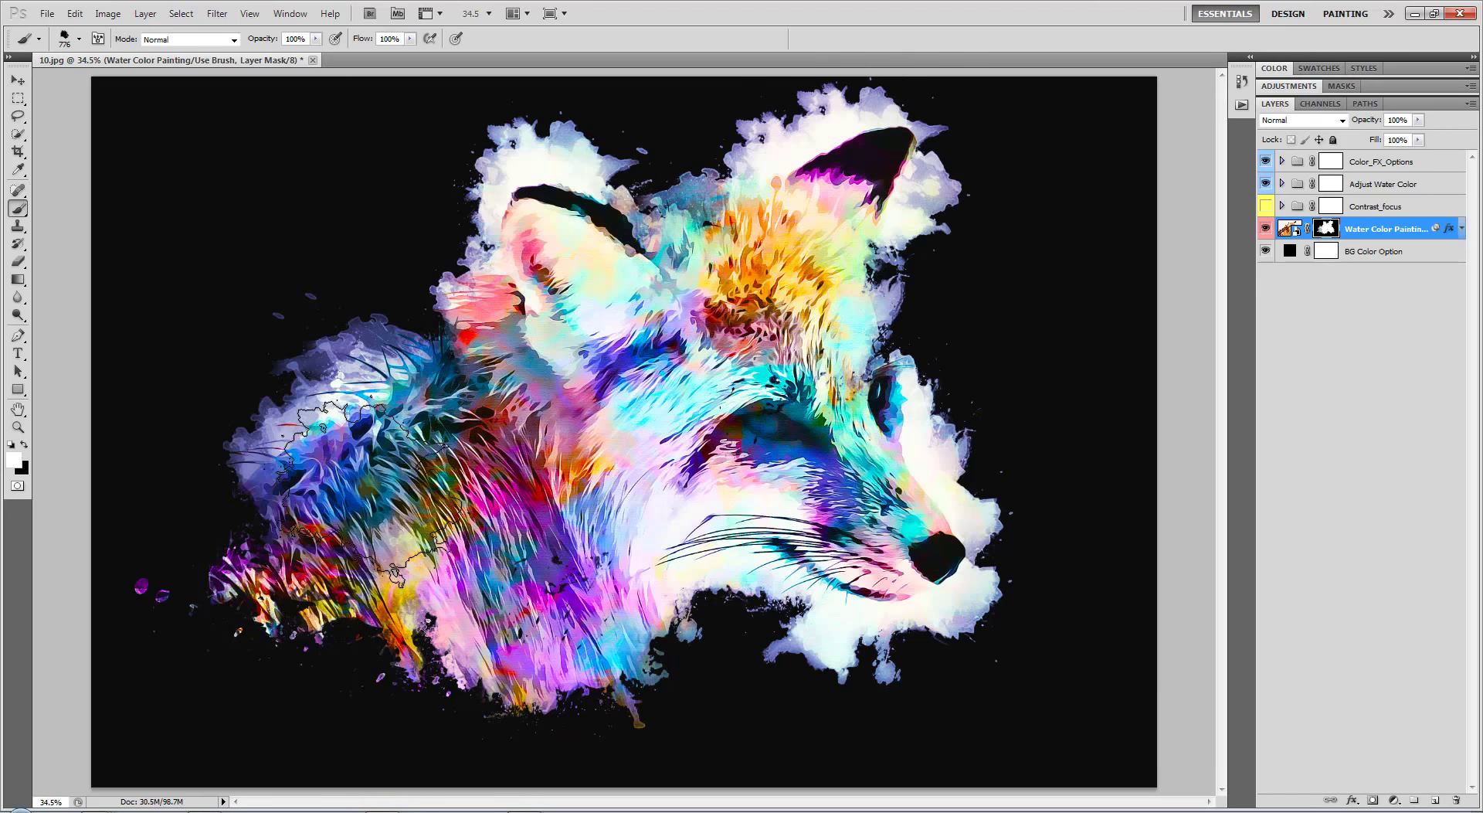
pyautogui.moveTo(363, 494); pyautogui.dragTo(216, 533)
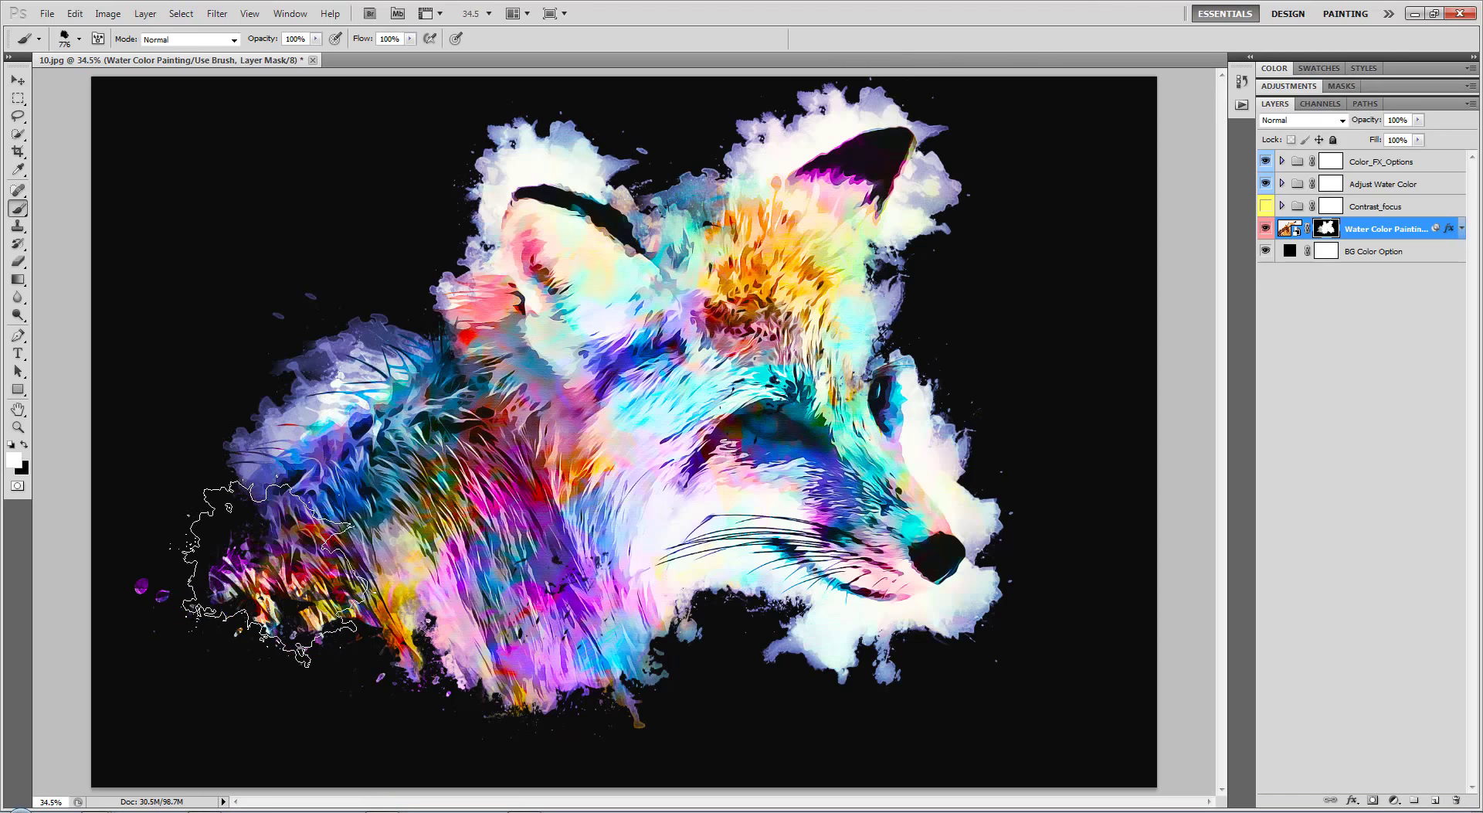
# With a different splatter tip, reveal splatters along the fox's lower-left and bottom edges.
pyautogui.rightClick(550, 471)
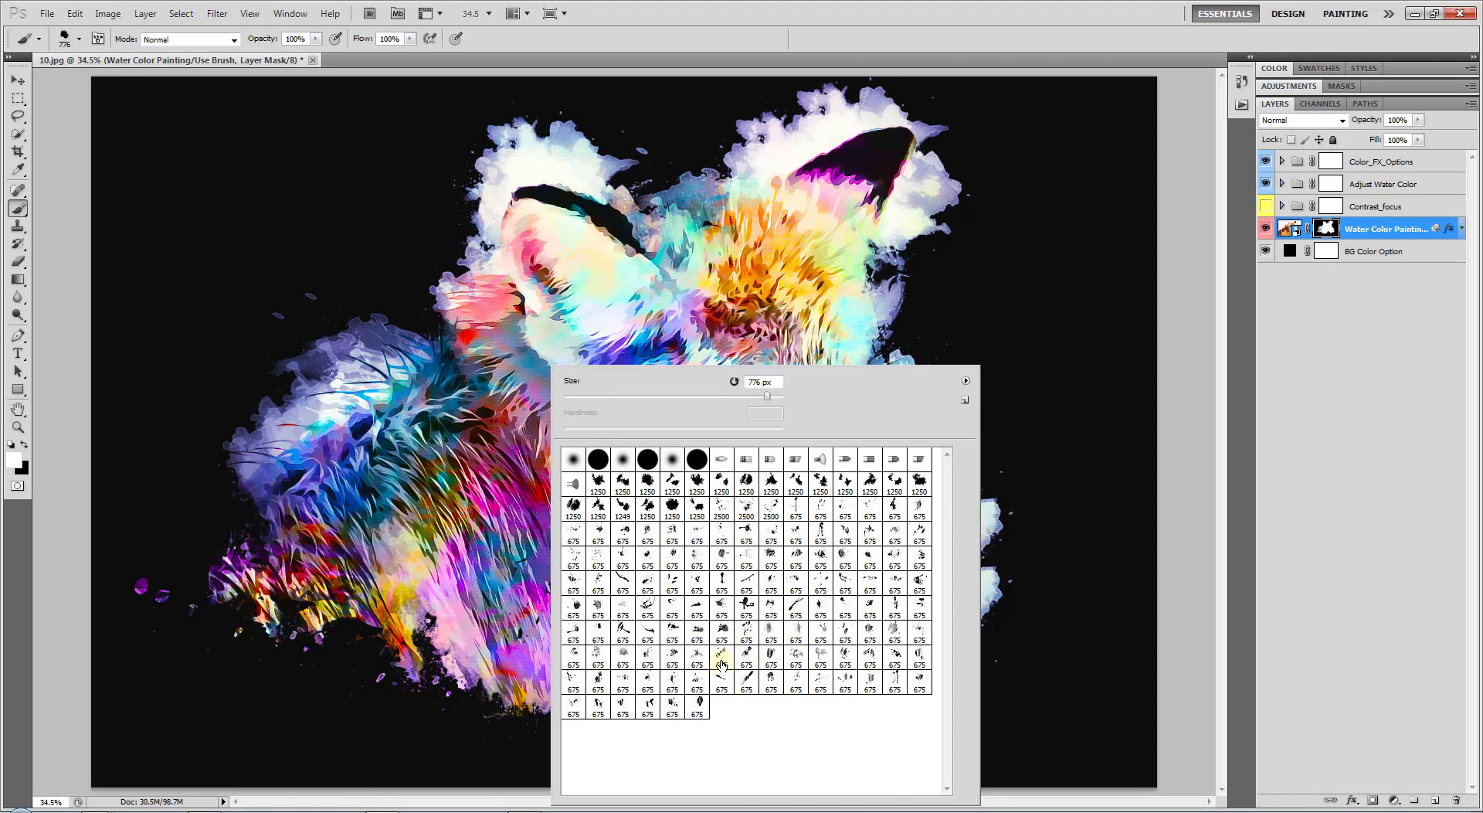
pyautogui.click(723, 661)
pyautogui.click(598, 706)
pyautogui.press('Return')
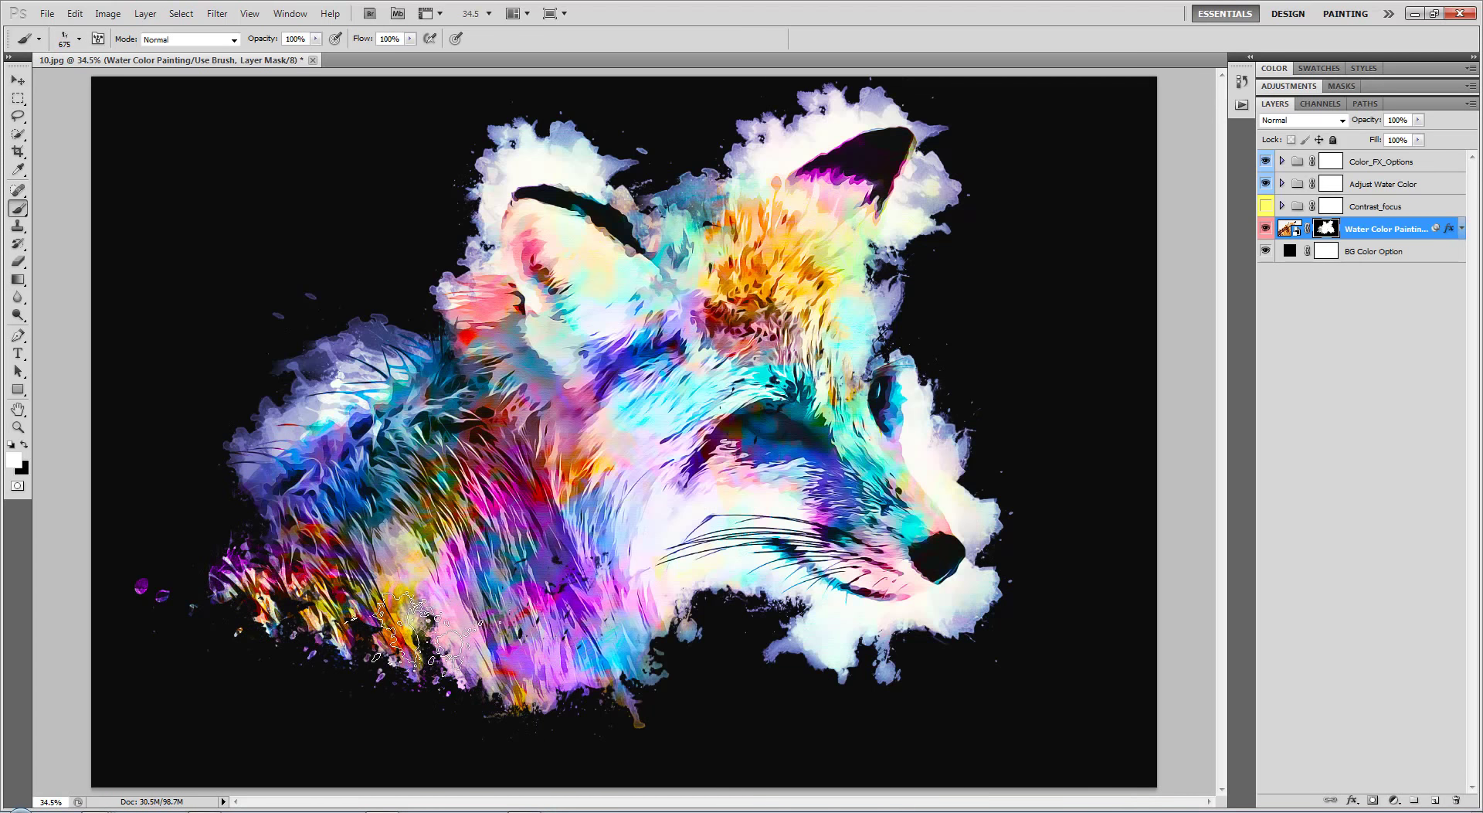
pyautogui.press(']')
pyautogui.press(']')
pyautogui.press(']')
pyautogui.moveTo(340, 618); pyautogui.dragTo(773, 680)
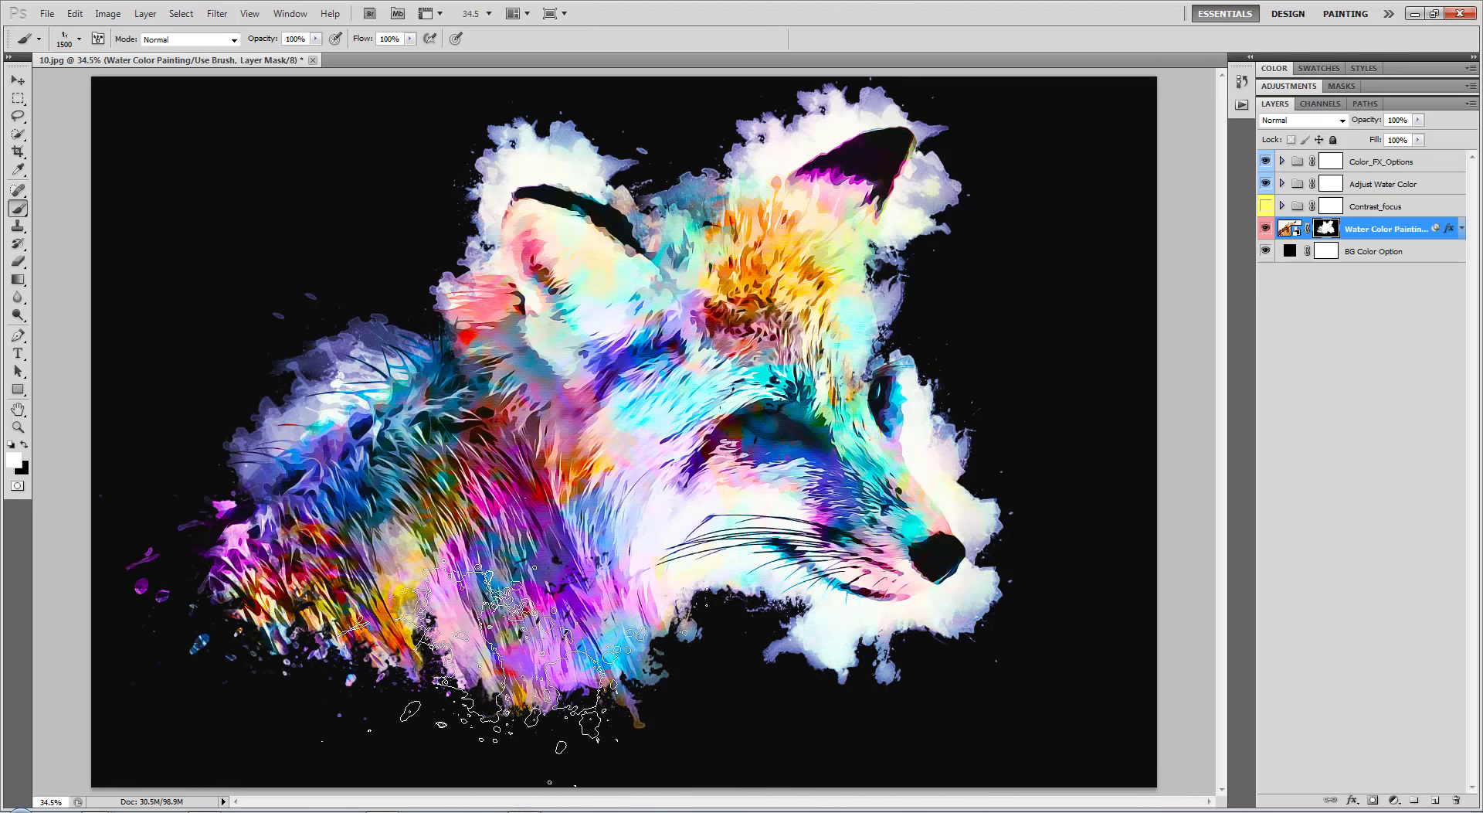
pyautogui.press(']')
pyautogui.press(']')
pyautogui.press(']')
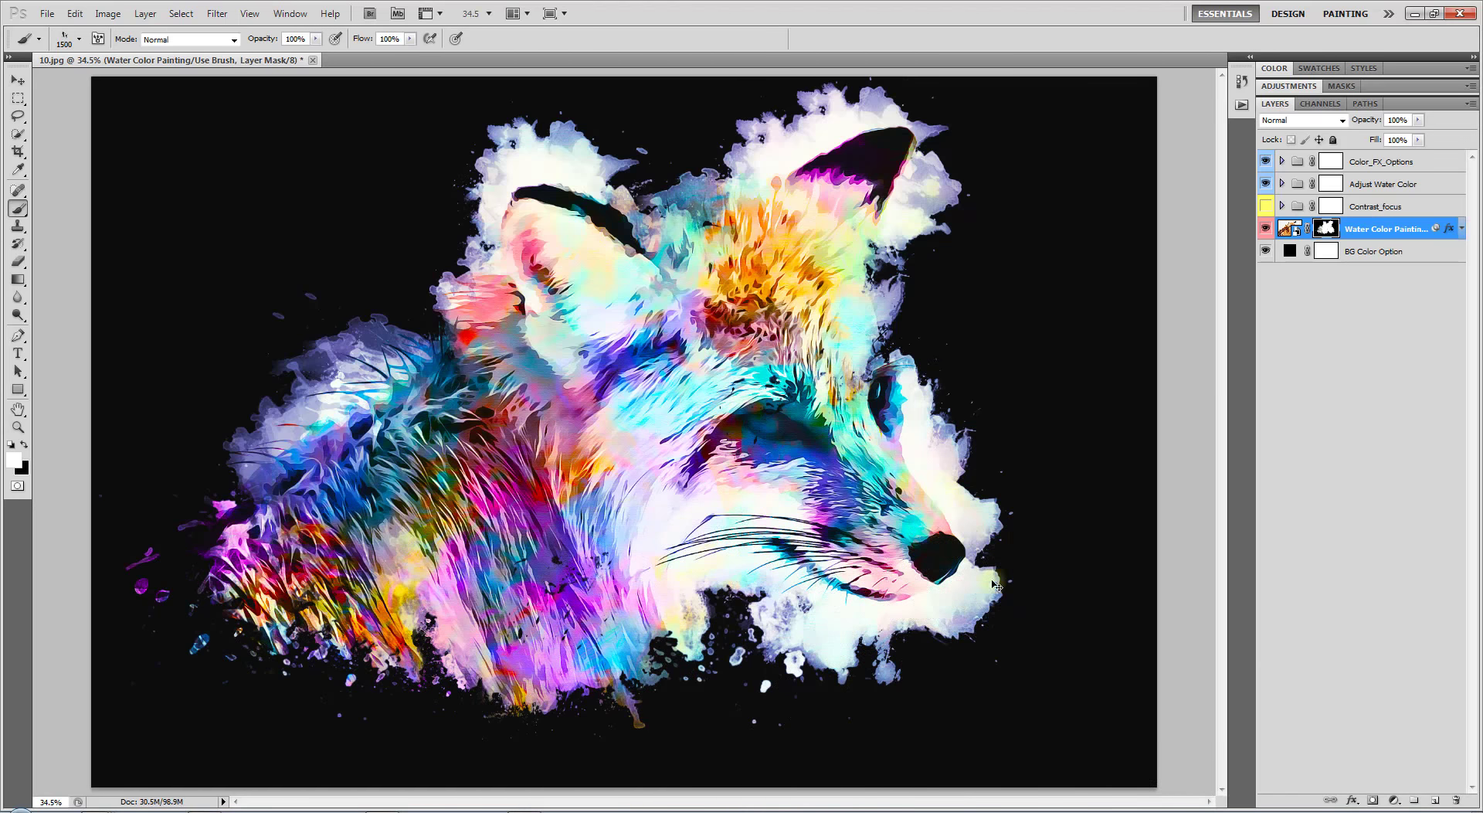
pyautogui.click(981, 379)
pyautogui.hotkey('ctrl', 'z')
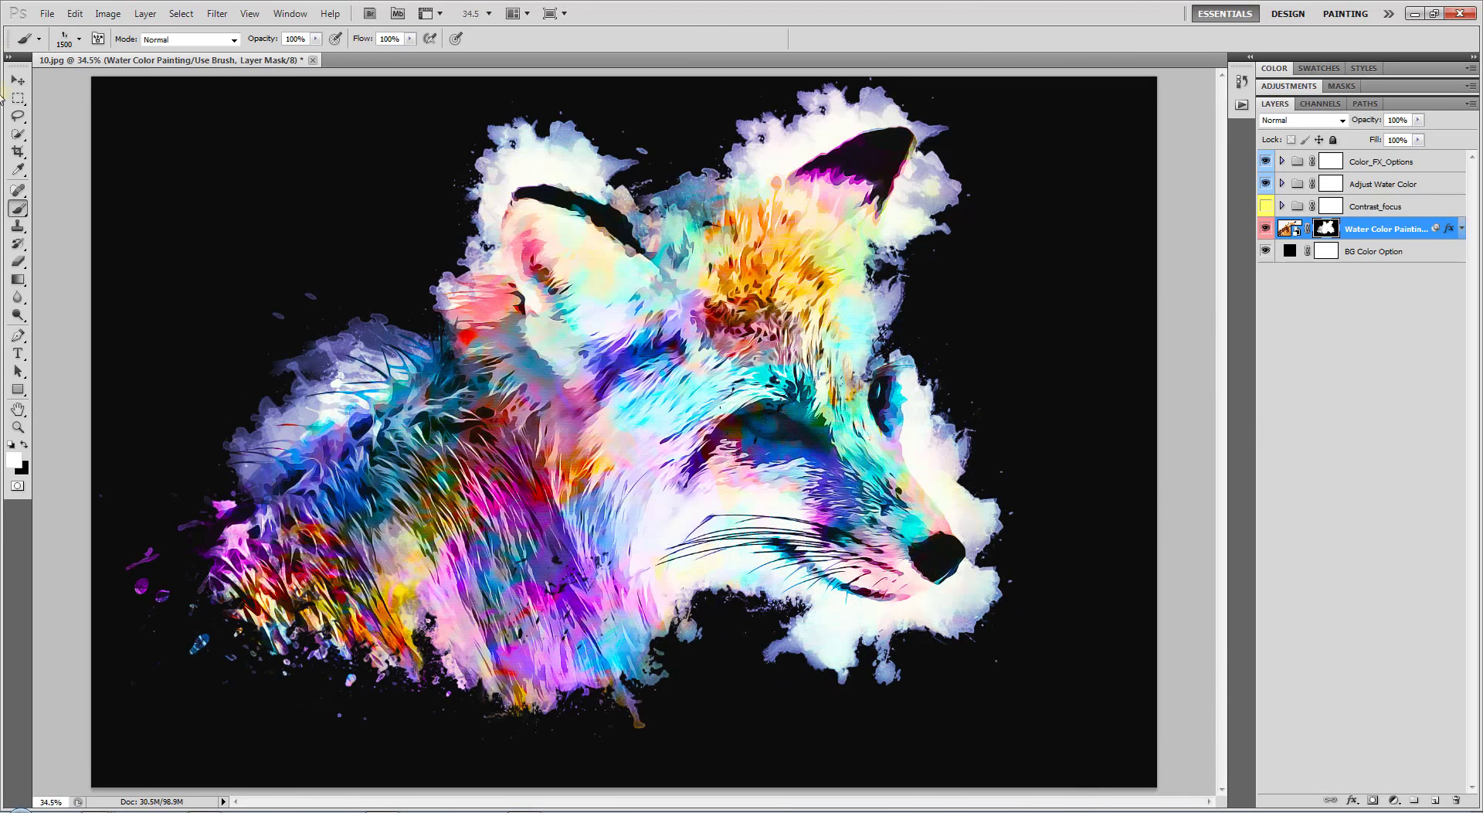
pyautogui.click(16, 81)
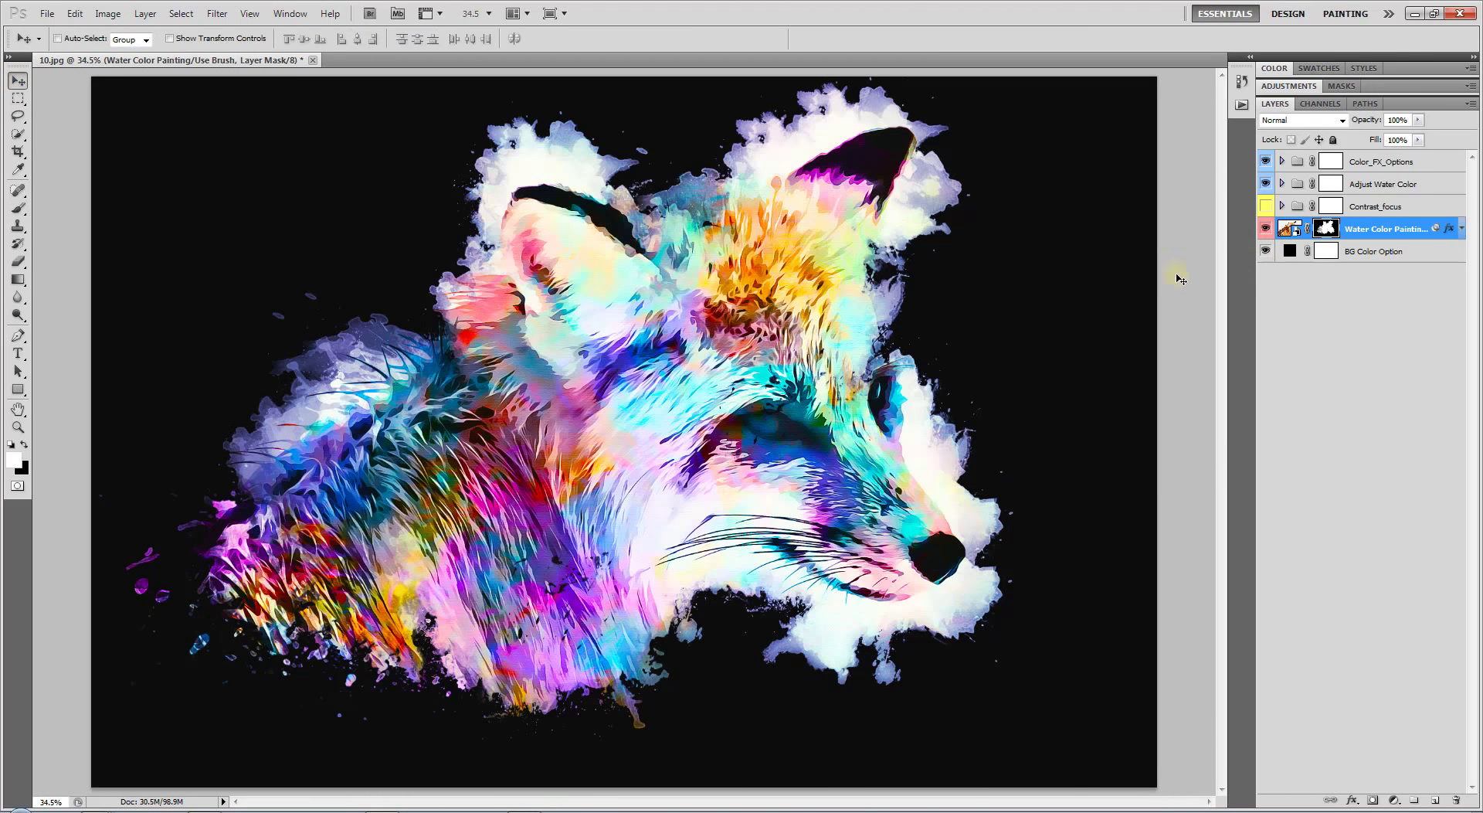
# After previewing lavender a8a2e9 and cancelling, set the BG Color Option fill to pure white #ffffff.
pyautogui.doubleClick(1290, 251)
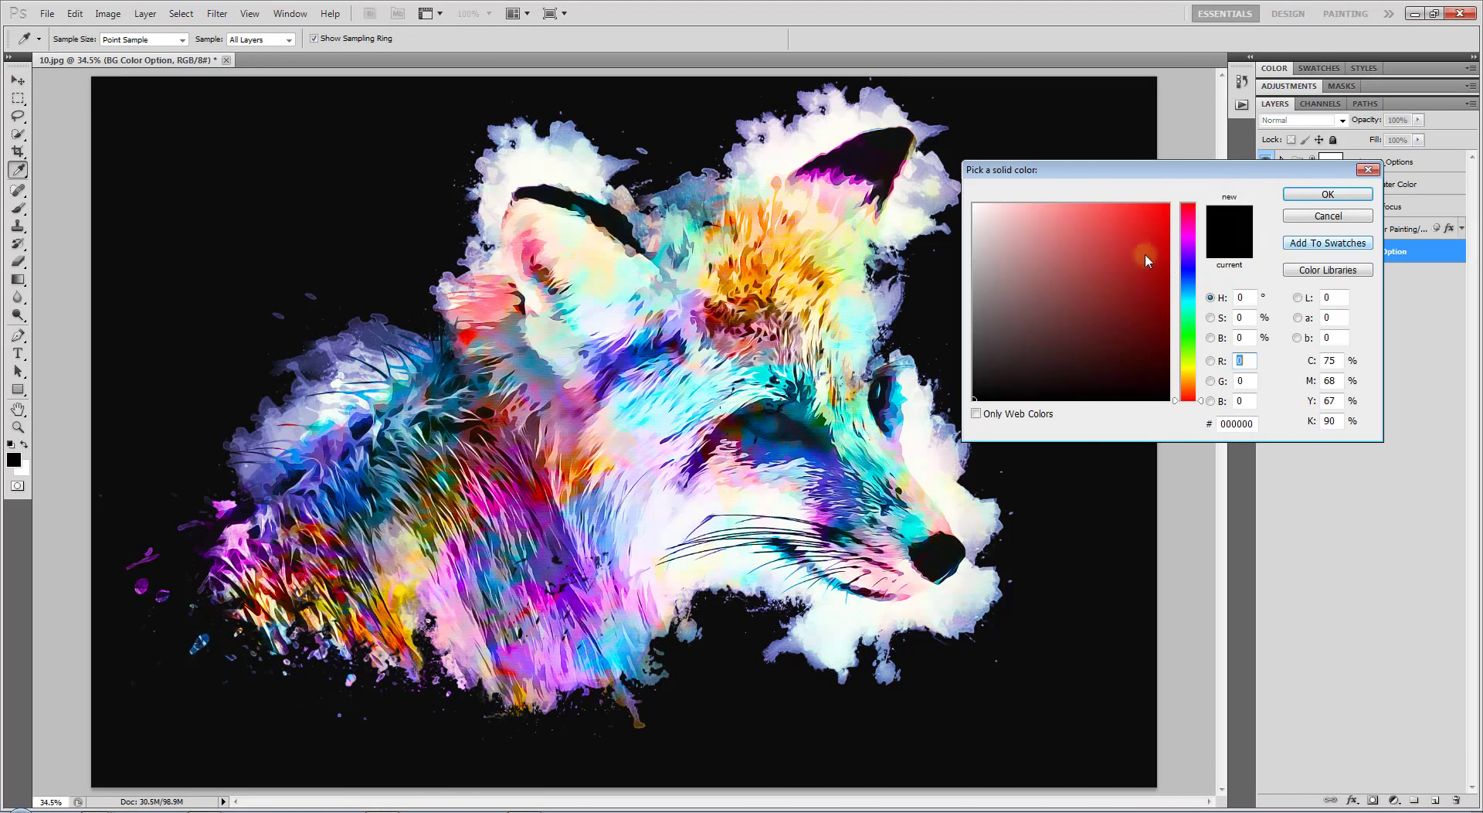
pyautogui.click(1142, 248)
pyautogui.click(1187, 266)
pyautogui.moveTo(1127, 256); pyautogui.dragTo(1033, 221)
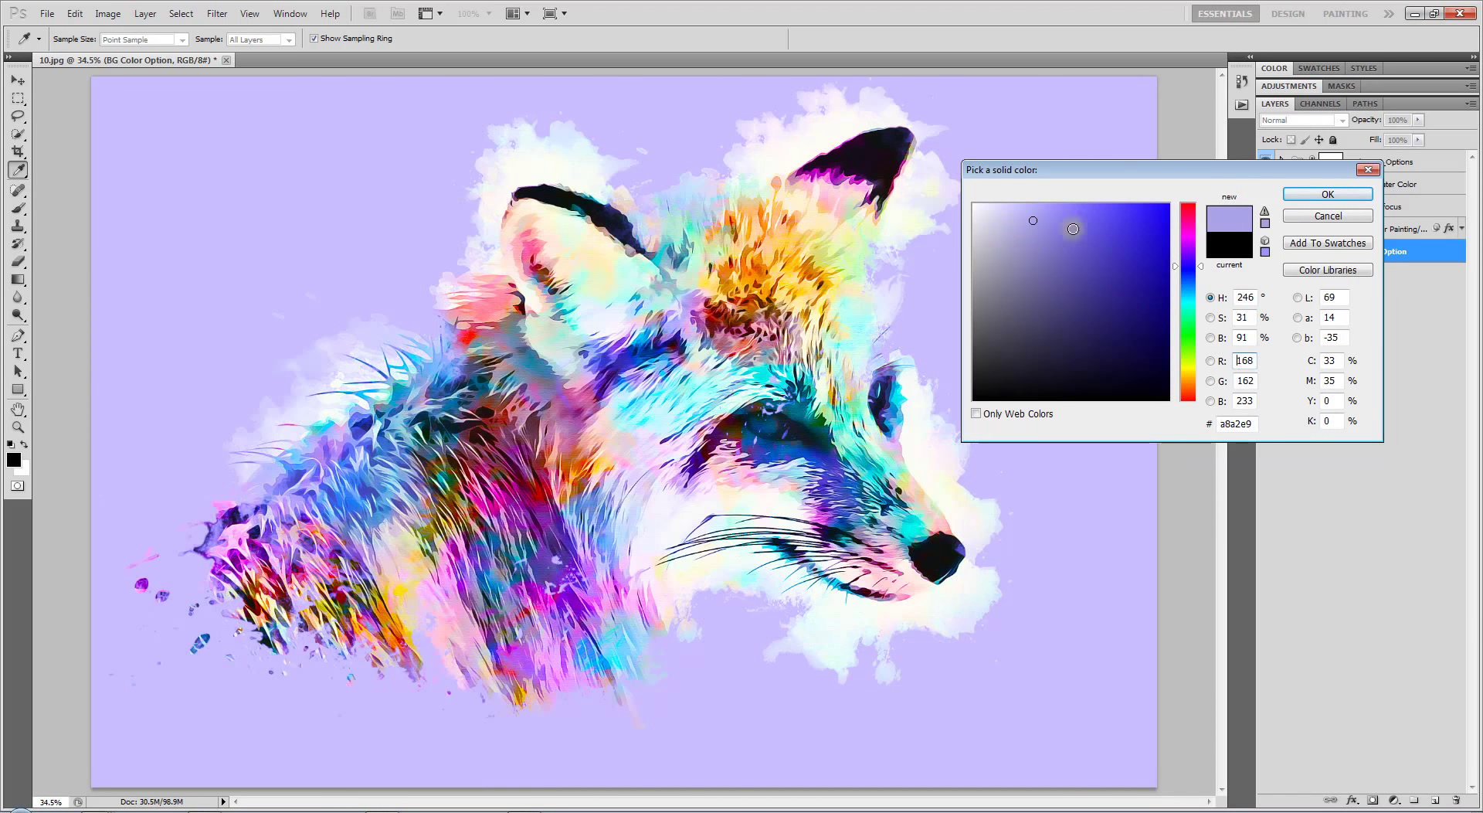
pyautogui.click(1304, 220)
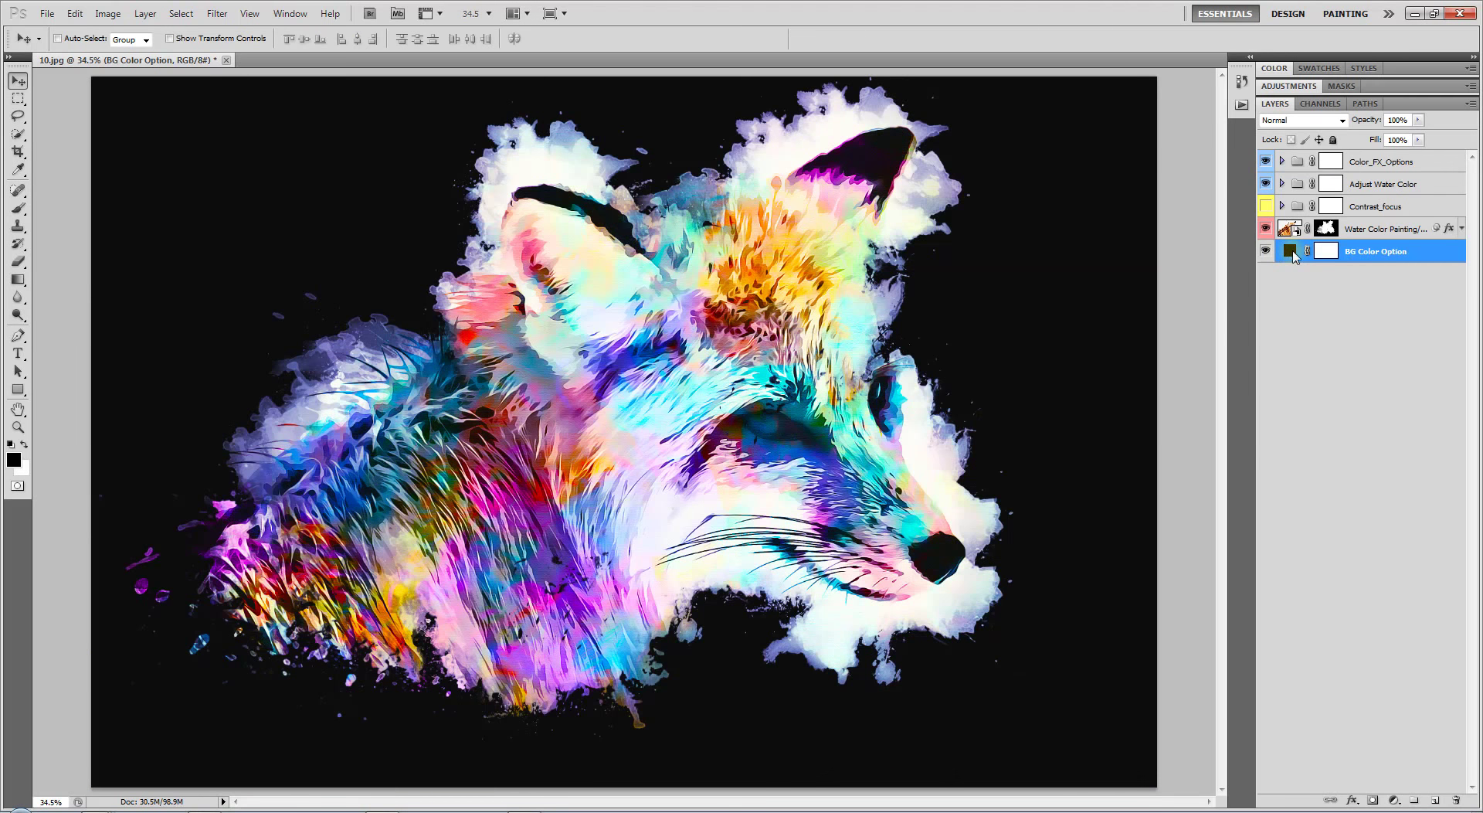
pyautogui.doubleClick(1290, 251)
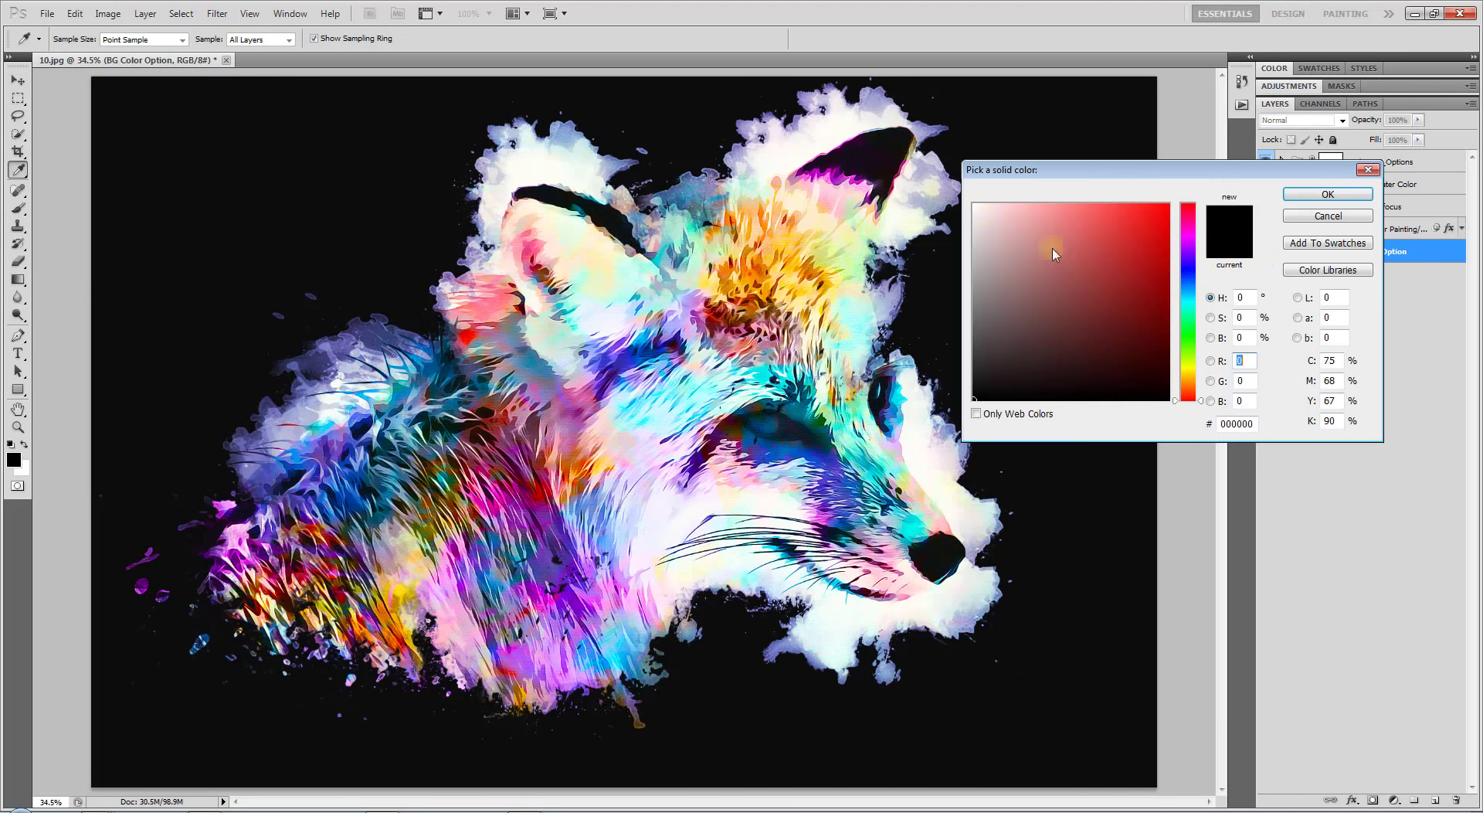
pyautogui.click(958, 197)
pyautogui.click(968, 204)
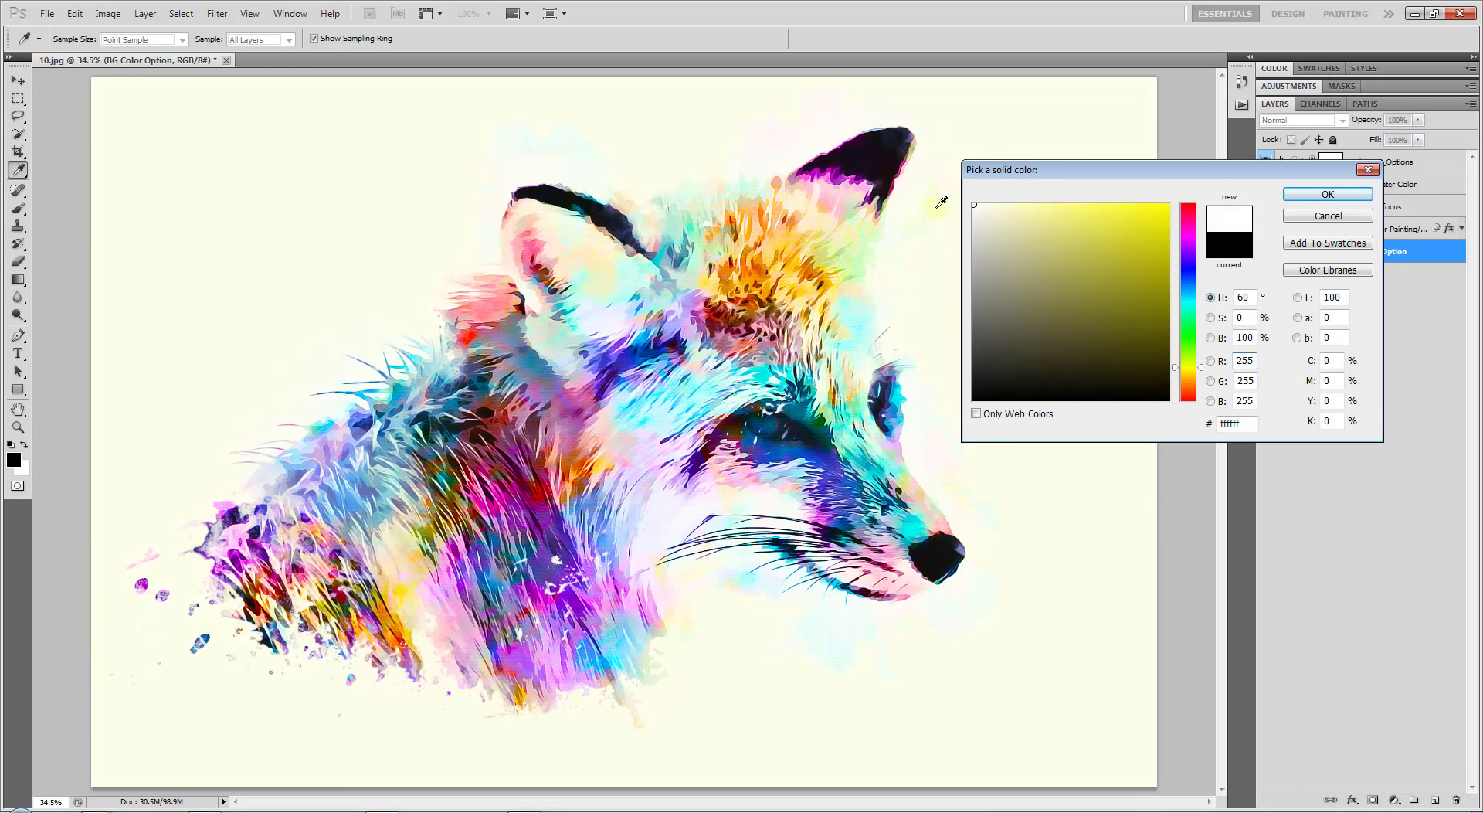
pyautogui.click(1328, 194)
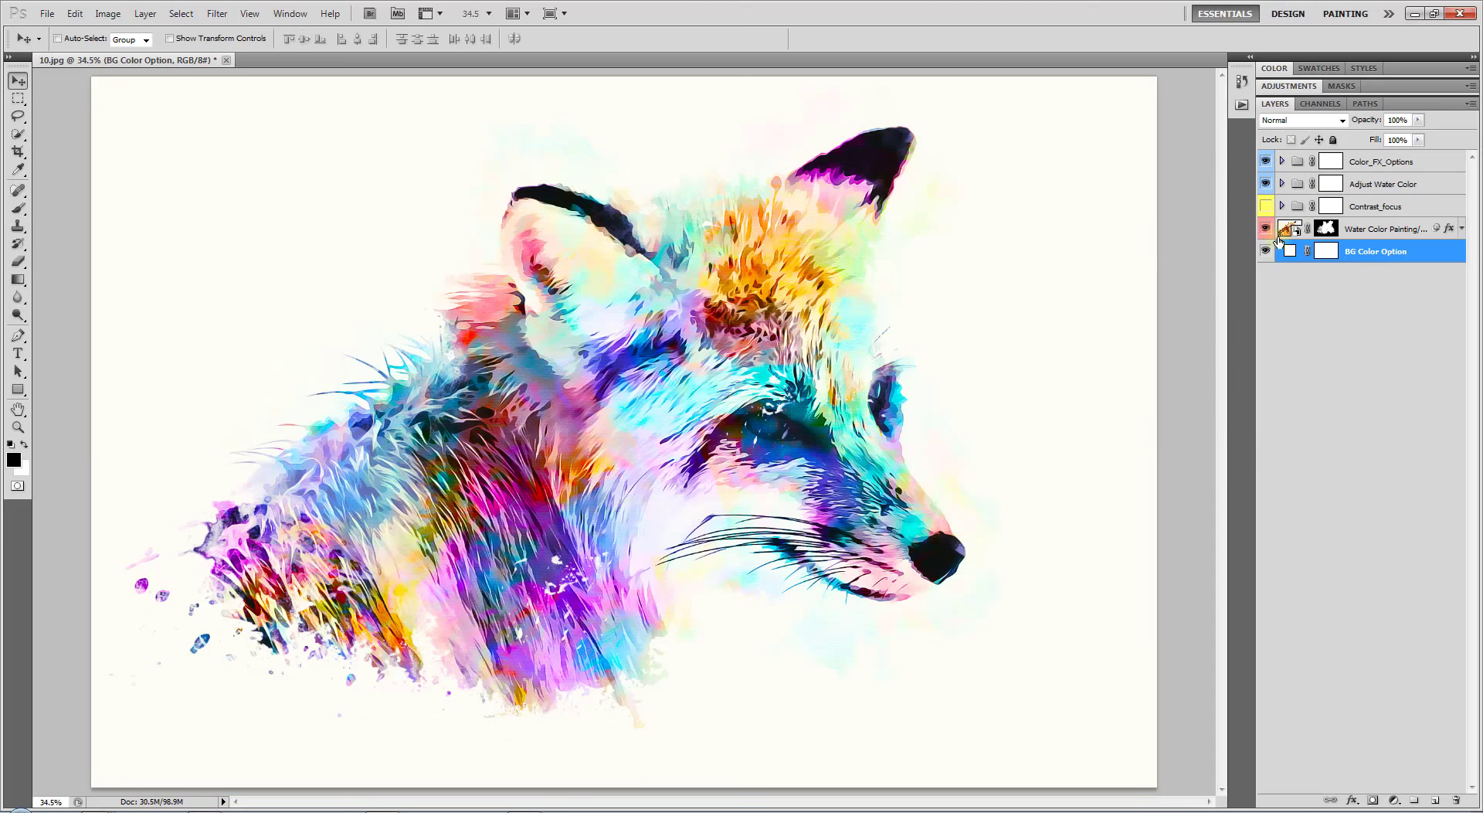
# Toggle the Adjust Water Color group and its Curves 1 adjustment to compare the fox's colours.
pyautogui.click(1400, 229)
pyautogui.click(1378, 207)
pyautogui.click(1265, 206)
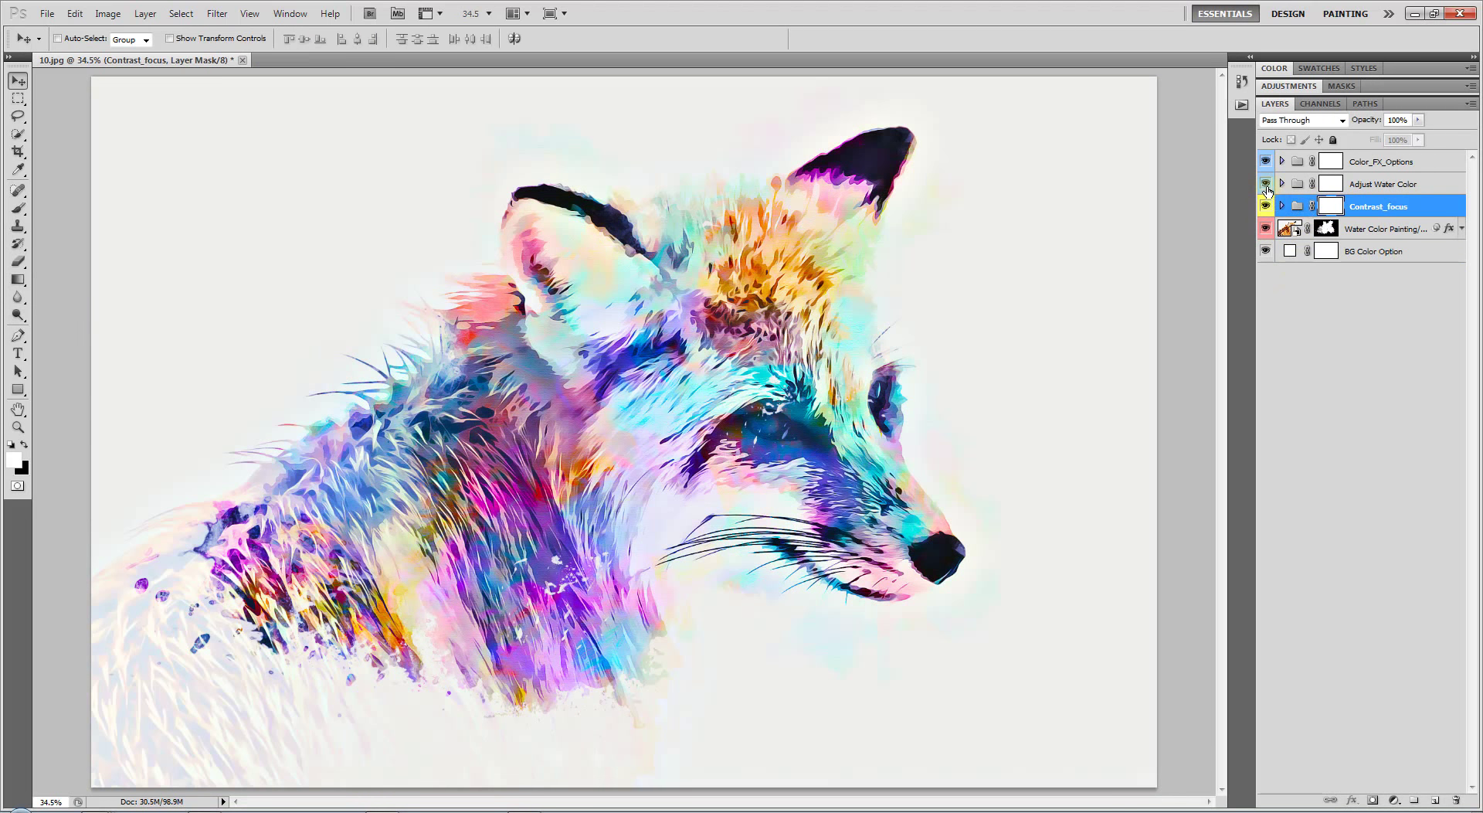
pyautogui.click(1266, 183)
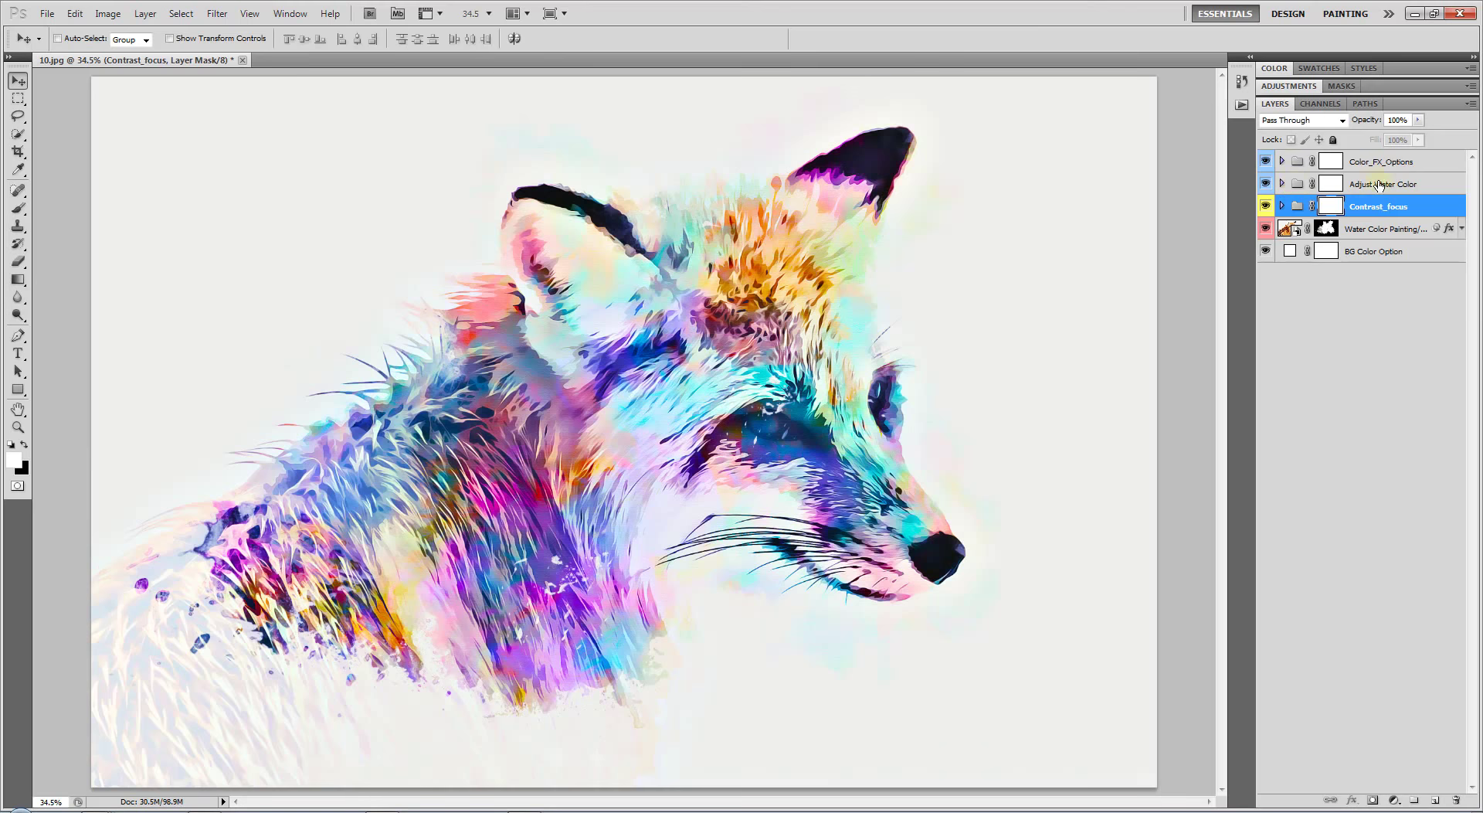
pyautogui.click(1294, 186)
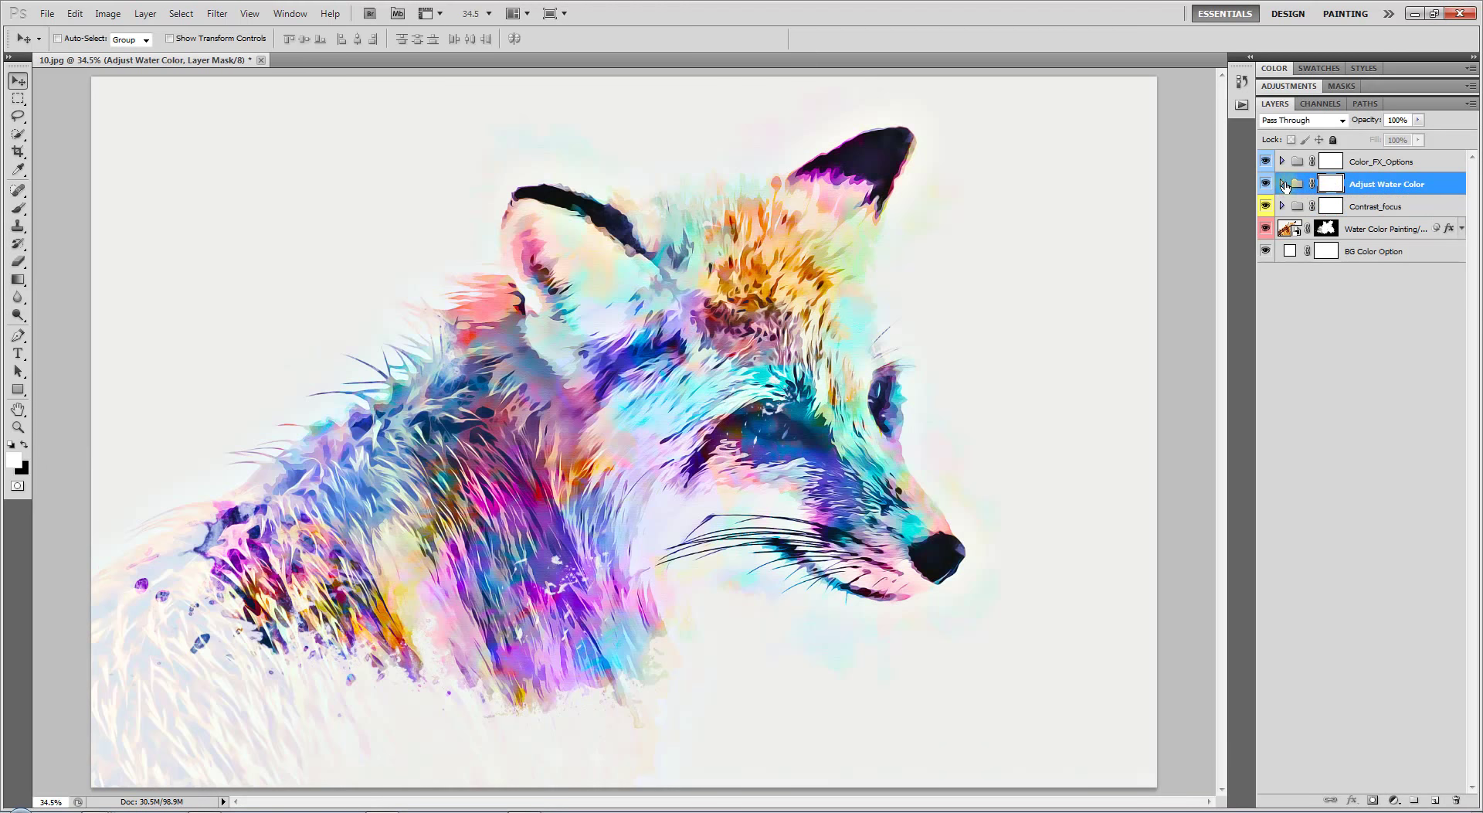
pyautogui.click(1283, 184)
pyautogui.click(1348, 207)
pyautogui.click(1313, 229)
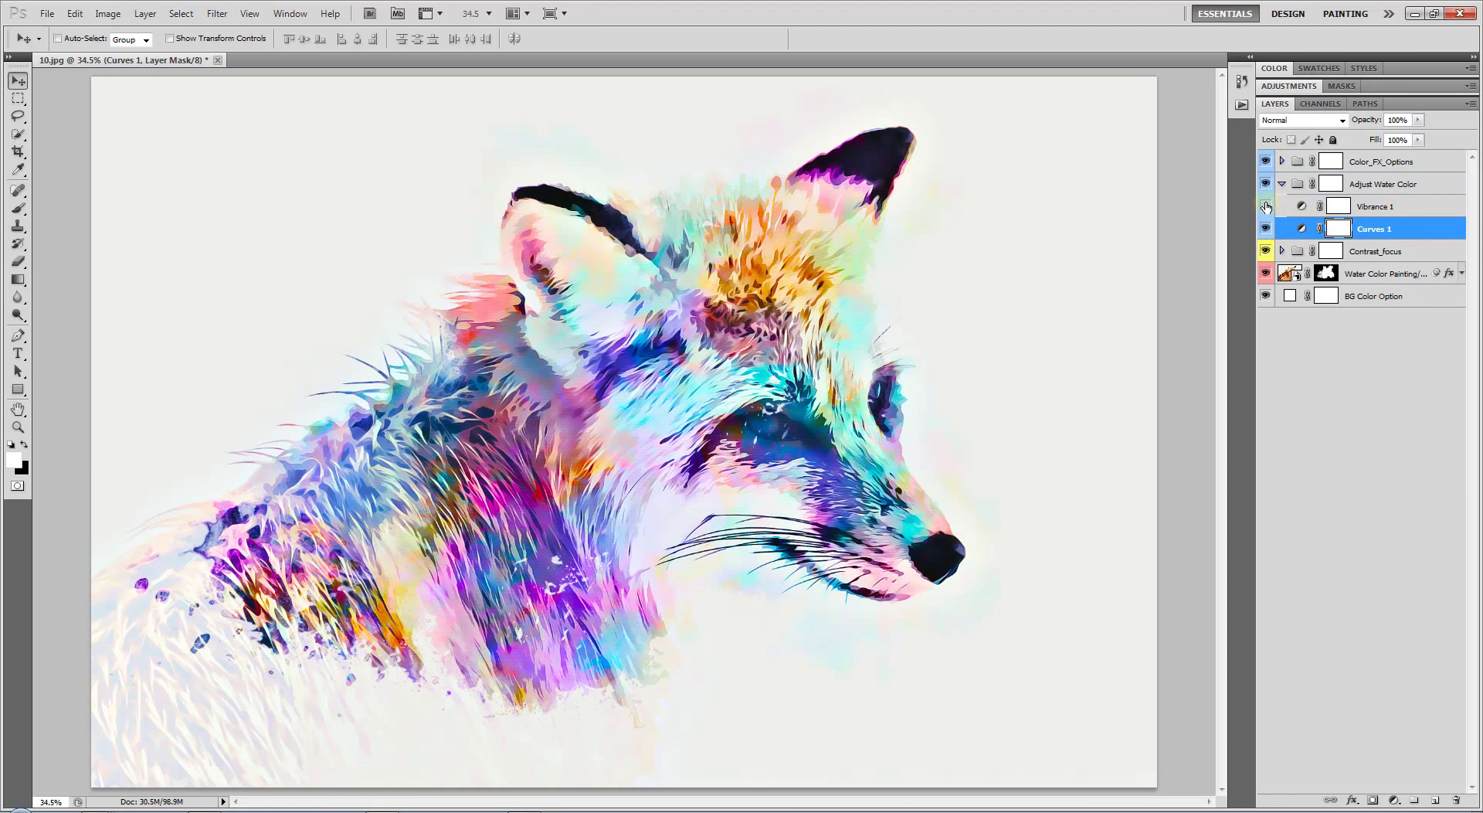
pyautogui.click(1265, 206)
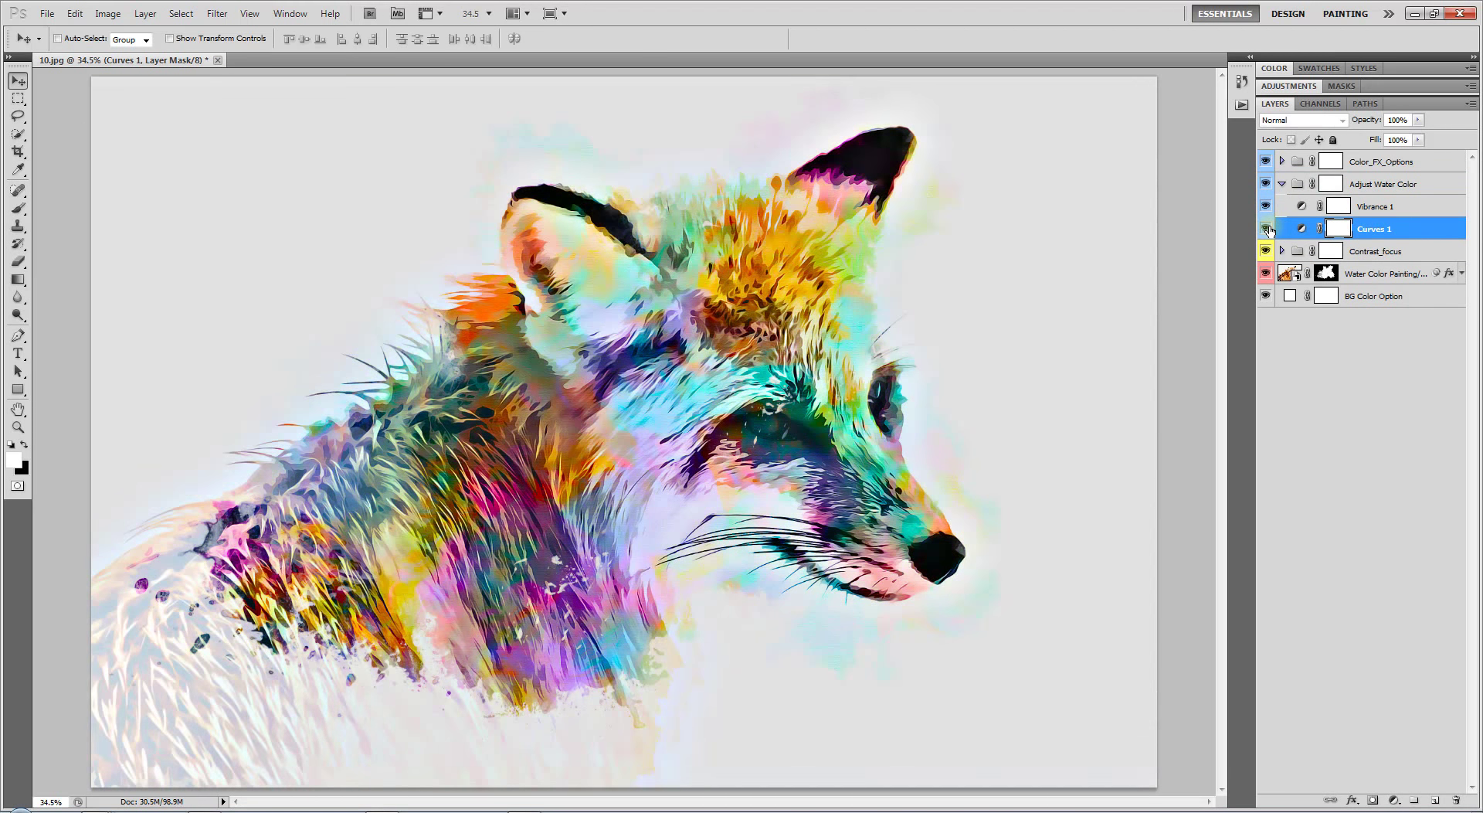
pyautogui.click(1267, 229)
pyautogui.click(1282, 184)
# Compare the Color_FX_Options looks: Gradient Map 2, Gradient Map 1, and Hue/Saturation 1 on the fox.
pyautogui.click(1443, 229)
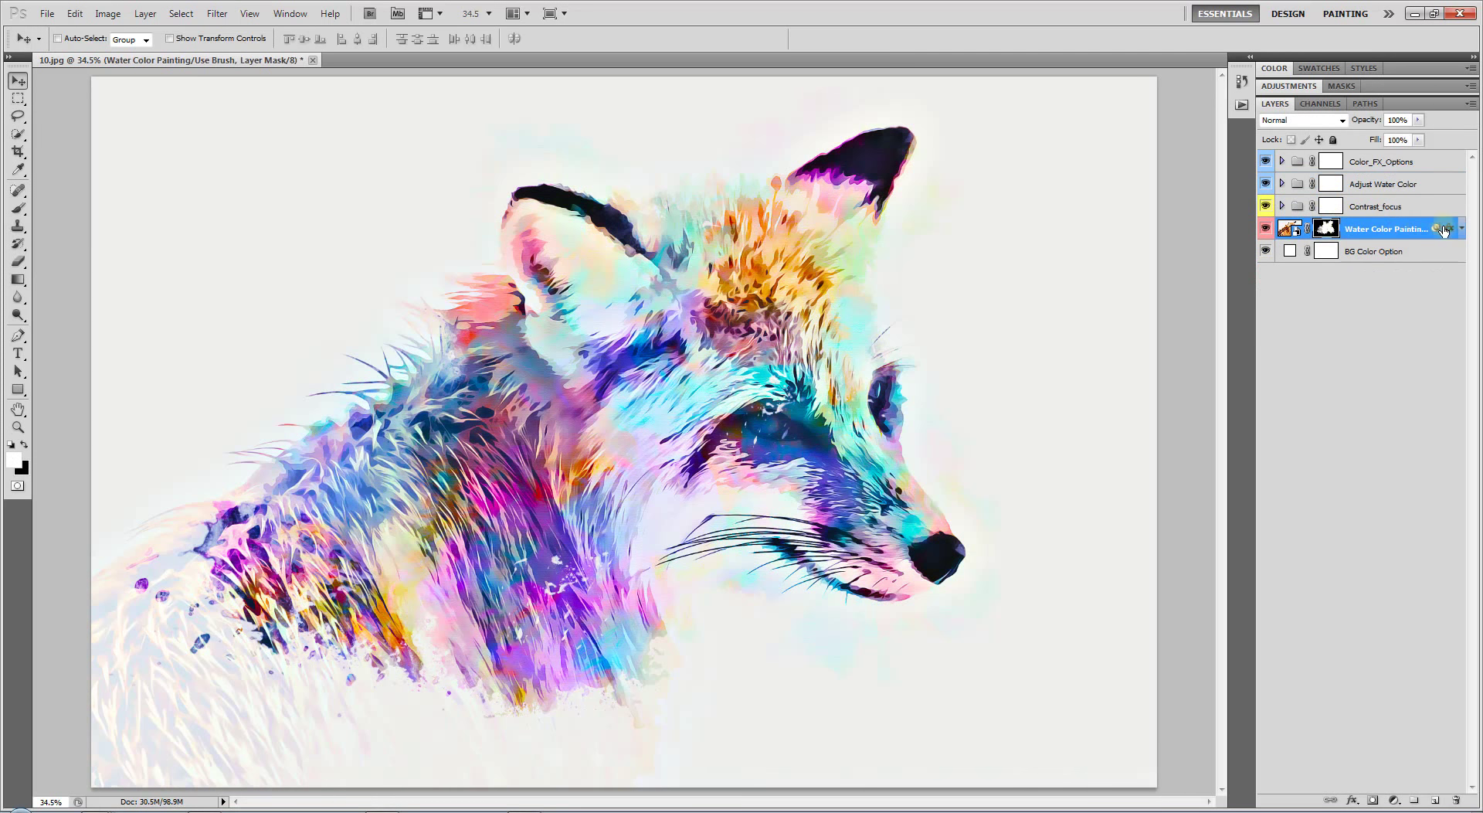
pyautogui.click(1460, 230)
pyautogui.hotkey('ctrl', '`')
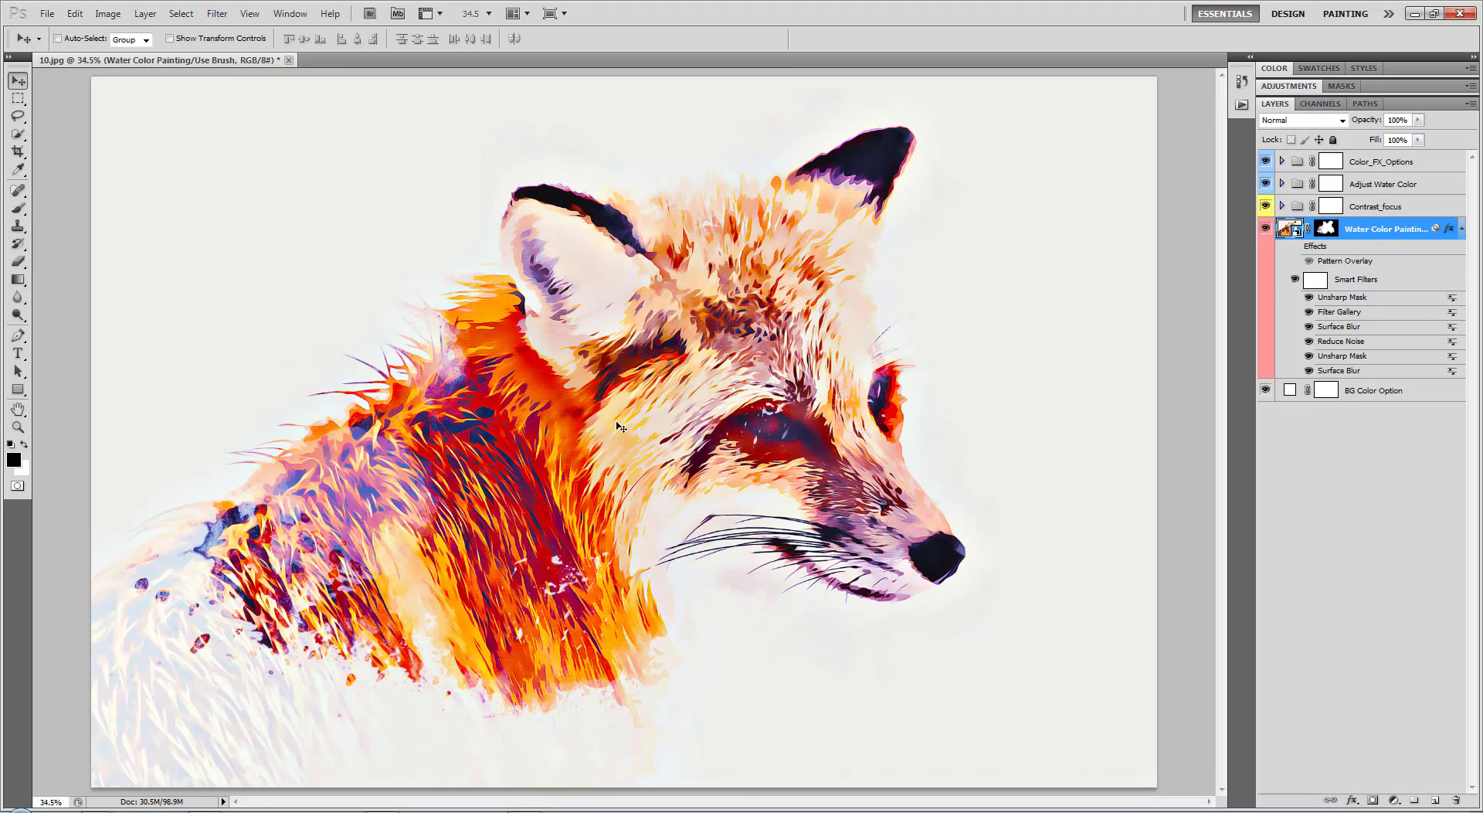
pyautogui.click(1385, 164)
pyautogui.click(1281, 162)
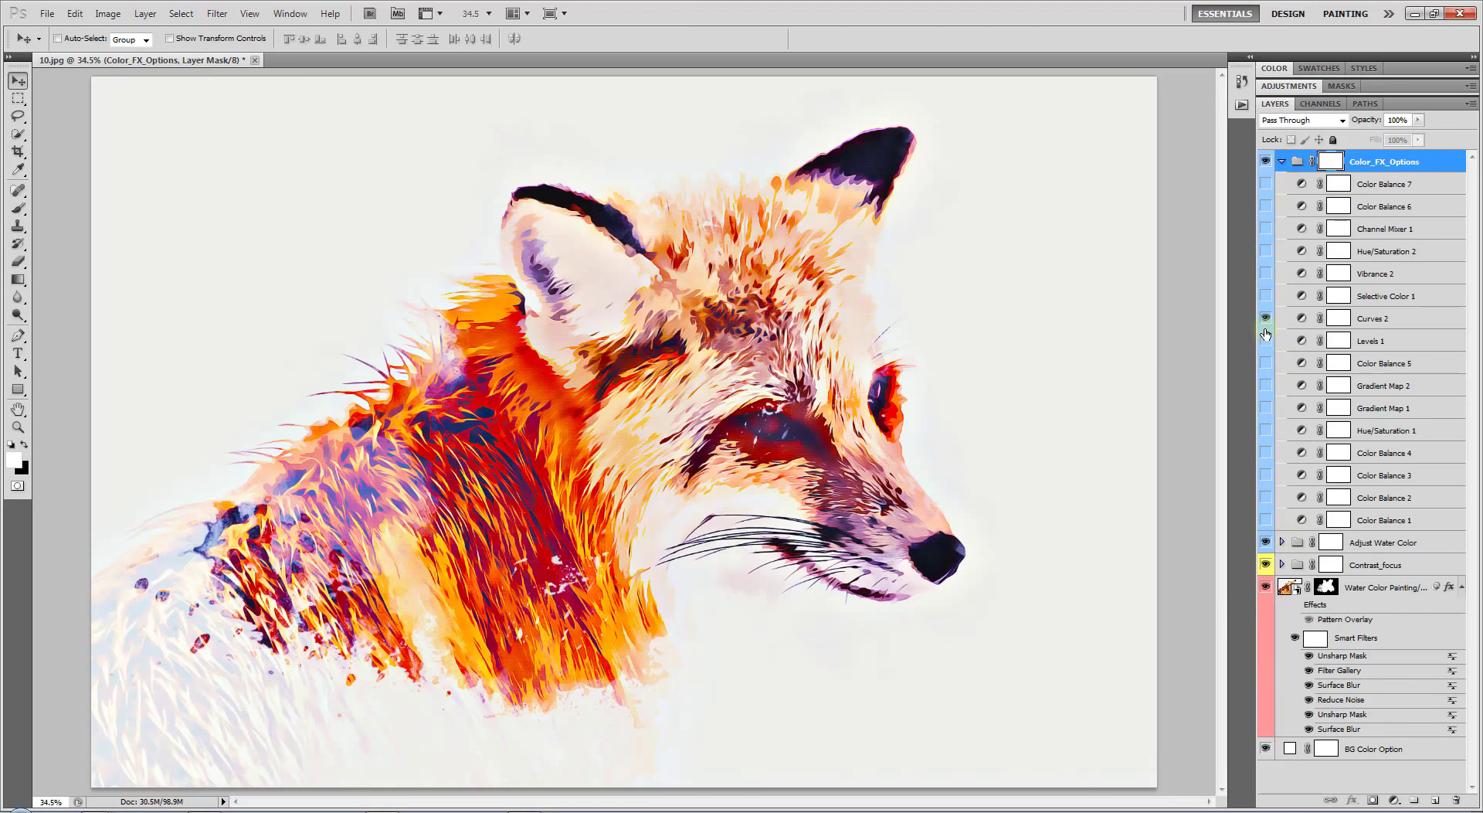
pyautogui.click(1266, 251)
pyautogui.click(1267, 387)
pyautogui.click(1266, 385)
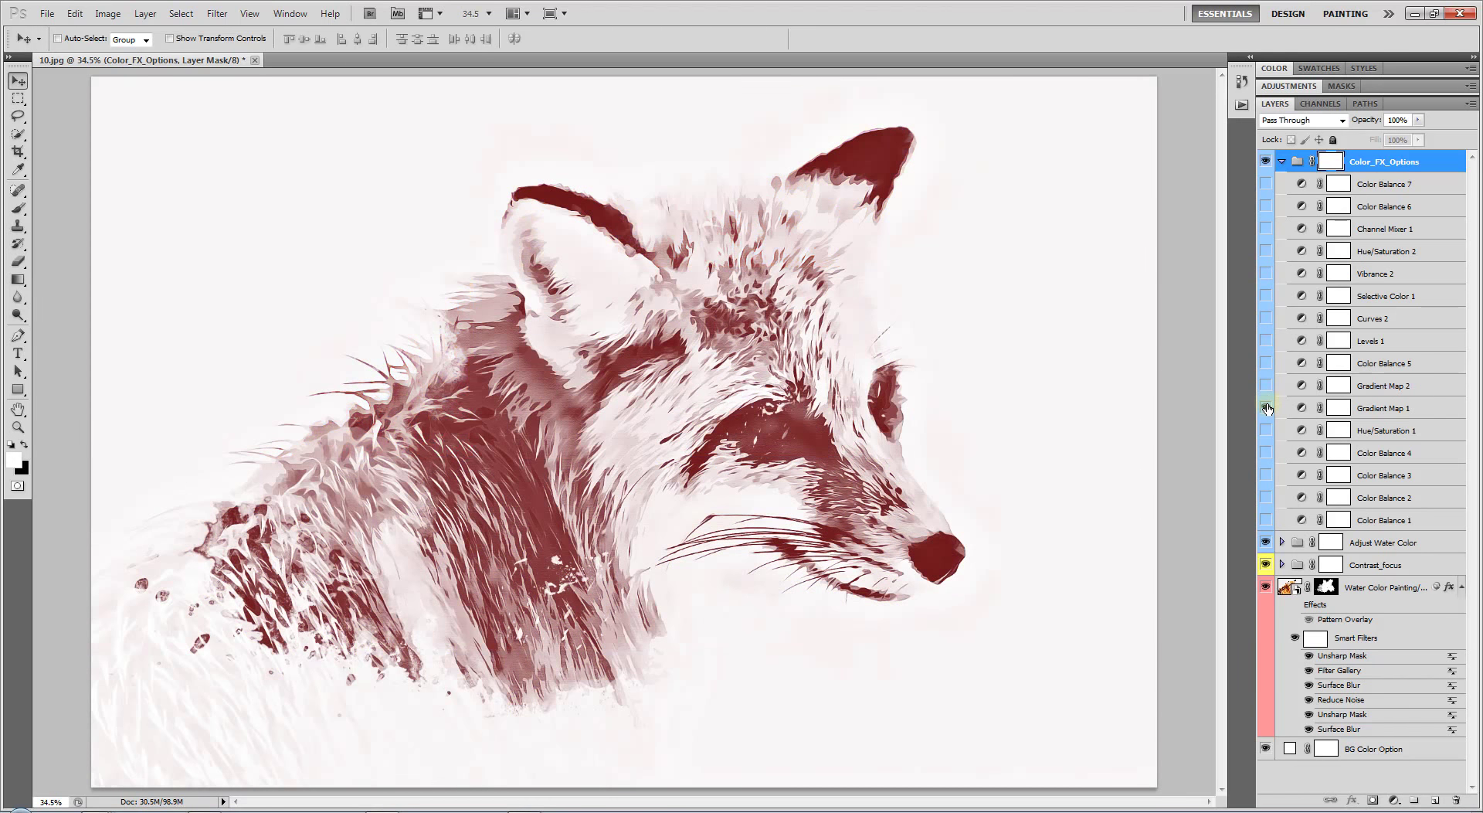
pyautogui.click(1266, 408)
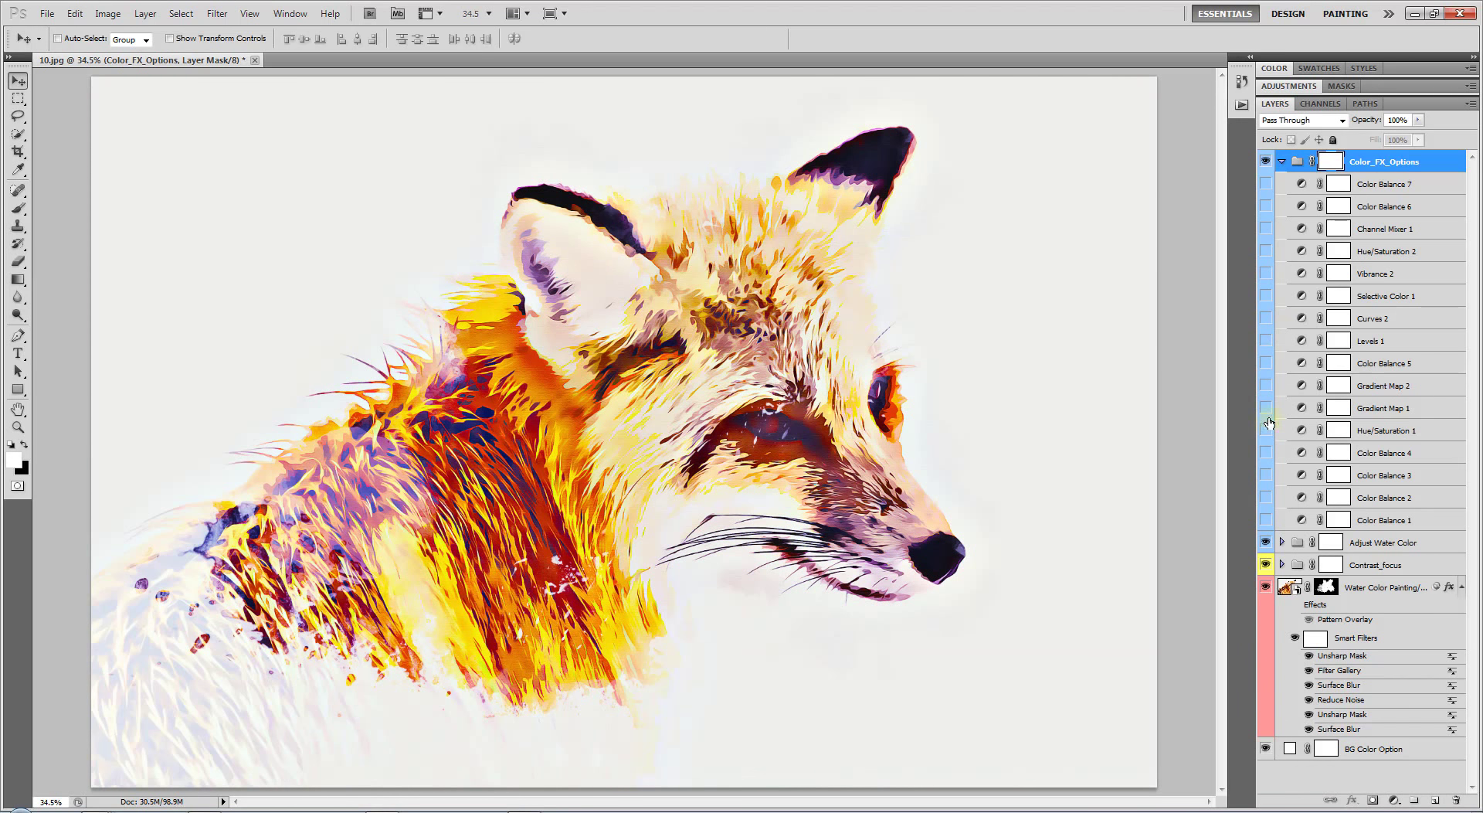
pyautogui.click(1266, 429)
pyautogui.click(1282, 160)
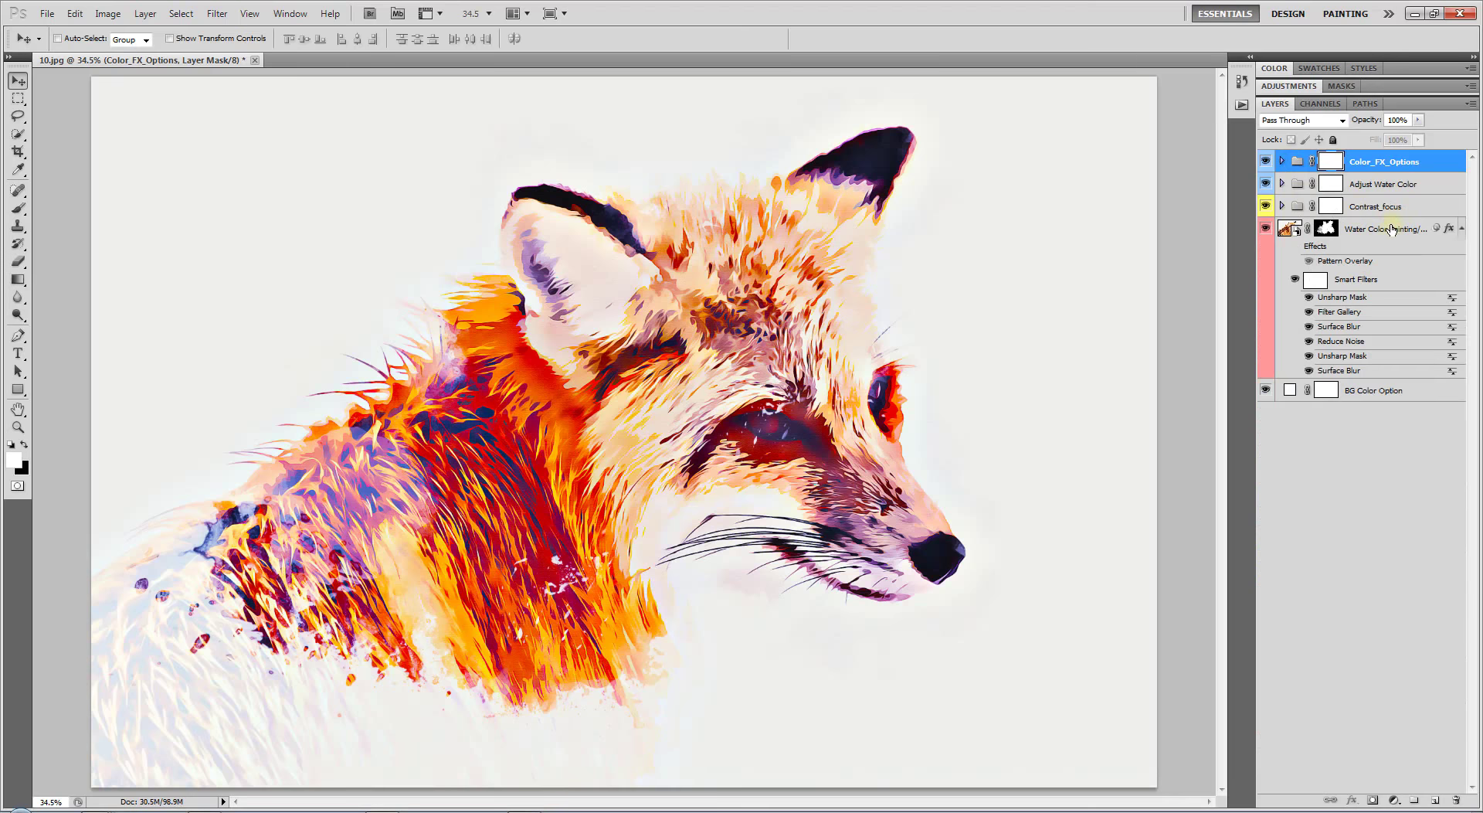
# Enable the Water Color Painting layer's Pattern Overlay effect for pastel multicoloured tones.
pyautogui.click(1359, 232)
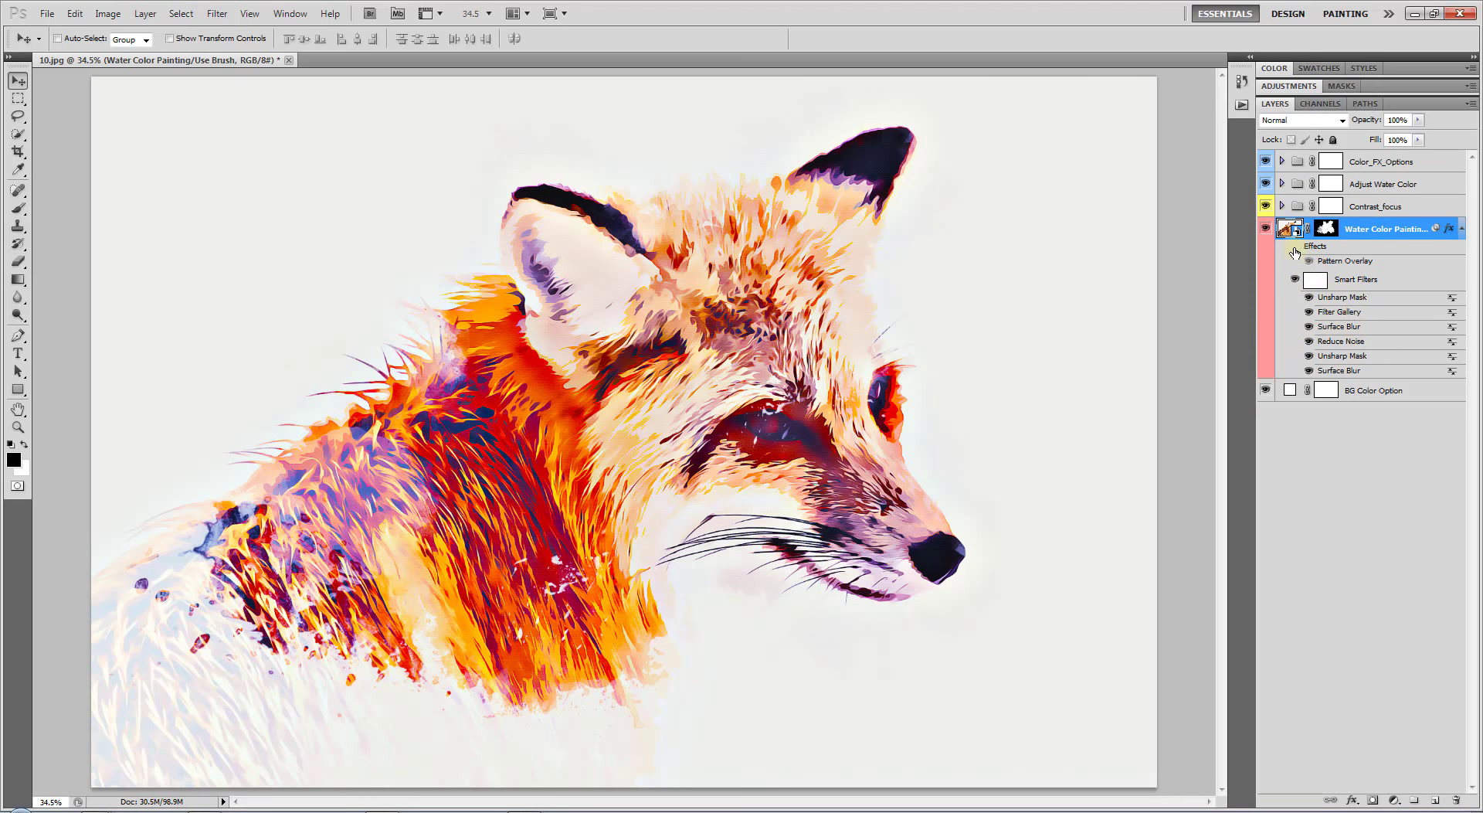
pyautogui.click(1294, 247)
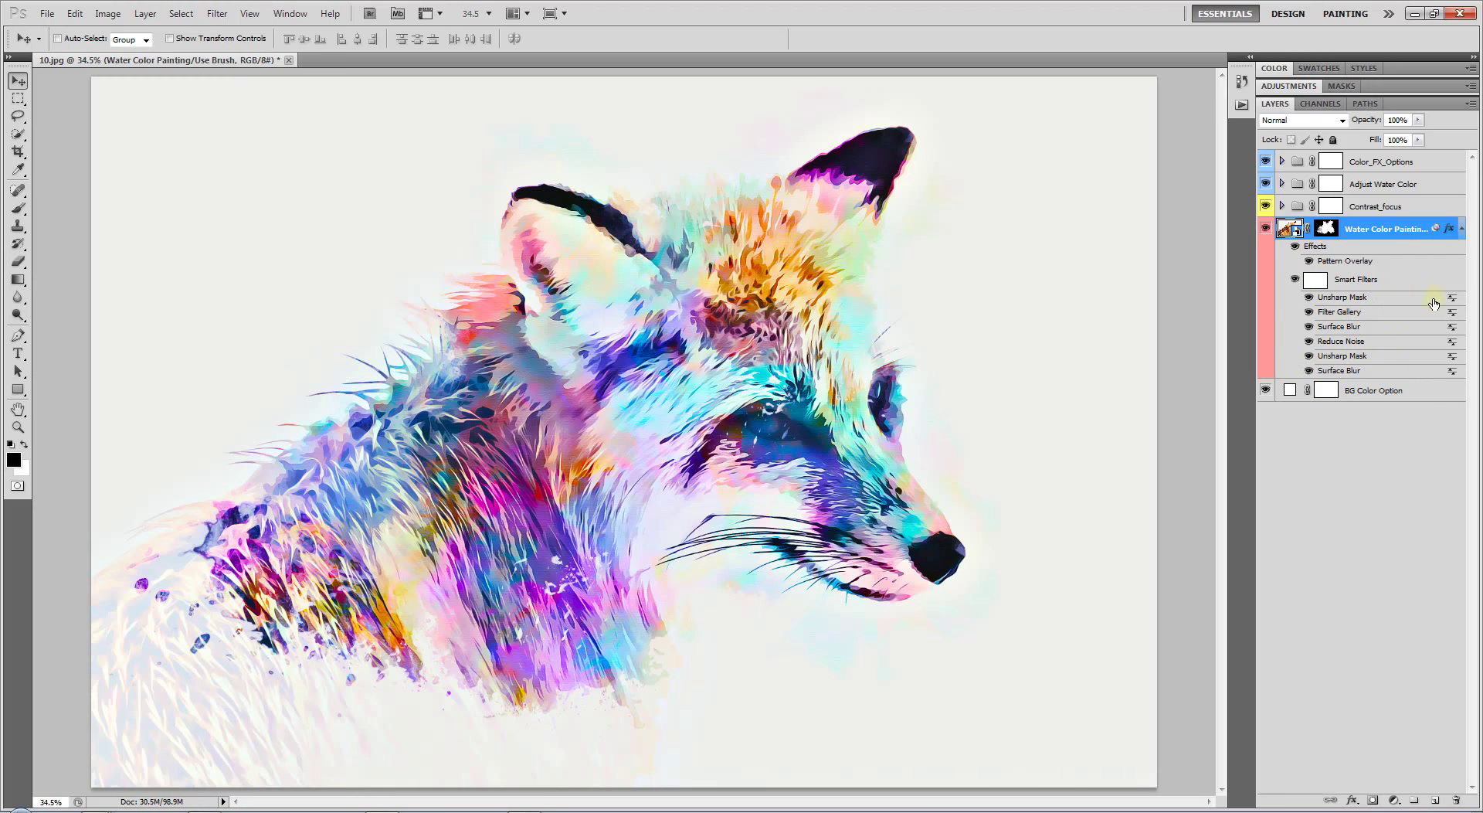
pyautogui.click(1462, 230)
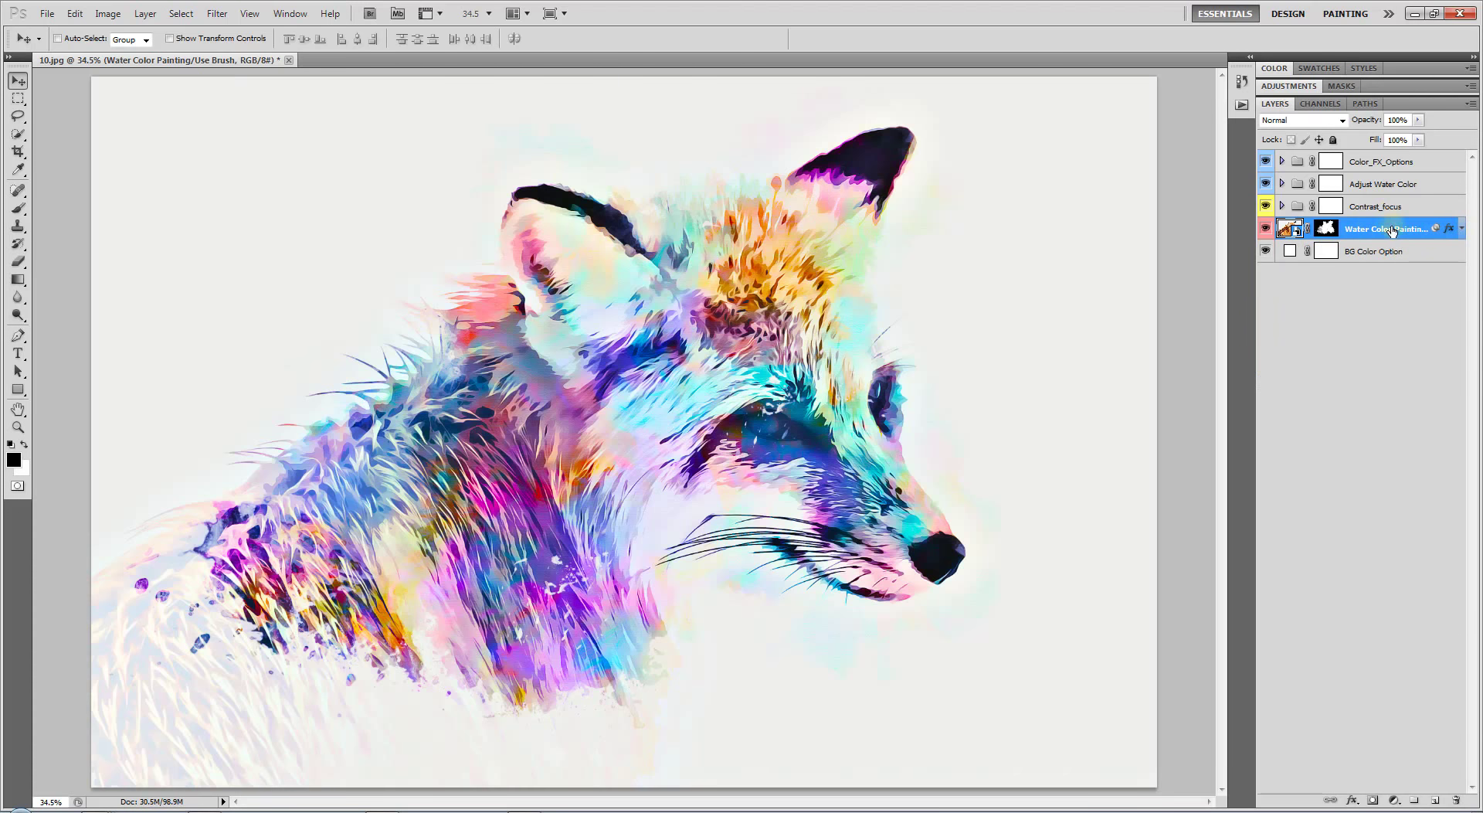
pyautogui.doubleClick(1448, 228)
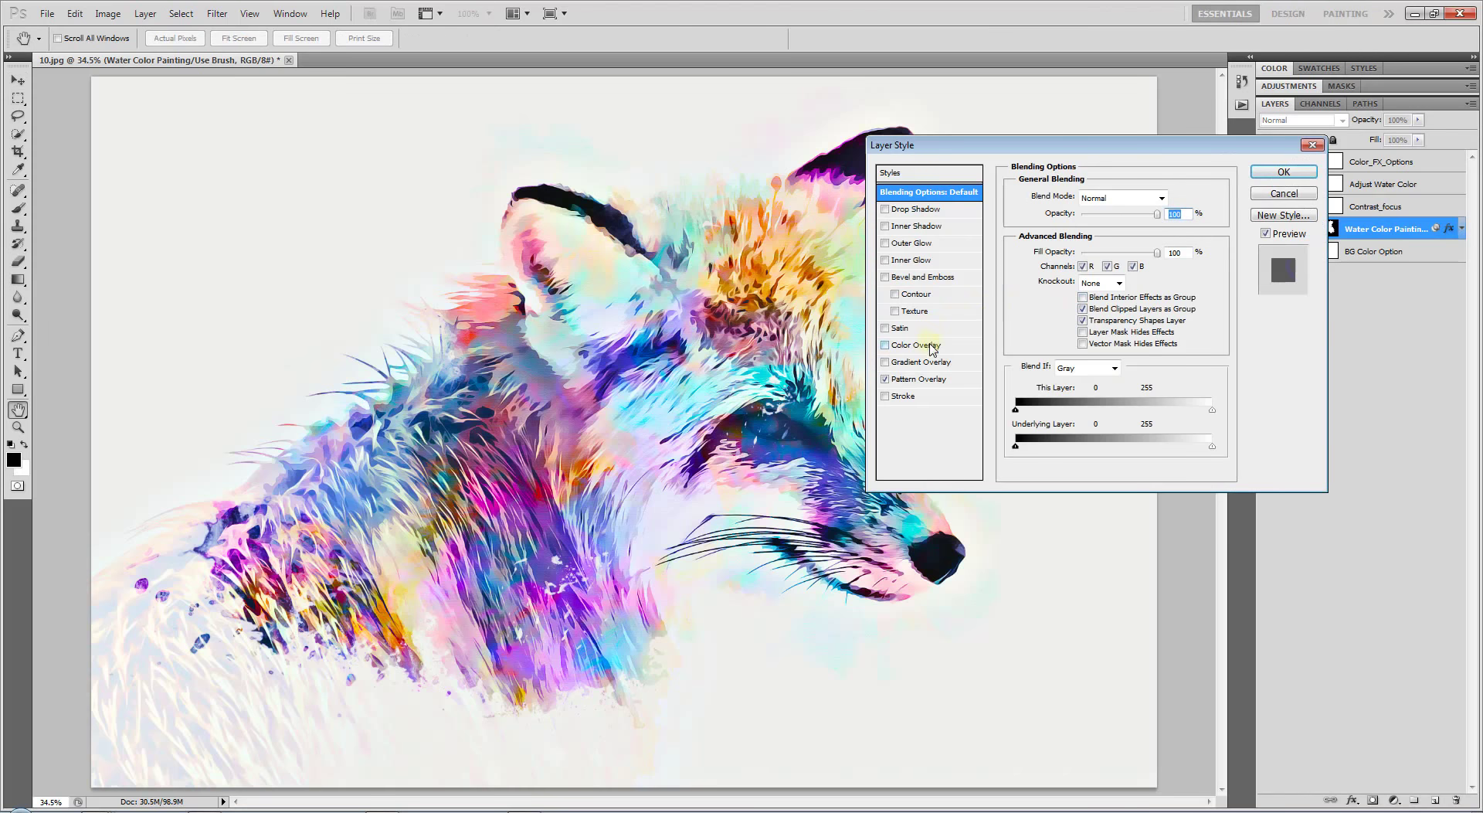
pyautogui.click(919, 379)
pyautogui.moveTo(1104, 145); pyautogui.dragTo(1286, 129)
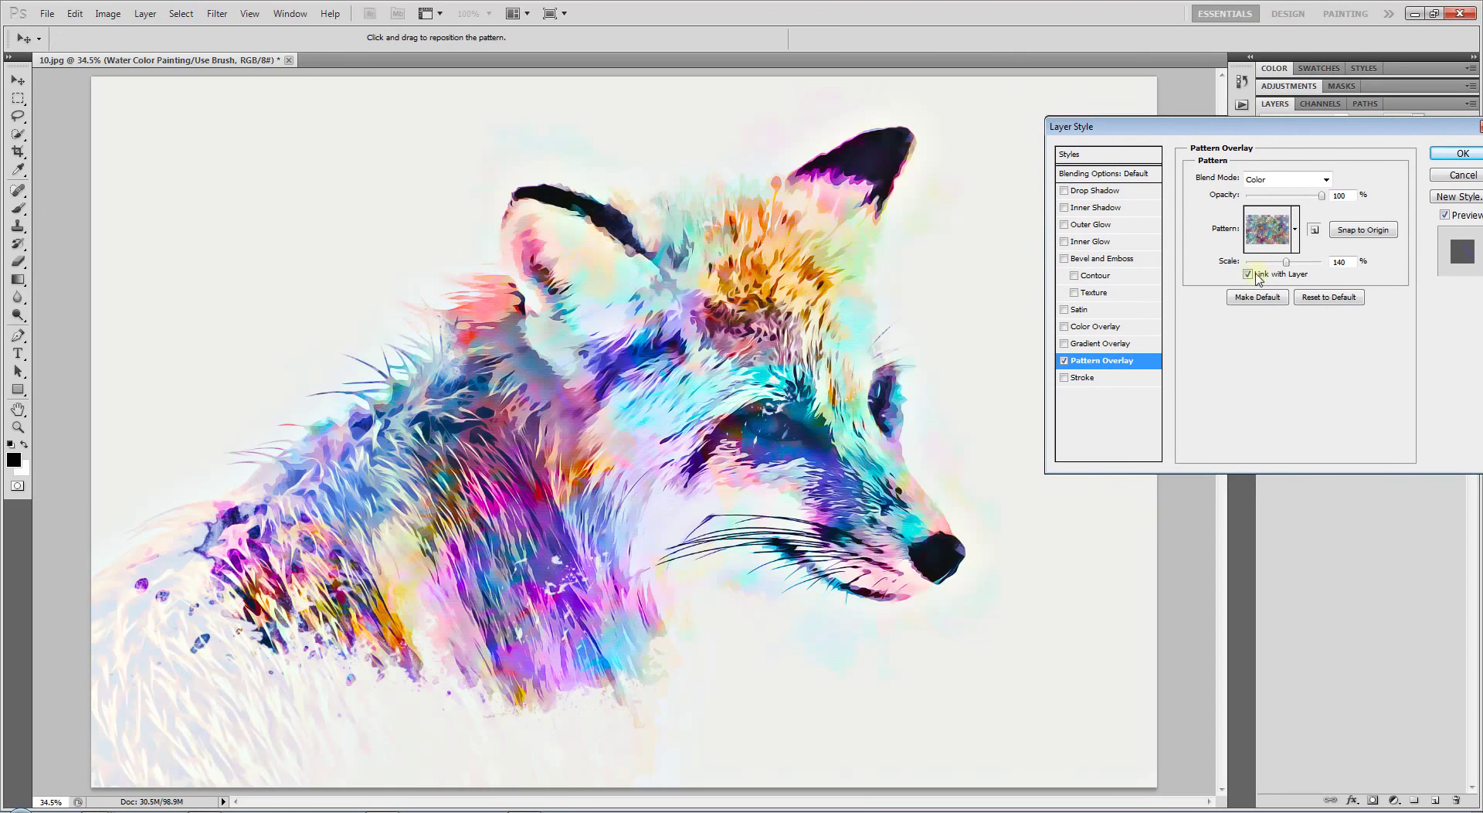
pyautogui.moveTo(704, 411)
pyautogui.mouseDown()
pyautogui.moveTo(723, 284)
pyautogui.moveTo(391, 561)
pyautogui.moveTo(866, 415)
pyautogui.moveTo(853, 486)
pyautogui.mouseUp()
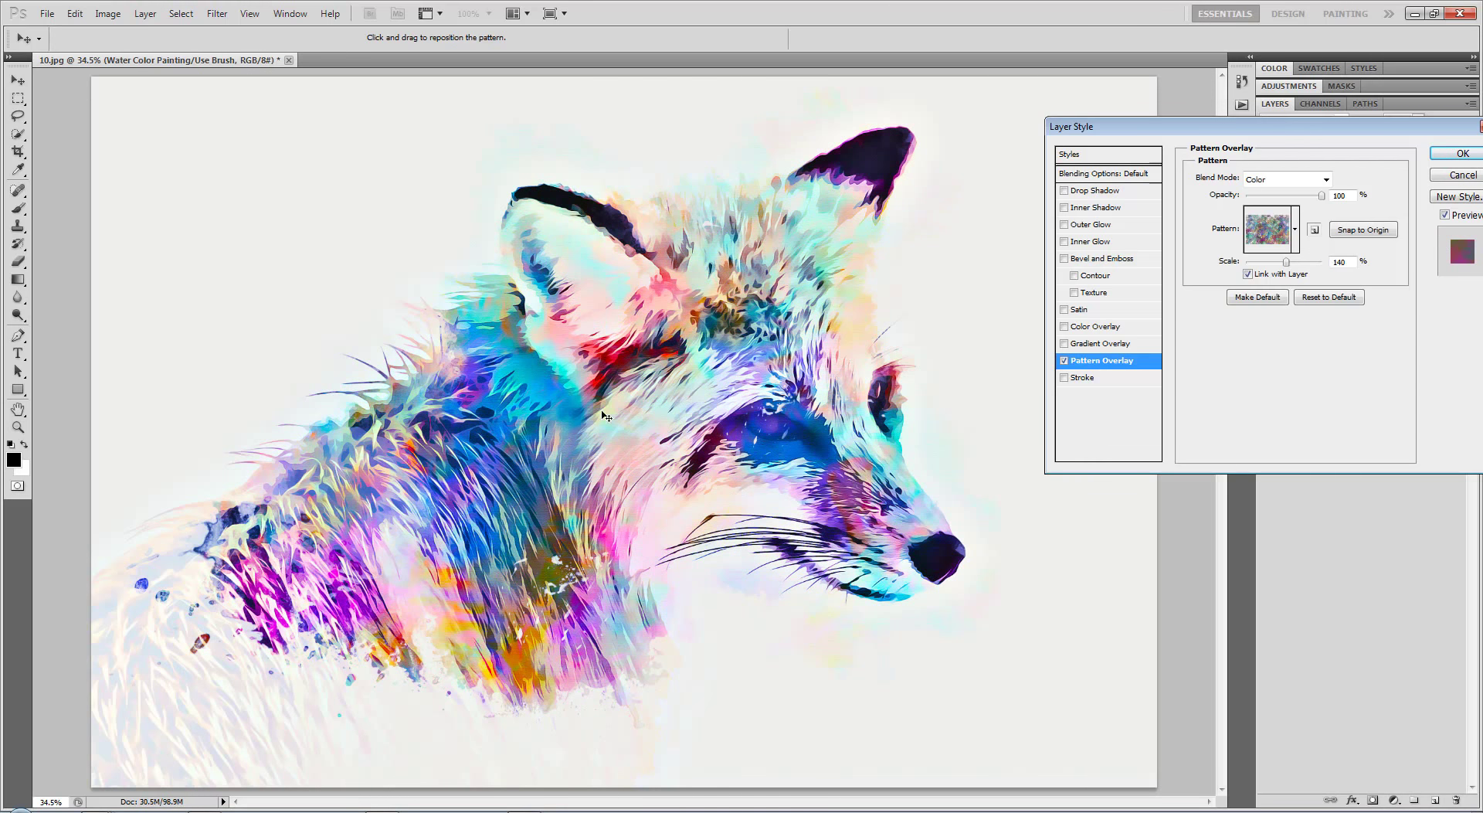
pyautogui.moveTo(1359, 127); pyautogui.dragTo(1185, 126)
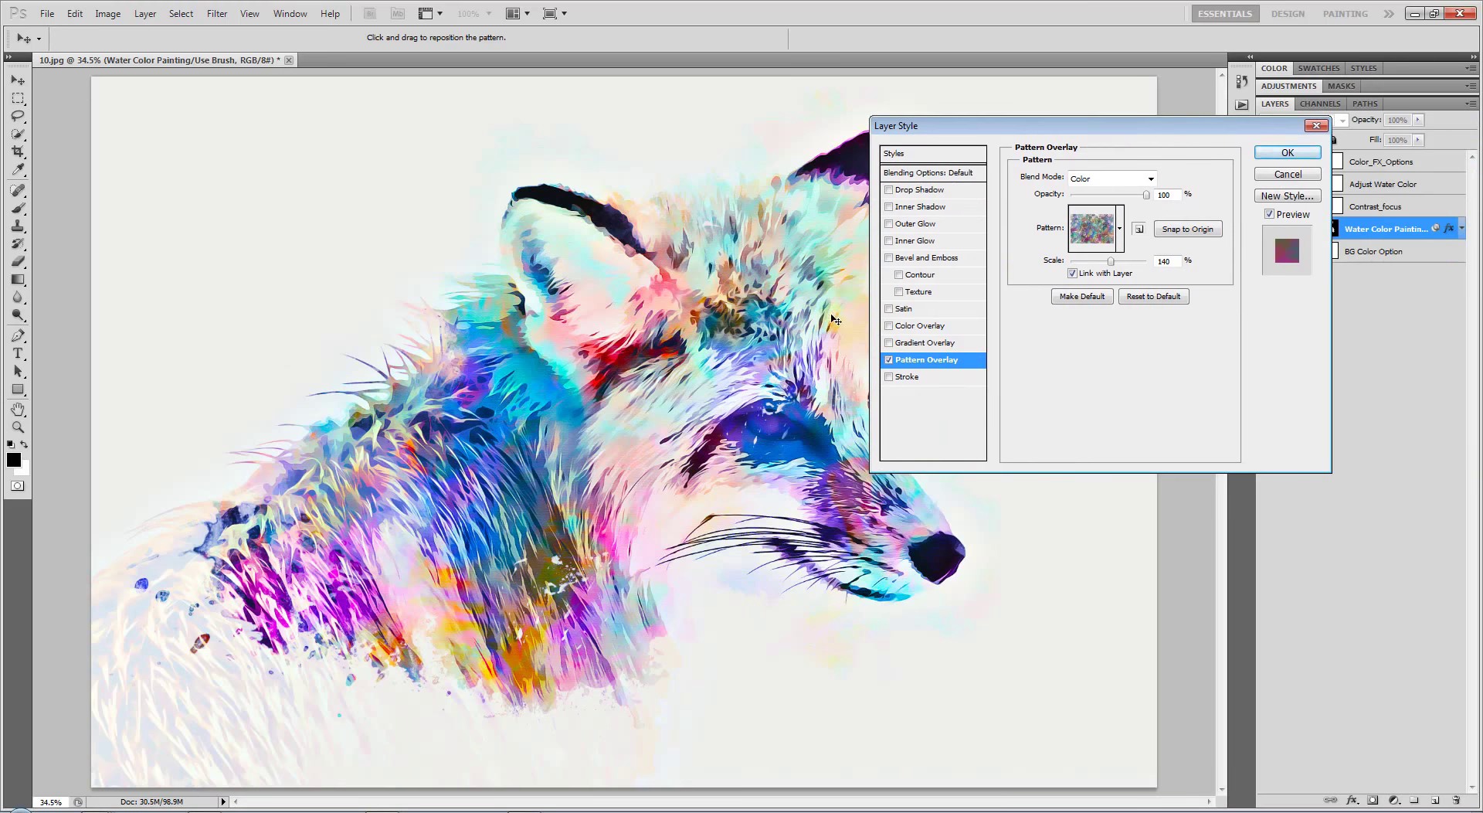
pyautogui.click(1286, 175)
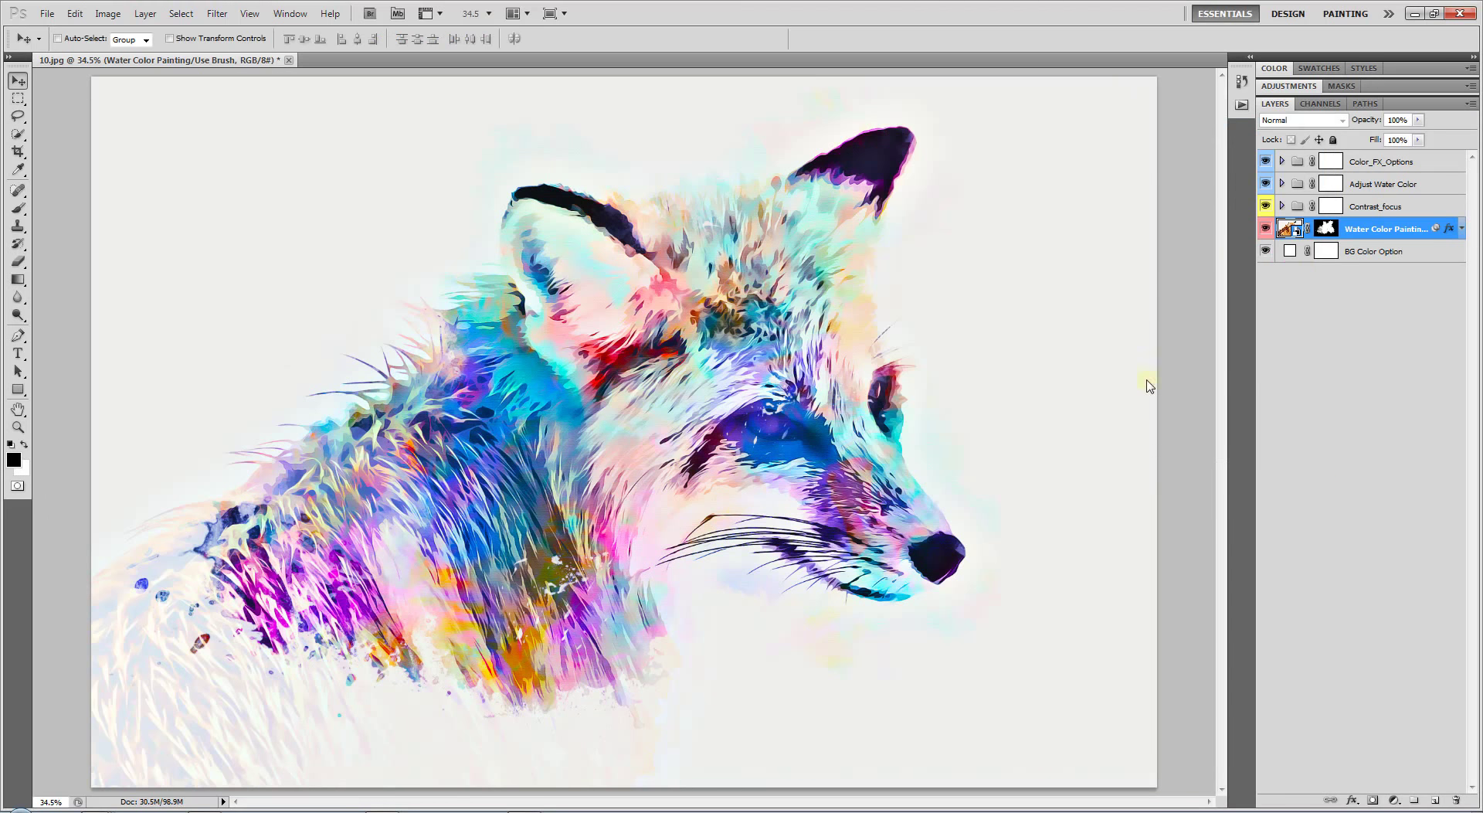
# Hide the Contrast_focus group.
pyautogui.click(1383, 207)
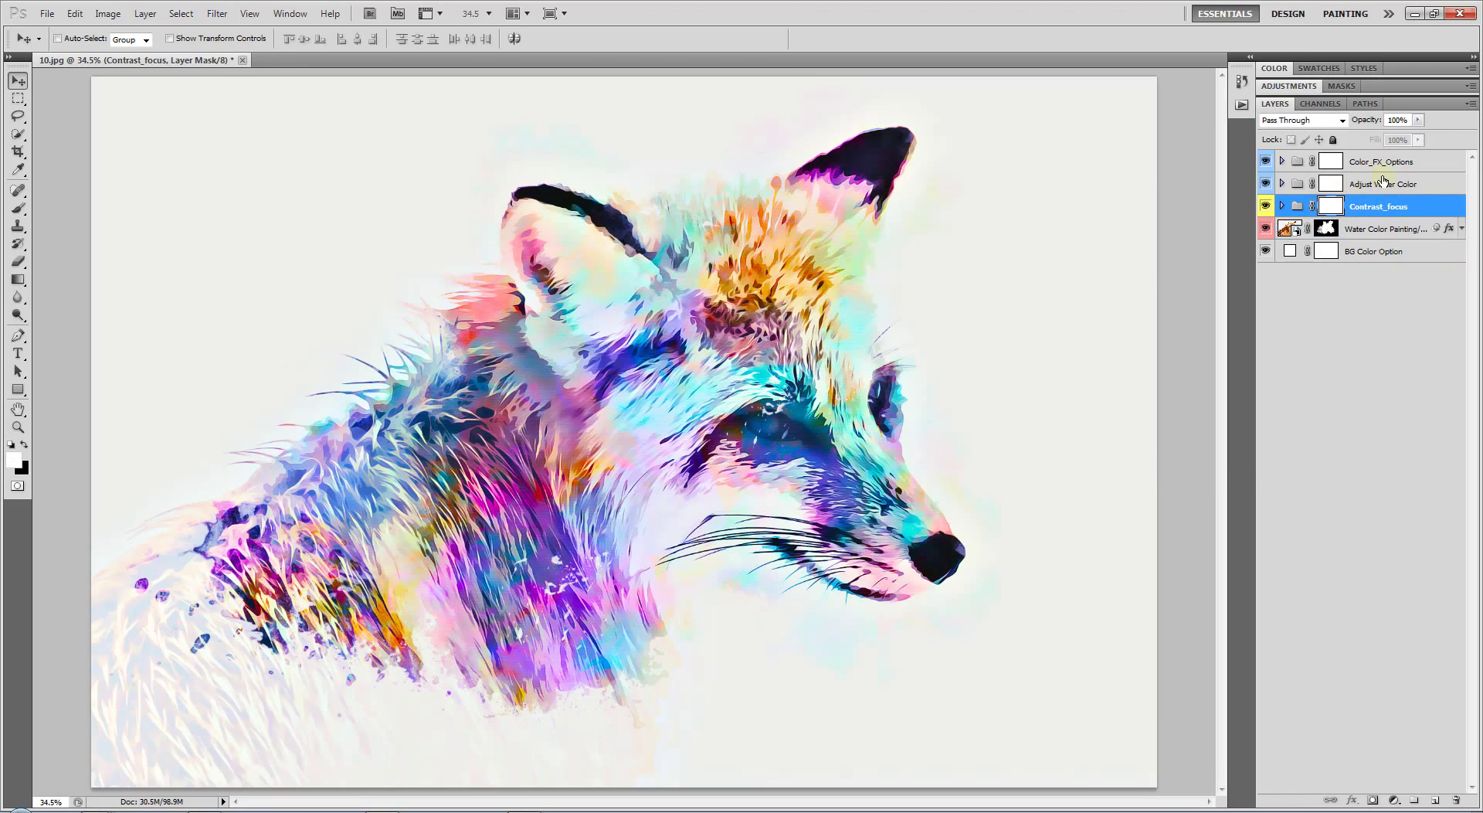
pyautogui.click(1380, 161)
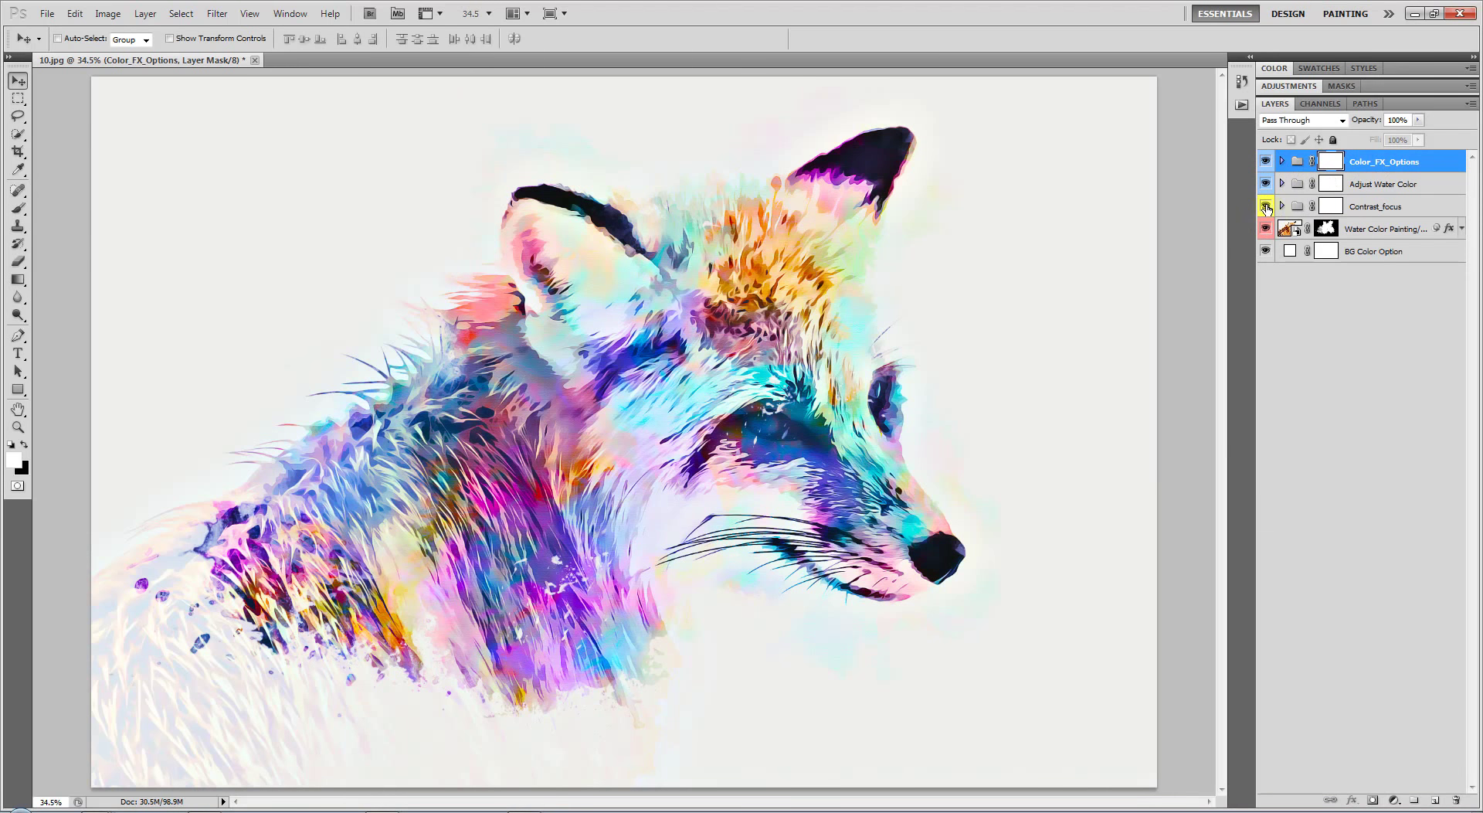
pyautogui.click(1382, 206)
# Set the BG Color Option fill to cream fff7e3.
pyautogui.click(1289, 250)
pyautogui.doubleClick(1289, 250)
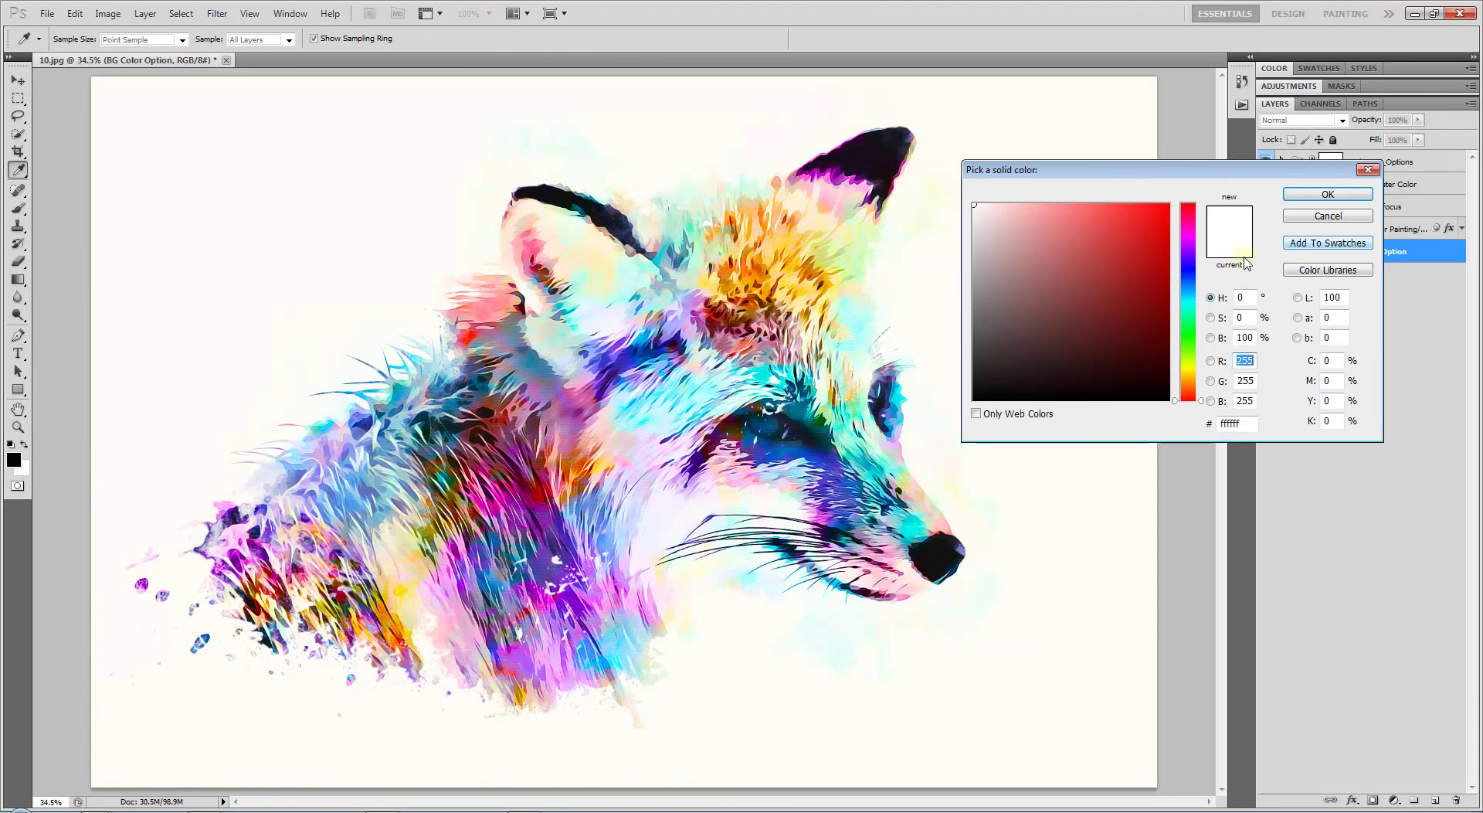
pyautogui.click(975, 400)
pyautogui.moveTo(1036, 314); pyautogui.dragTo(899, 169)
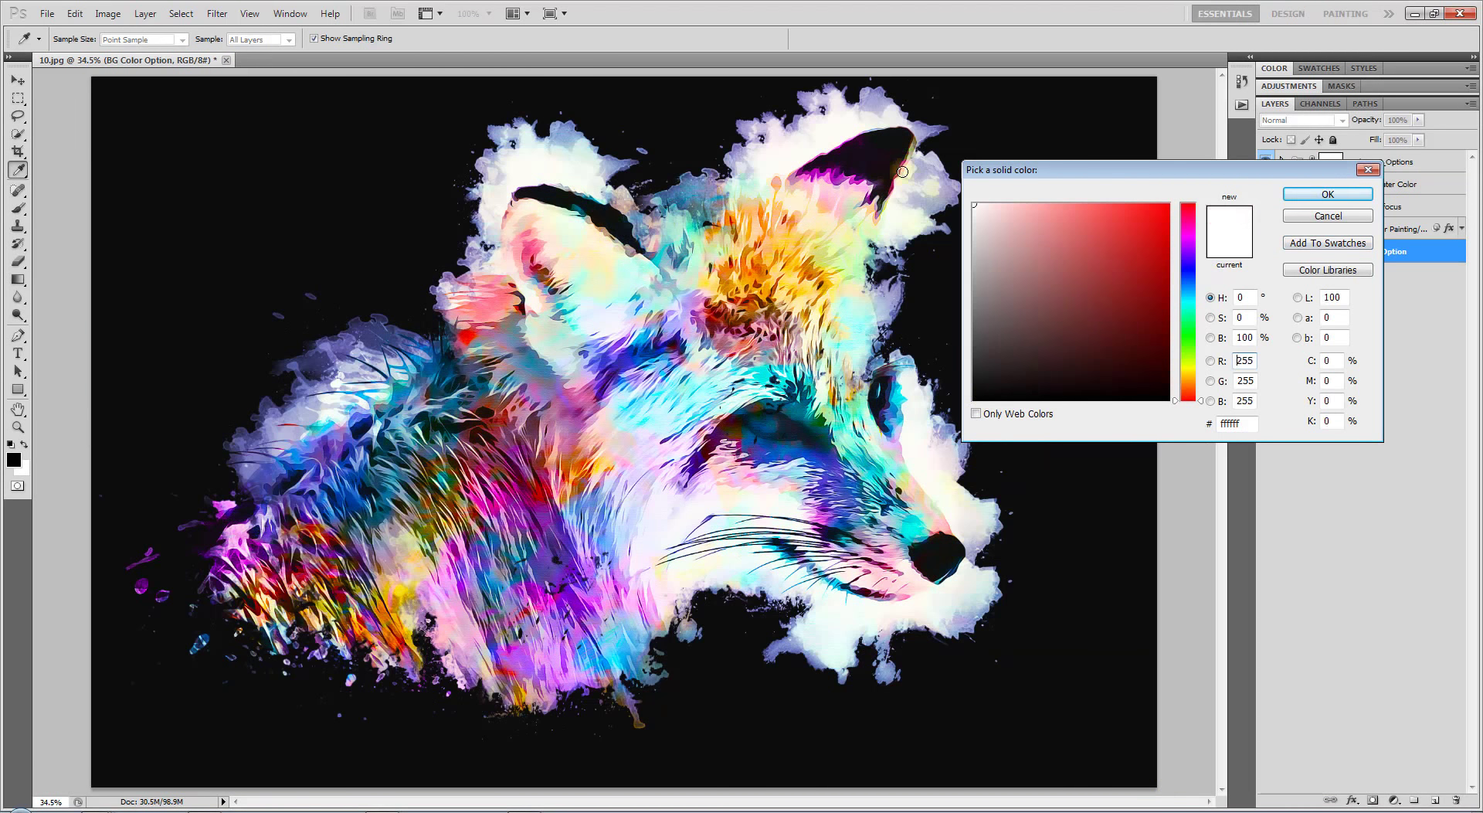
pyautogui.click(1012, 205)
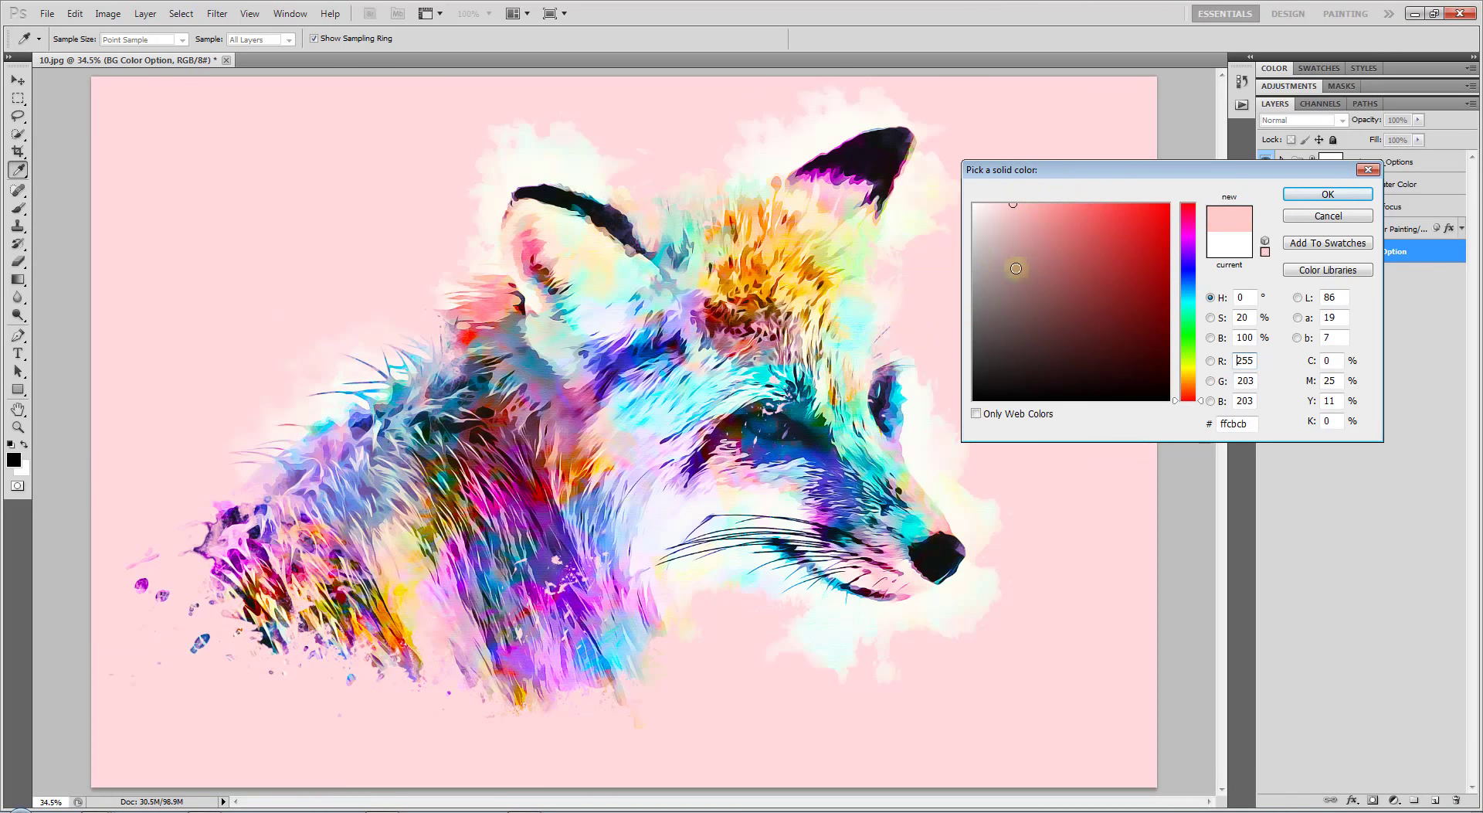
pyautogui.click(994, 204)
pyautogui.click(1188, 376)
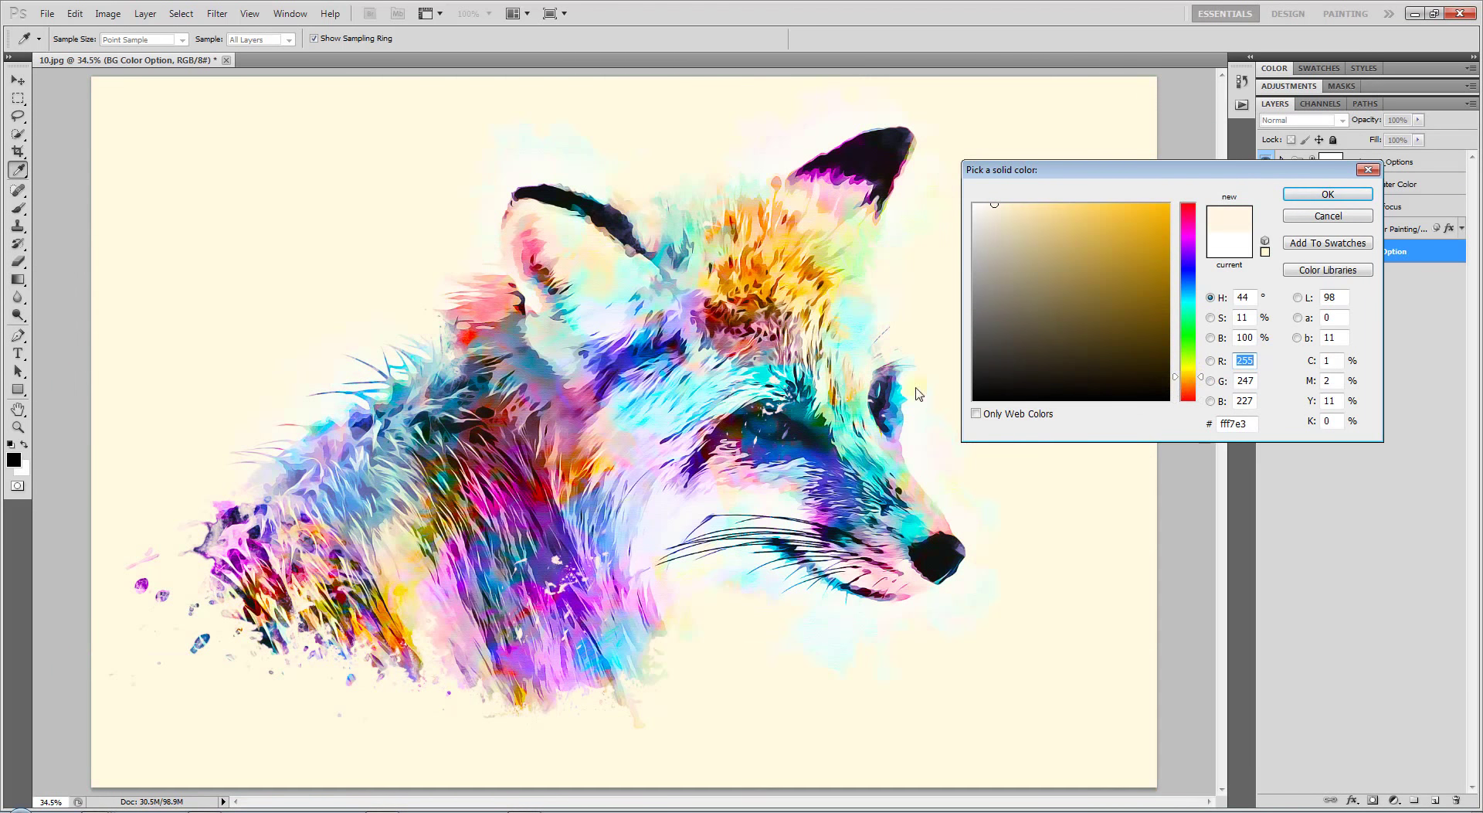
pyautogui.click(1328, 193)
pyautogui.click(1382, 229)
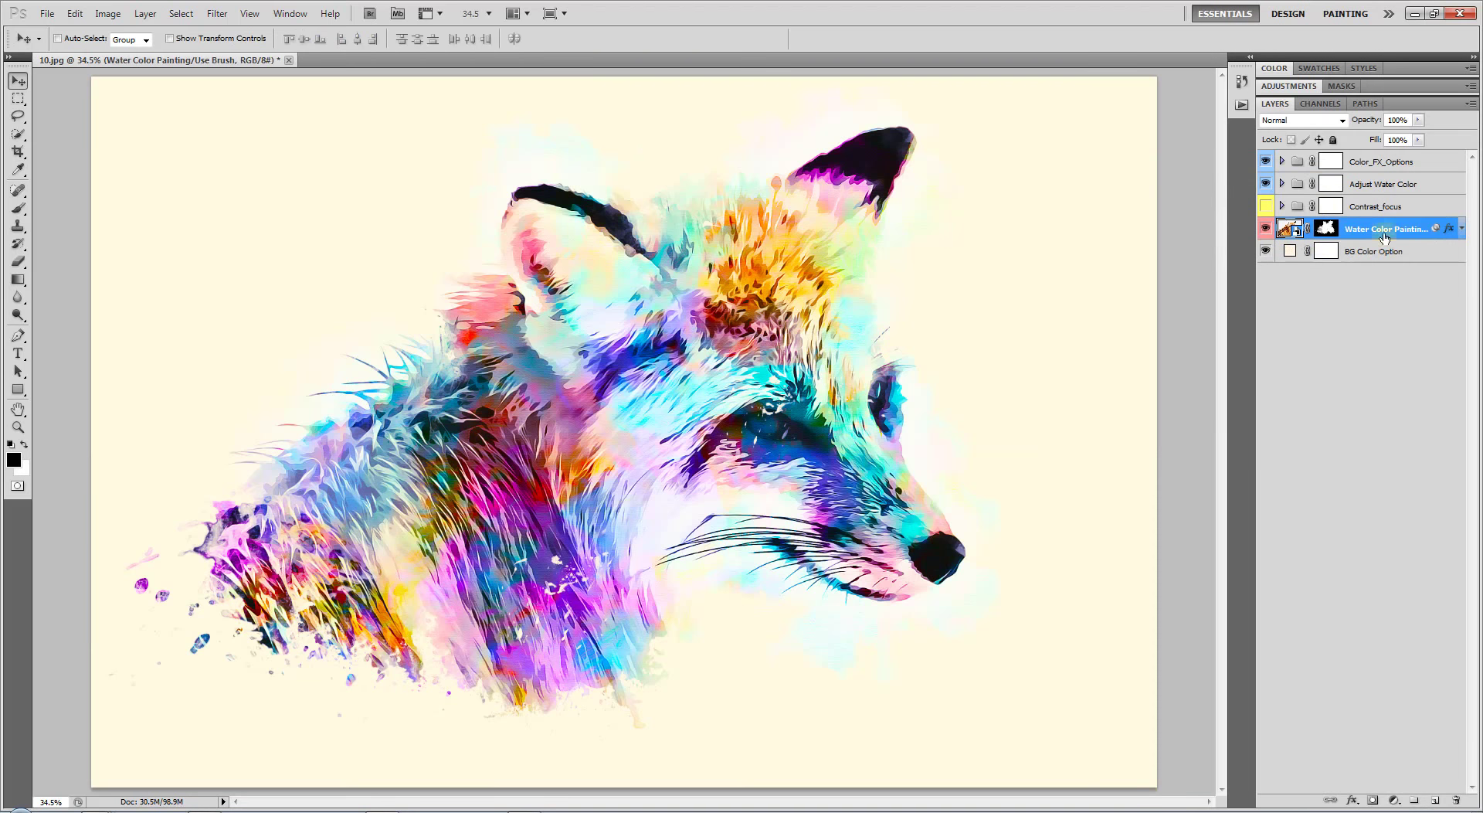
# Turn the Contrast_focus group back on and close 10.jpg, declining to save changes.
pyautogui.click(1312, 208)
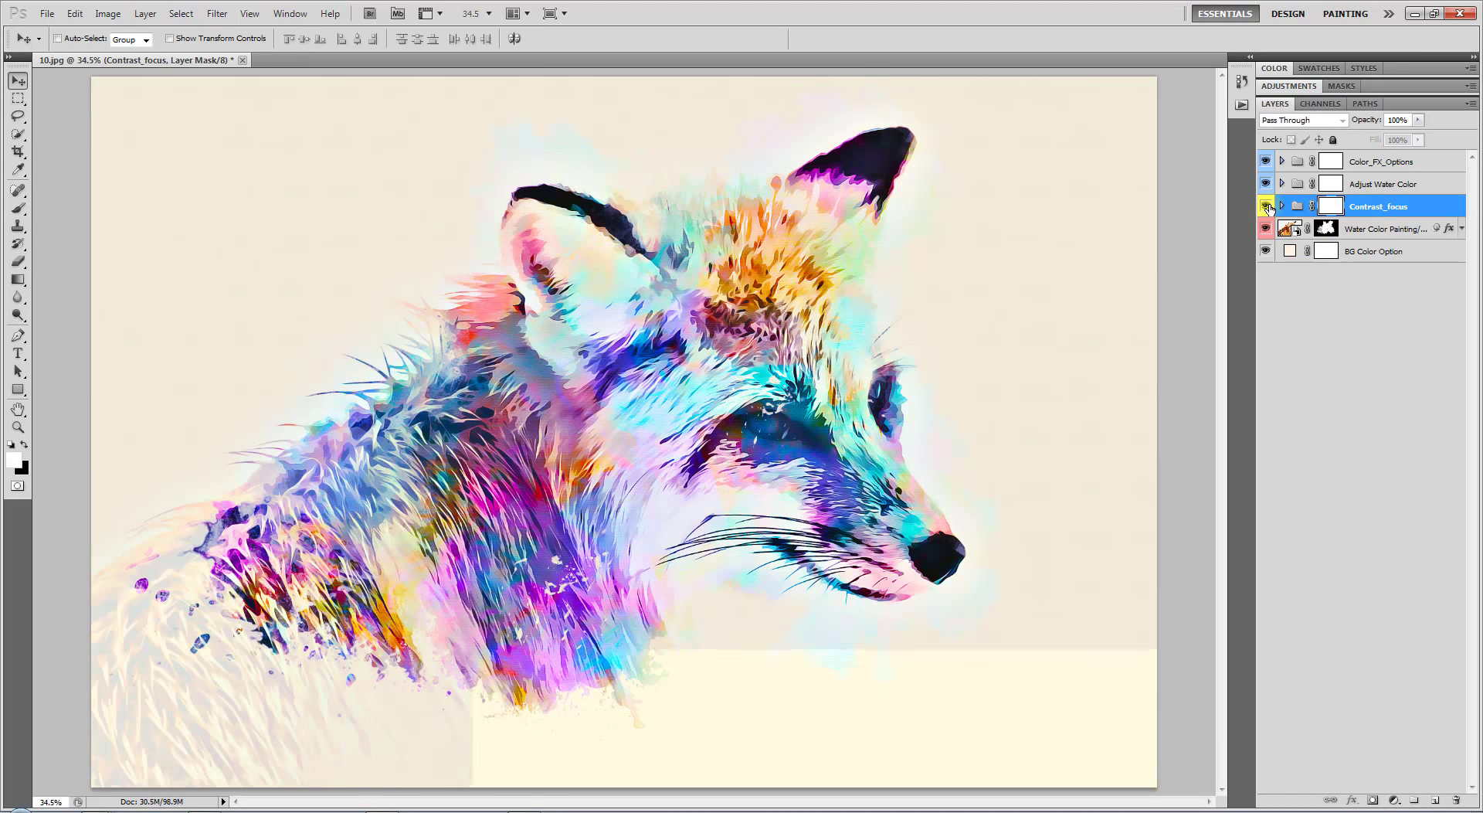
pyautogui.click(1267, 207)
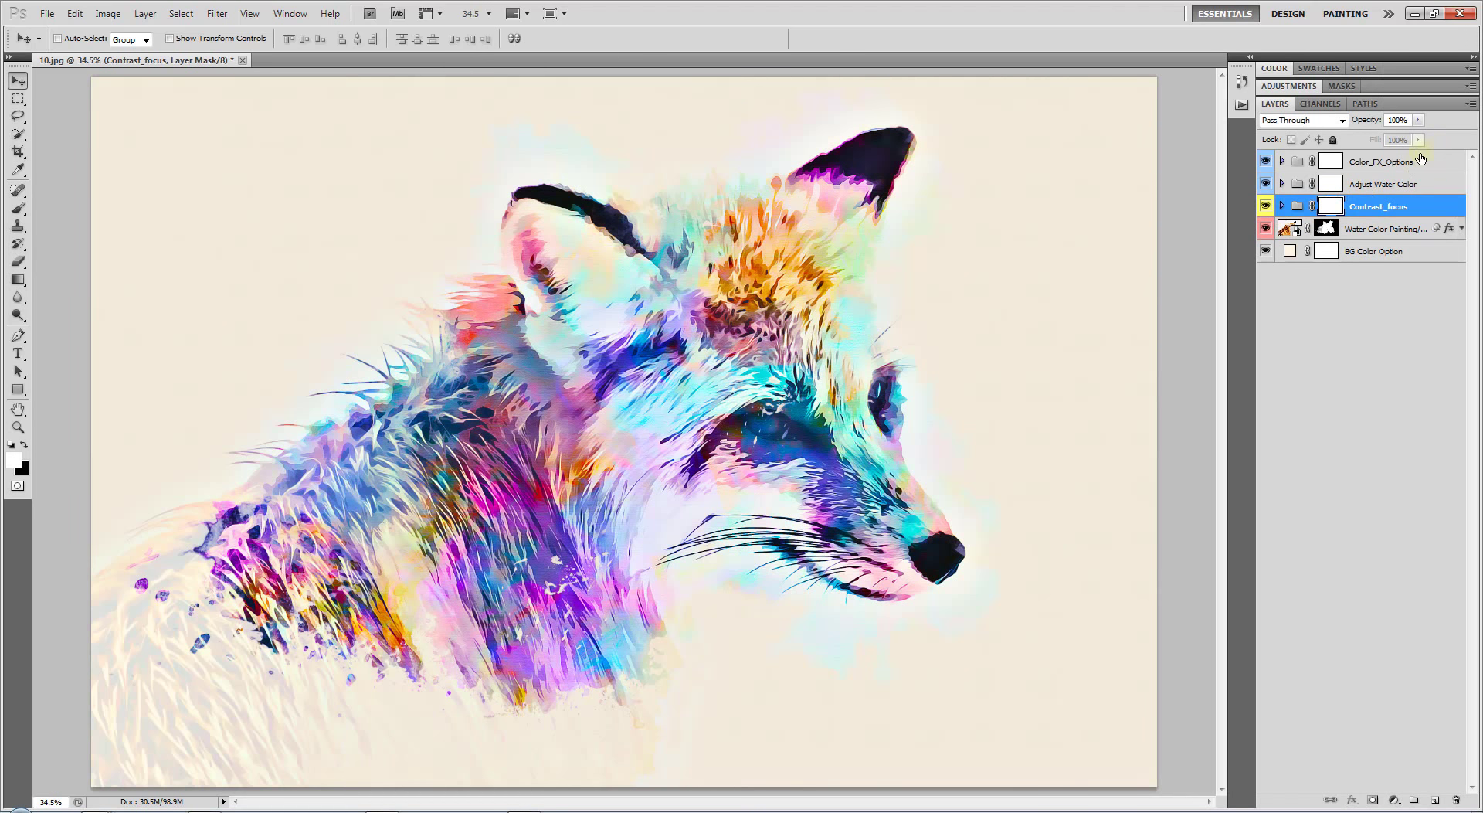
pyautogui.click(1330, 160)
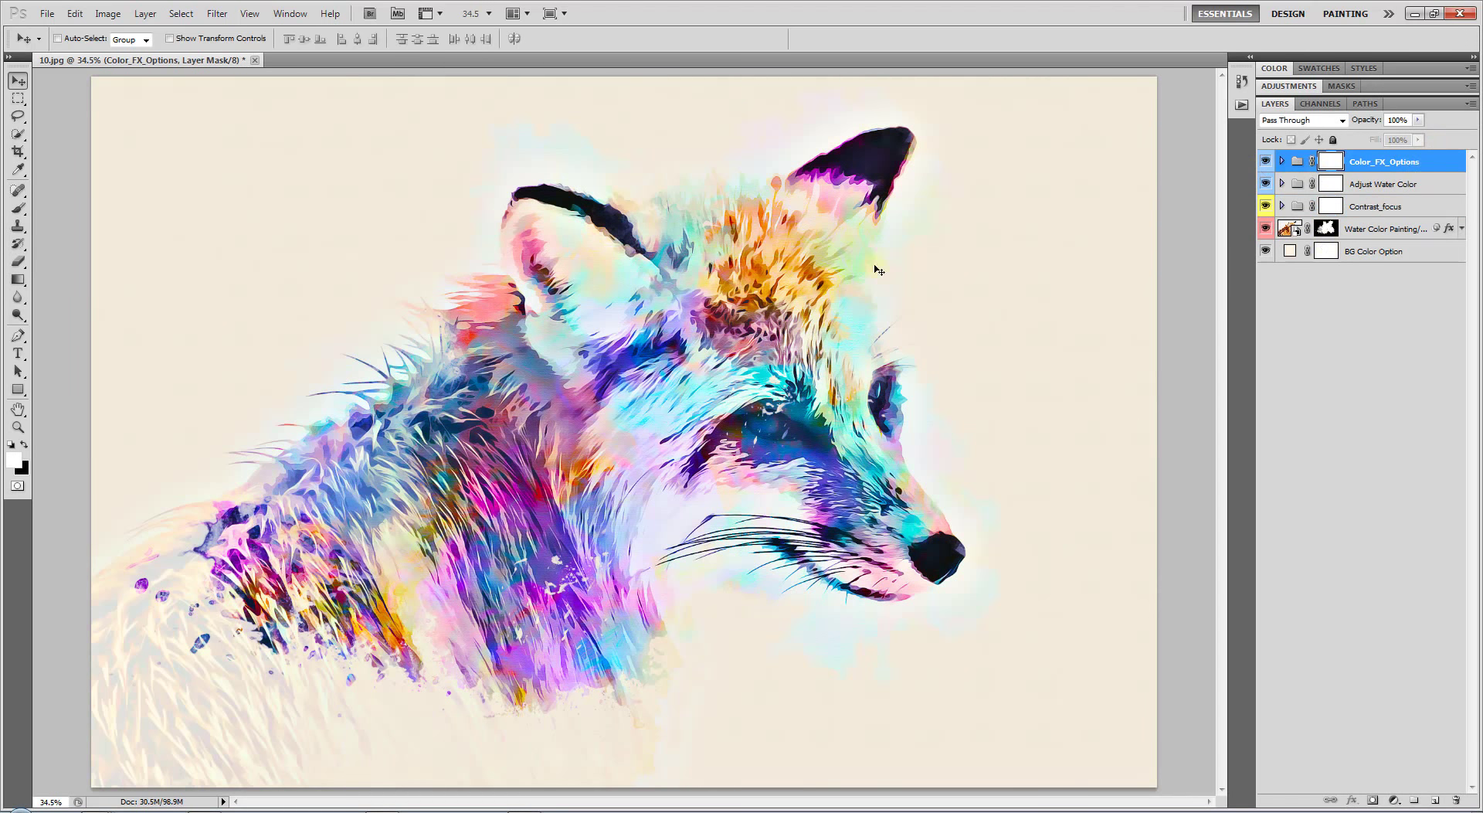
pyautogui.hotkey('ctrl', 'w')
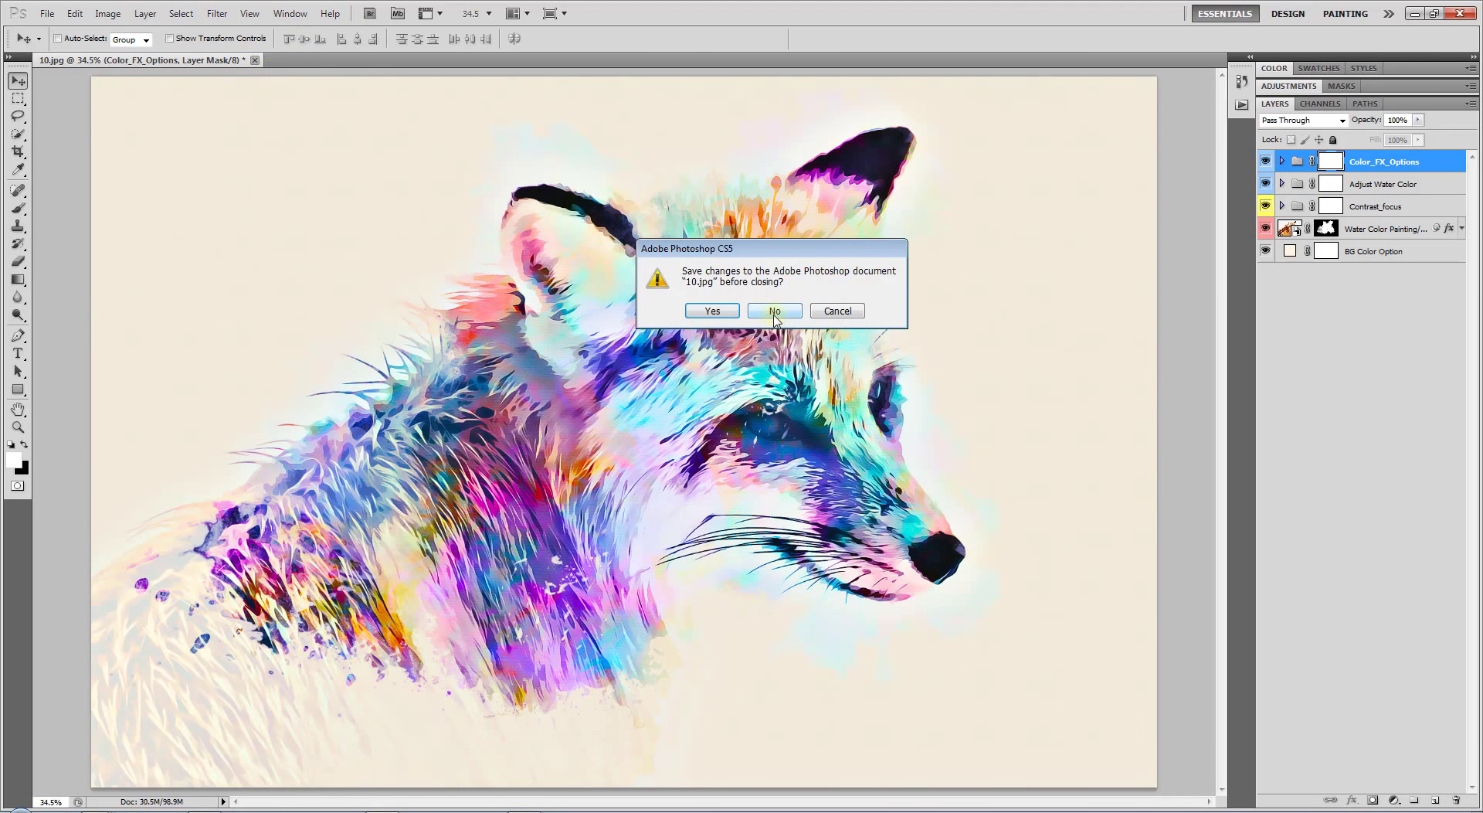
pyautogui.click(775, 311)
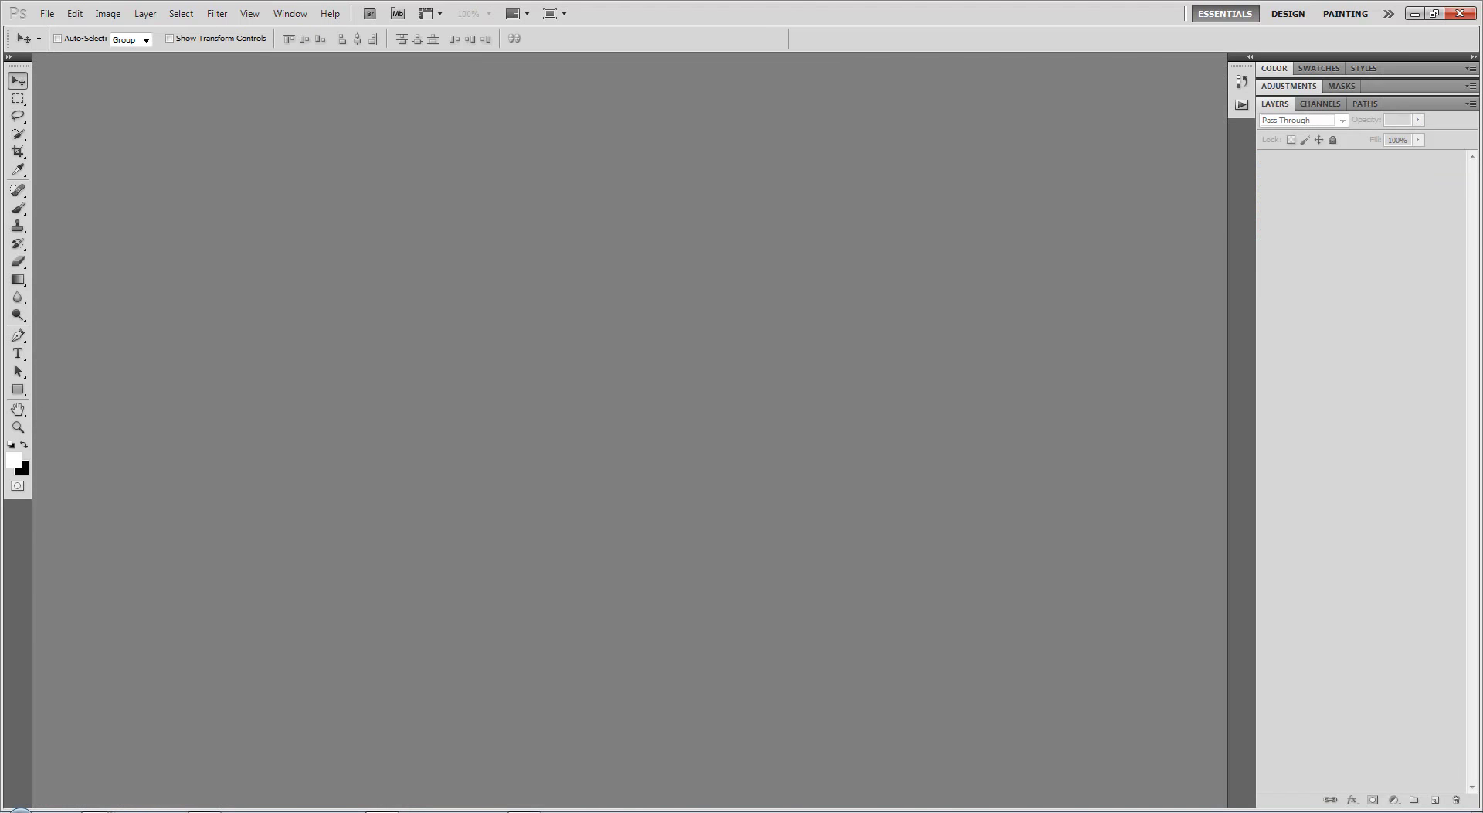